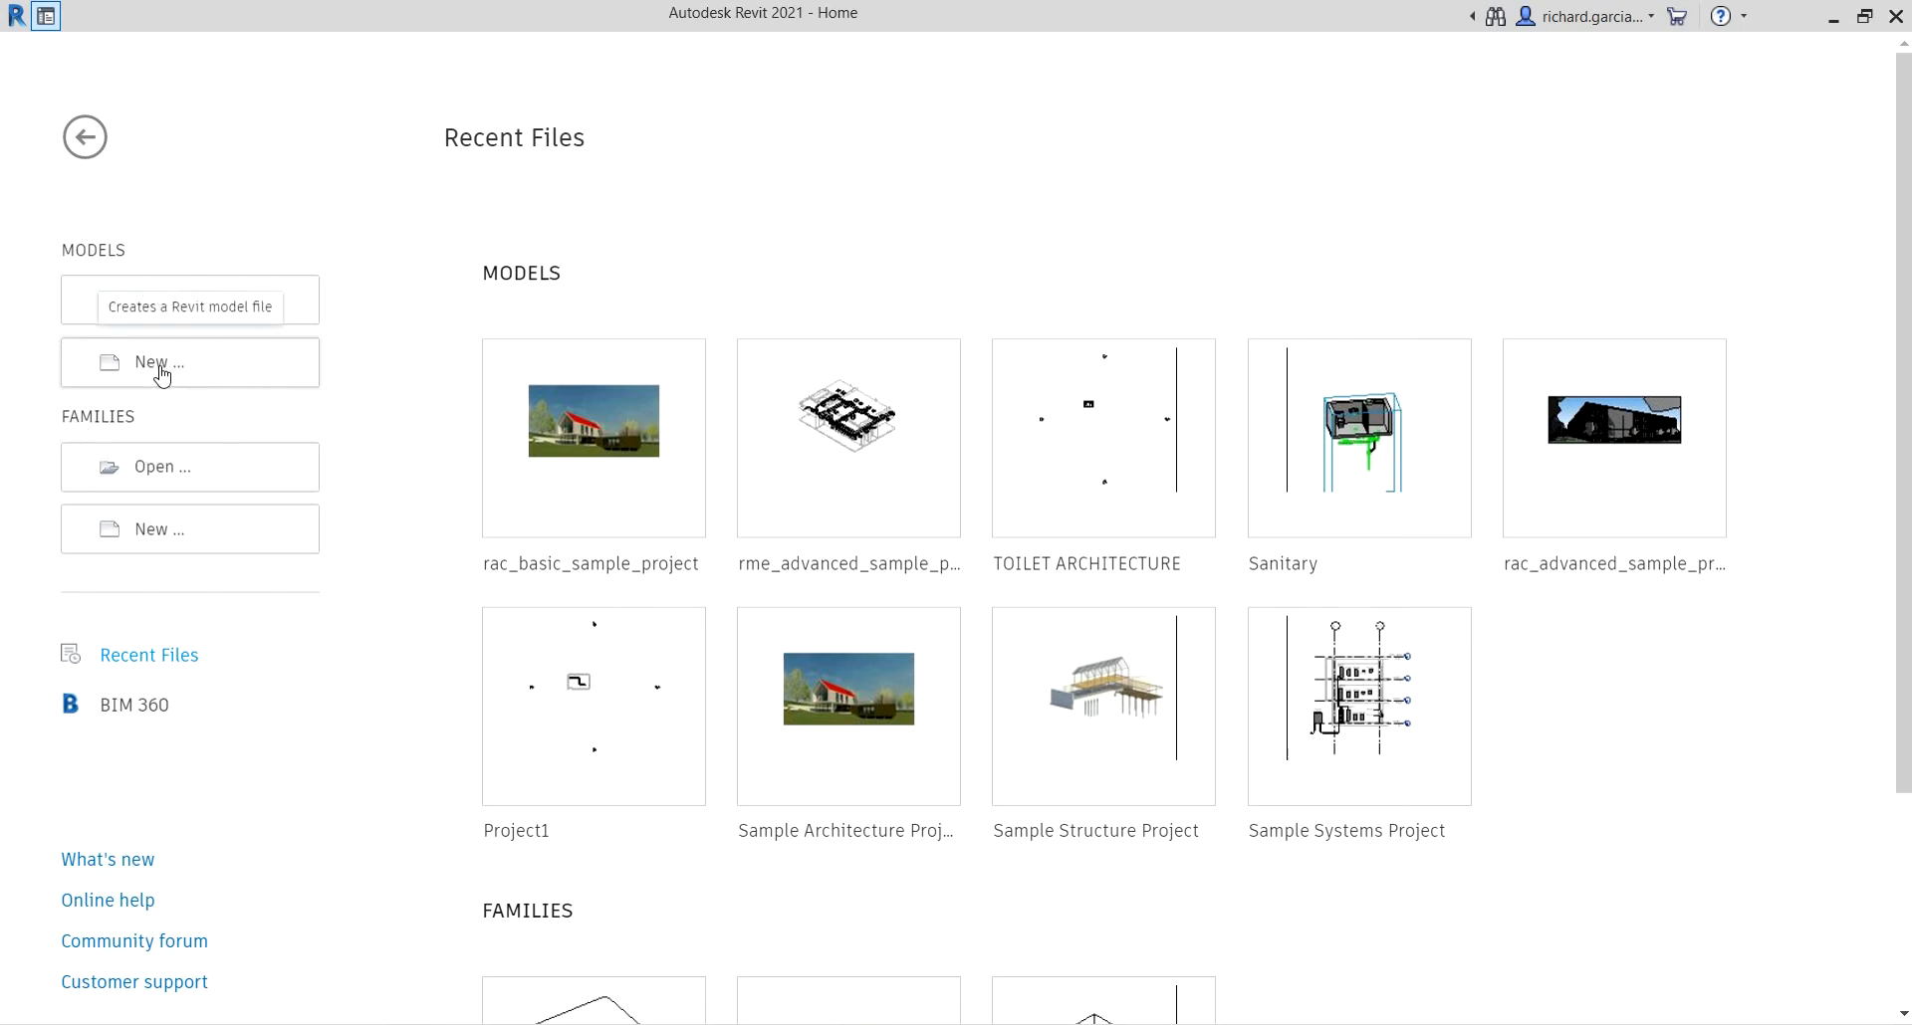
- Create a new project from the Electrical Template
left_click(161, 365)
left_click(159, 366)
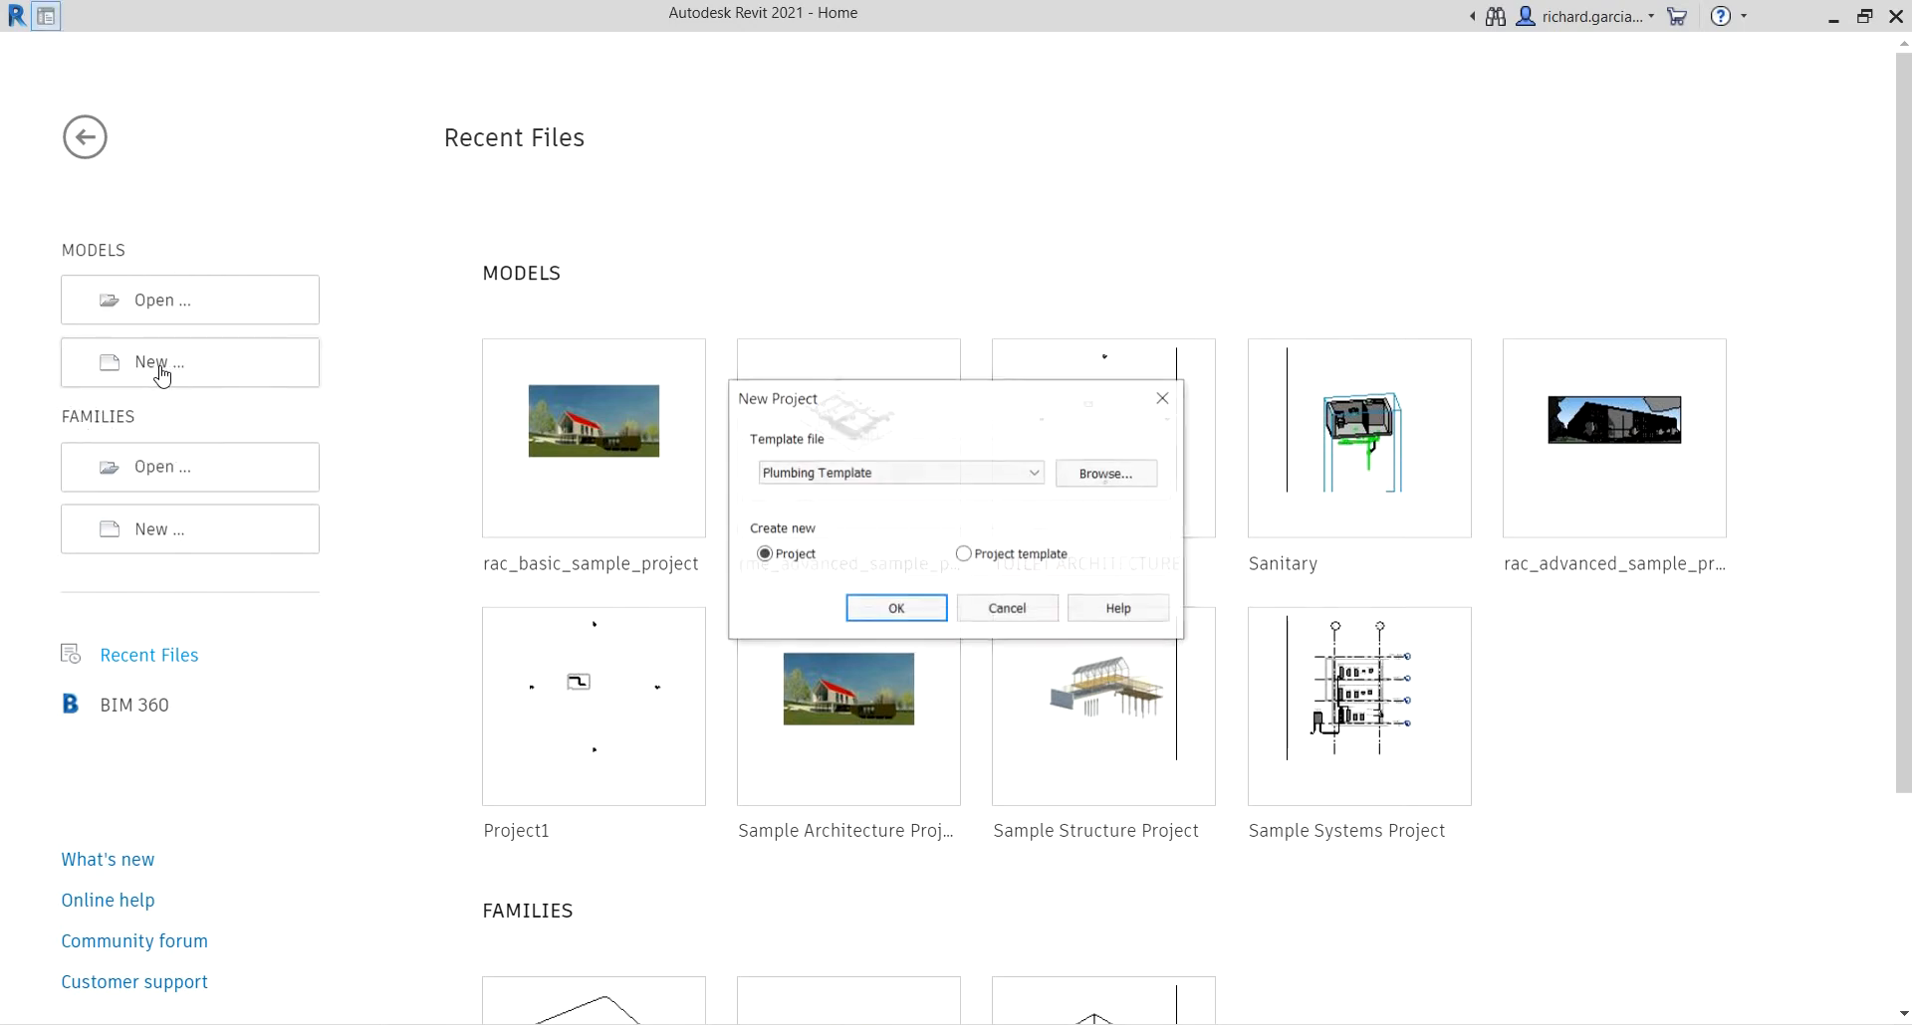
key("ctrl")
left_click(918, 481)
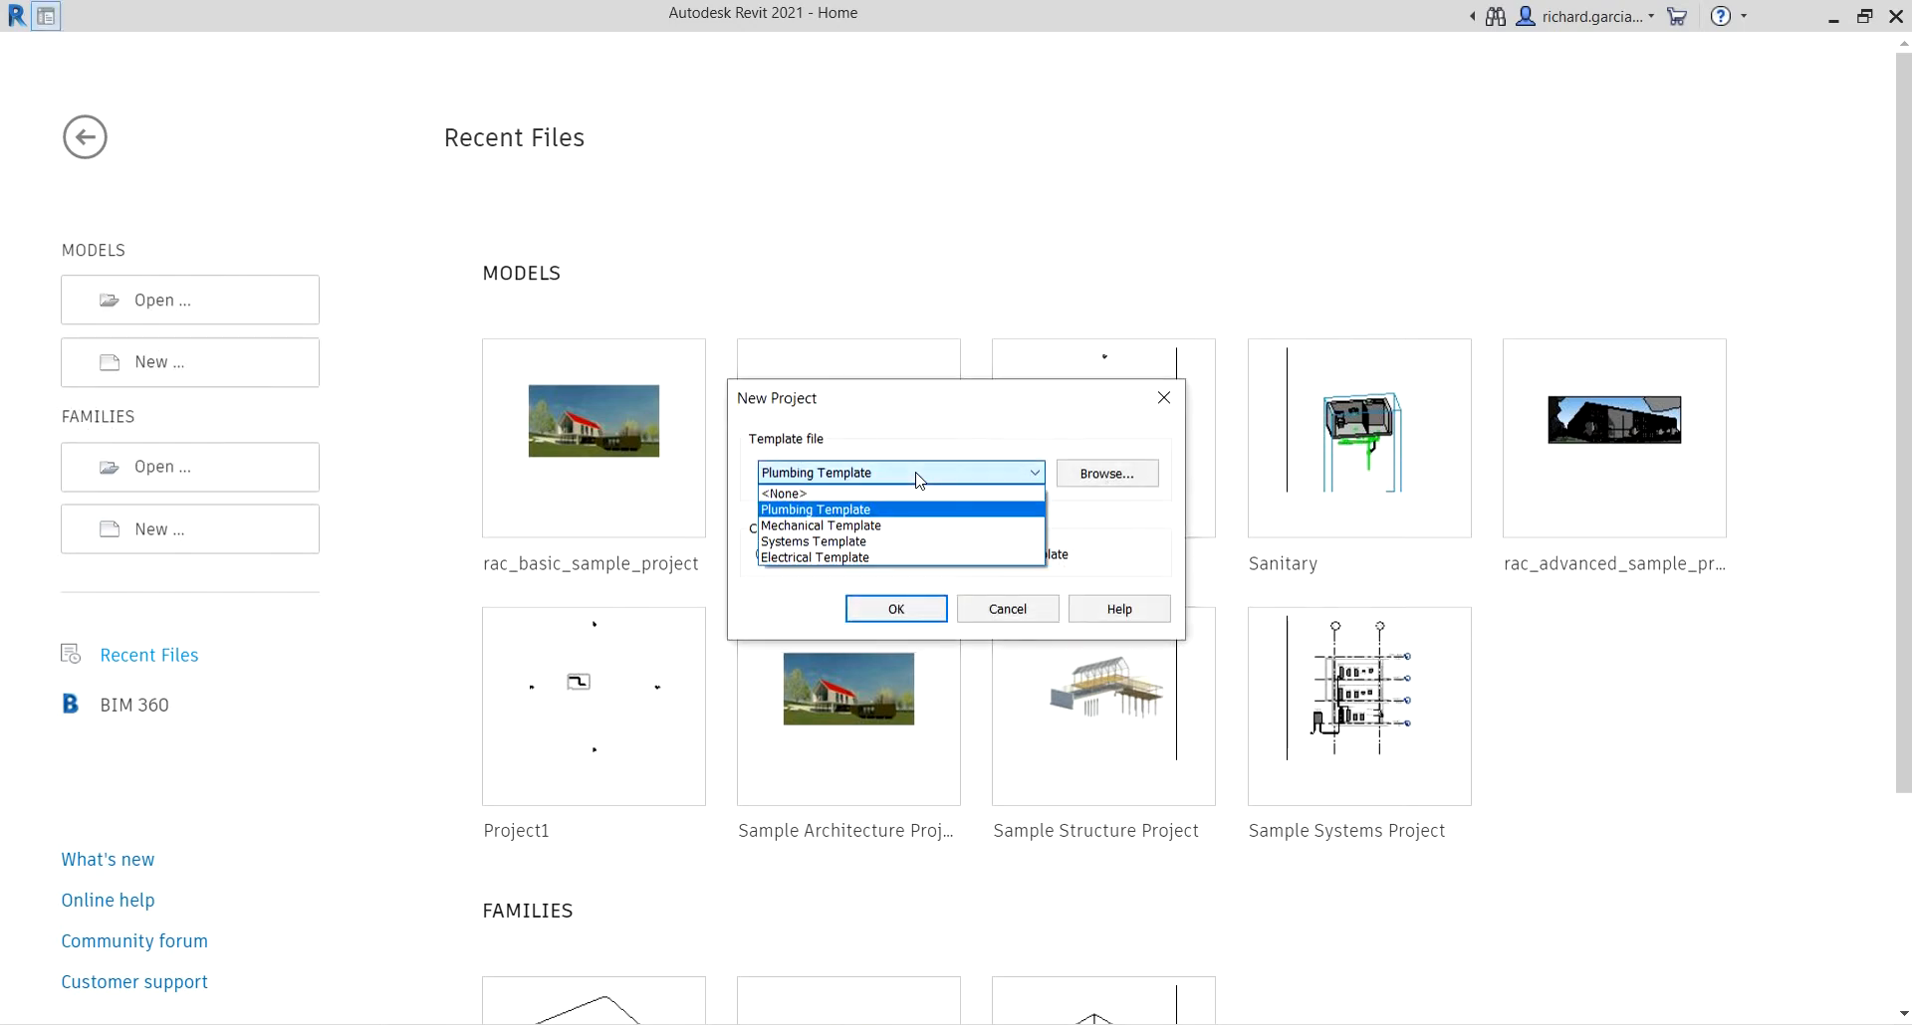
key("ctrl")
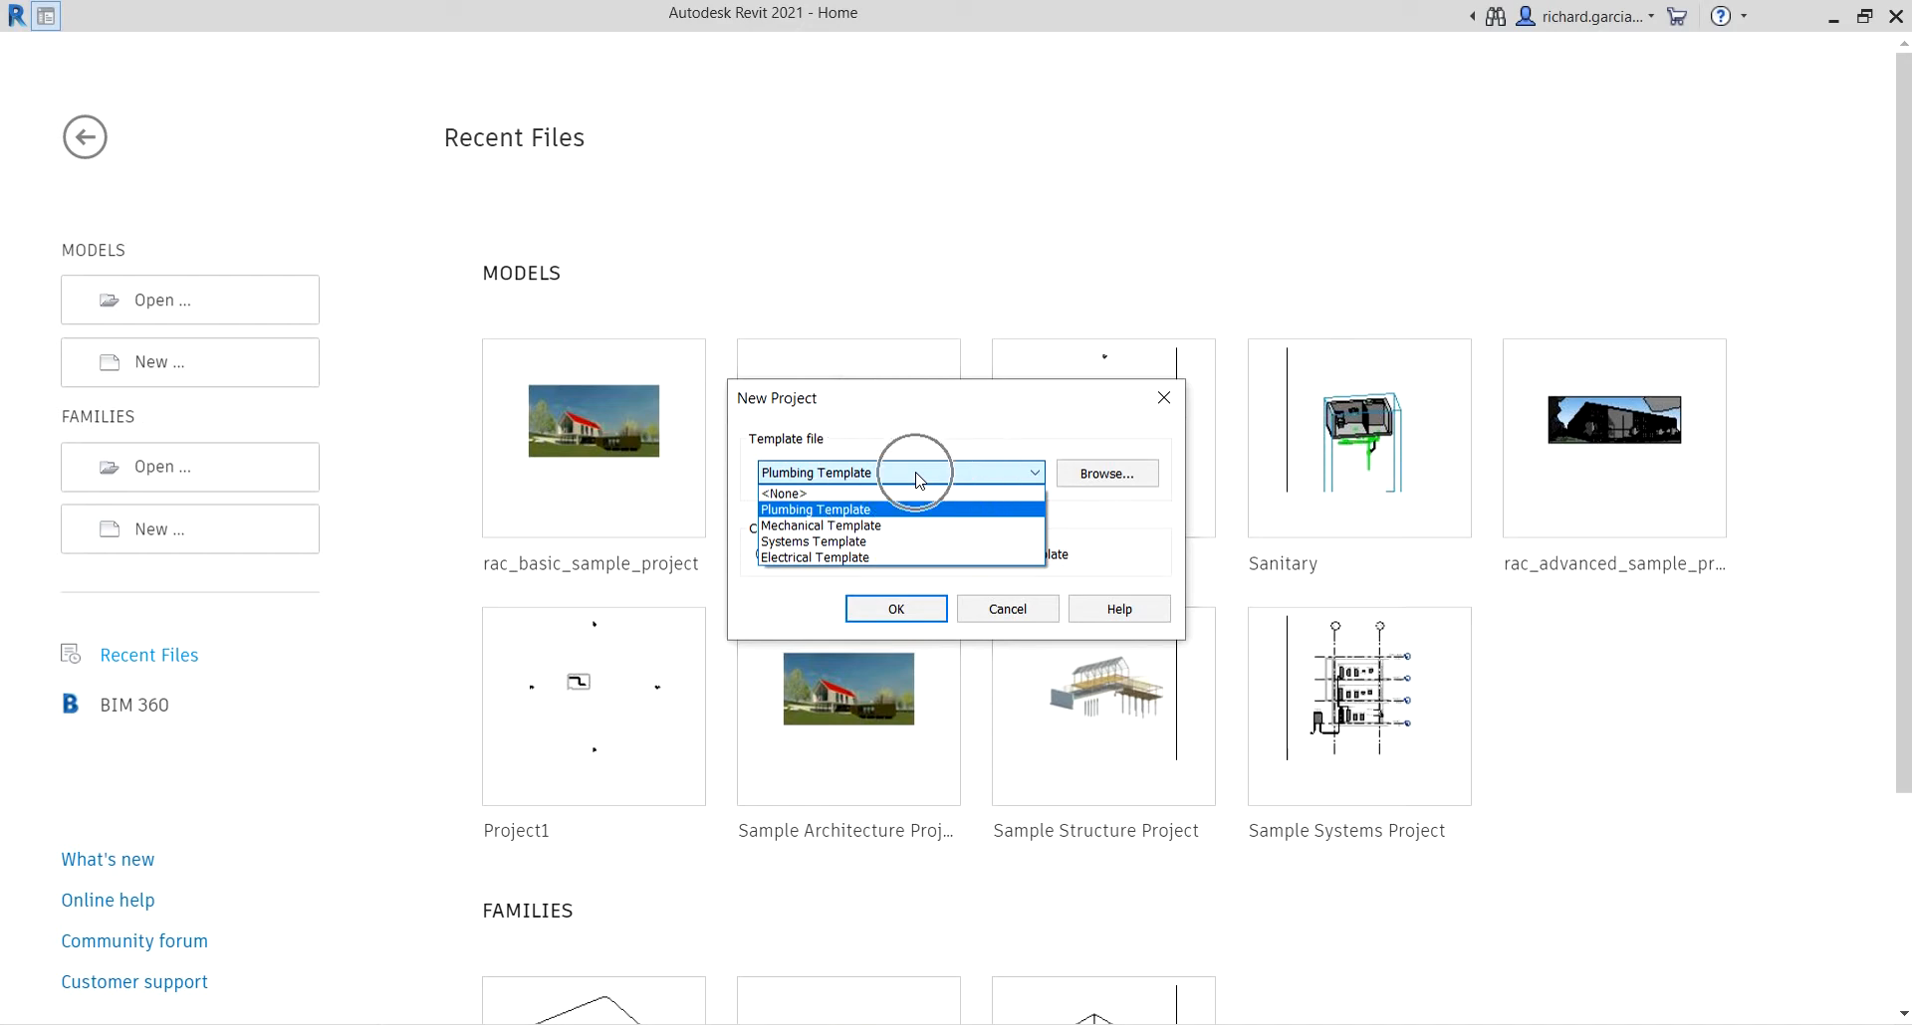
key("ctrl")
left_click(828, 557)
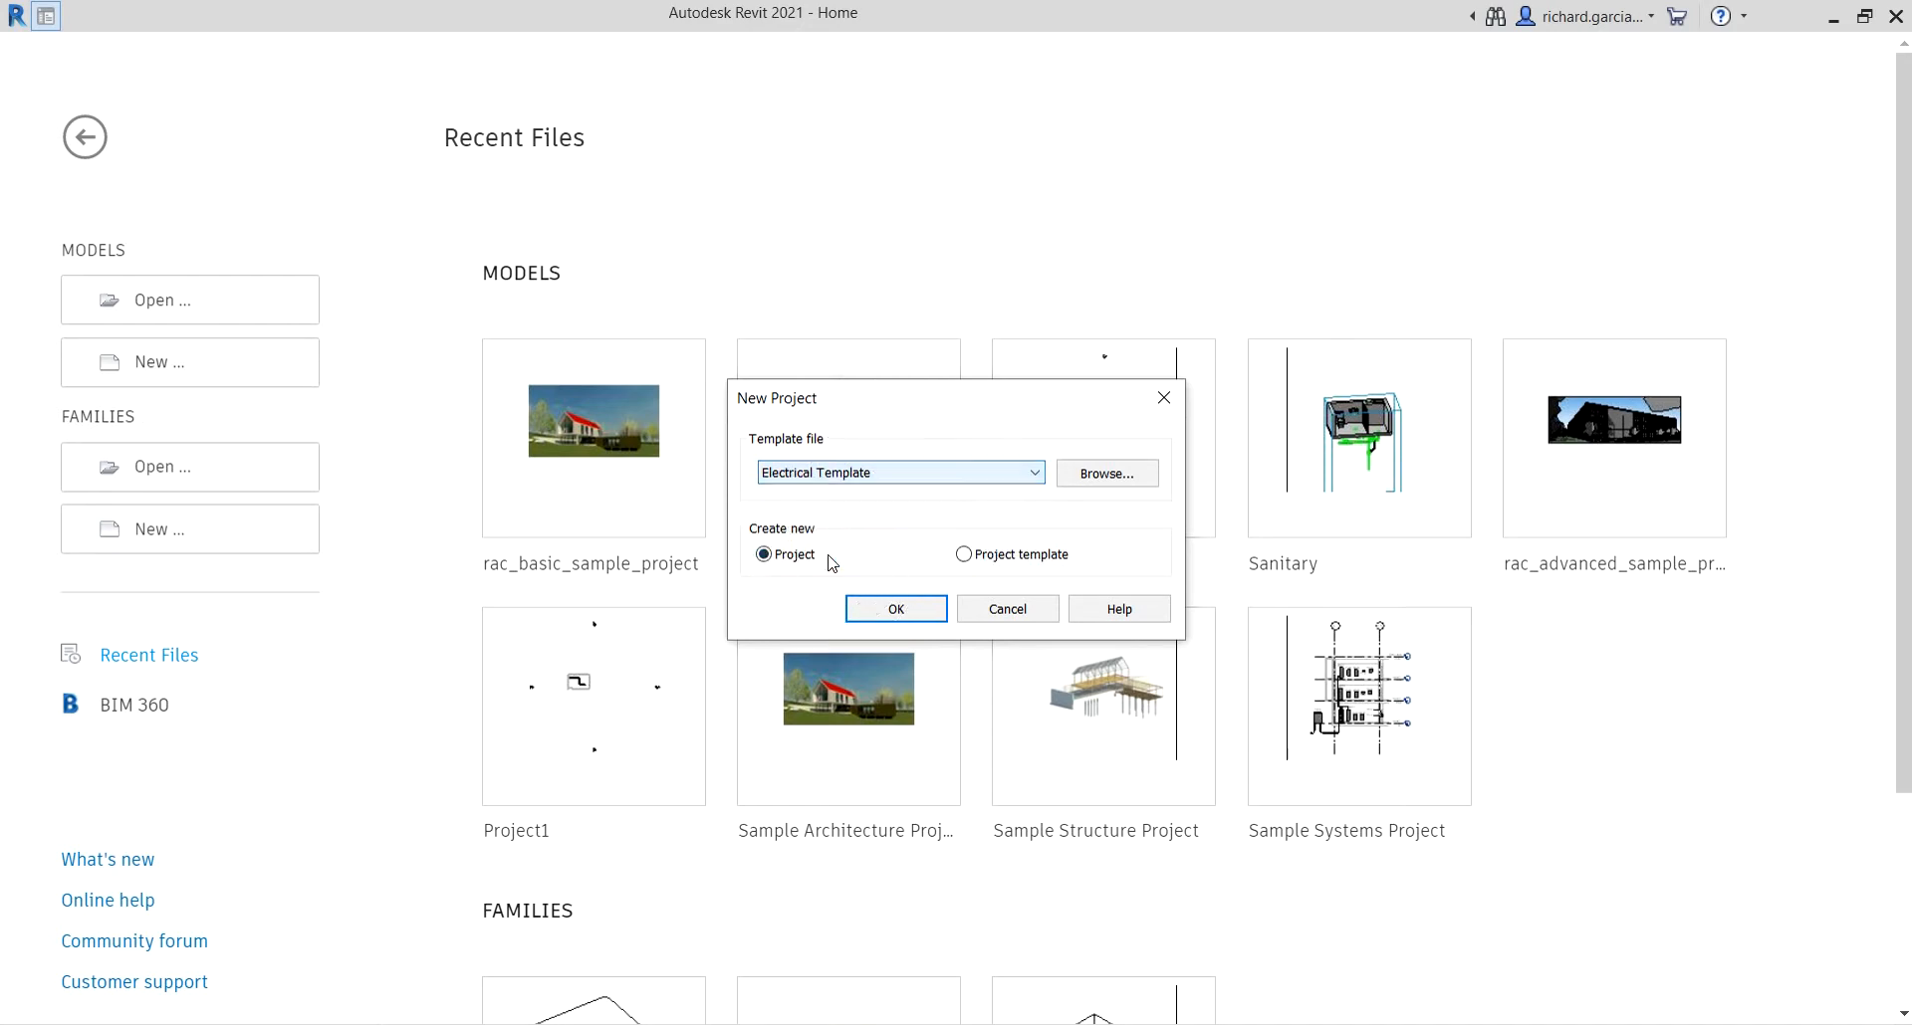
key("ctrl")
left_click(898, 609)
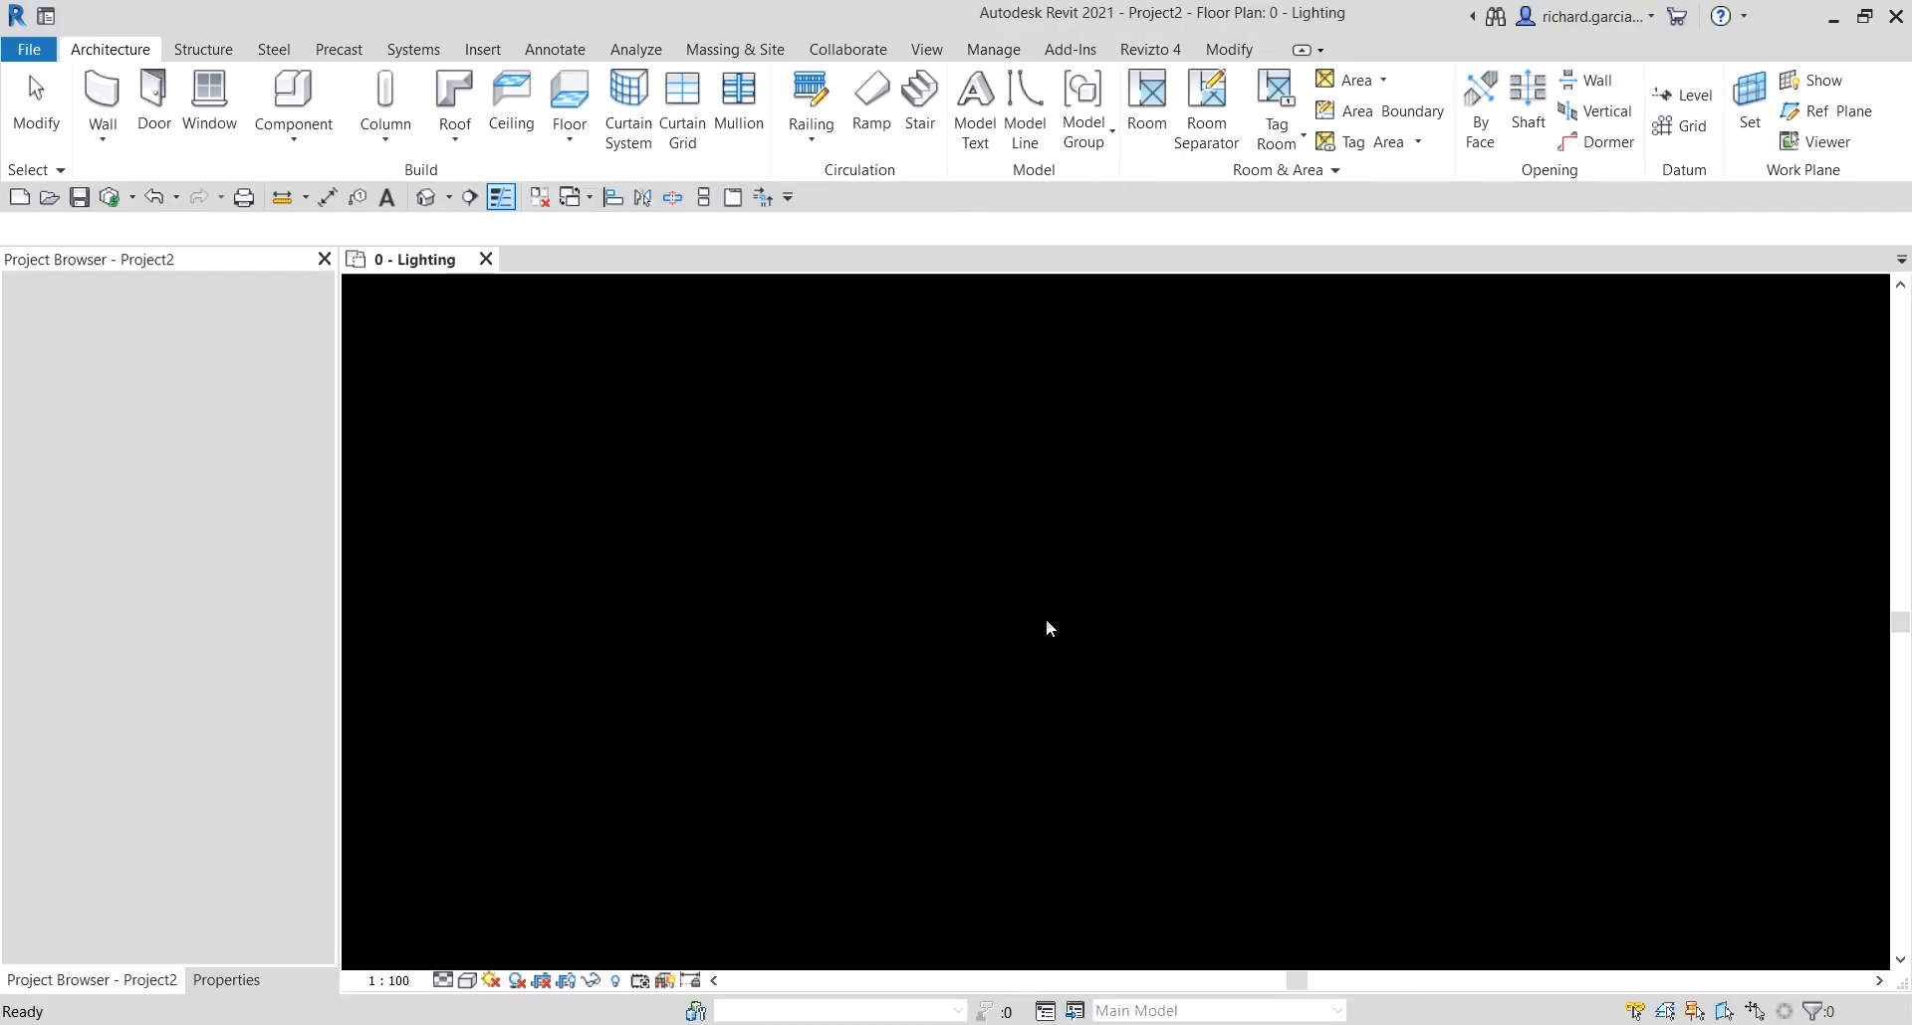
- Draw a rectangular room of walls up to Level 1, about 4800 by 2900 mm inside, between the elevation markers
middle_click_drag(1190, 608, 1094, 626)
scroll(1094, 626, "up", 3)
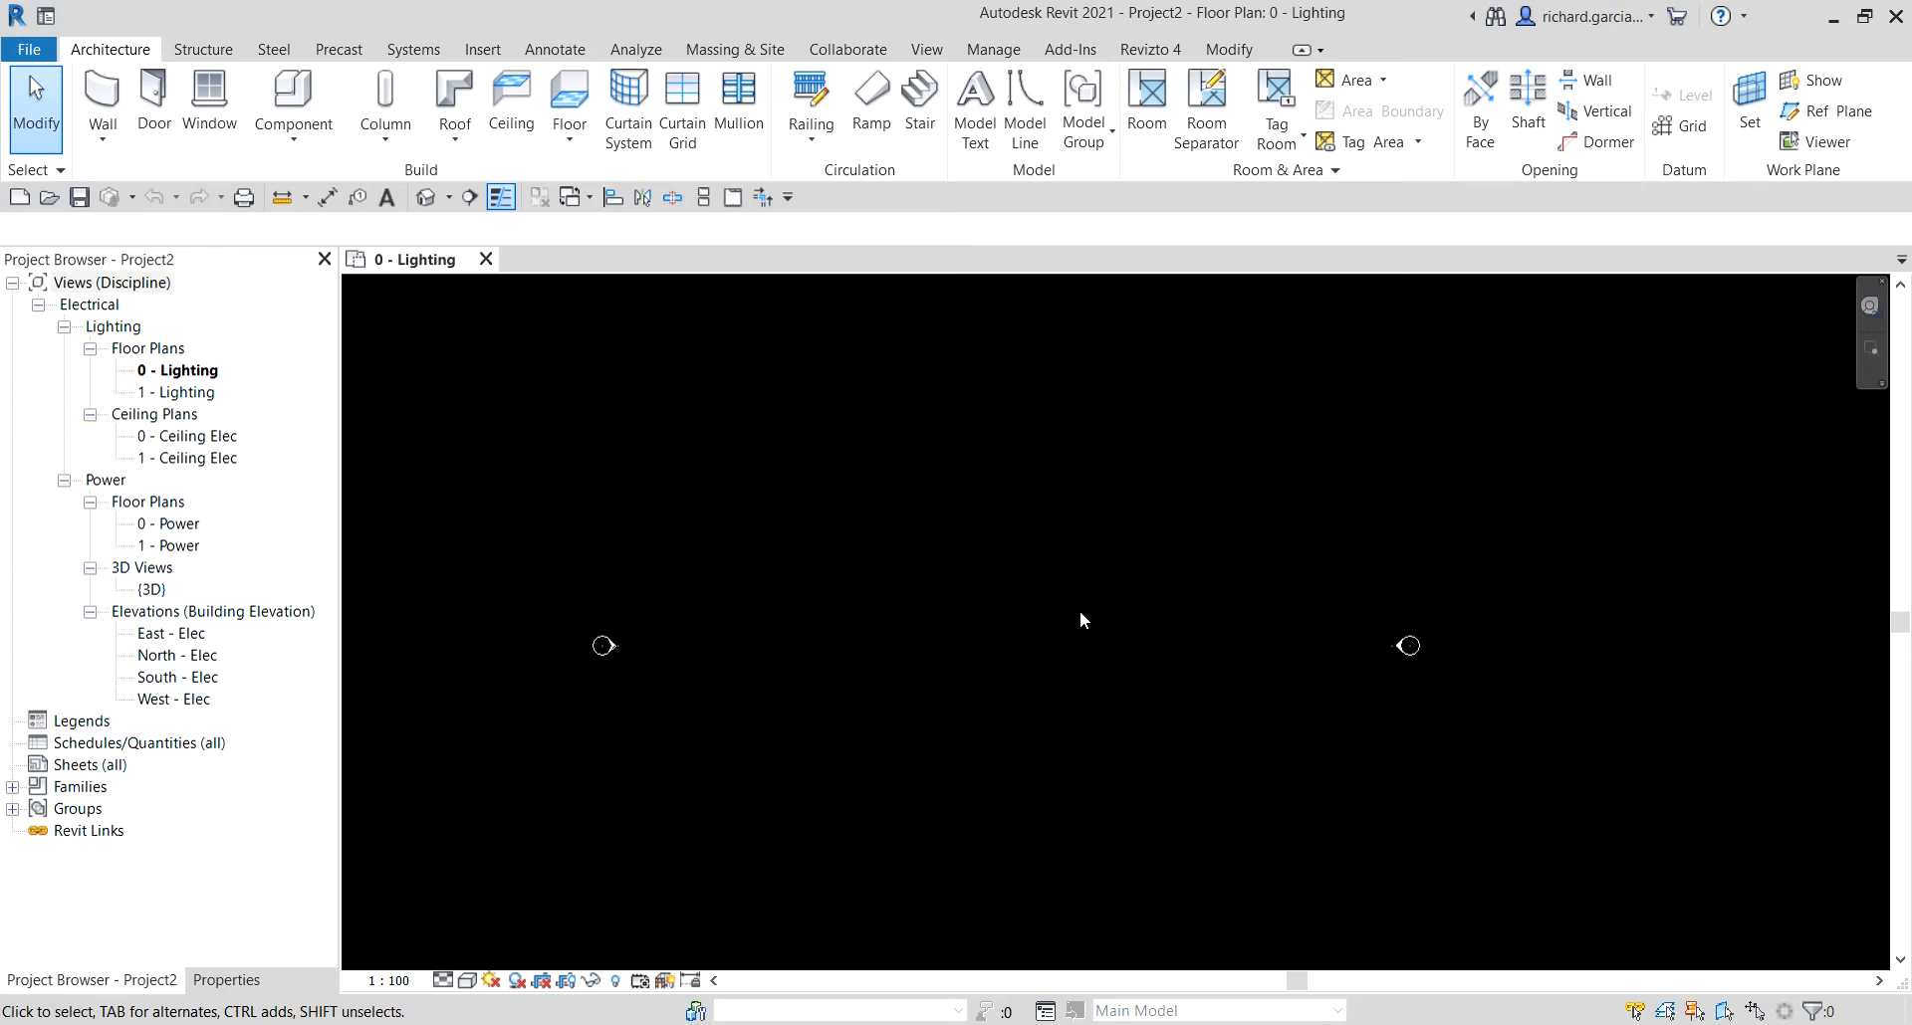
left_click(103, 100)
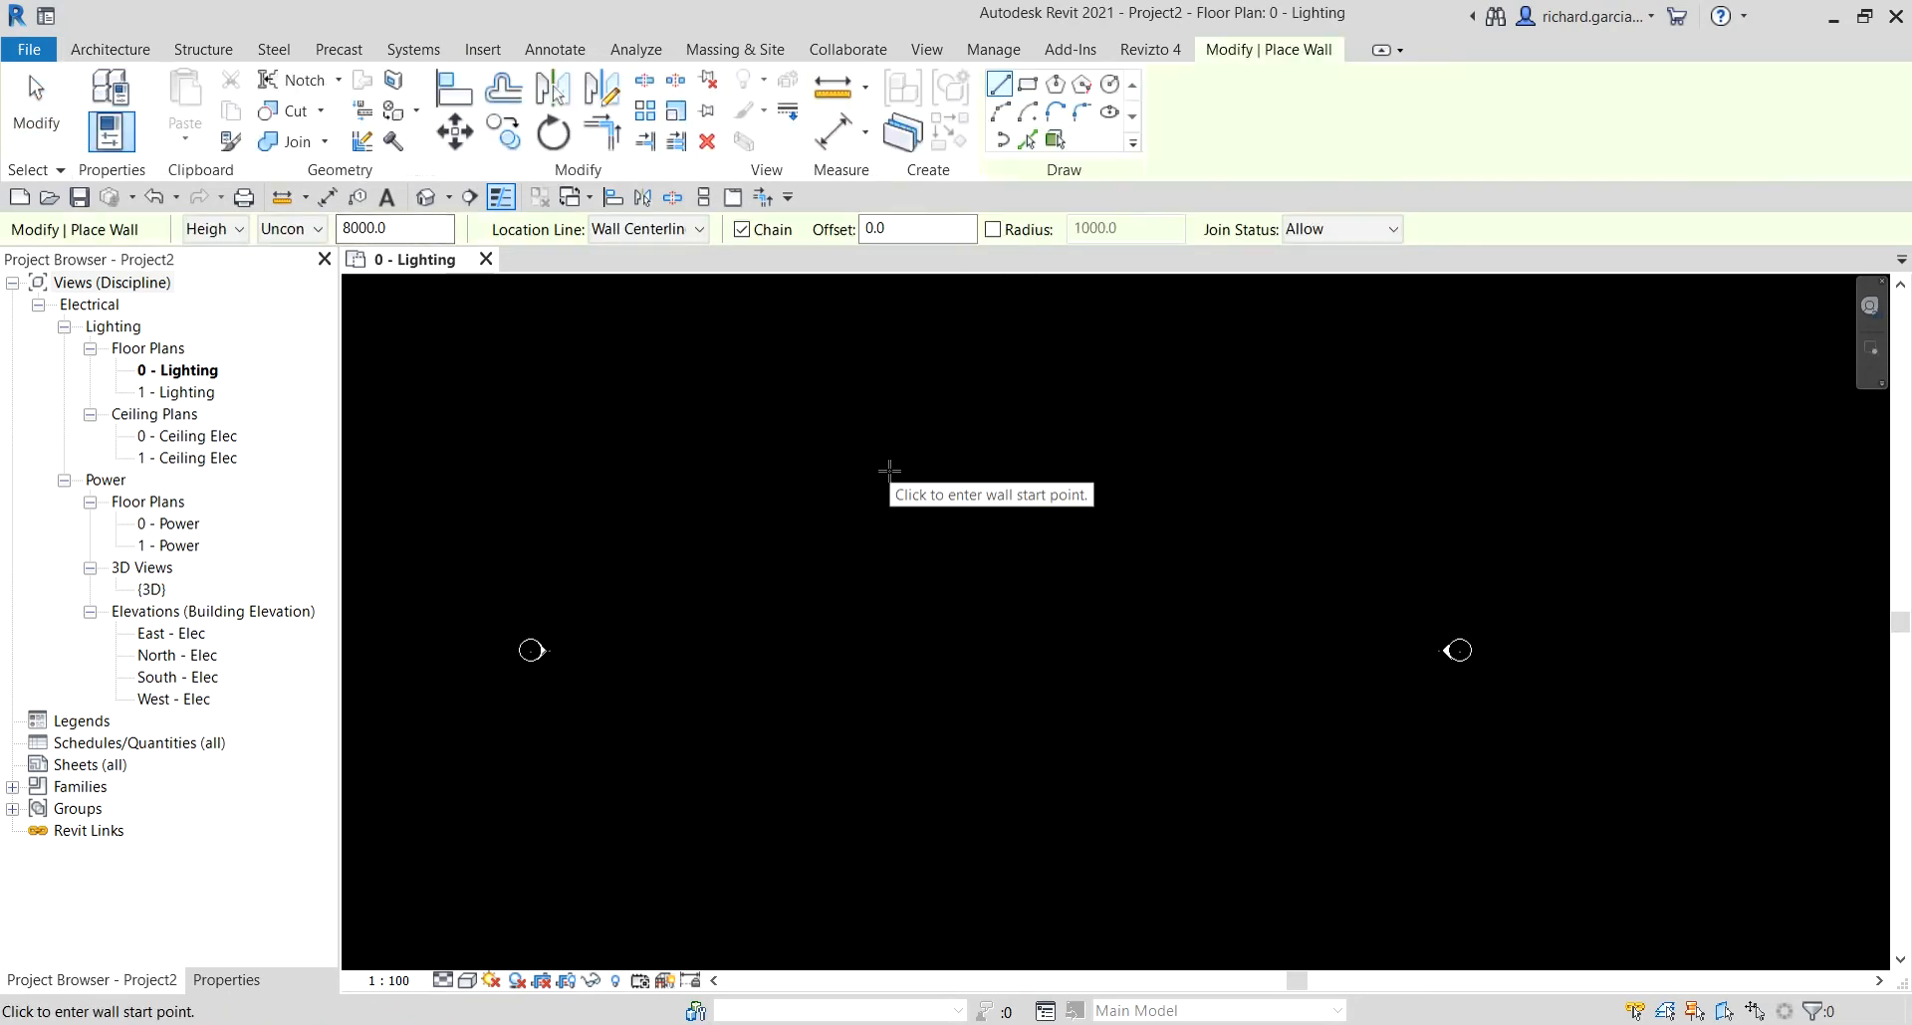
left_click(1027, 85)
left_click(311, 231)
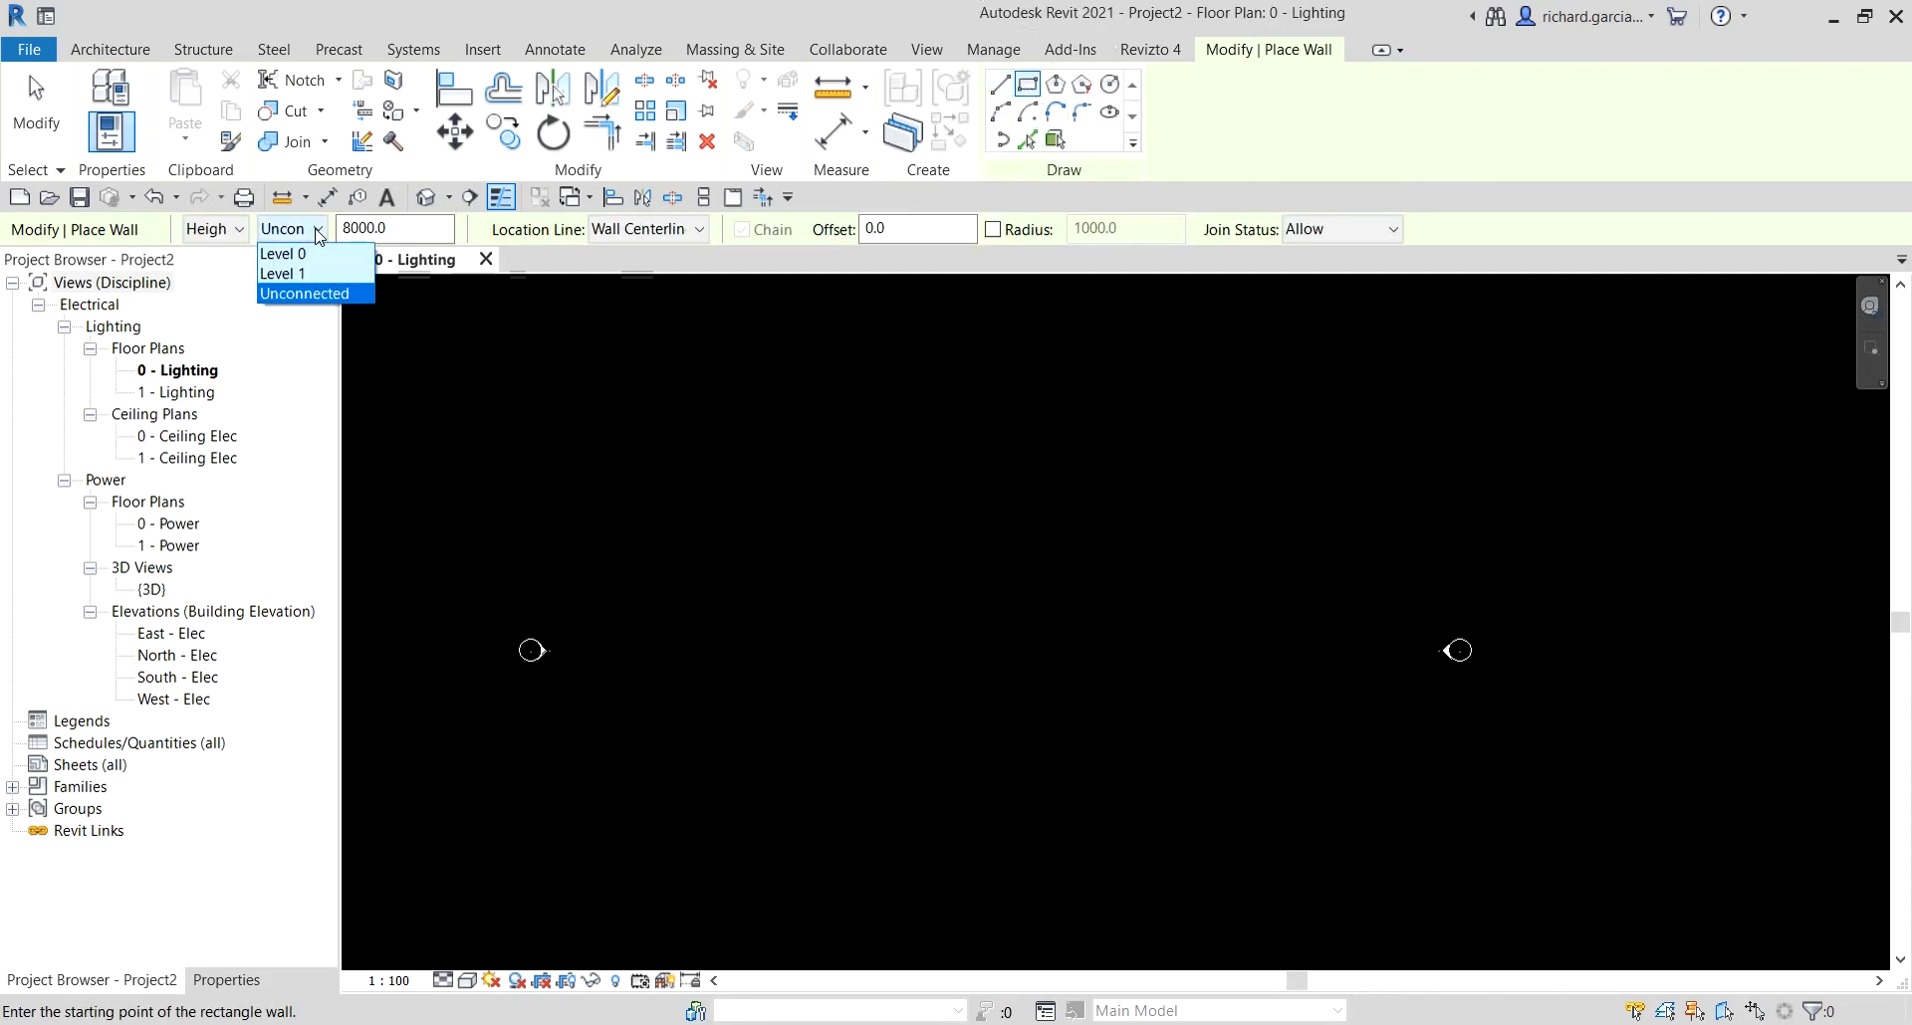
left_click(286, 275)
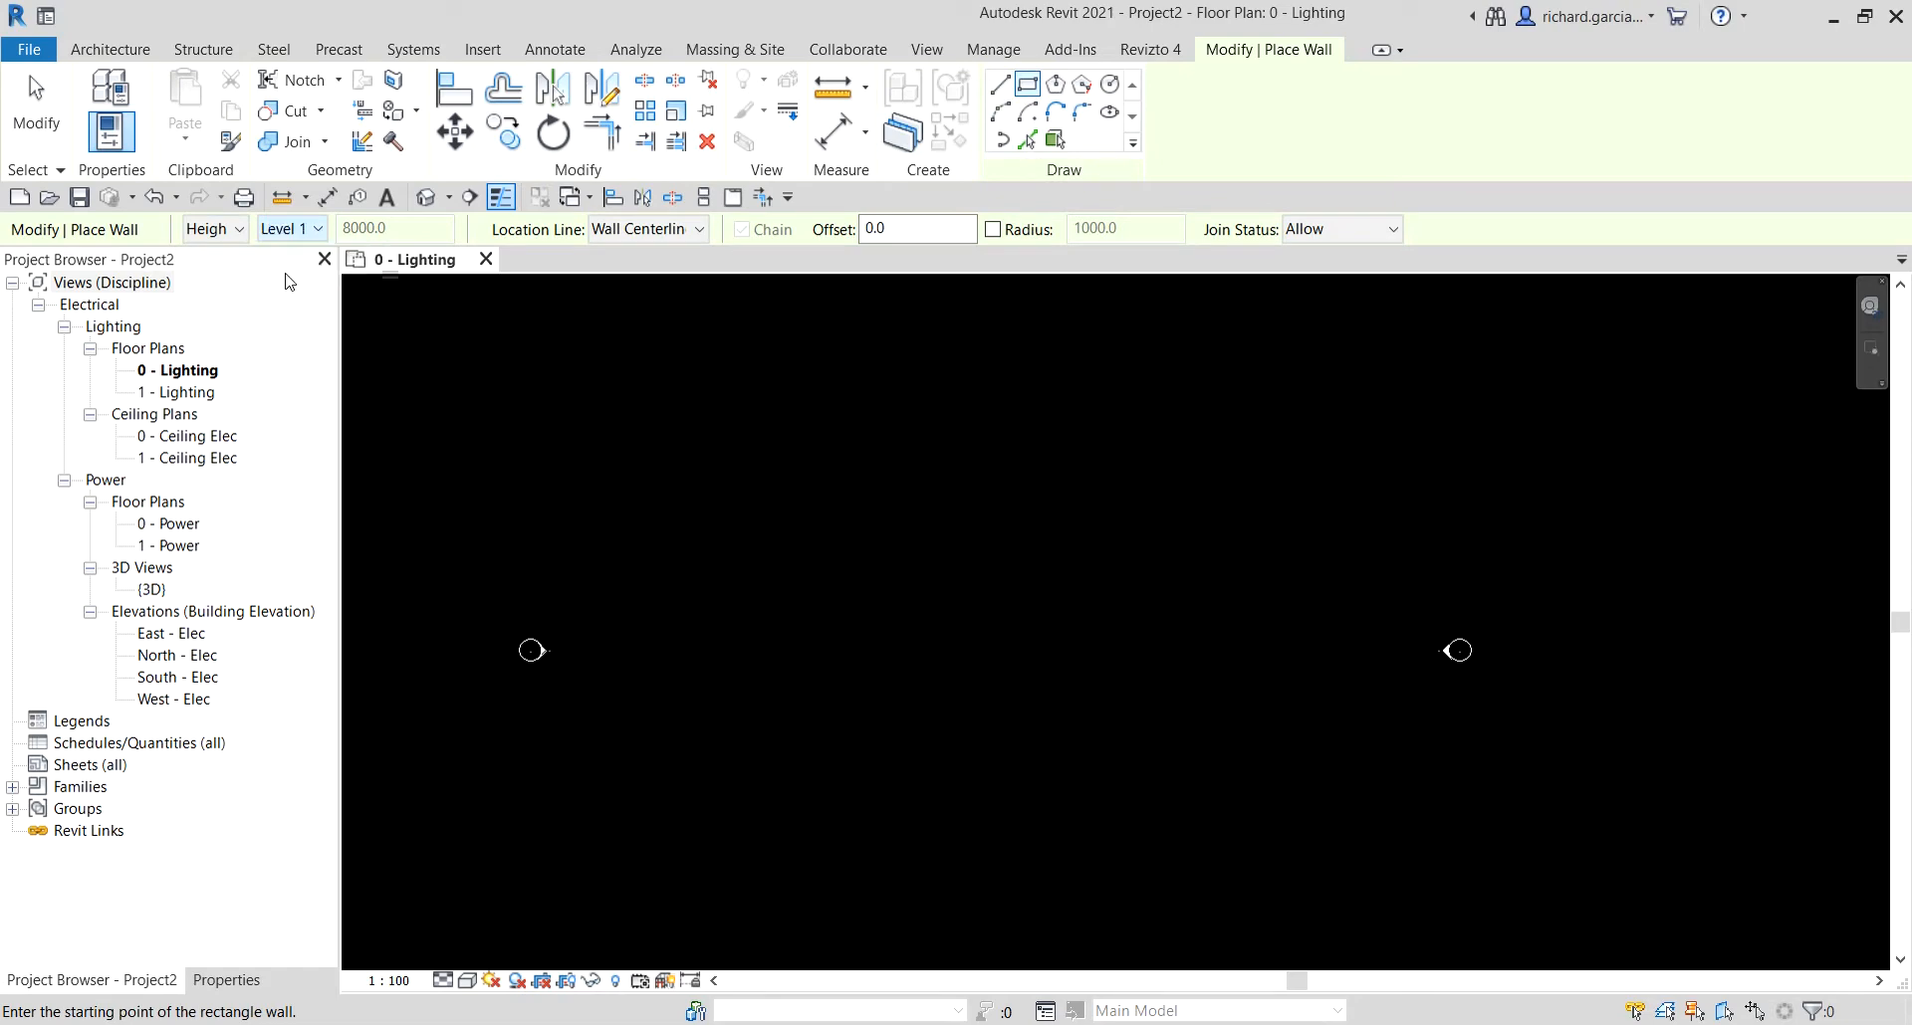
left_click(884, 559)
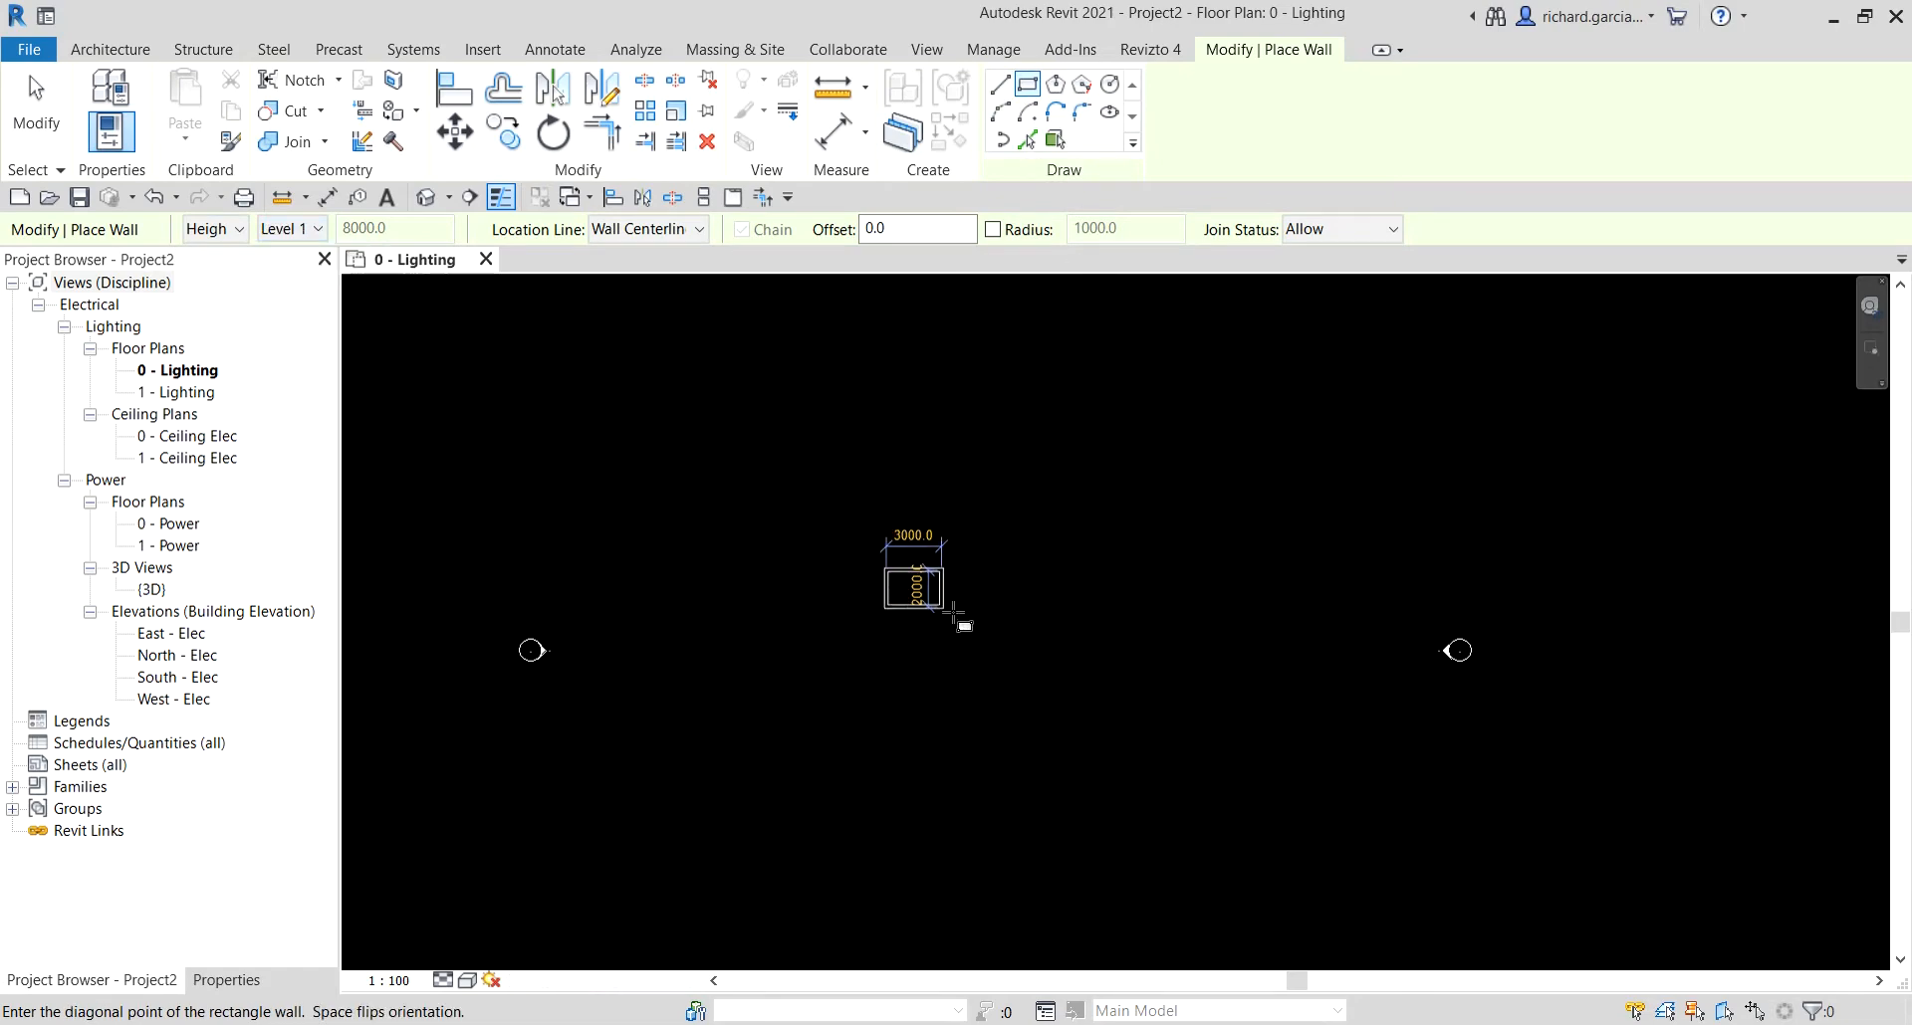
scroll(981, 641, "up", 3)
scroll(1065, 690, "up", 1)
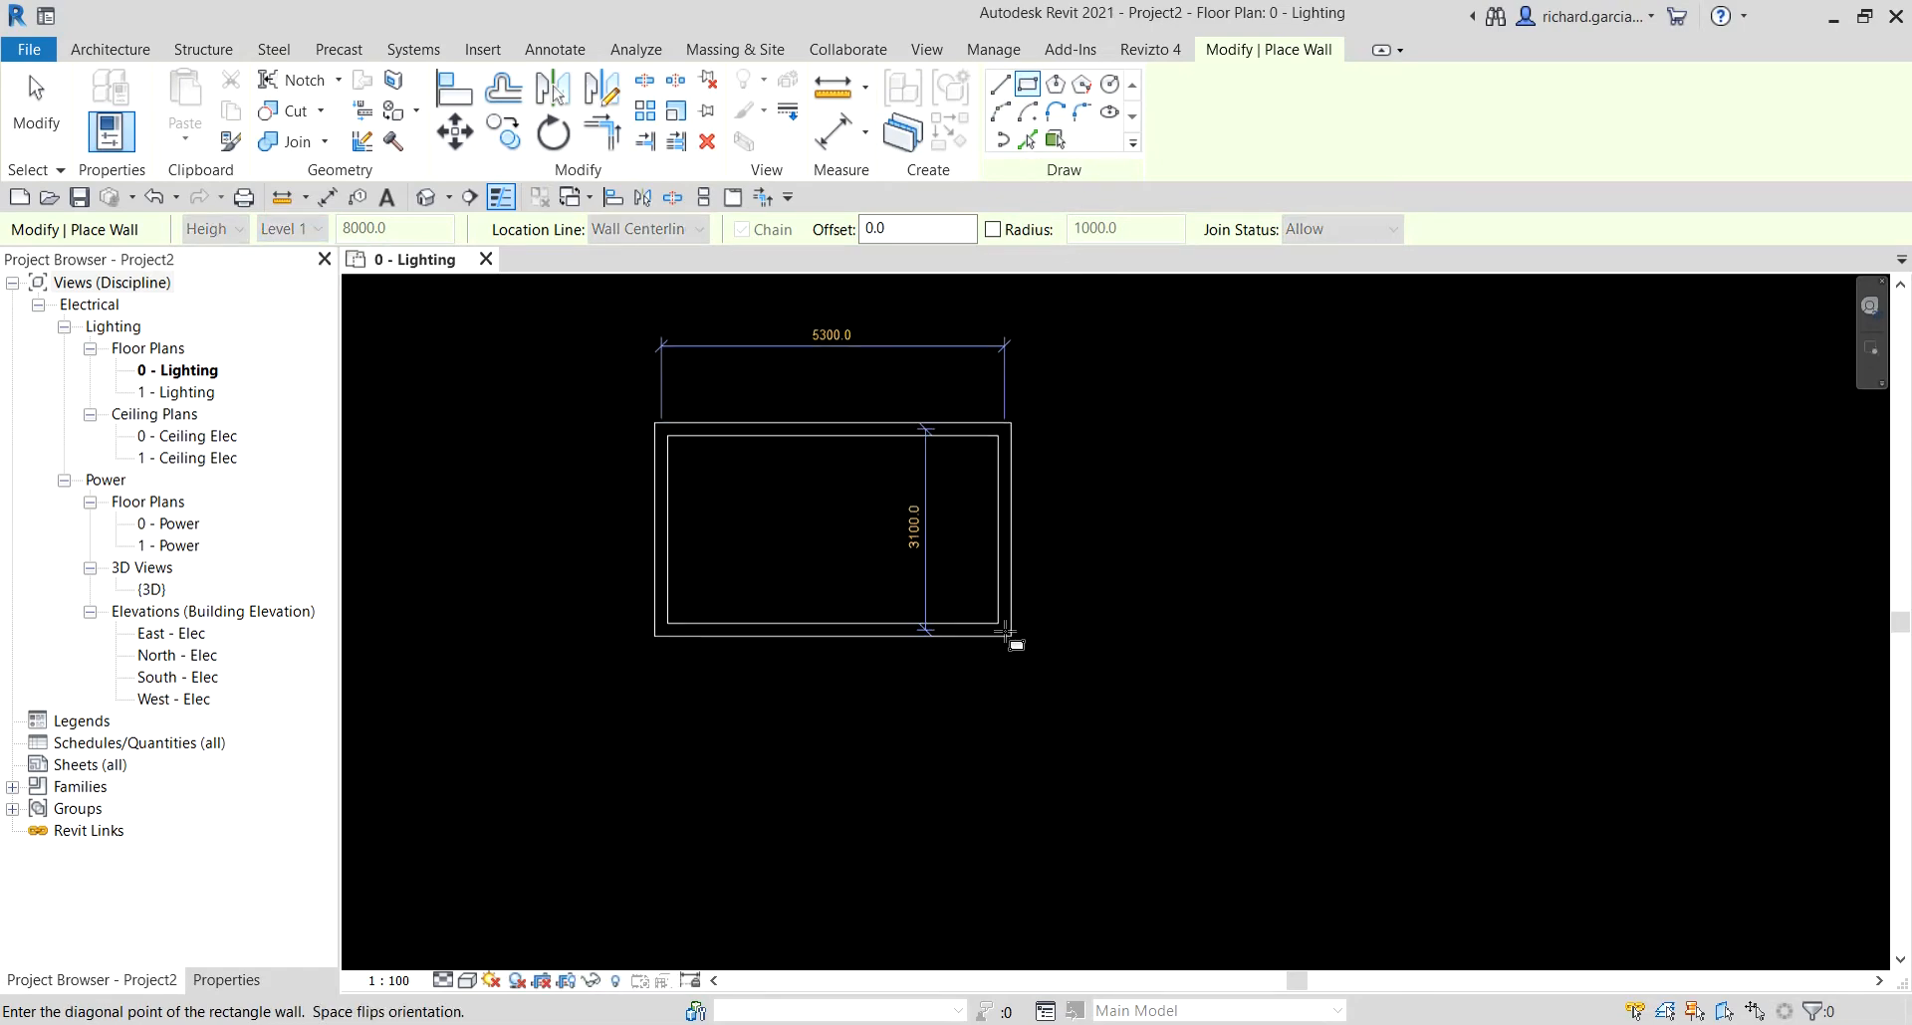
left_click(990, 637)
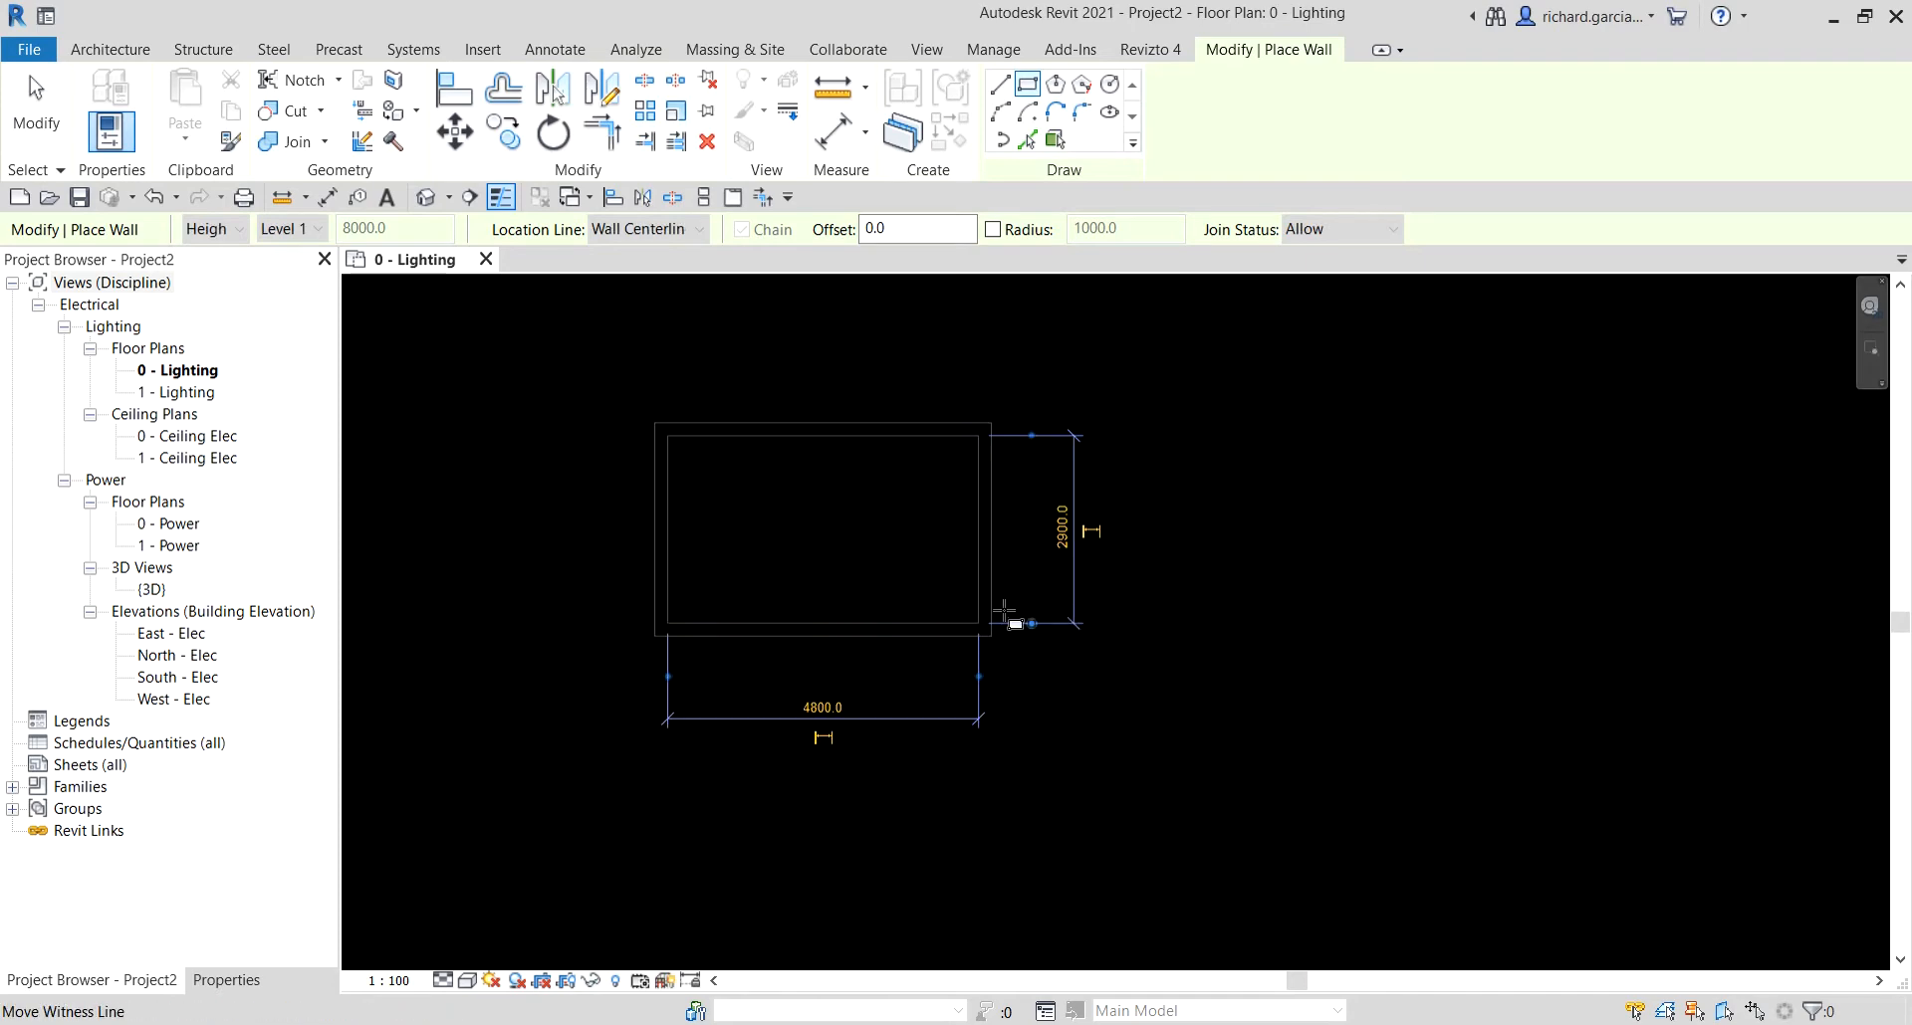
- Set the room's horizontal inside dimension to 5000 mm
left_click(834, 699)
type("5000")
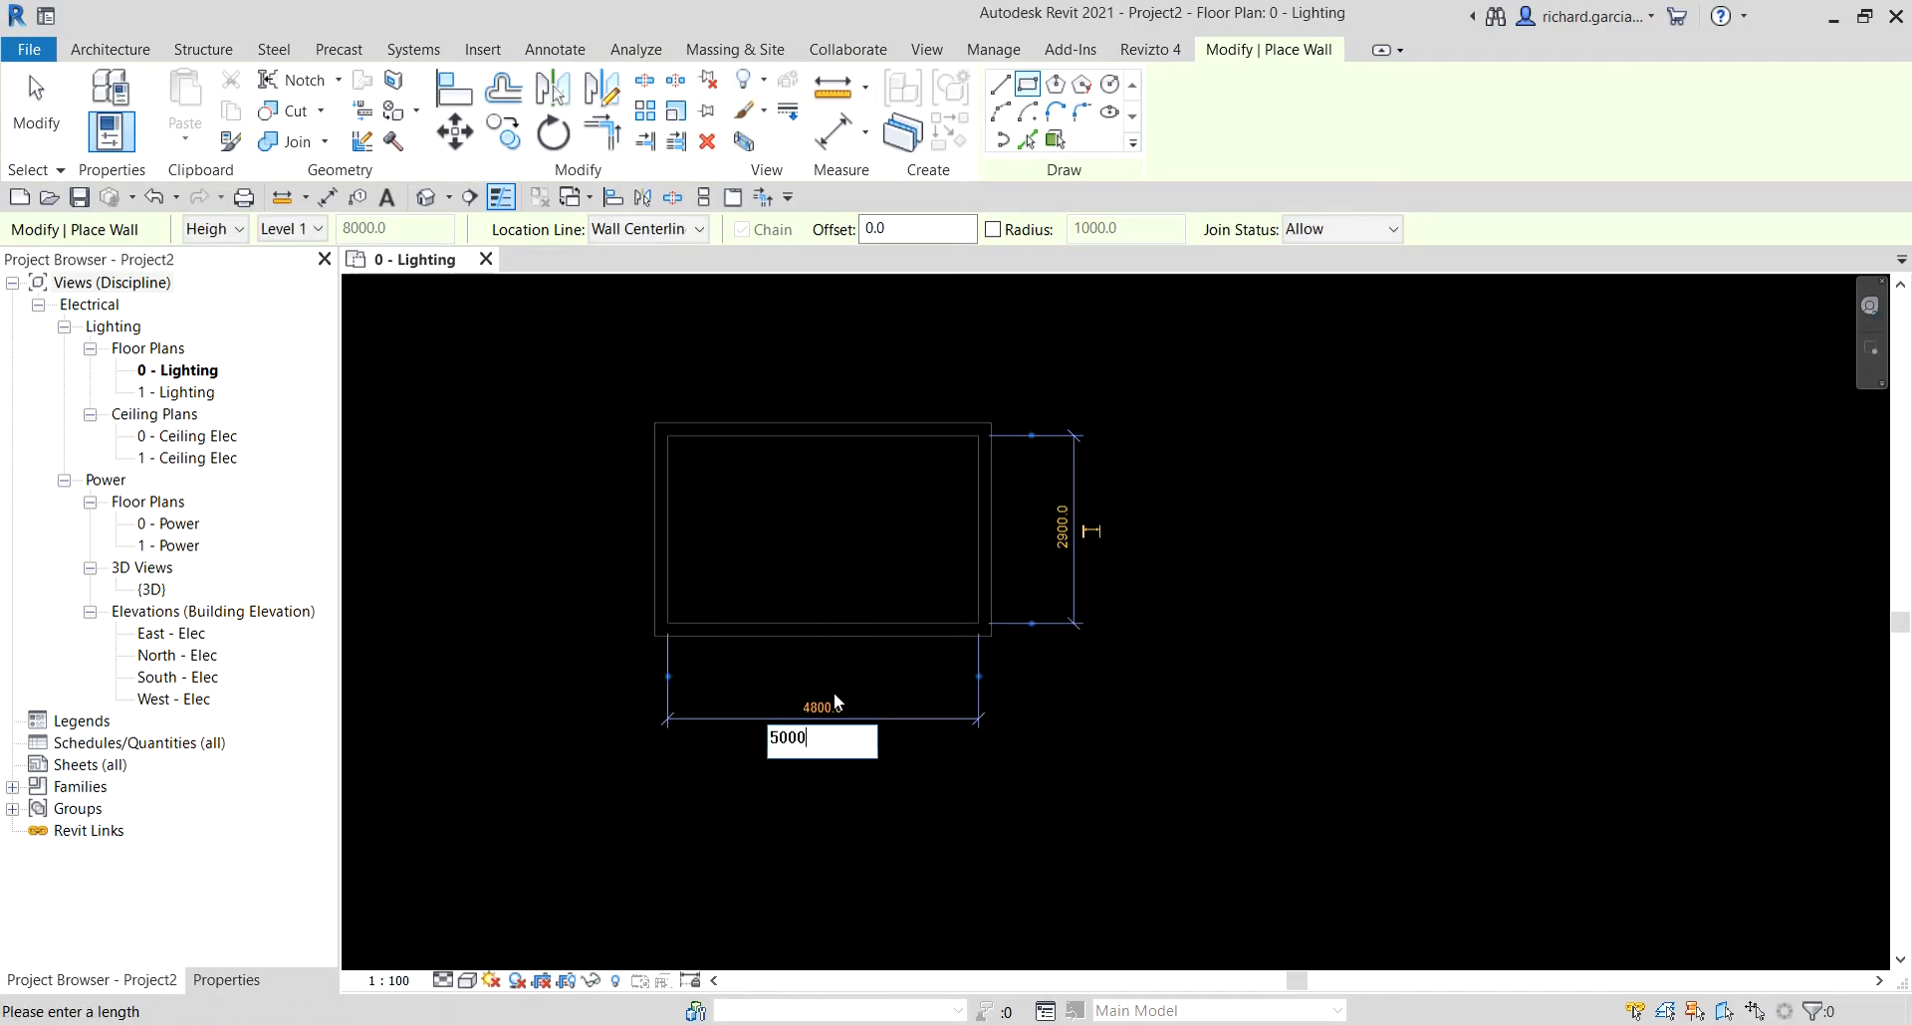
key("Return")
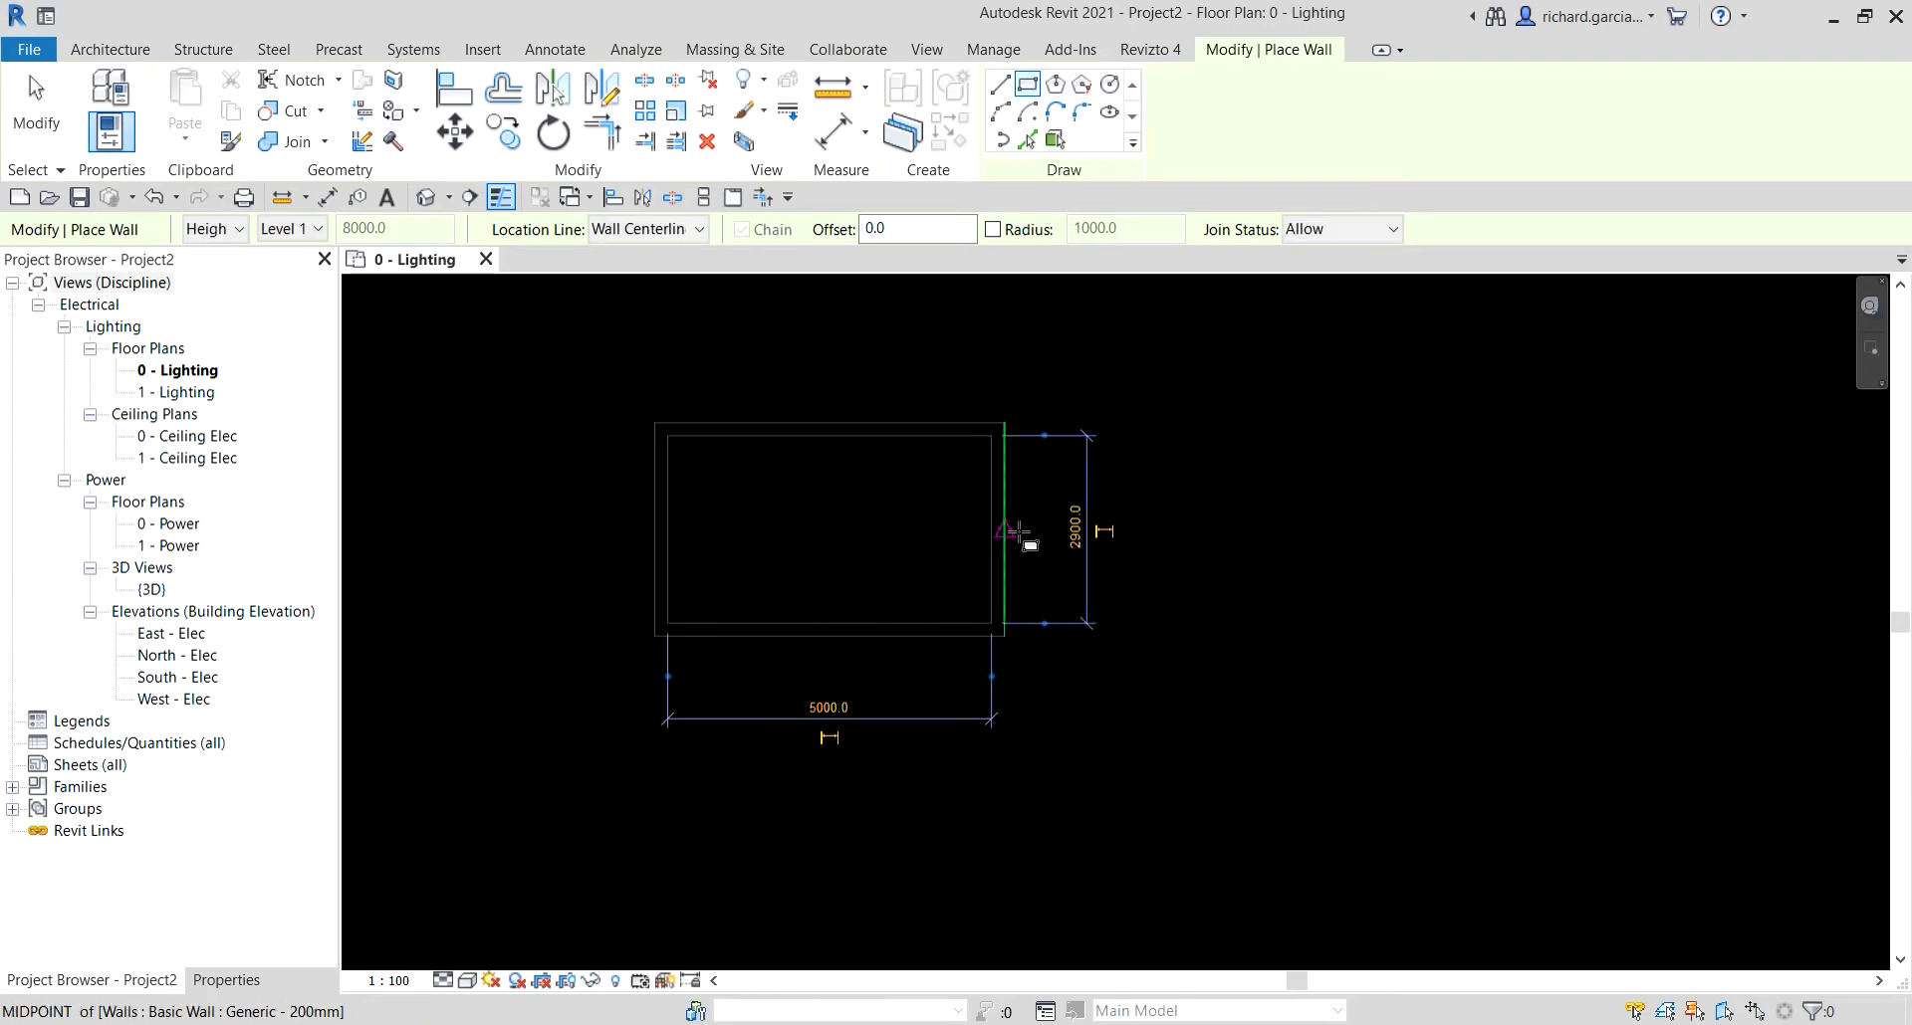
- Set the room's vertical inside dimension to 4000 mm and finish placing walls
left_click(1075, 528)
scroll(1079, 508, "up", 1)
scroll(1078, 498, "up", 2)
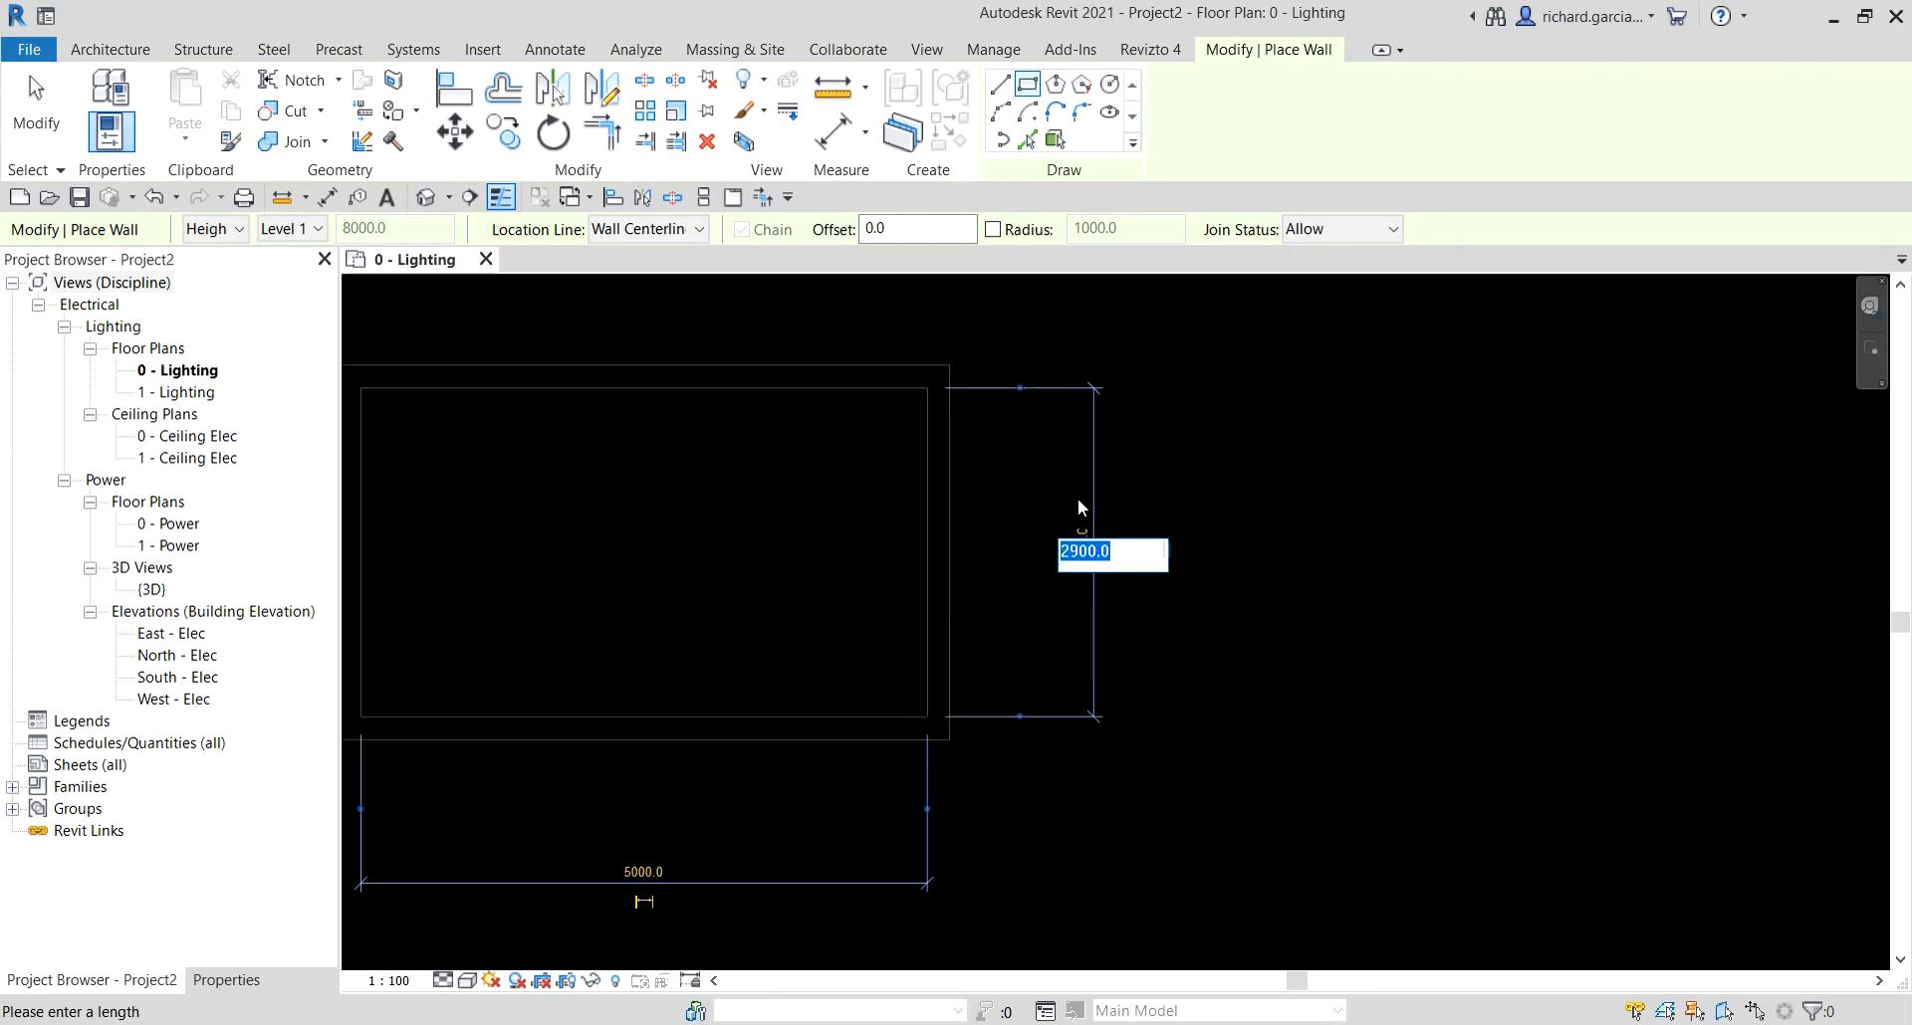
type("4000")
key("Return")
scroll(1079, 500, "down", 3)
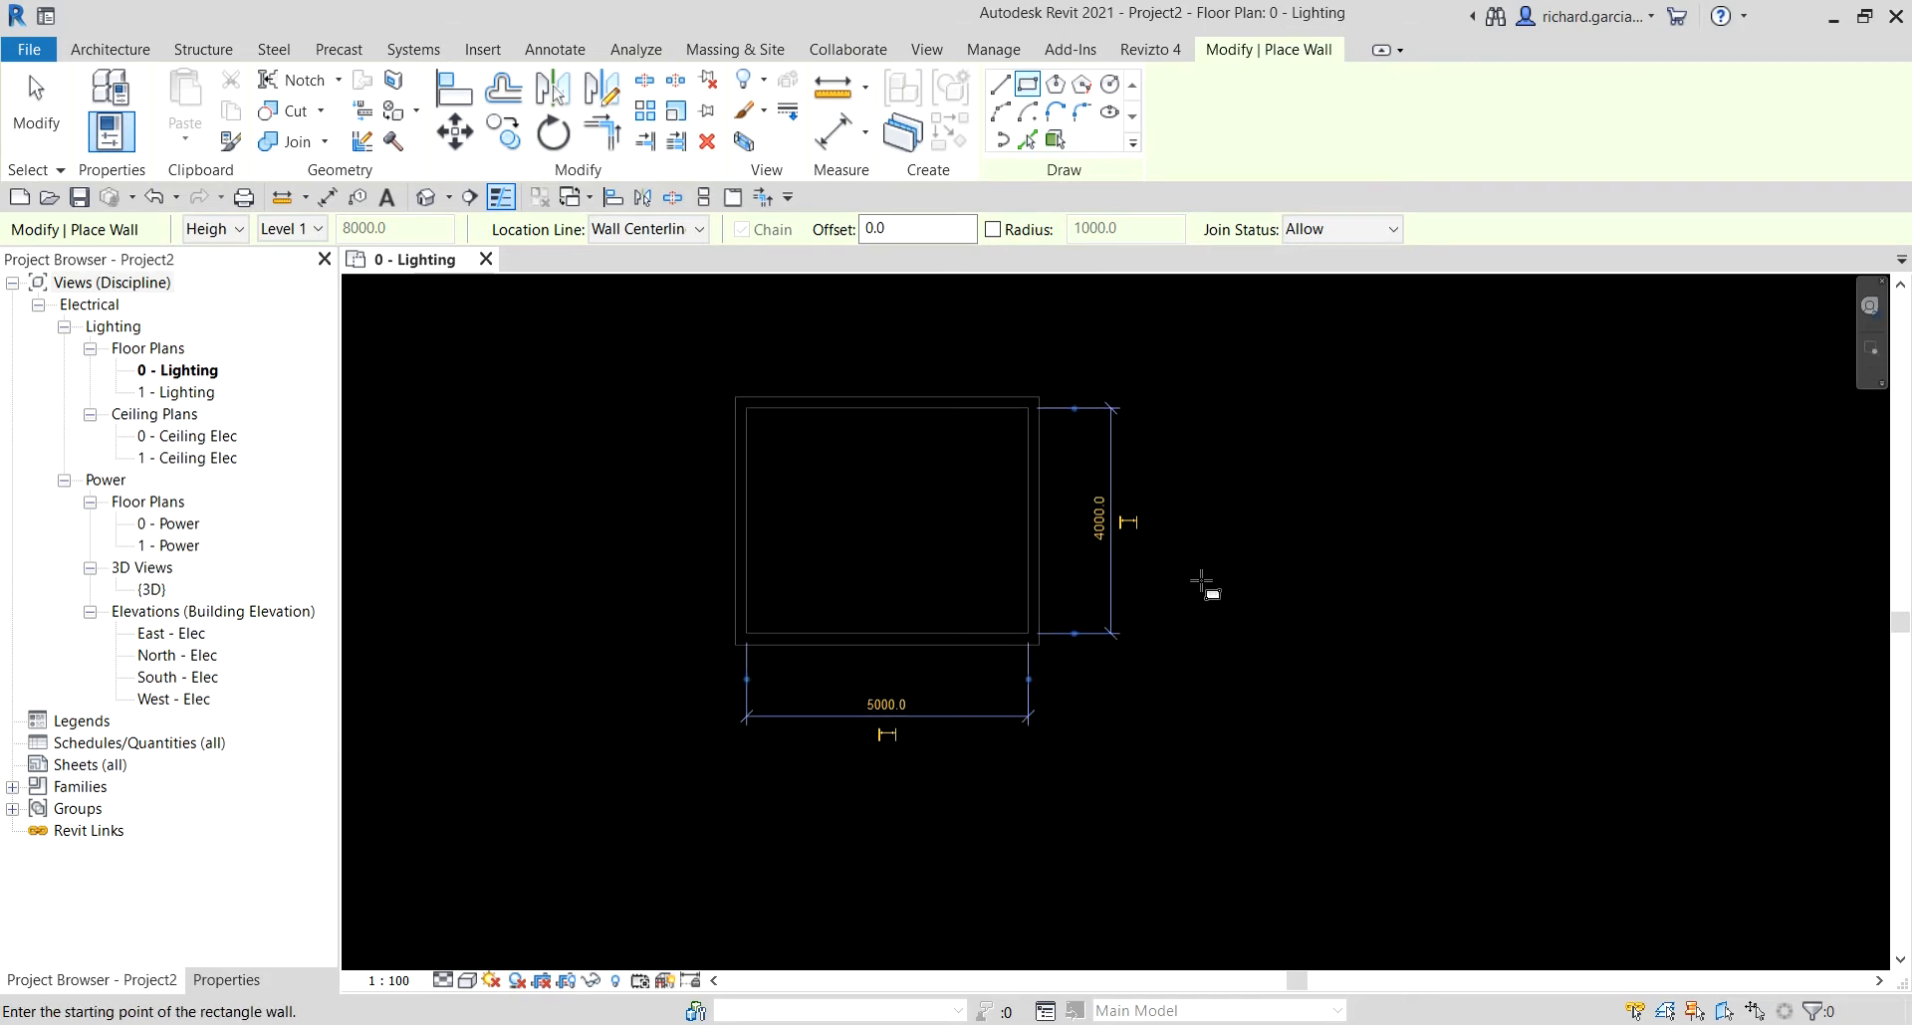
middle_click_drag(1209, 586, 1252, 553)
key("Escape")
key("Escape")
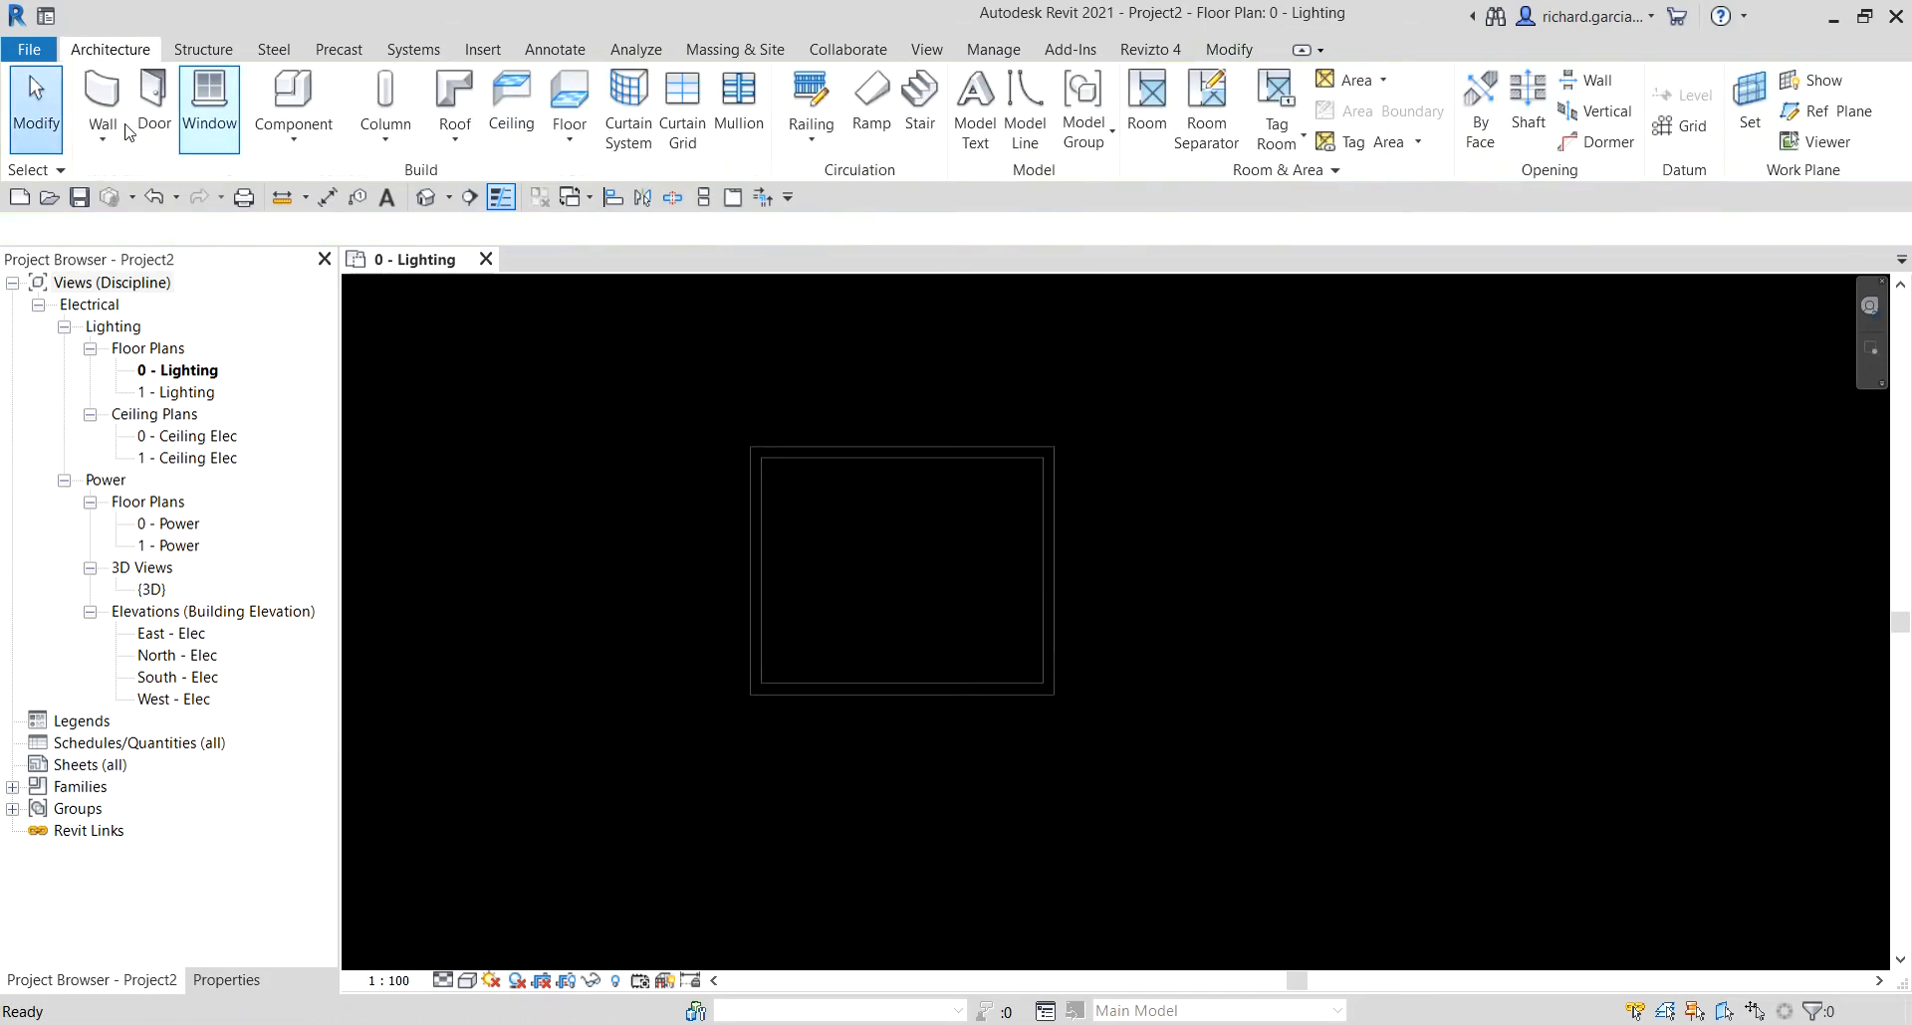
scroll(840, 593, "up", 2)
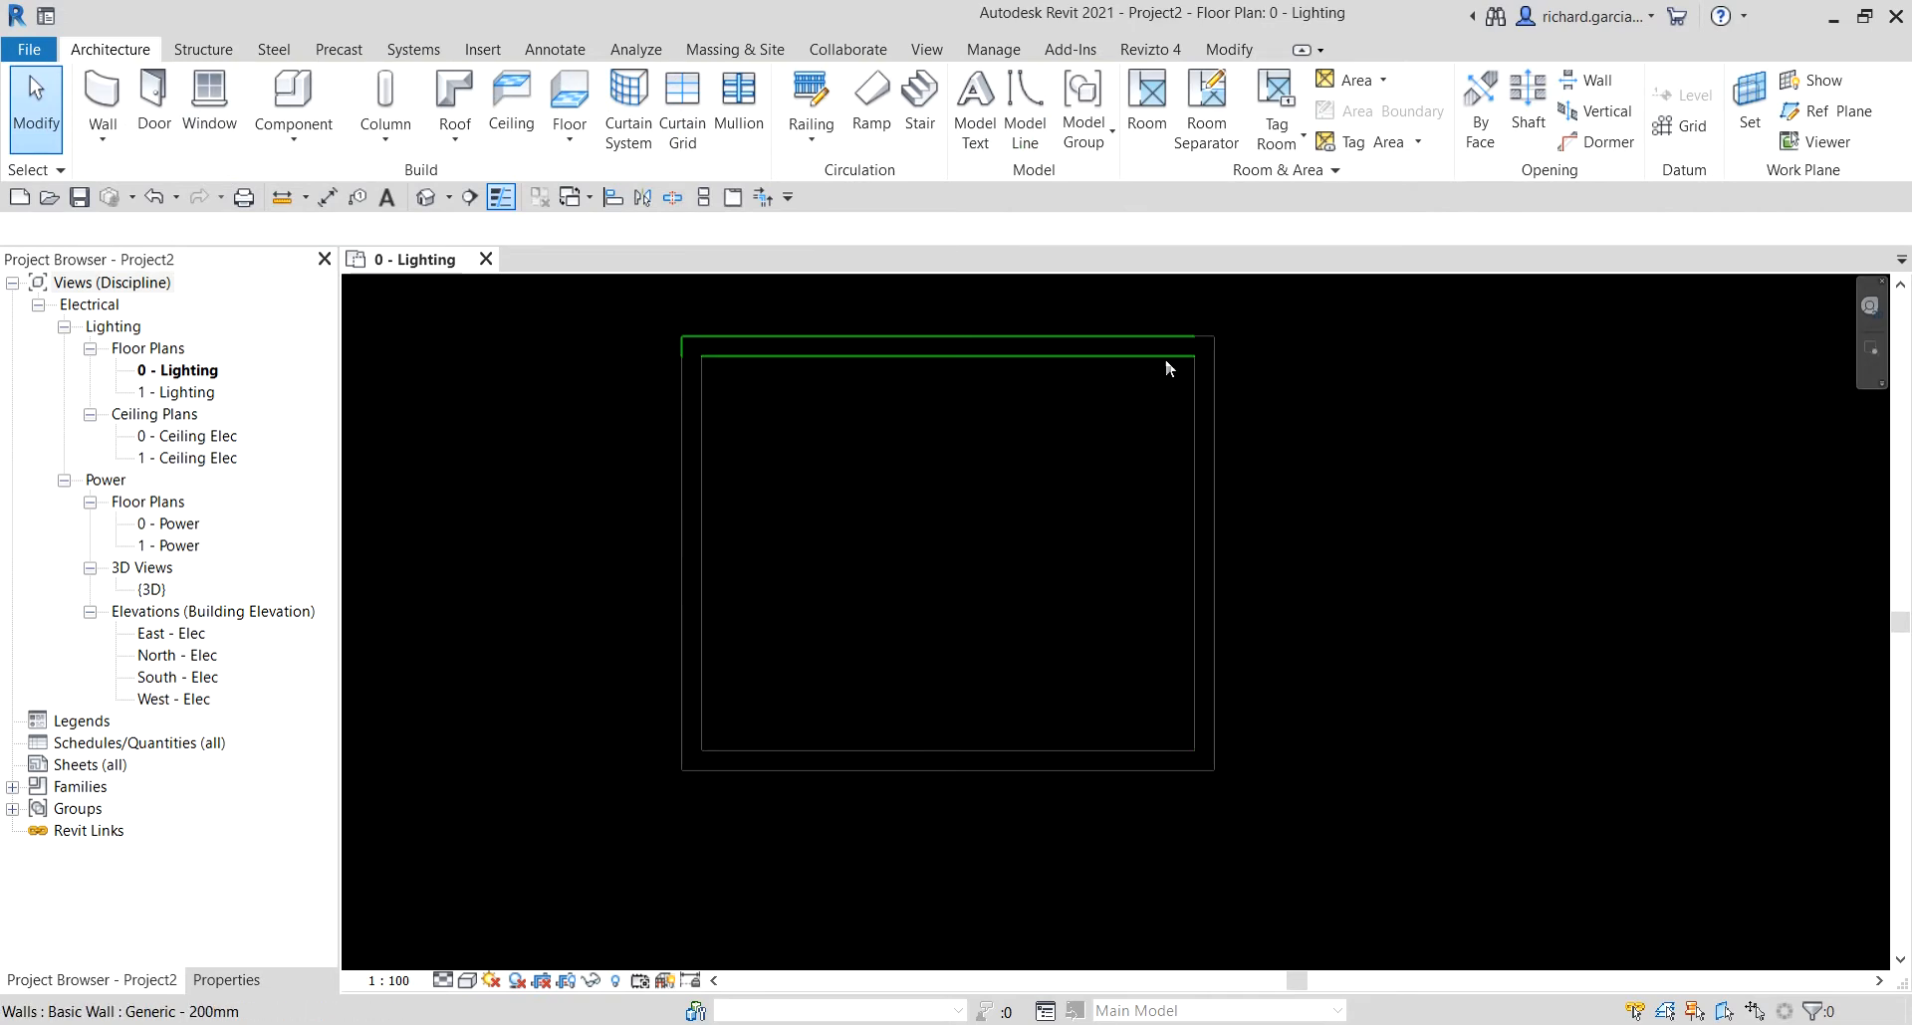
left_click(1127, 348)
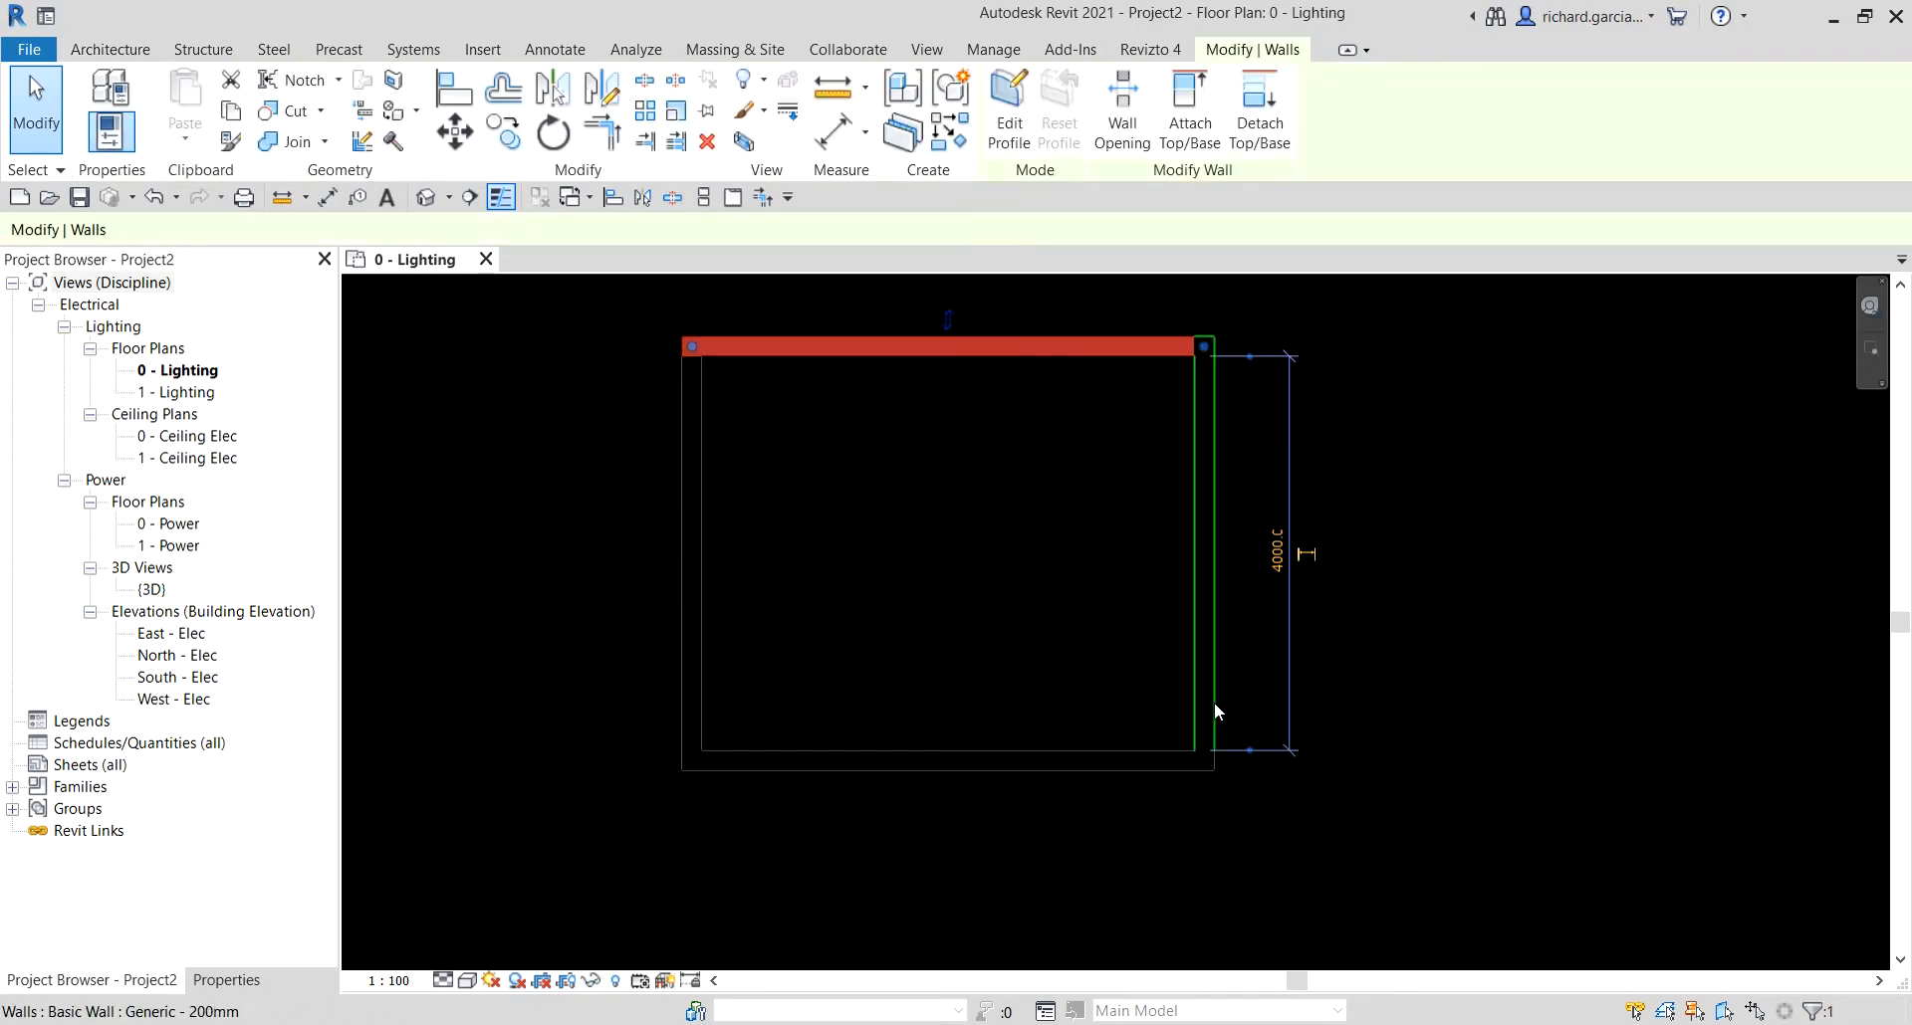
left_click(1282, 546)
key("Escape")
- Move the room's east wall so the horizontal inside dimension is 8000 mm
left_click(1194, 435)
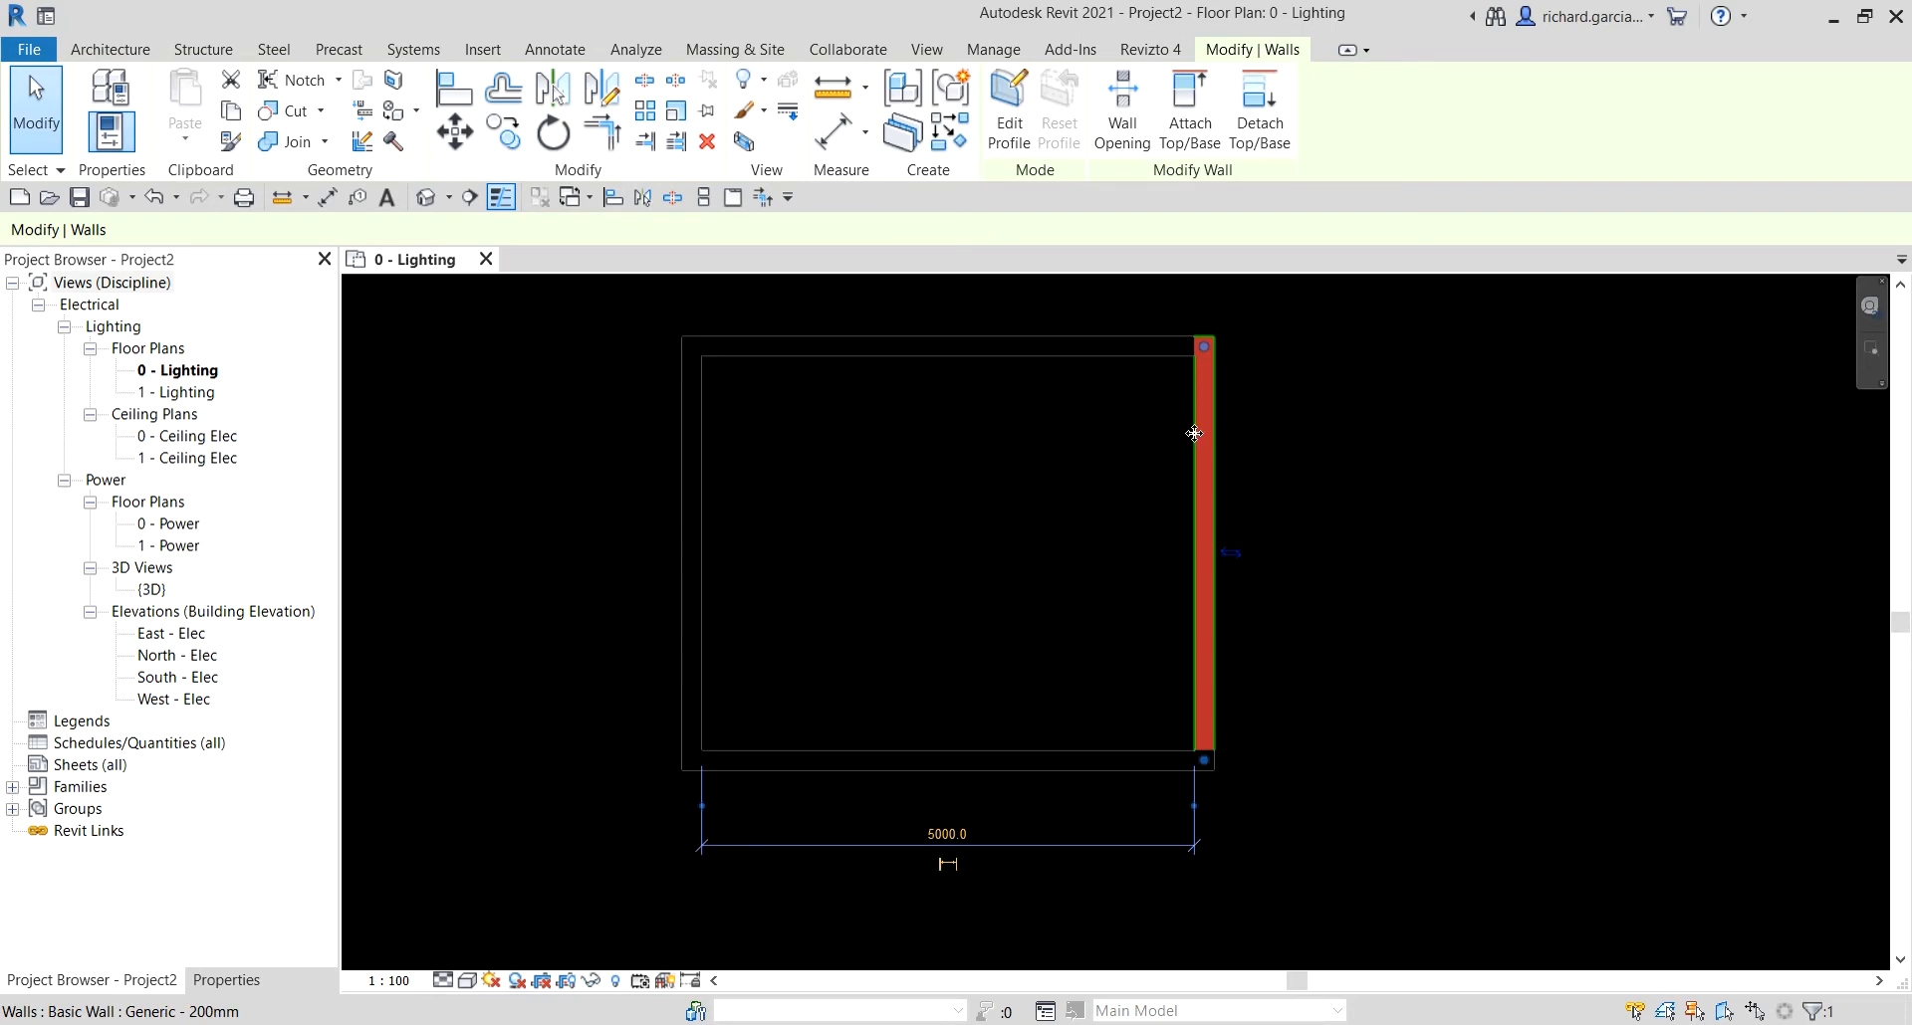
left_click(957, 834)
type("8000")
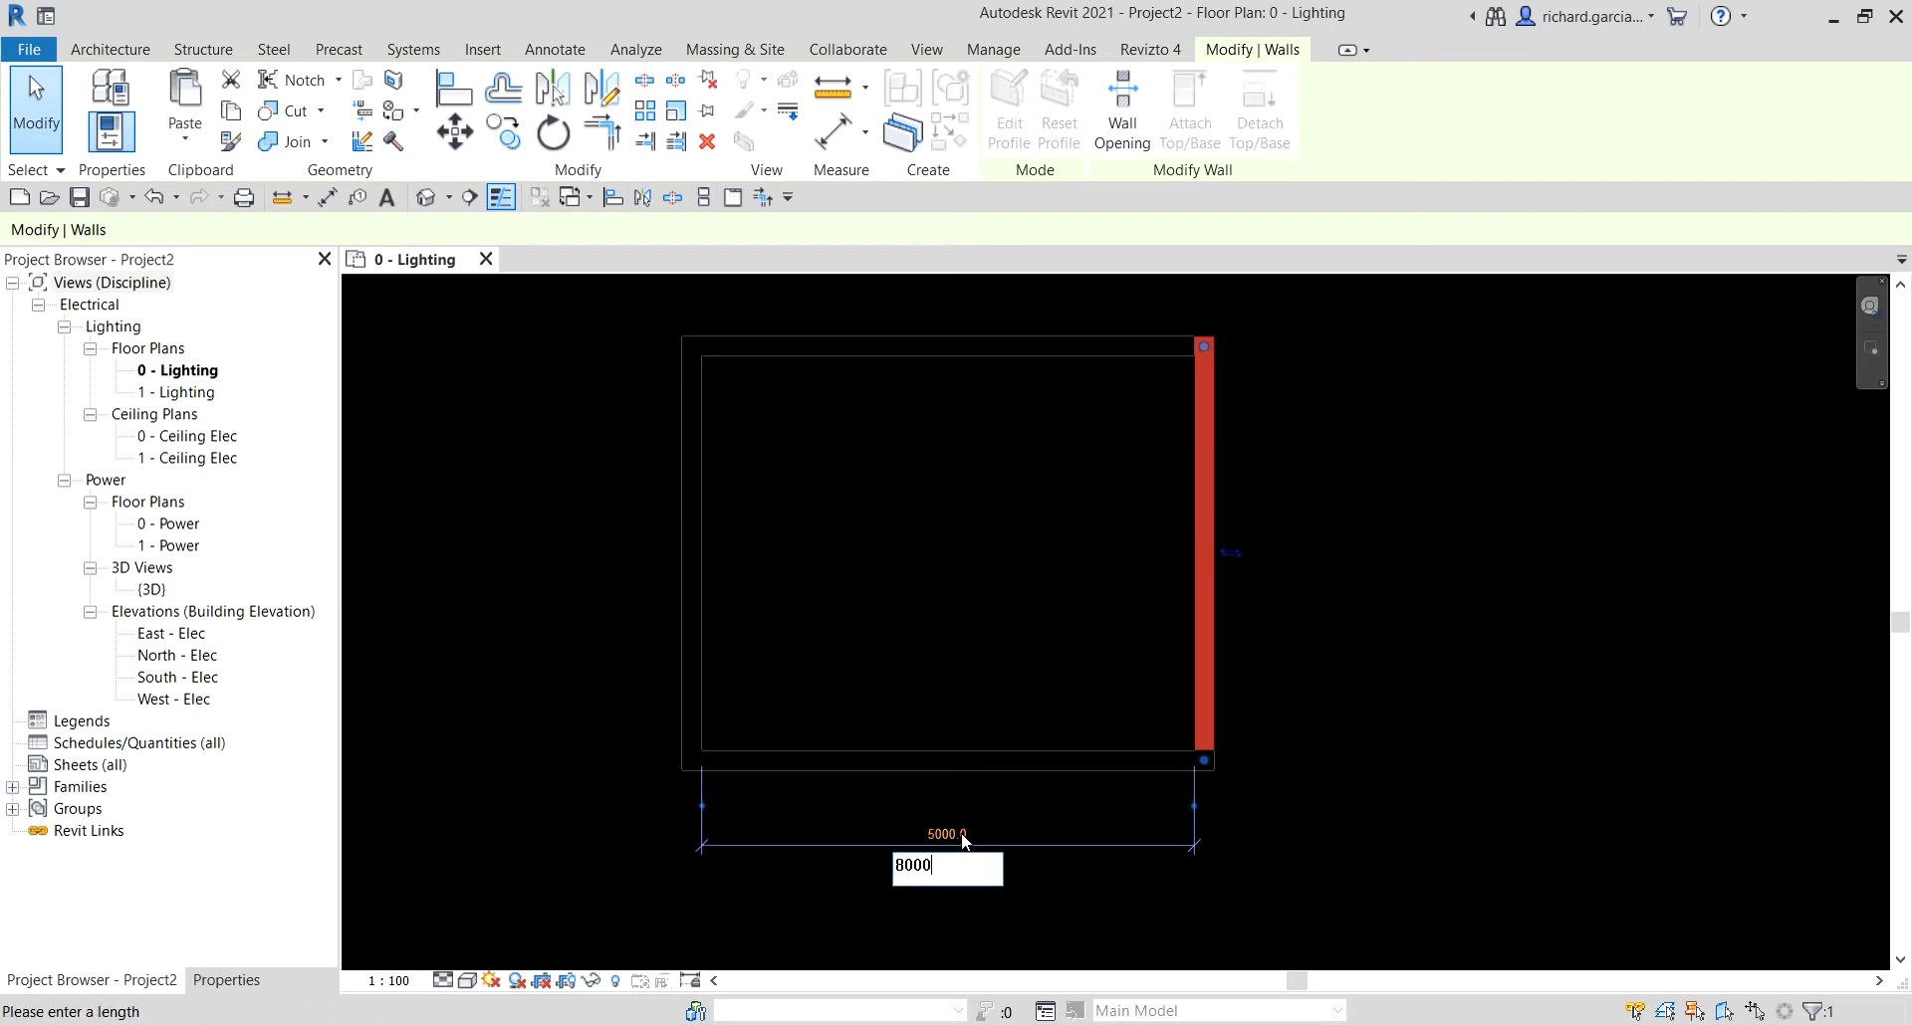
key("Return")
left_click(1010, 586)
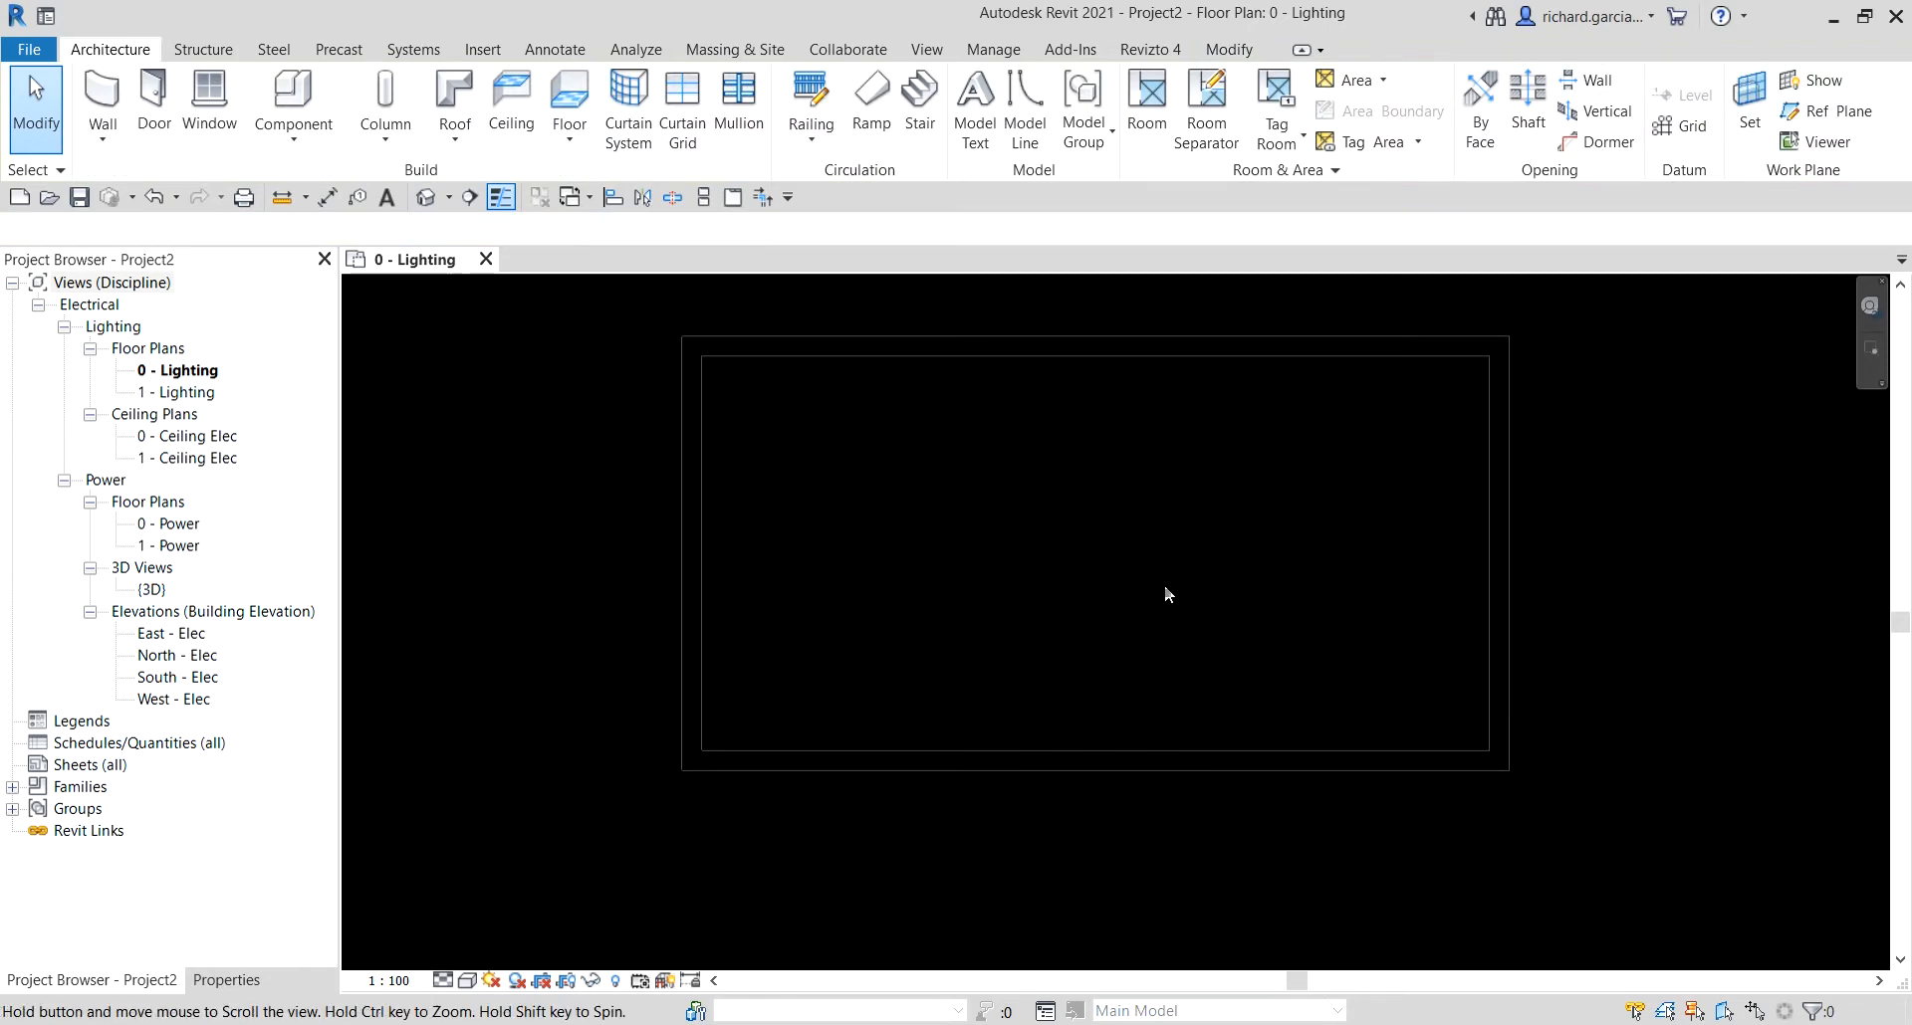
middle_click_drag(1166, 595, 1066, 632)
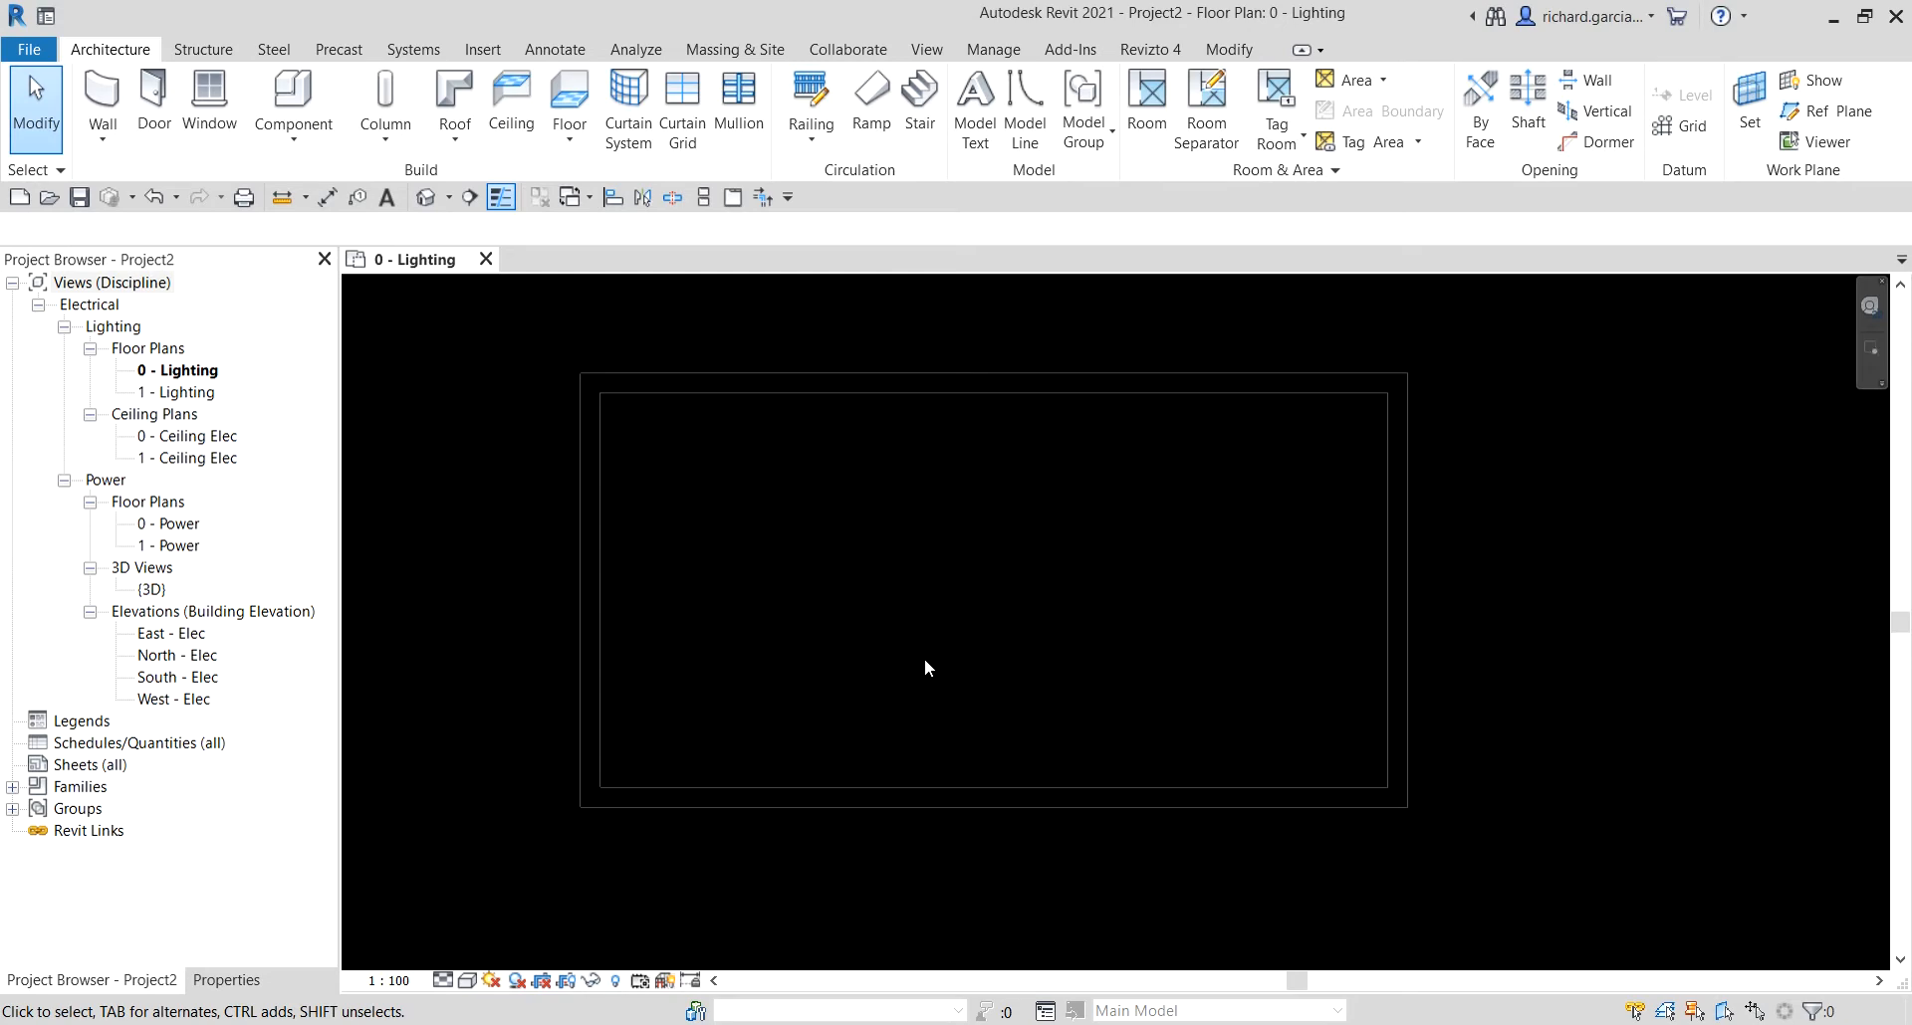
- Open the 0 - Ceiling Elec ceiling plan and start an automatic ceiling with the 600 x 600mm Grid compound type
left_click(211, 438)
double_click(211, 438)
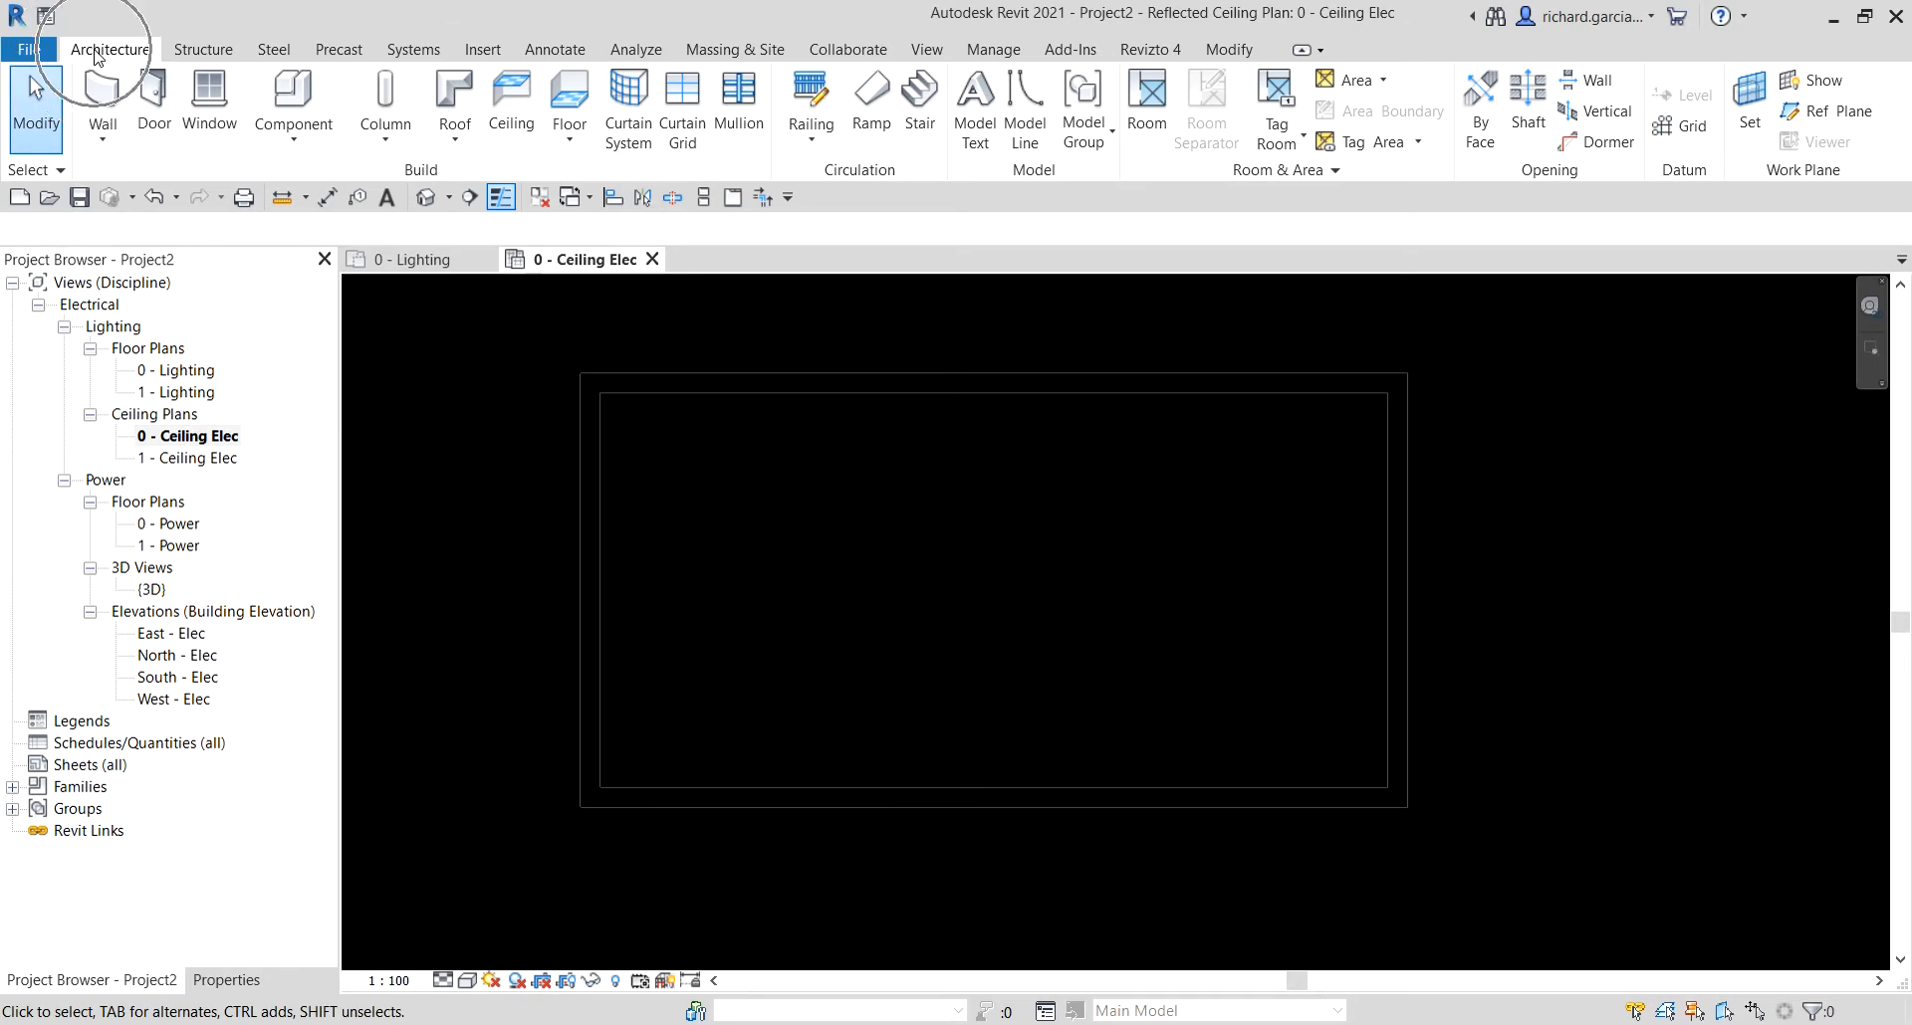
left_click(511, 104)
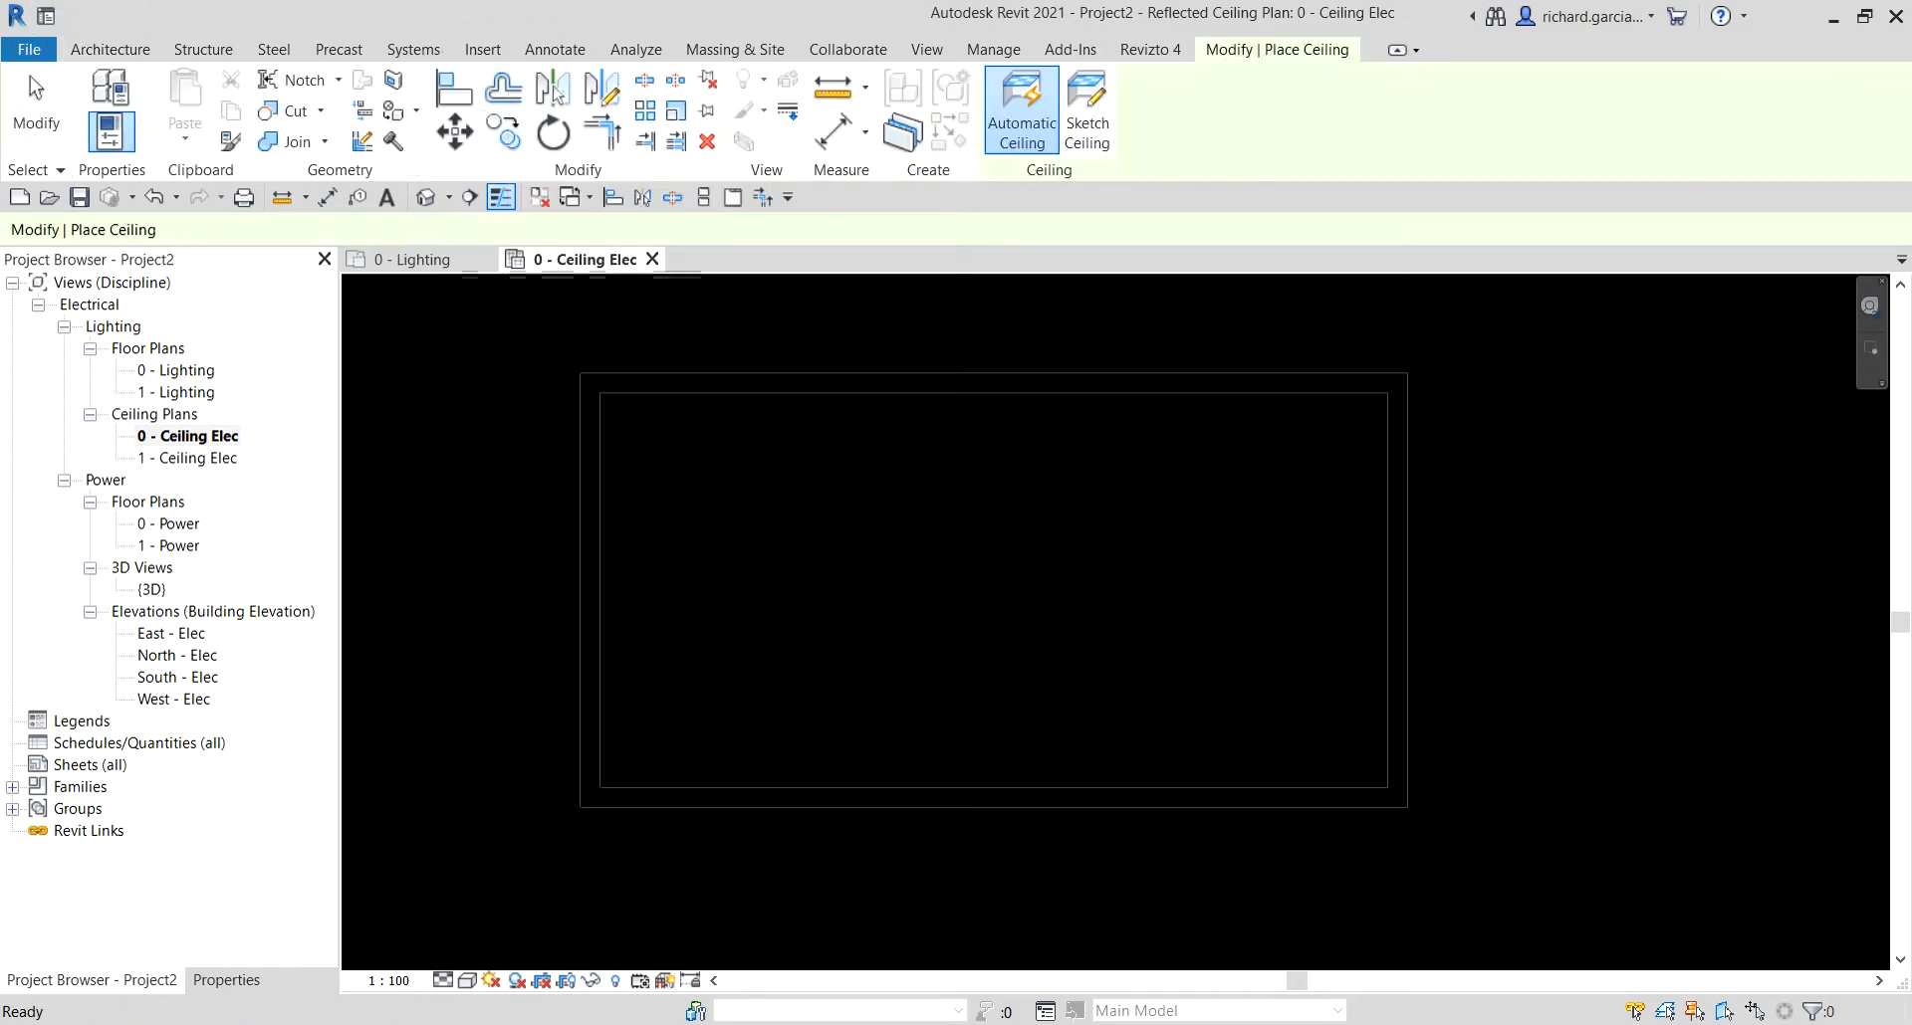
left_click(227, 982)
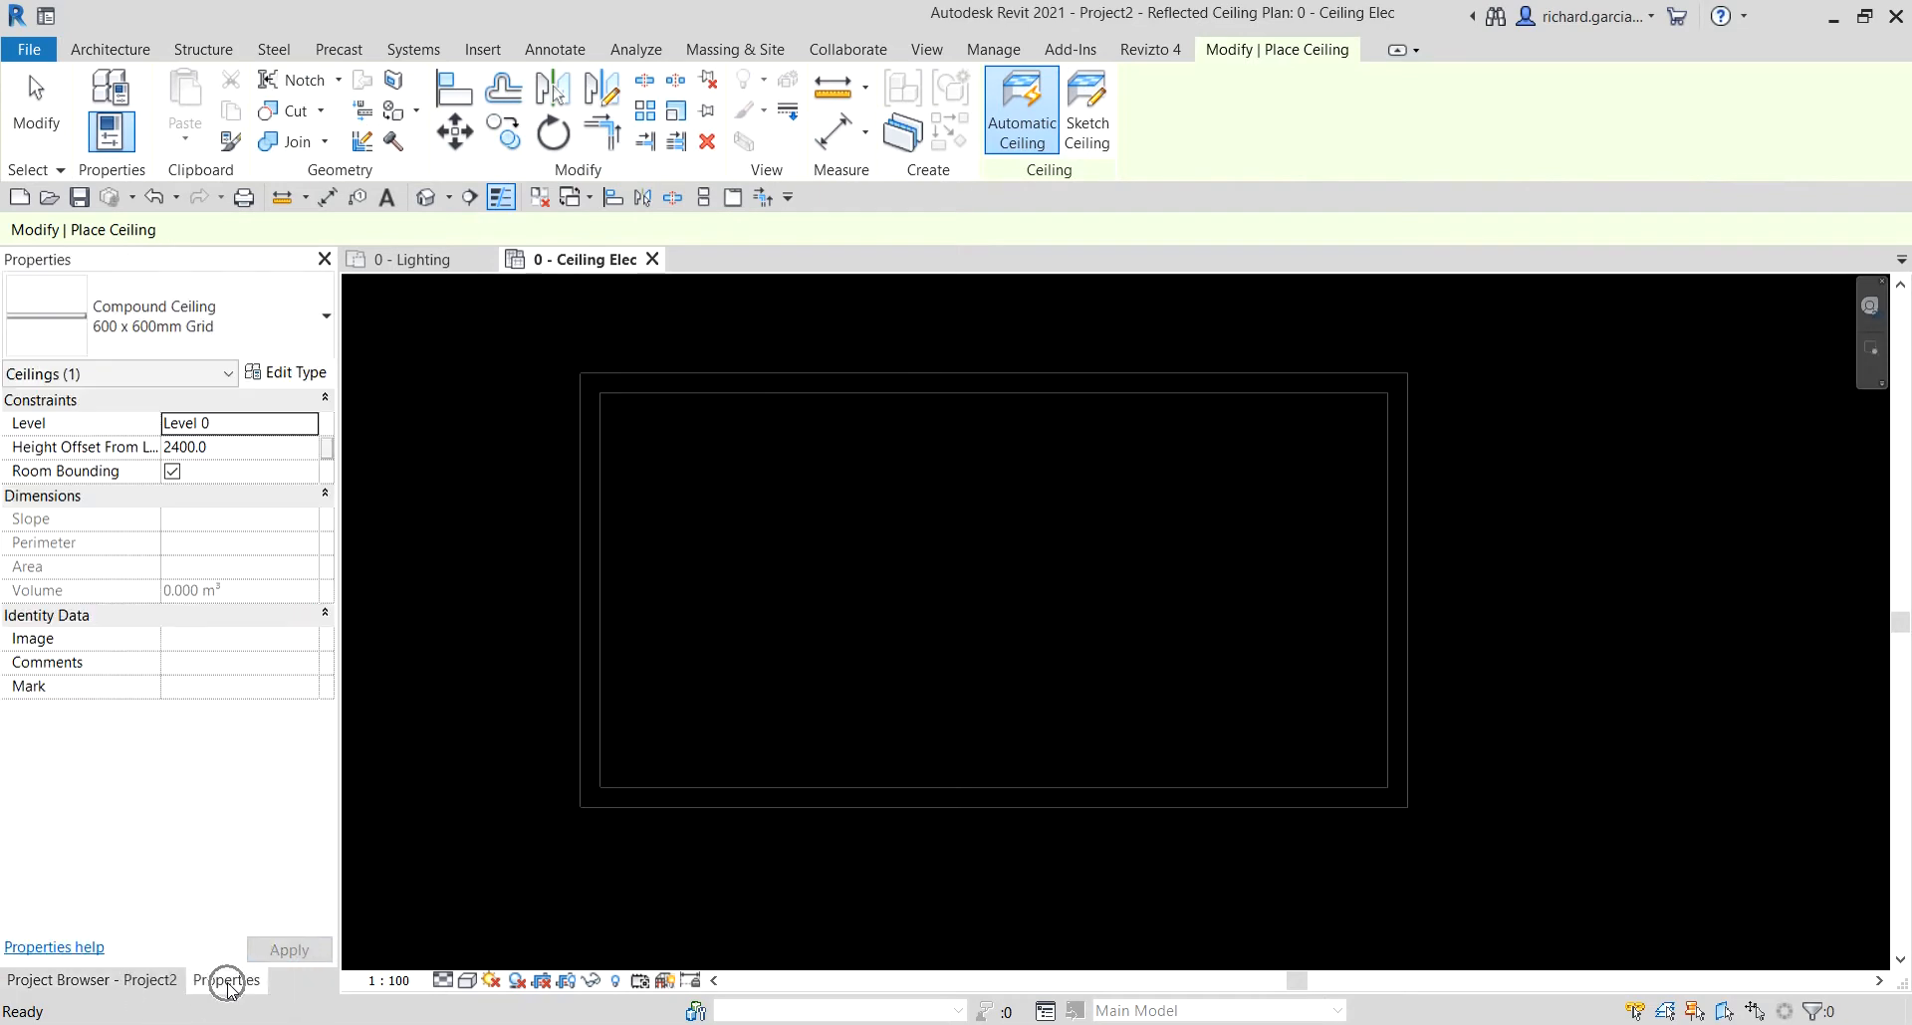
left_click(229, 323)
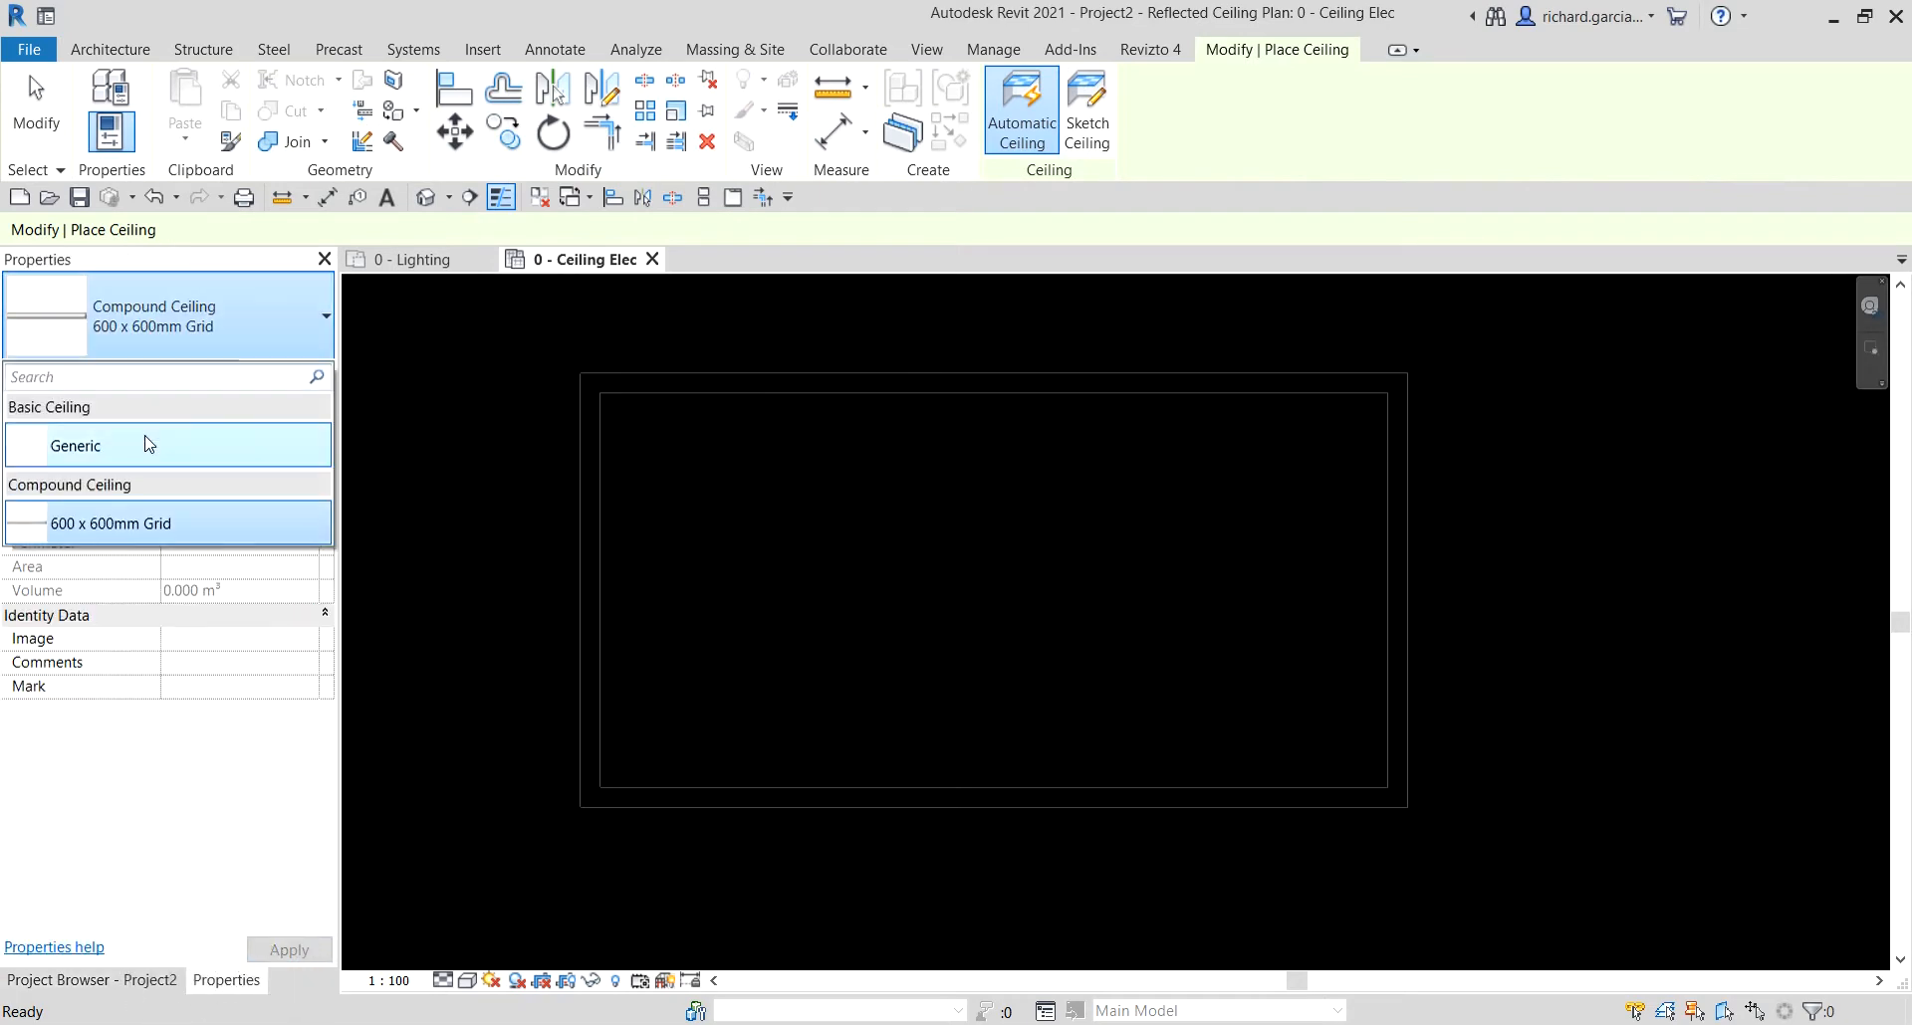
left_click(151, 522)
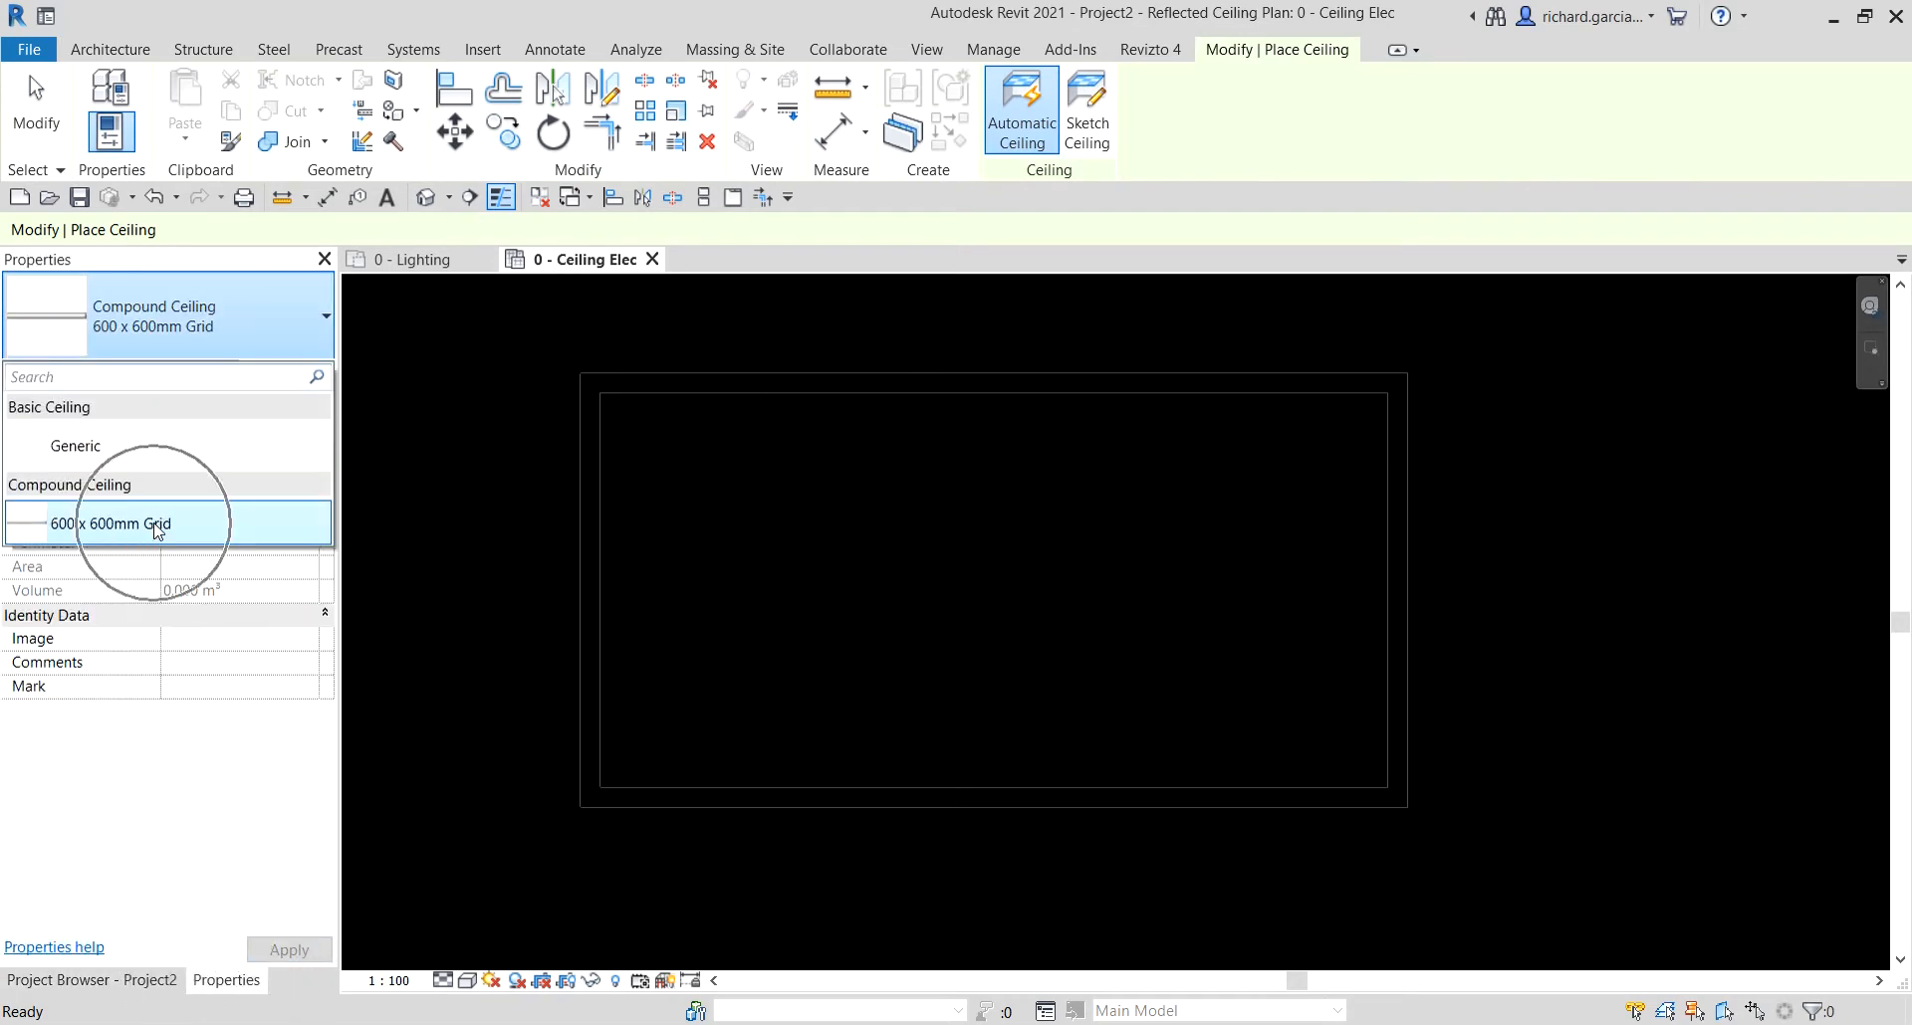
left_click(221, 308)
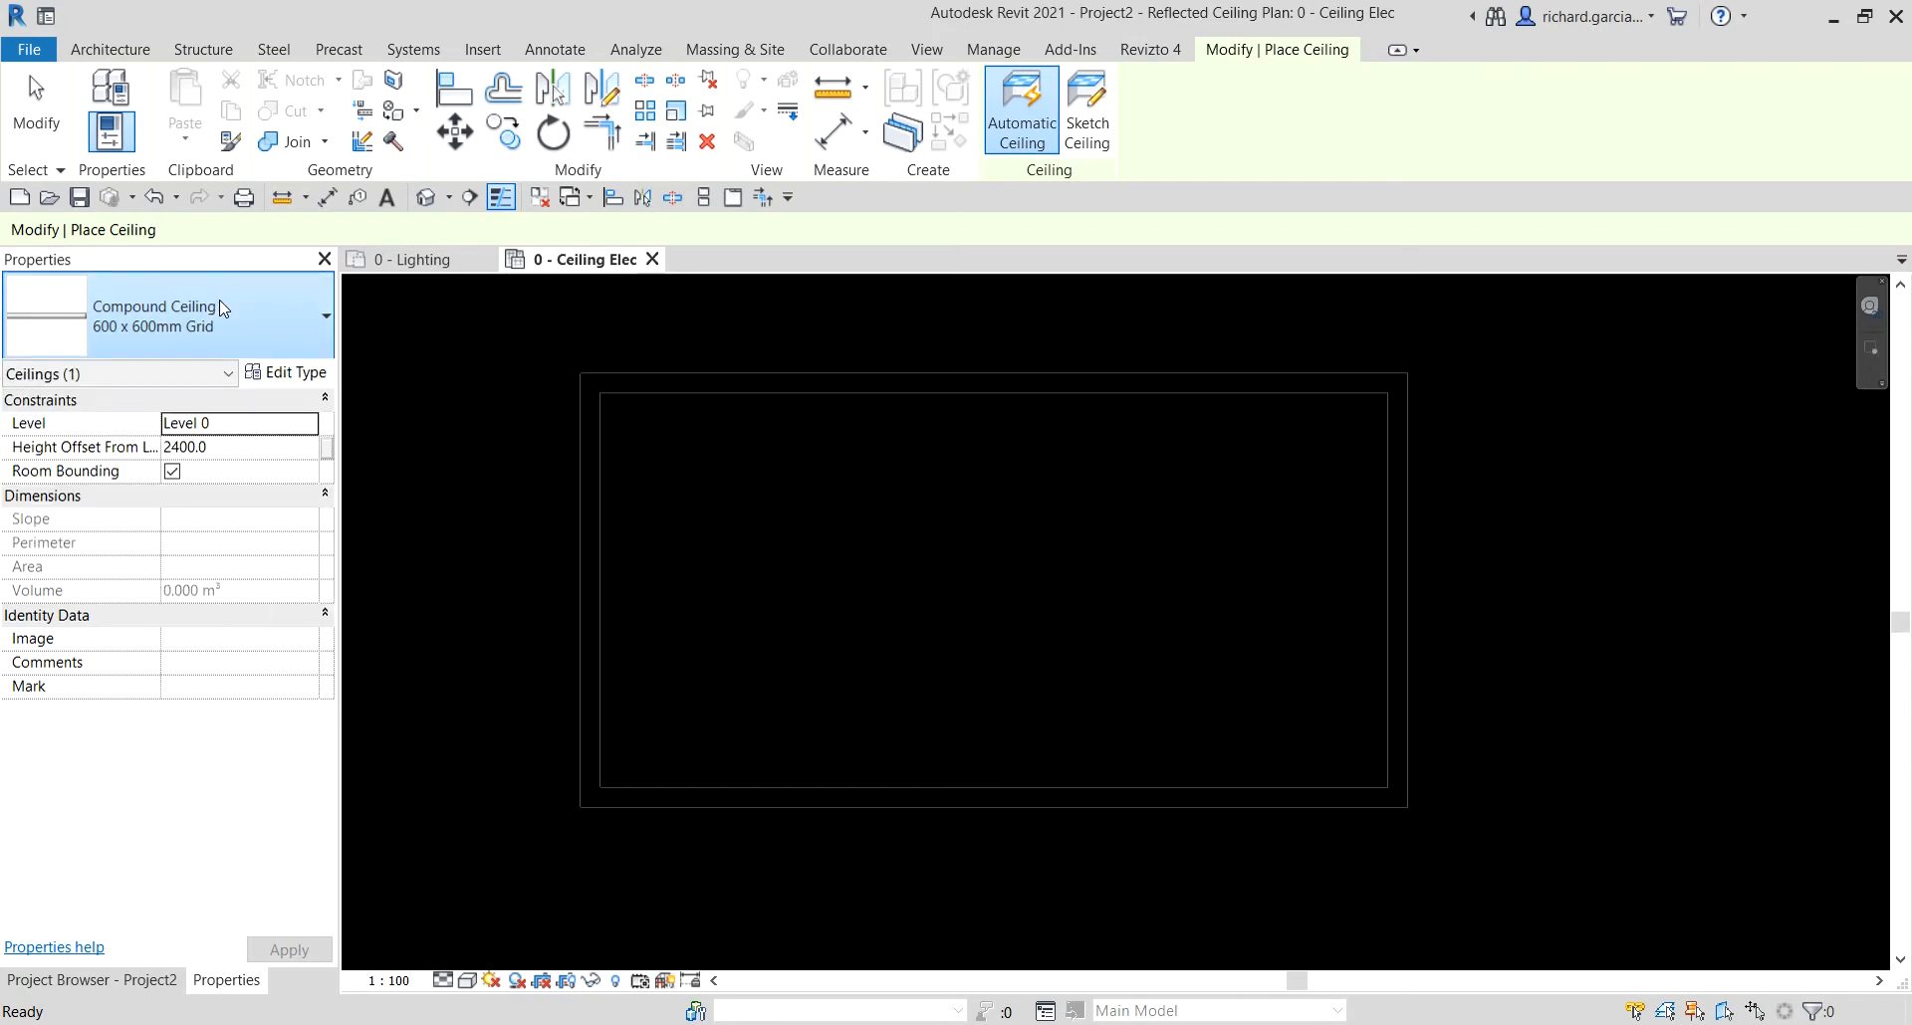
- Duplicate the 600 x 600mm Grid compound ceiling type under the name 1200 x 600mm Grid
left_click(298, 376)
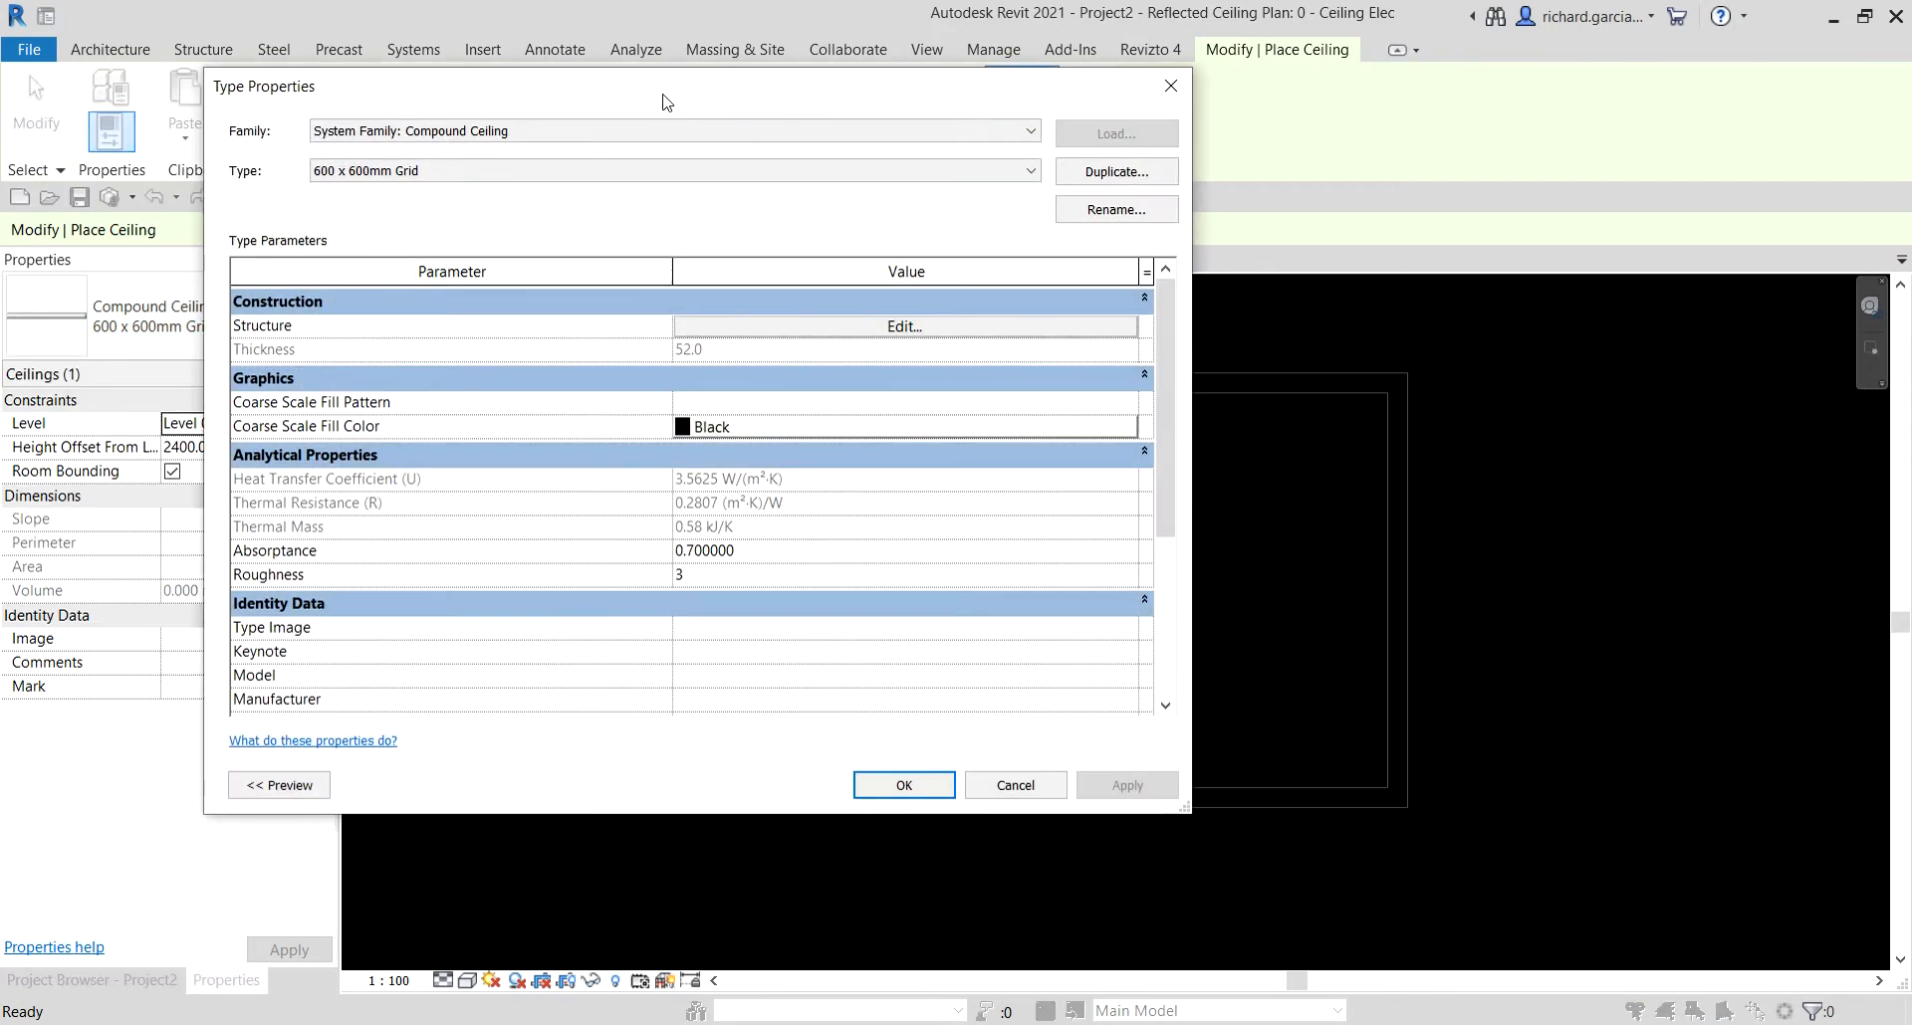
left_click_drag(667, 95, 946, 210)
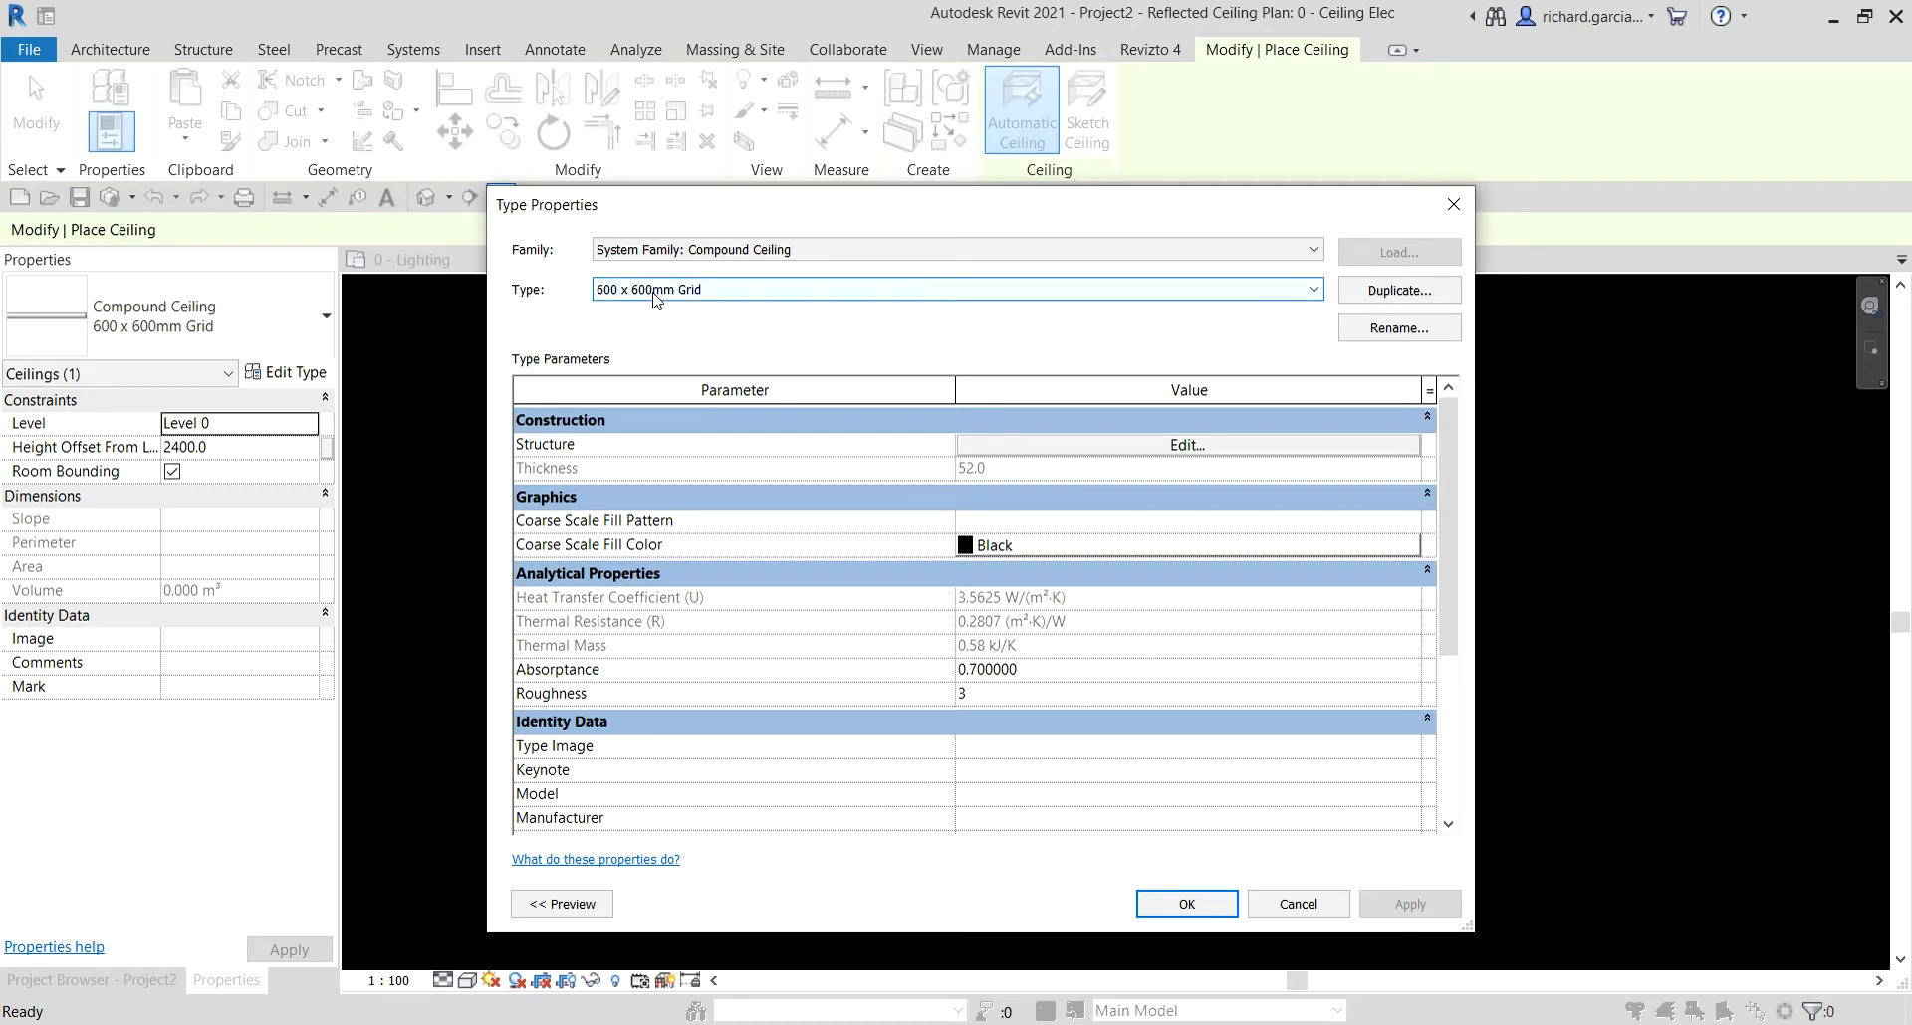
left_click(1404, 303)
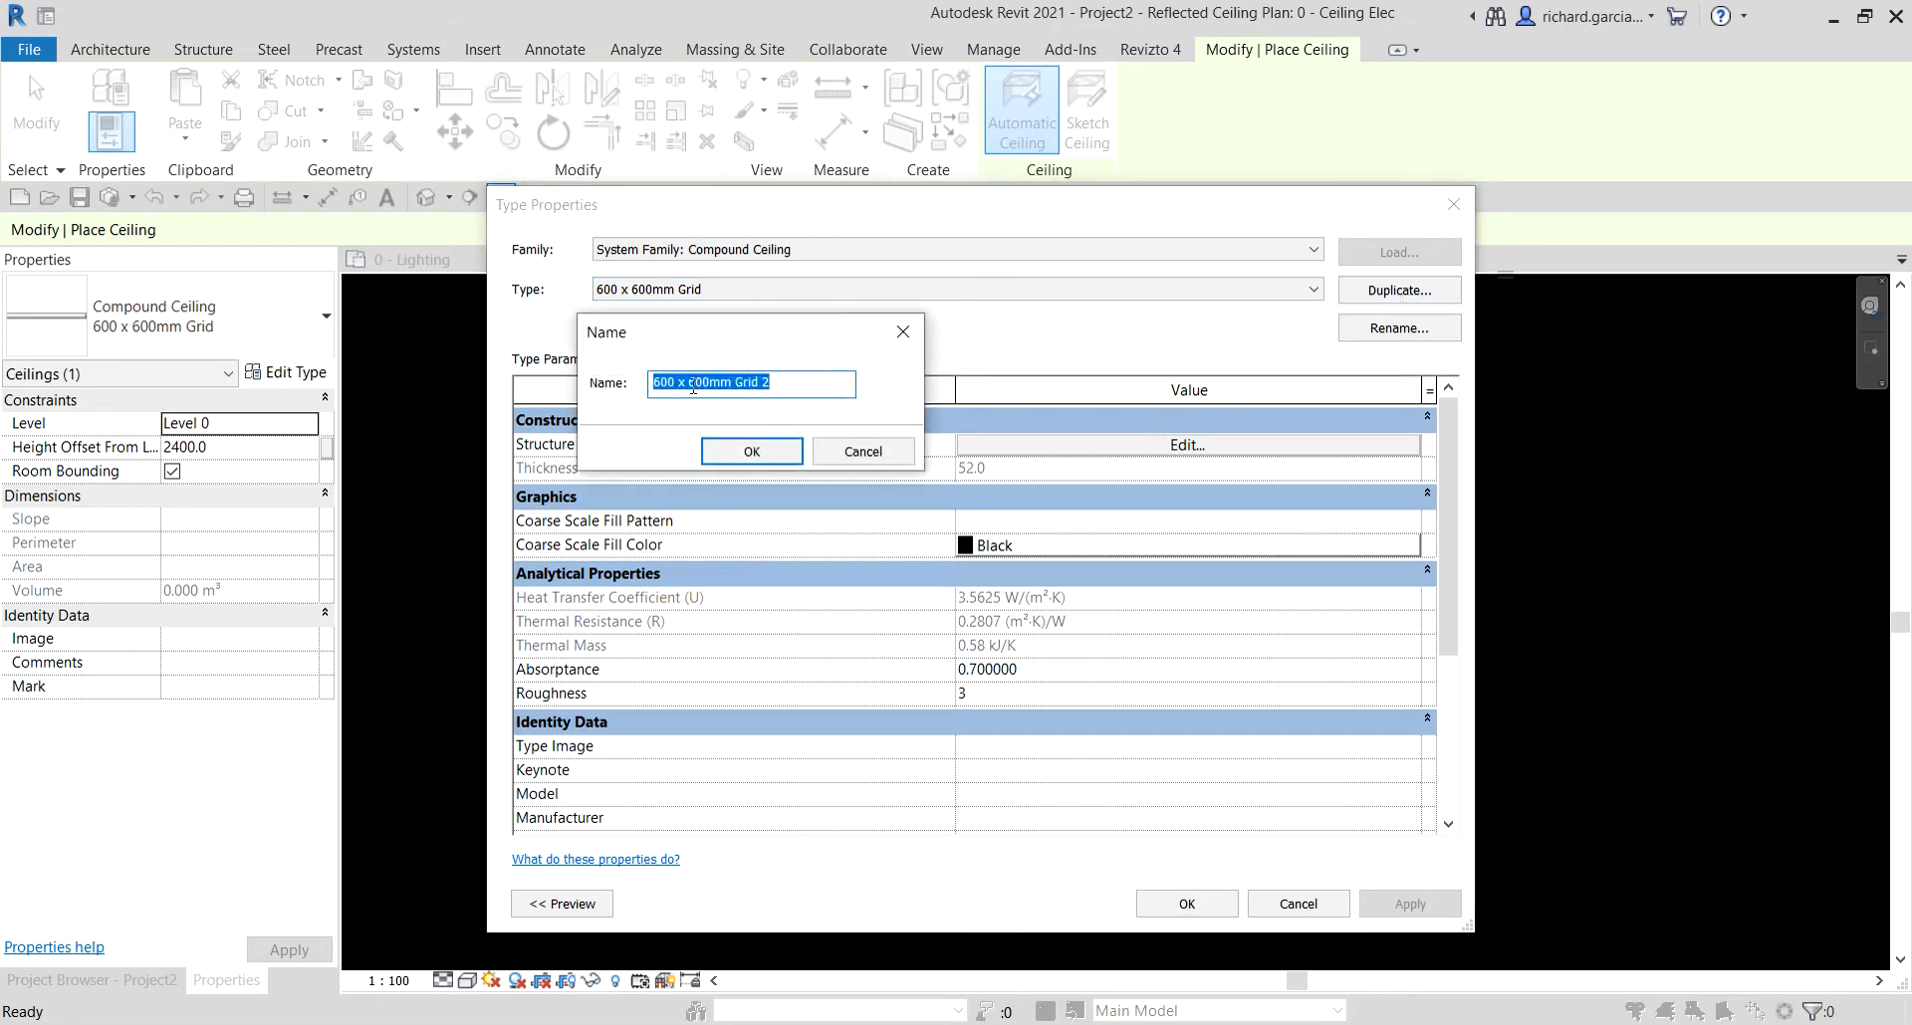
left_click(664, 380)
key("BackSpace")
type("12")
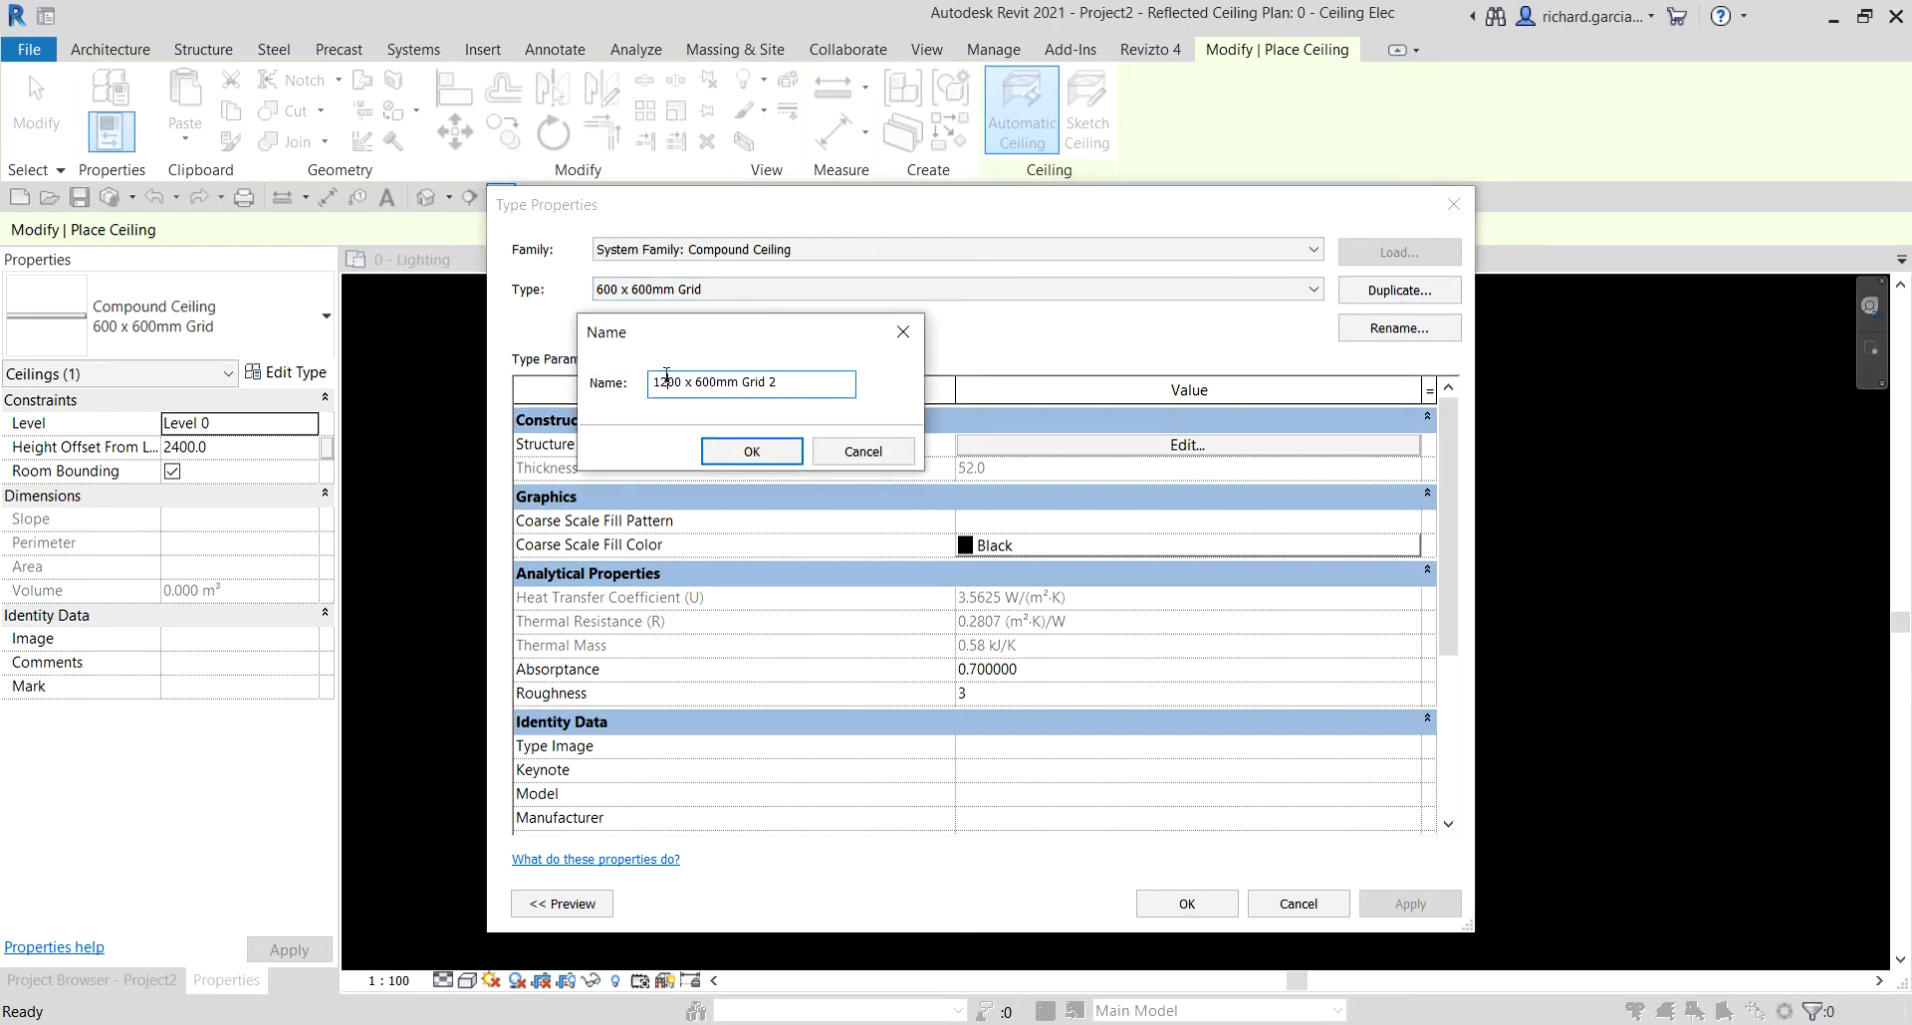
left_click(794, 381)
key("BackSpace")
key("BackSpace")
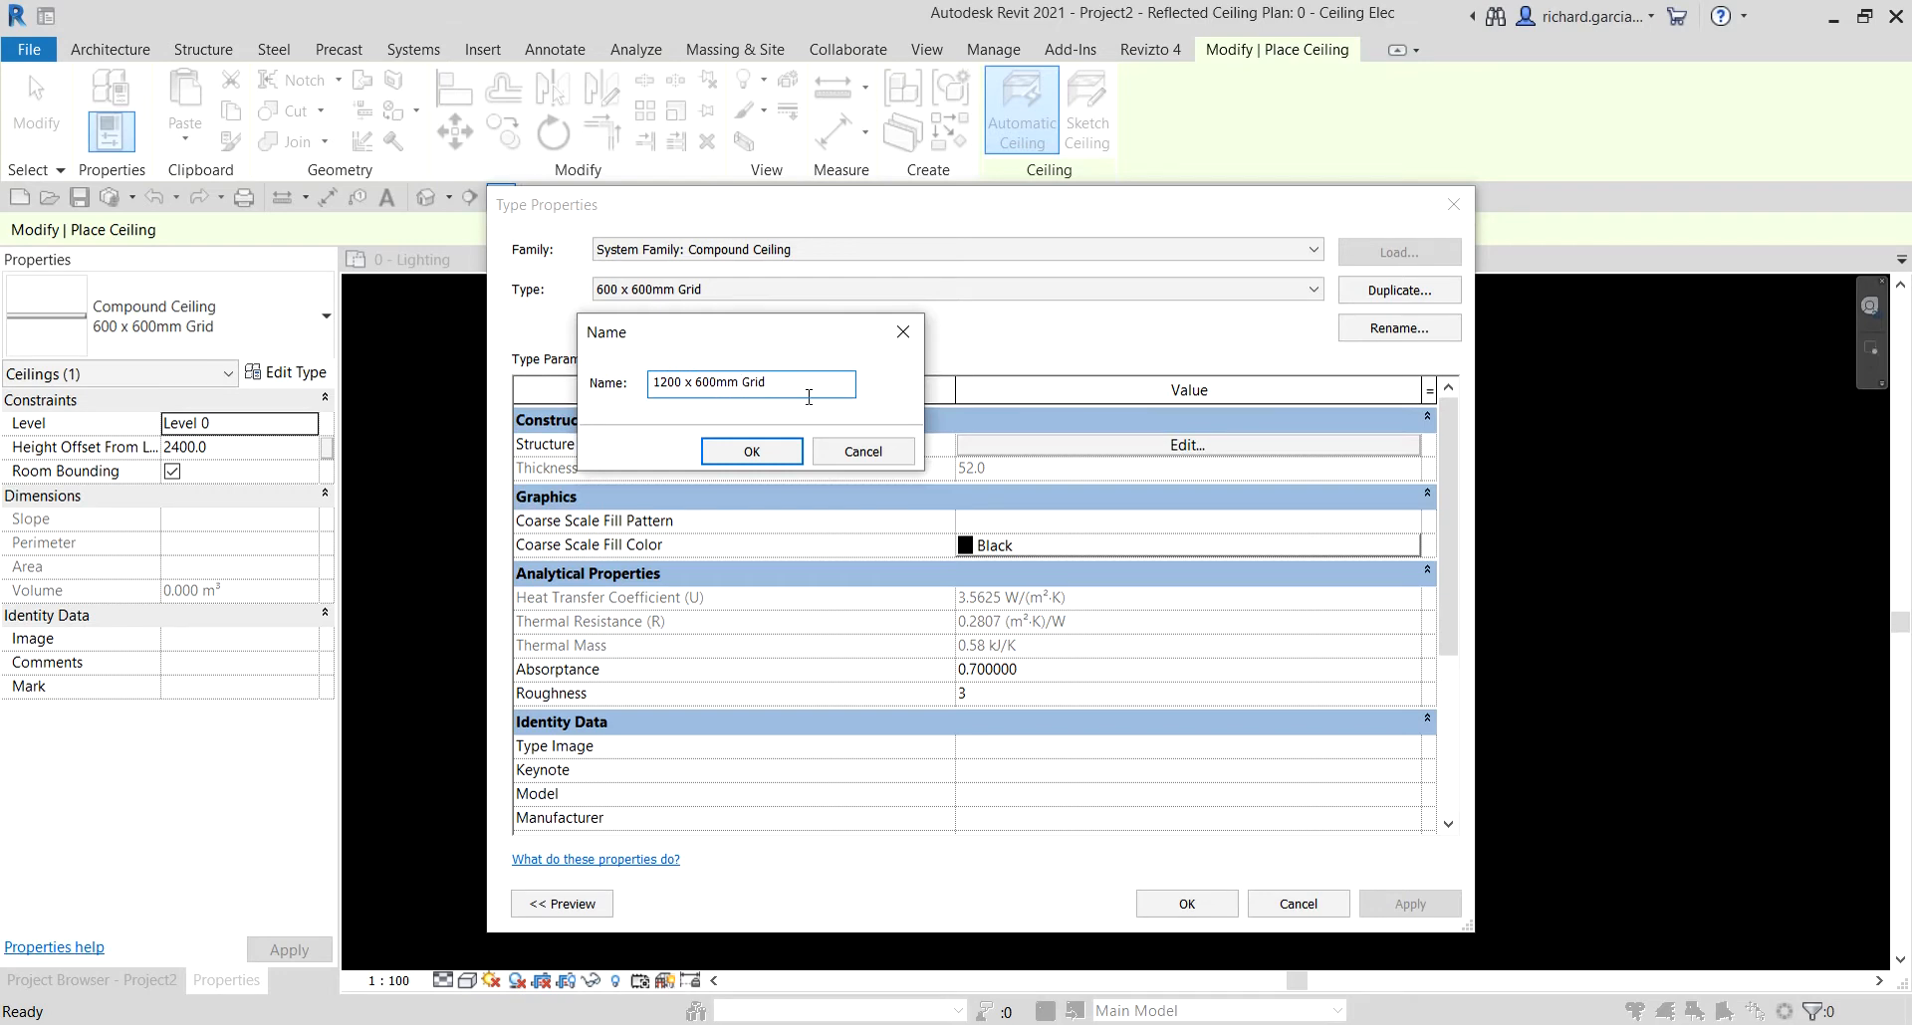
left_click(752, 451)
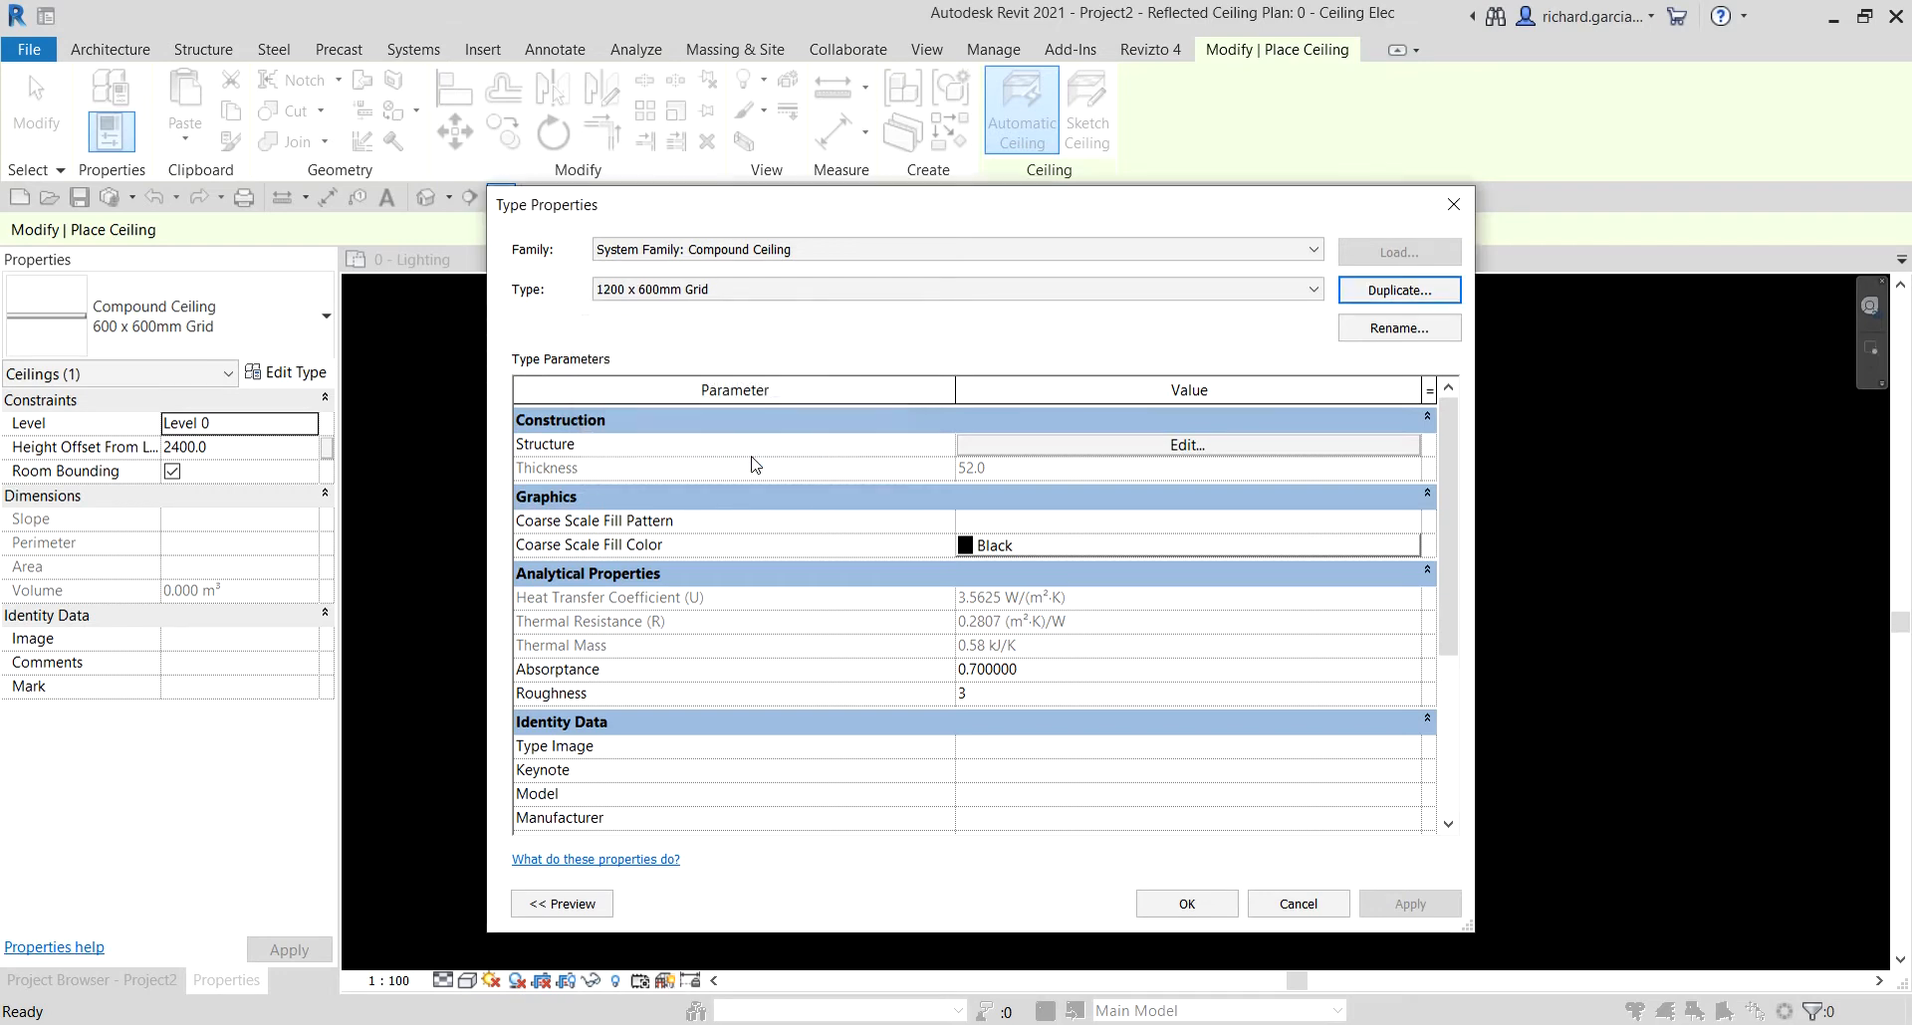
- Open the material choices for the Finish 2 layer in the new ceiling type's structure
left_click(1145, 446)
left_click(1150, 448)
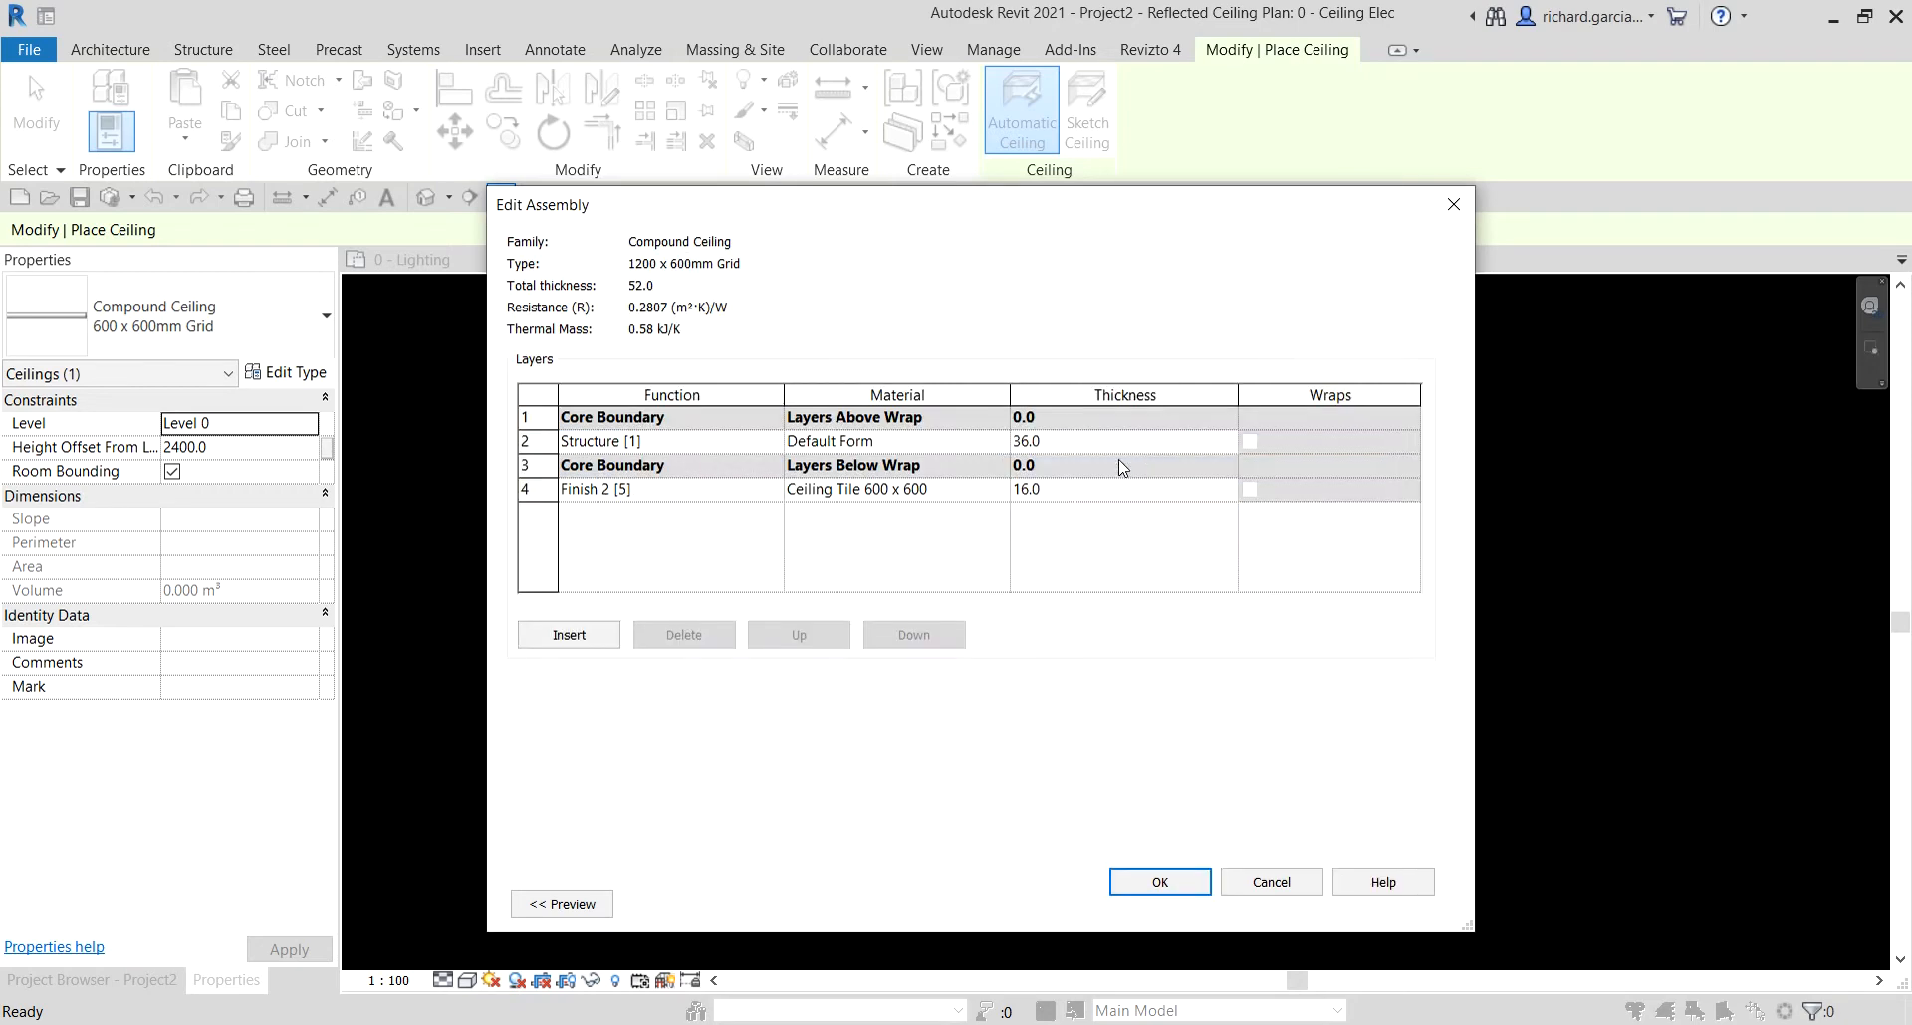
left_click(987, 485)
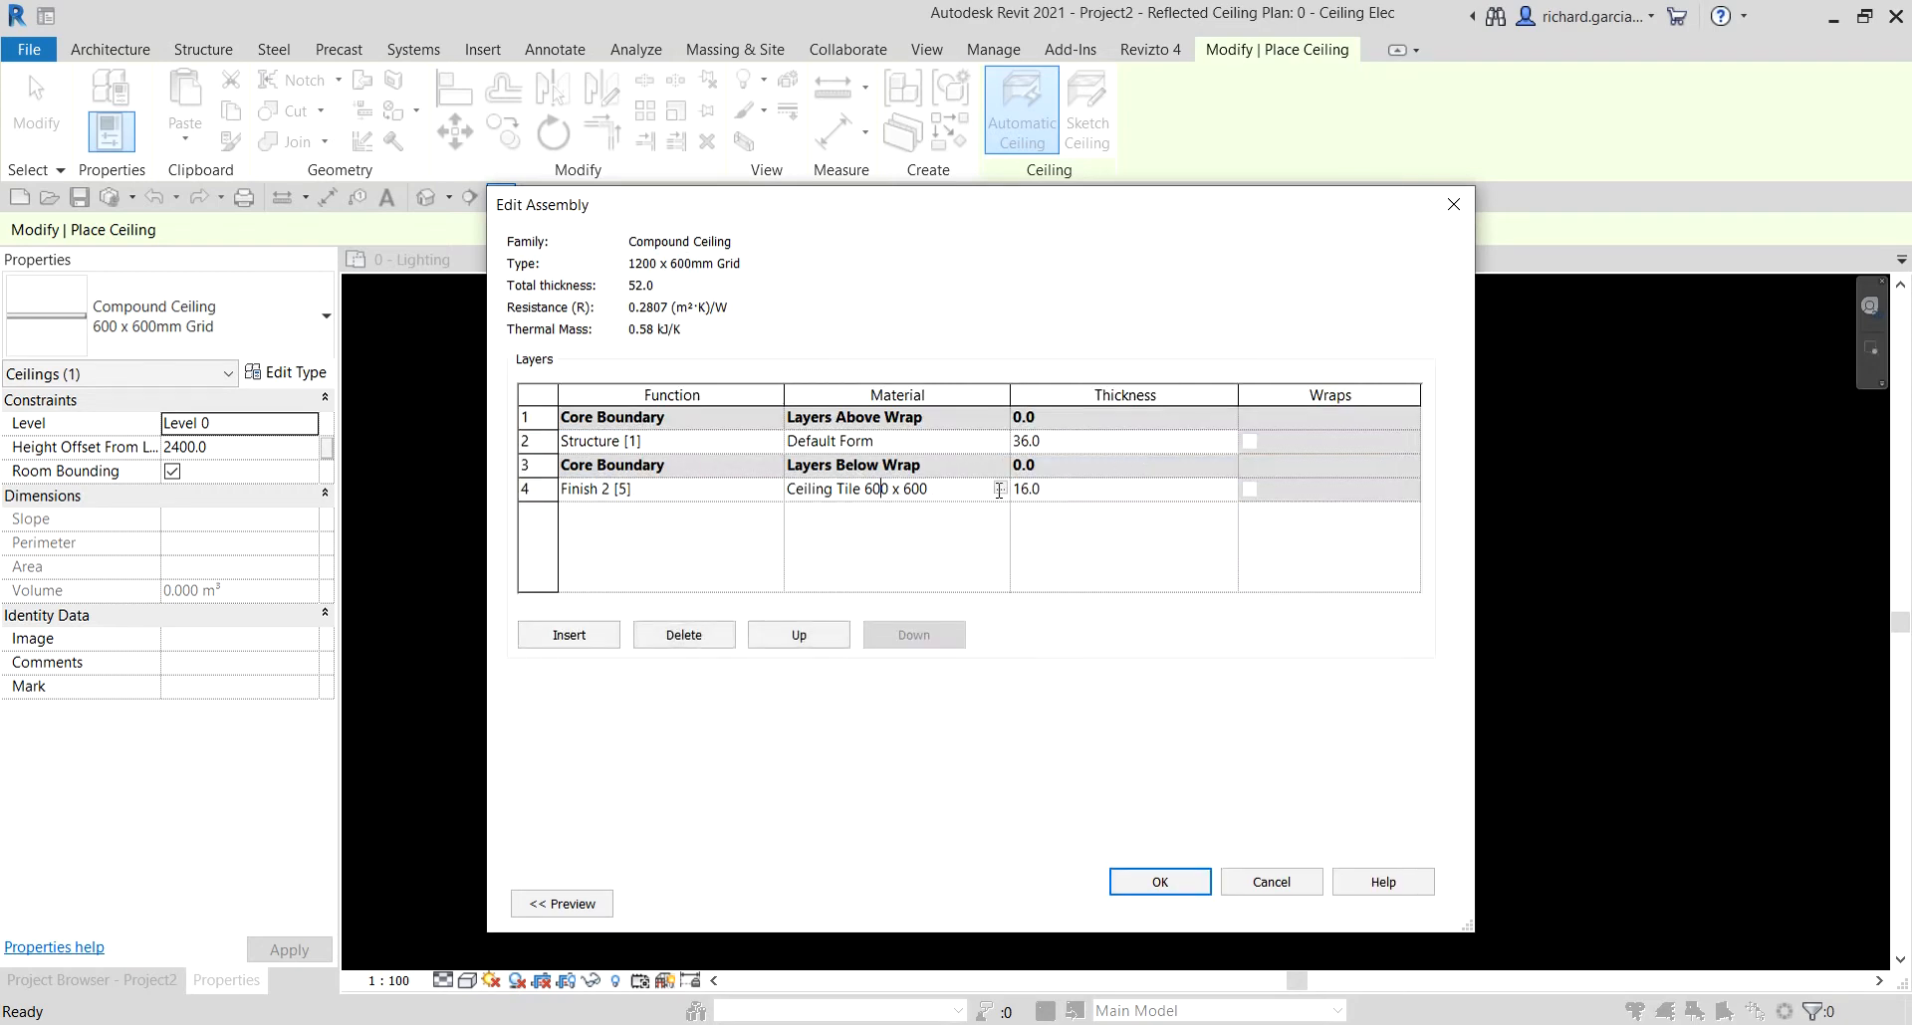
left_click(999, 488)
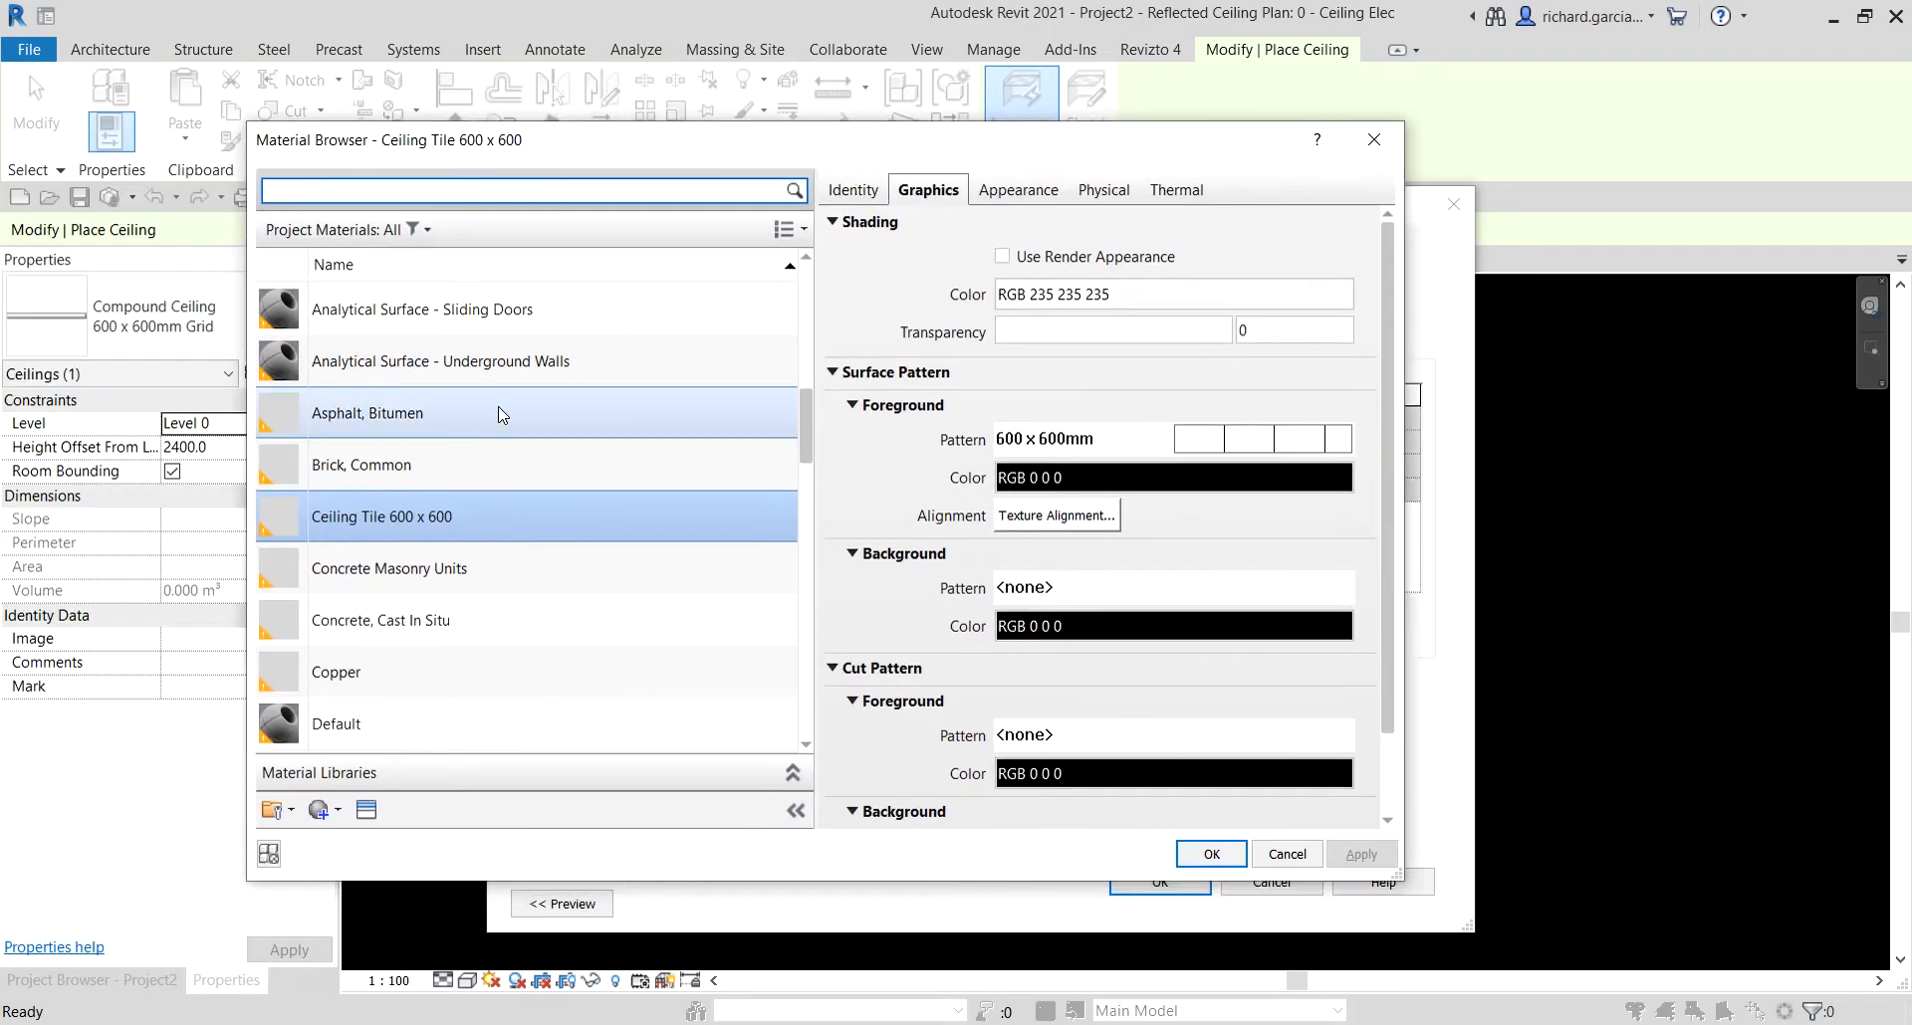
- Duplicate the Ceiling Tile 600 x 600 material and name the copy Ceiling Tile 1200 x 600
right_click(438, 524)
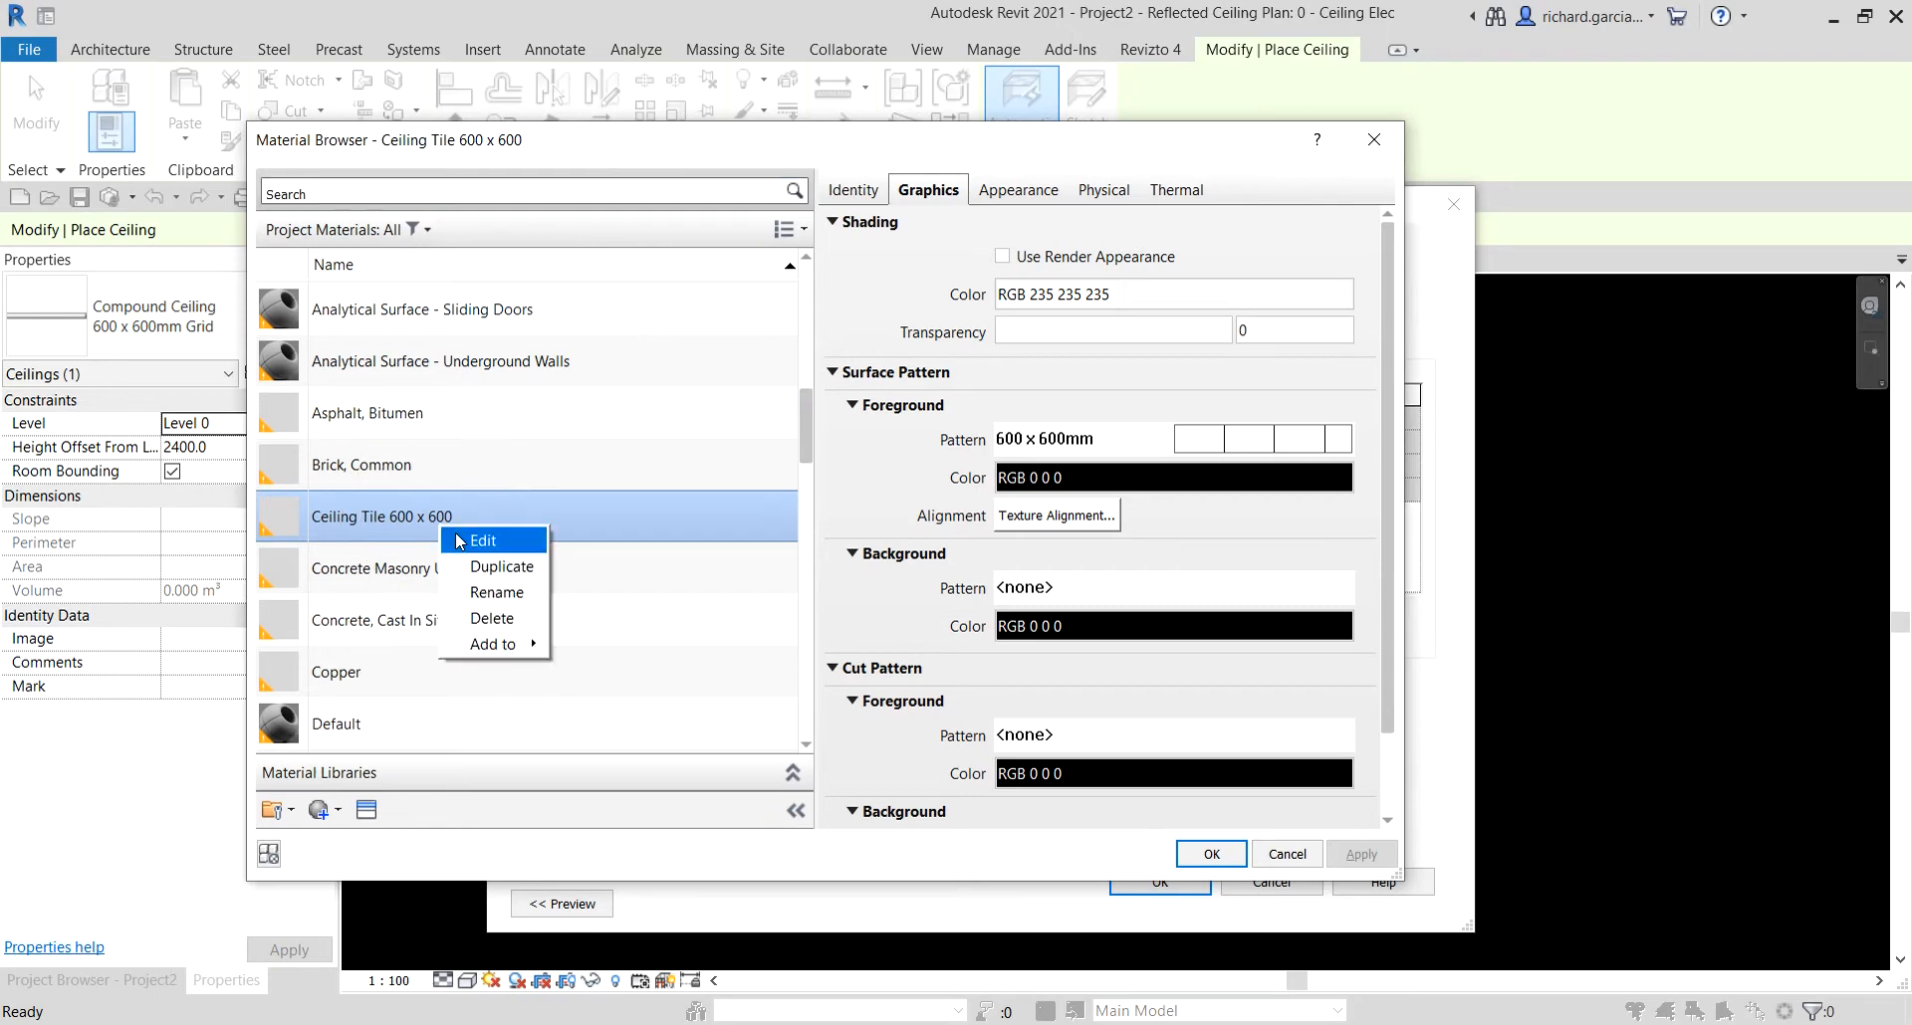
left_click(502, 567)
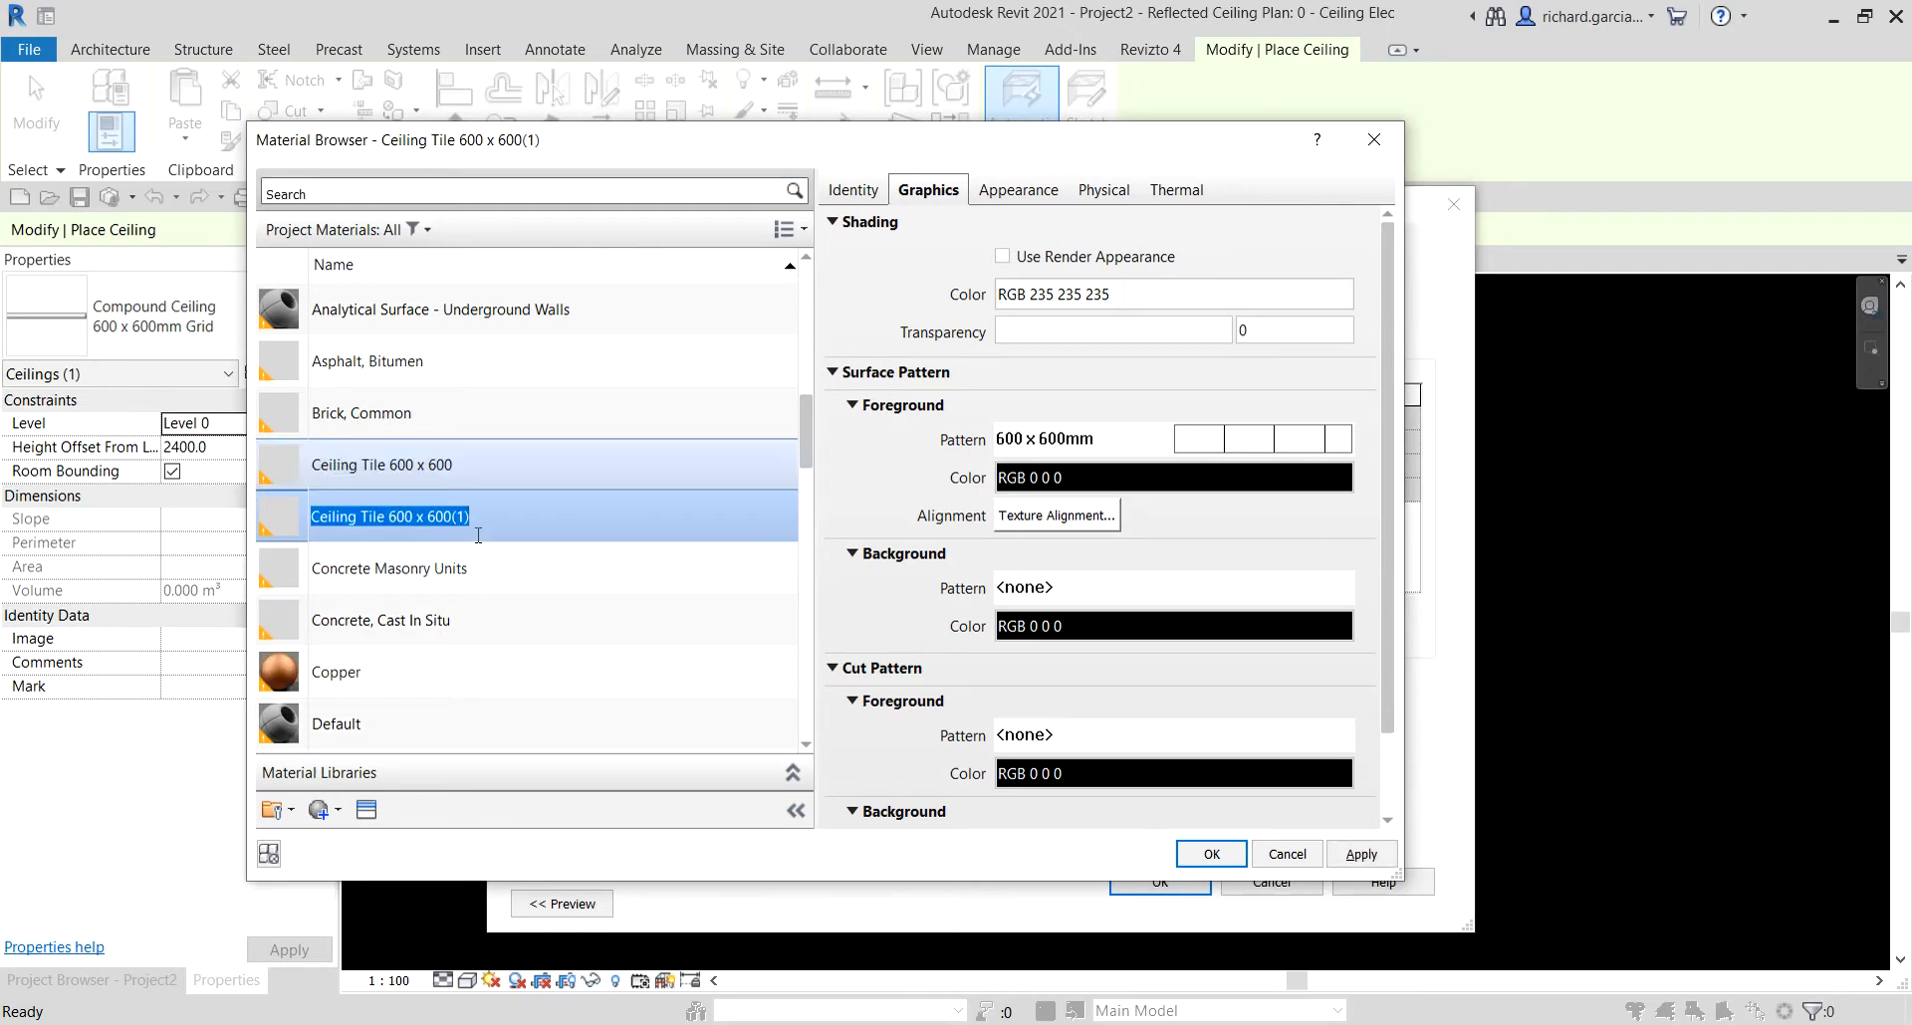
left_click(483, 518)
key("BackSpace")
key("BackSpace")
key("BackSpace")
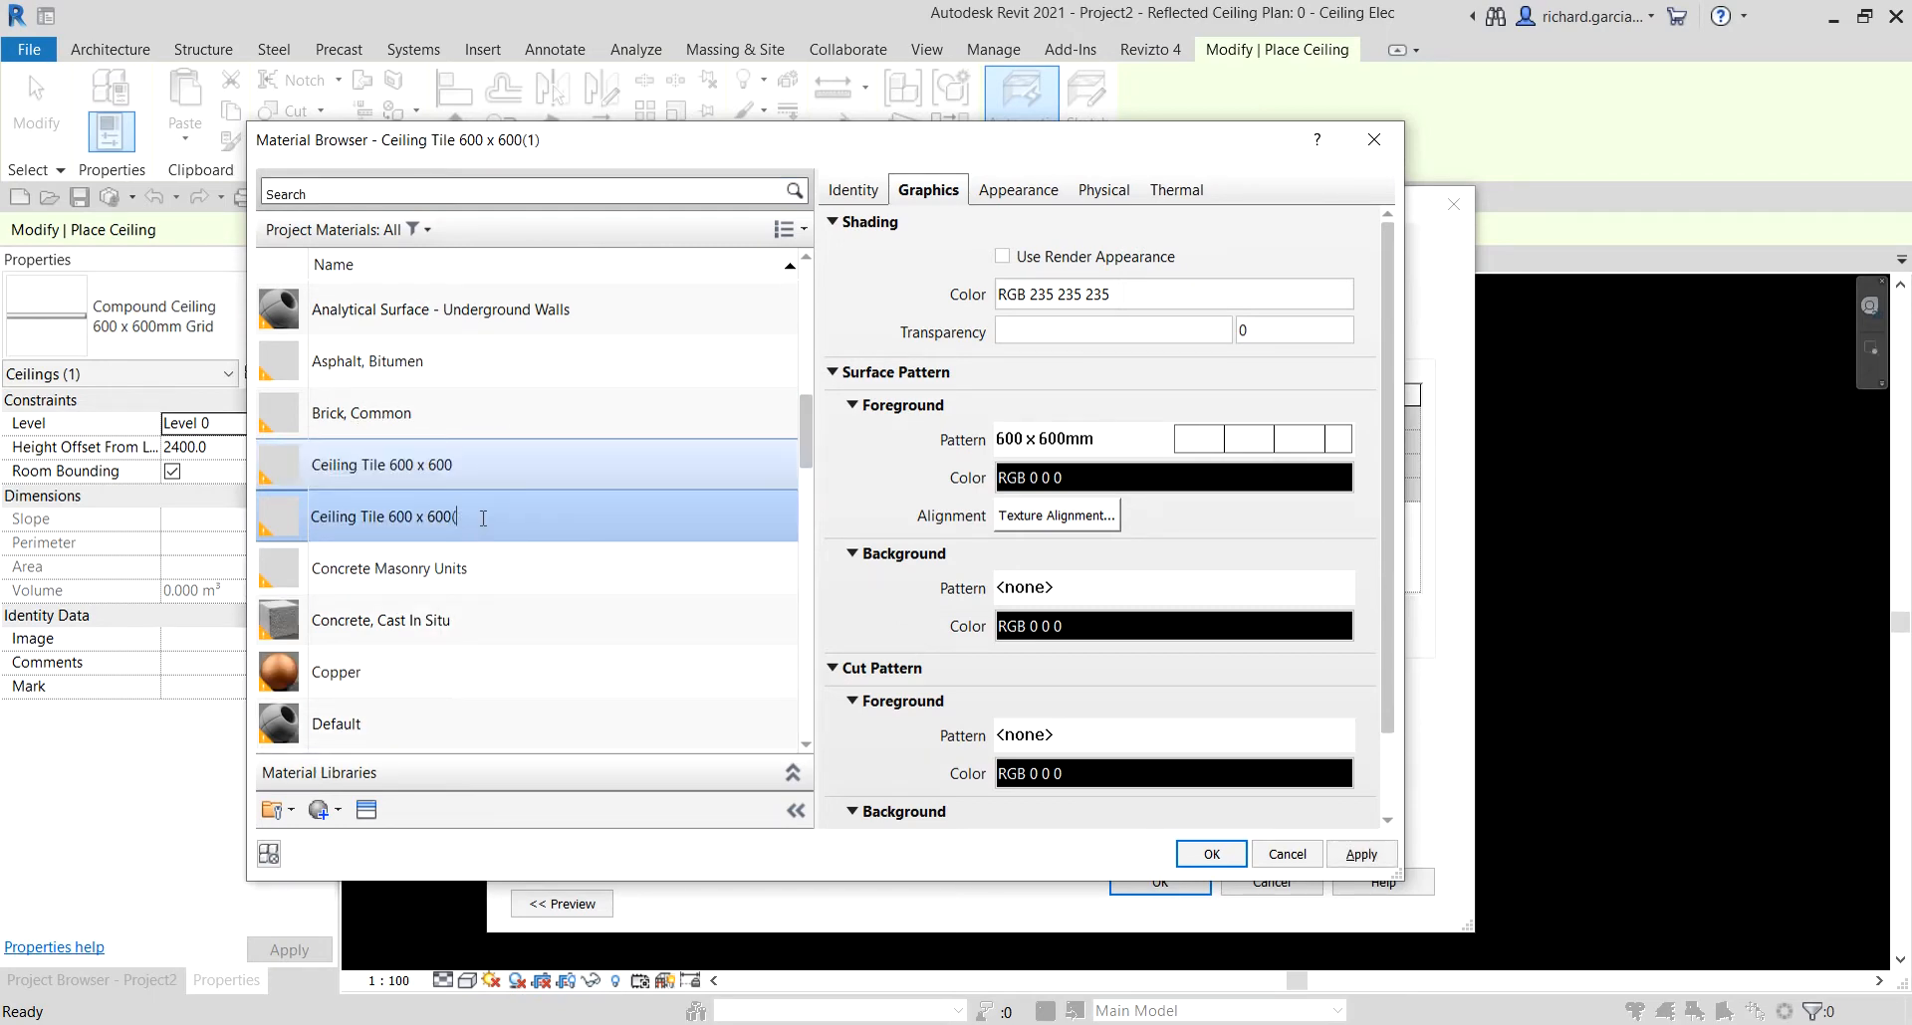
key("Left")
key("Left")
key("Left")
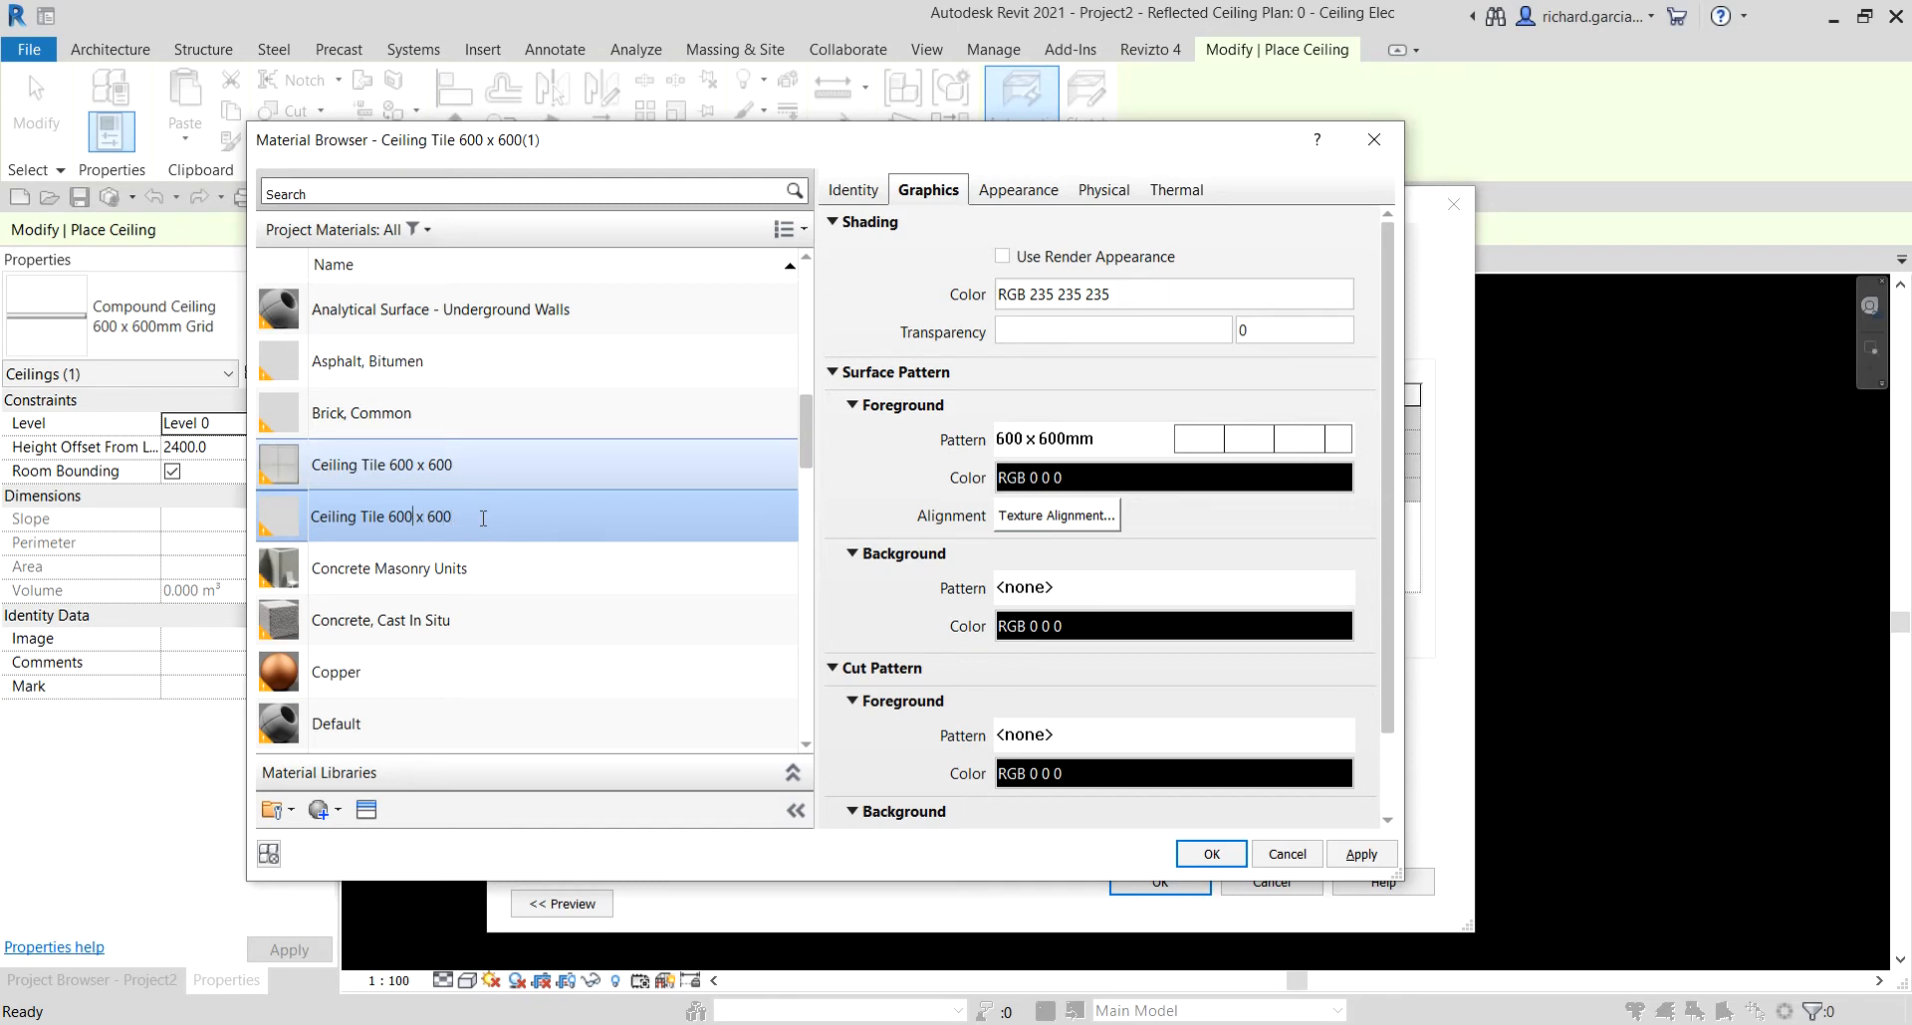
key("BackSpace")
key("BackSpace")
key("BackSpace")
type("12")
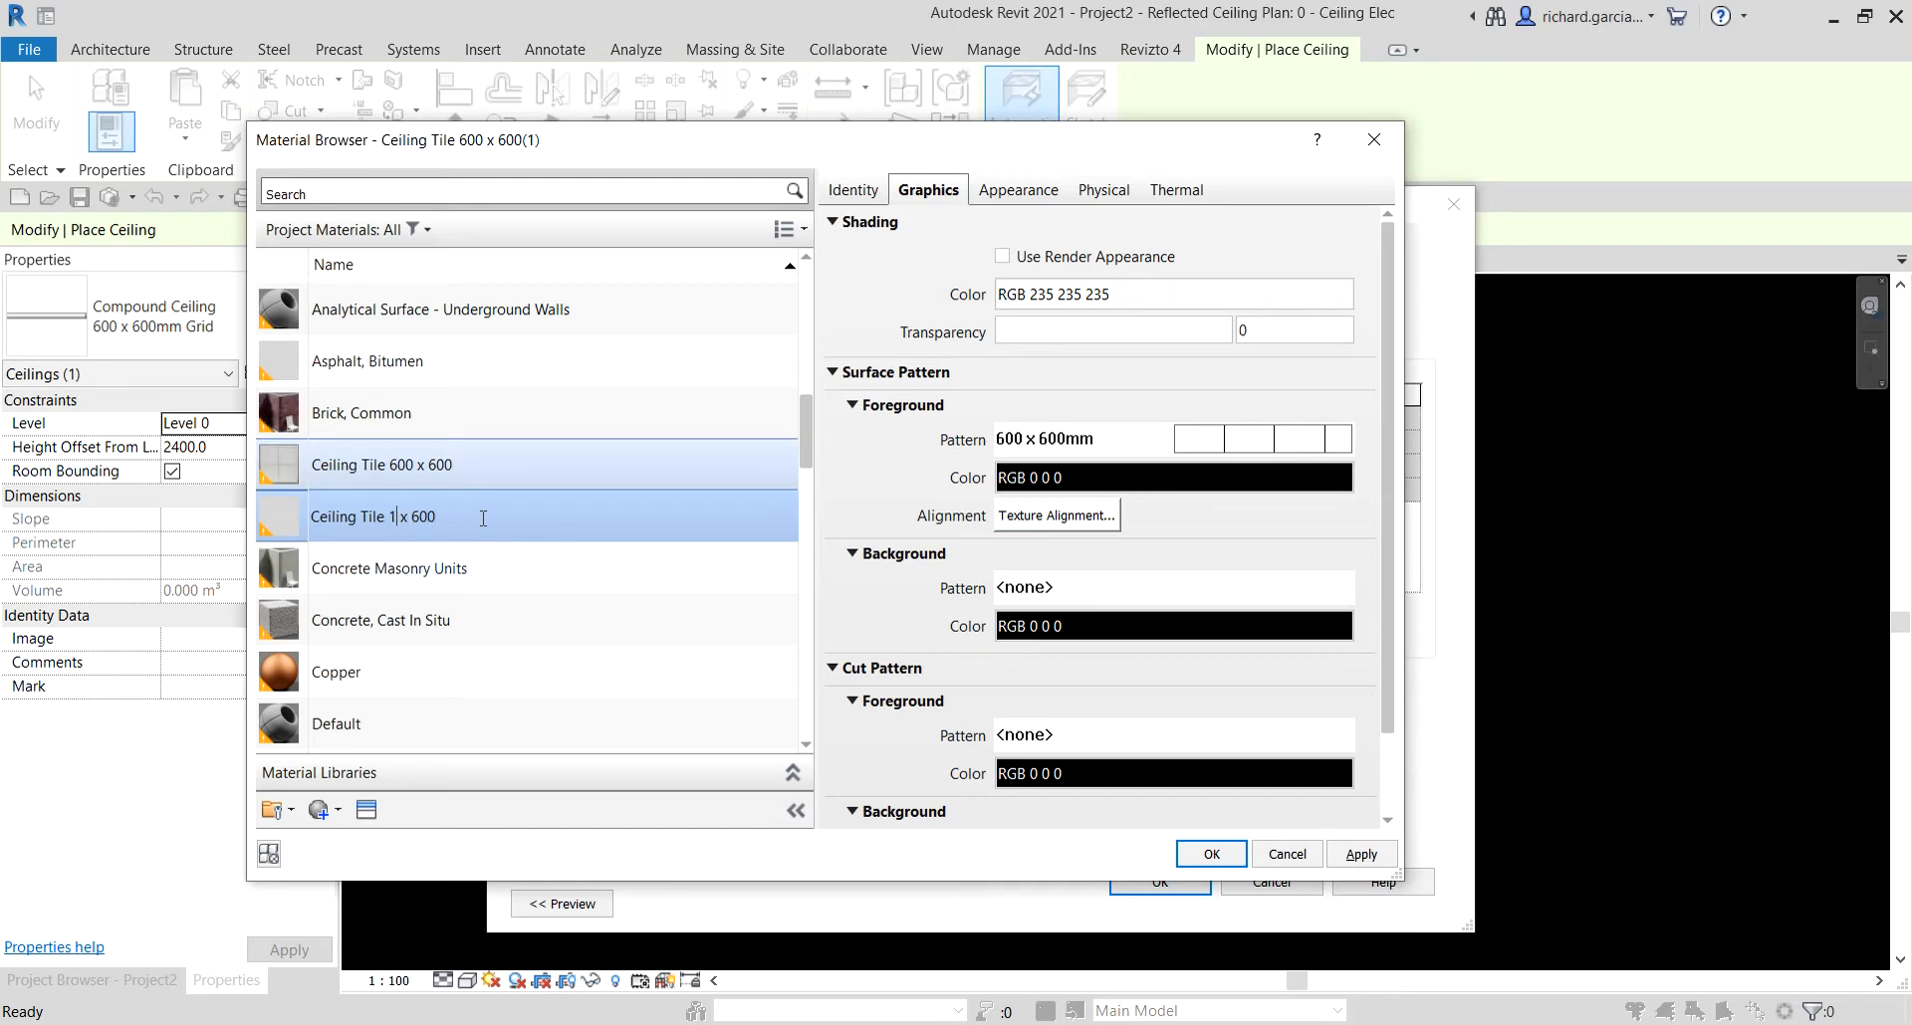
type("00")
key("Return")
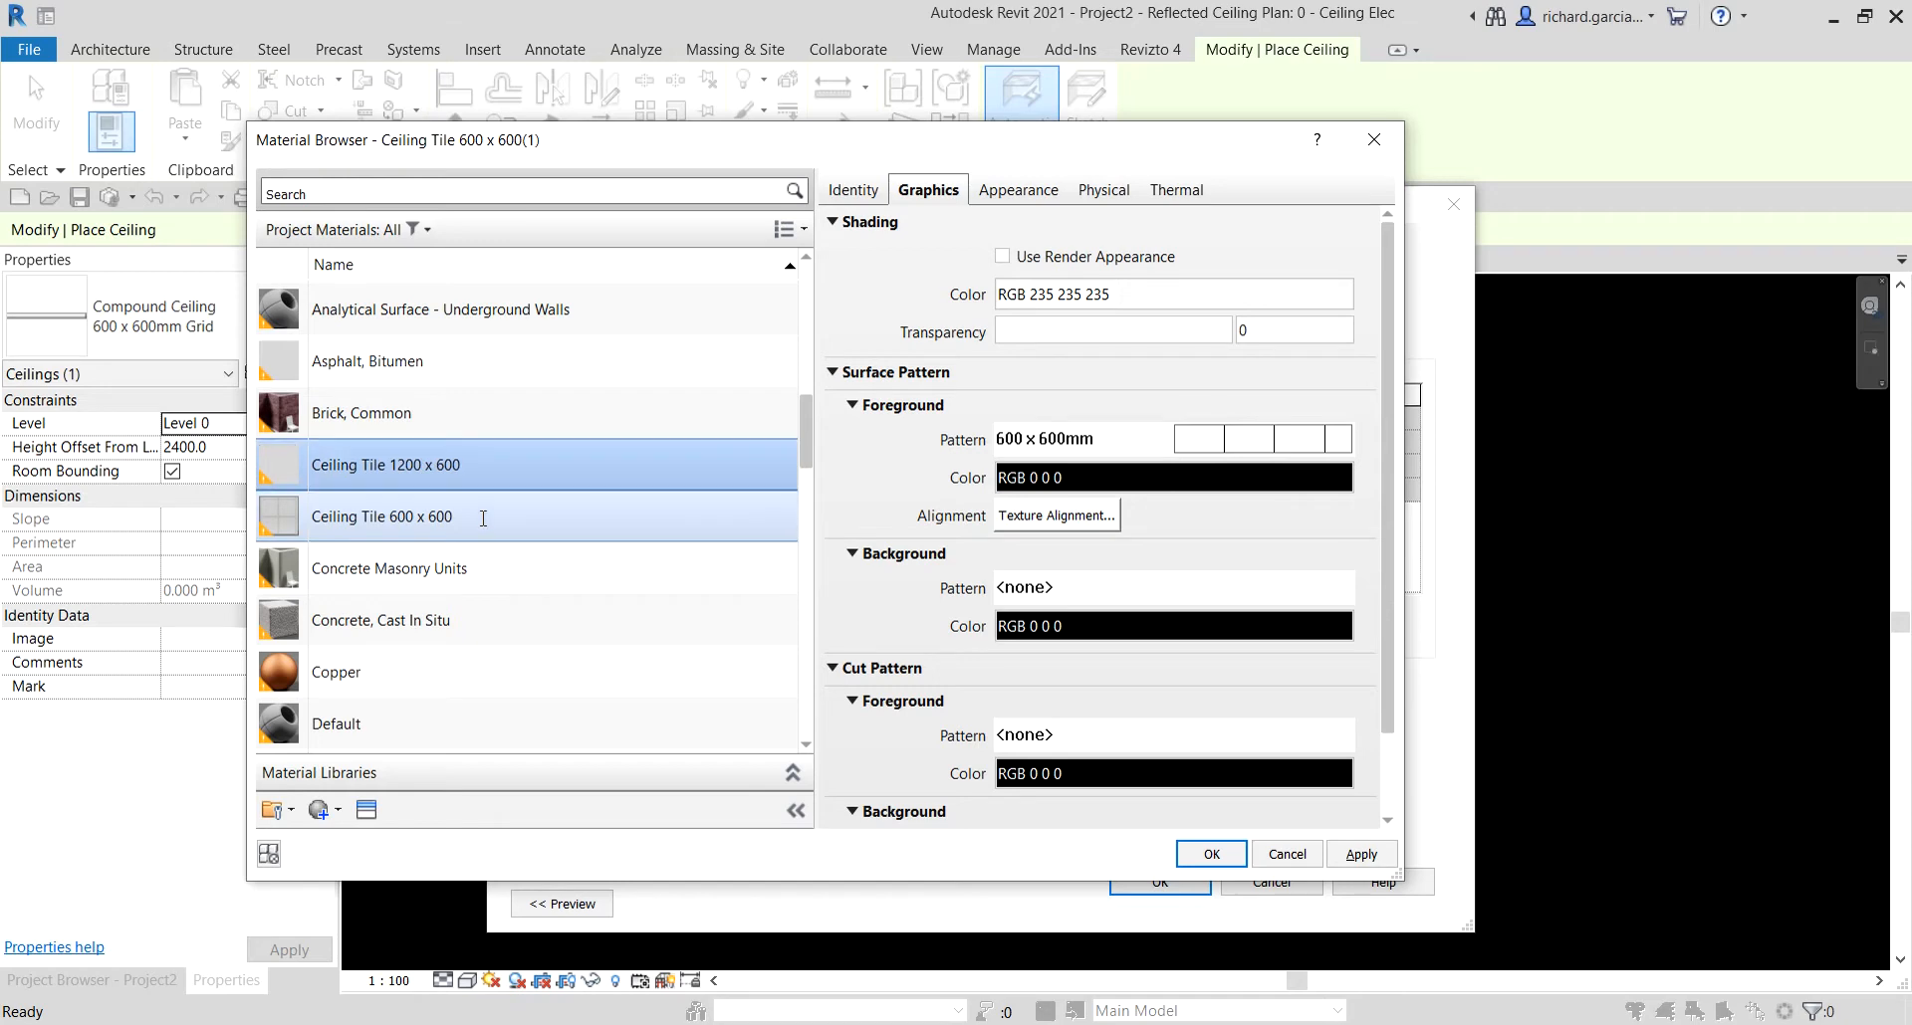
- Duplicate the appearance asset of the Ceiling Tile 1200 x 600 material
left_click(1017, 190)
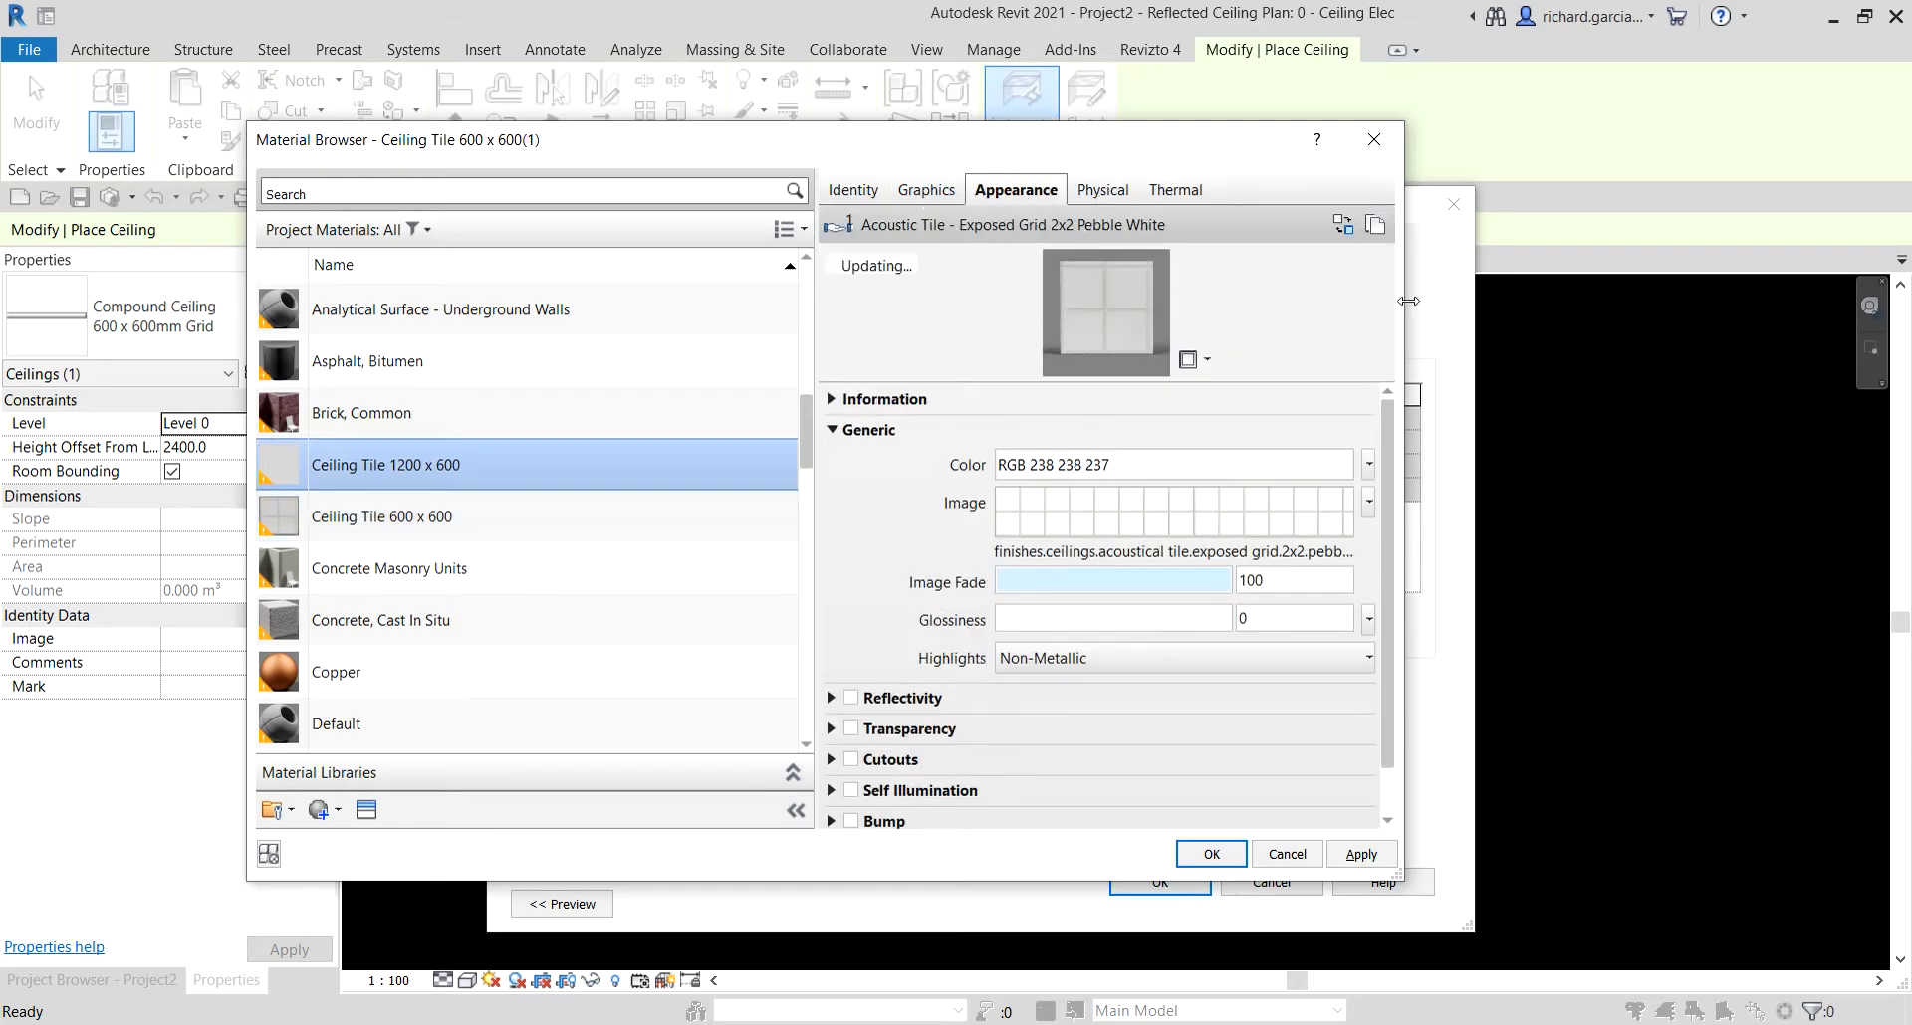
left_click(1375, 225)
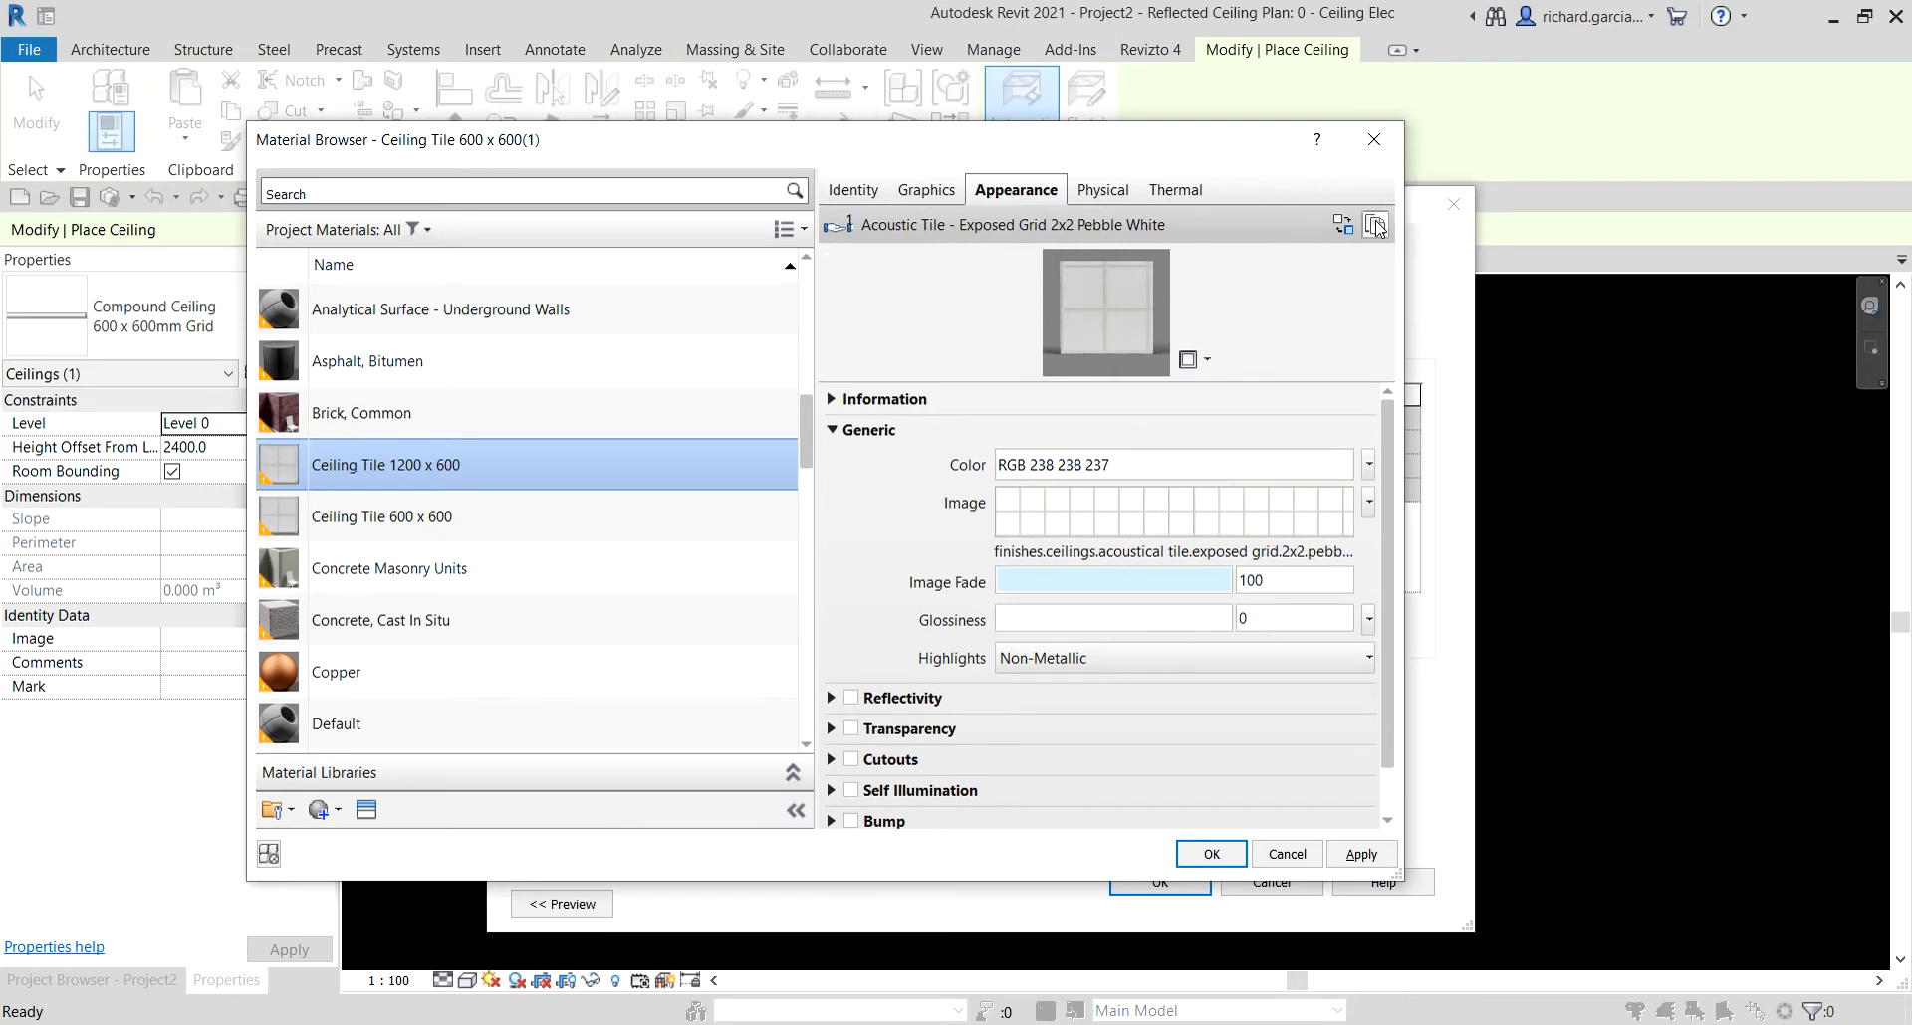
left_click(1375, 226)
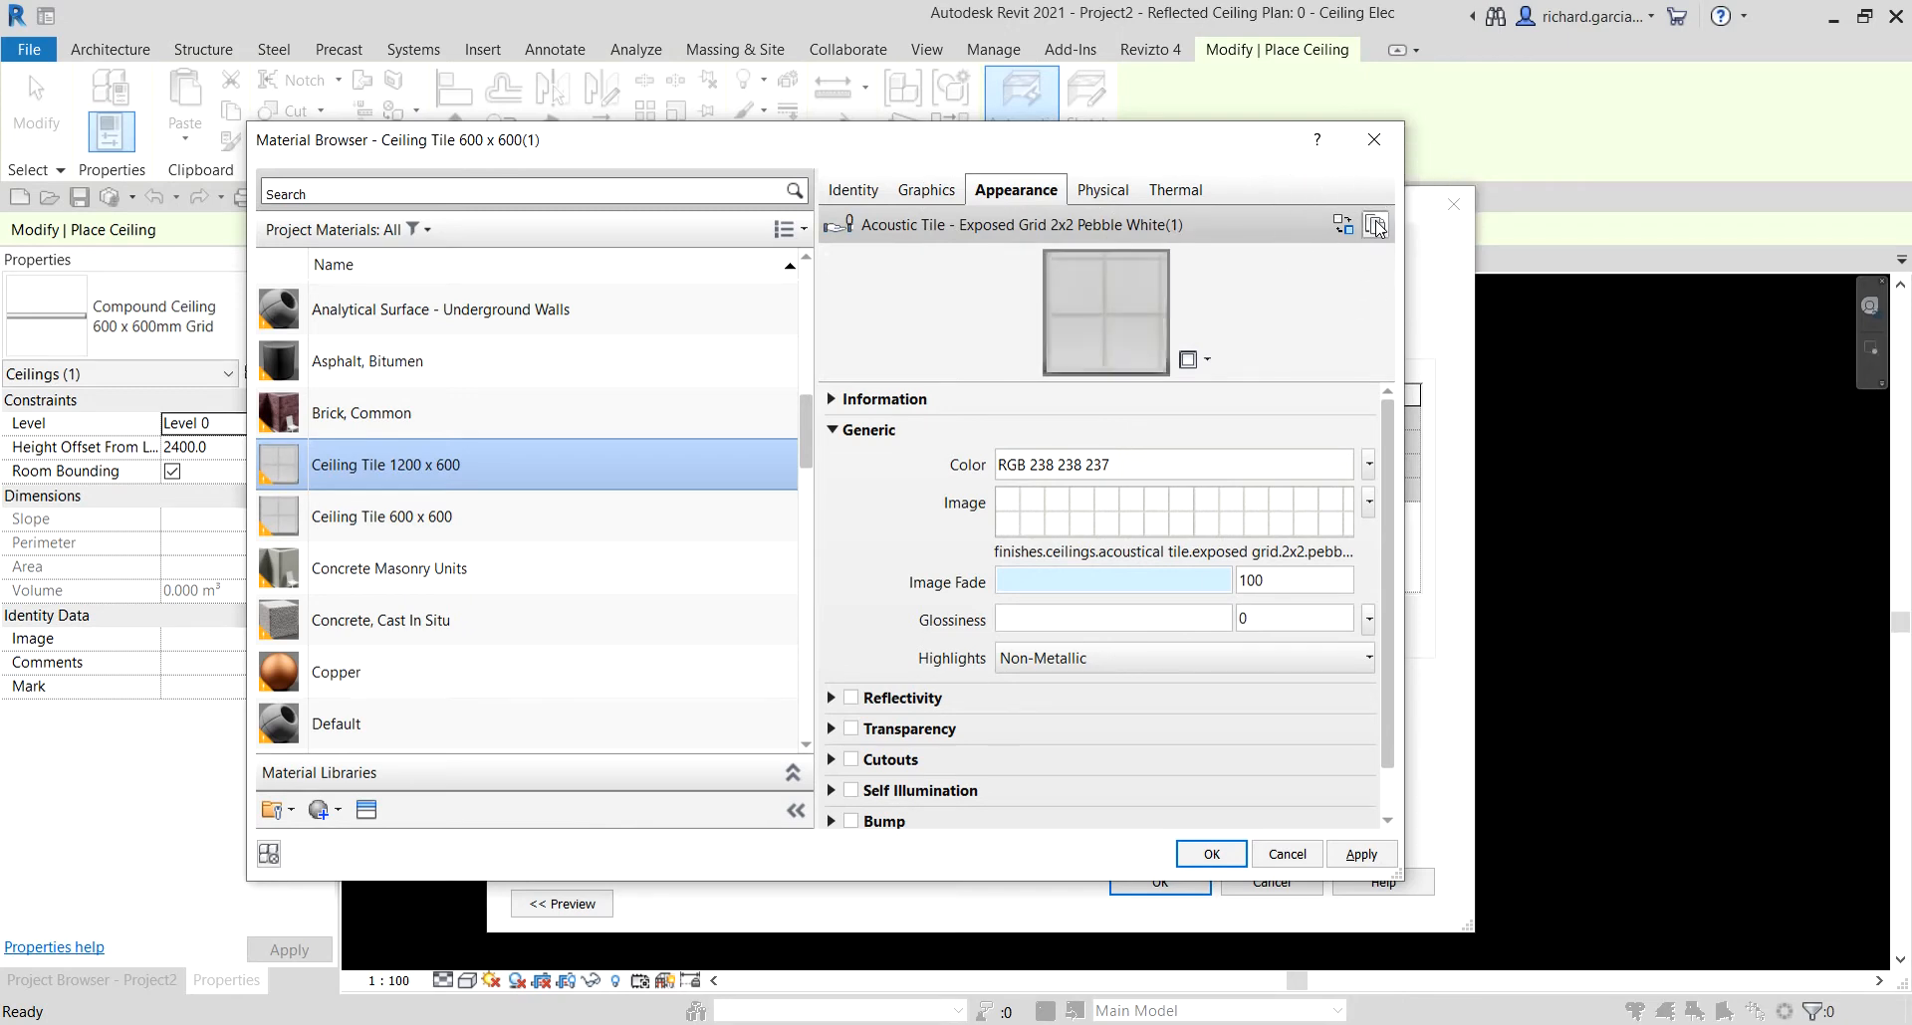
key("ctrl")
key("ctrl")
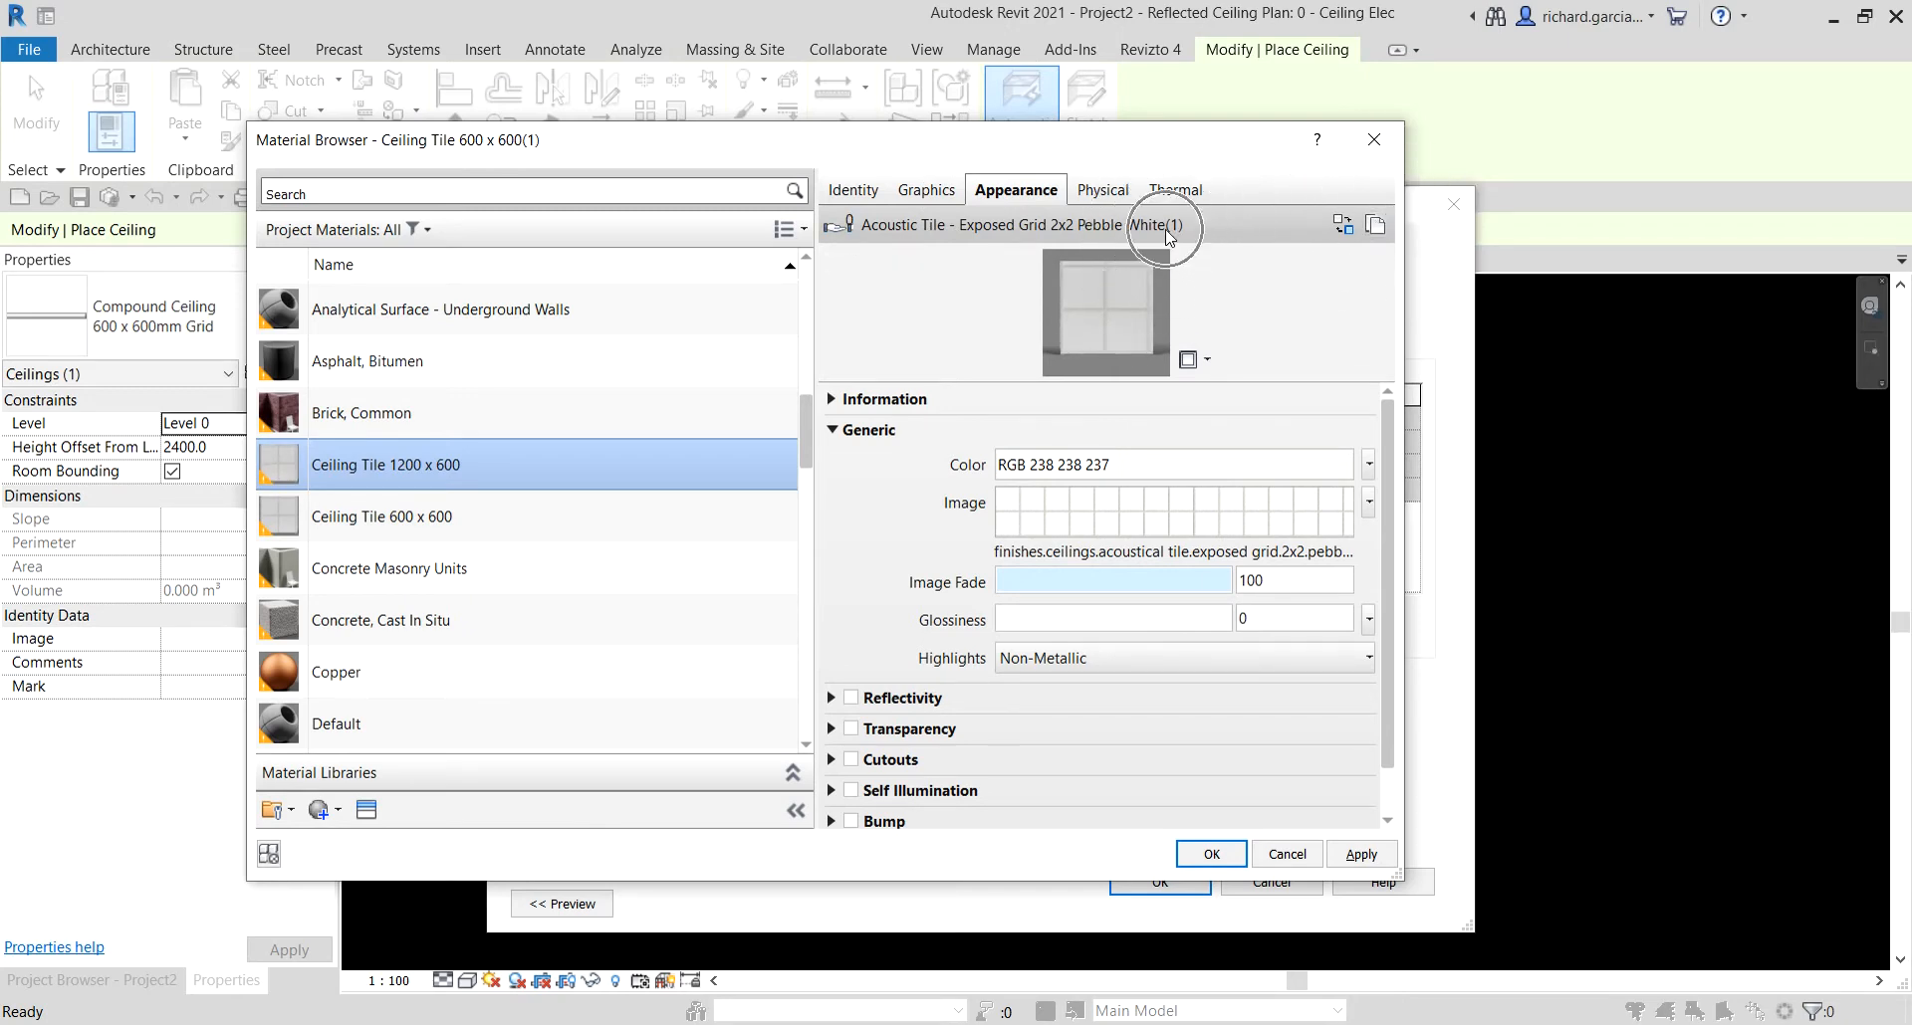
key("ctrl")
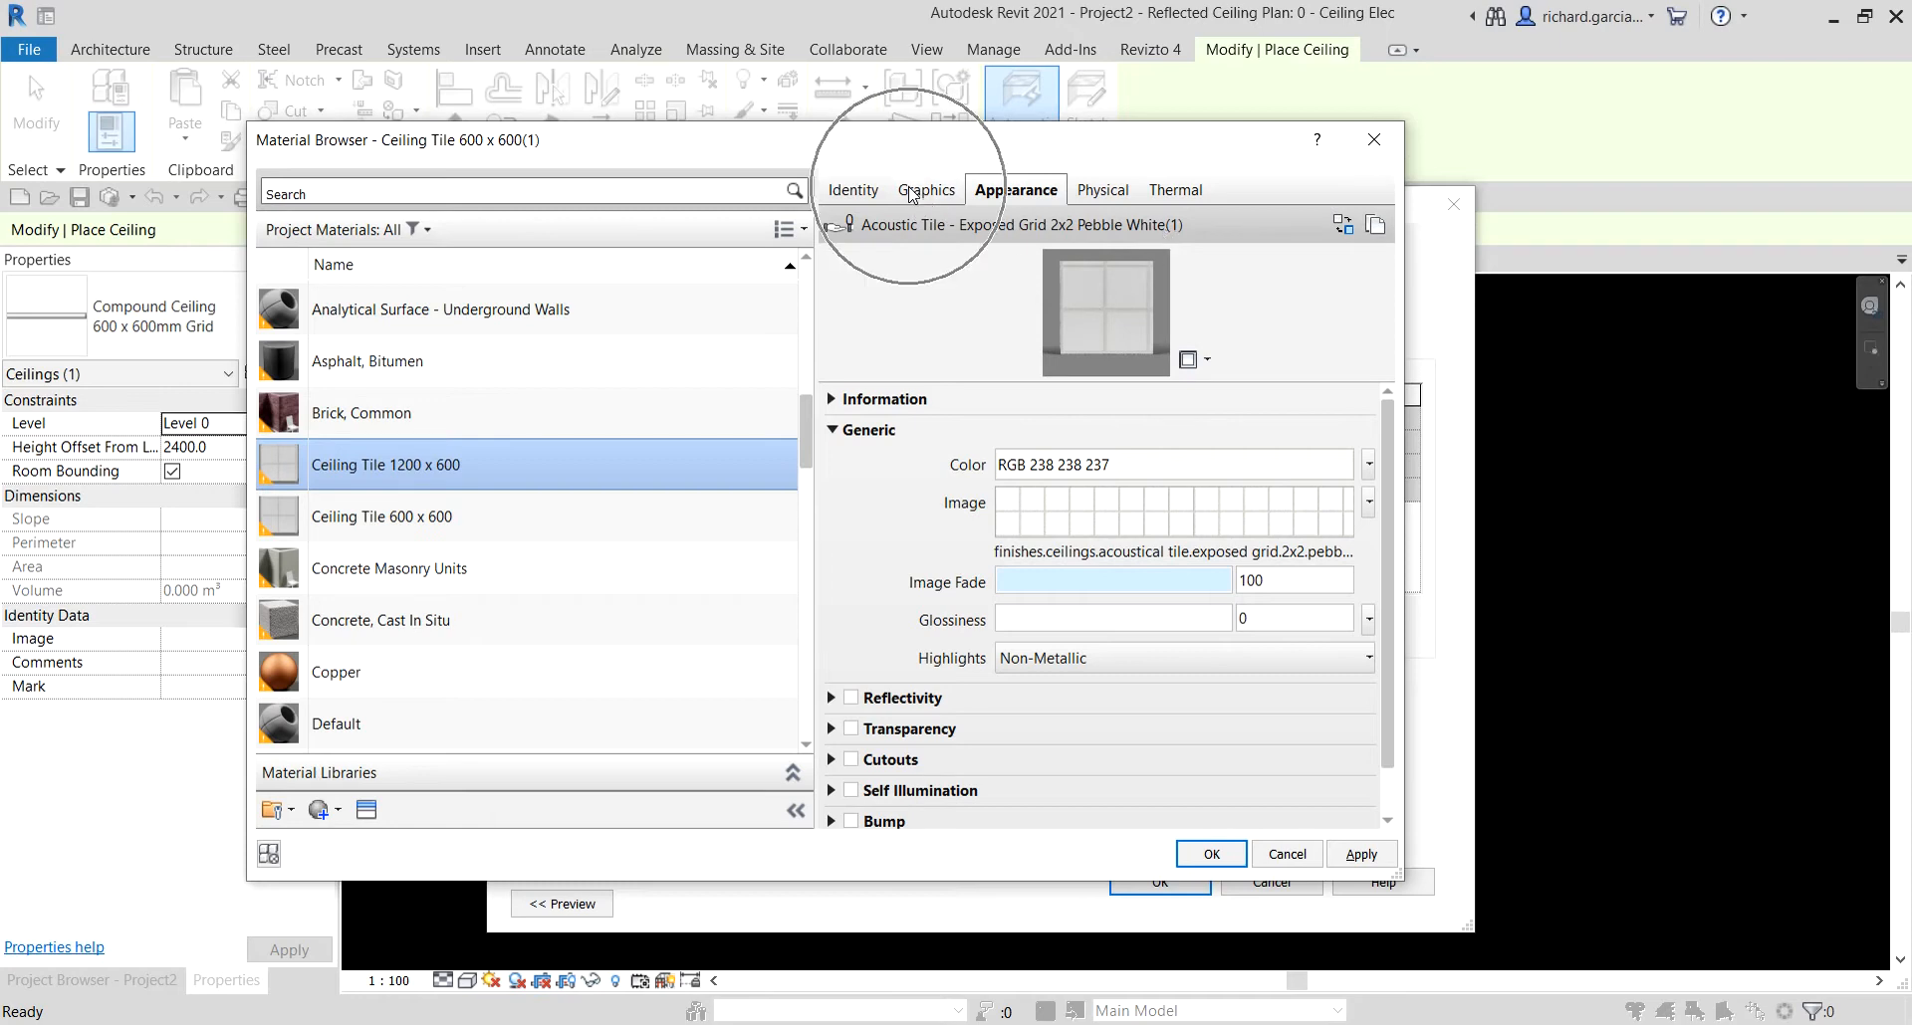
- Set the foreground surface pattern of the Ceiling Tile 1200 x 600 material to the 600 x 1200mm model pattern
left_click(912, 193)
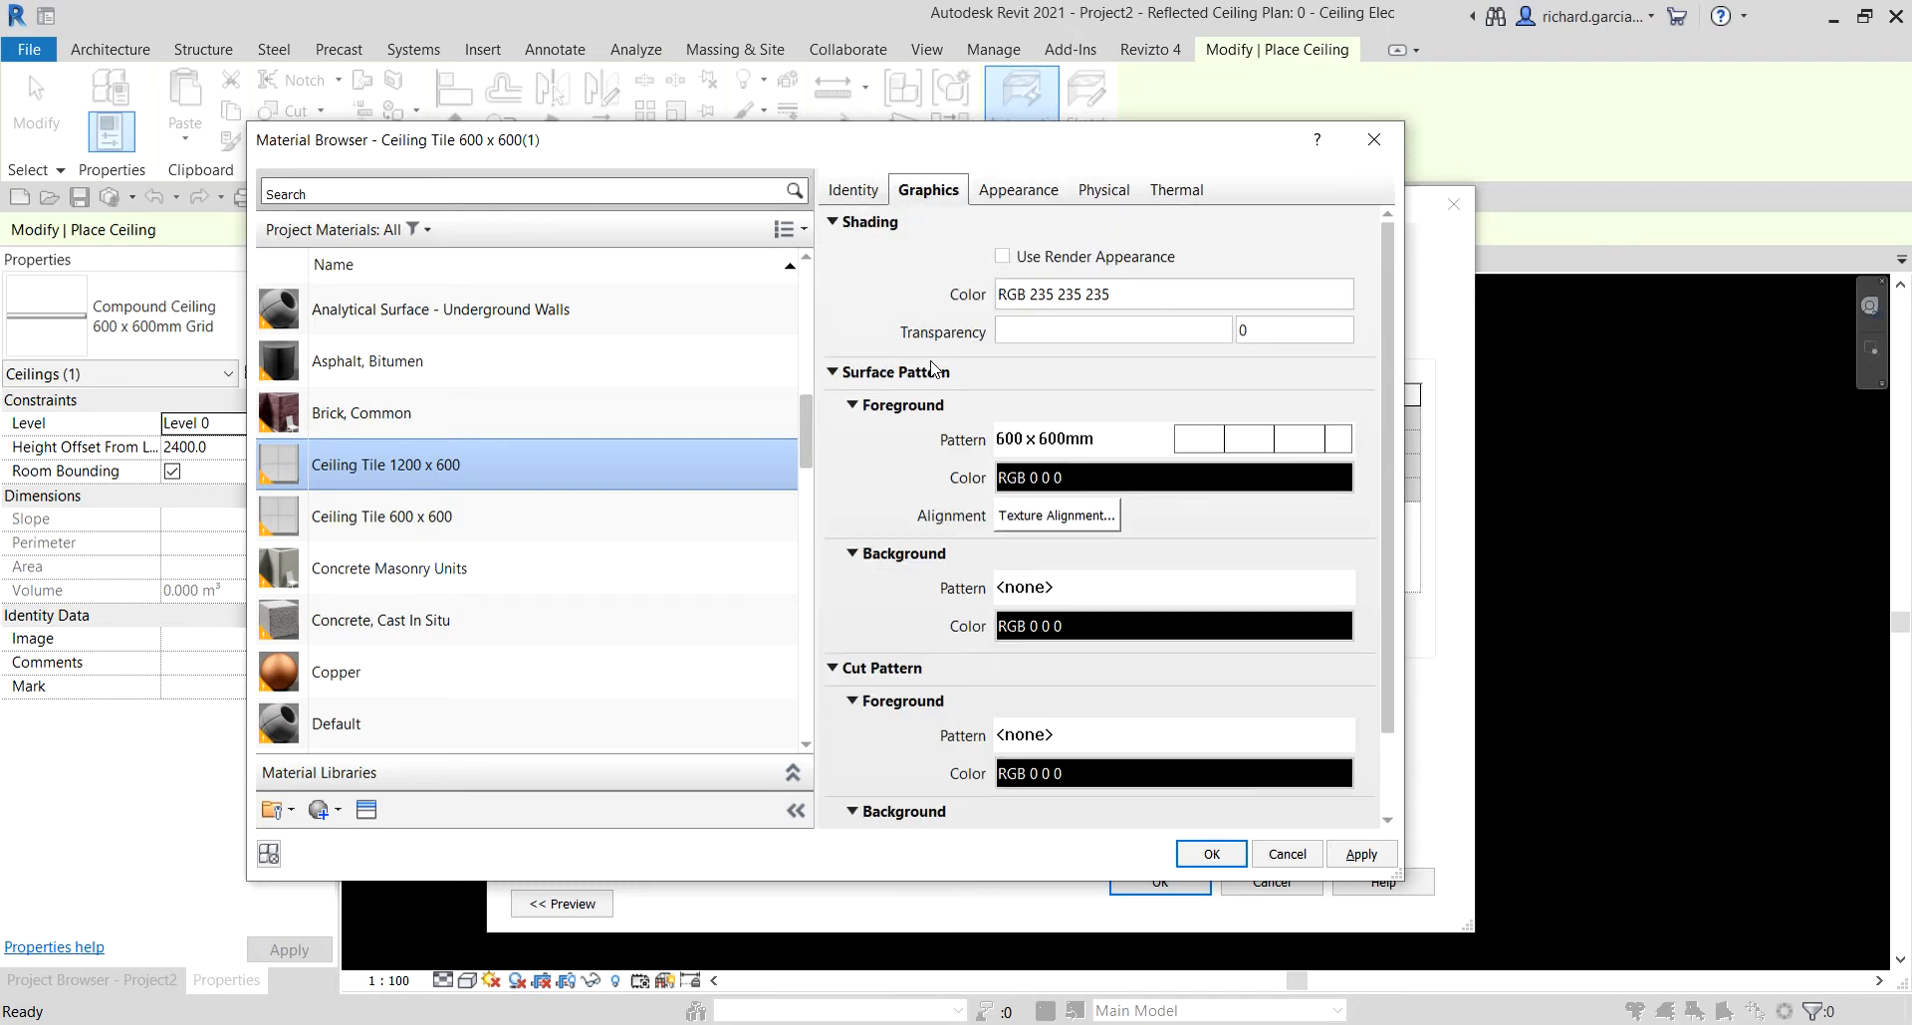
key("ctrl")
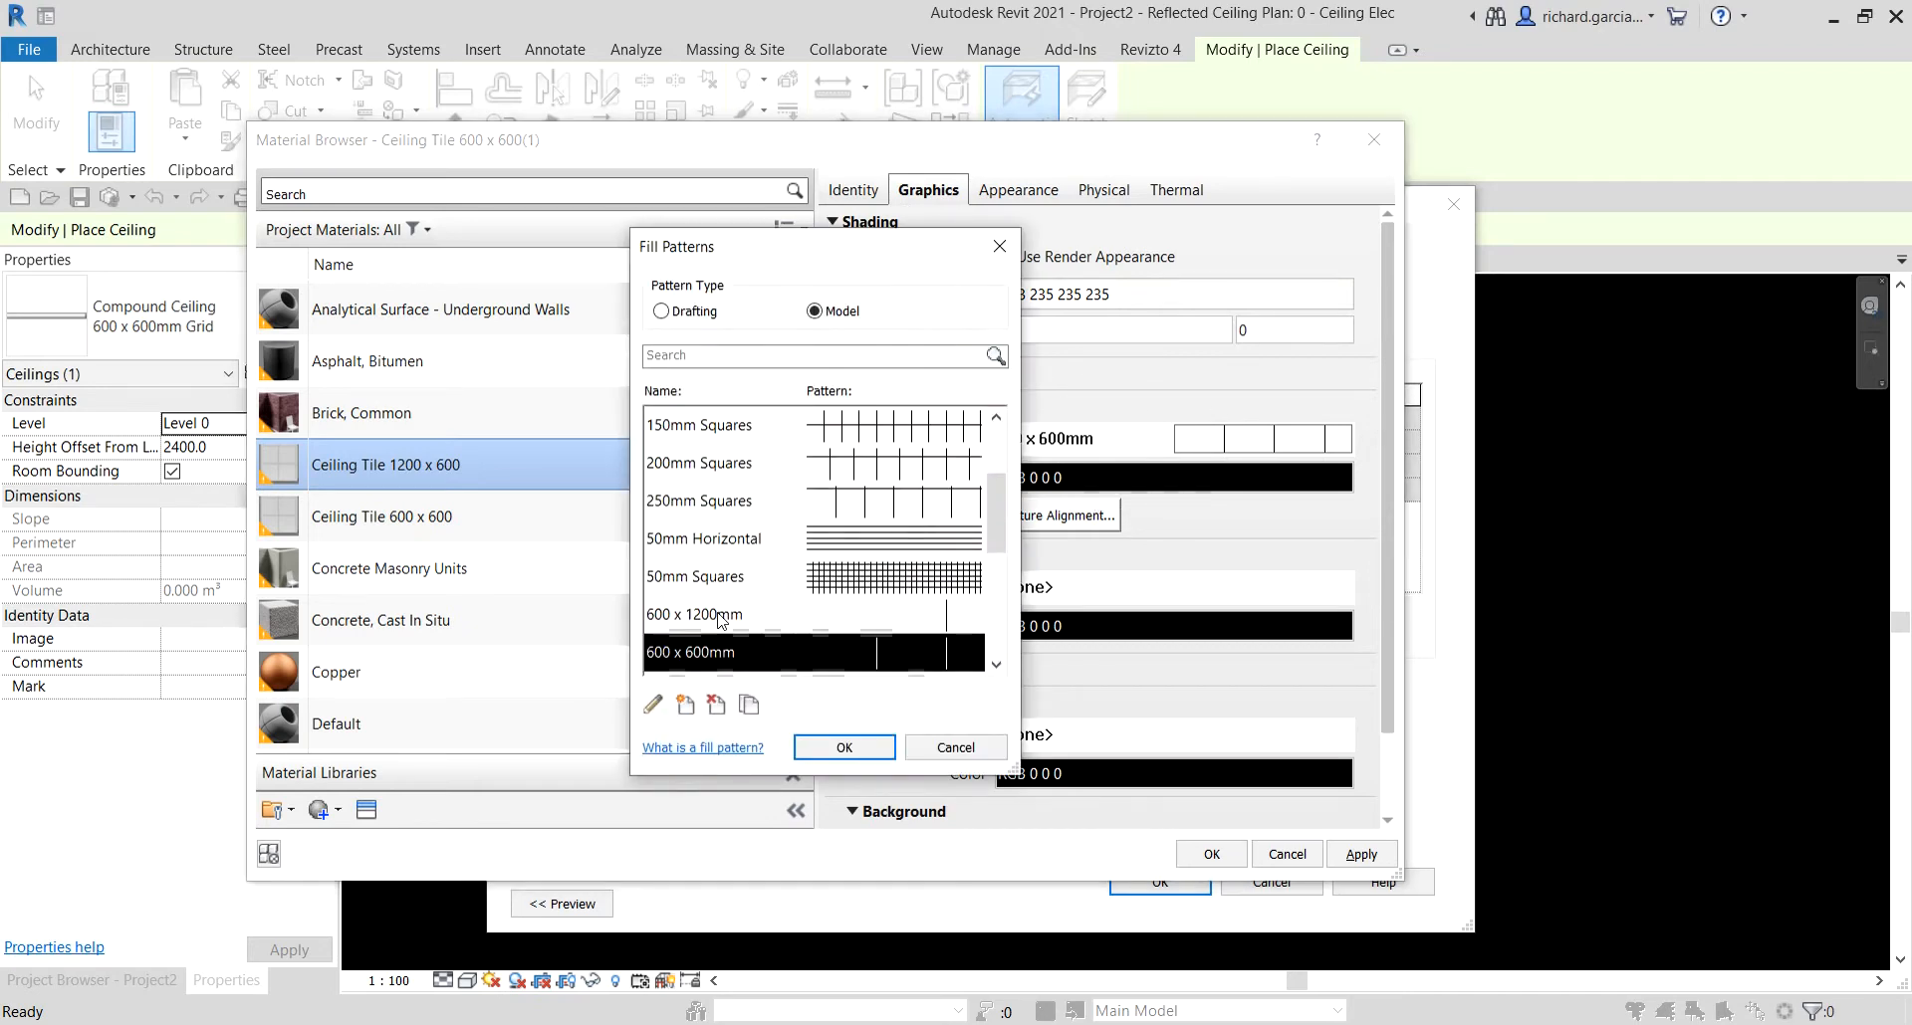
left_click(721, 619)
key("ctrl")
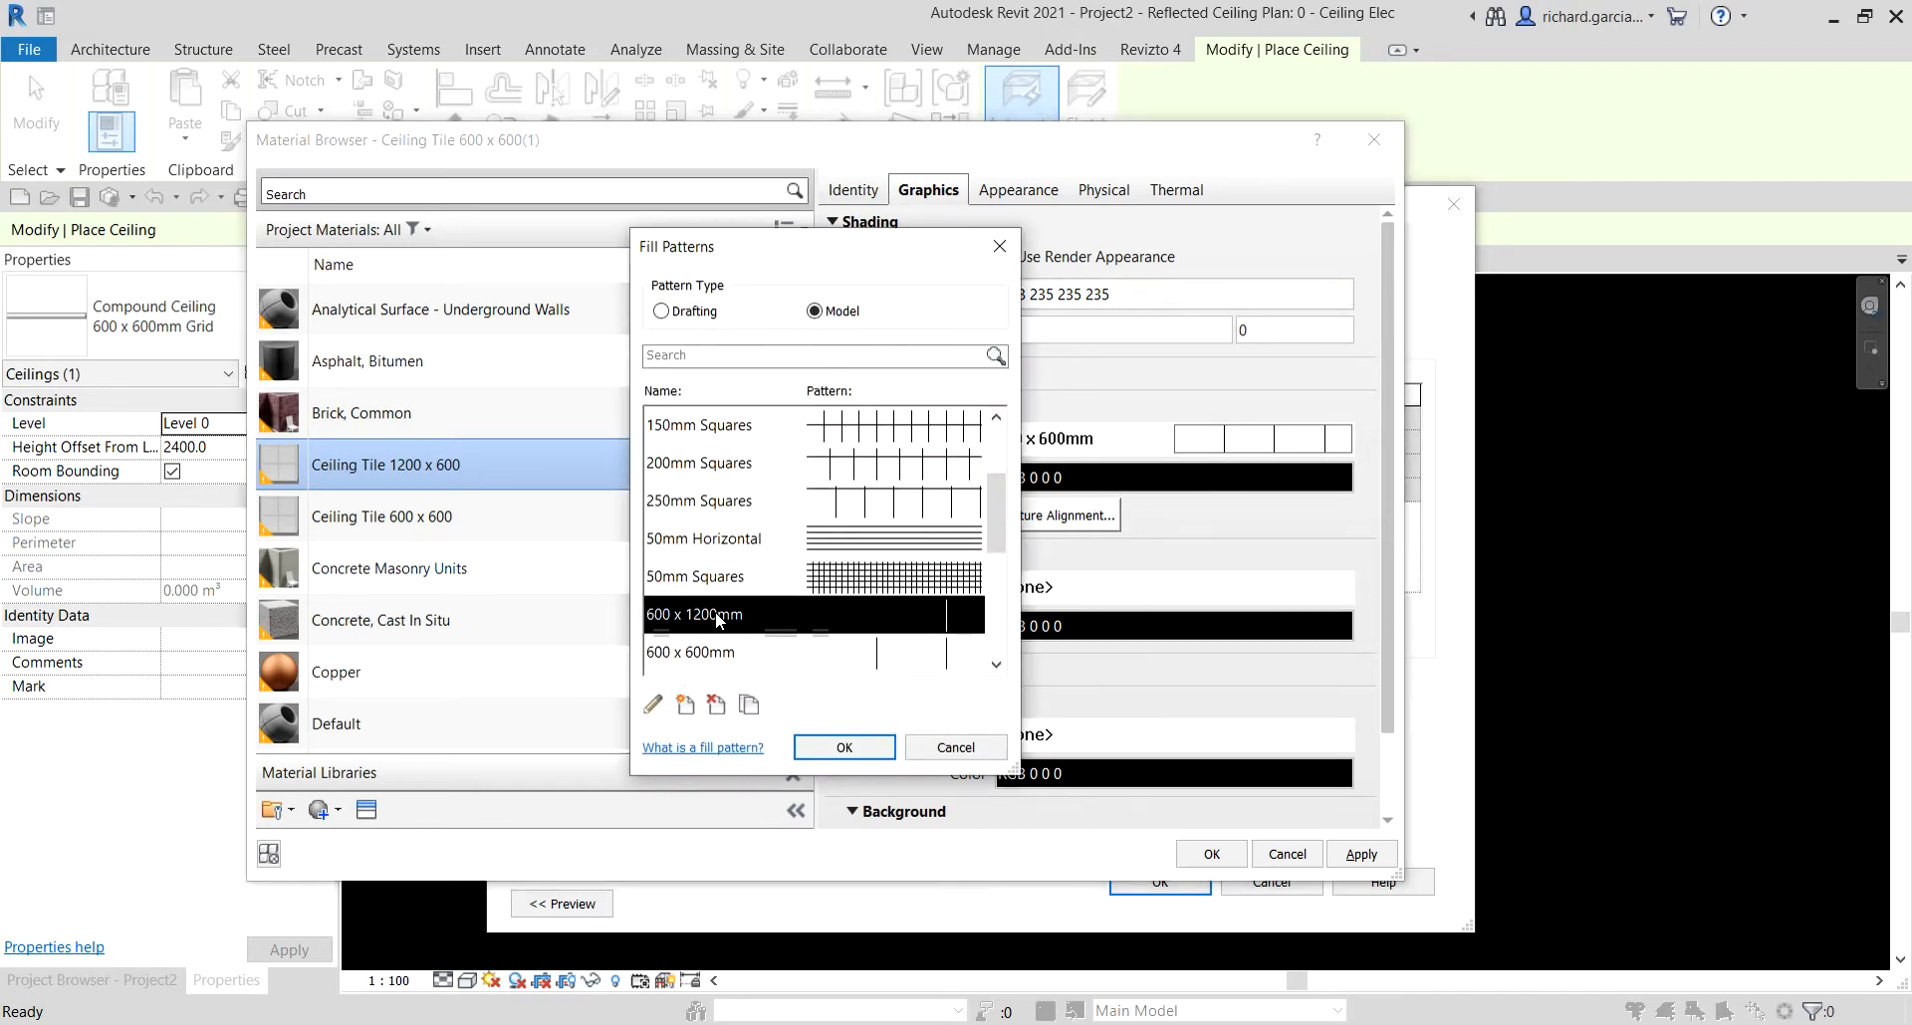
key("ctrl")
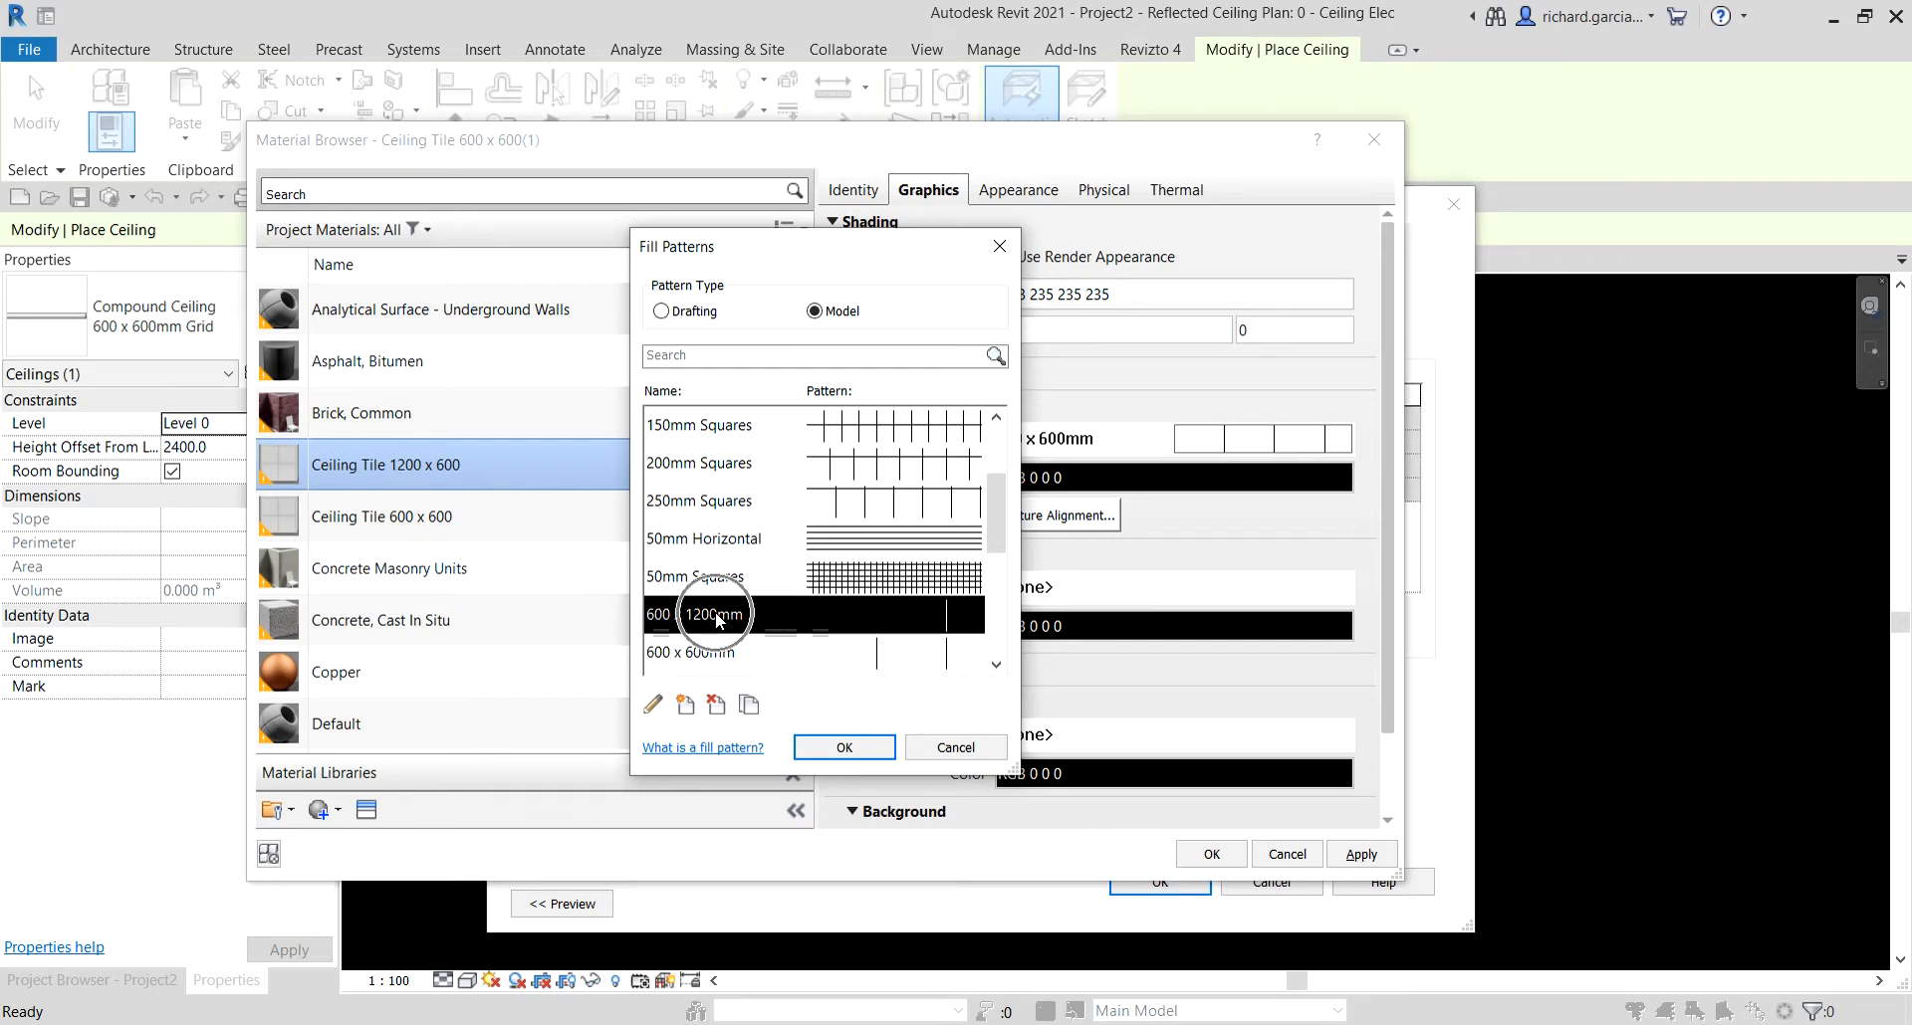
key("ctrl")
left_click(822, 755)
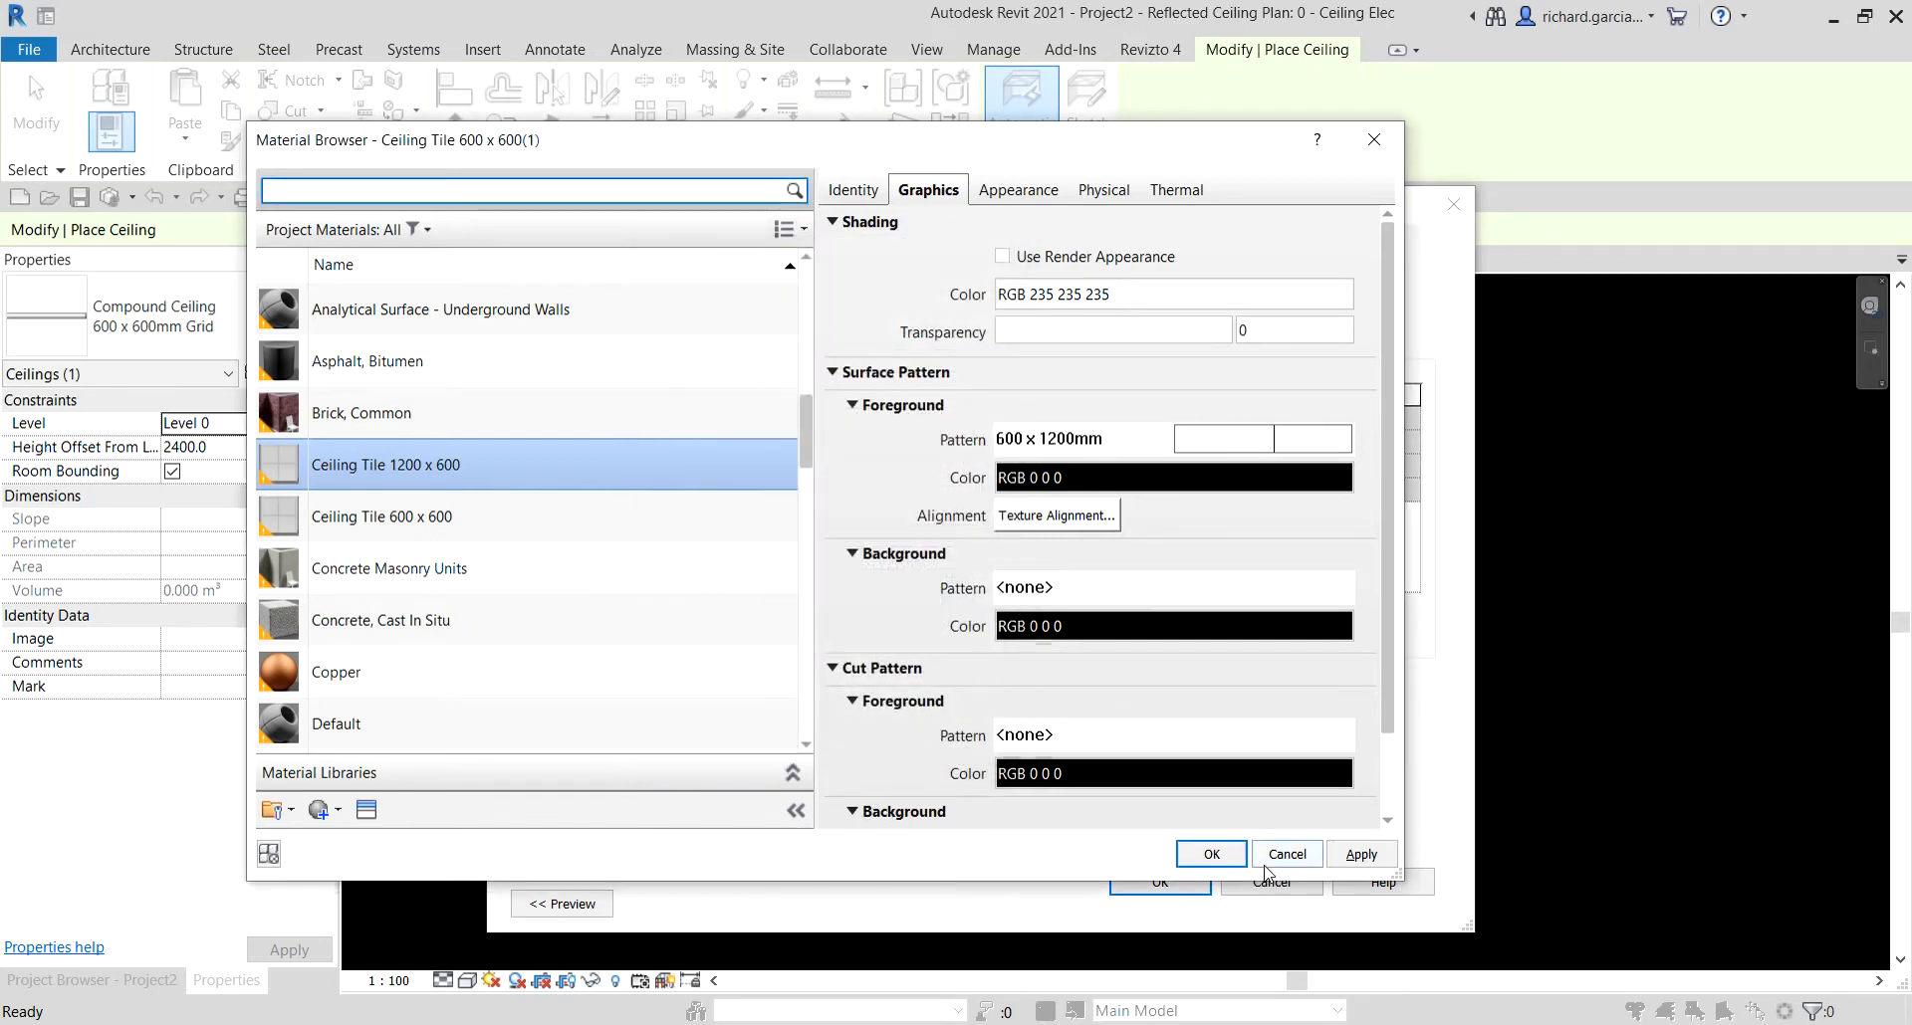
- Assign Ceiling Tile 1200 x 600 to the Finish 2 layer and accept the edited ceiling assembly
key("ctrl")
key("ctrl")
left_click(1224, 858)
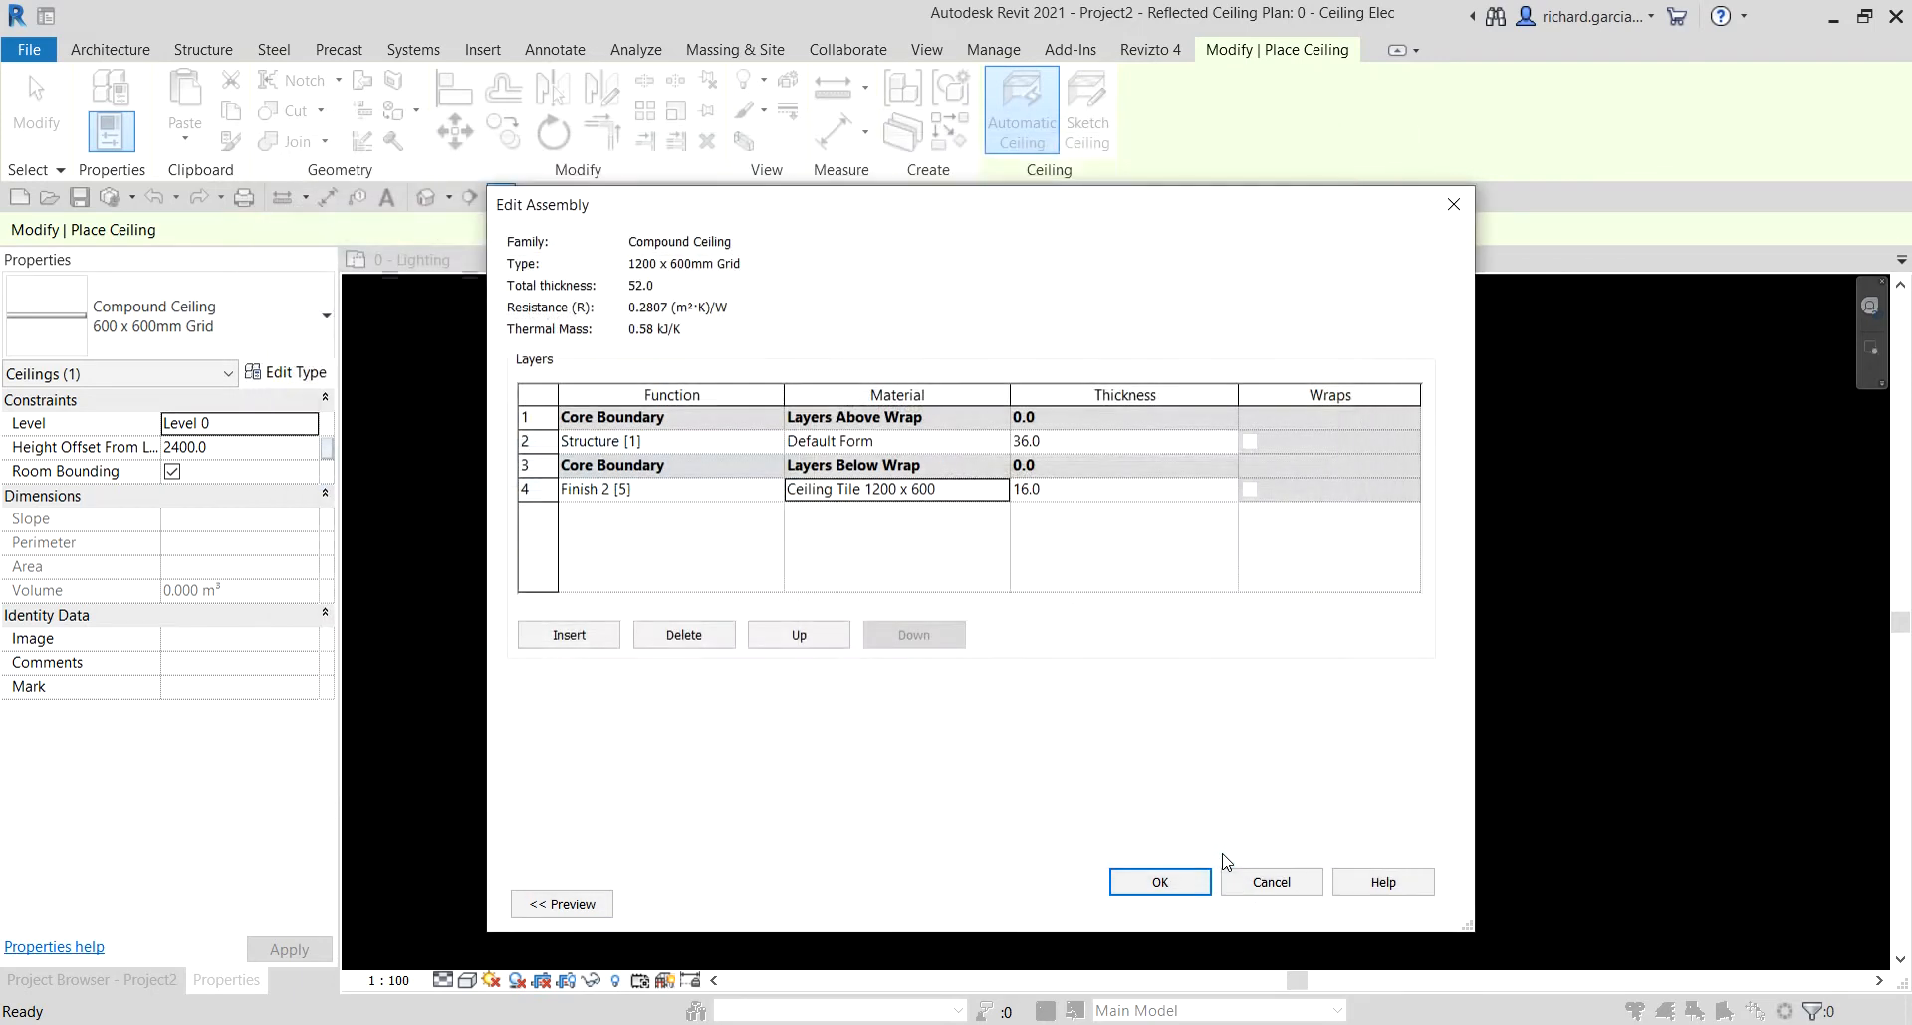
key("ctrl")
key("ctrl")
left_click(1175, 885)
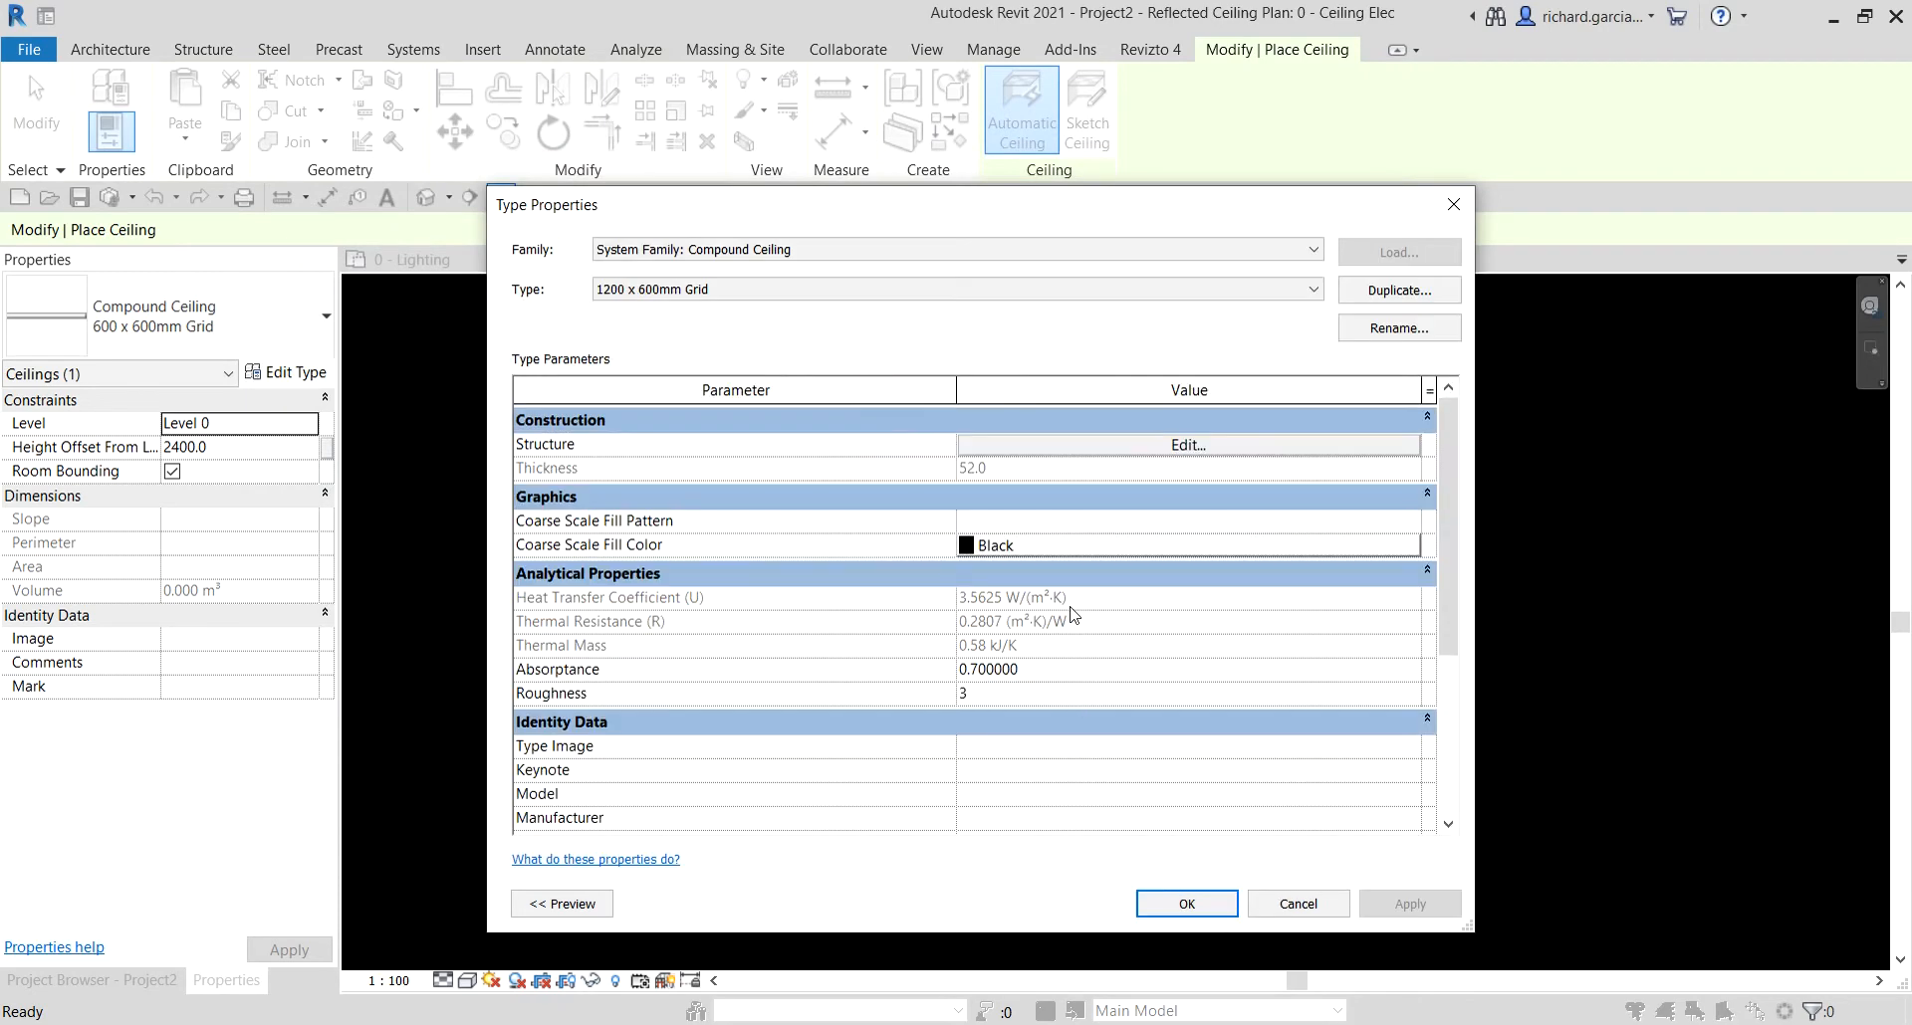
- Accept the 1200 x 600mm Grid type, place an automatic ceiling inside the walled room, and finish ceiling placement
key("ctrl")
key("ctrl")
left_click(1181, 904)
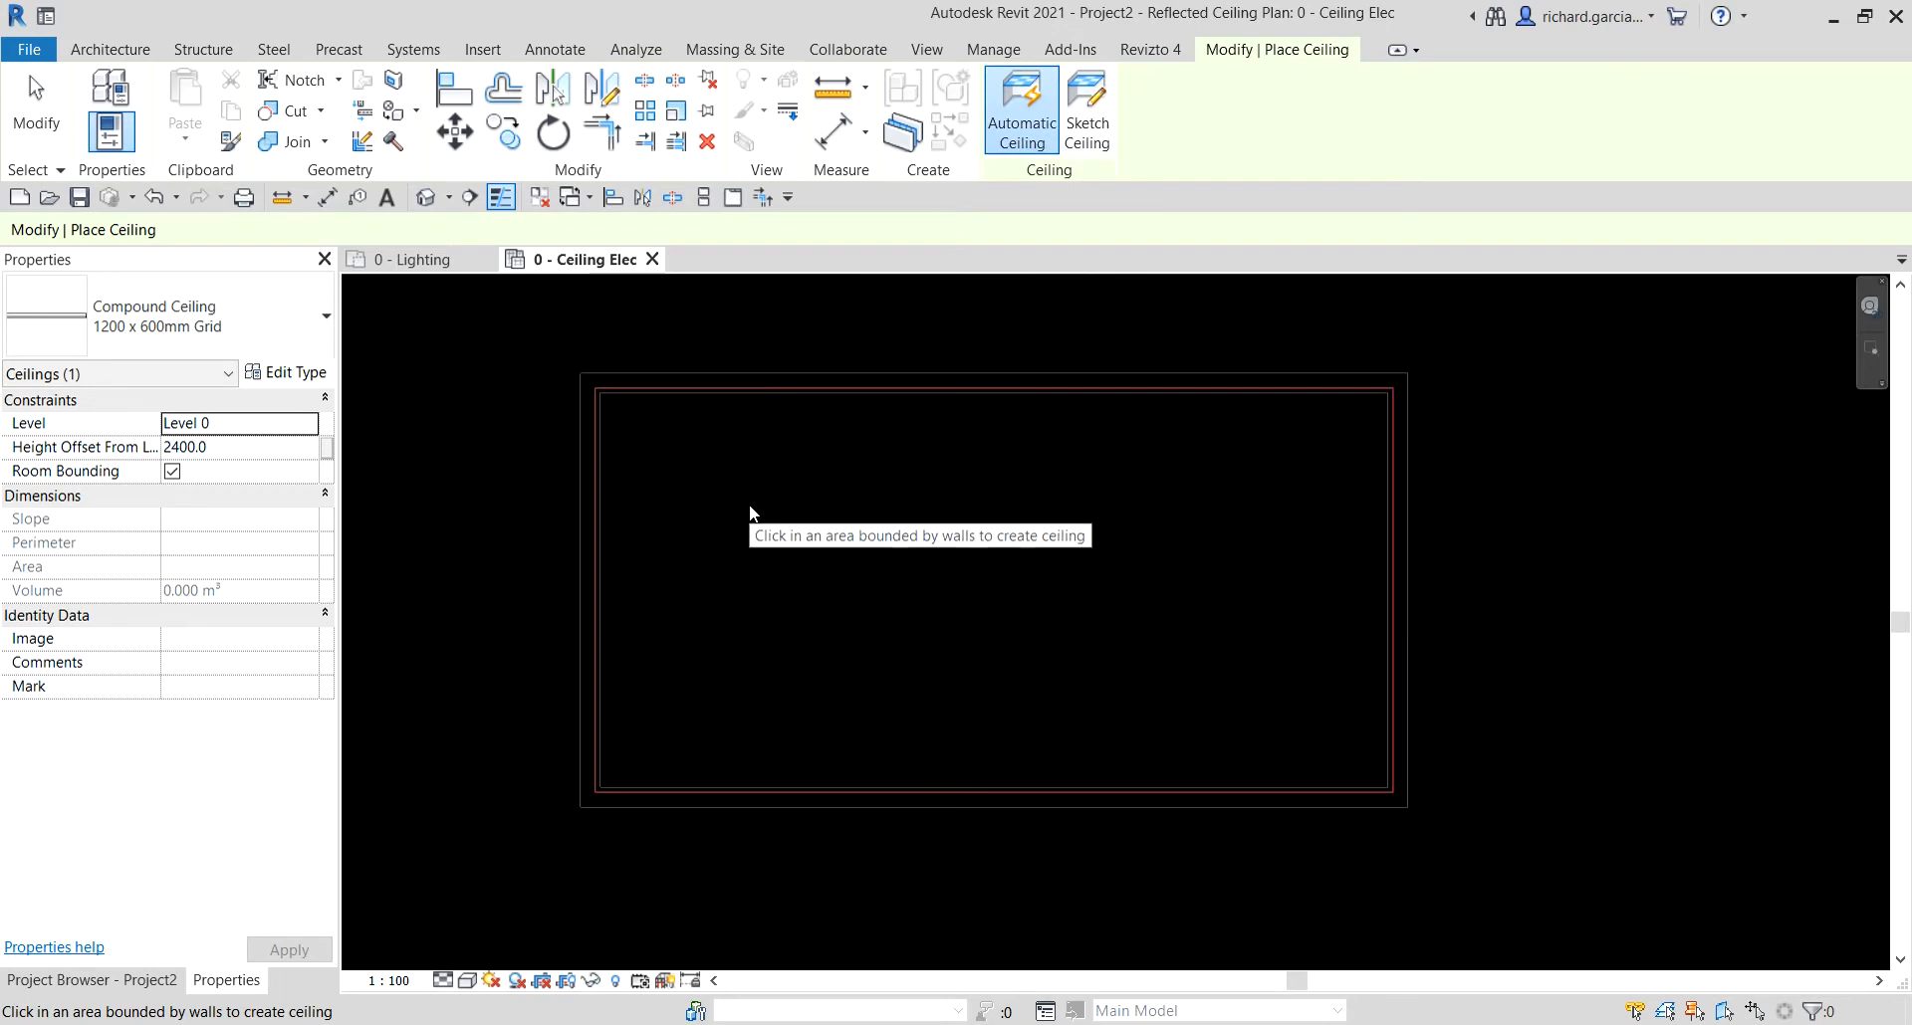
left_click(749, 510)
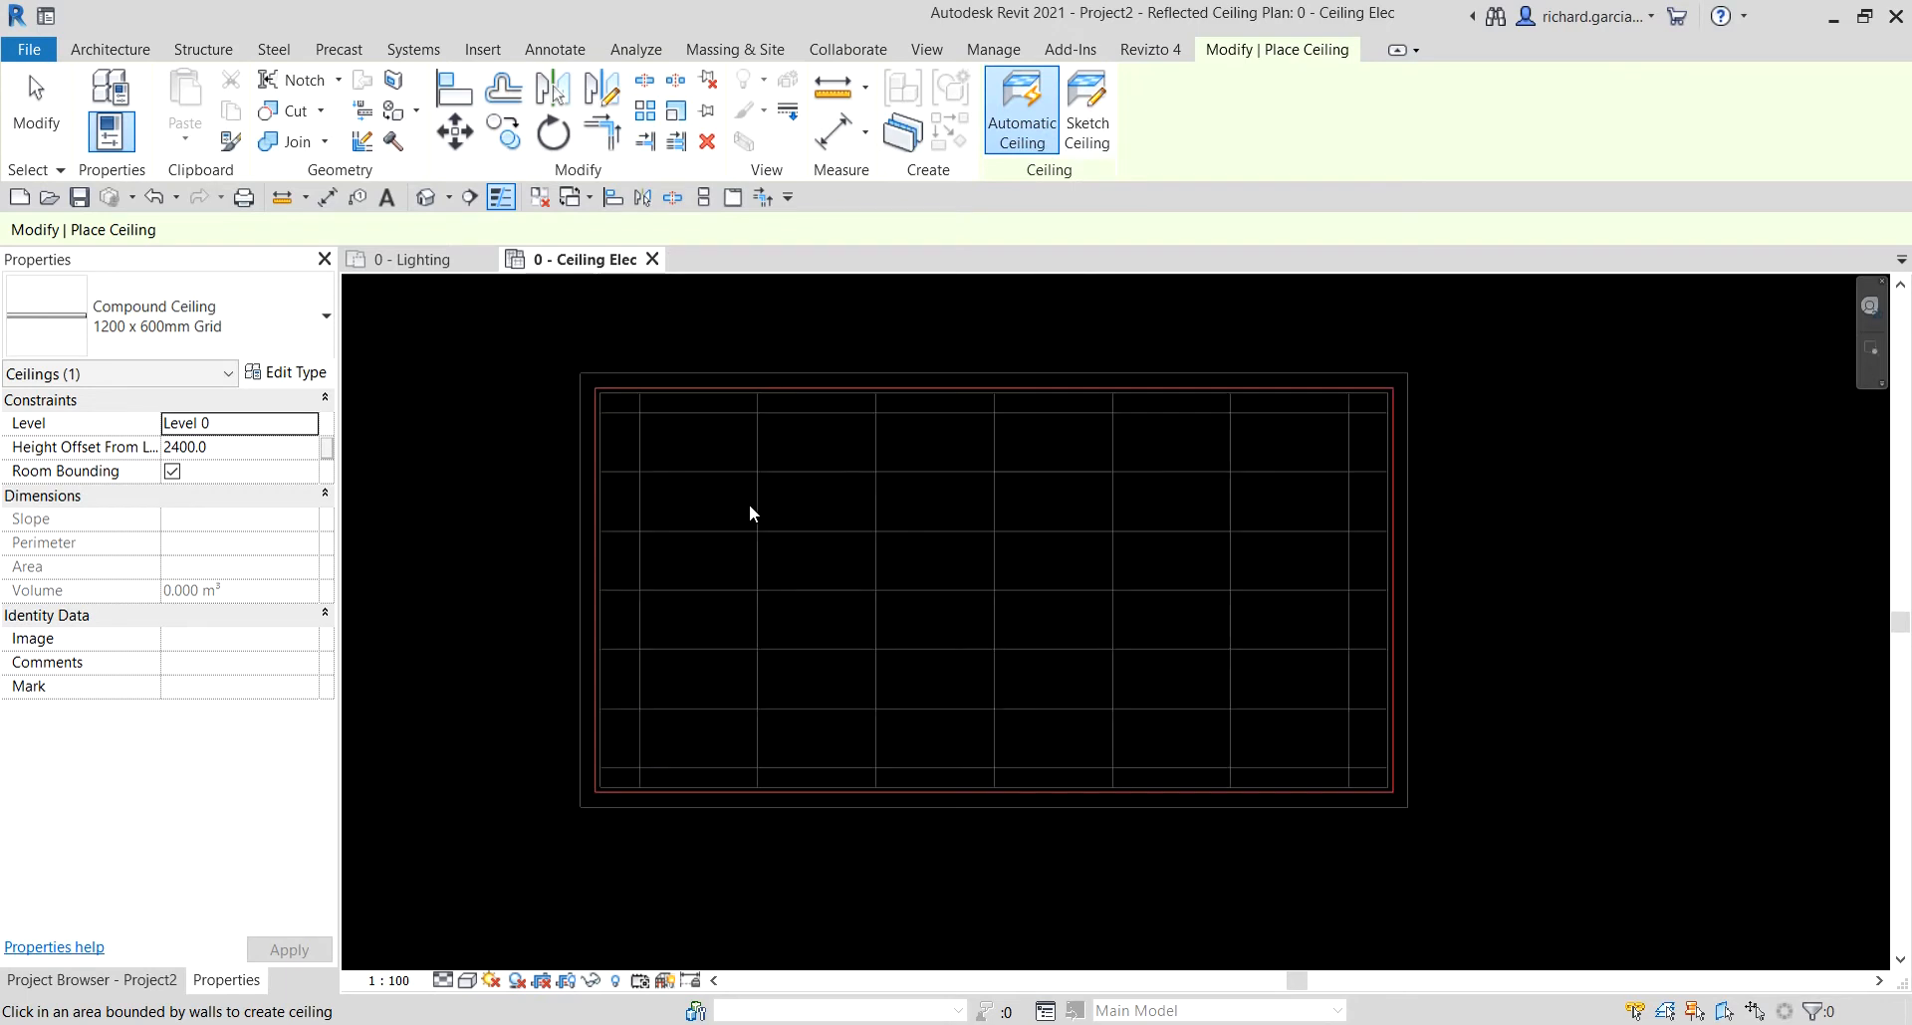
left_click(32, 104)
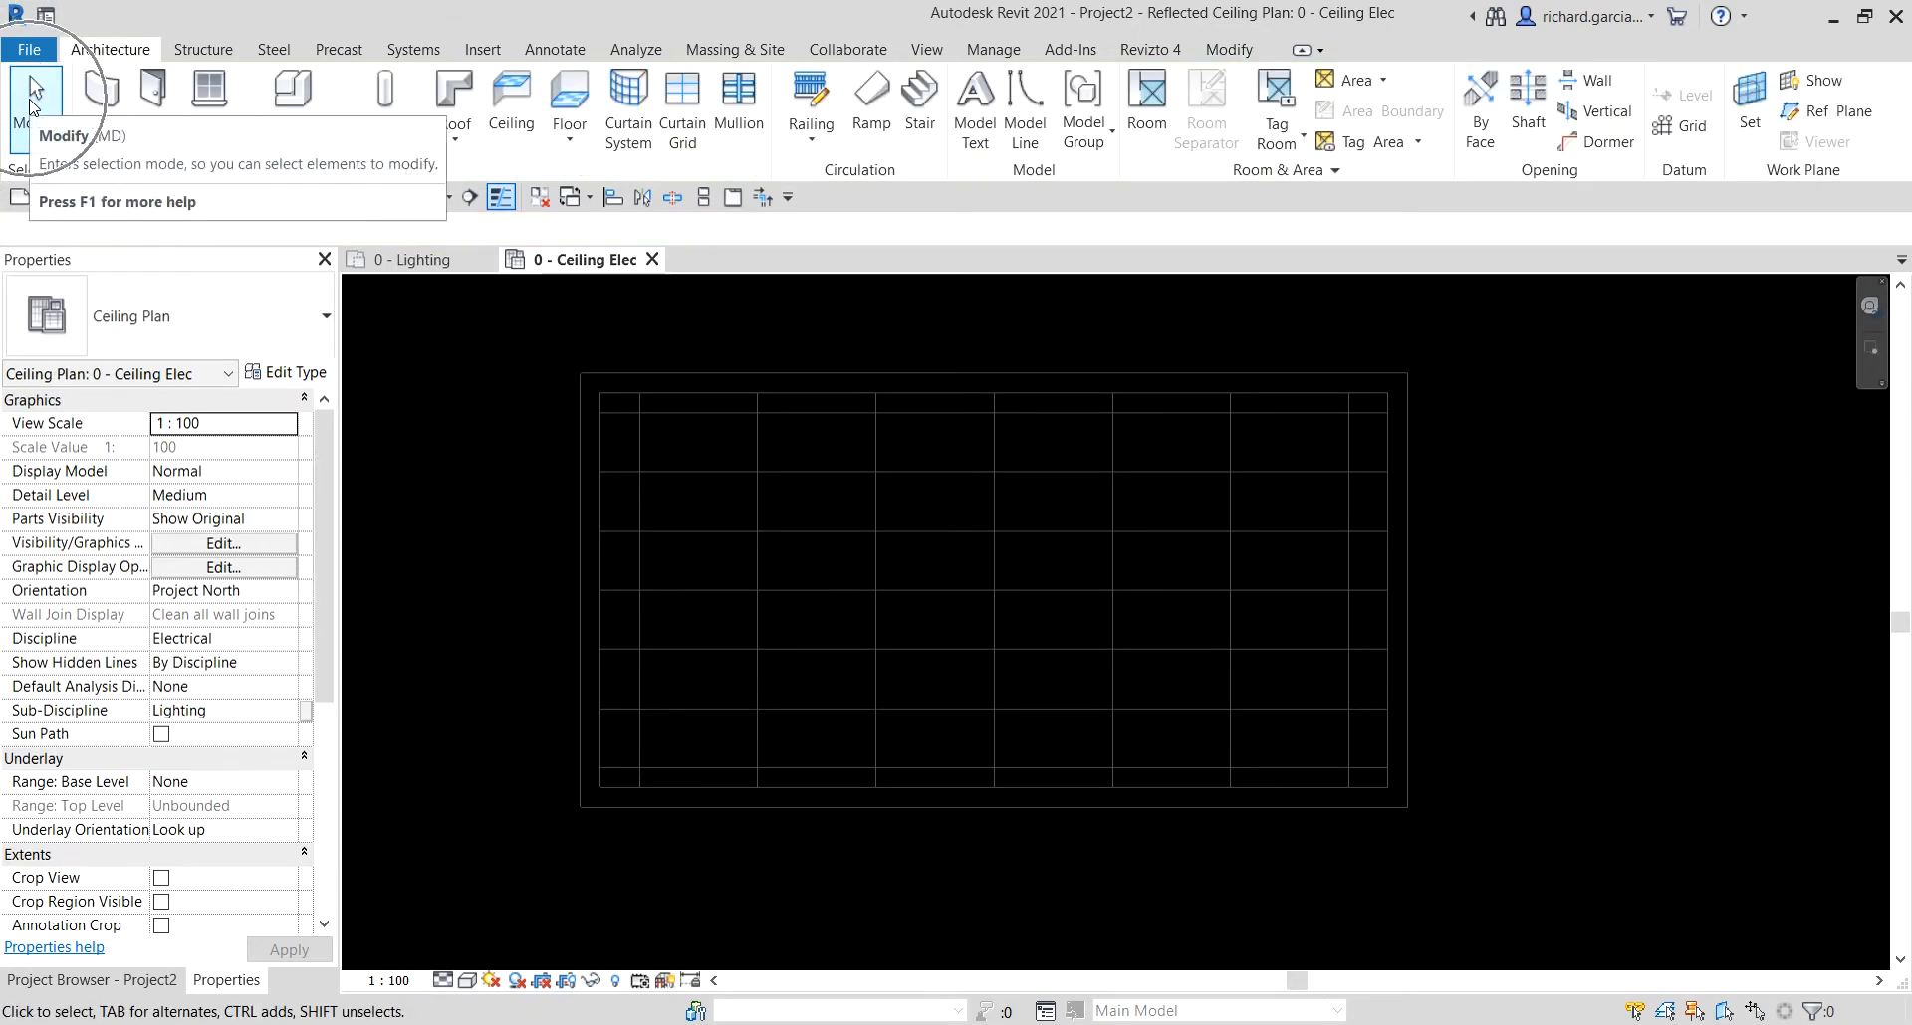
- Open the default 3D view and show the room and its ceiling from an oblique angle above
left_click(431, 199)
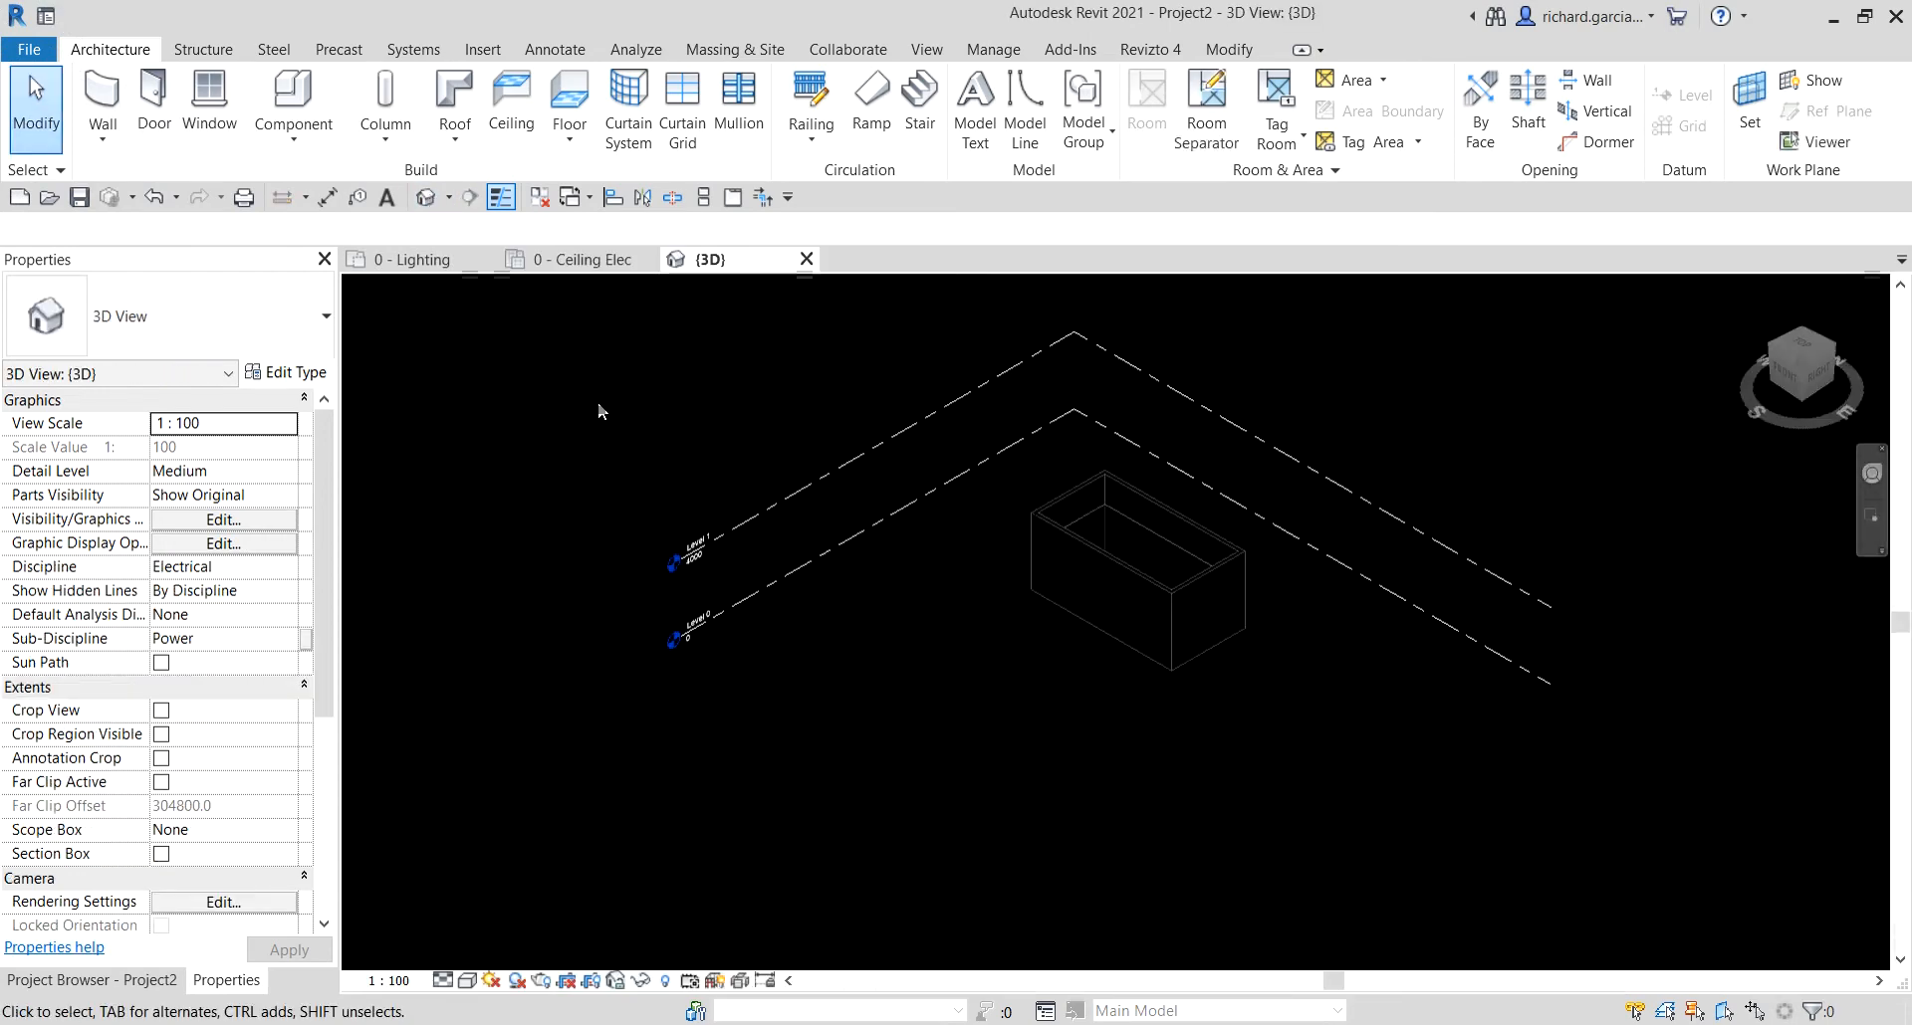
scroll(1215, 547, "up", 3)
middle_click_drag(1276, 504, 1348, 397, "shift")
middle_click_drag(1285, 631, 1265, 786, "shift")
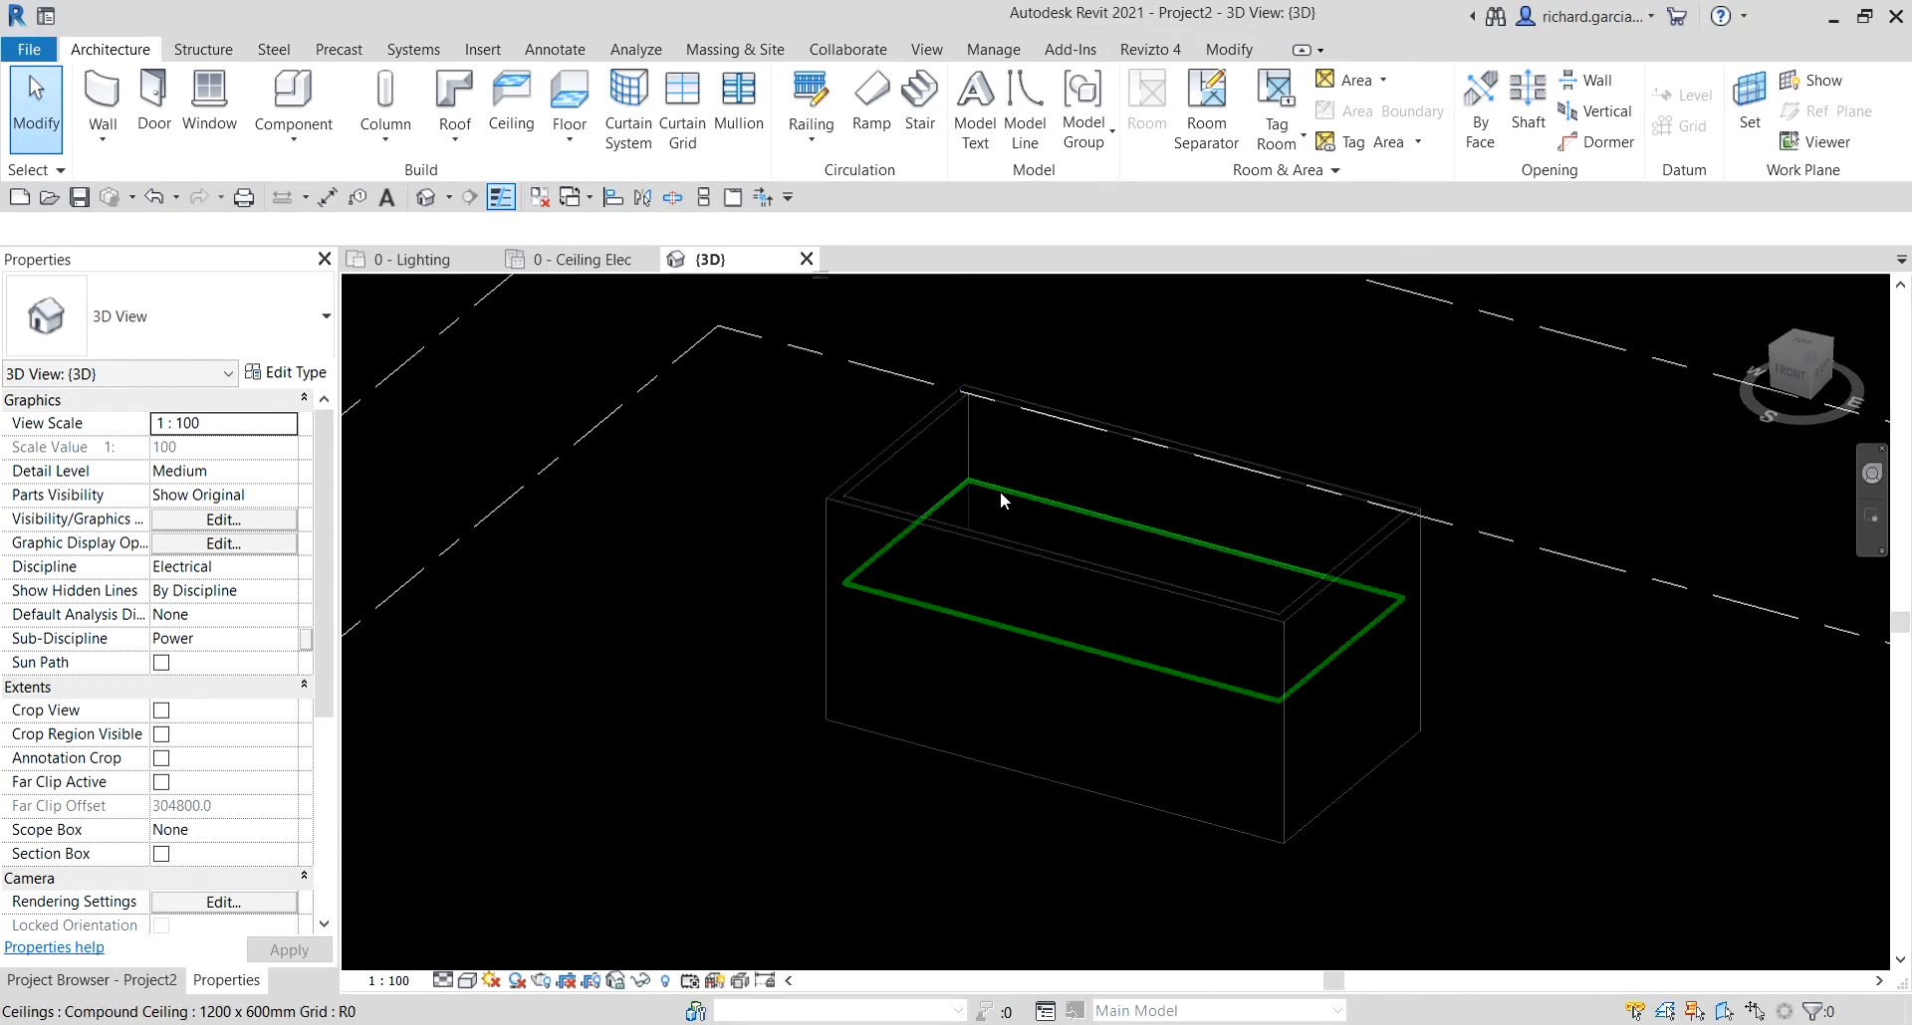
- Set the top constraint of all four room walls to Unconnected with an unconnected height of 3000 mm
scroll(918, 462, "up", 3)
middle_click_drag(918, 462, 688, 569)
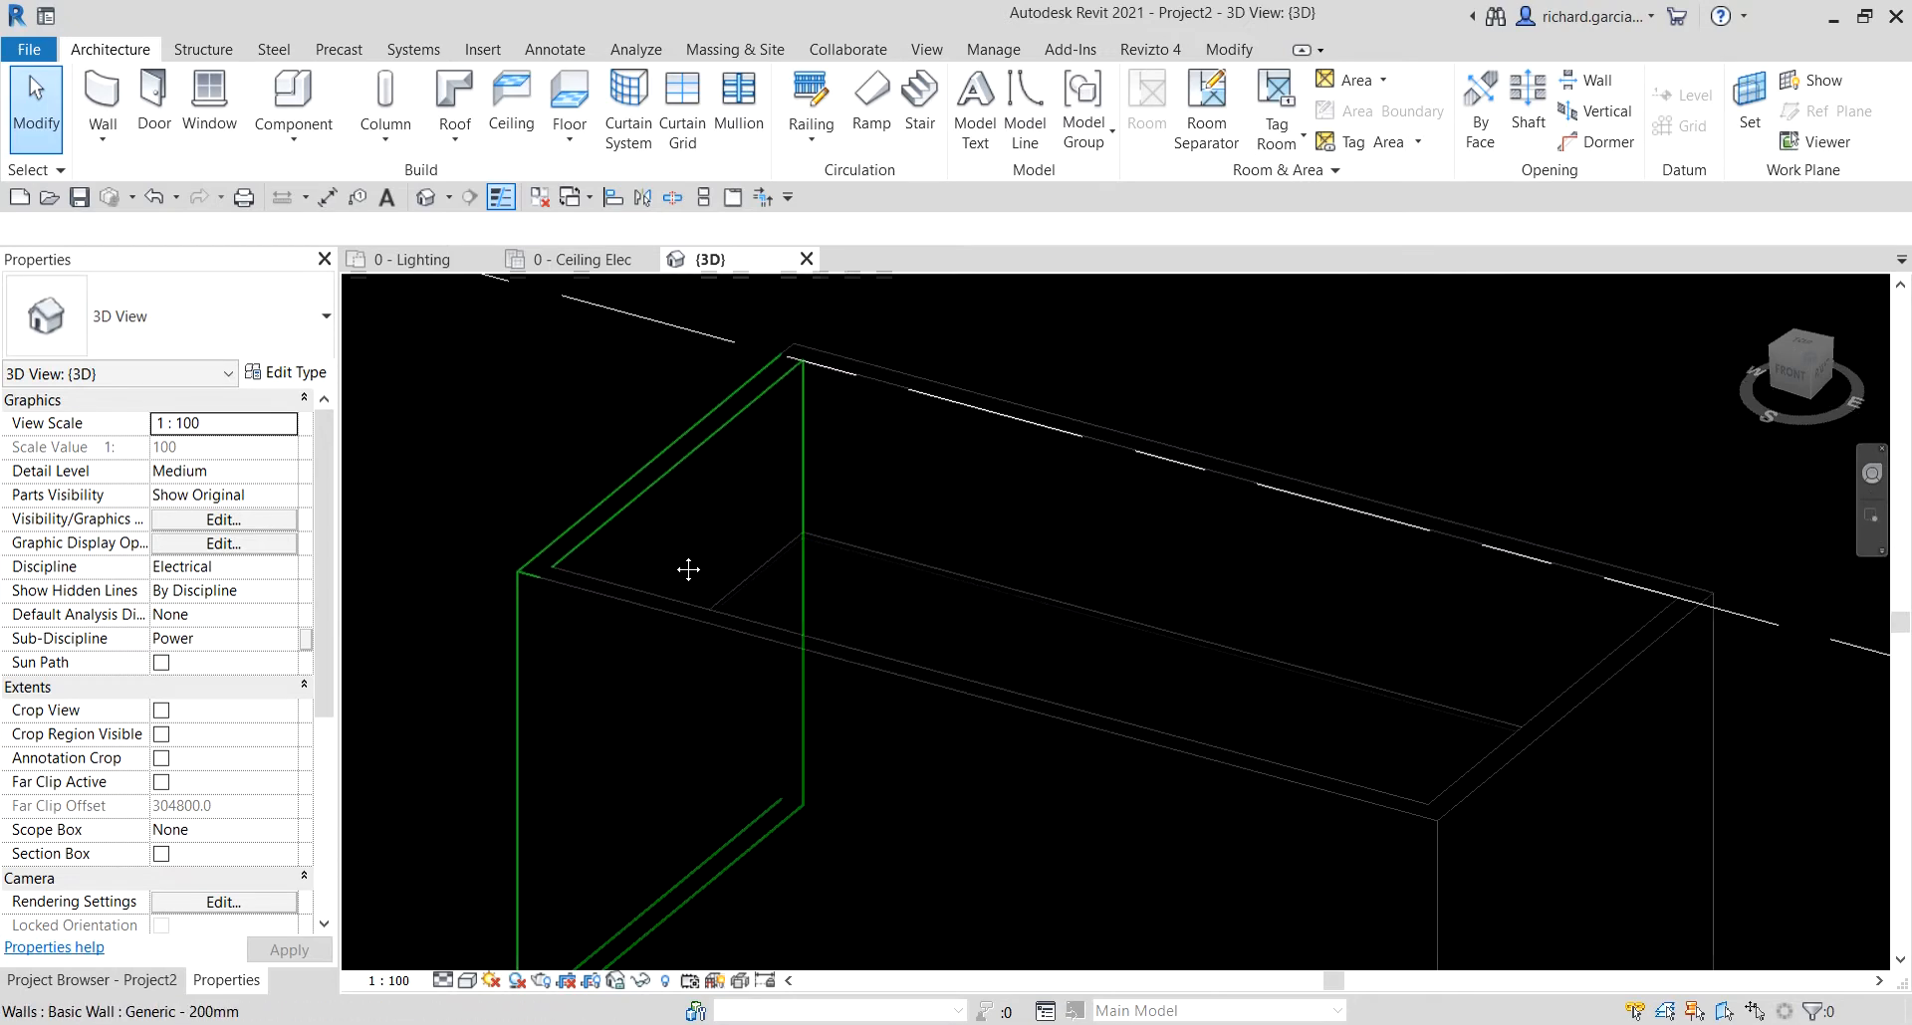
left_click(641, 506)
left_click(671, 618, "ctrl")
scroll(857, 528, "down", 2)
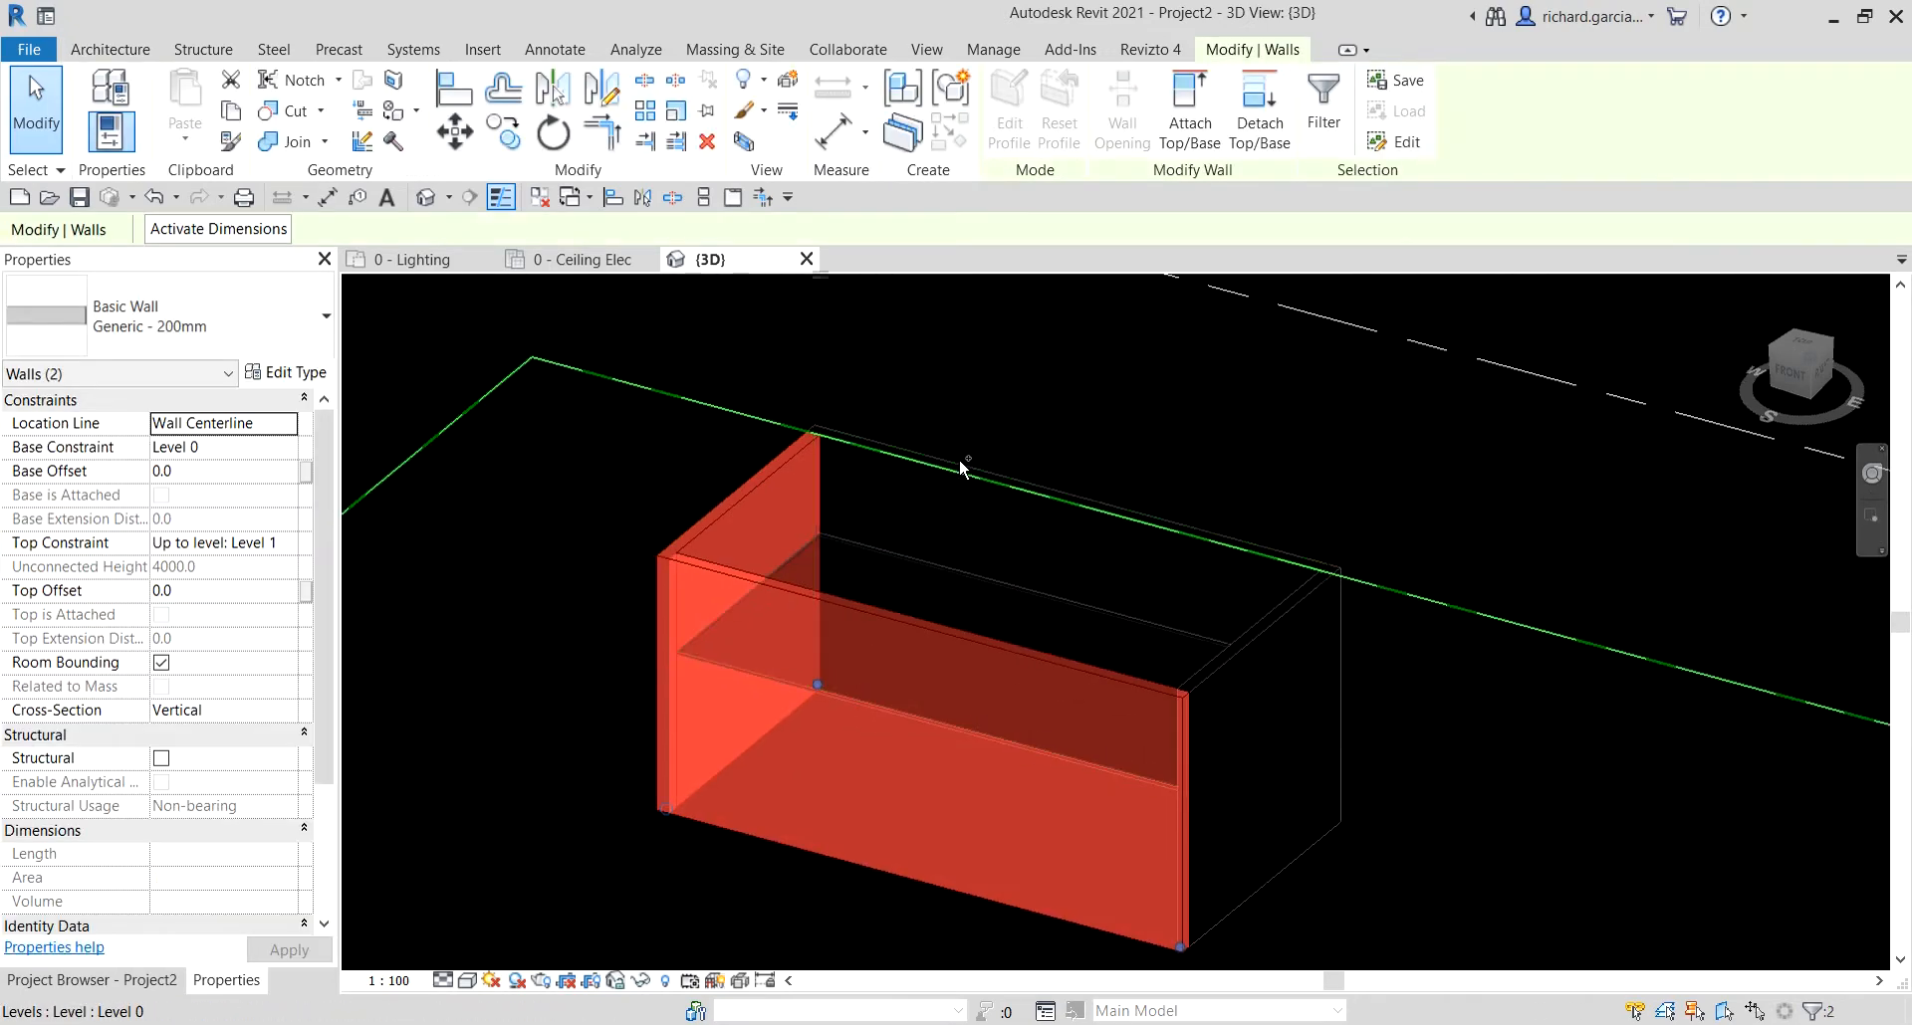
left_click(1245, 632, "ctrl")
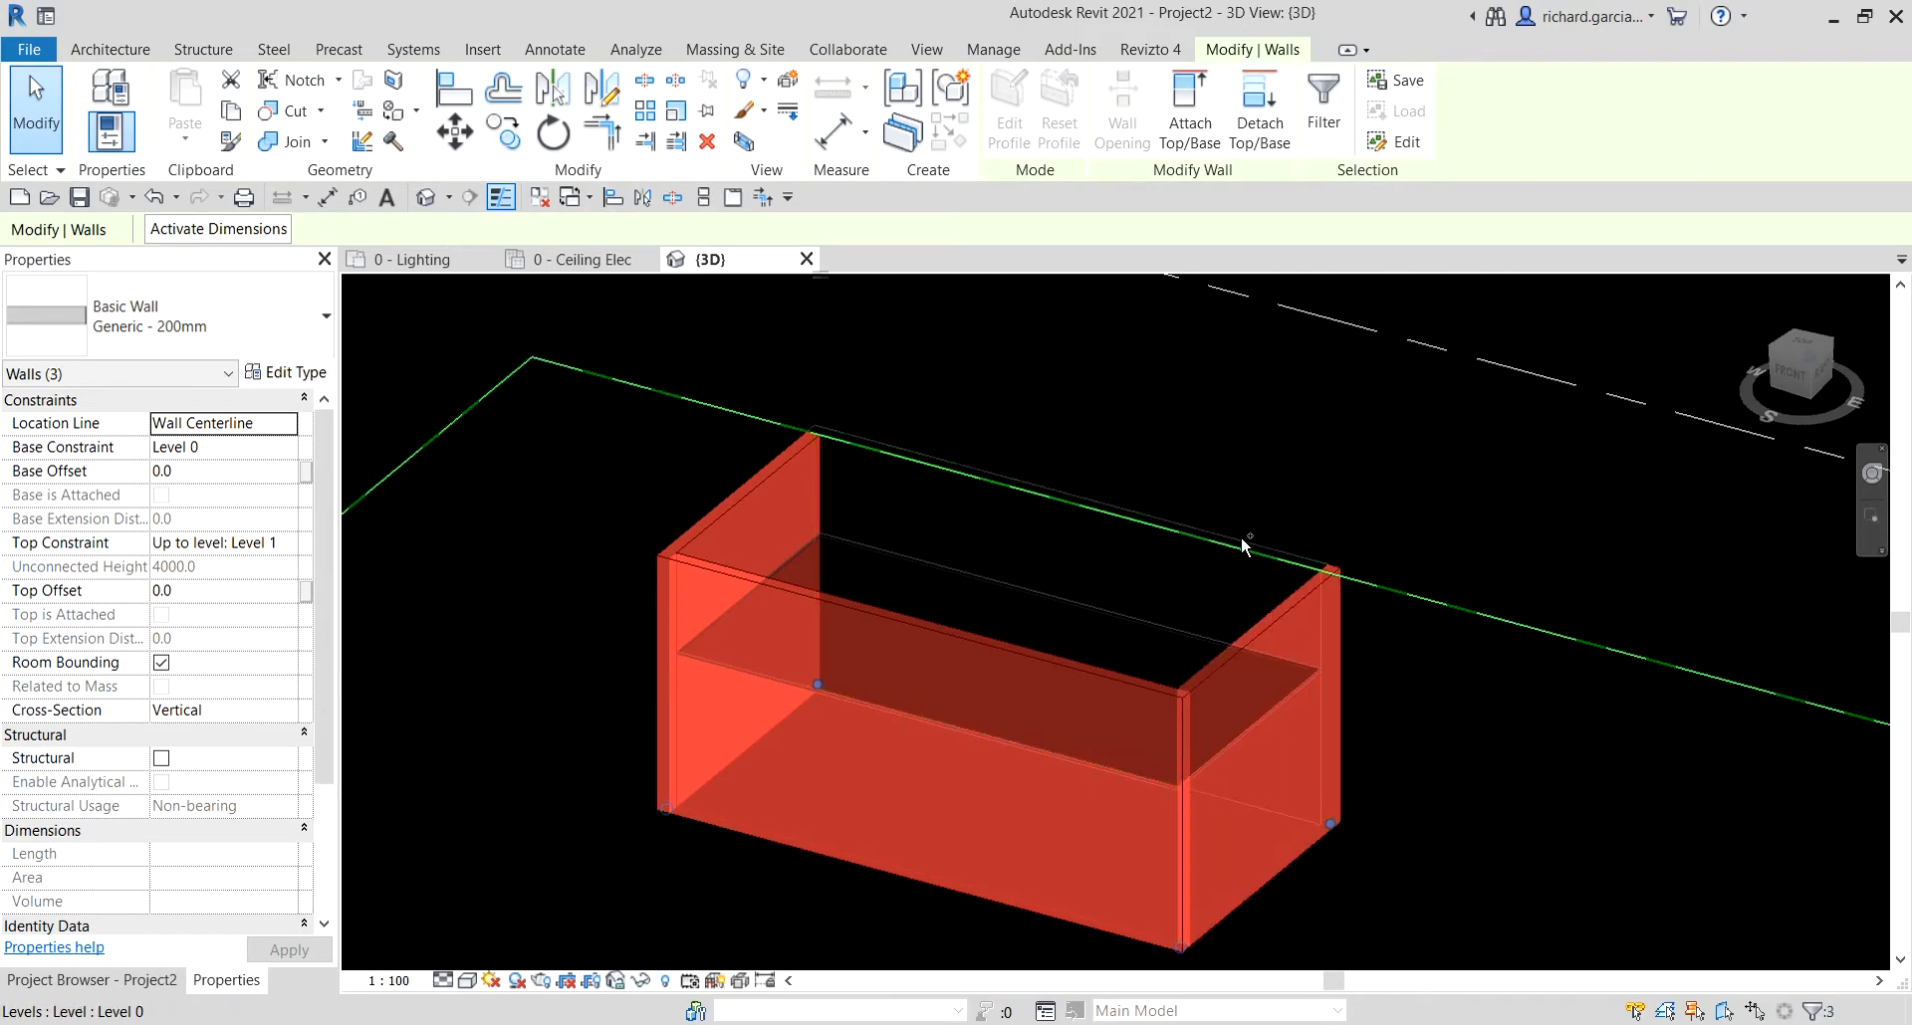
left_click(1241, 529, "ctrl")
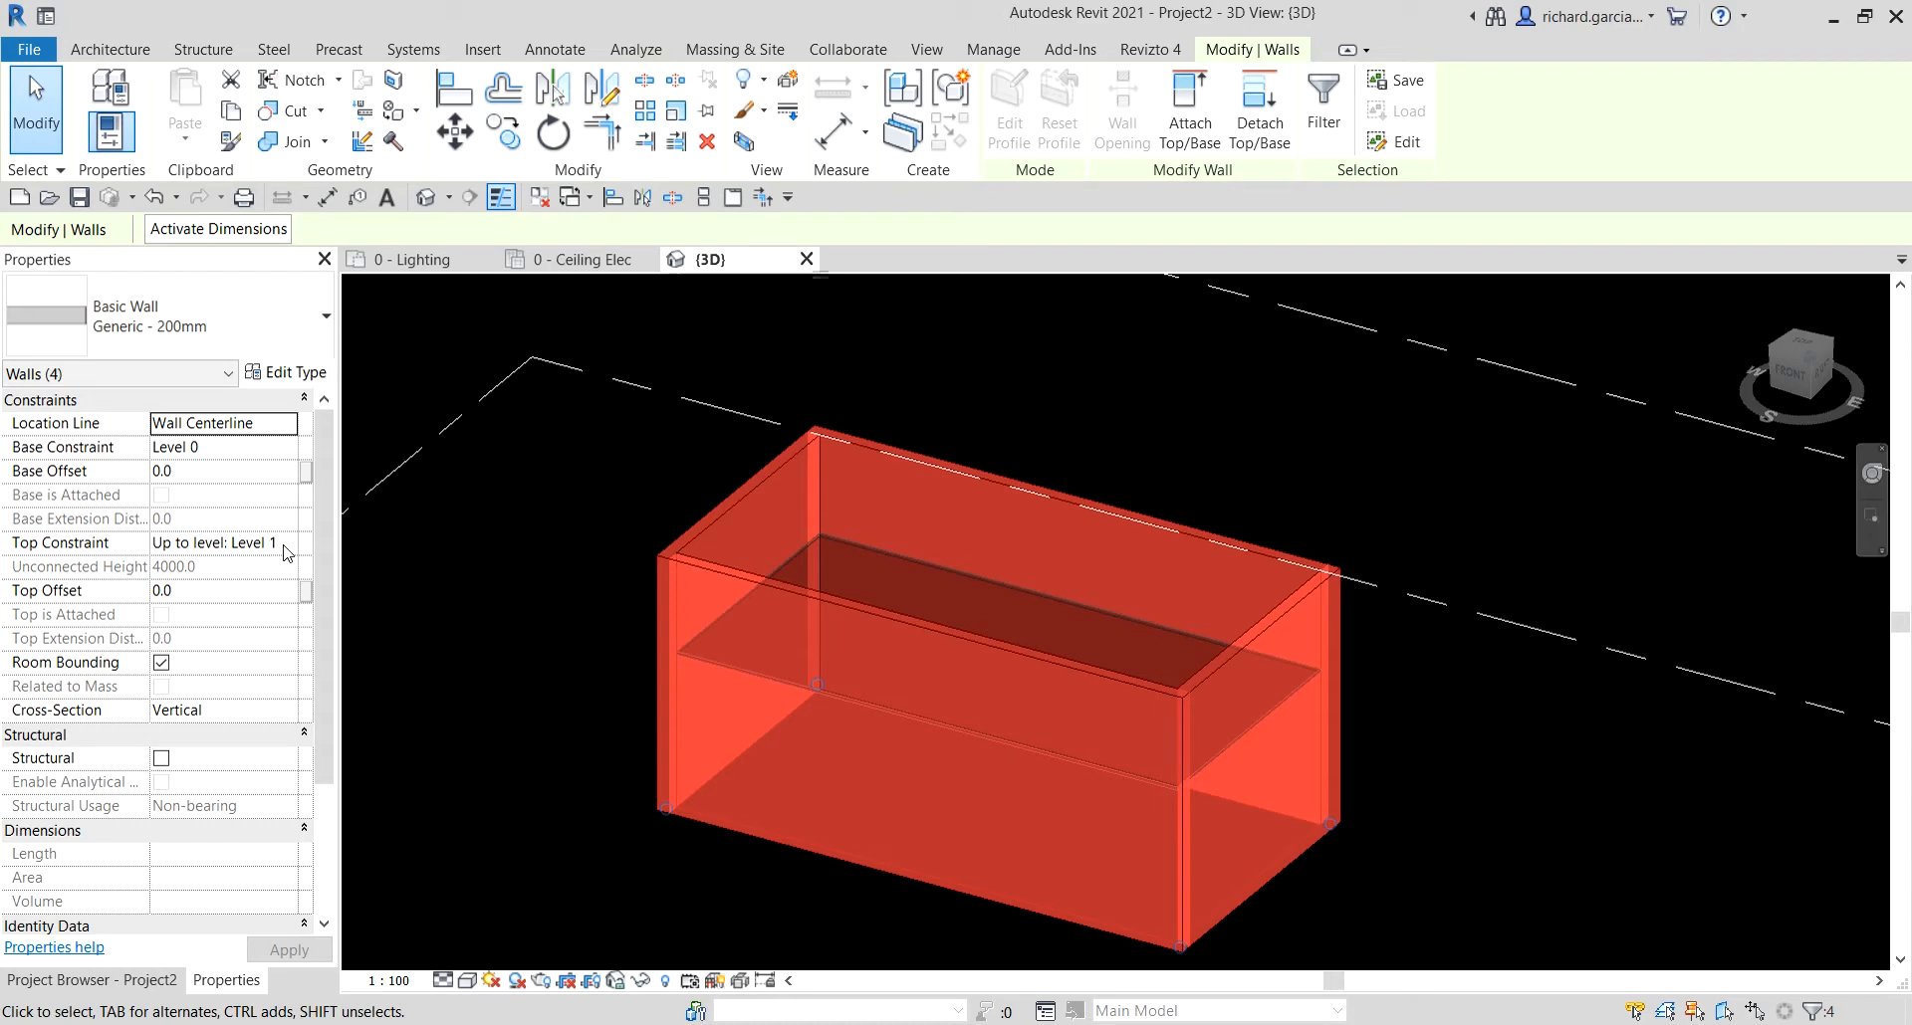
left_click(286, 554)
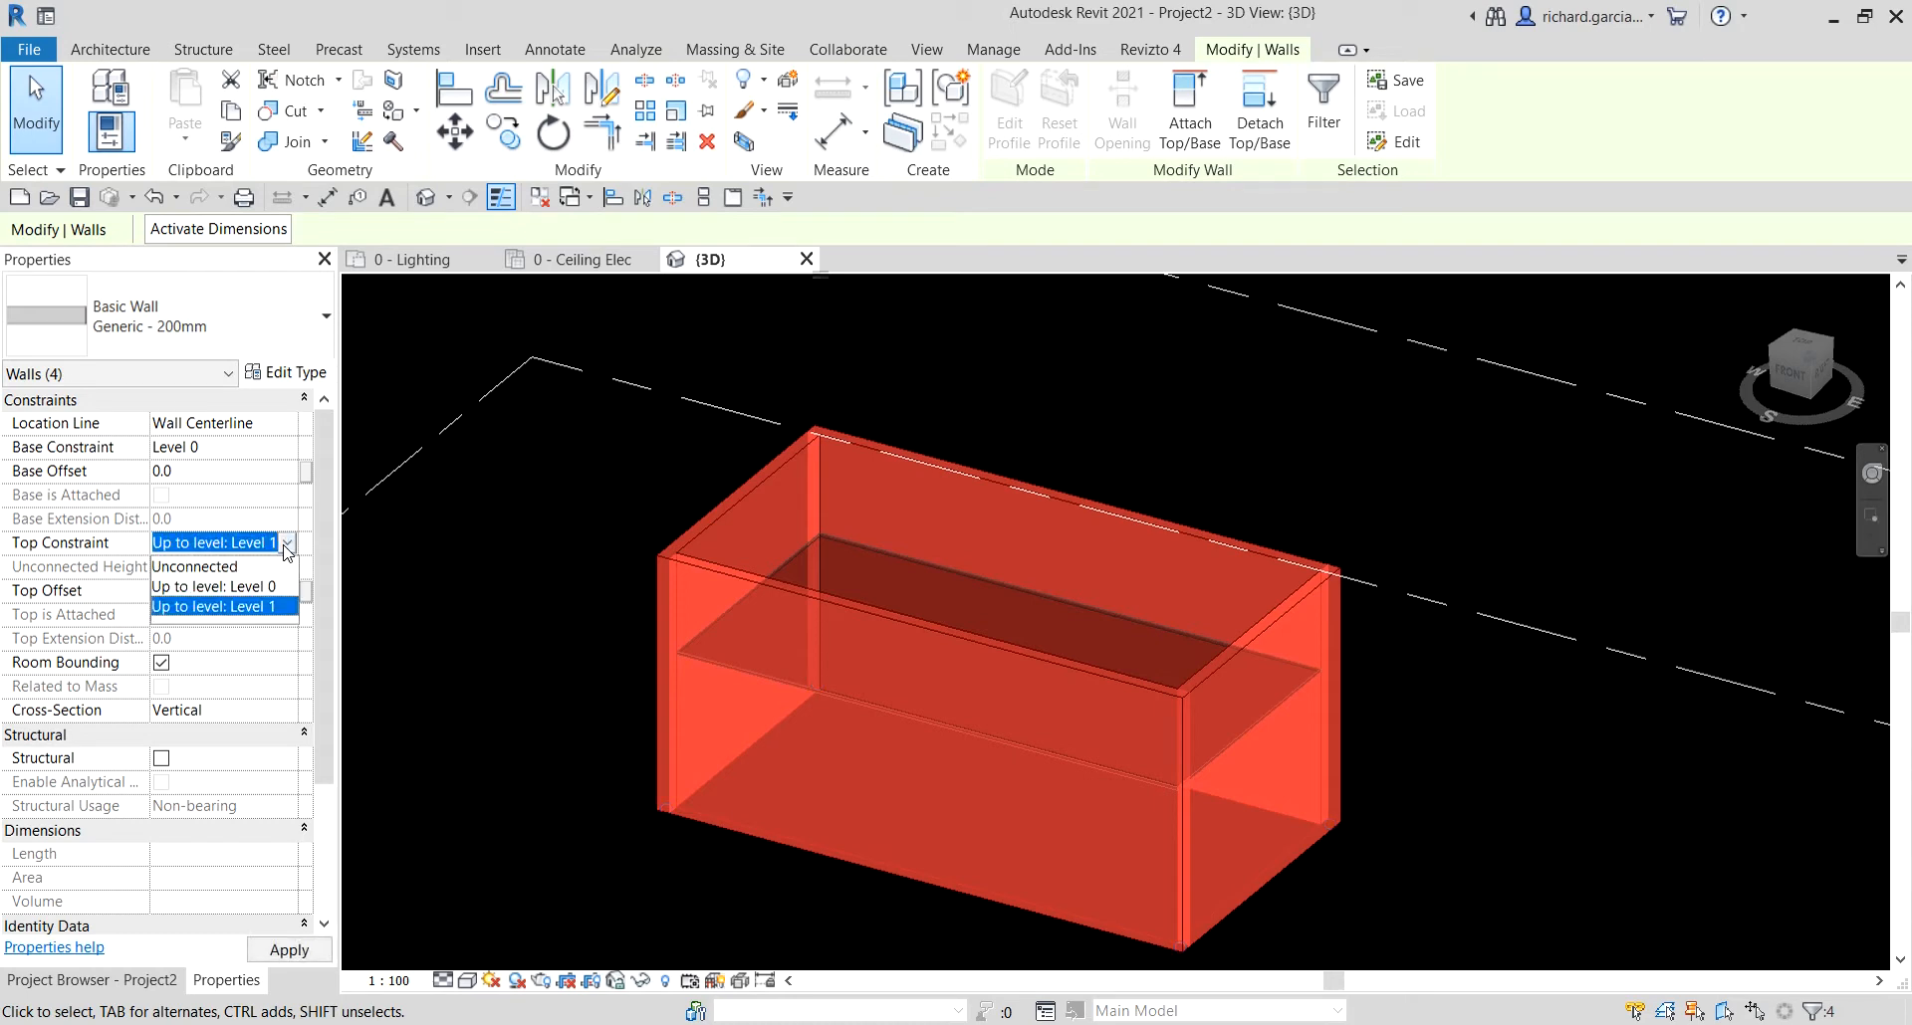
left_click(229, 567)
left_click(214, 572)
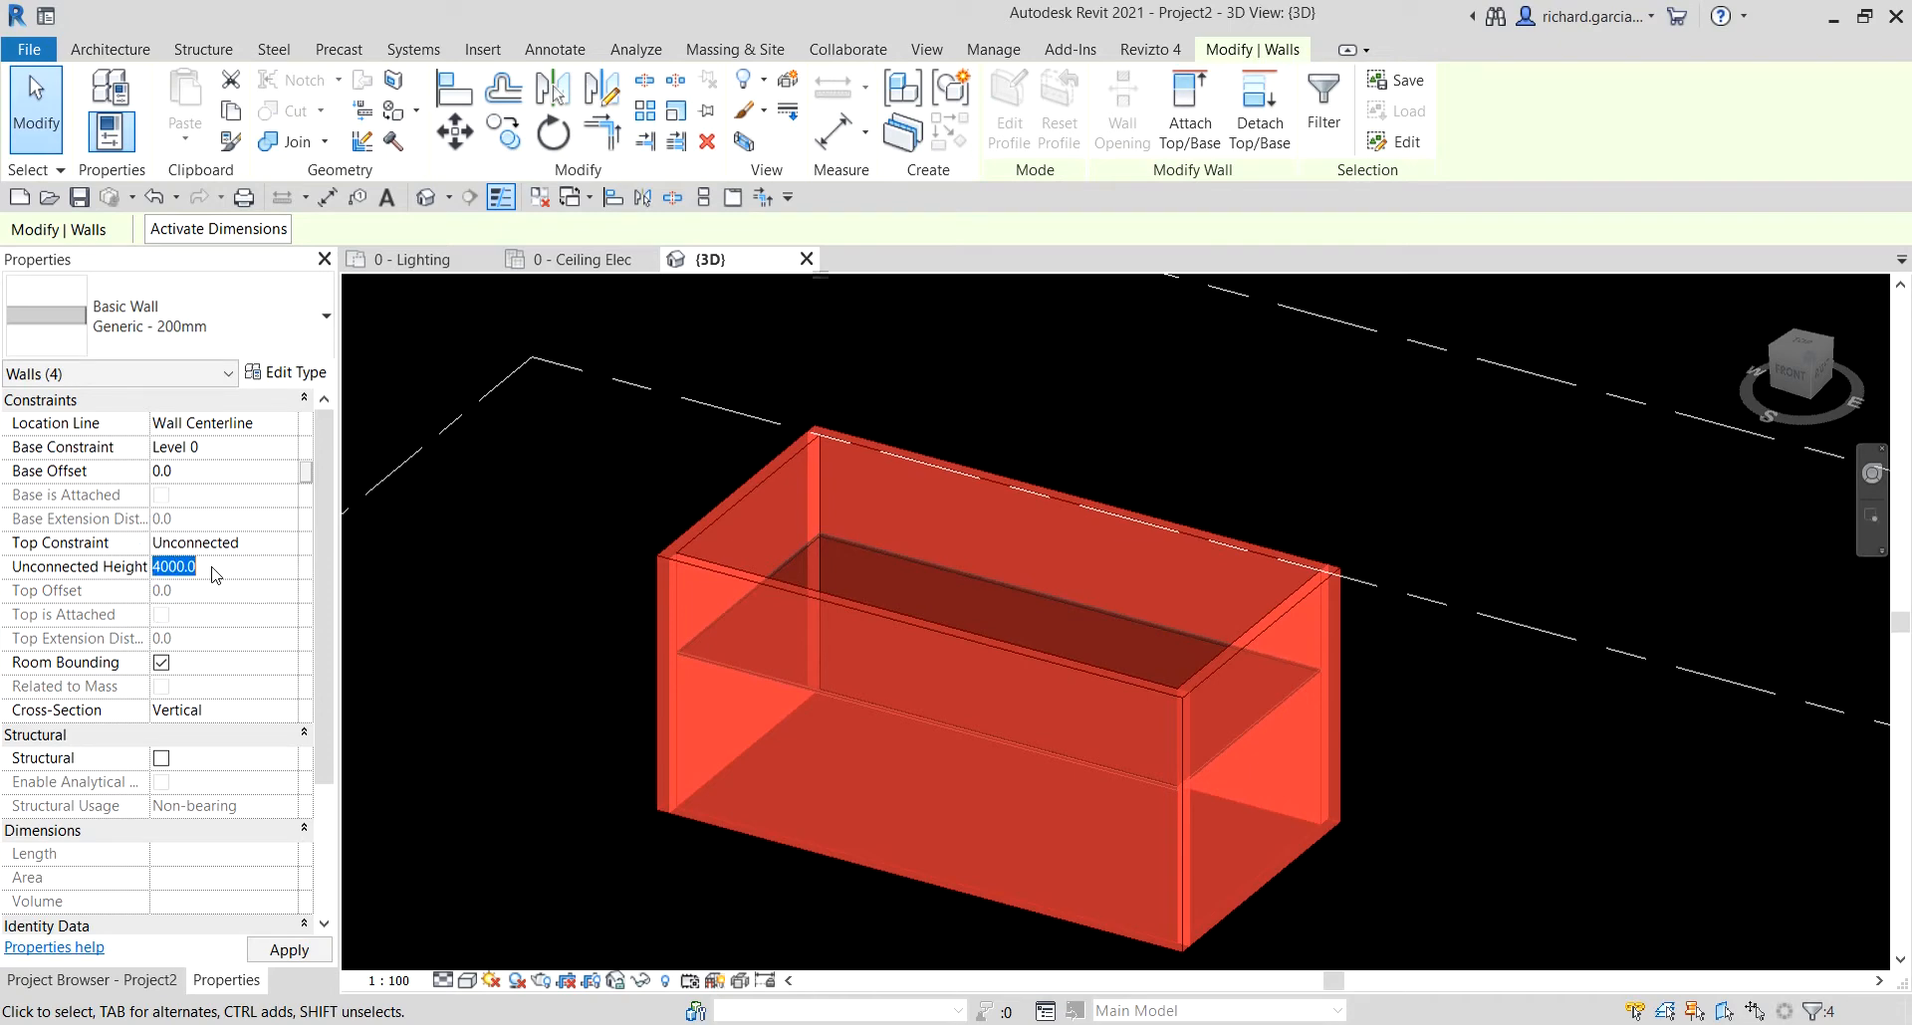
type("30")
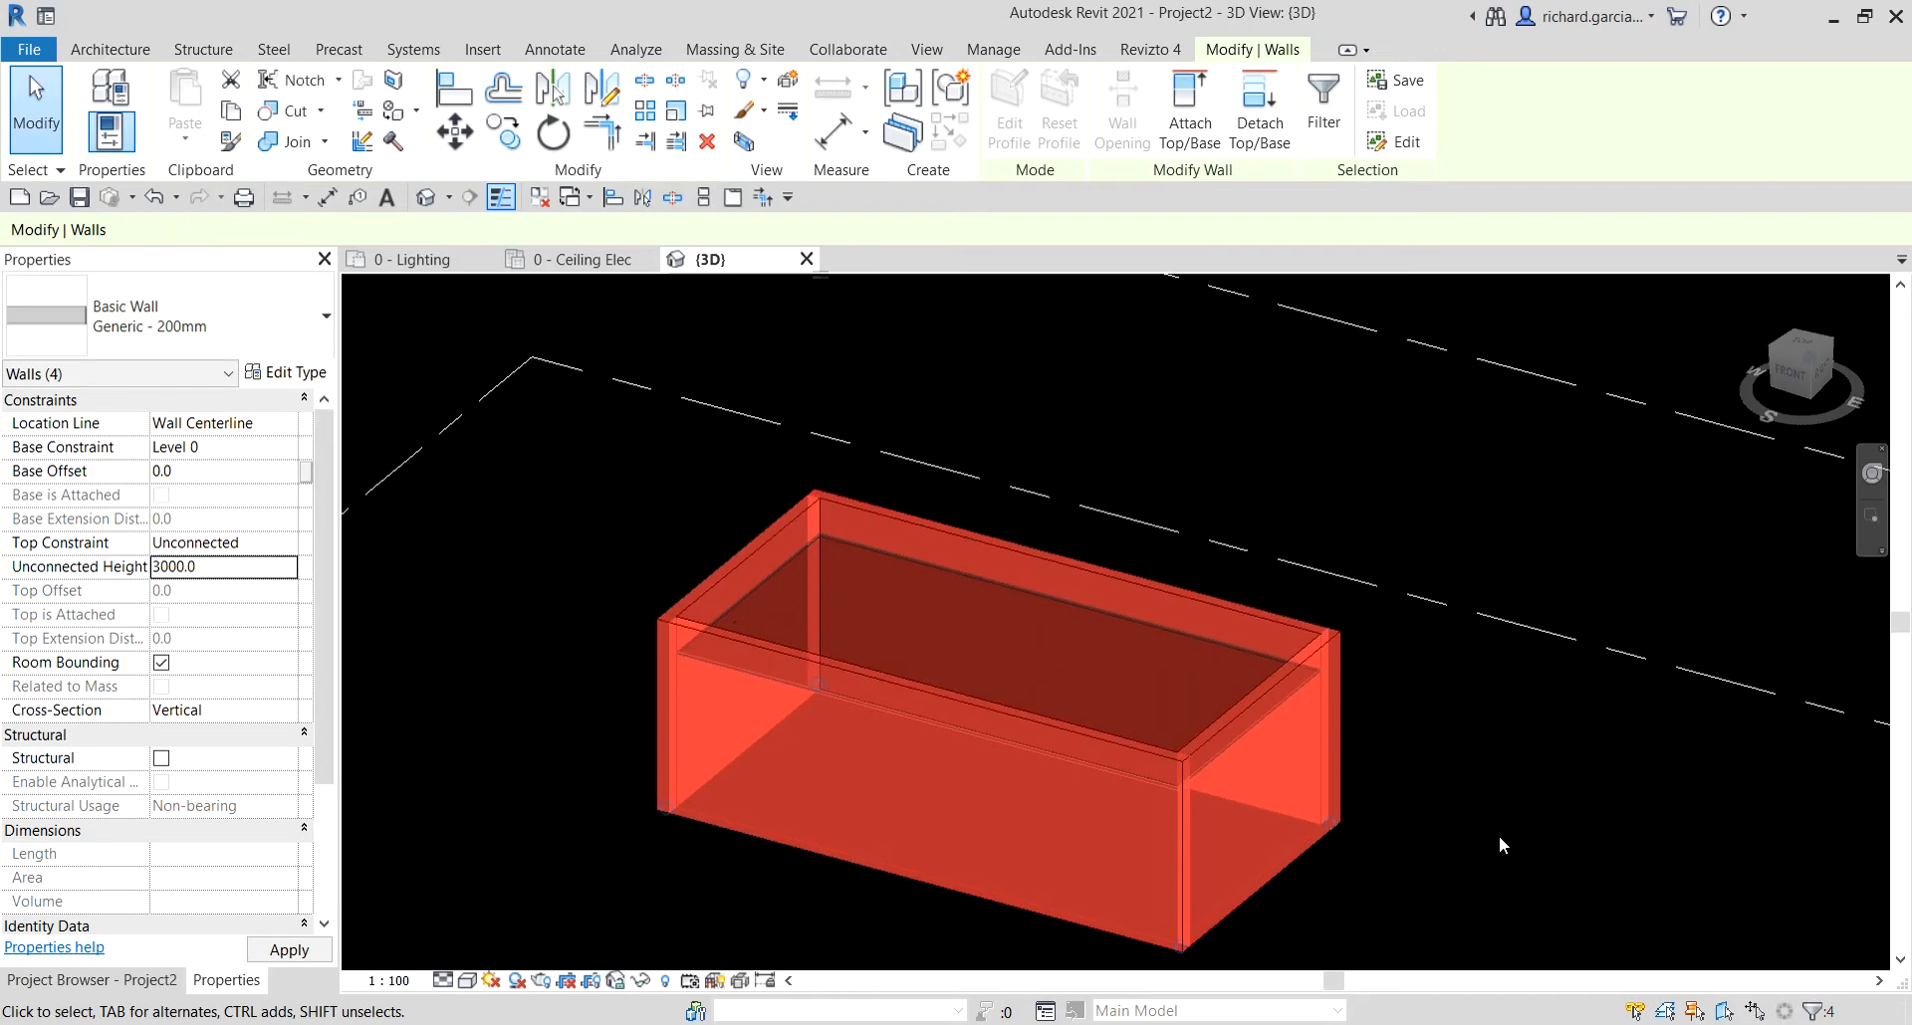
left_click(1561, 778)
- Set the 3D view's discipline to Coordination and view the shaded room and ceiling from different angles
middle_click_drag(876, 655, 882, 623)
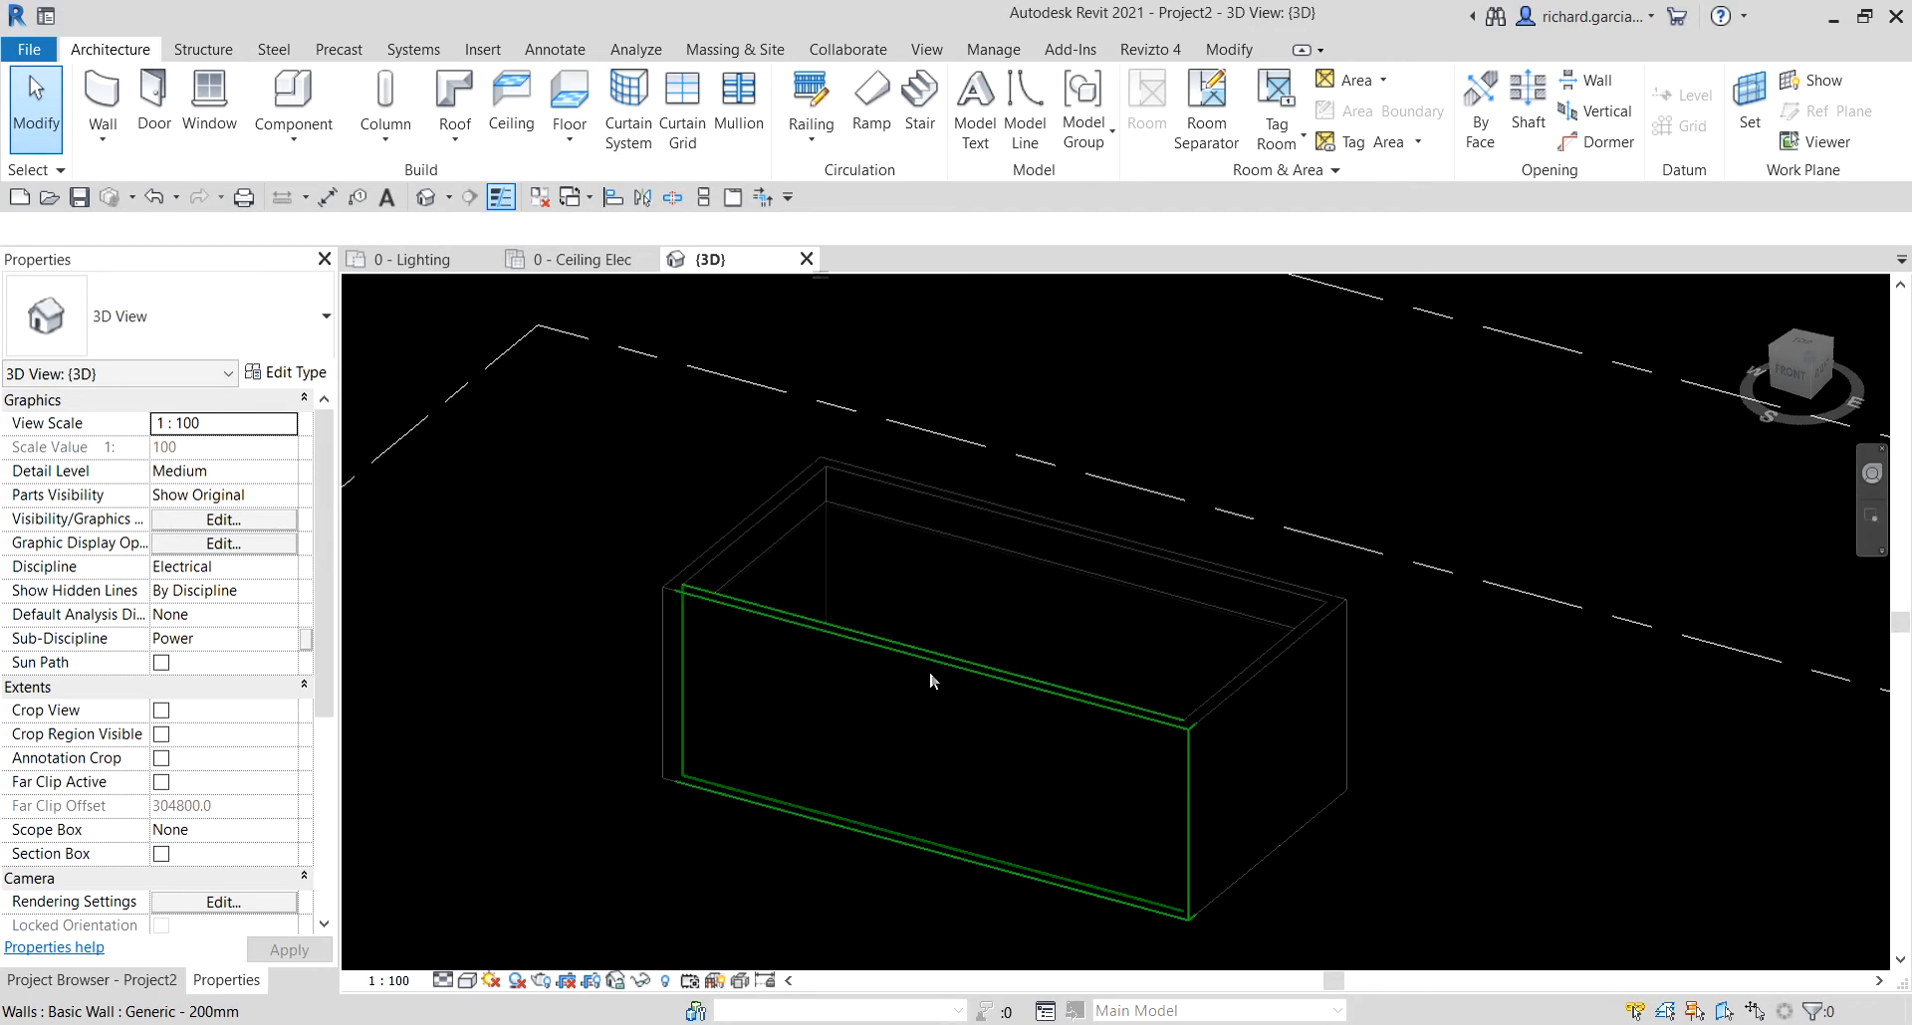
left_click(287, 567)
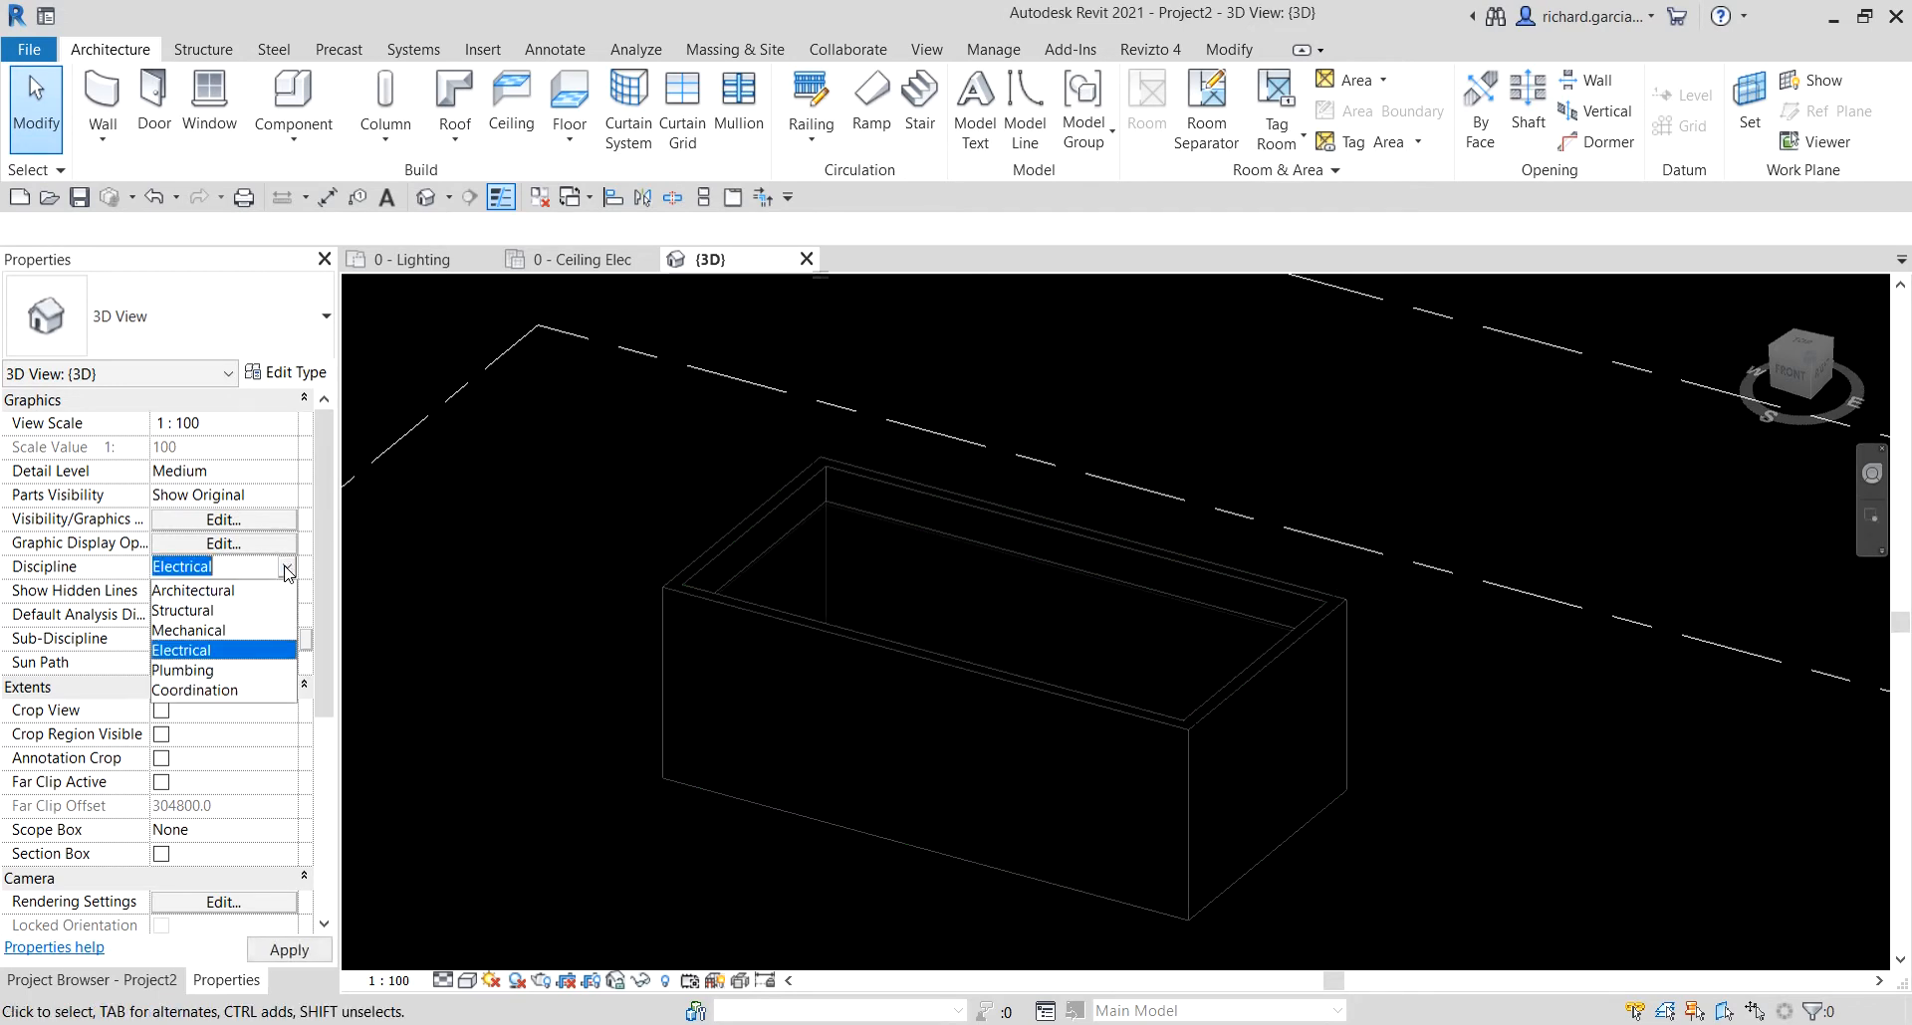
left_click(225, 690)
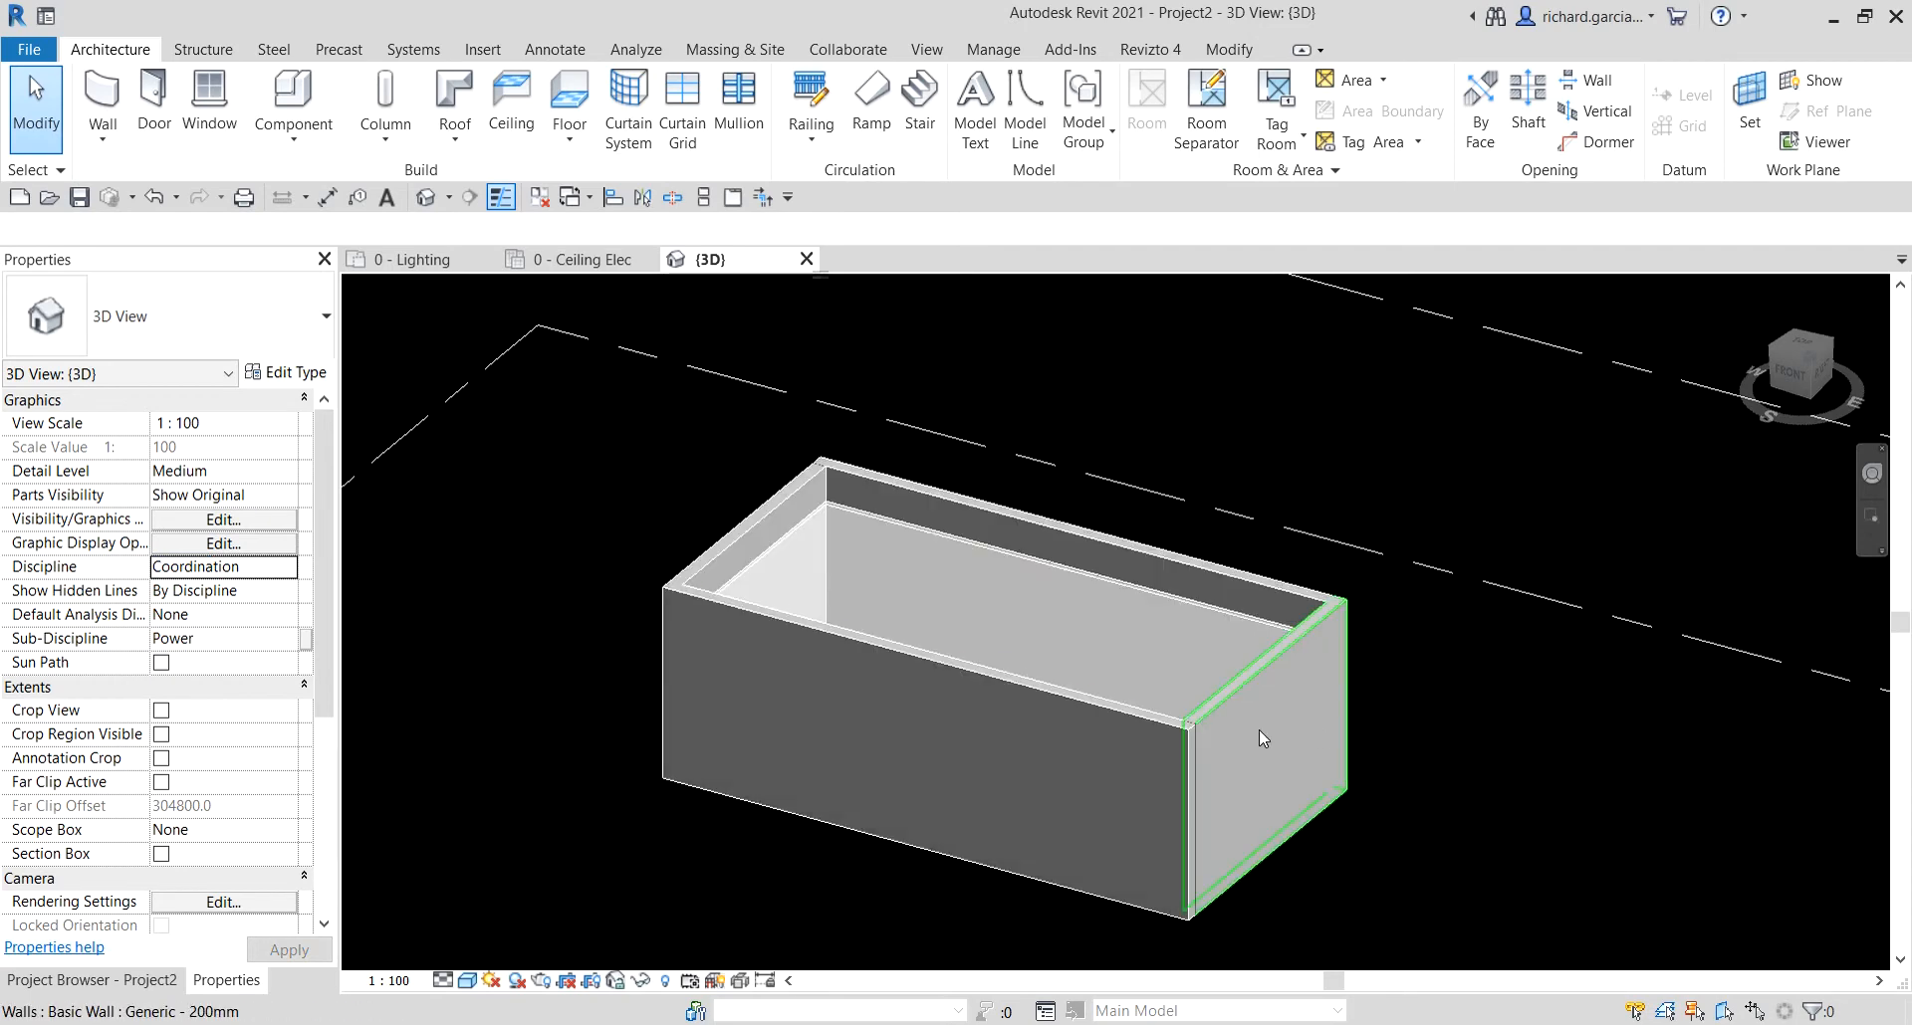
mouse_move(1258, 731)
middle_mouse_down("shift")
mouse_move(1045, 683)
mouse_move(1007, 901)
mouse_move(1234, 680)
middle_mouse_up("shift")
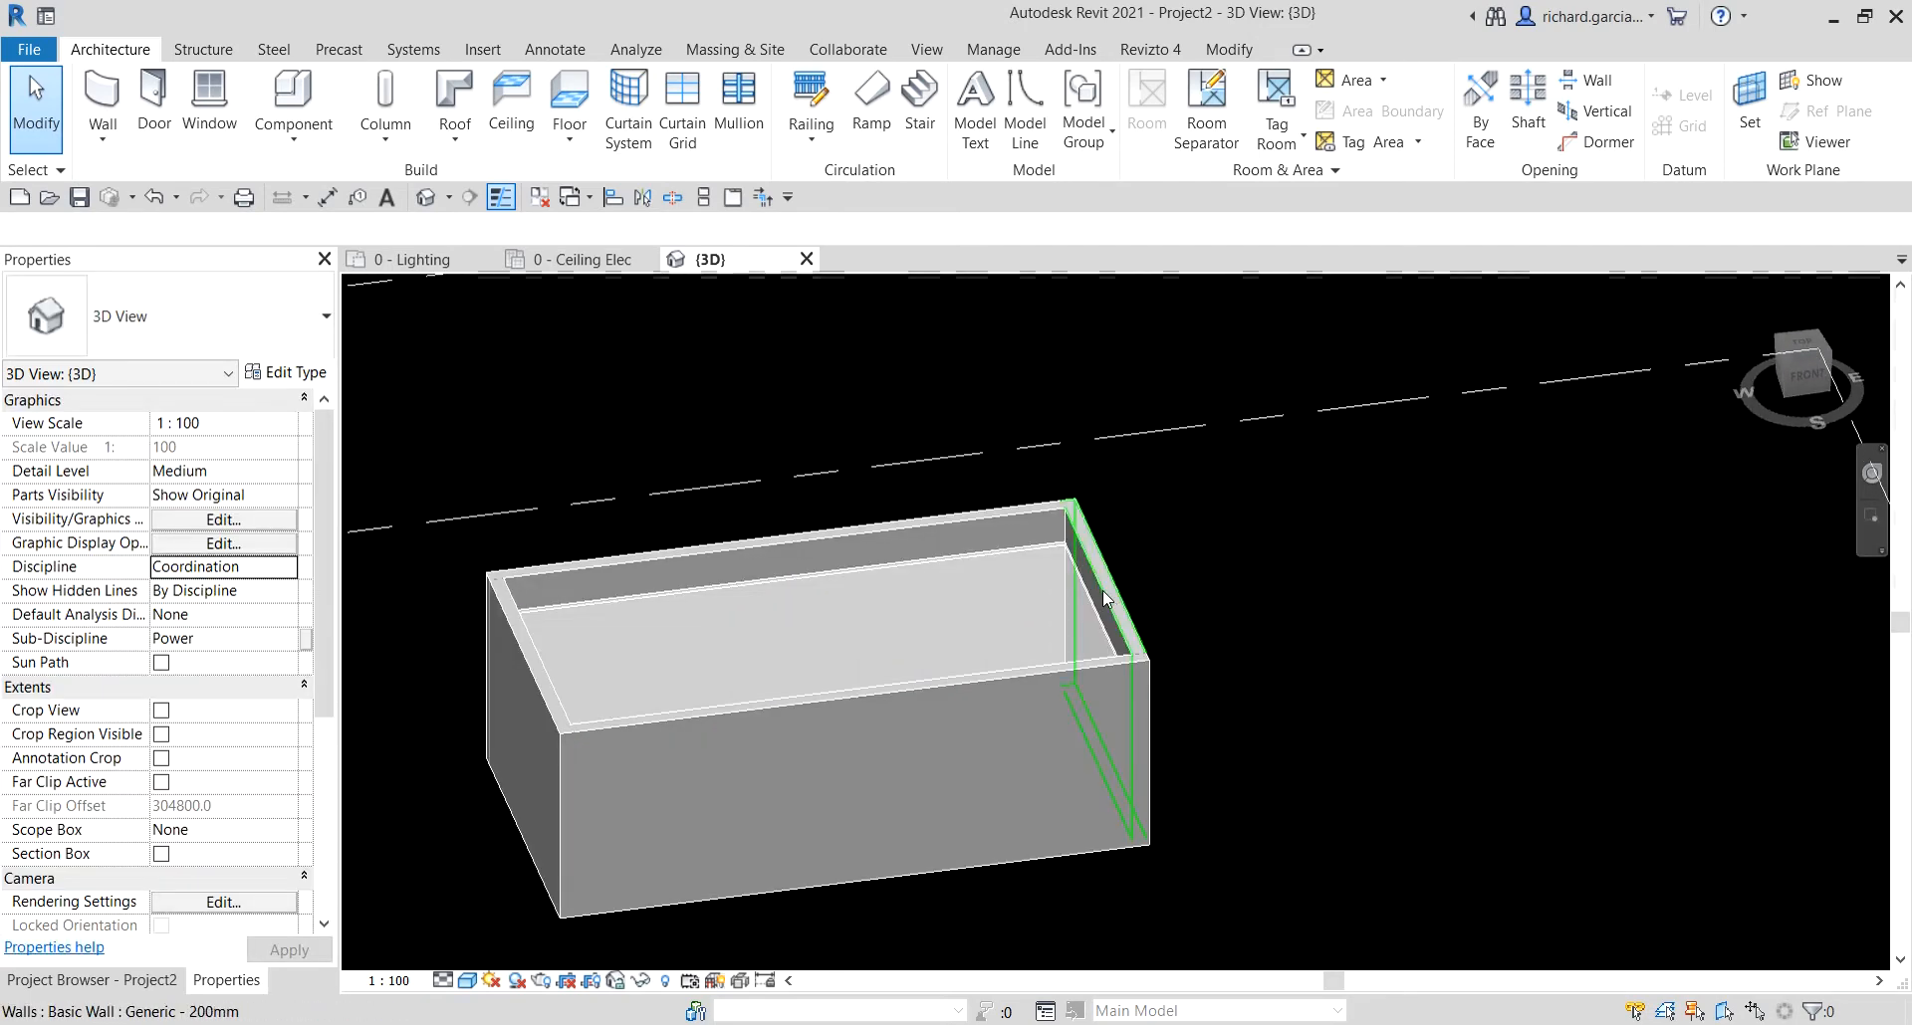
middle_click_drag(1090, 643, 901, 674, "shift")
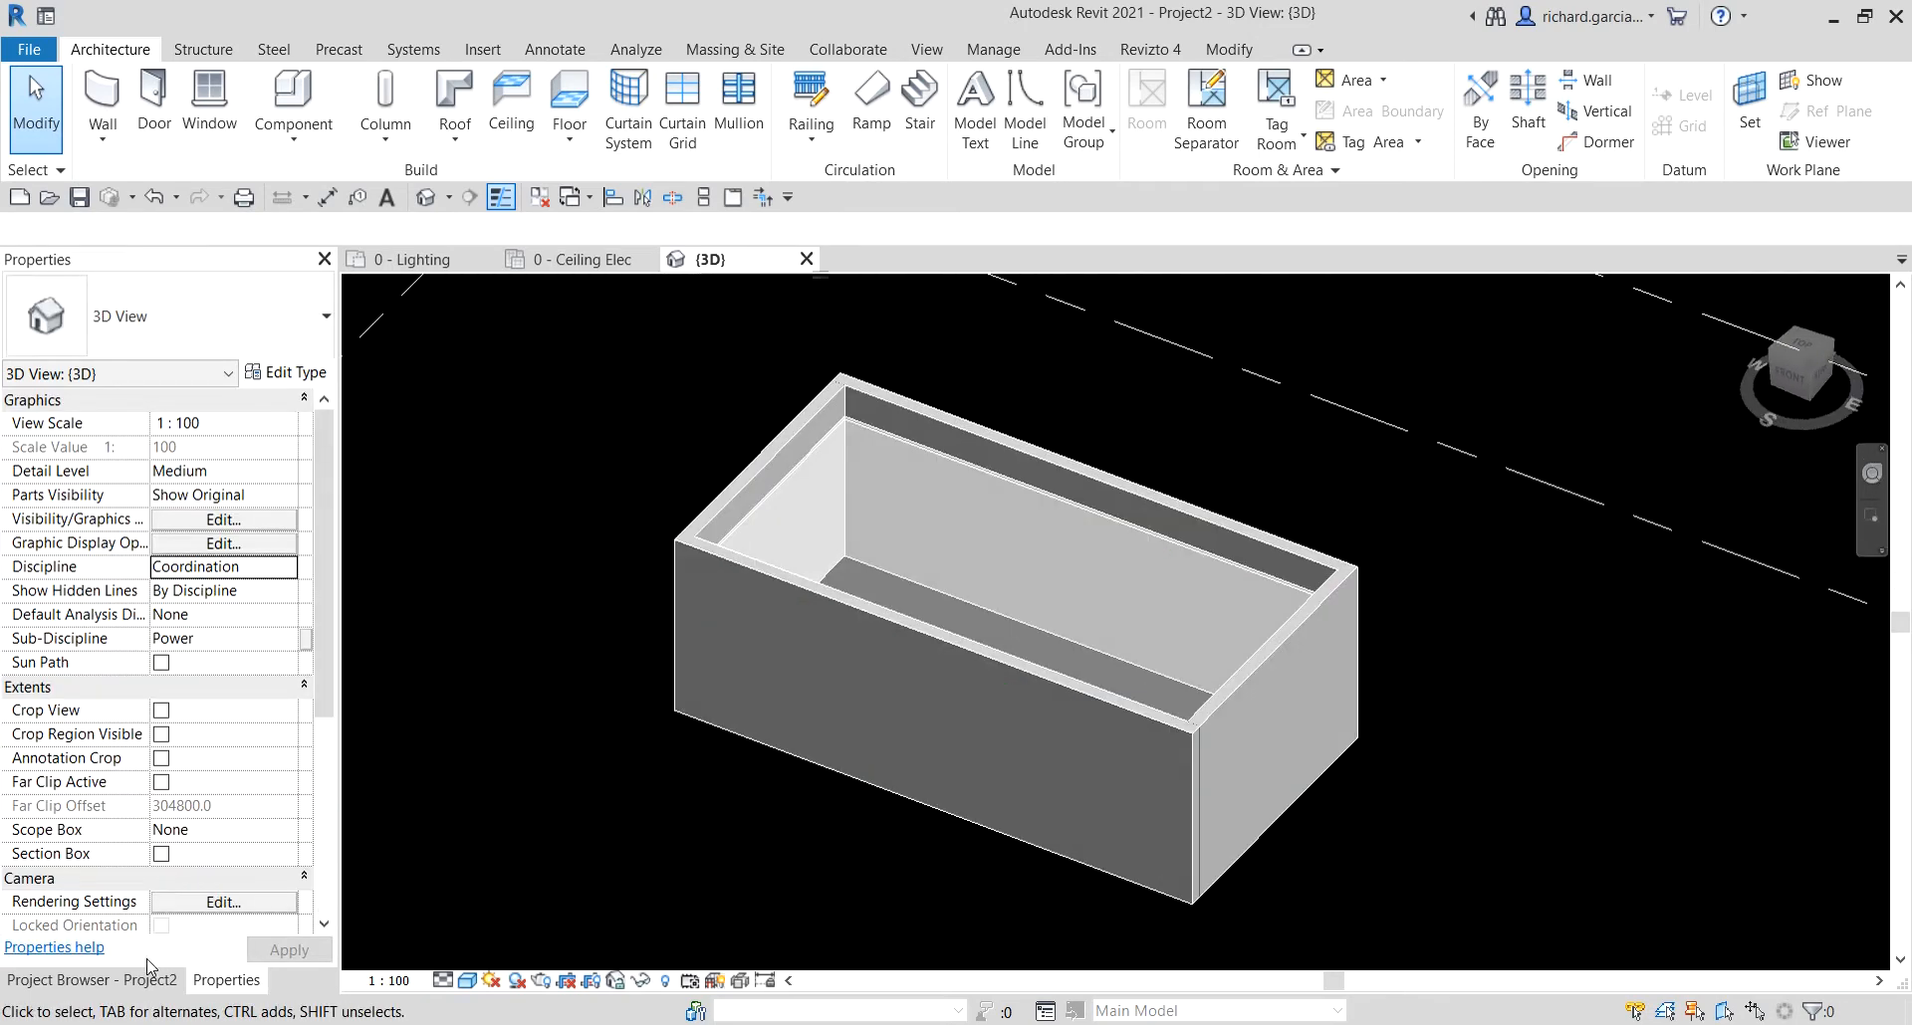
- In the 0 - Ceiling Elec plan, start placing a Plain Recessed Lighting Fixture of type 600x1200 - 230 with face placement
left_click(563, 263)
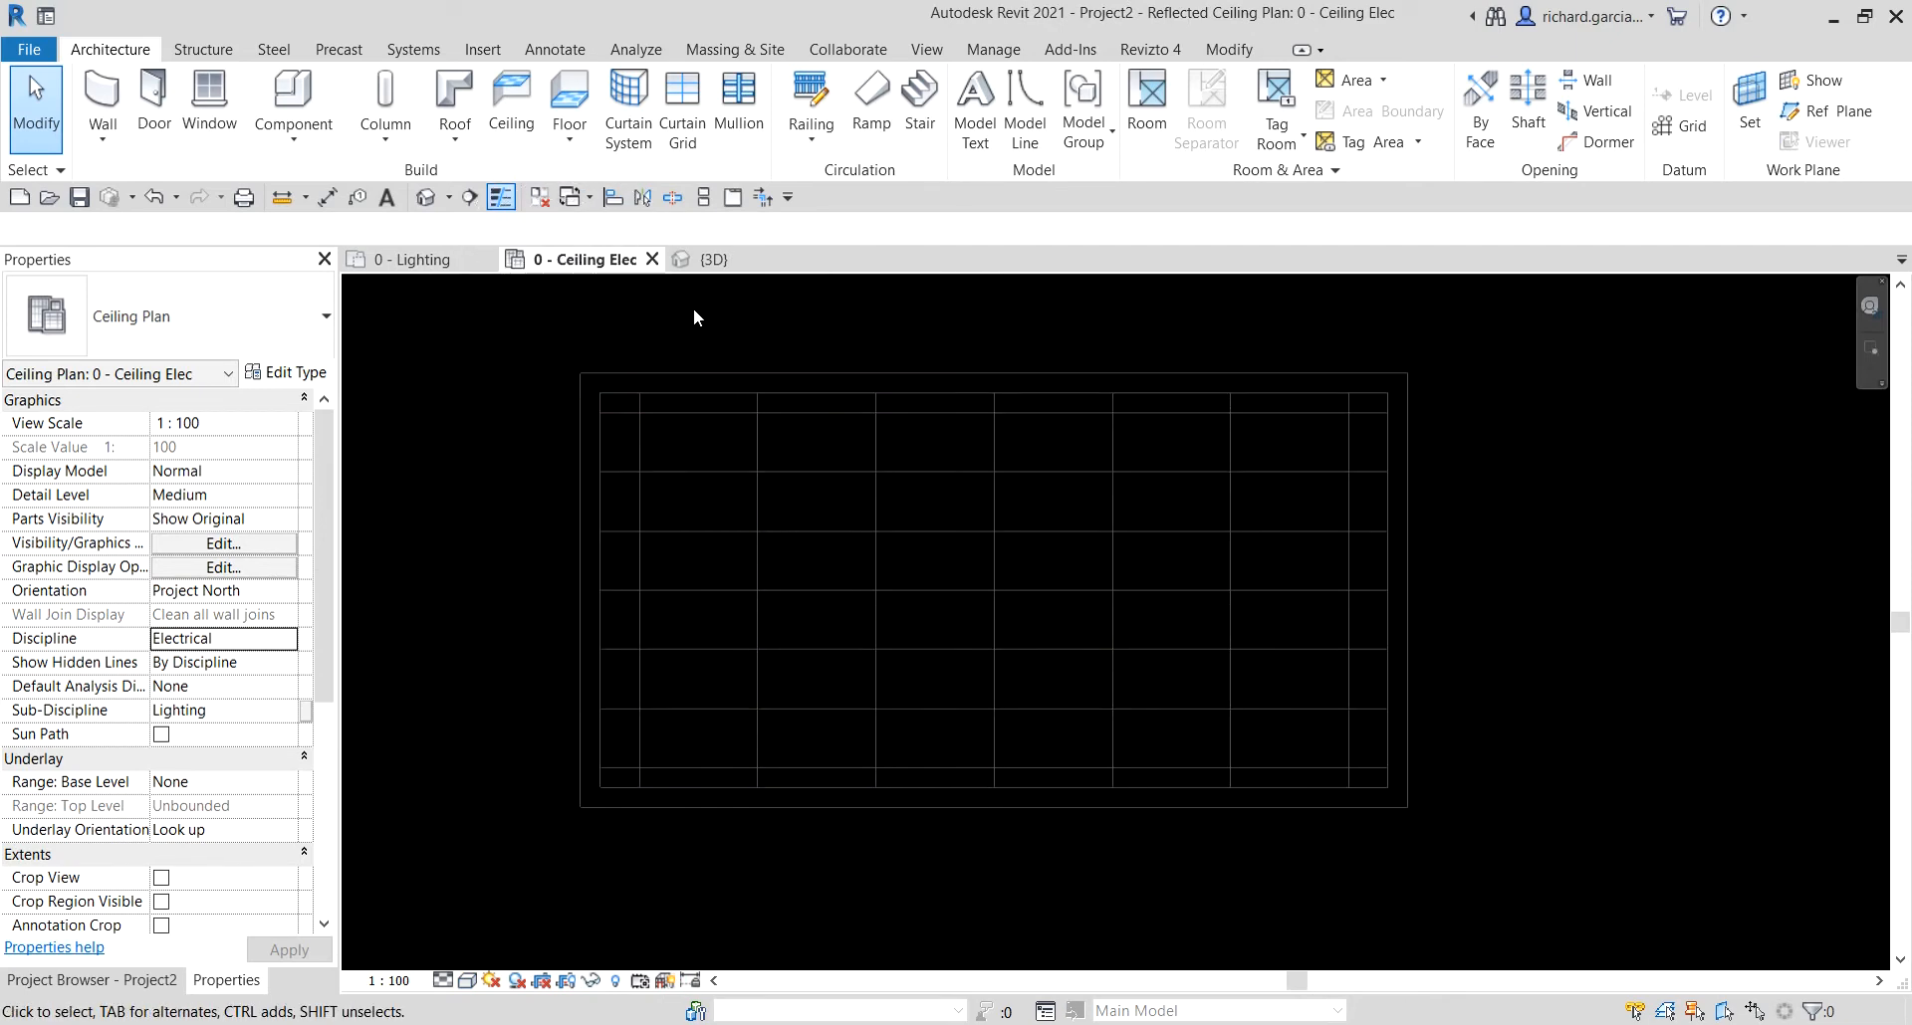
left_click(419, 51)
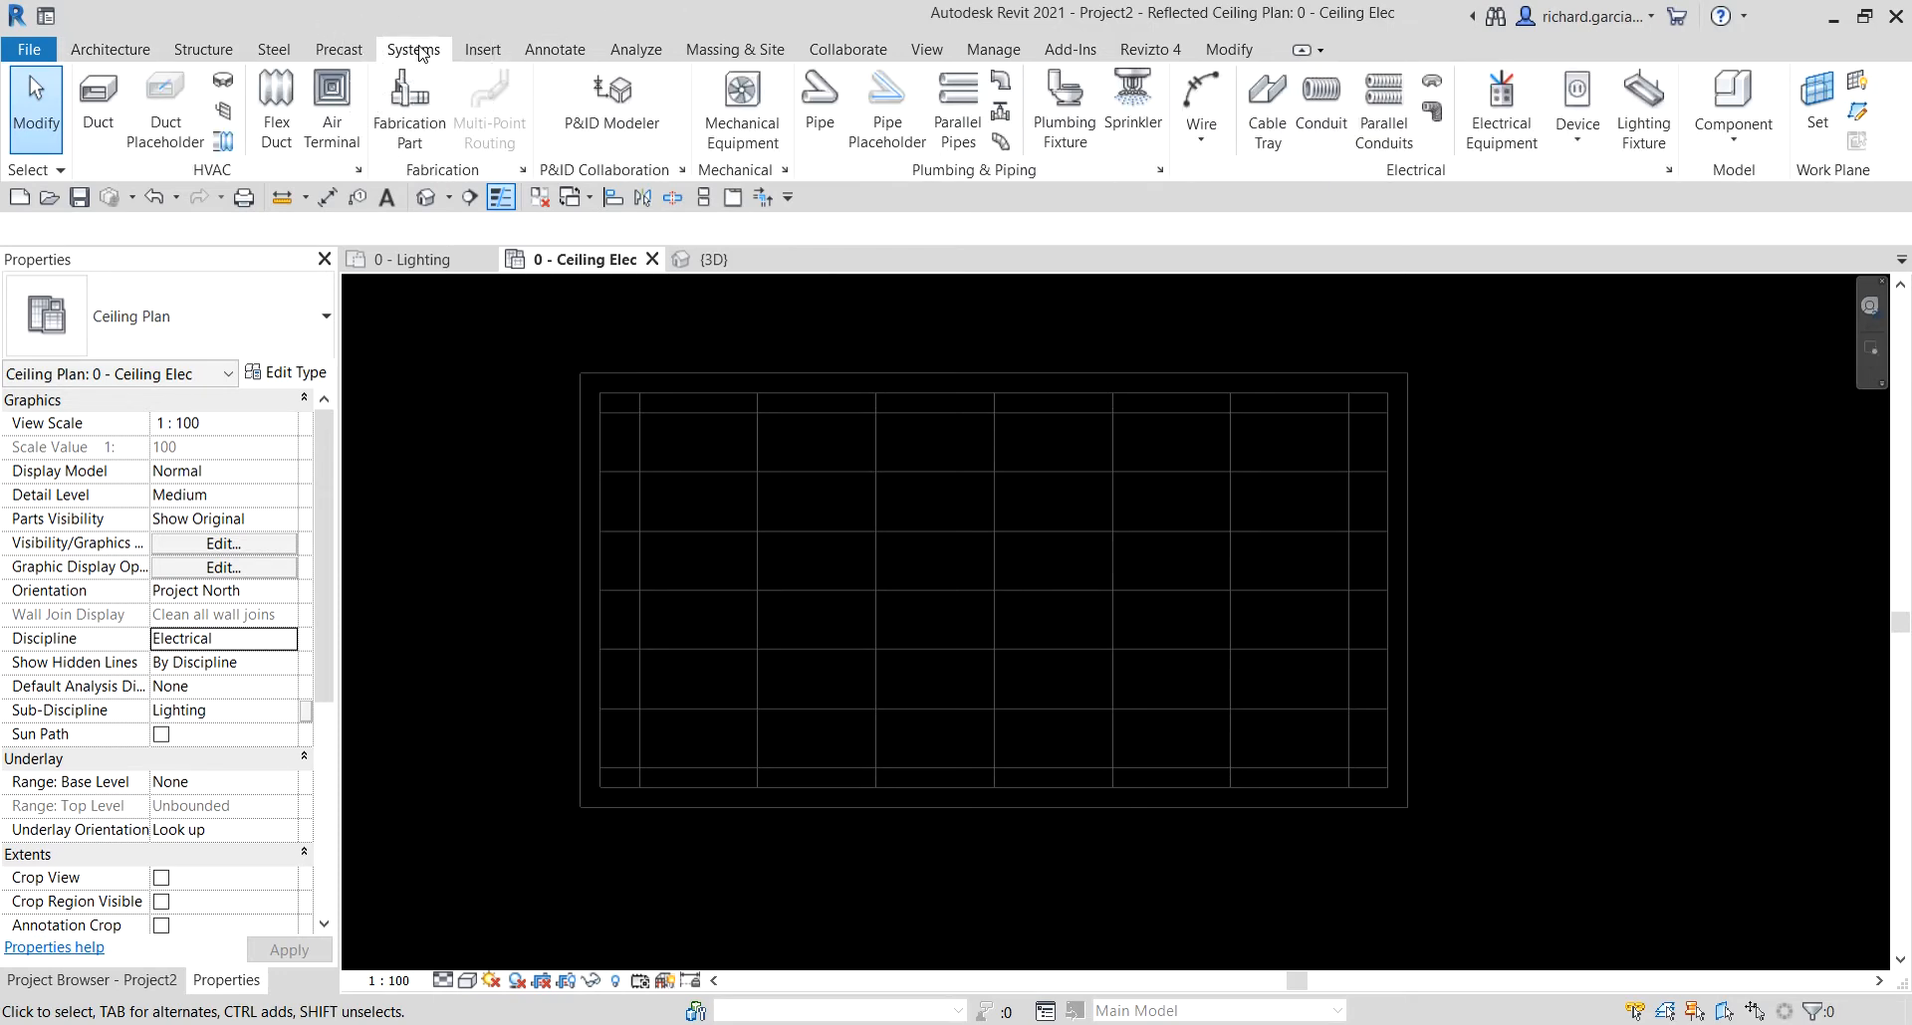
left_click(1654, 132)
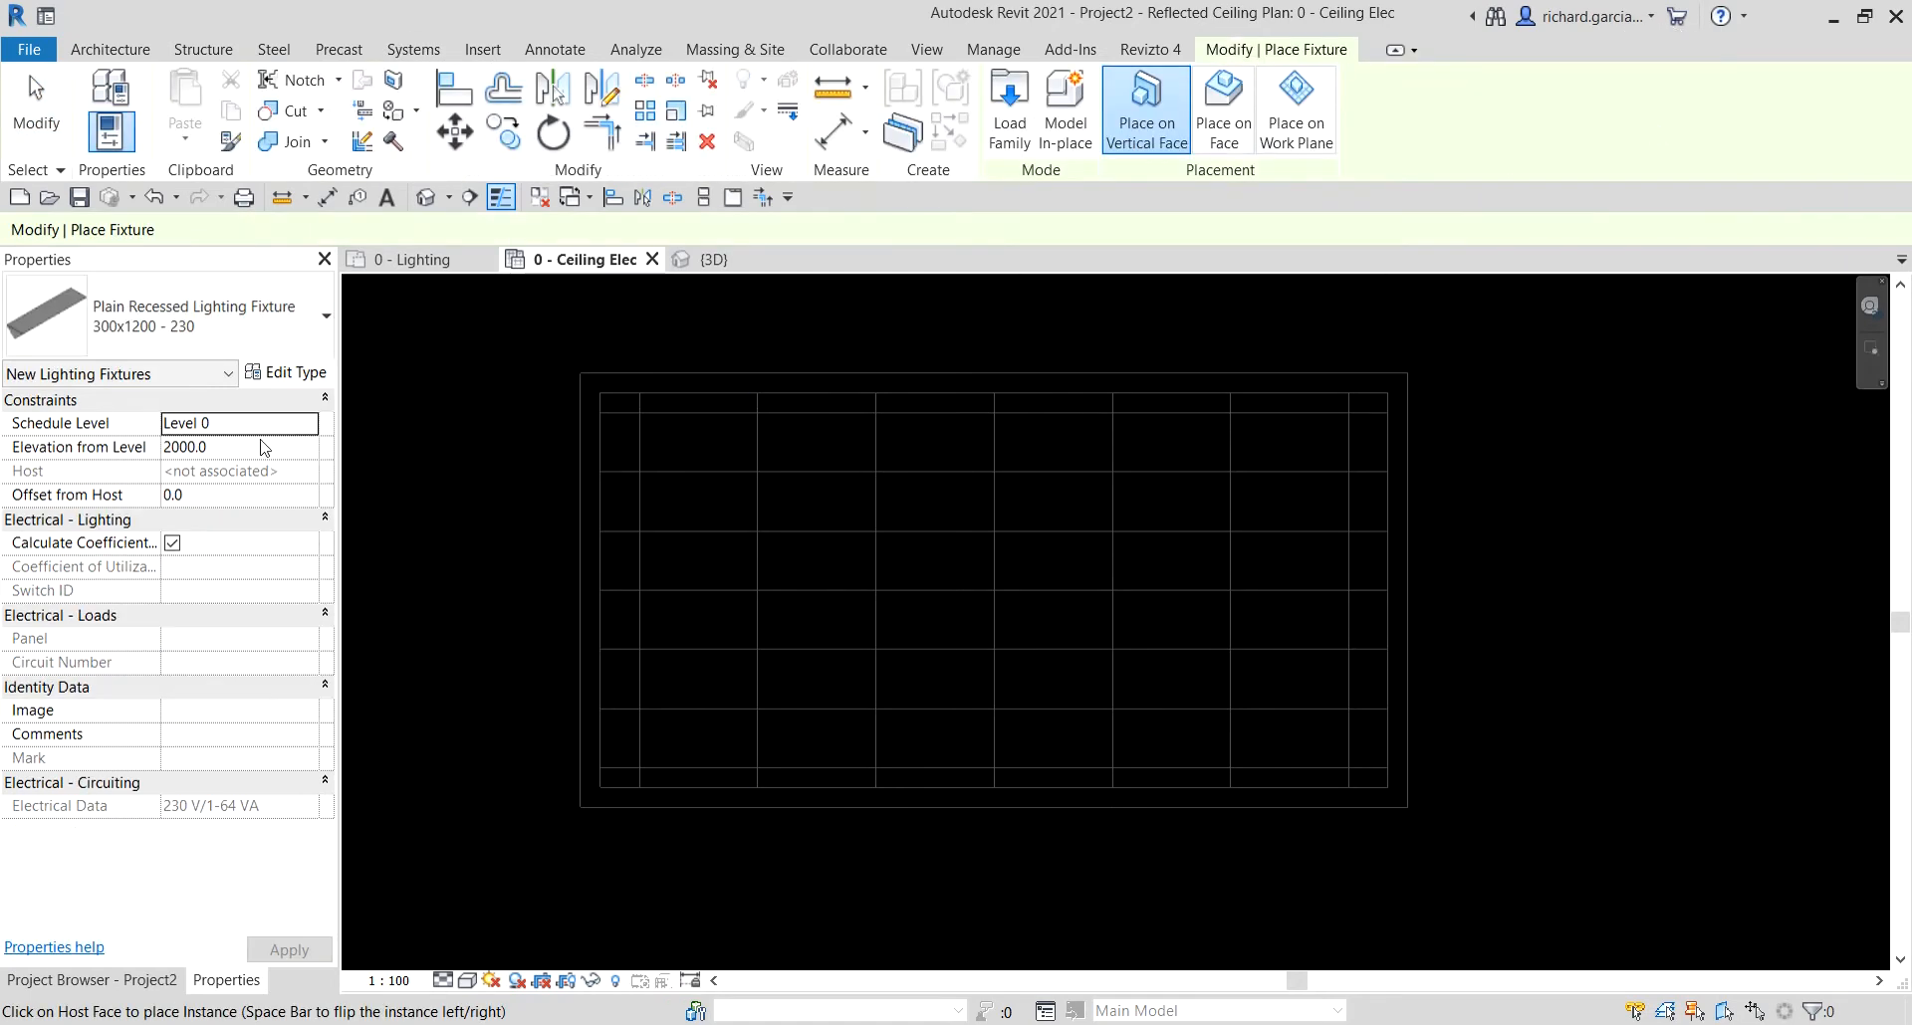
left_click(190, 328)
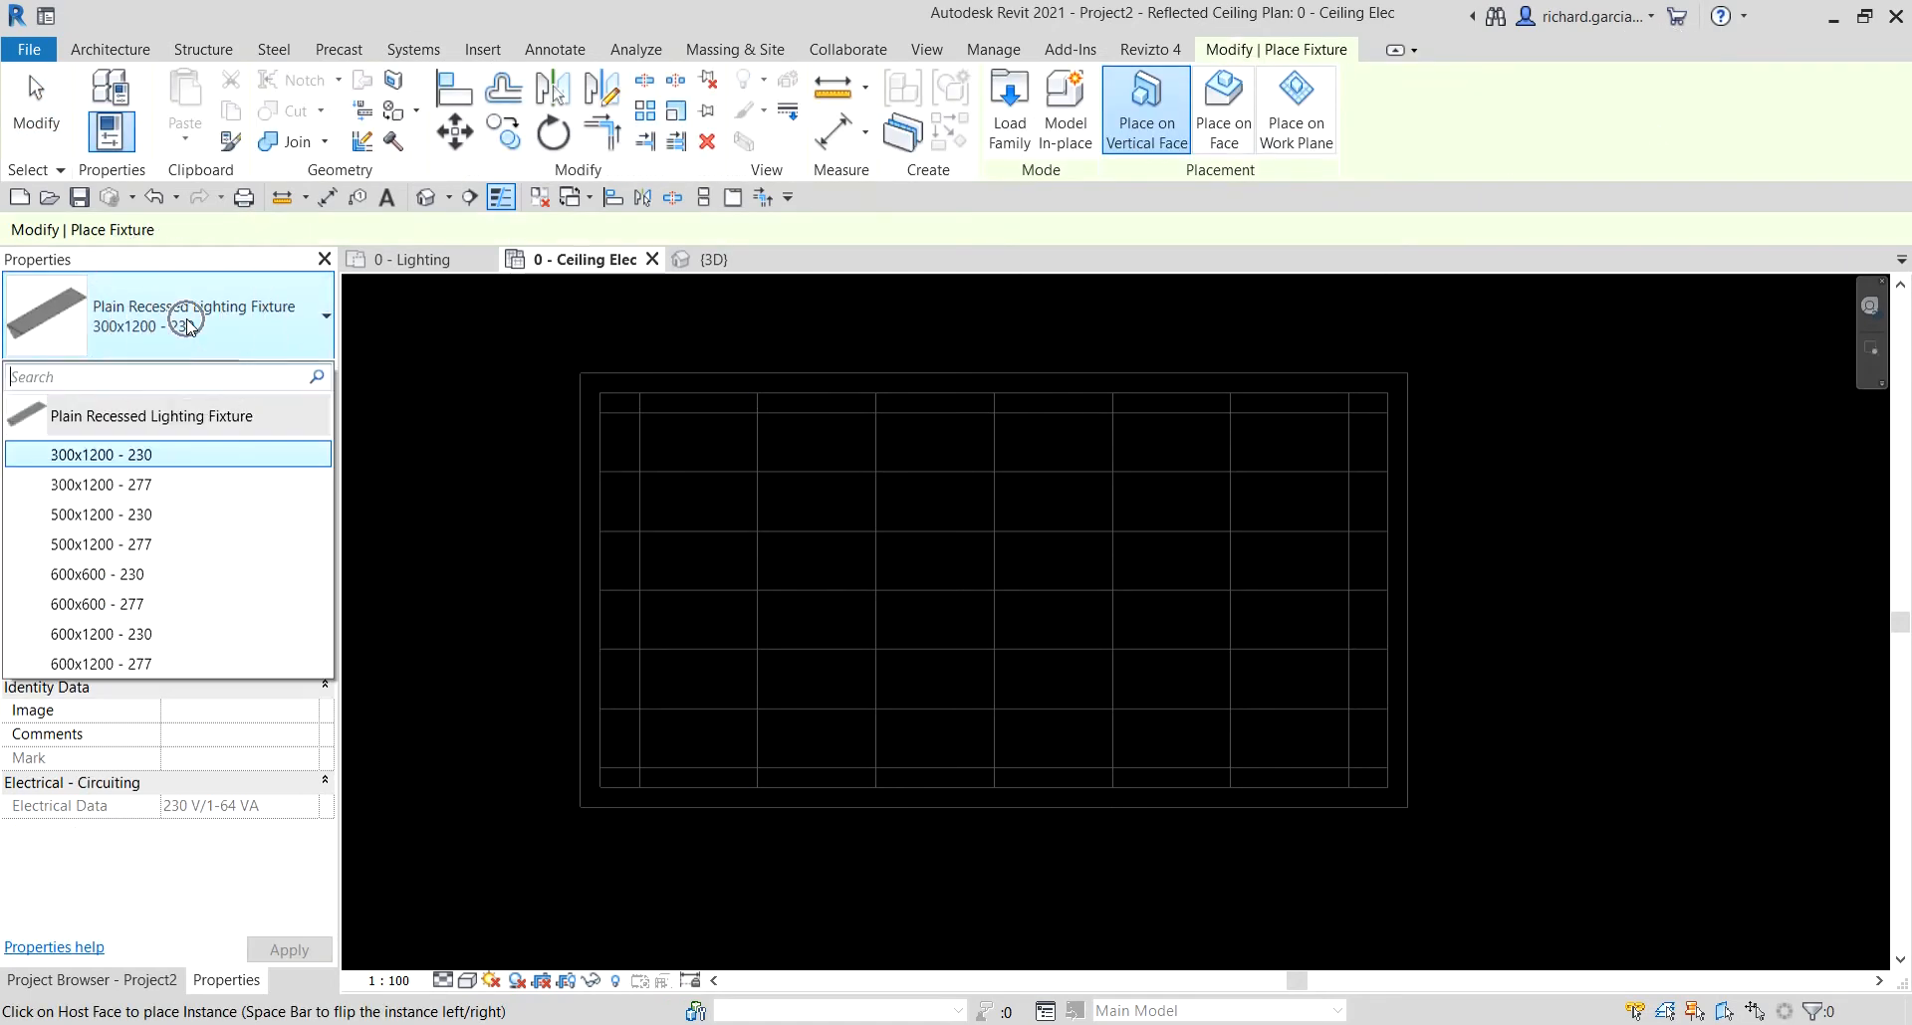
left_click(90, 645)
key("ctrl")
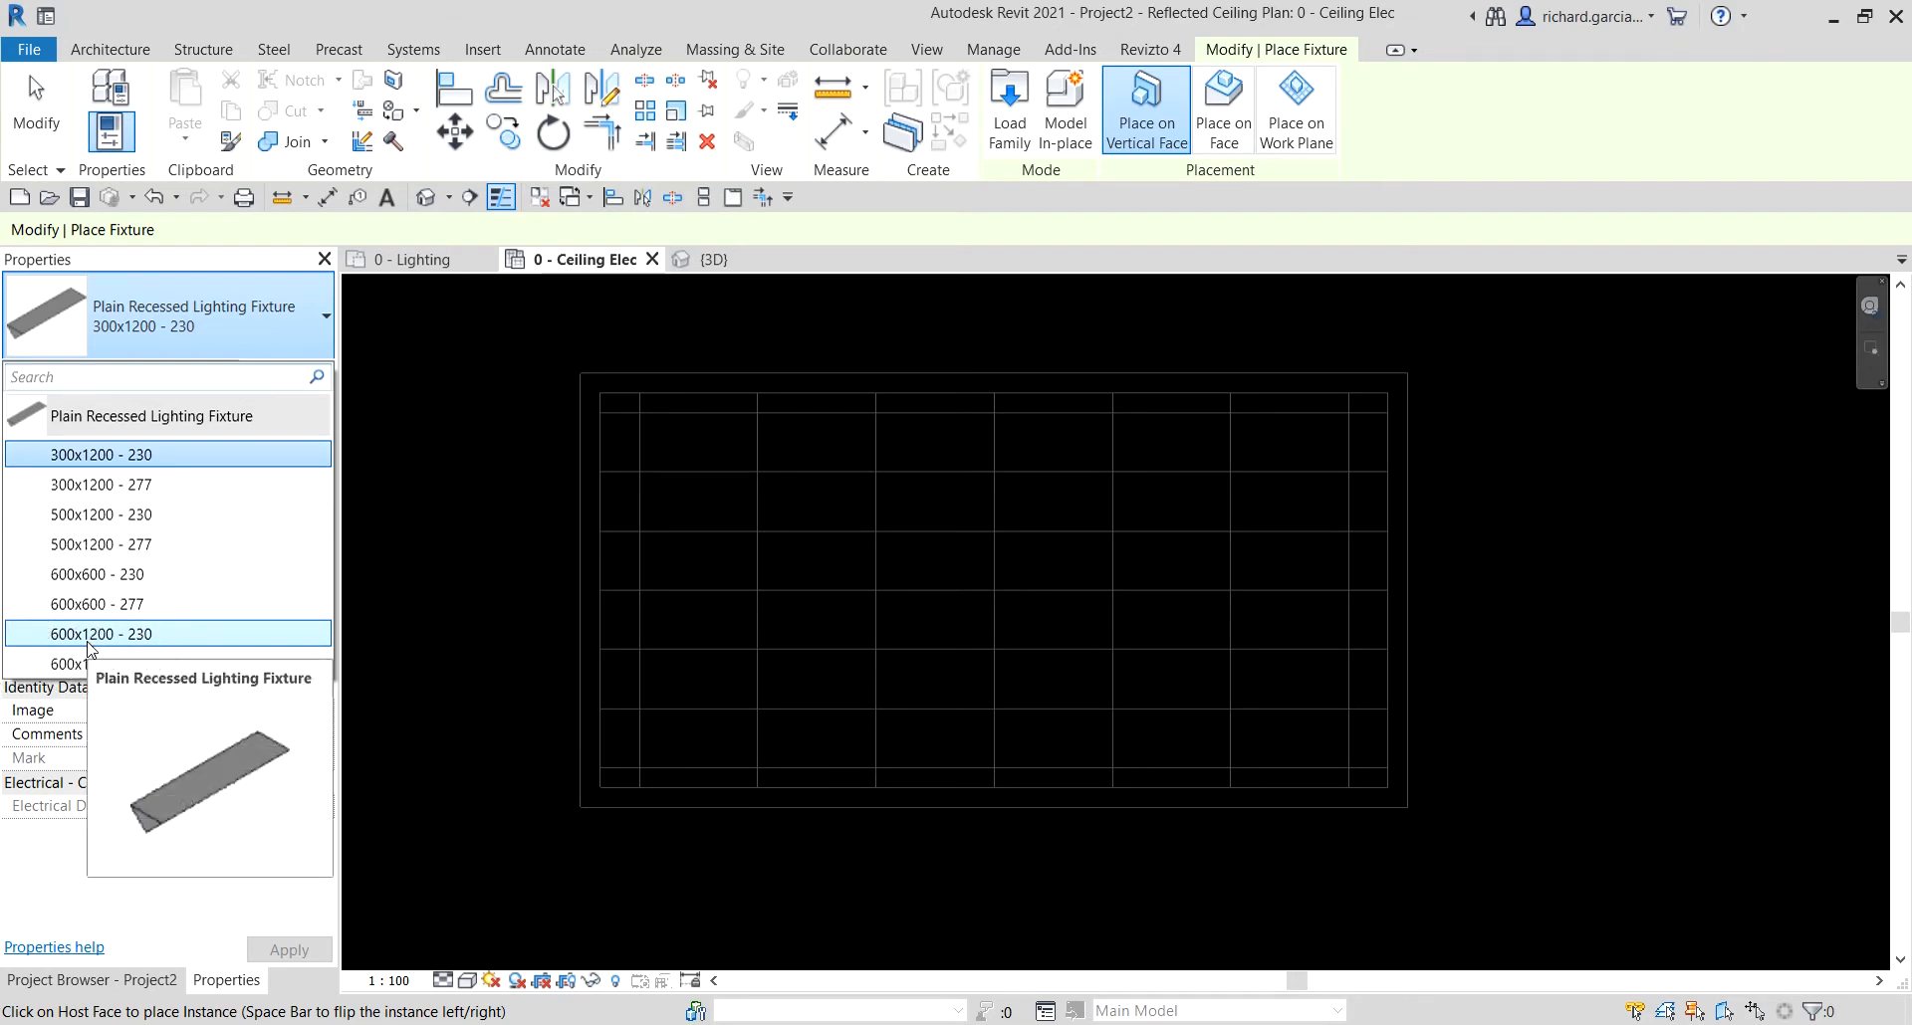
left_click(89, 637)
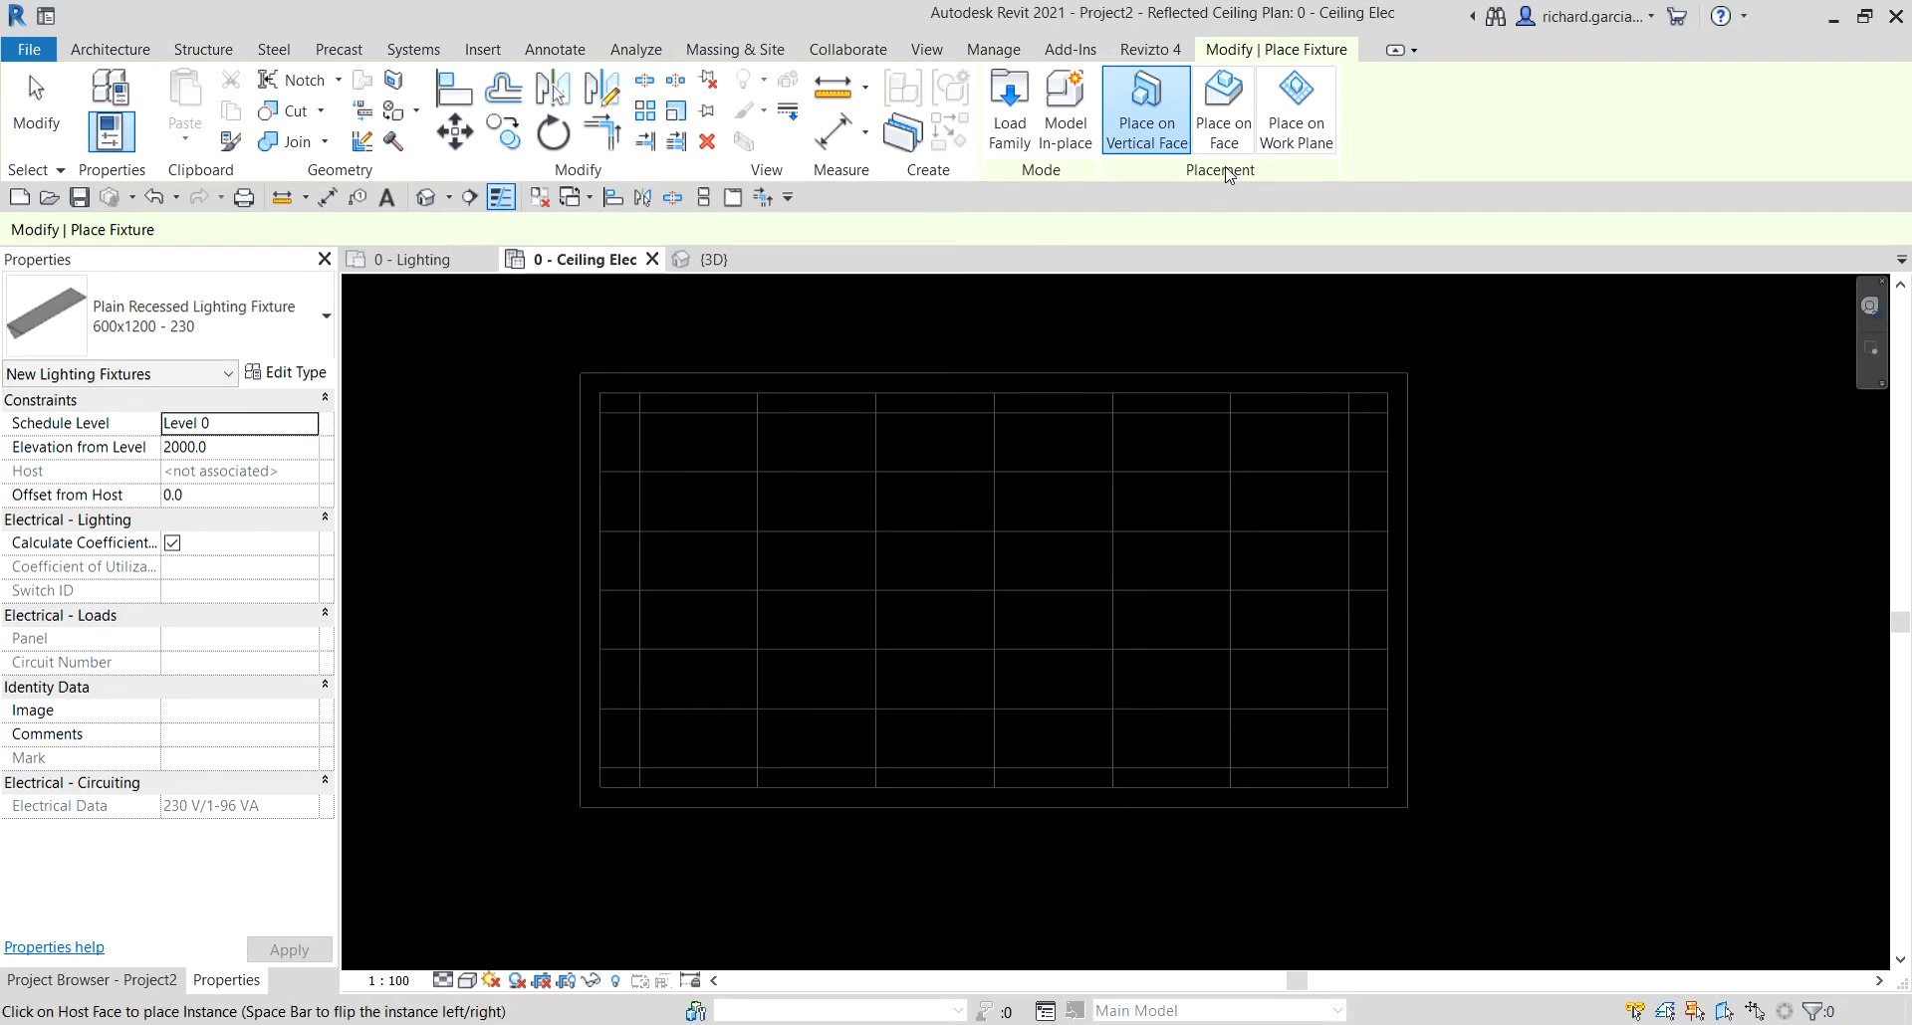
key("ctrl")
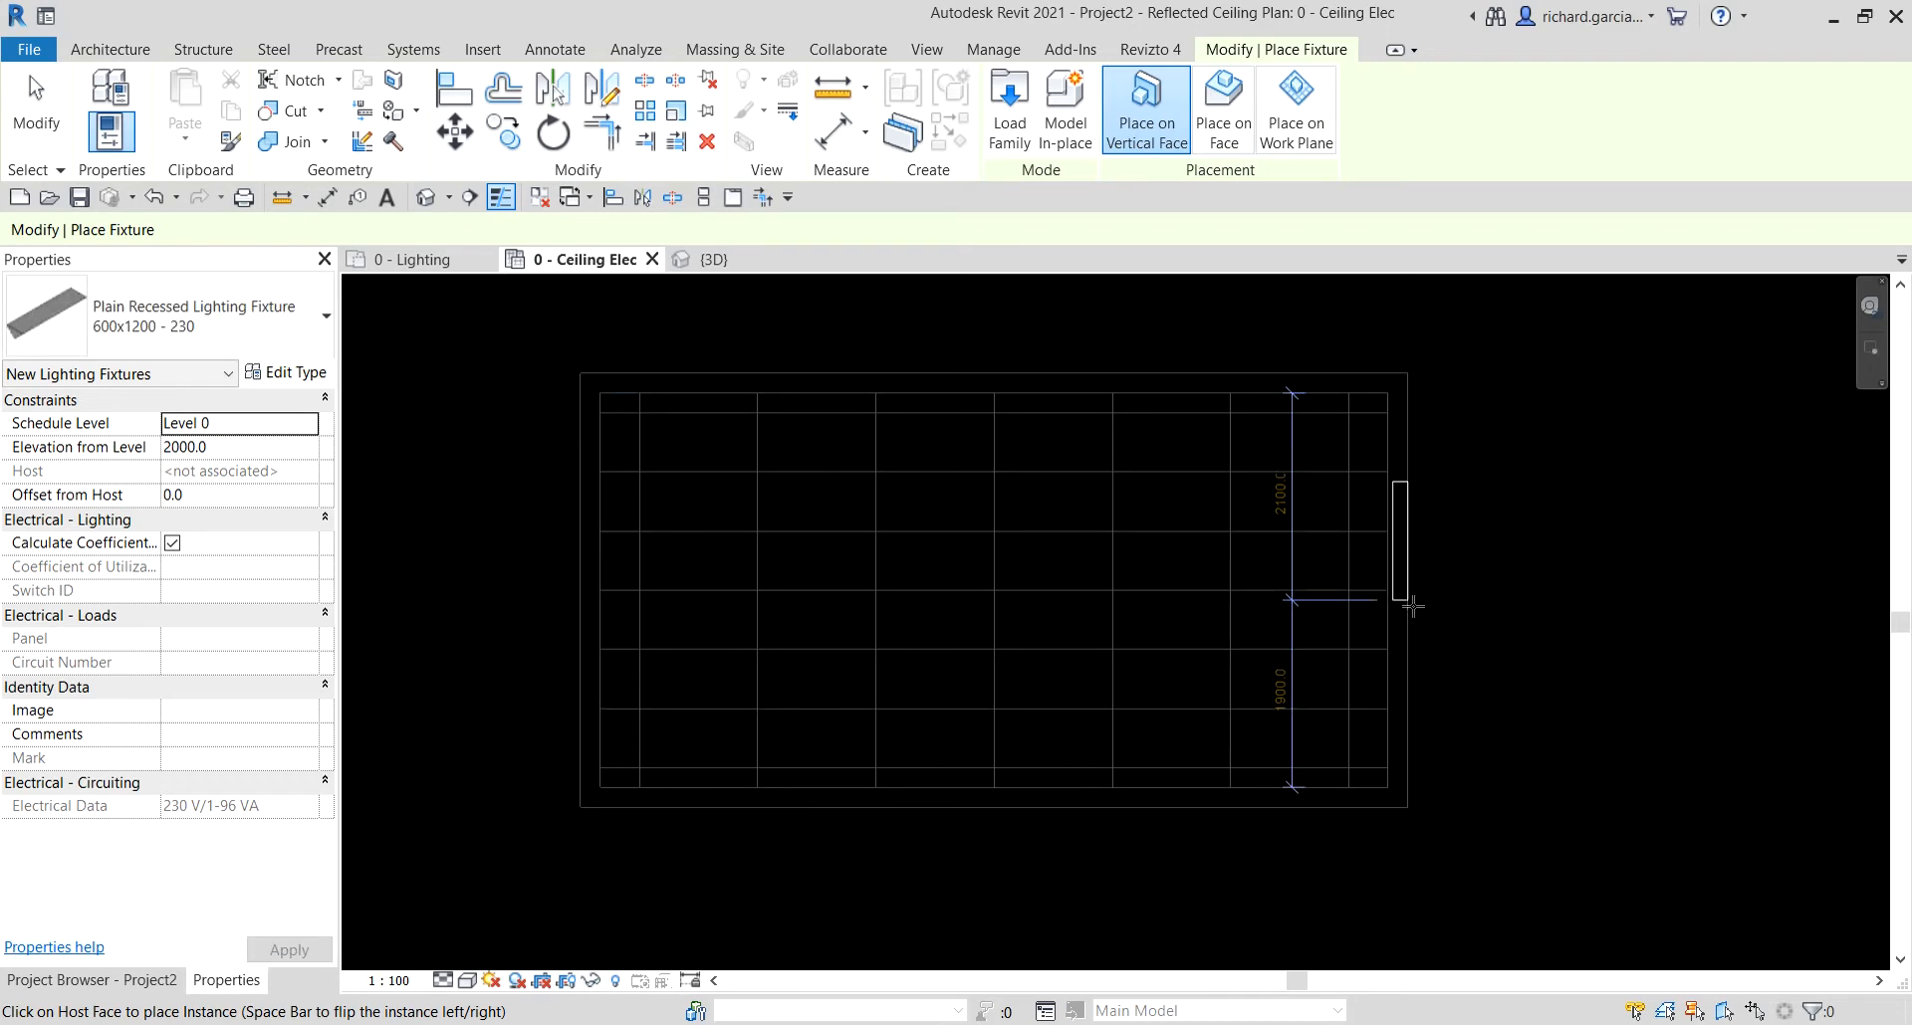
left_click(1222, 115)
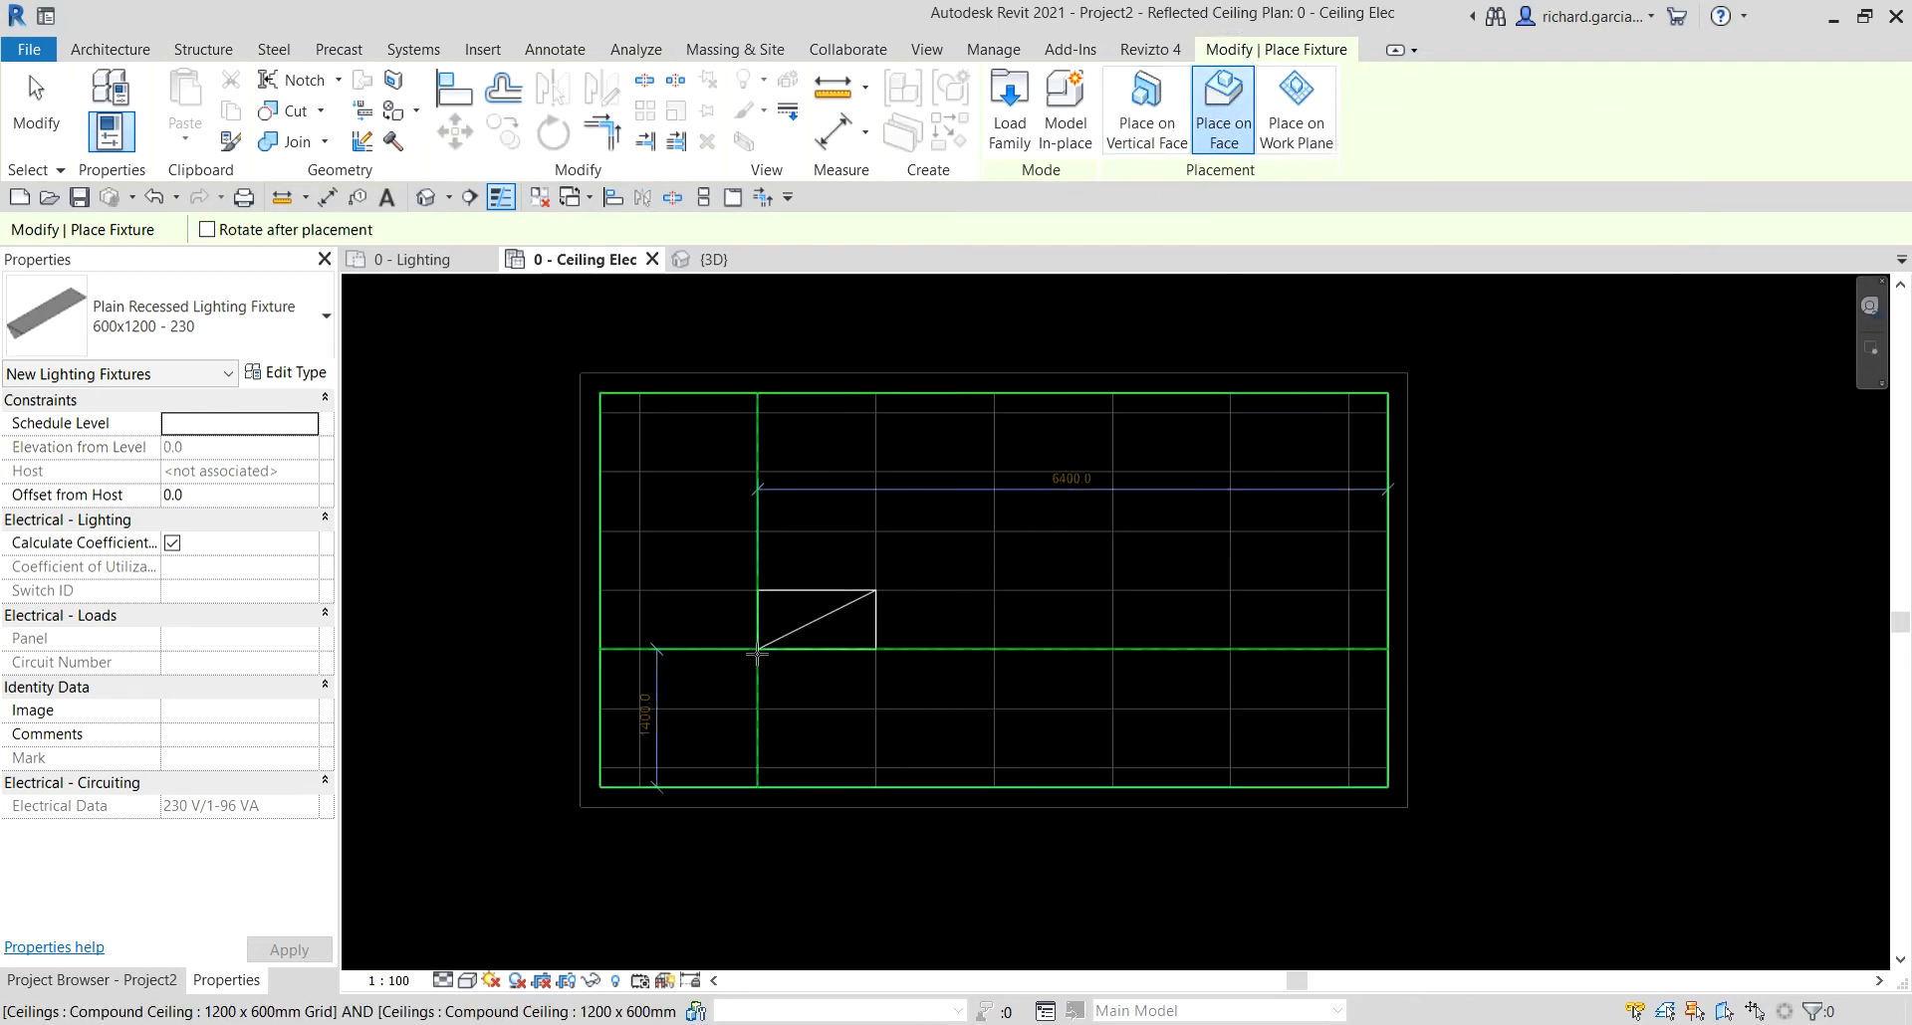
- Place four light fixtures on the ceiling in two rows of two, their left edges 6400 mm and 2800 mm from the room's right wall
scroll(687, 508, "up", 2)
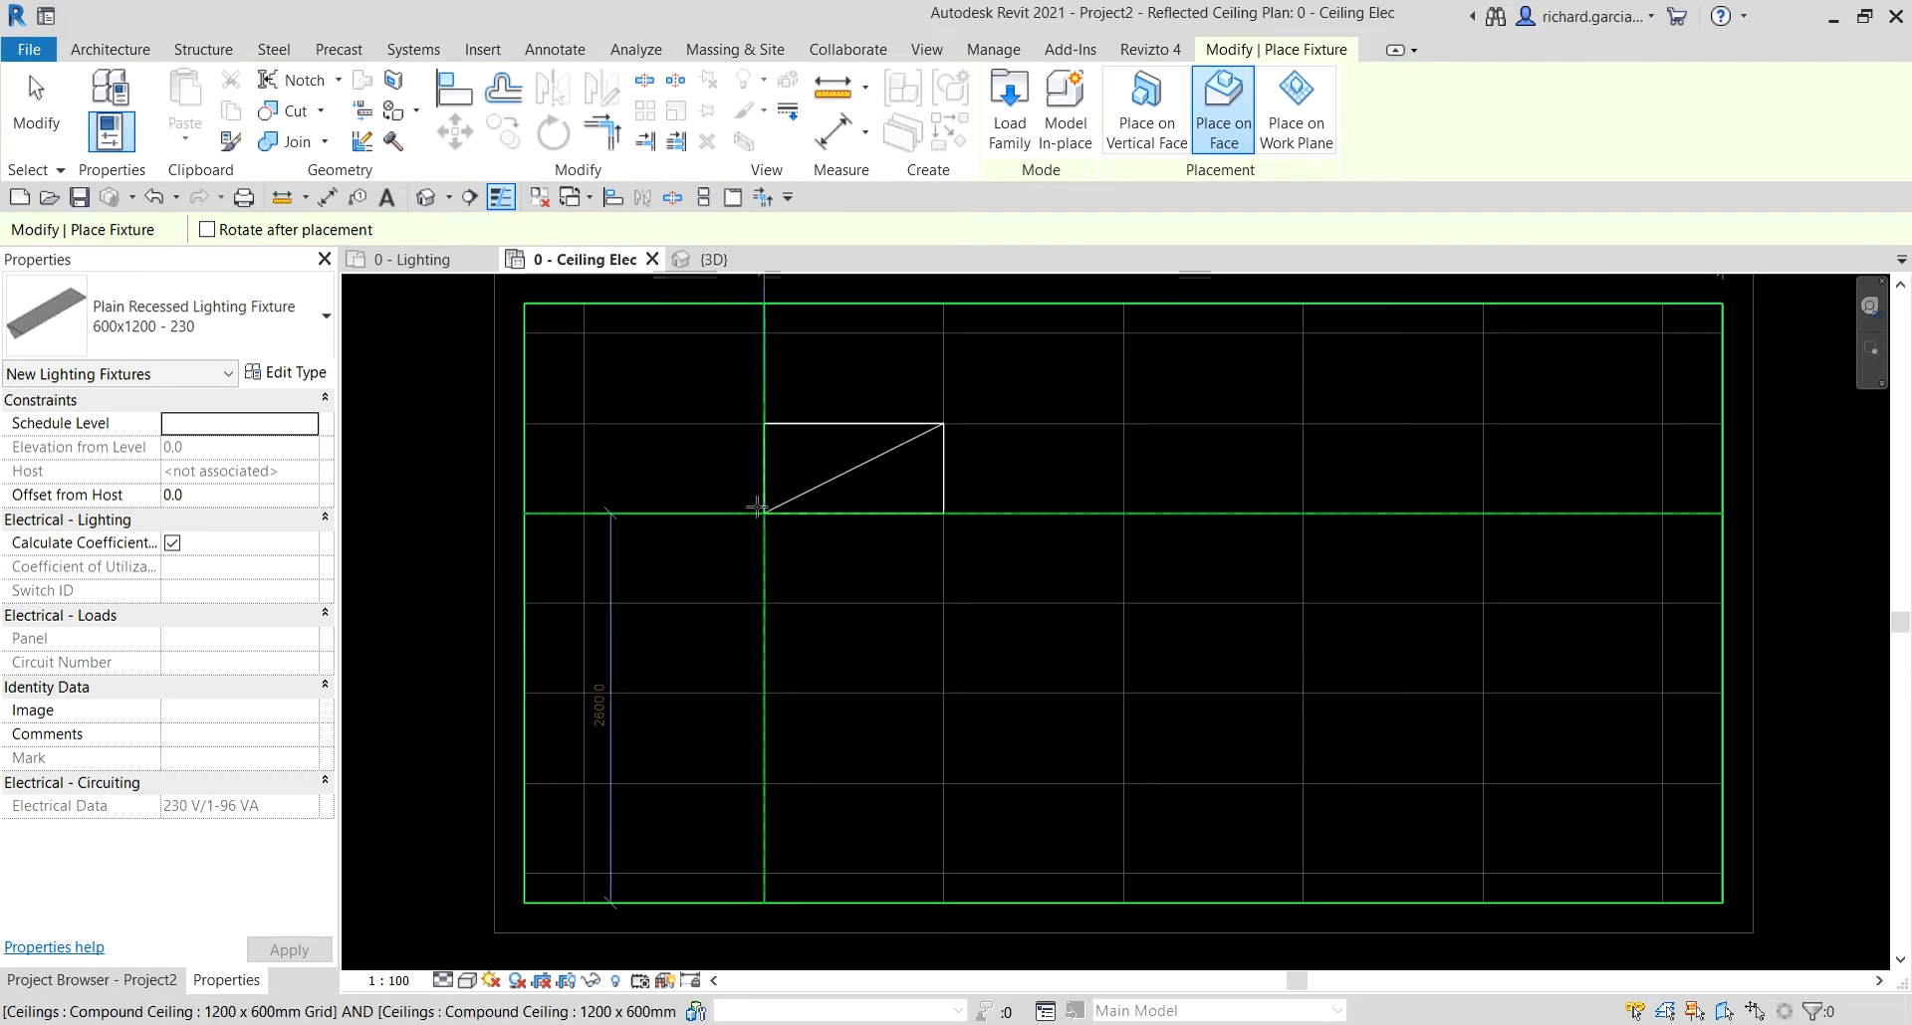
left_click(754, 516)
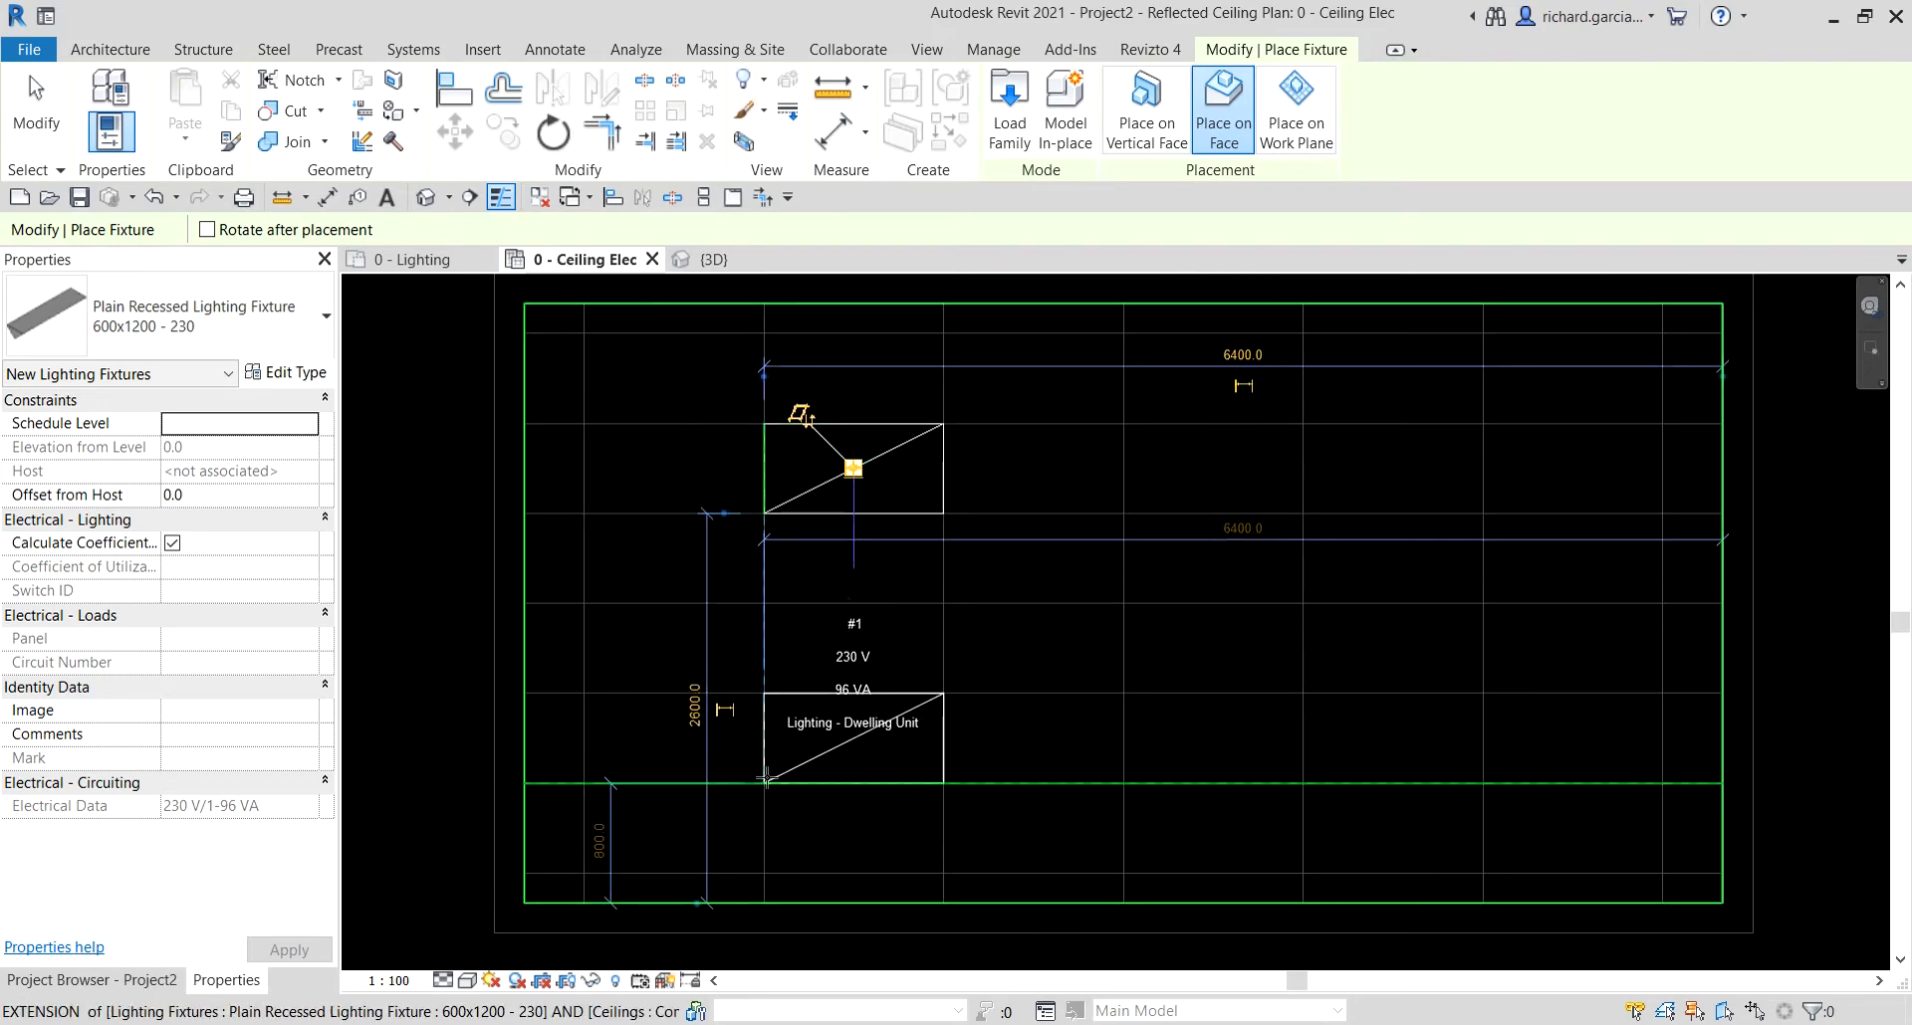
left_click(764, 779)
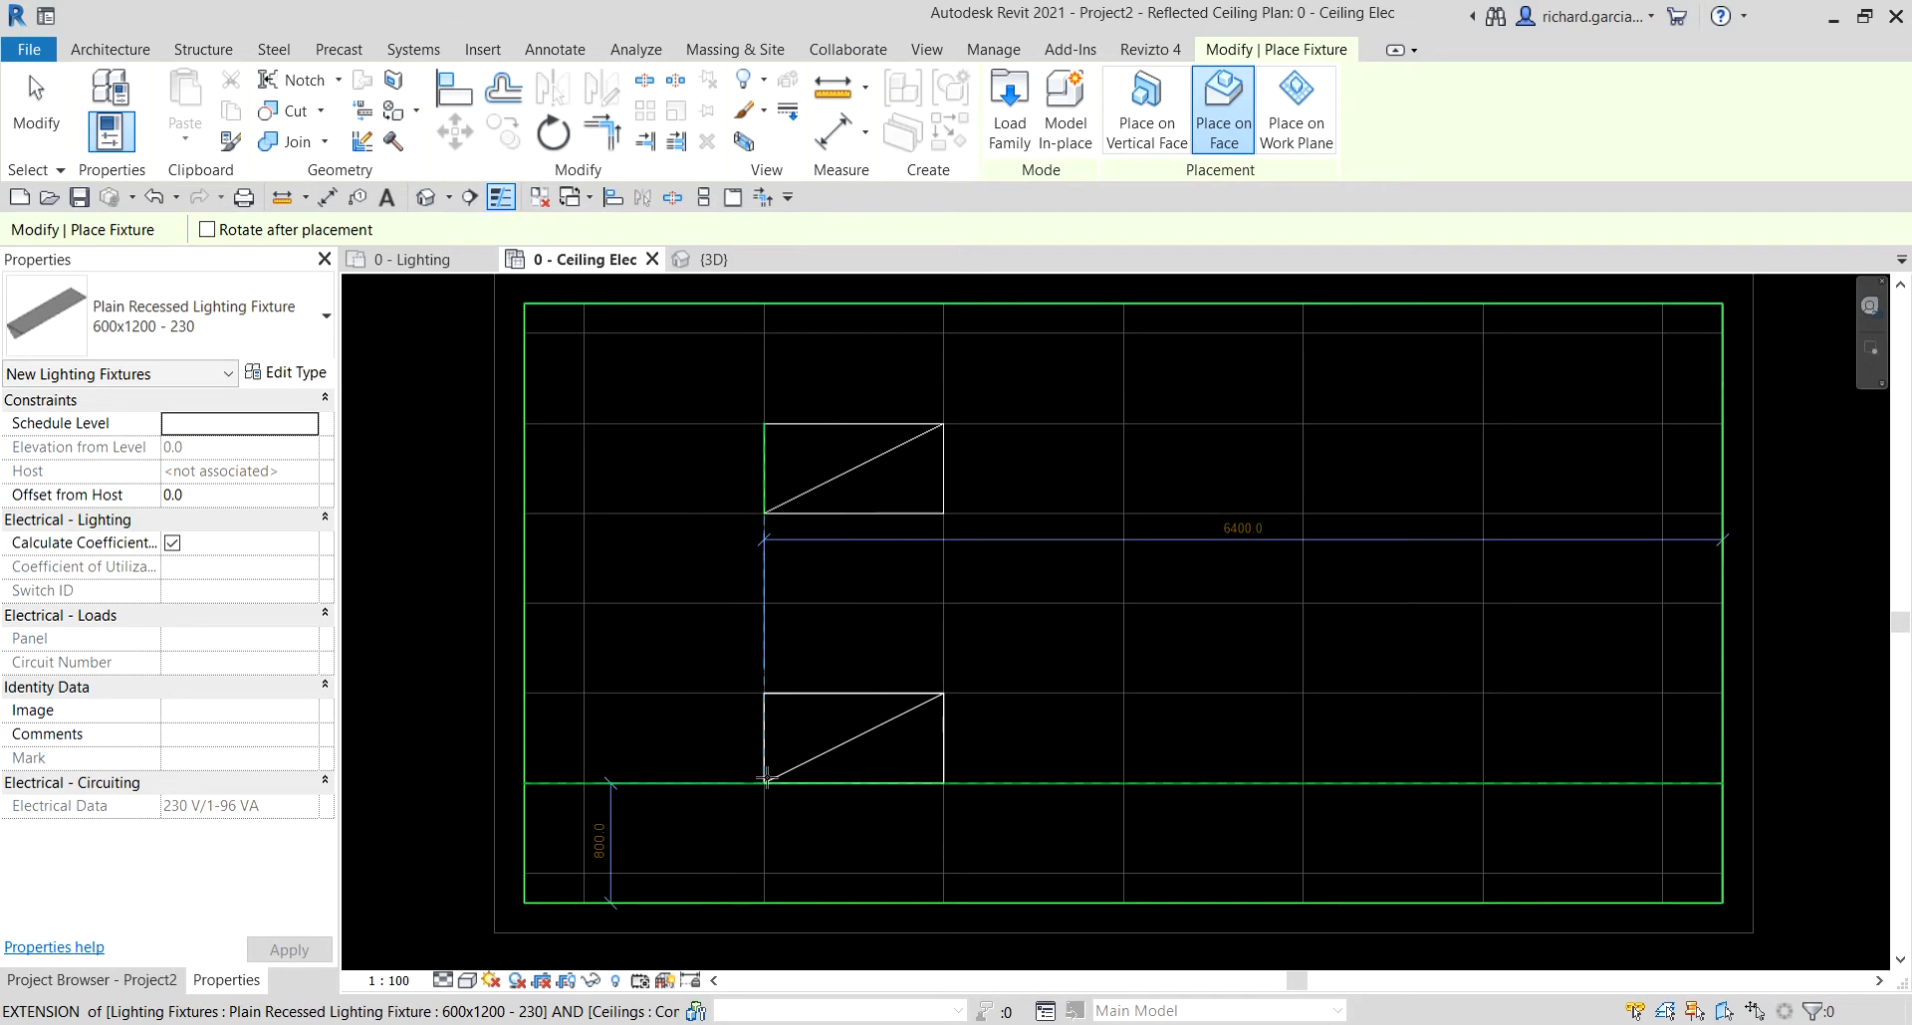
left_click(1302, 497)
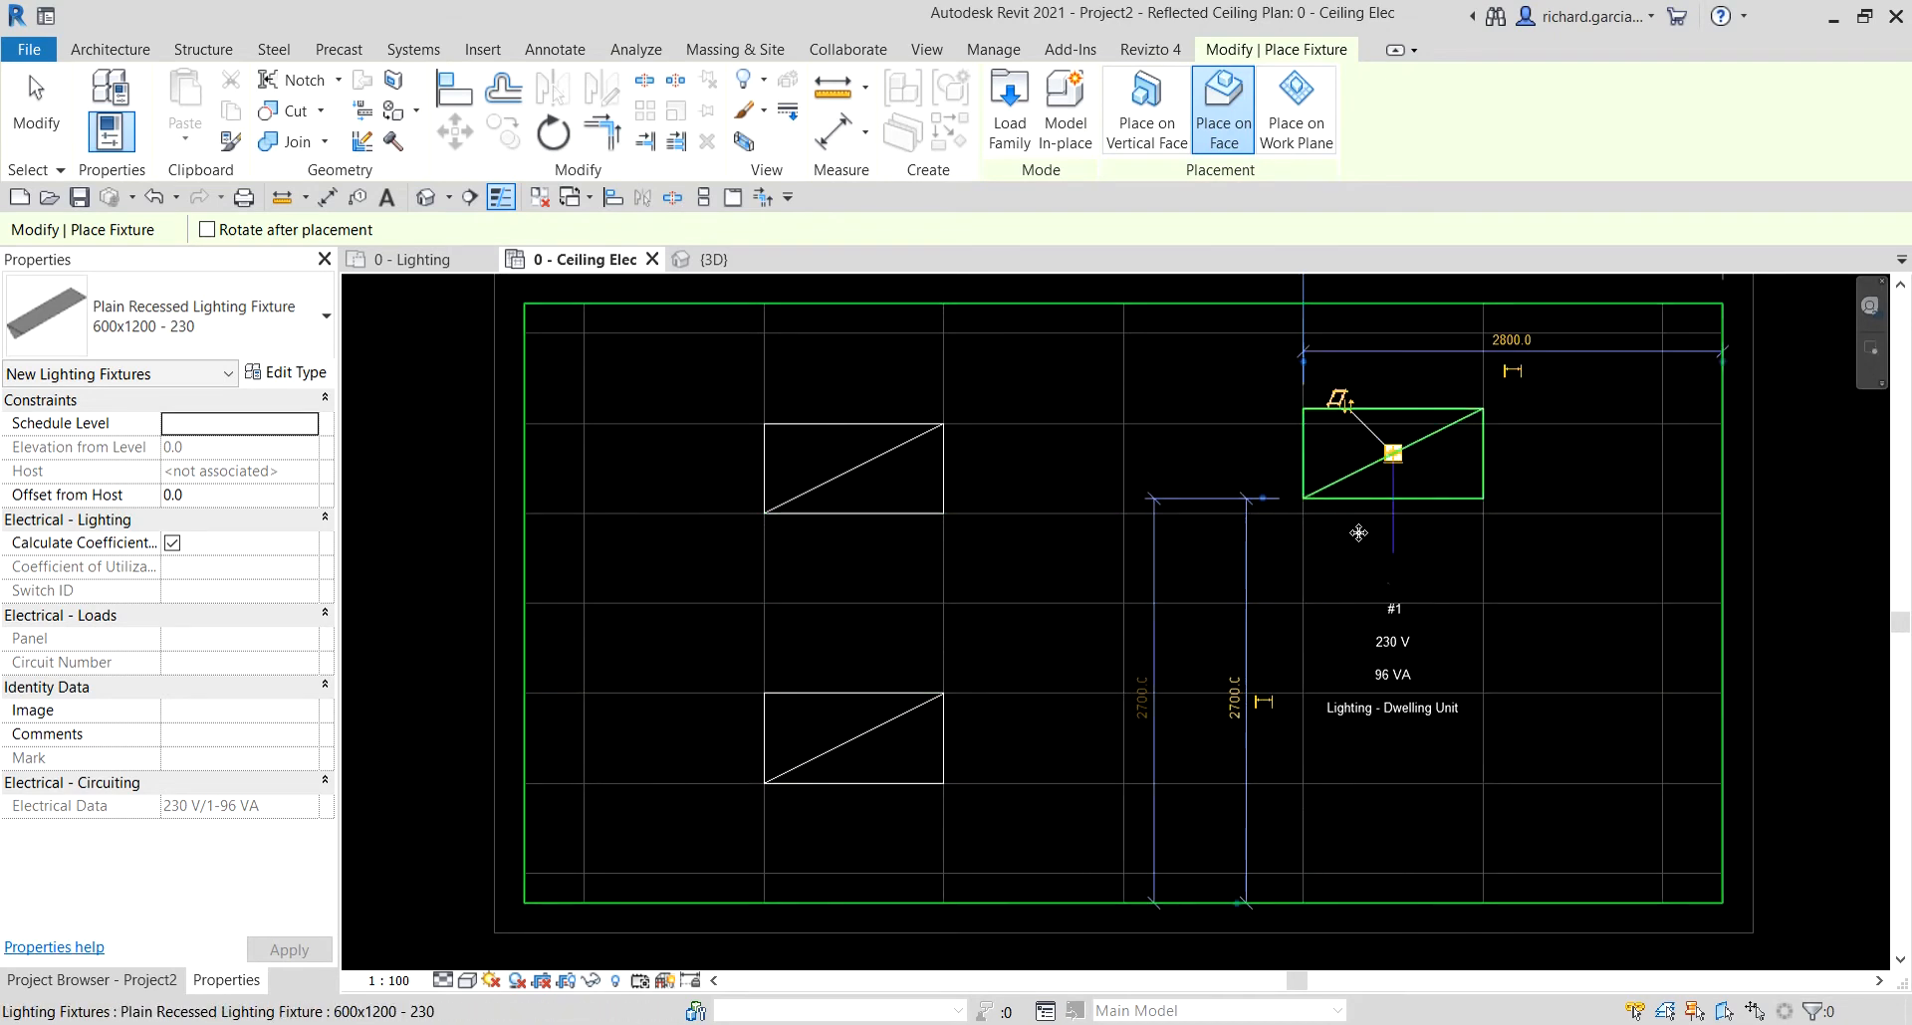
left_click(1312, 770)
key("Escape")
key("Escape")
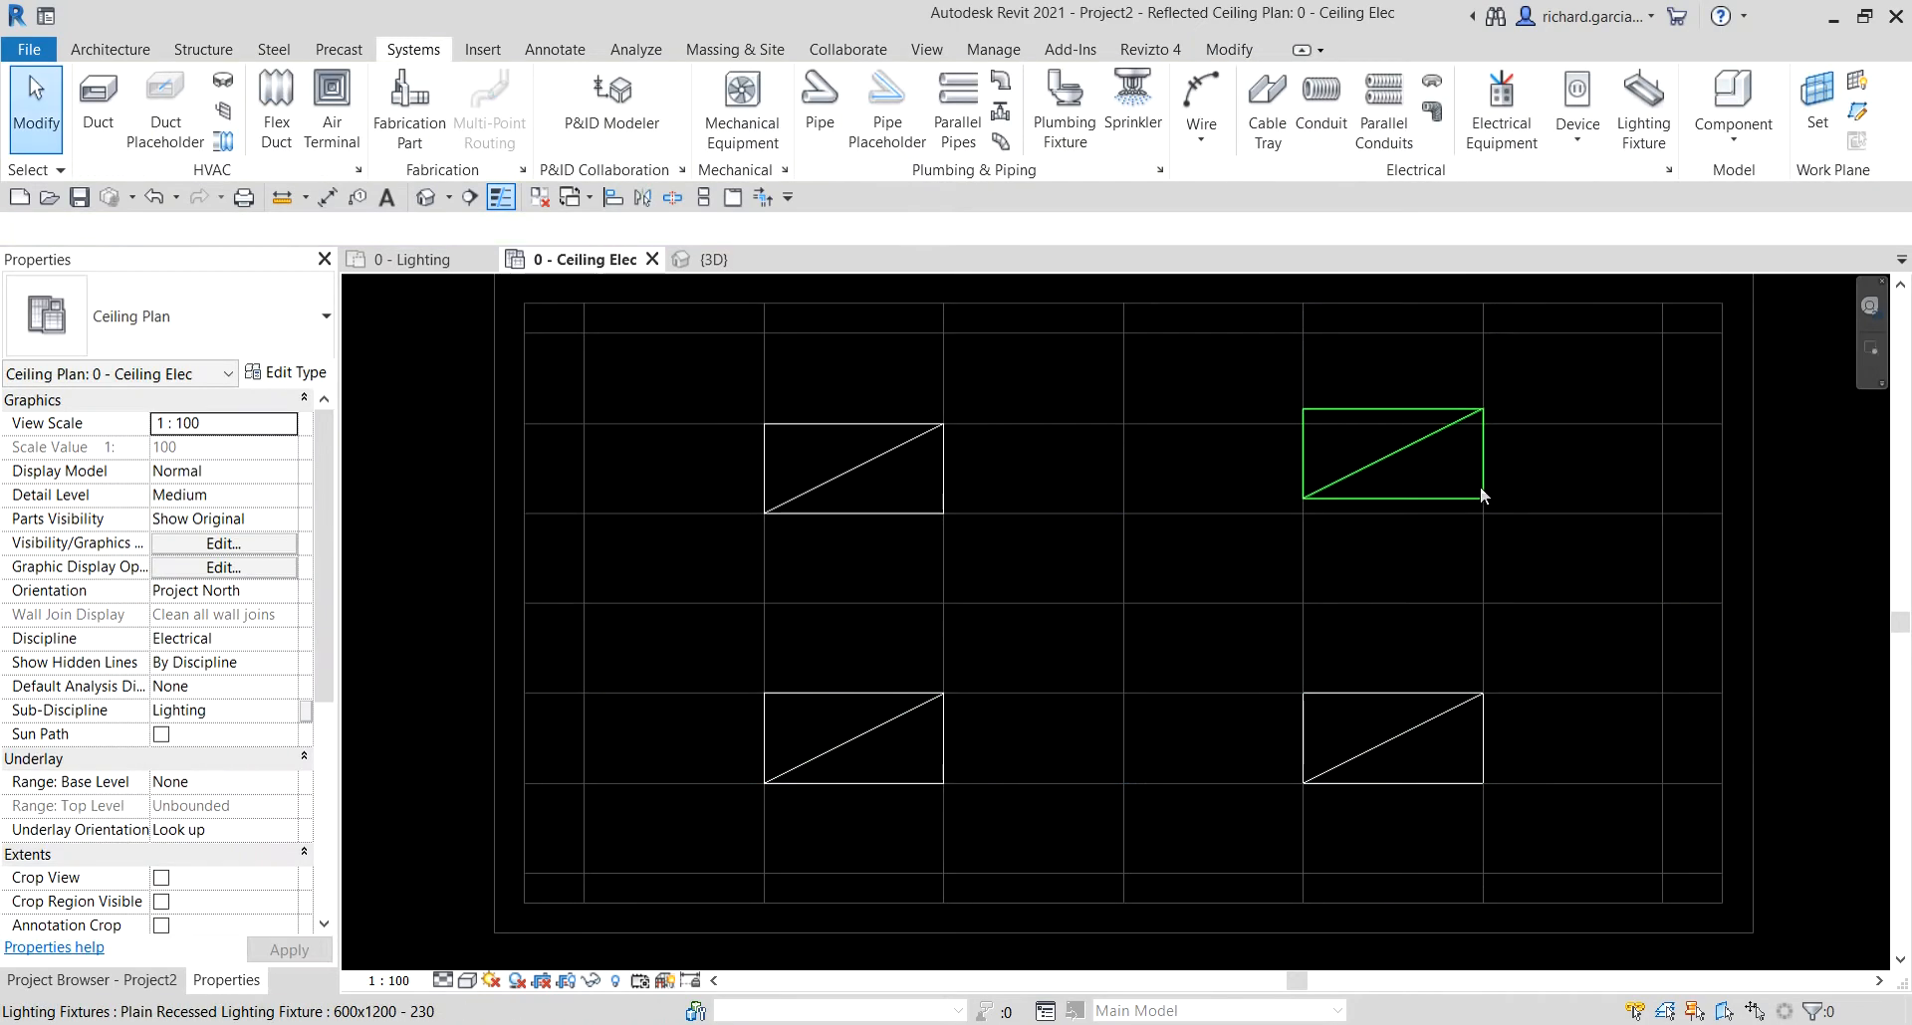
- Align the upper edge of the upper-right light fixture with the ceiling grid line level with the upper-left fixture
middle_click_drag(1480, 495, 1340, 575)
key("a")
key("l")
left_click(1382, 495)
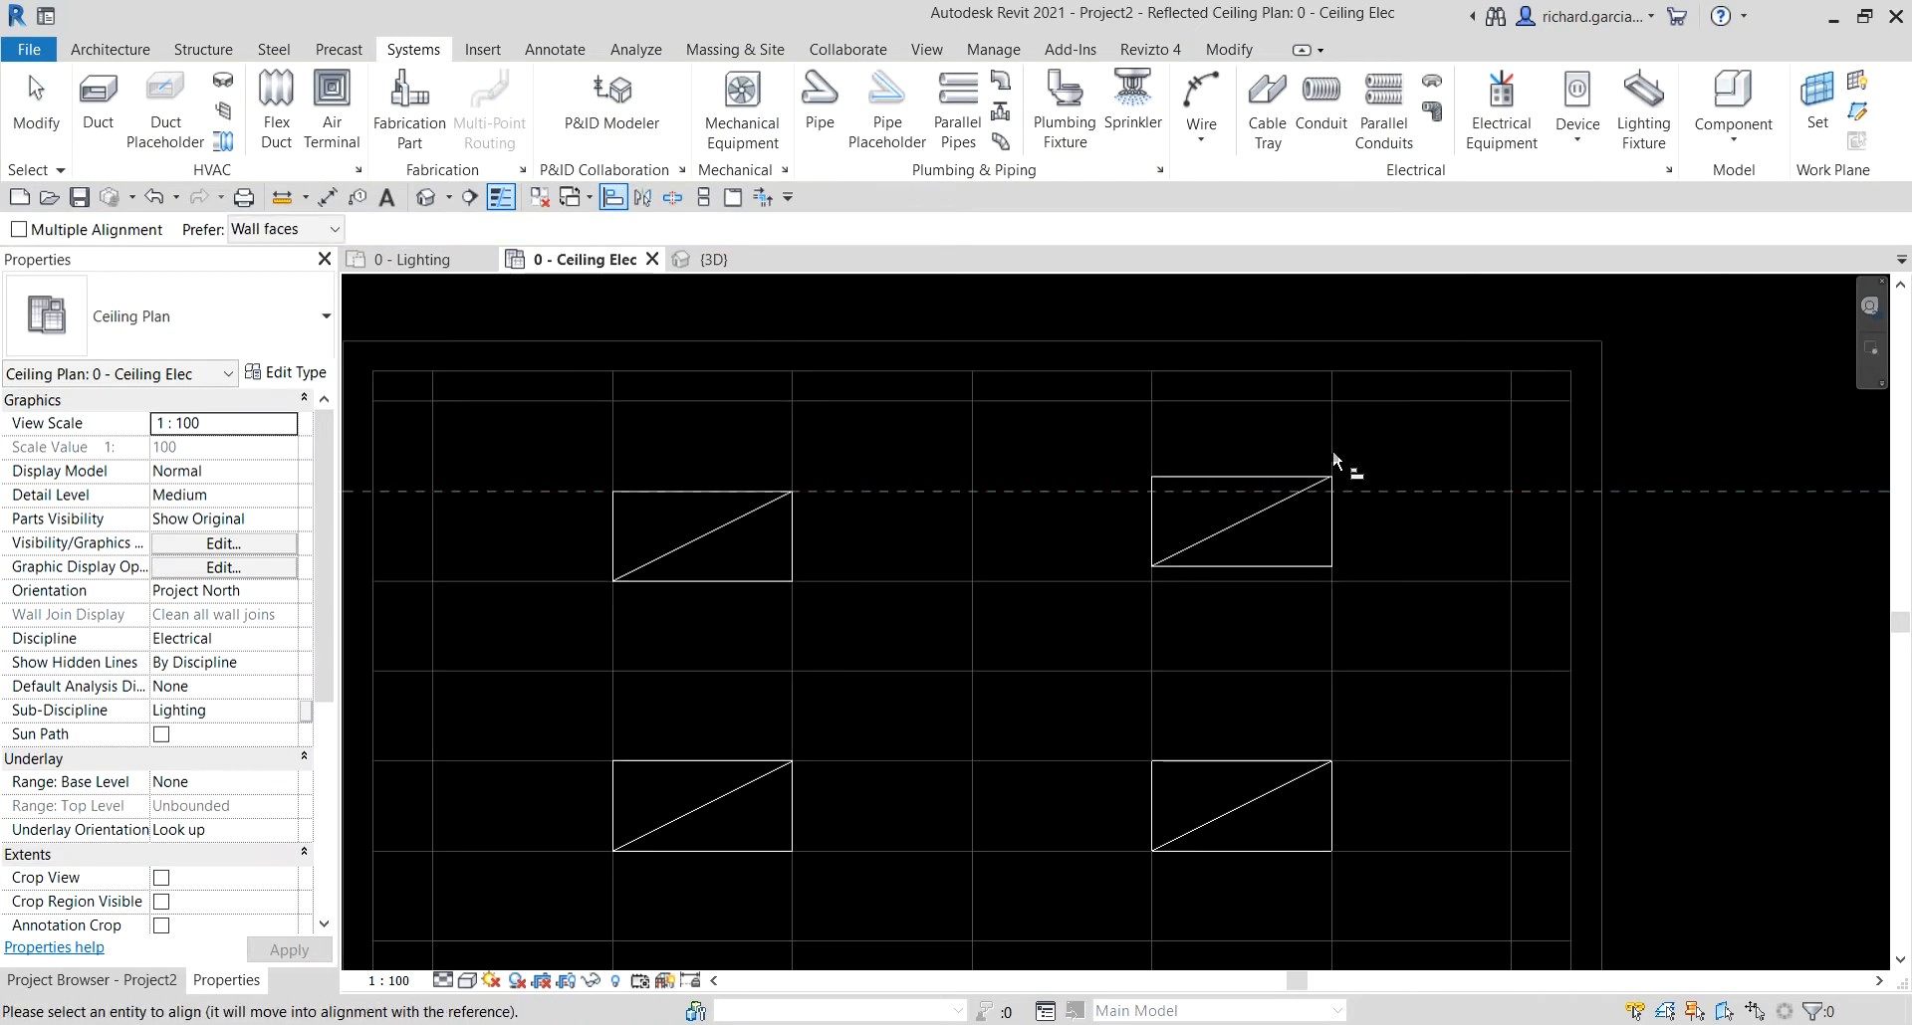
left_click(1262, 474)
scroll(1114, 488, "down", 3)
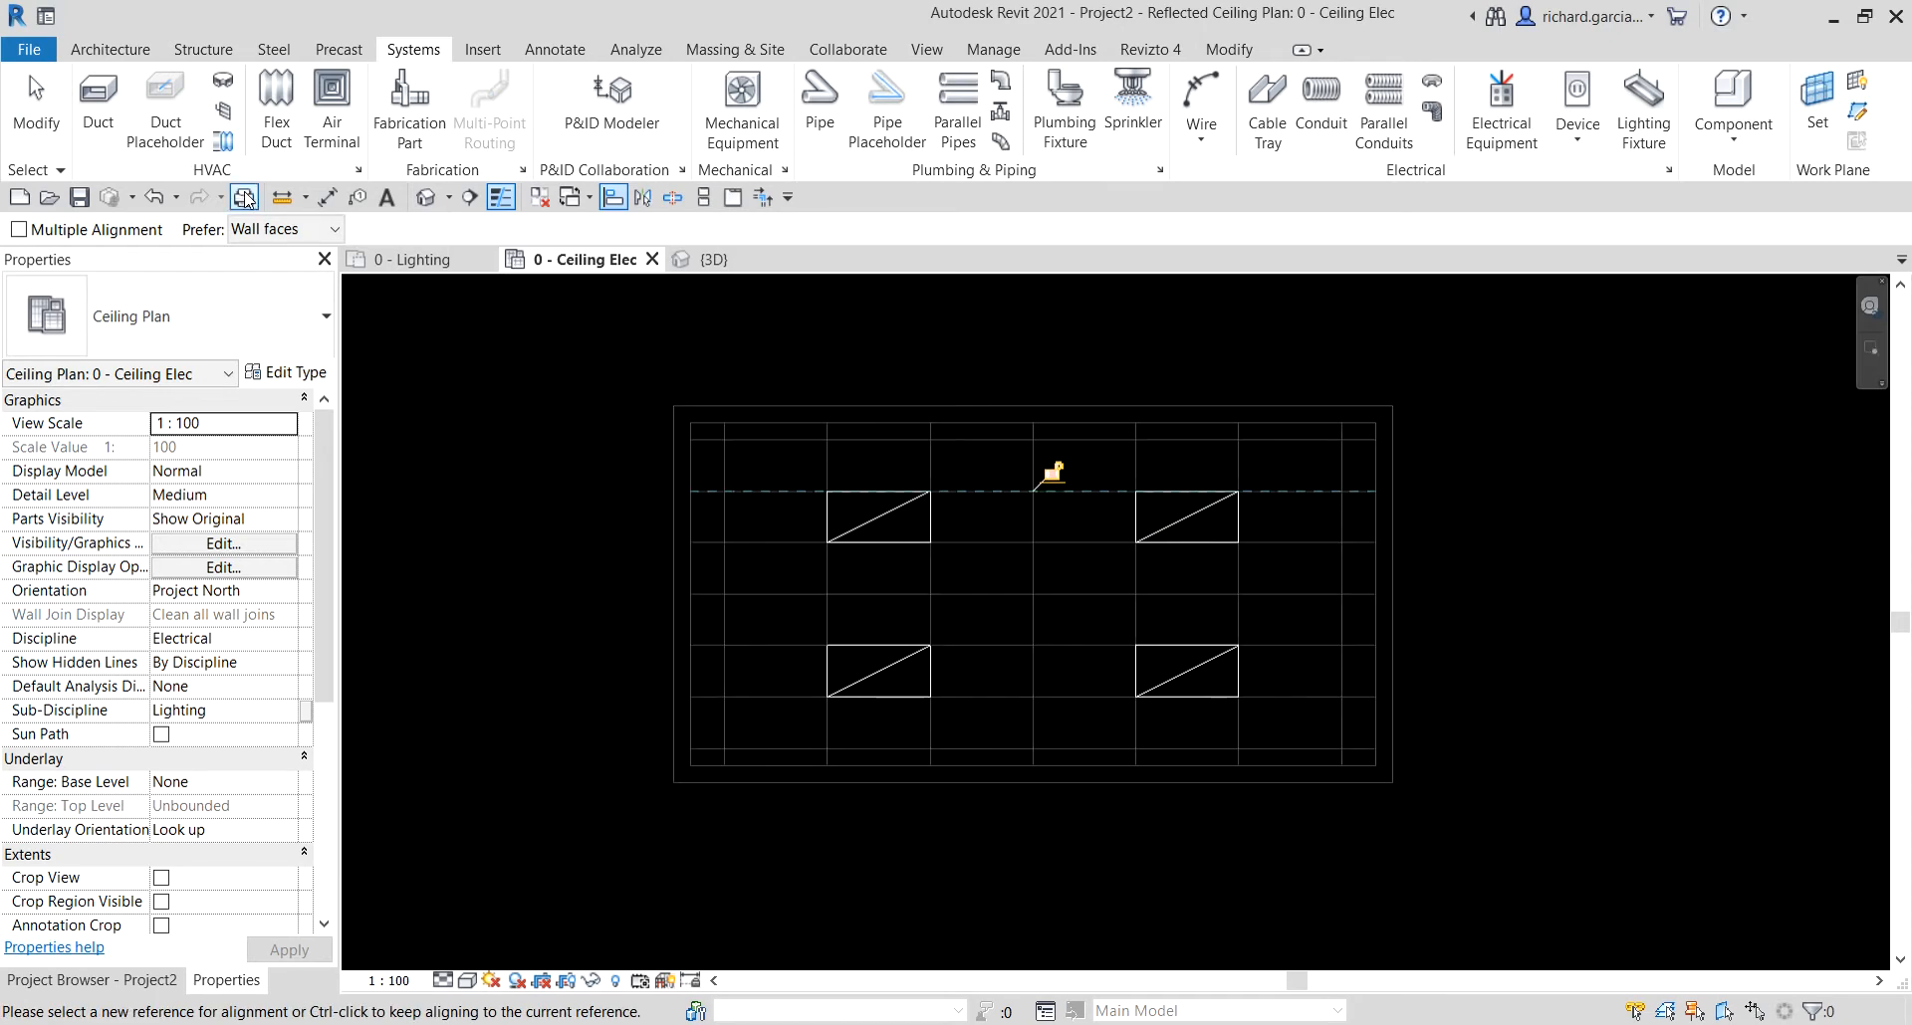
left_click(62, 115)
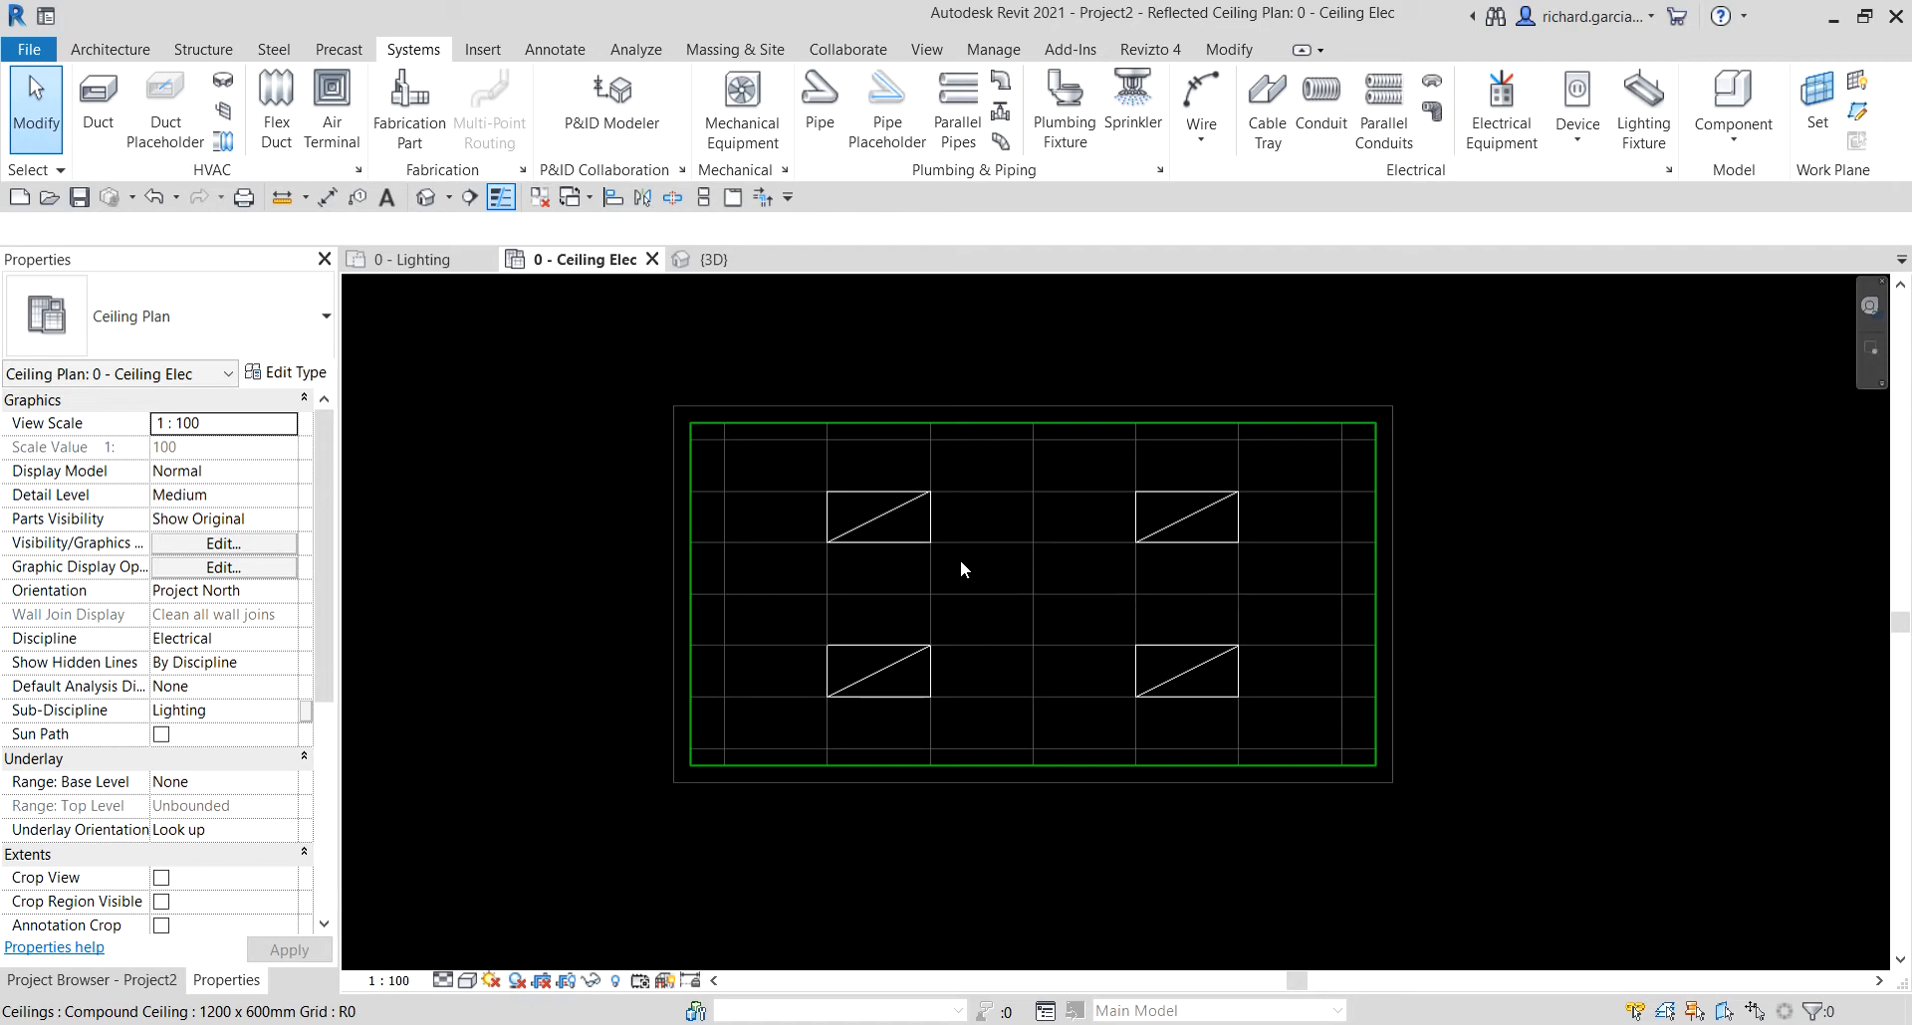
- In the 0 - Lighting floor plan, place a Two Way Switch on the room's lower wall, 7000 mm from the left wall
left_click(430, 277)
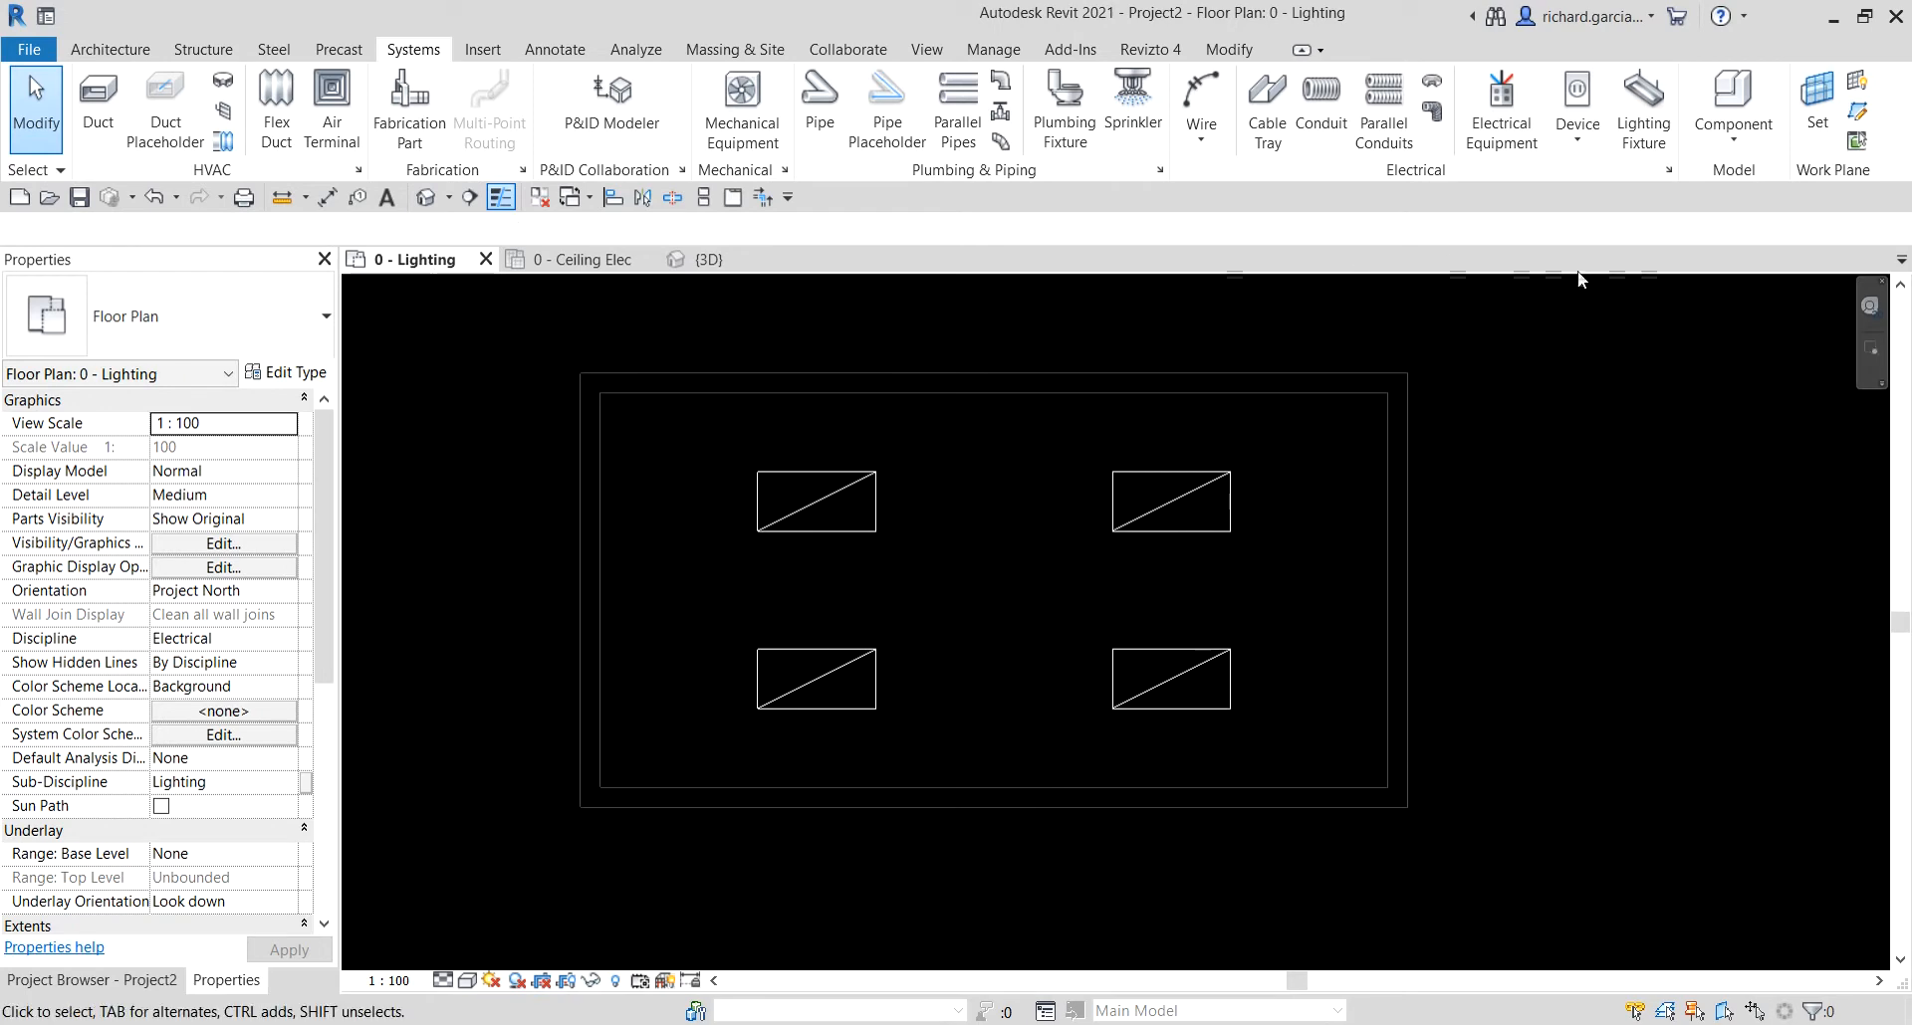
left_click(1577, 131)
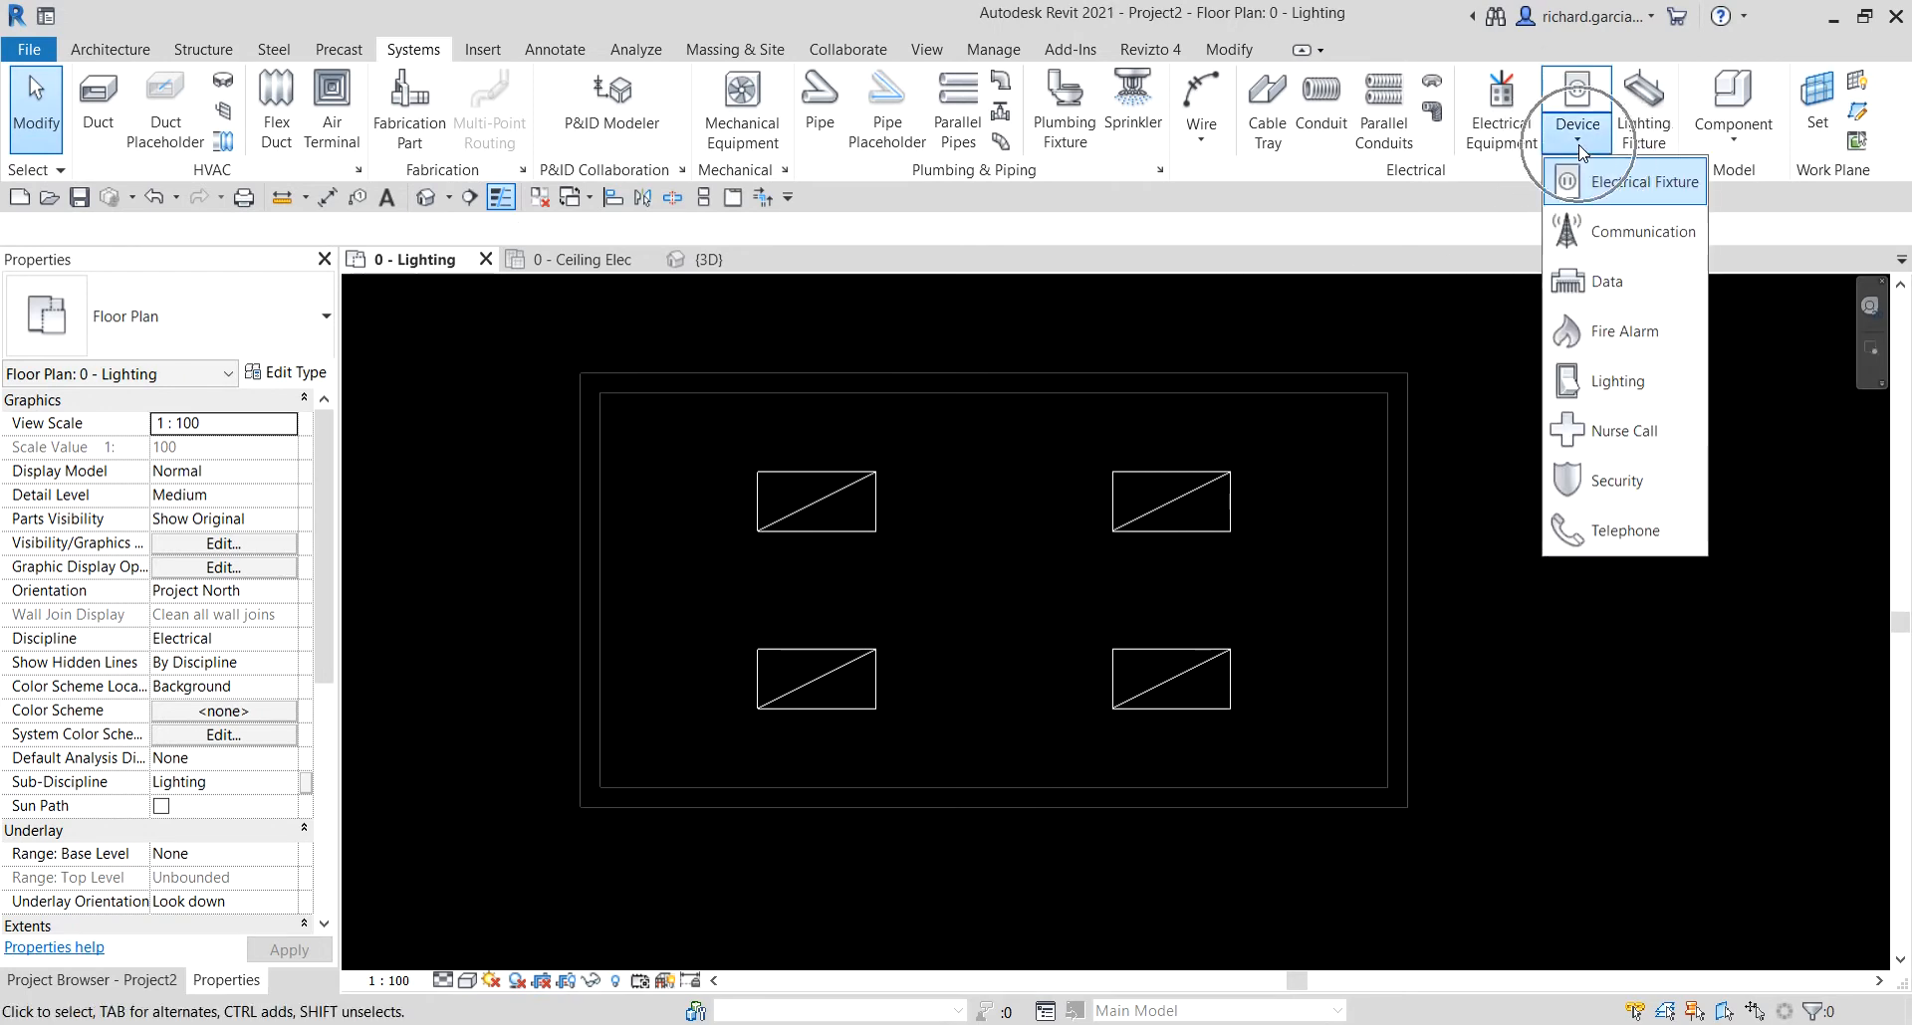
left_click(1616, 381)
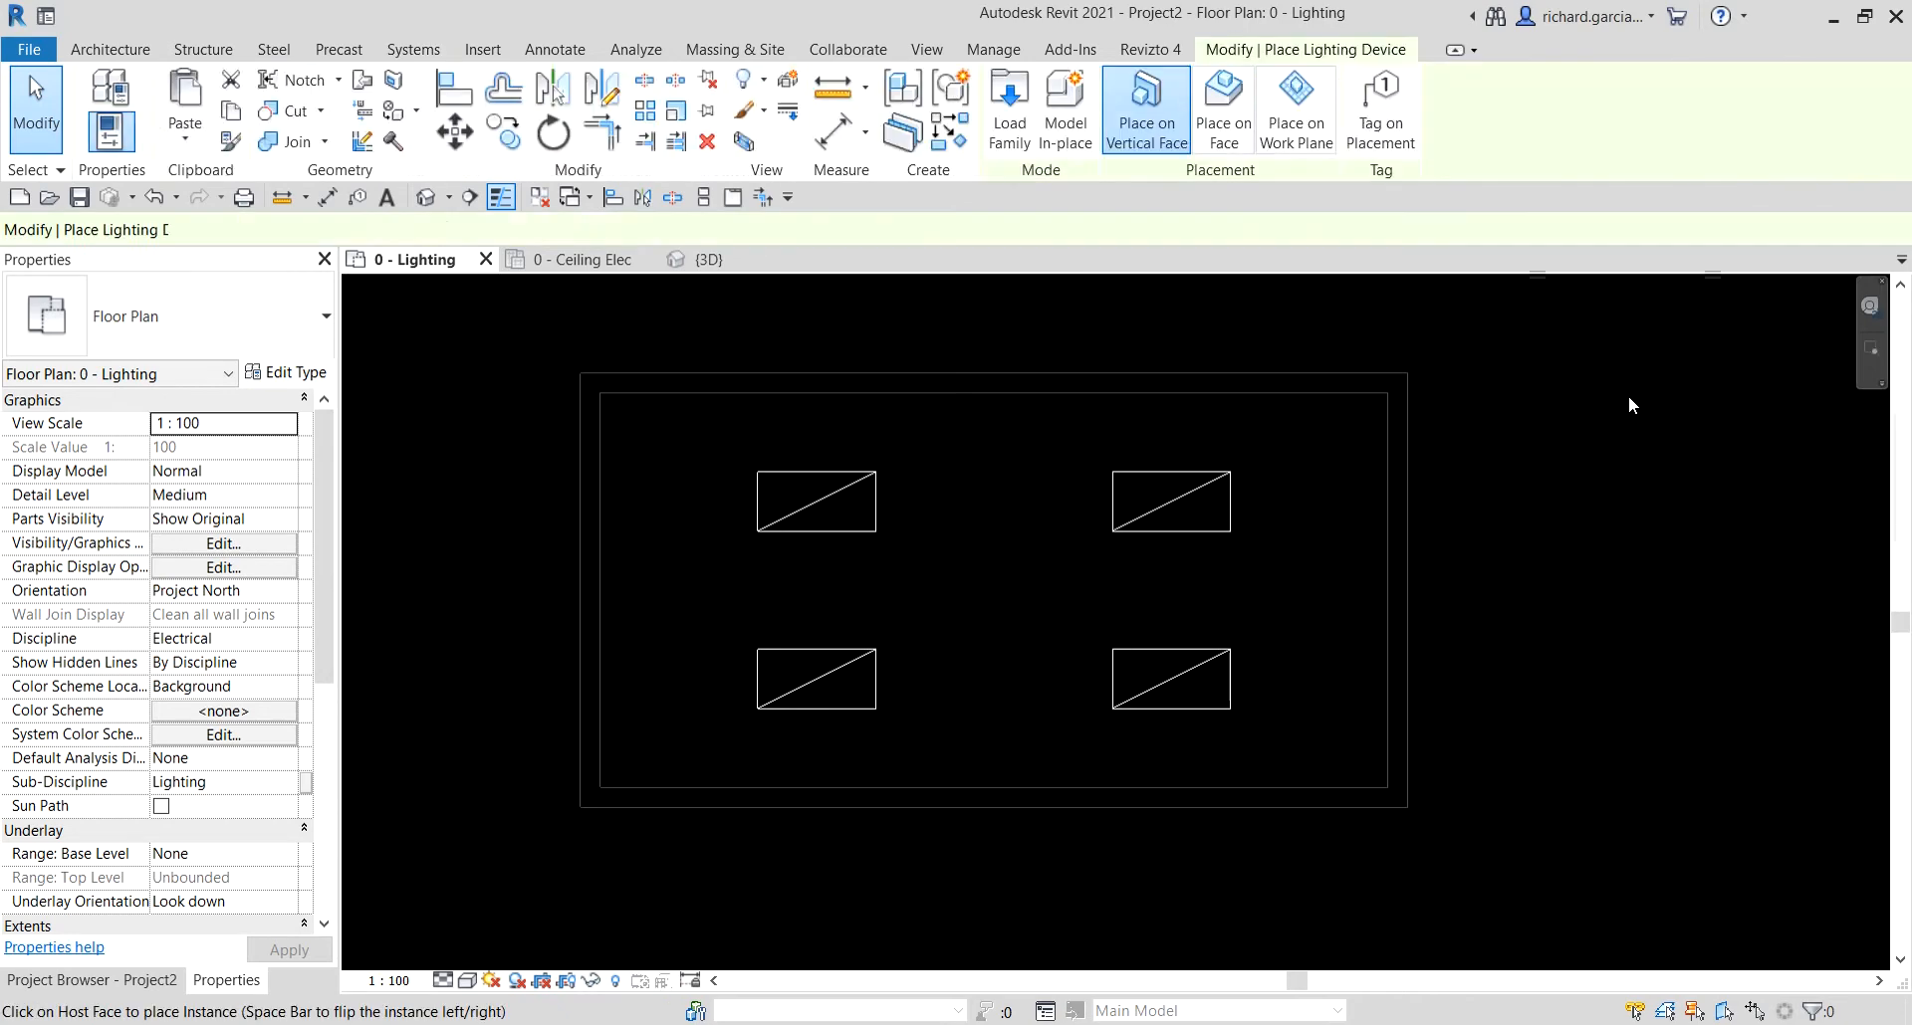
left_click(235, 334)
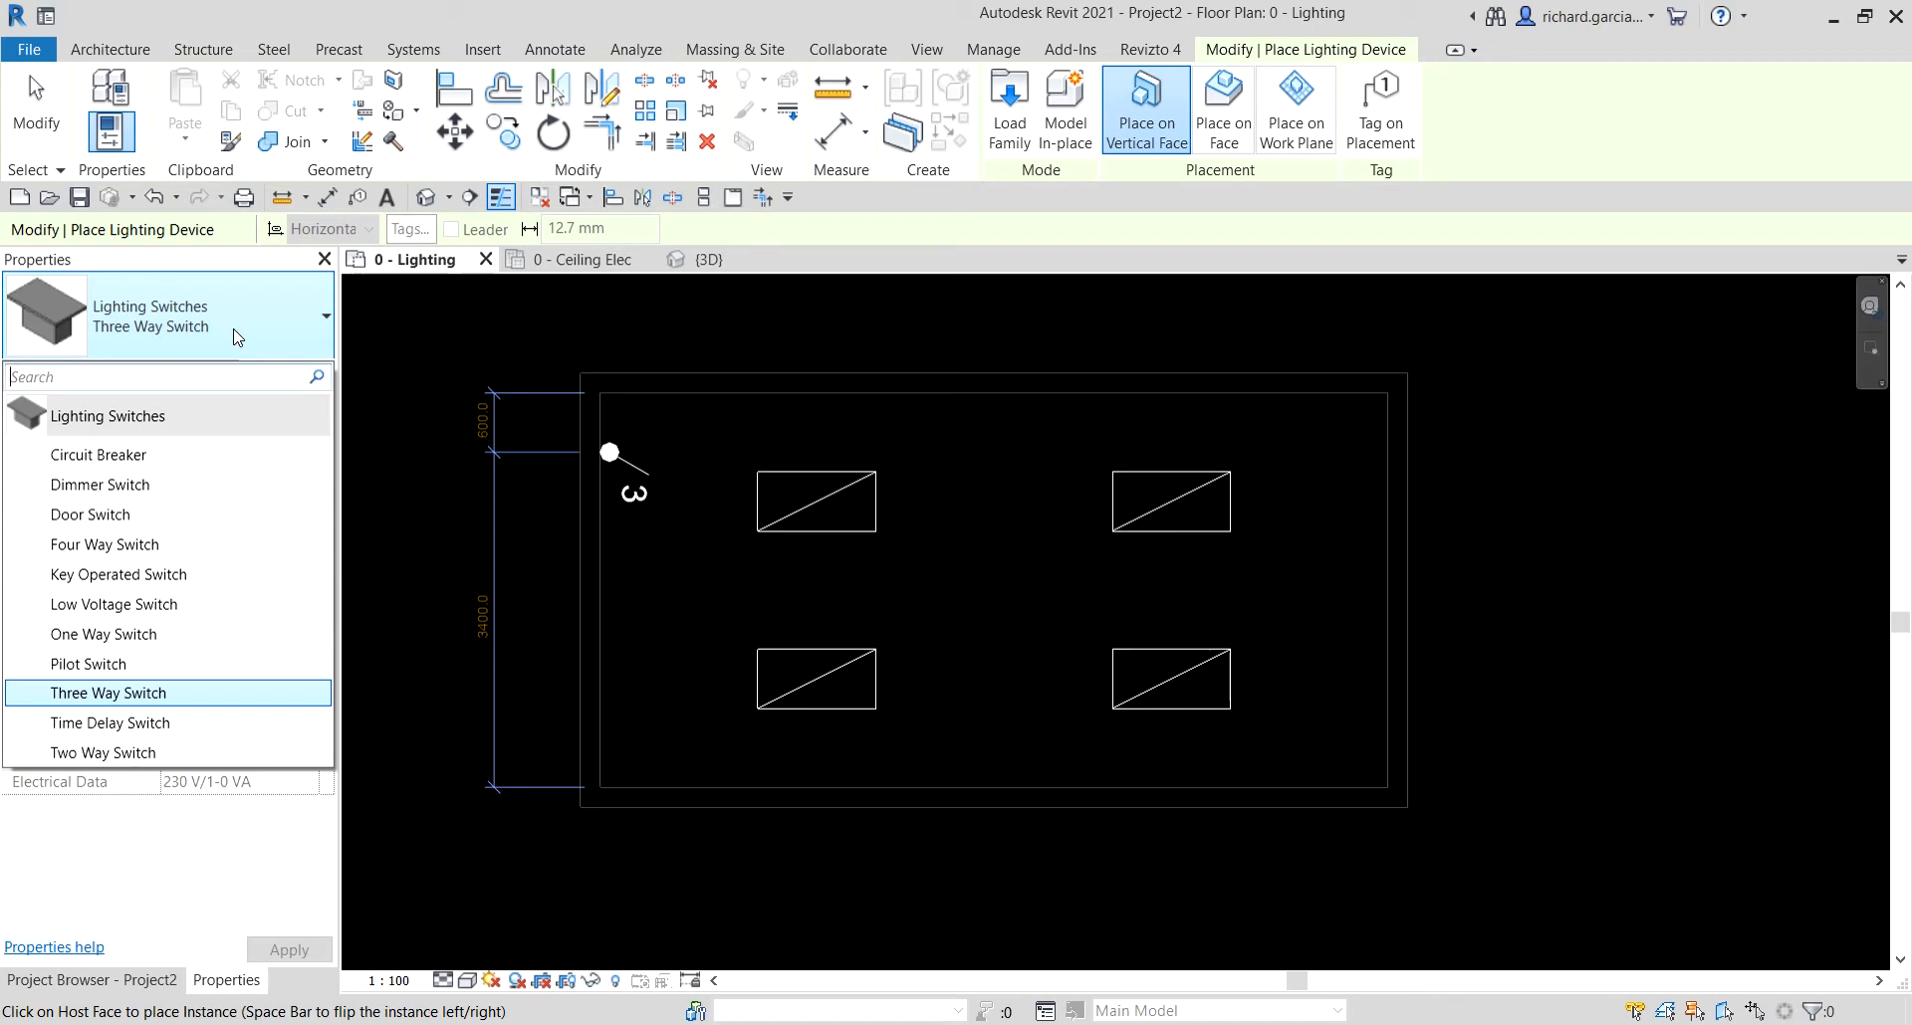
left_click(121, 754)
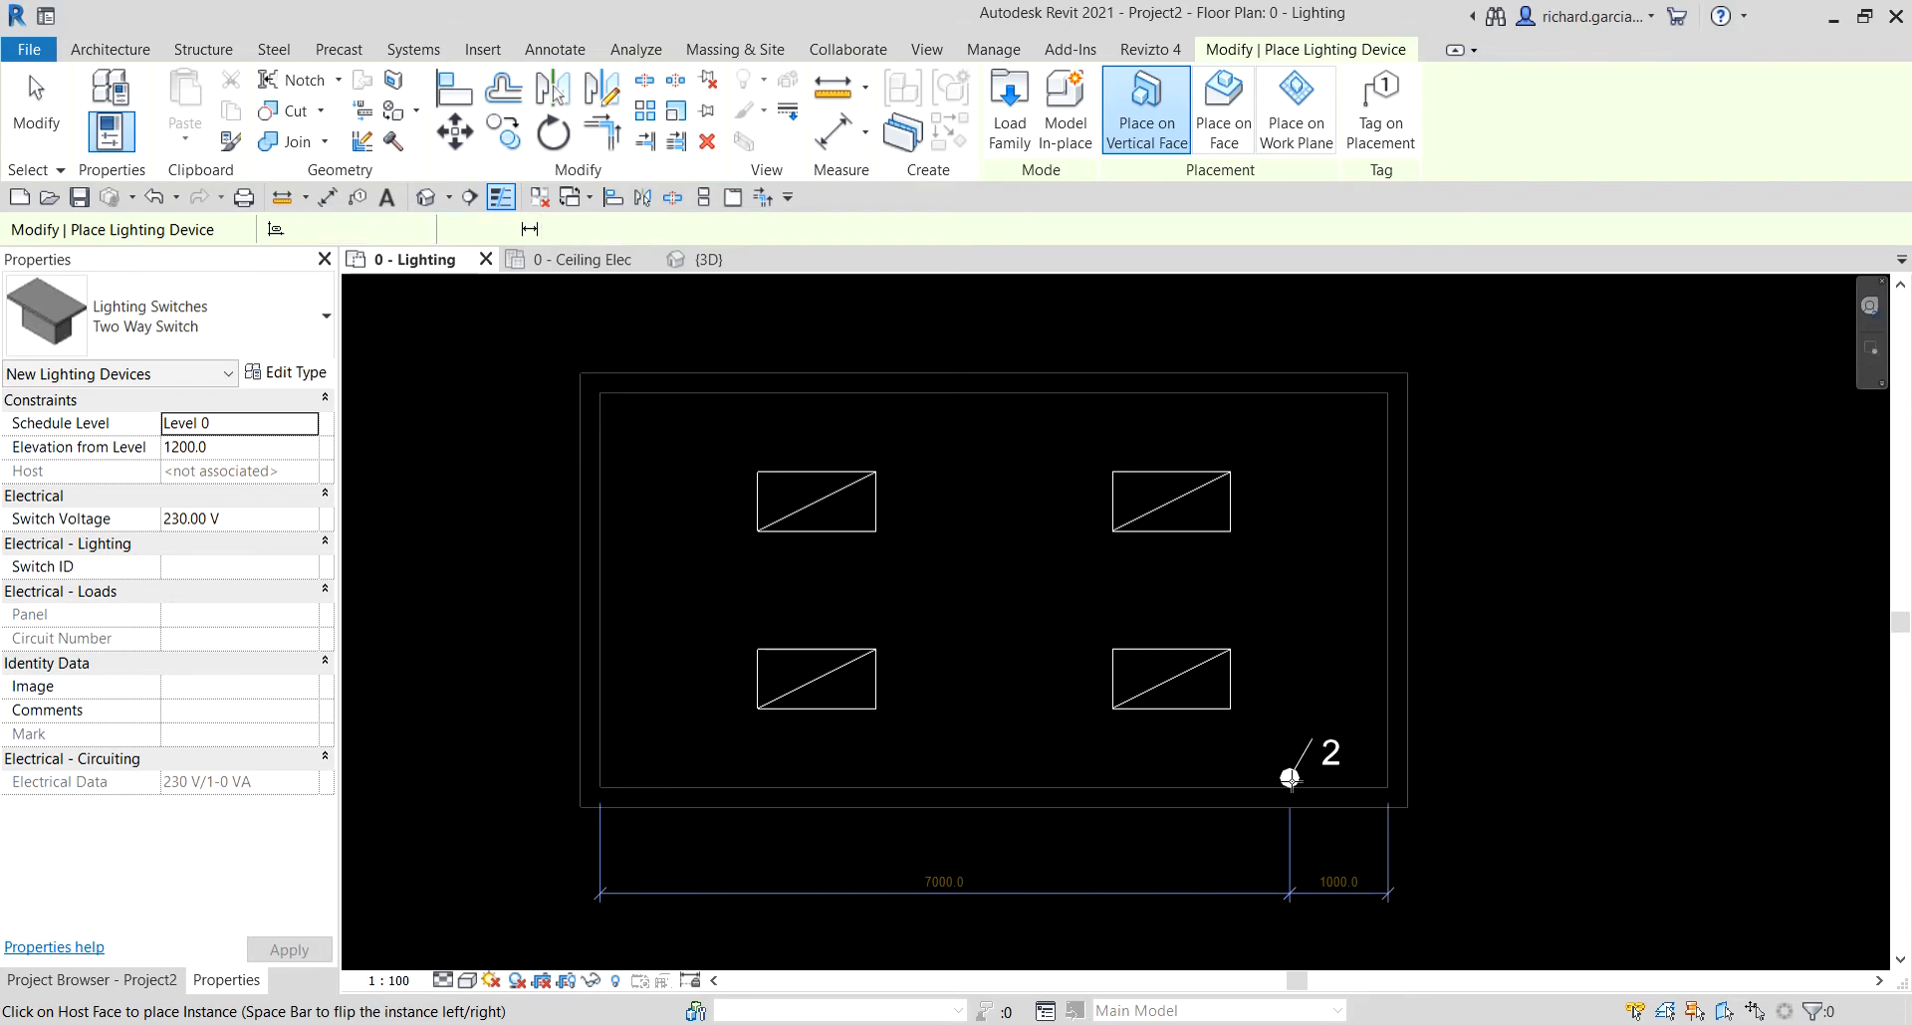
left_click(1289, 777)
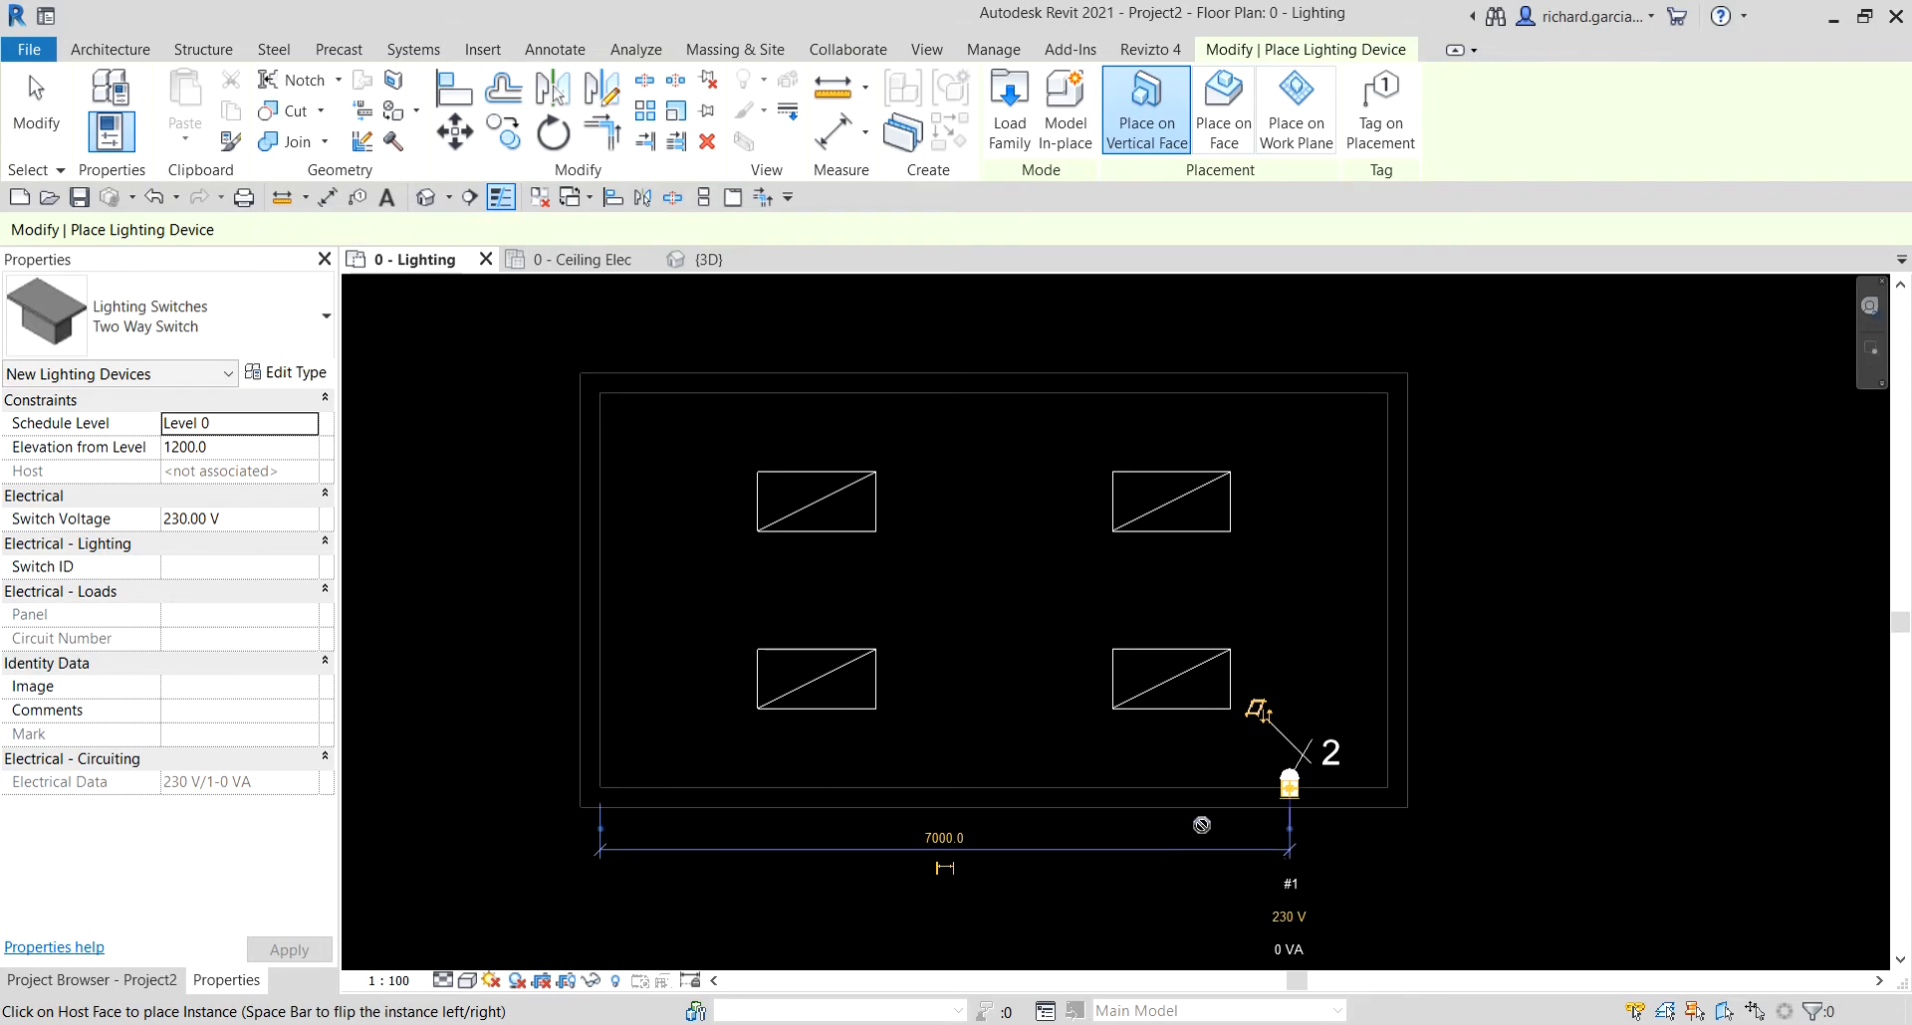
left_click(40, 105)
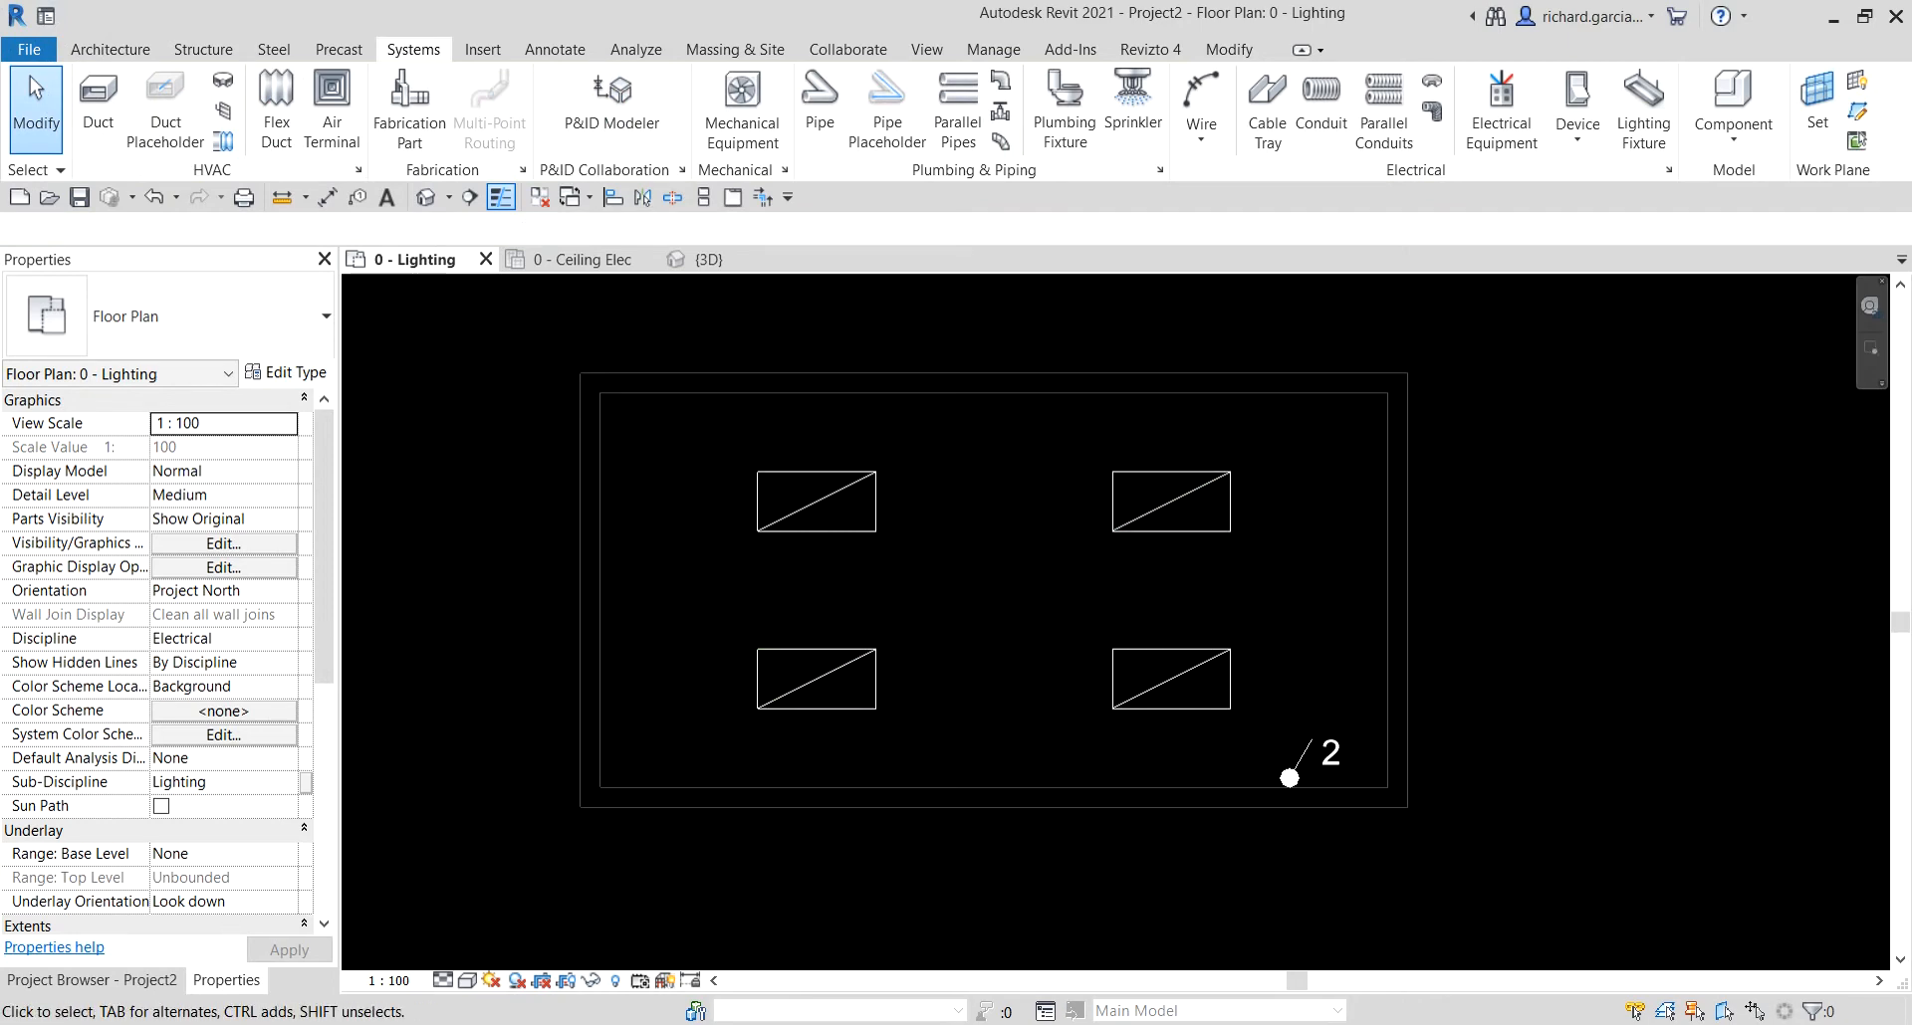
- Open the 0 - Power floor plan
left_click(66, 980)
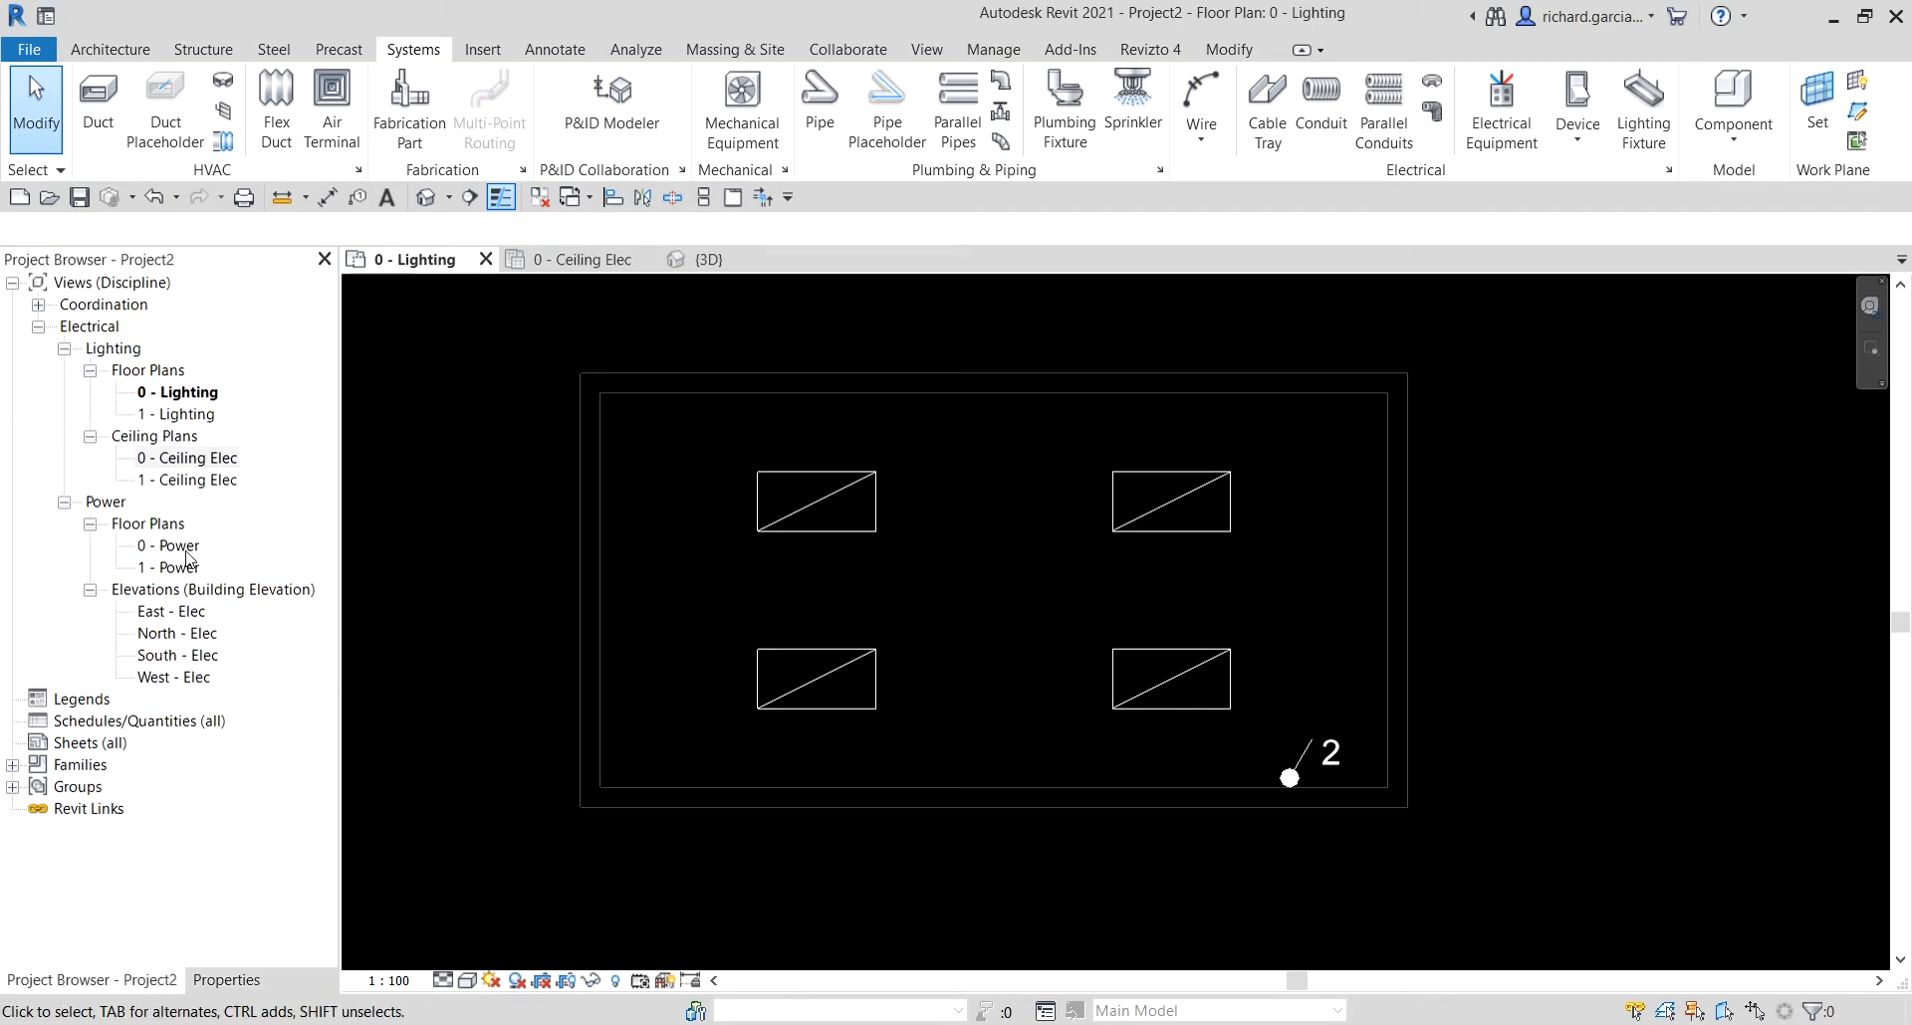
key("ctrl")
key("ctrl")
double_click(180, 548)
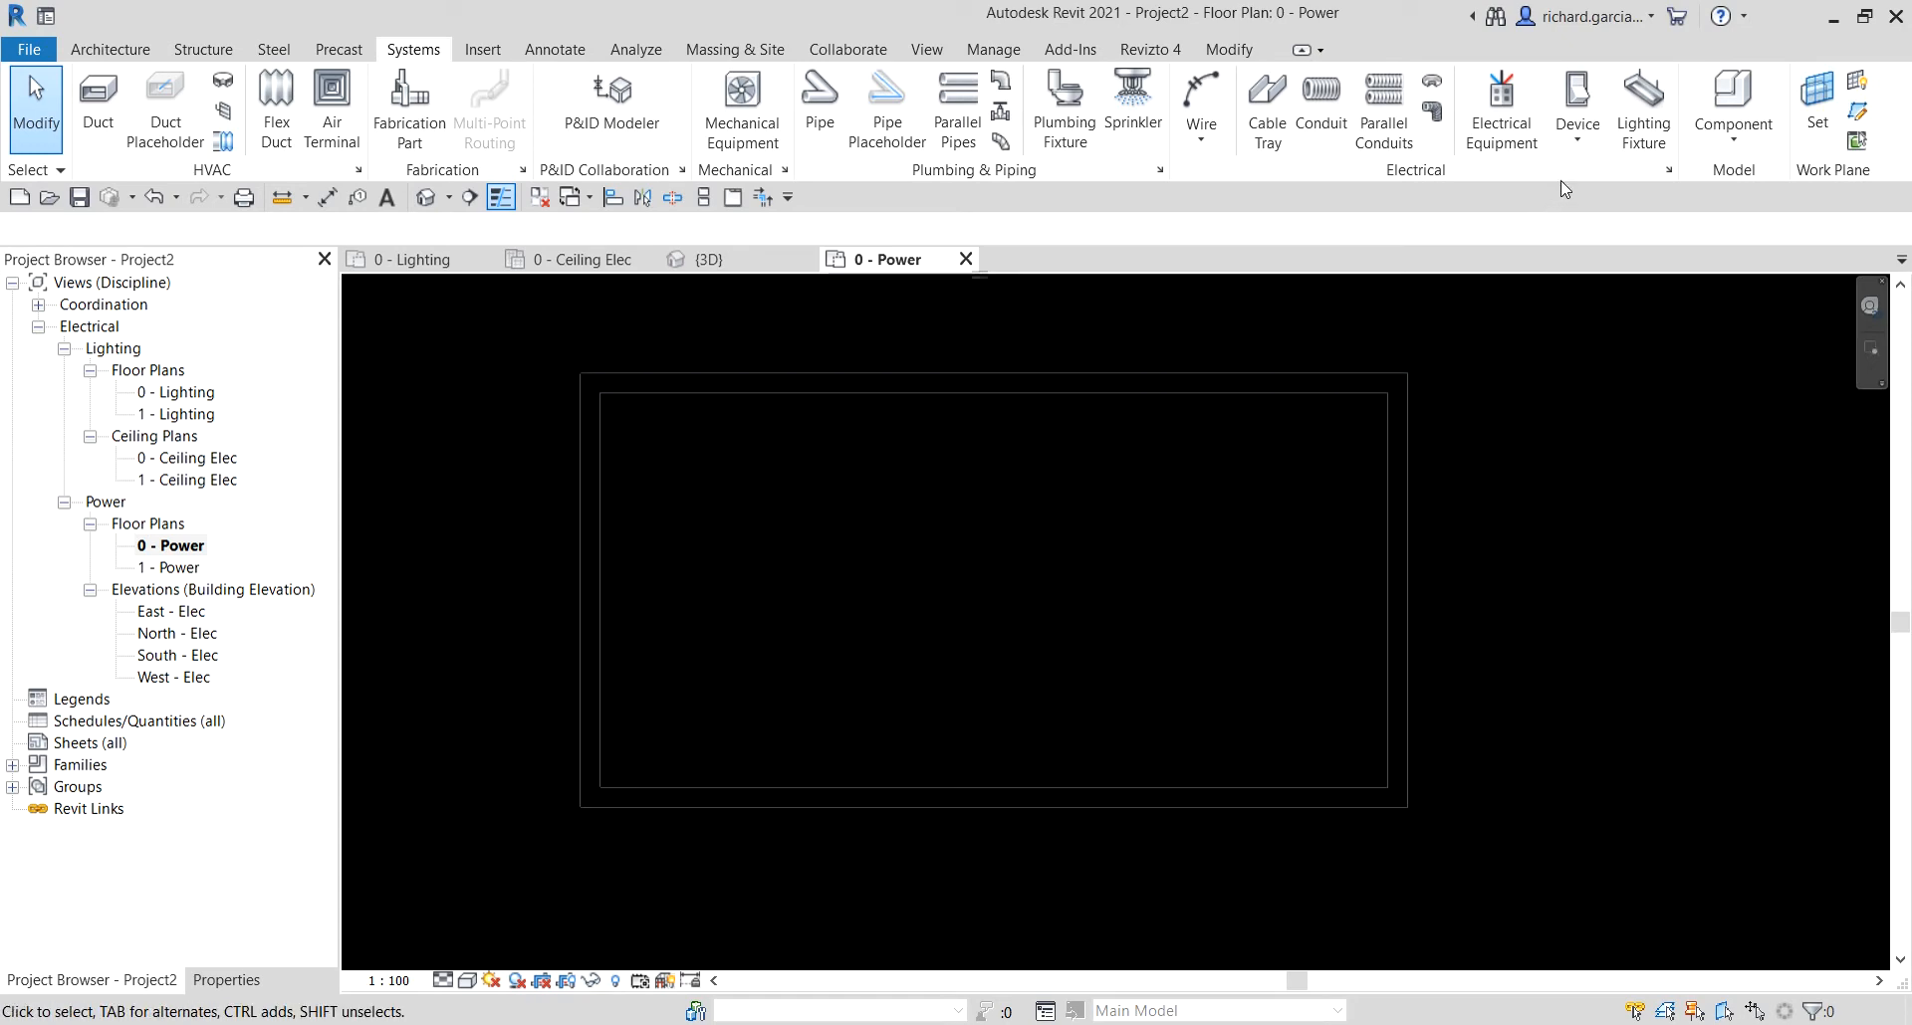
- Place two Twin Switched Socket Outlets on the room's lower wall, 2200 mm and 5800 mm from the left wall
key("ctrl")
left_click(1578, 148)
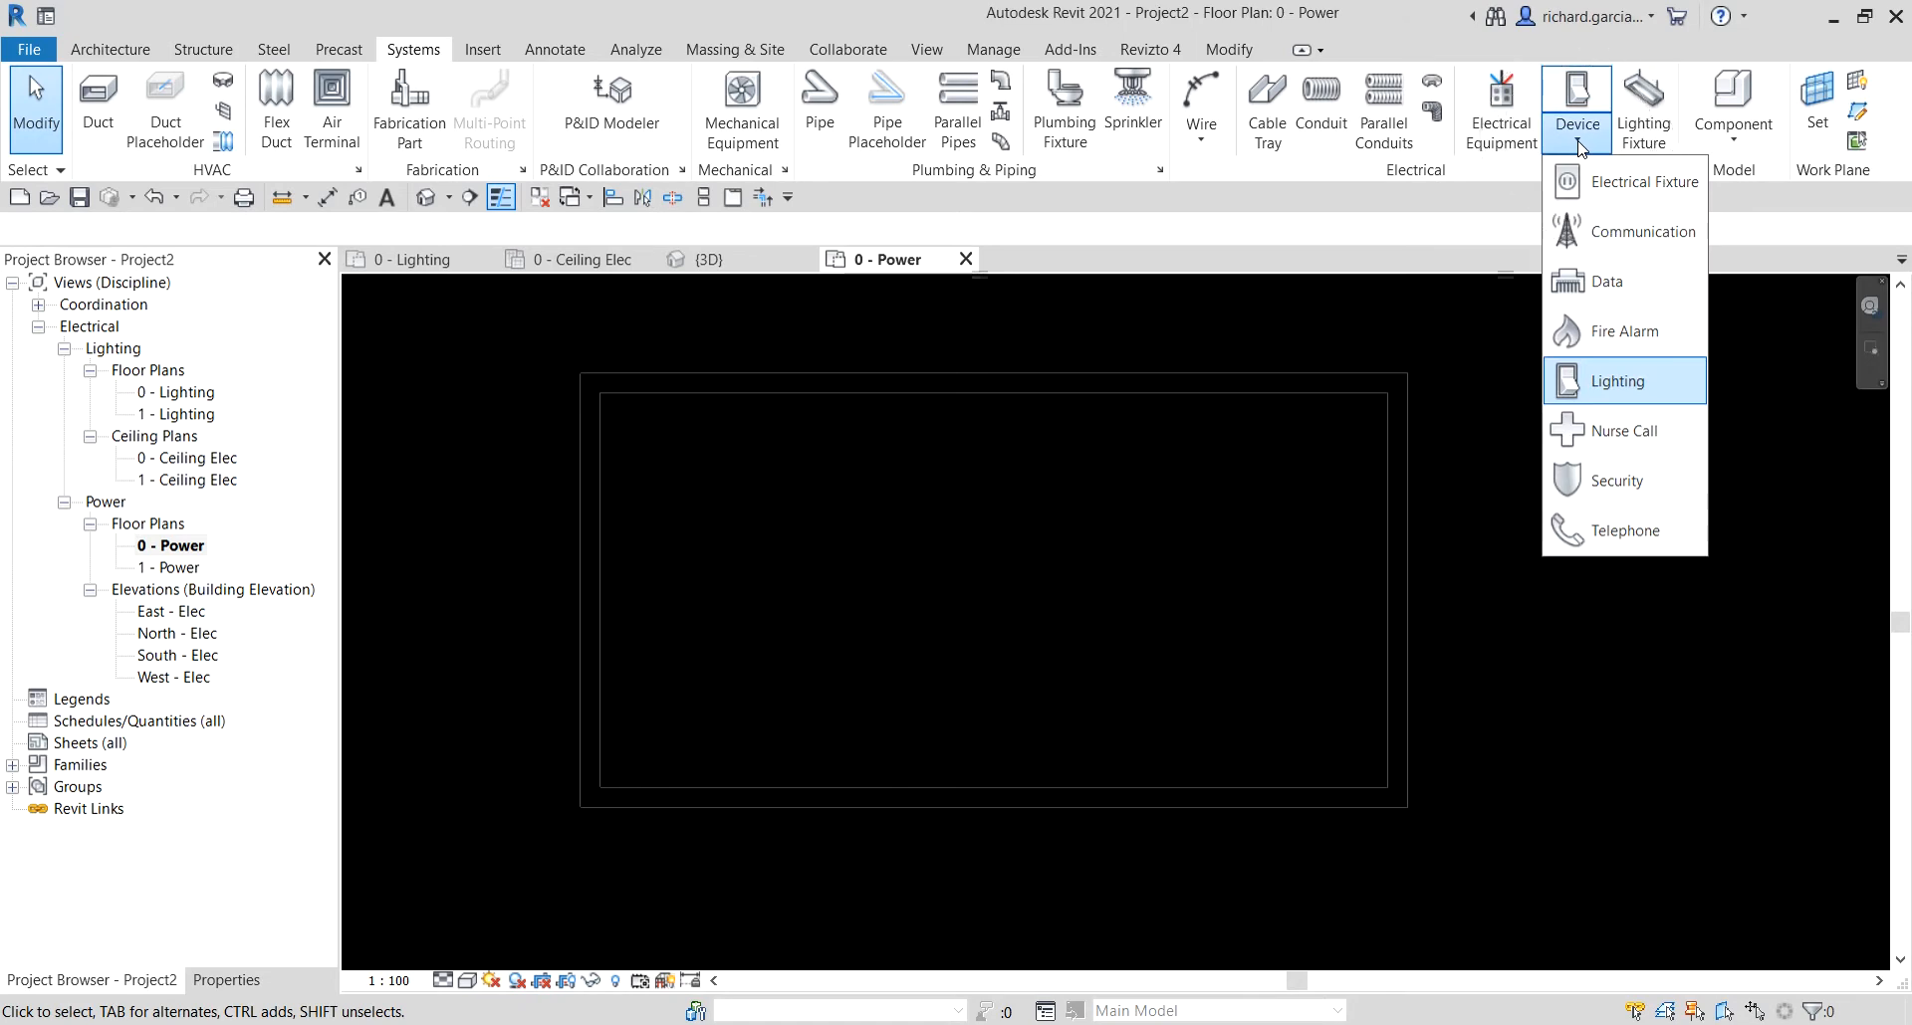
key("ctrl")
key("ctrl")
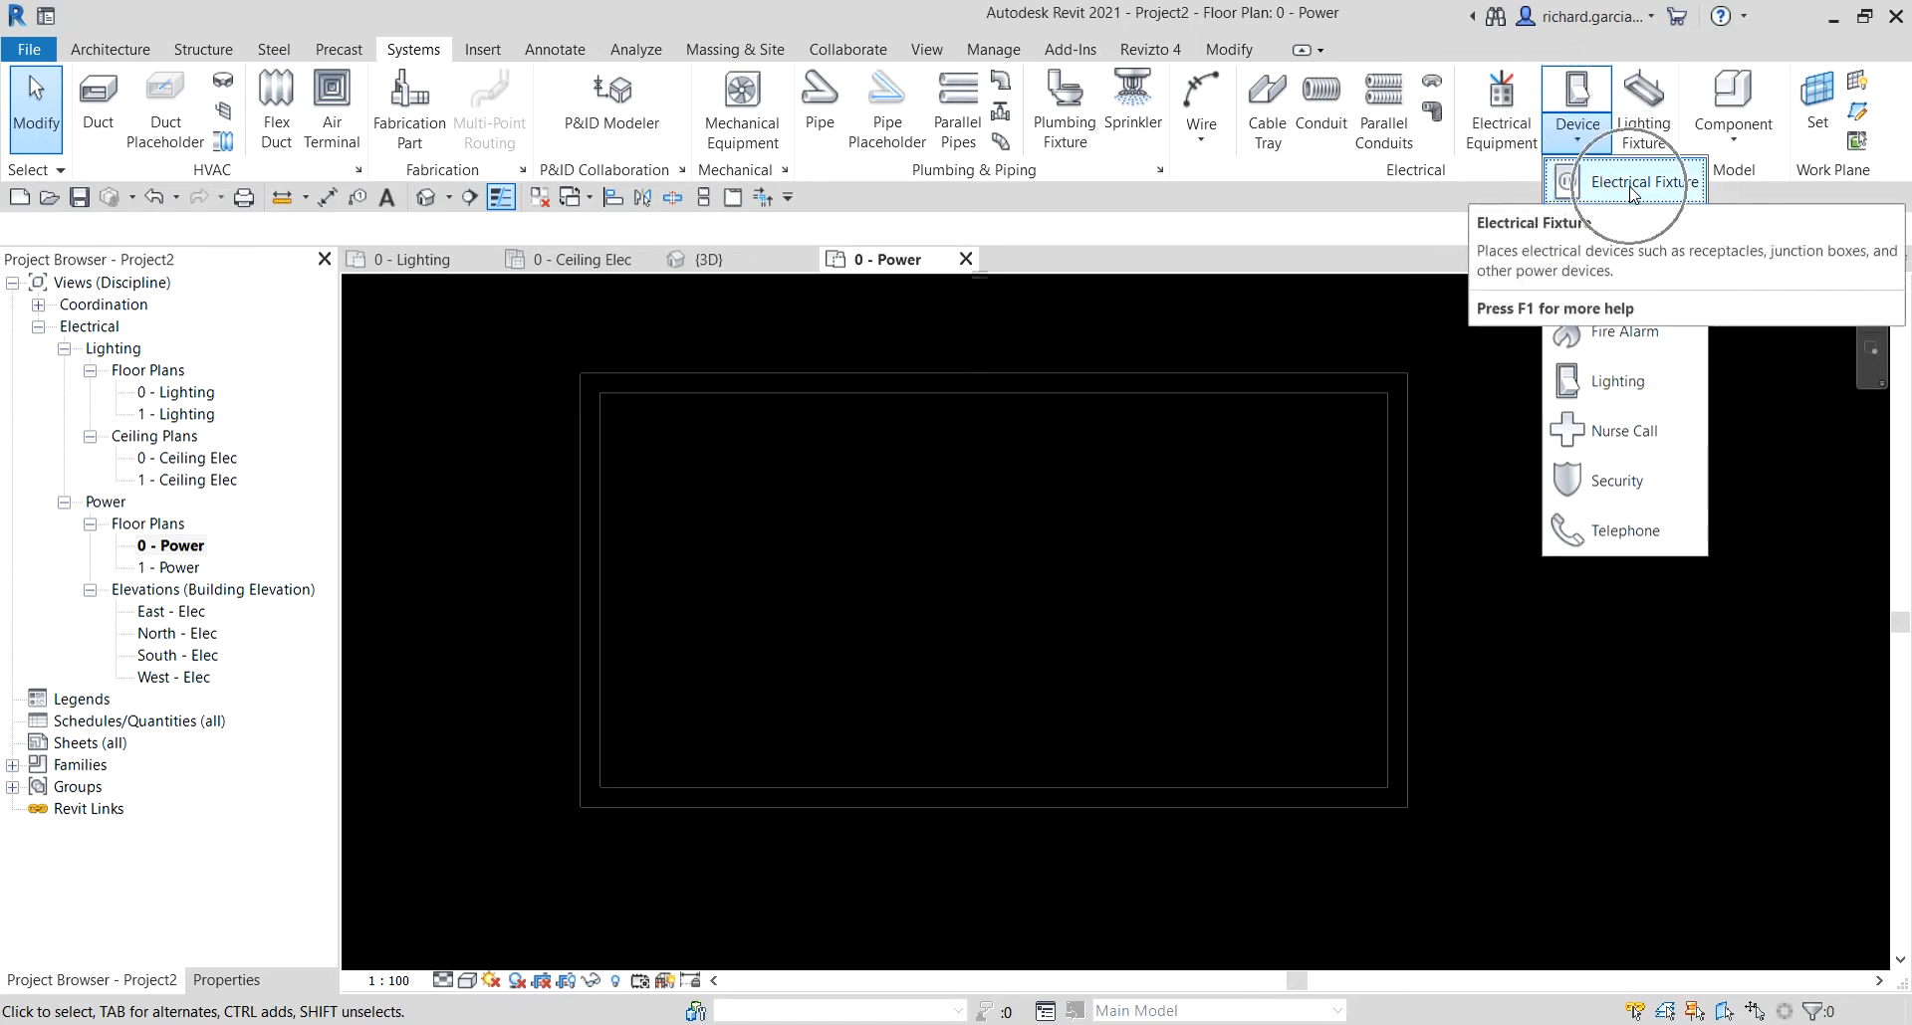
left_click(1633, 195)
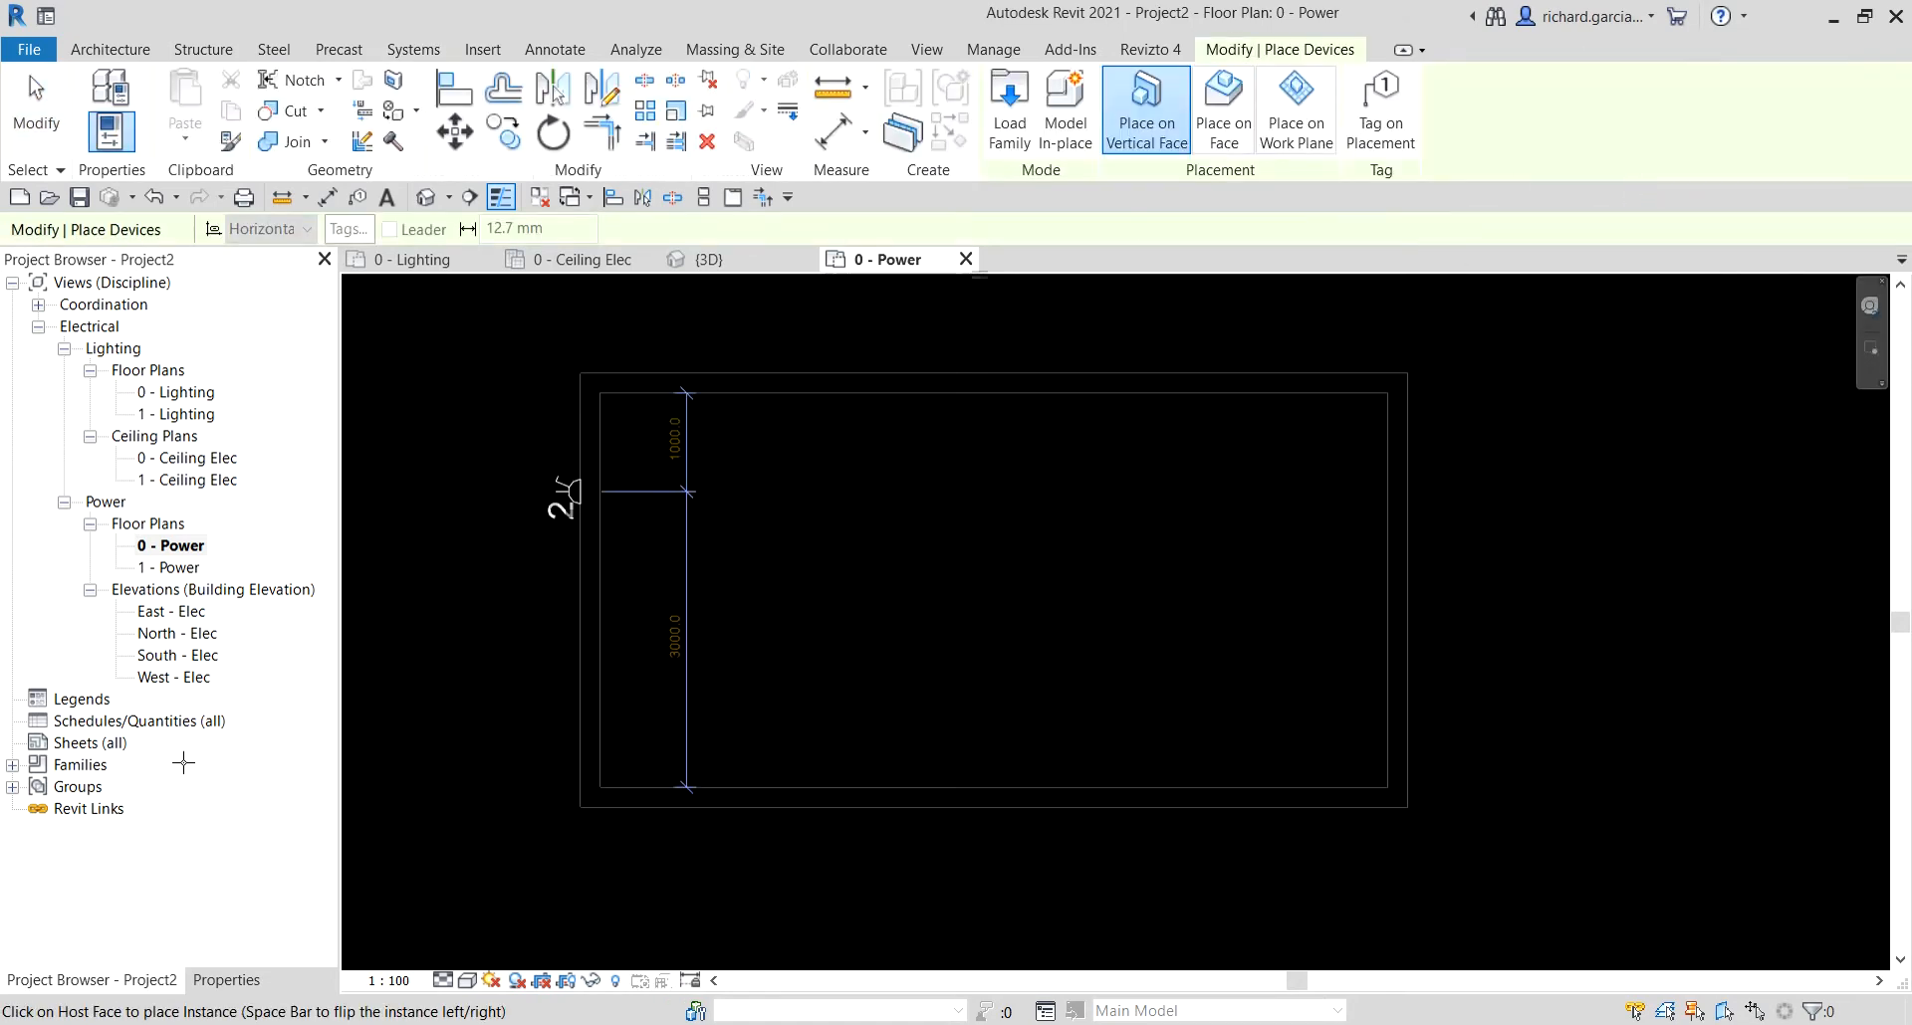
left_click(223, 984)
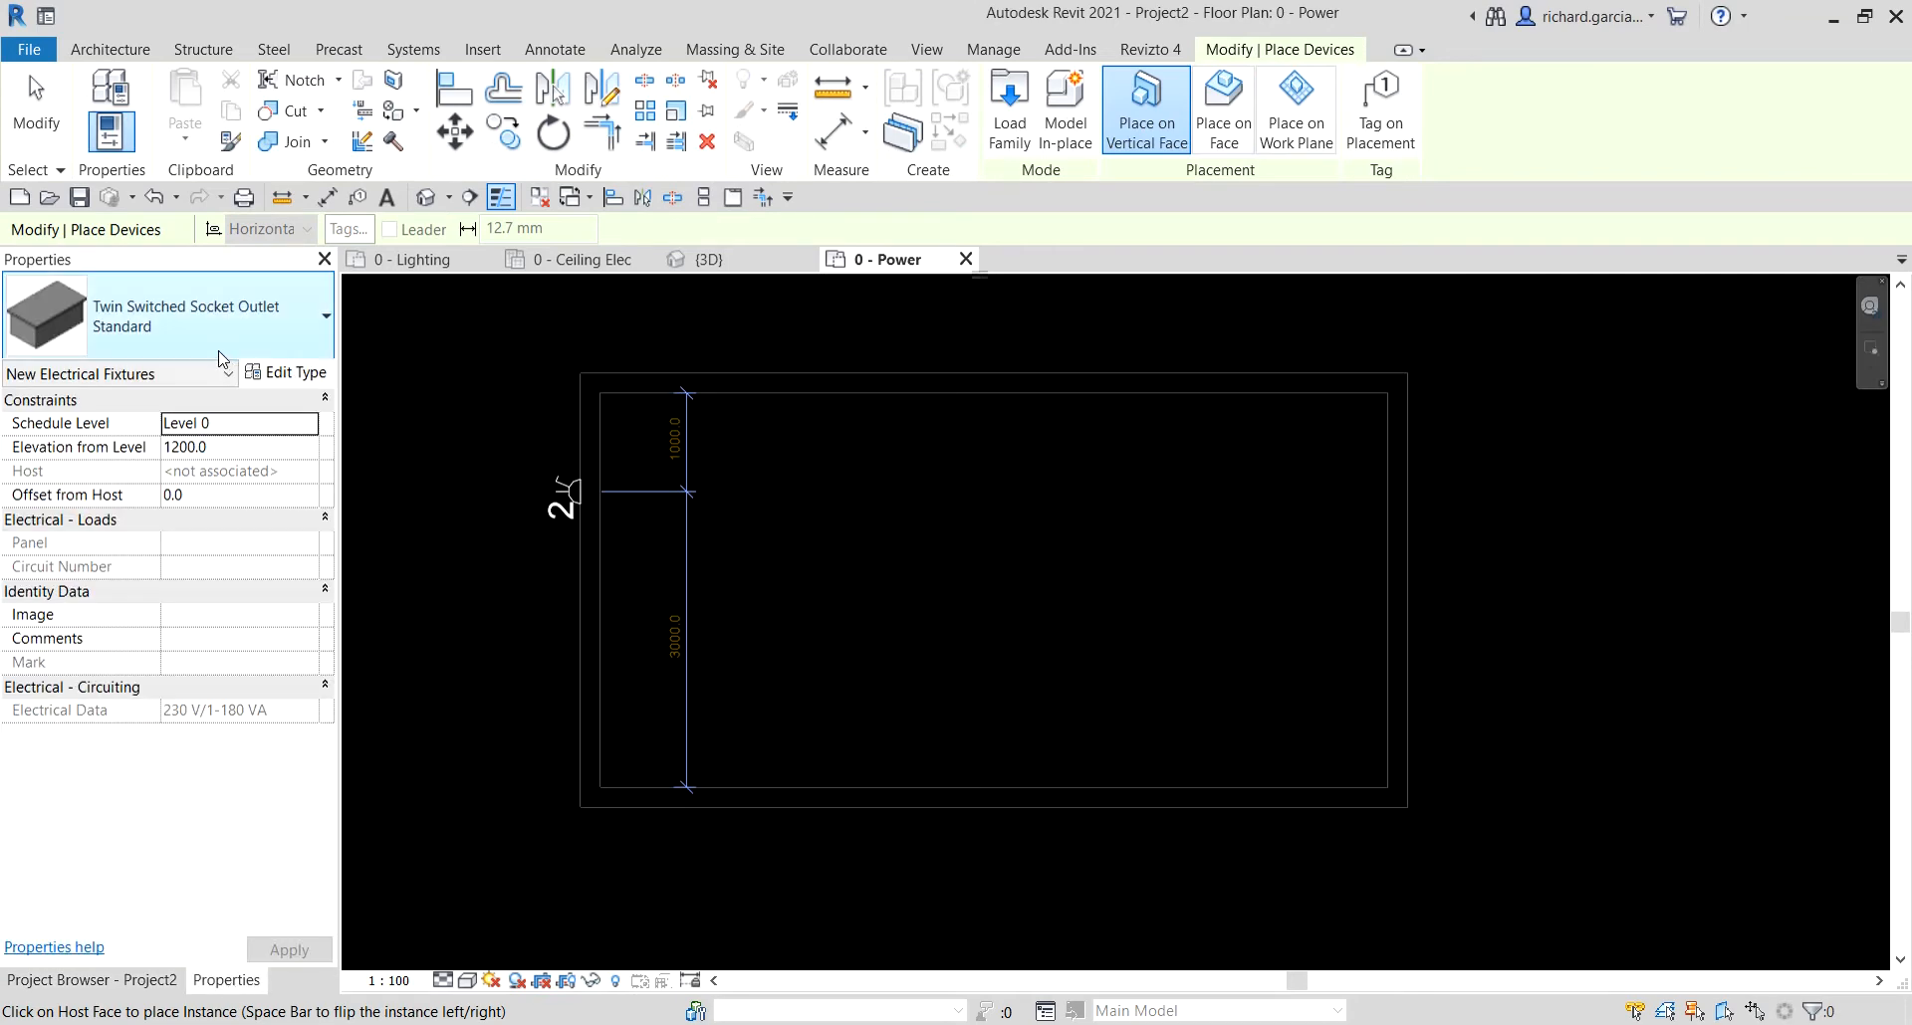
left_click(204, 319)
left_click(204, 319)
left_click(204, 319)
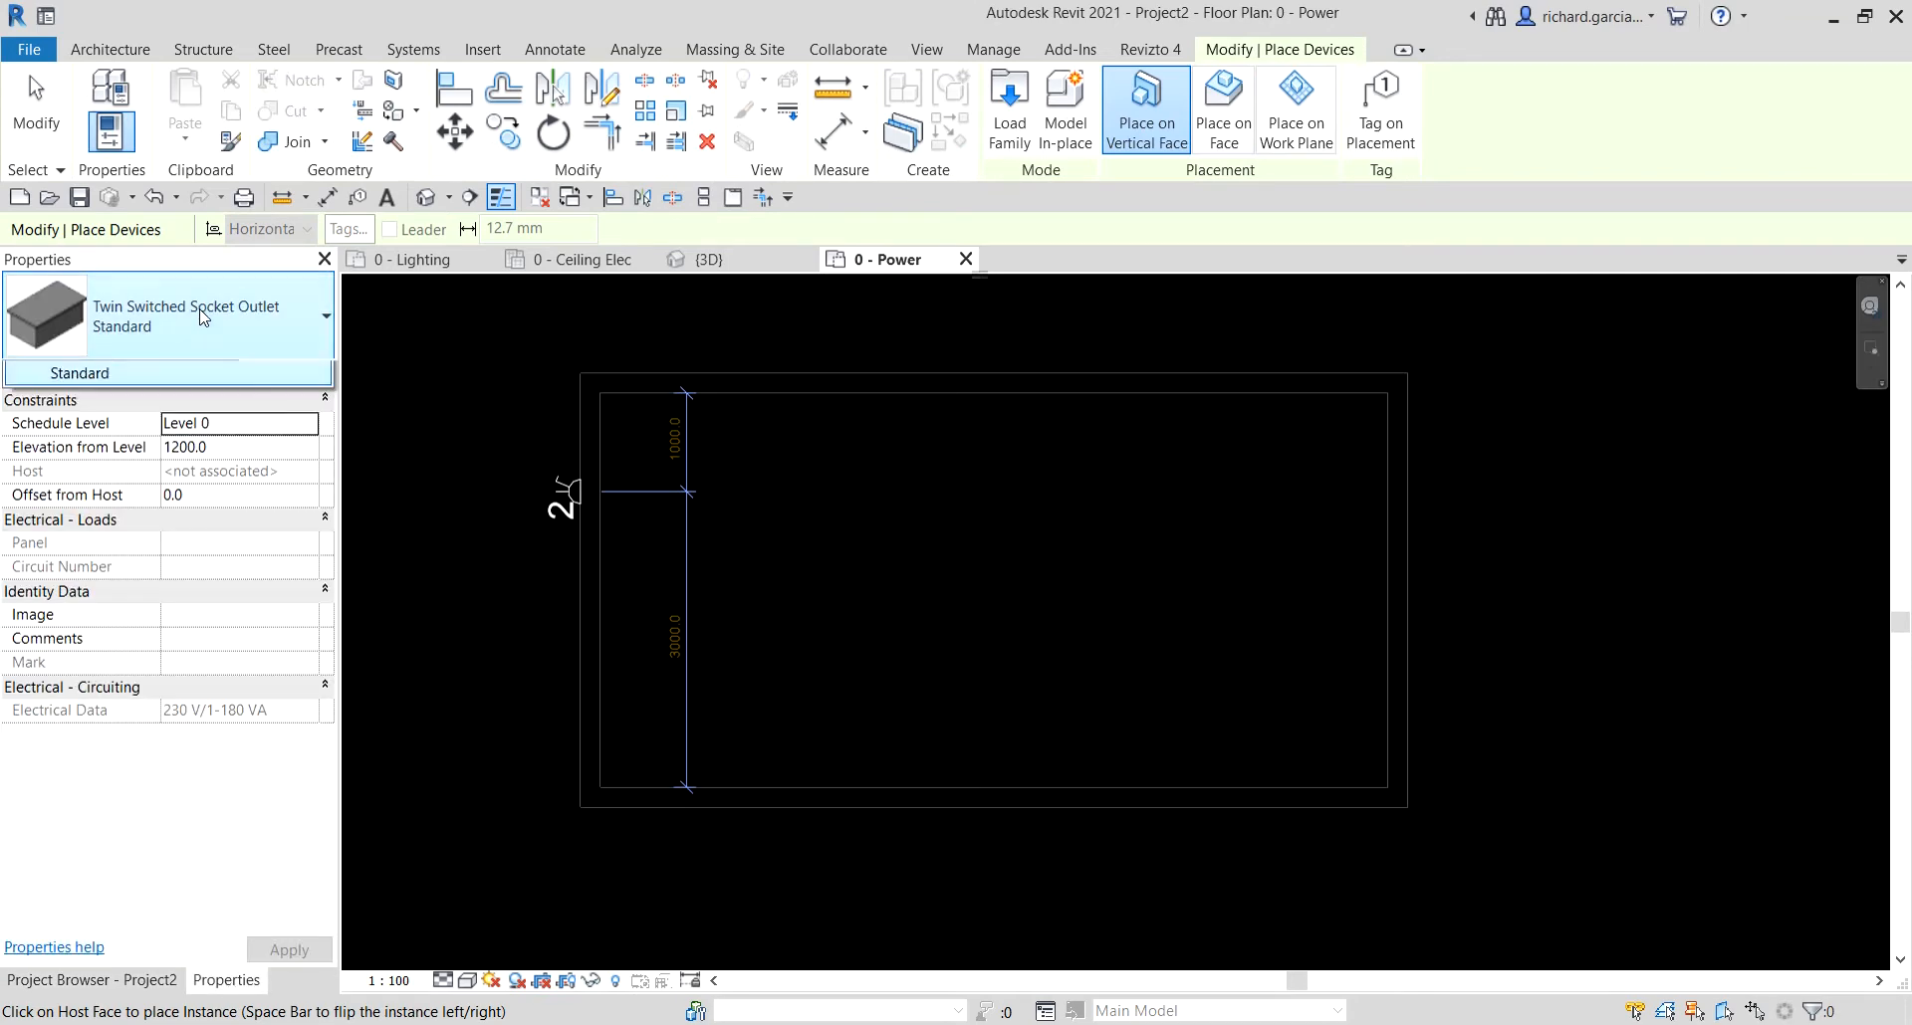
left_click(892, 497)
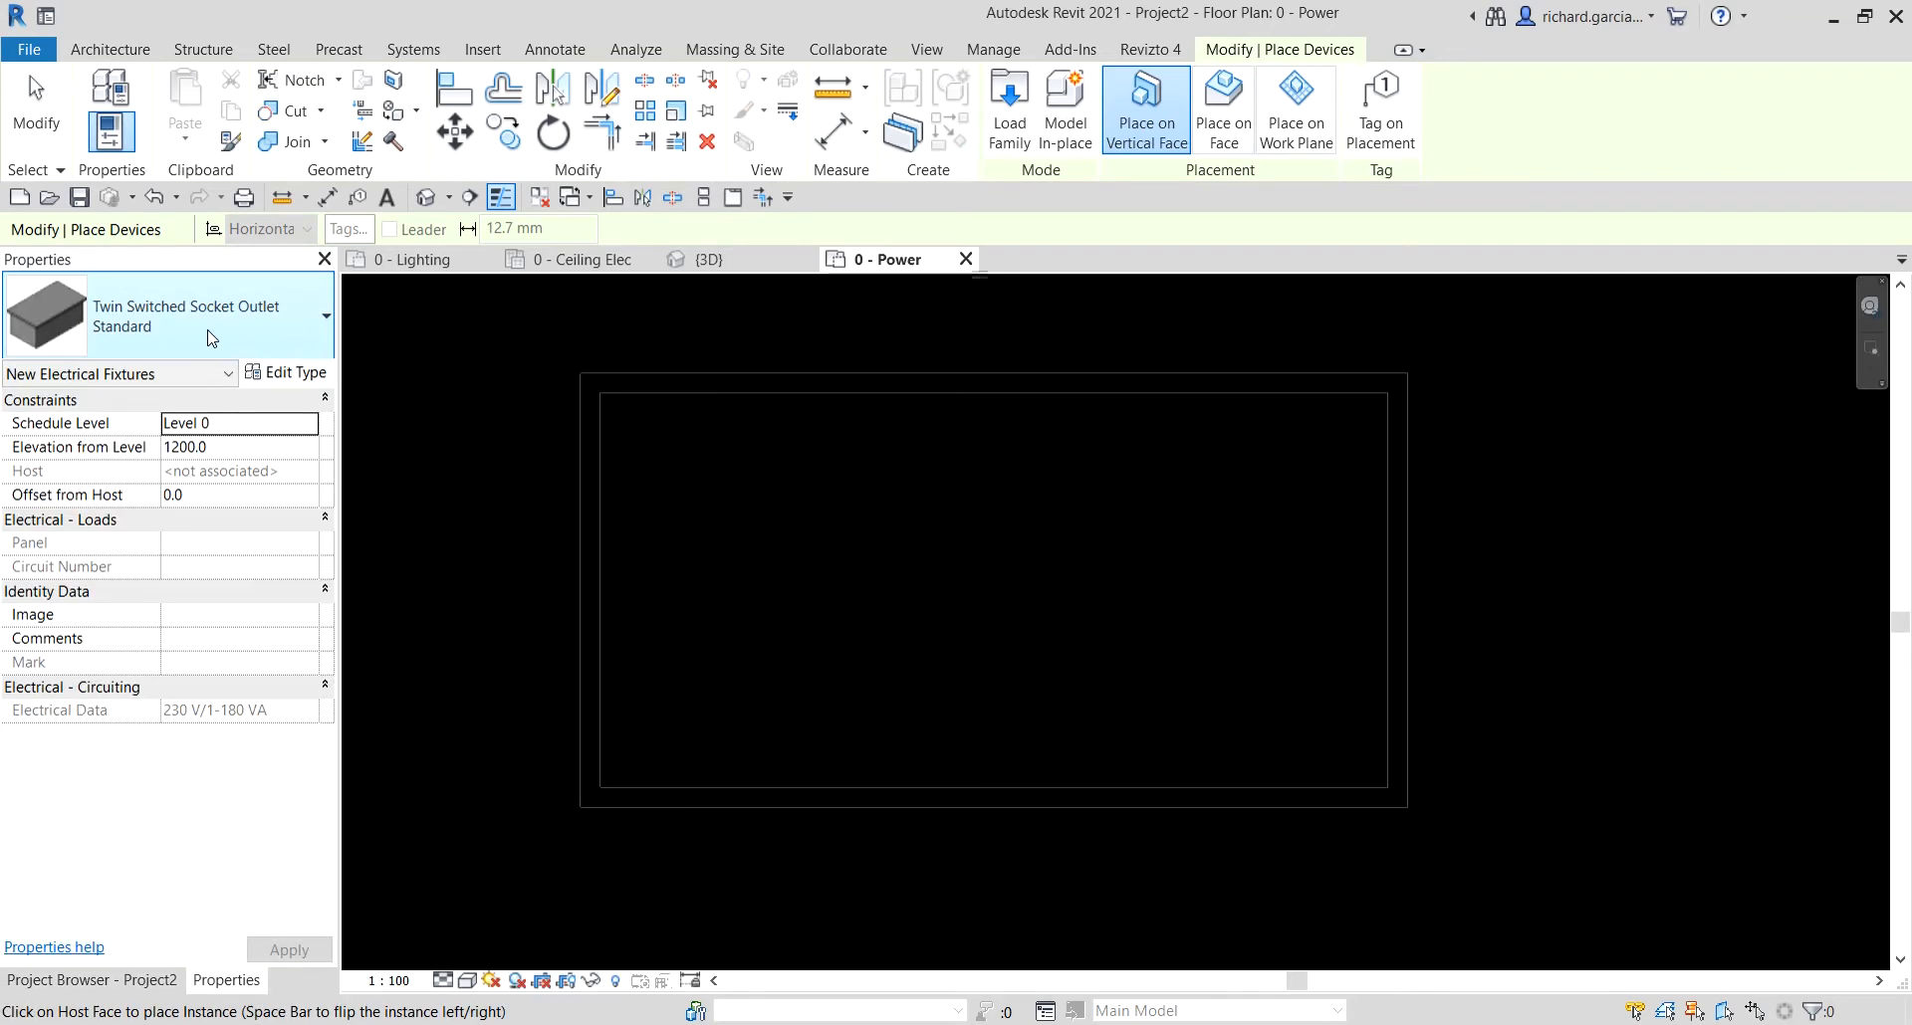
key("ctrl")
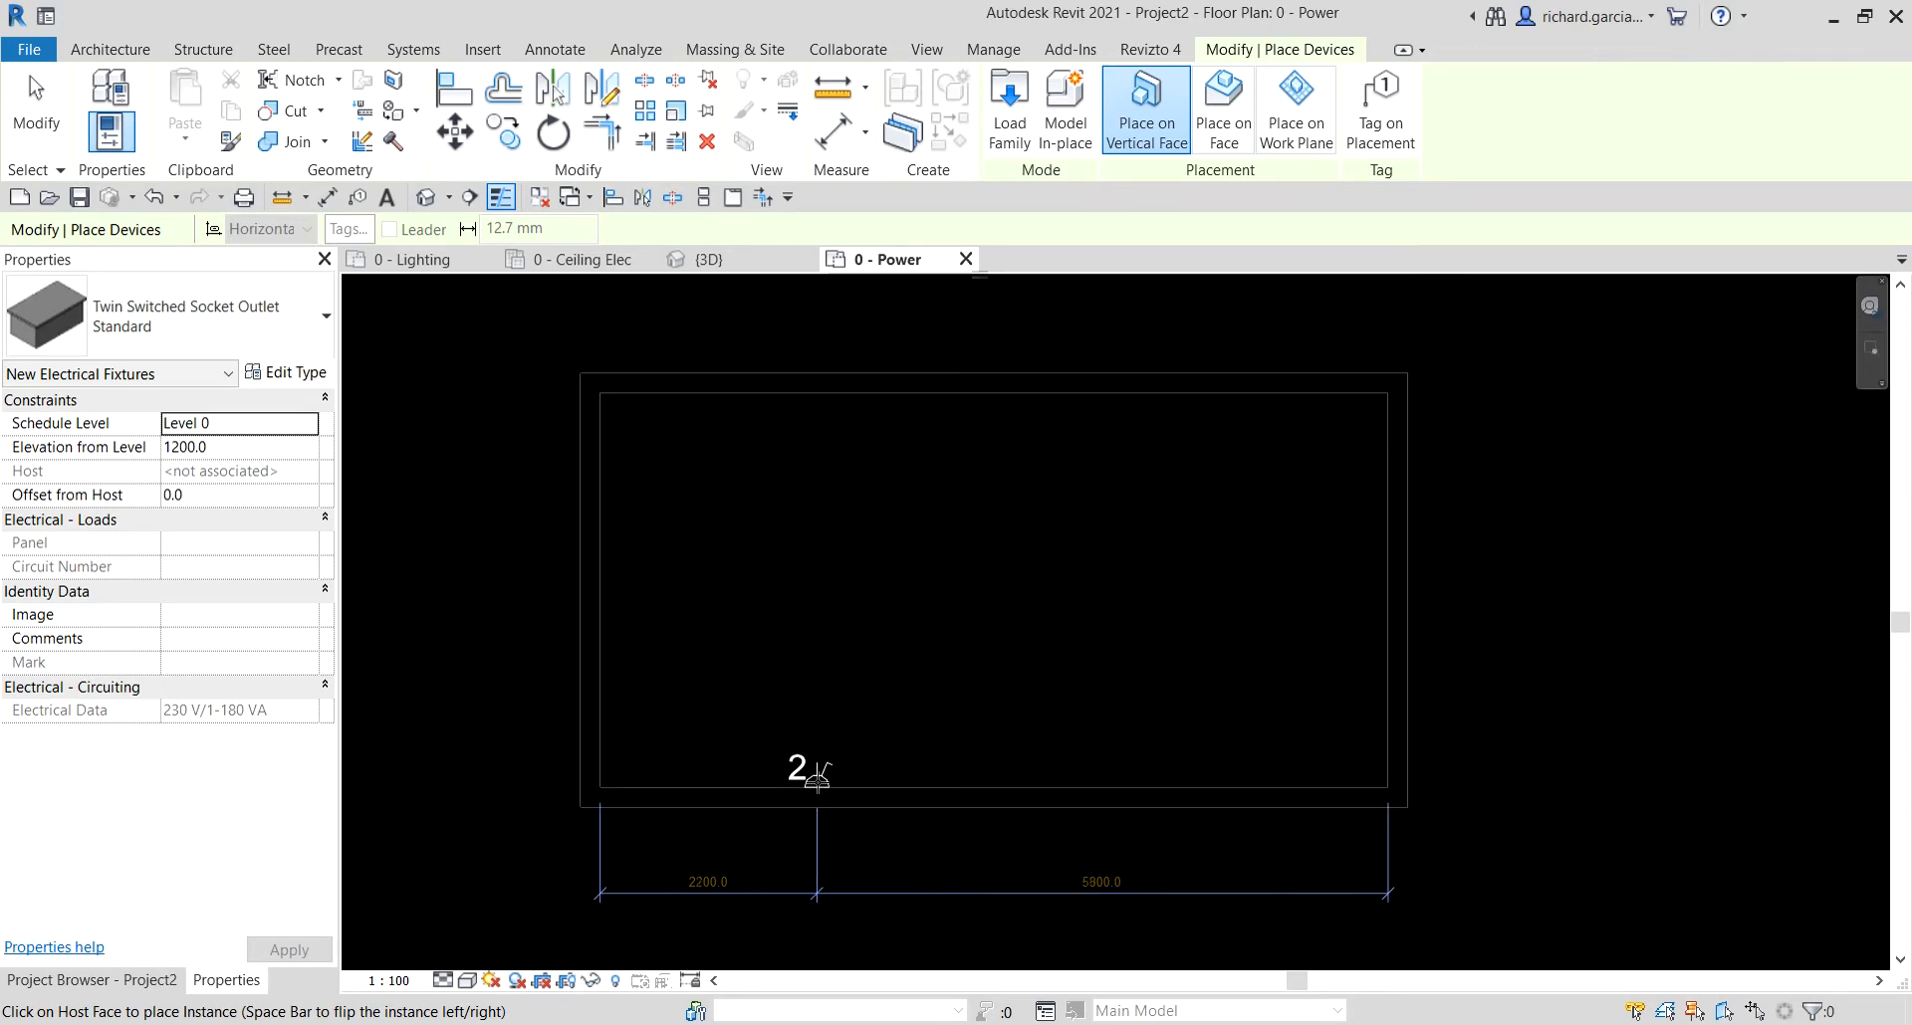
left_click(816, 779)
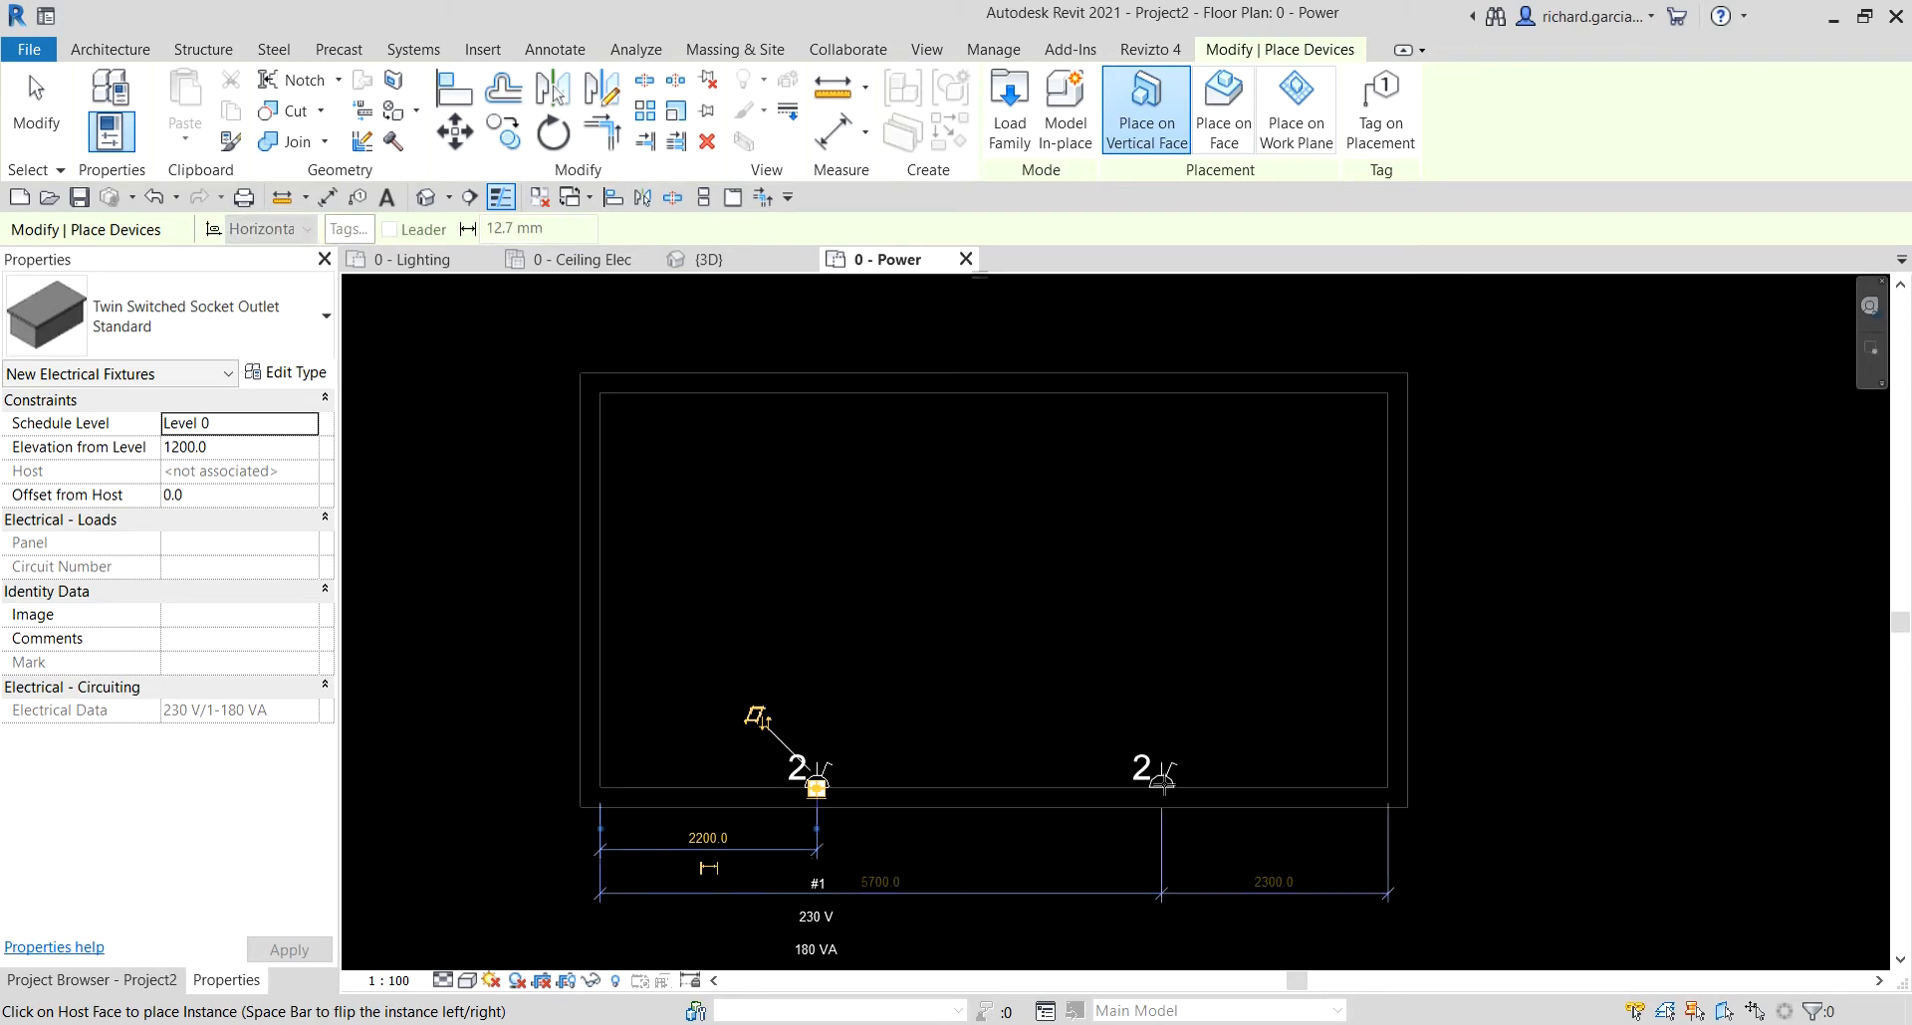
left_click(1172, 781)
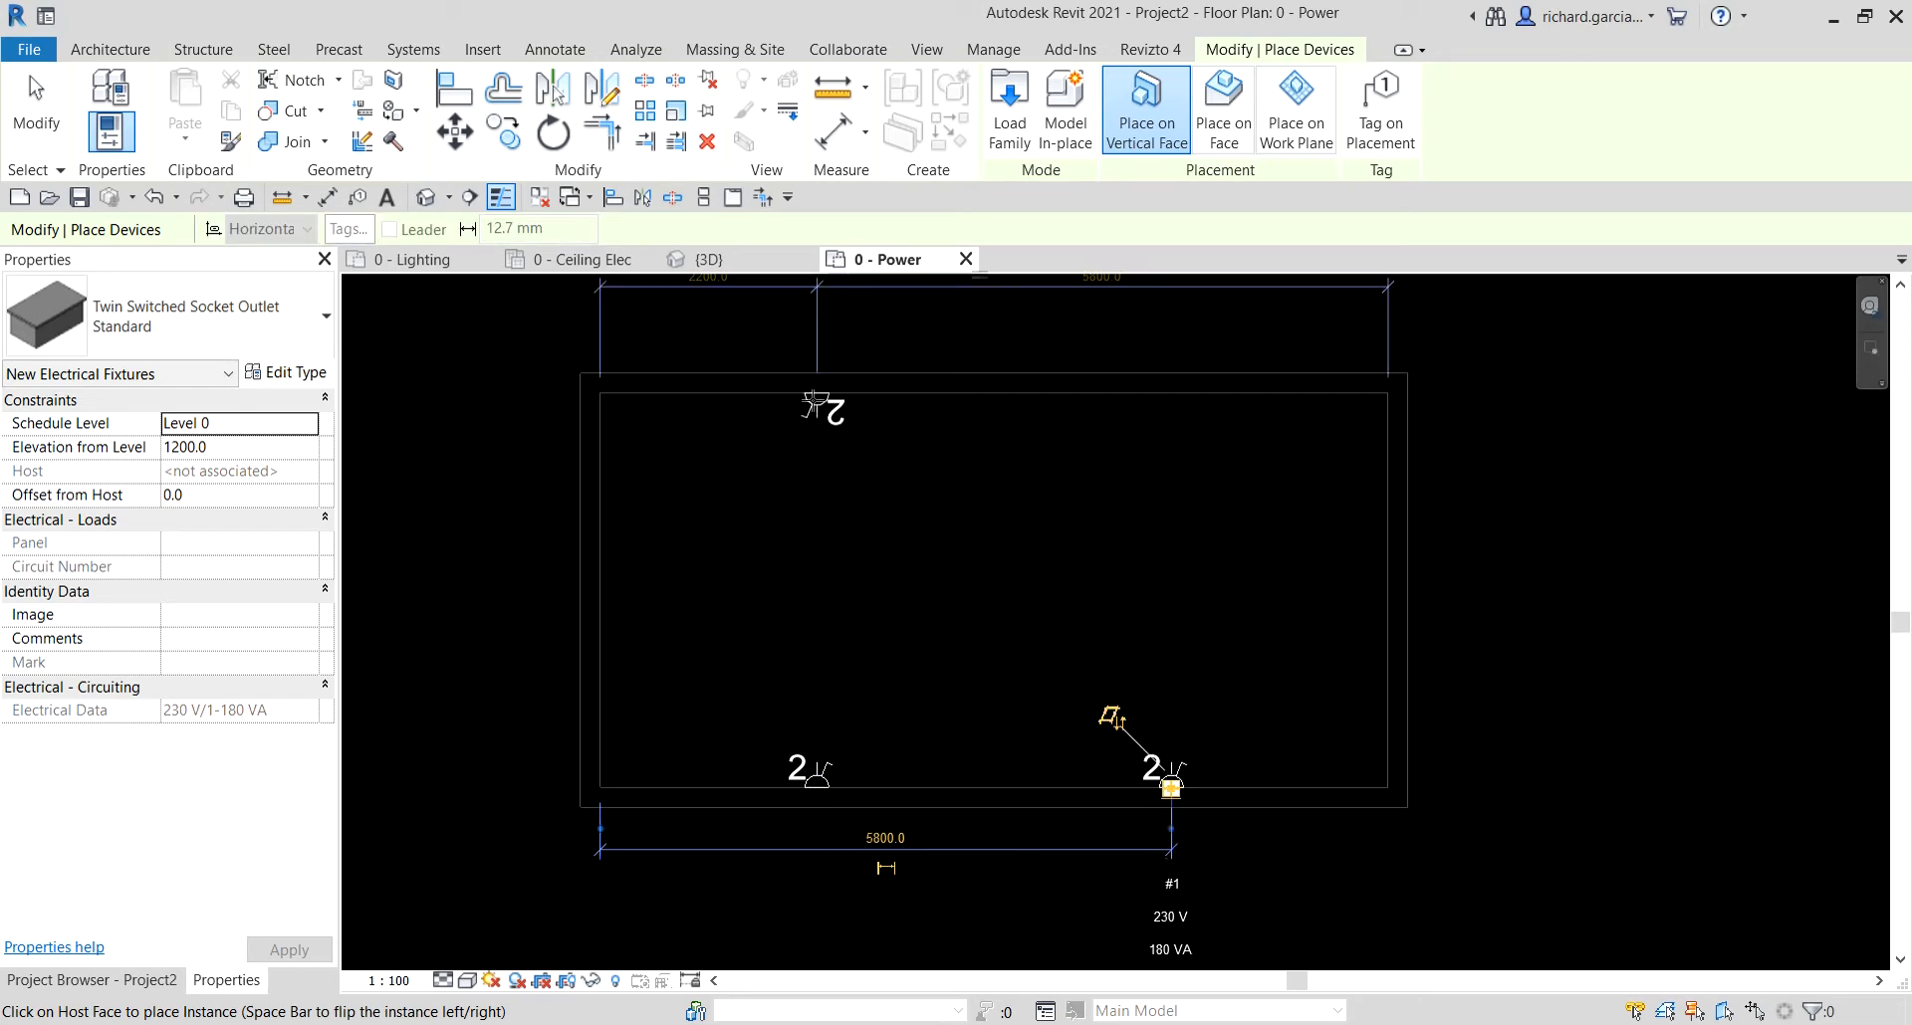
- Place two more sockets on the upper wall, 5800 mm and 2300 mm from the right wall, and one midway along each side wall
left_click(814, 403)
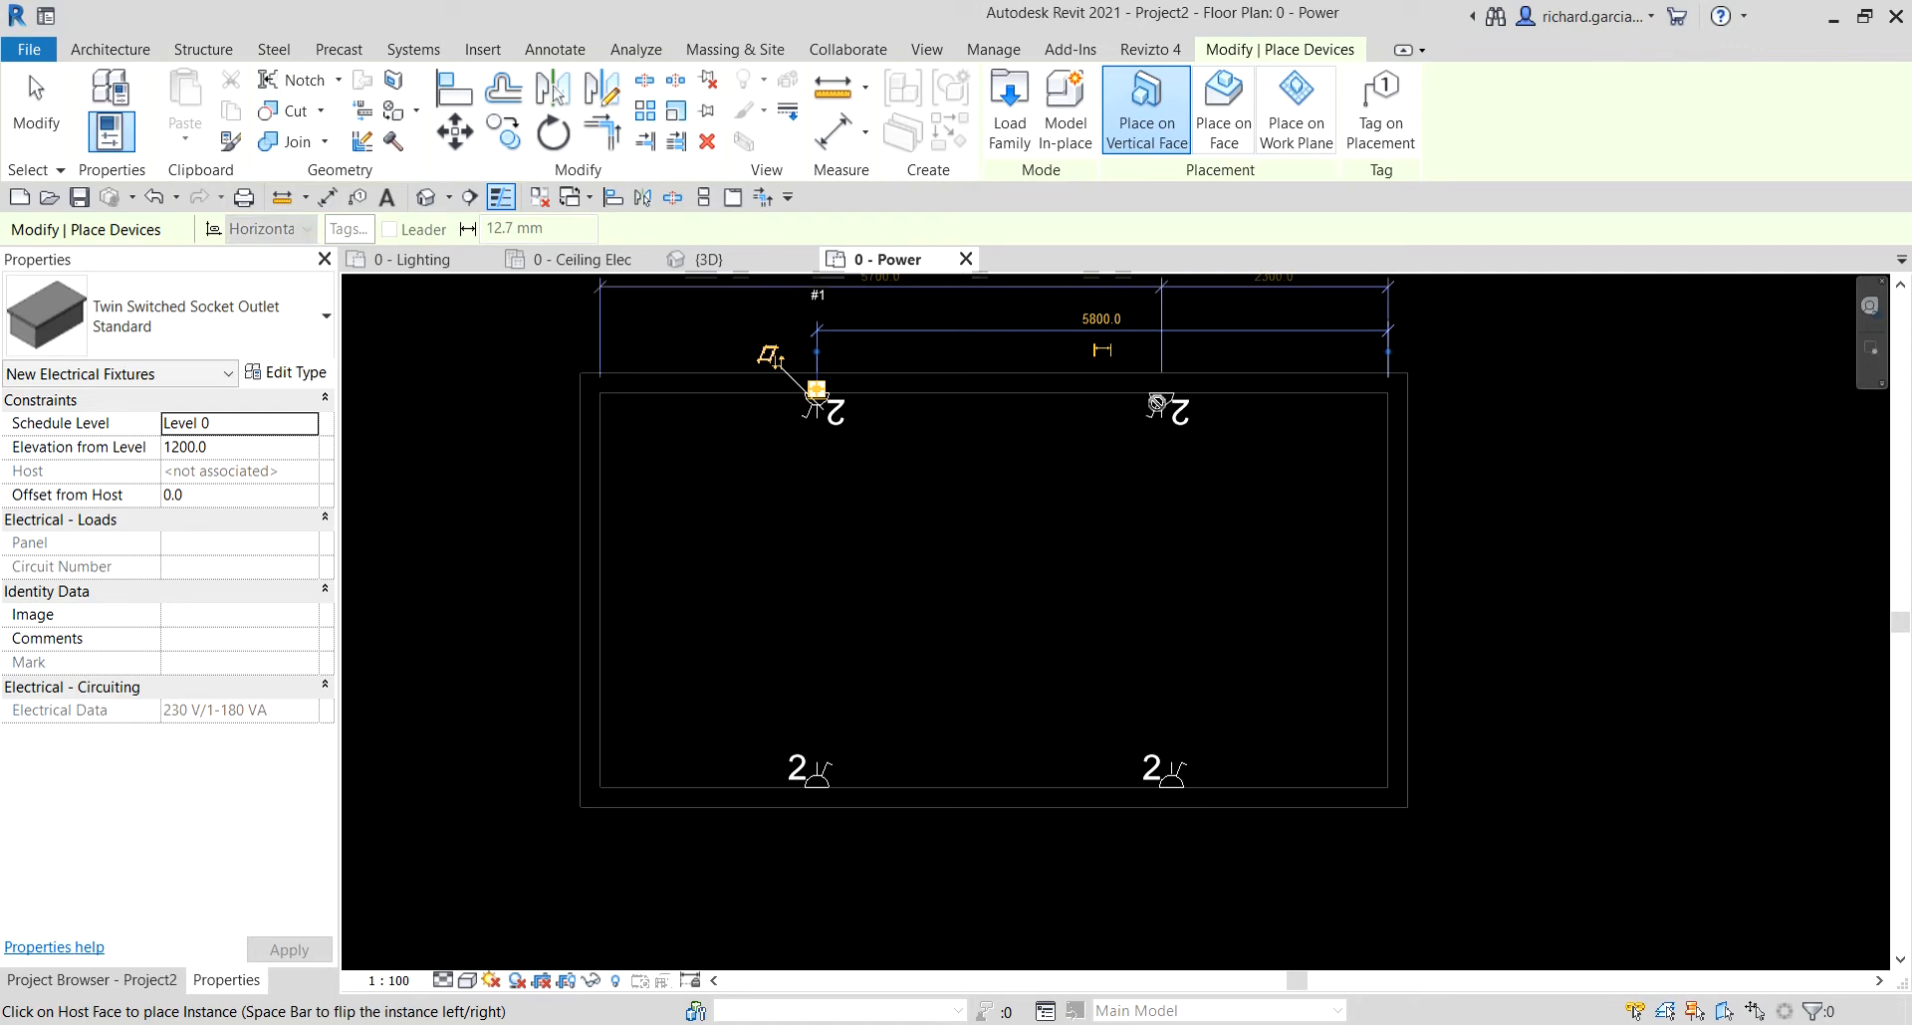
left_click(1157, 402)
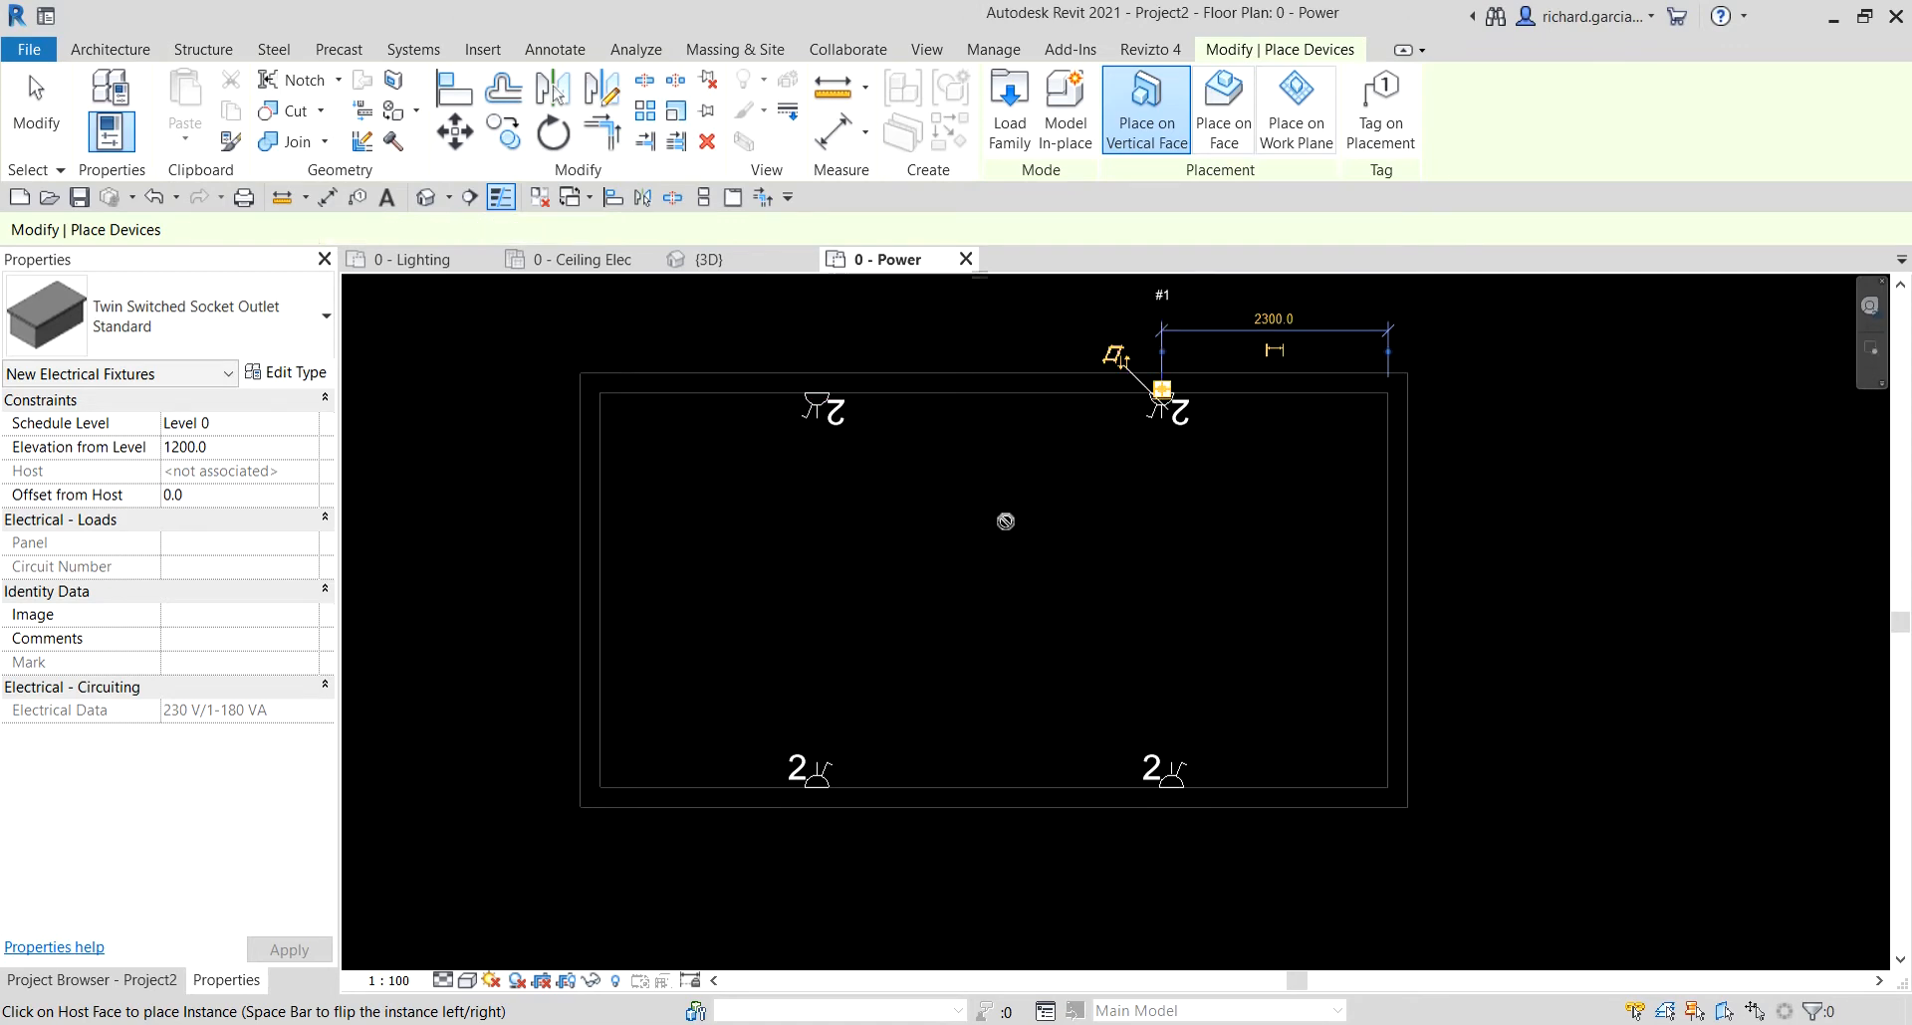
scroll(995, 500, "down", 2)
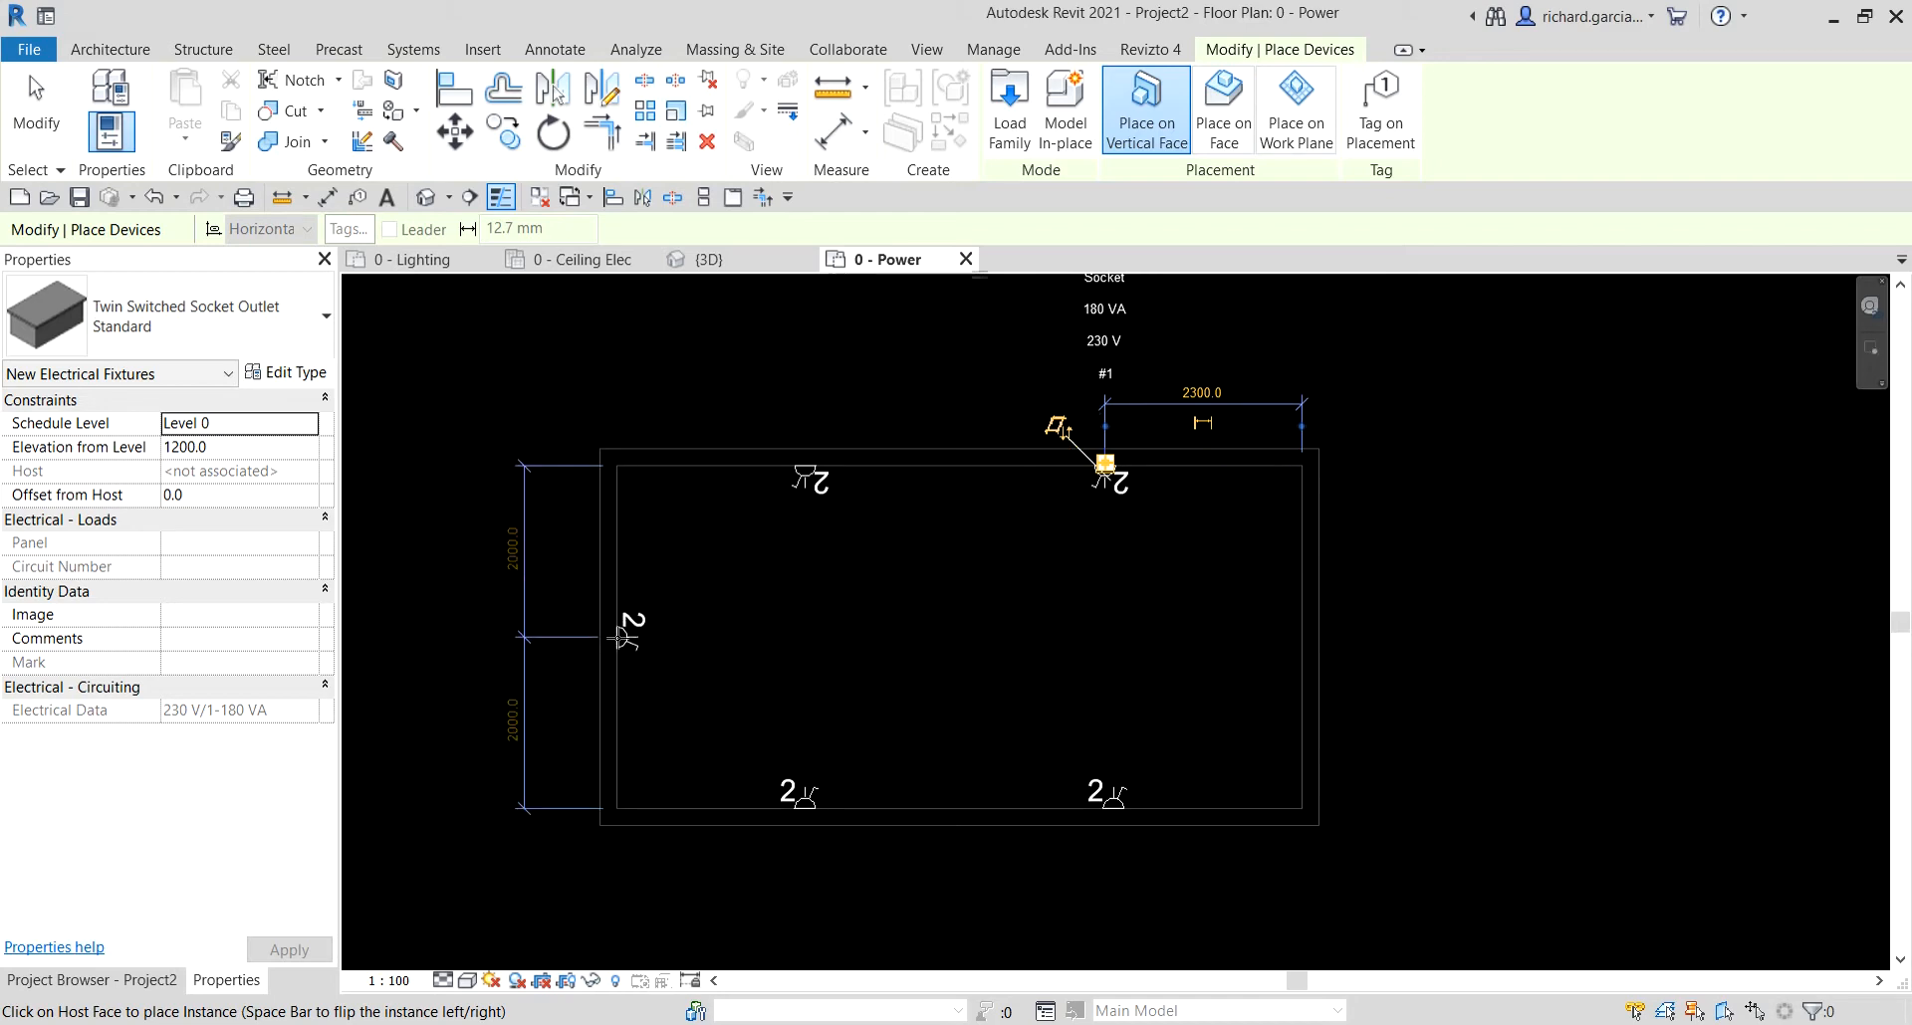
left_click(622, 637)
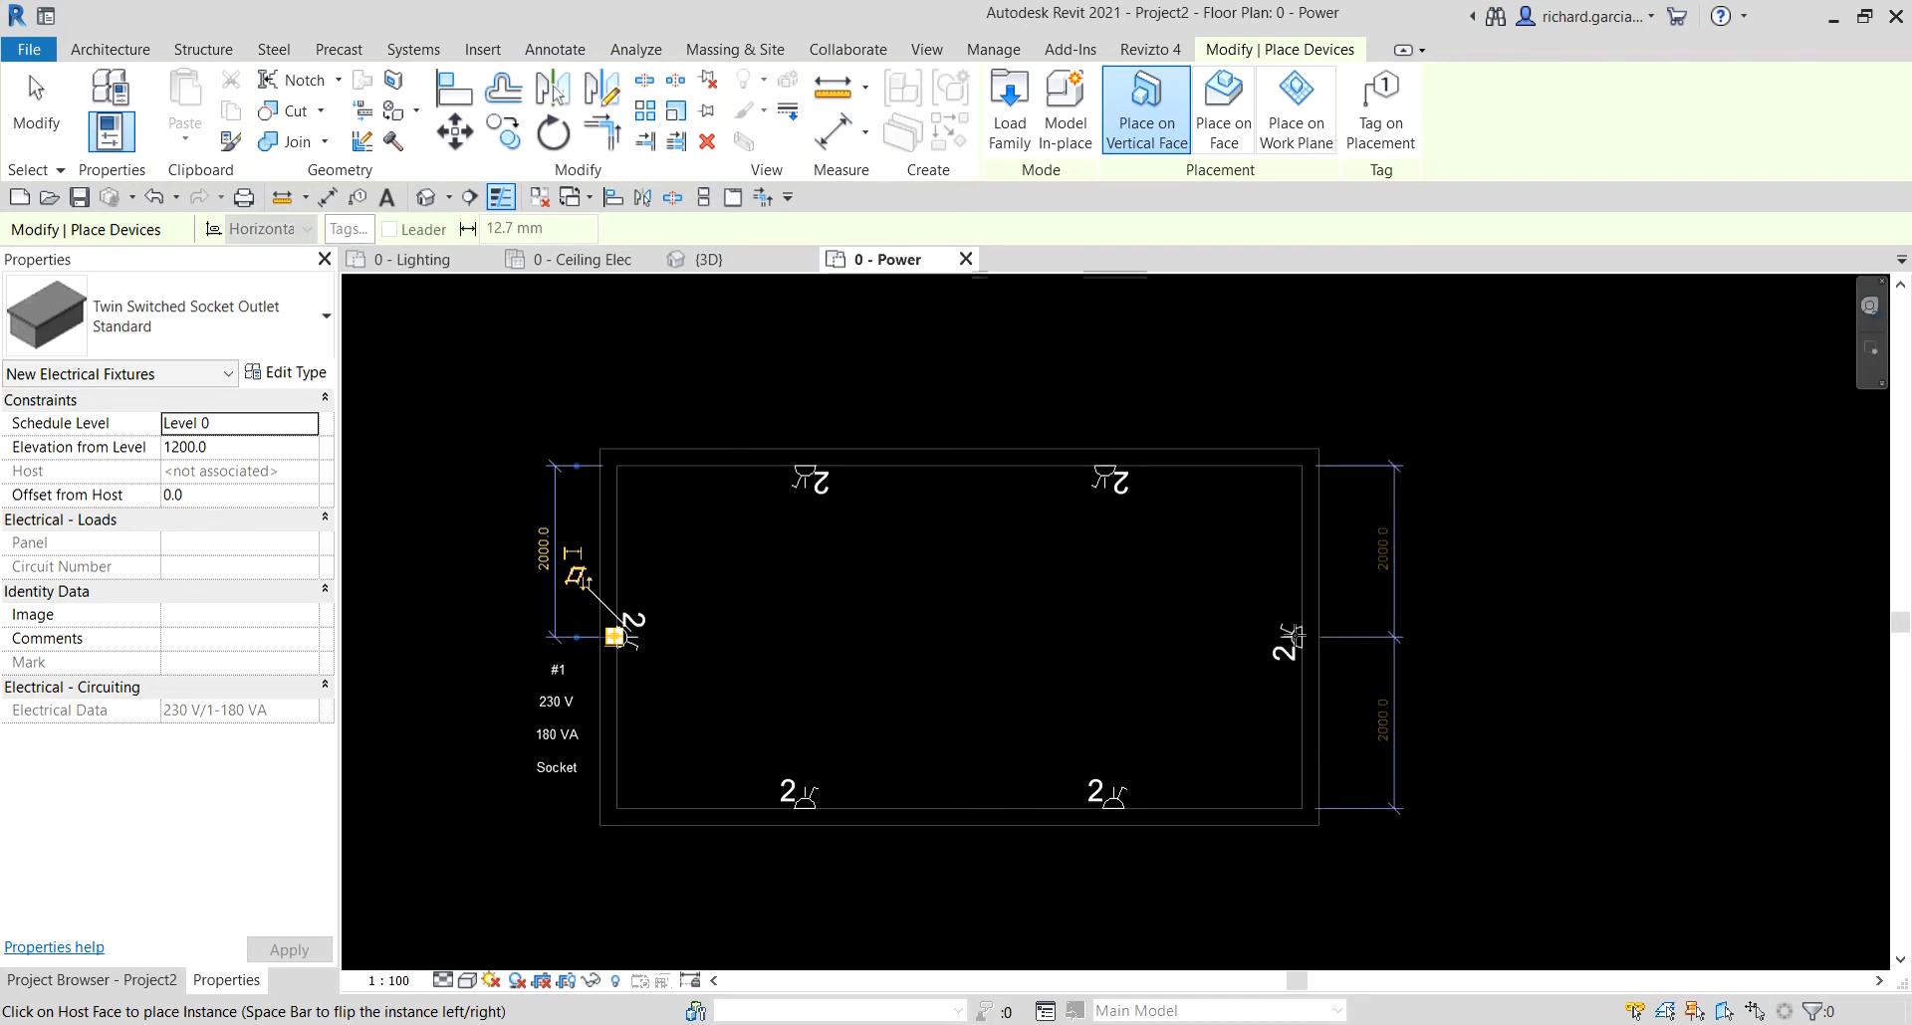
left_click(1293, 635)
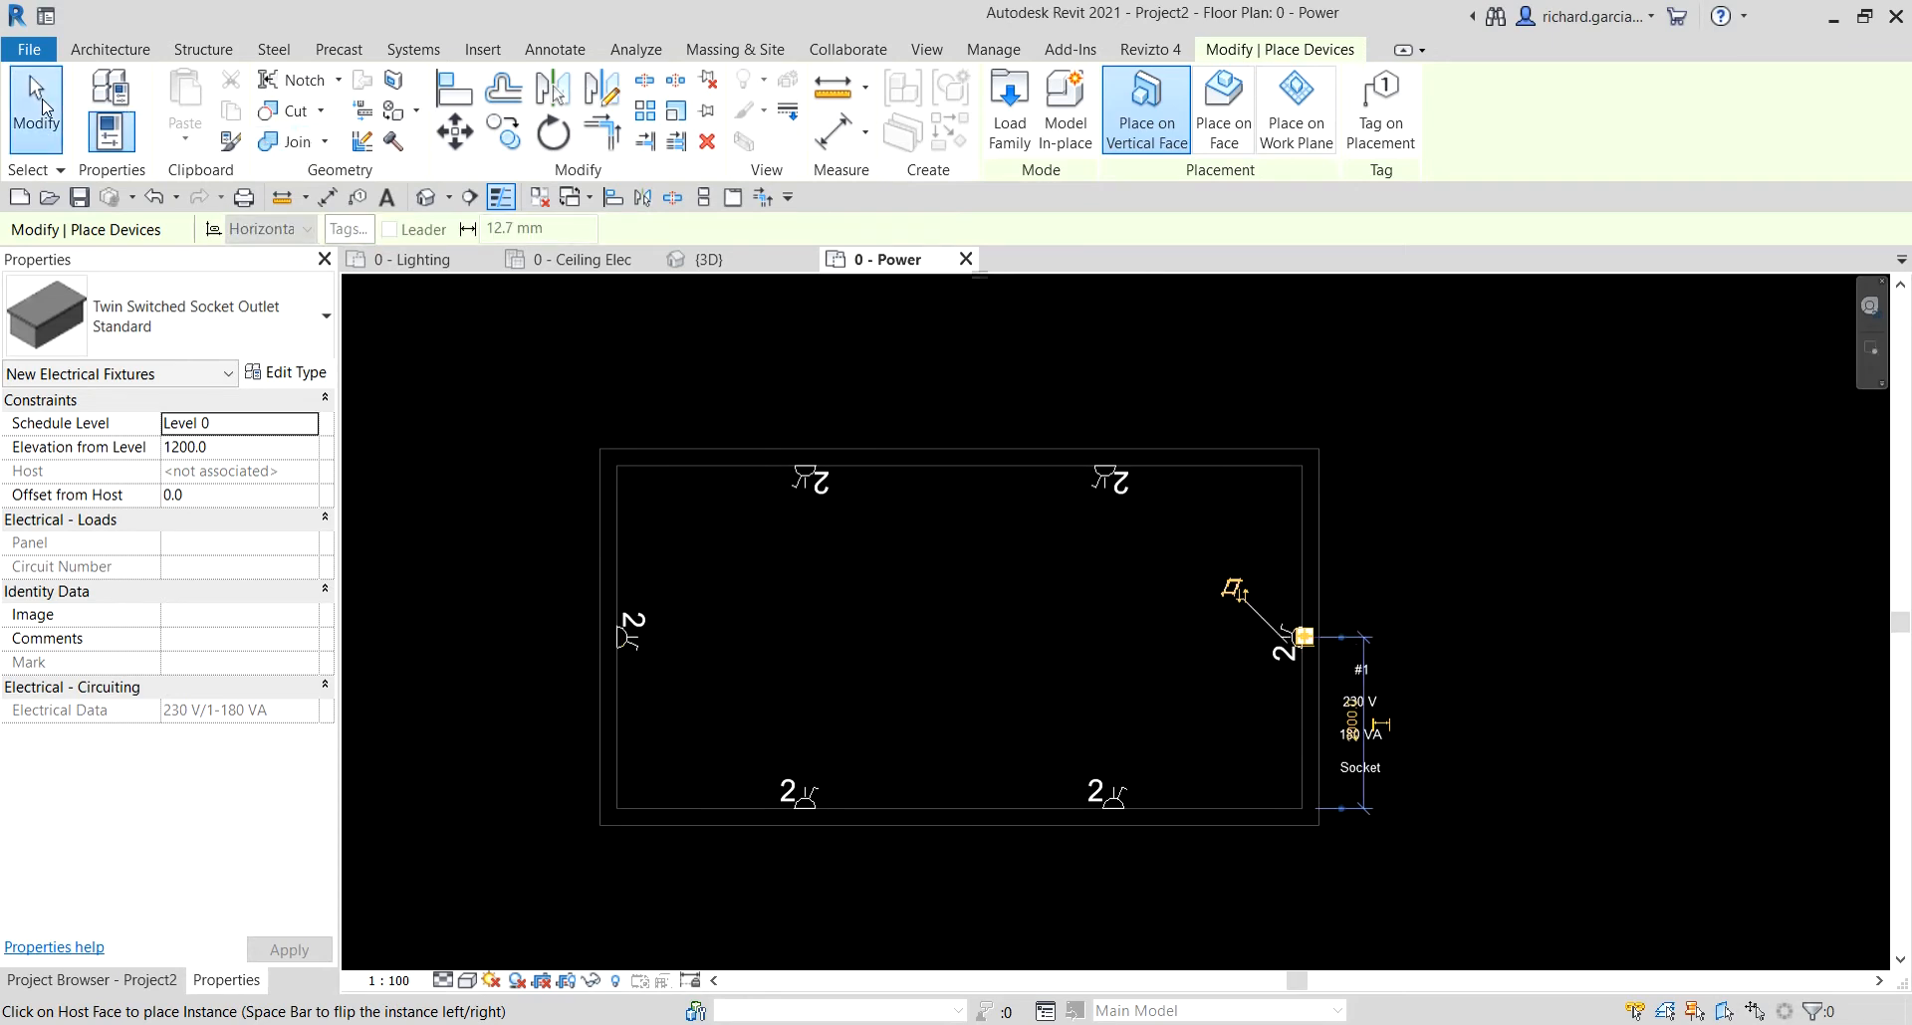
left_click(37, 107)
scroll(896, 557, "down", 2)
scroll(777, 586, "up", 2)
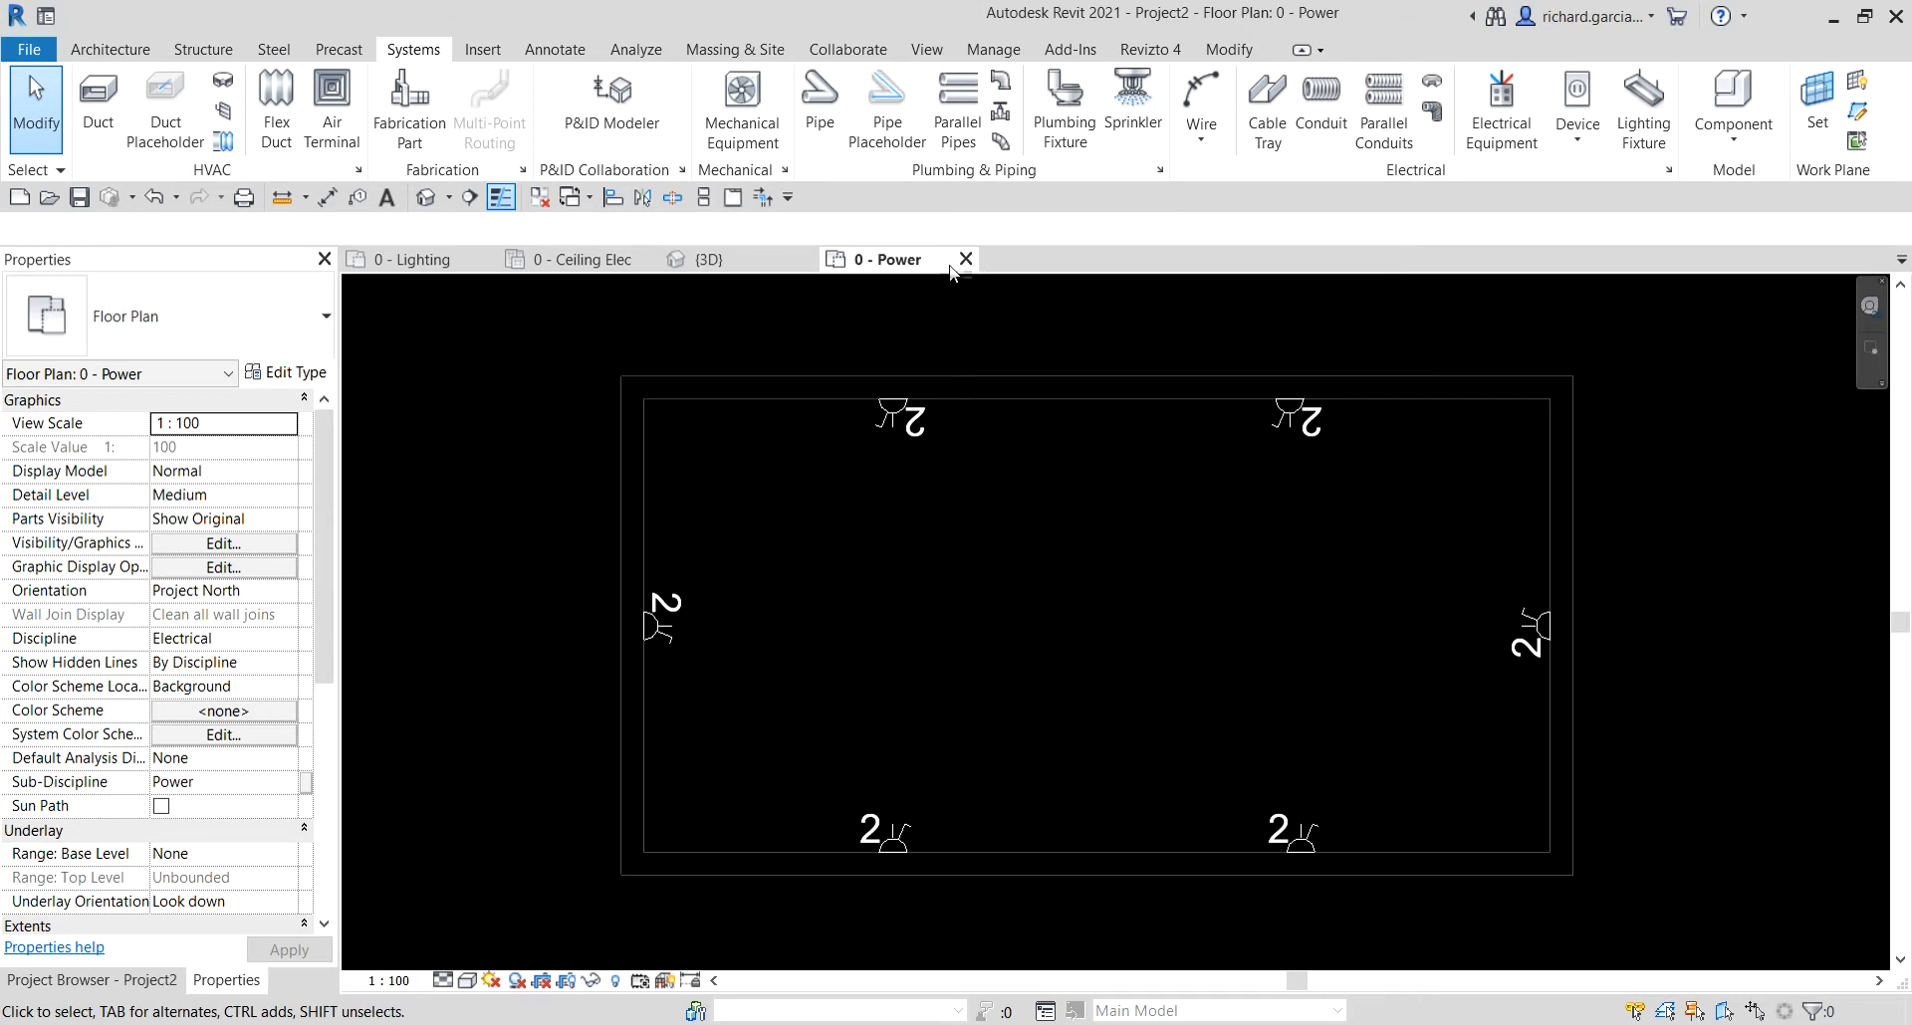
- Start an Arc Wire and duplicate the 6491B A (2) wire type under the name Circuit - Power
left_click(410, 55)
left_click(1201, 140)
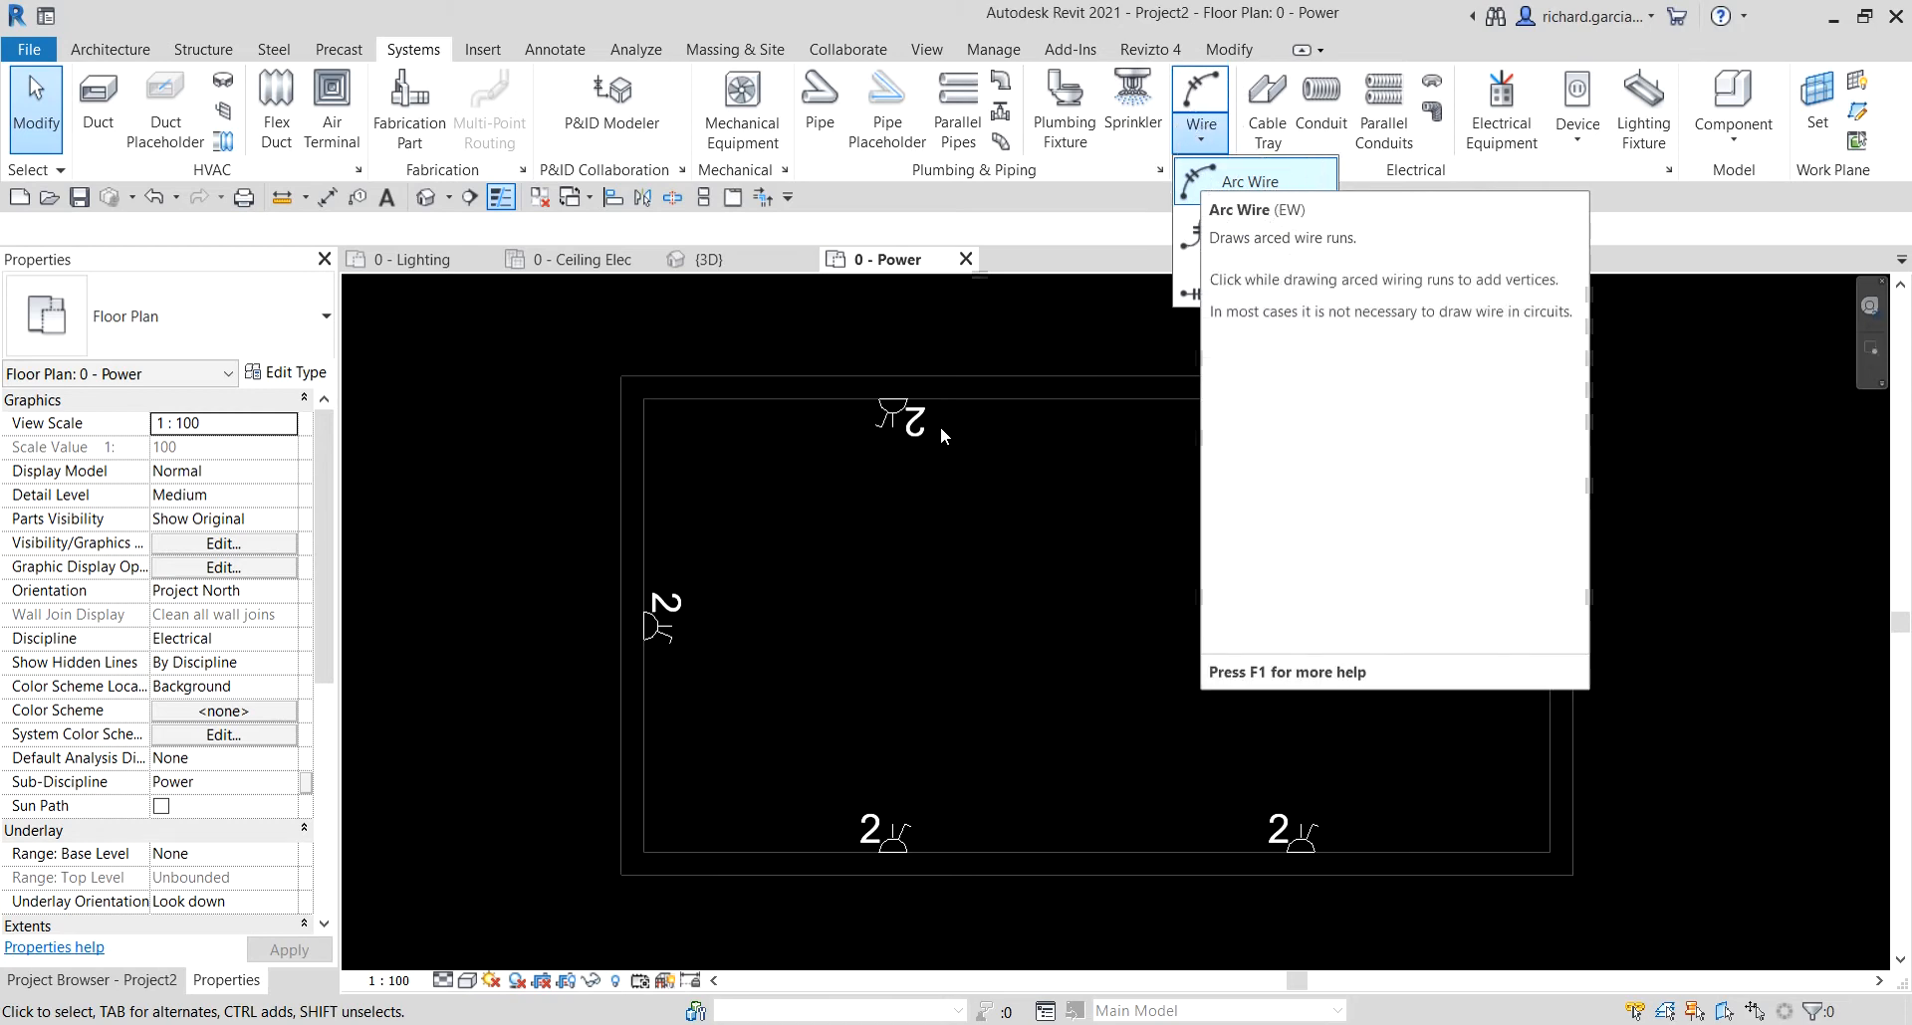
left_click(1233, 182)
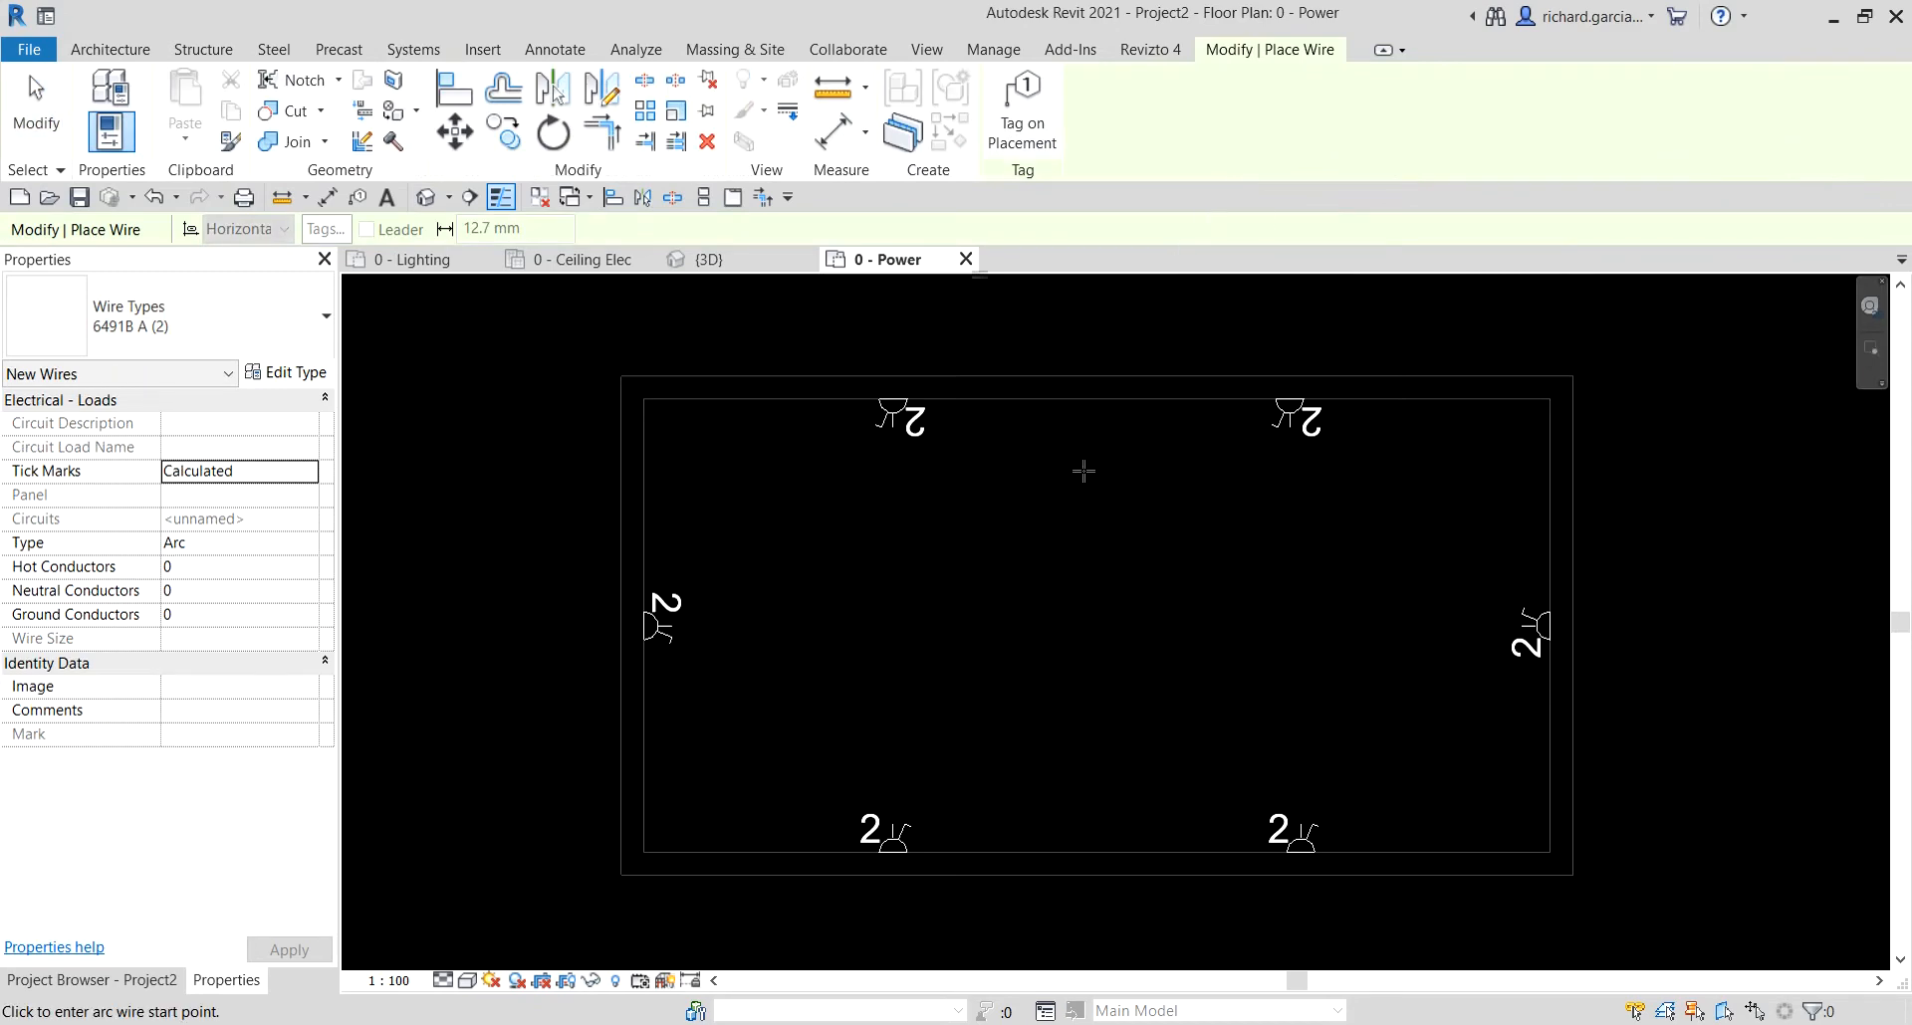
key("ctrl")
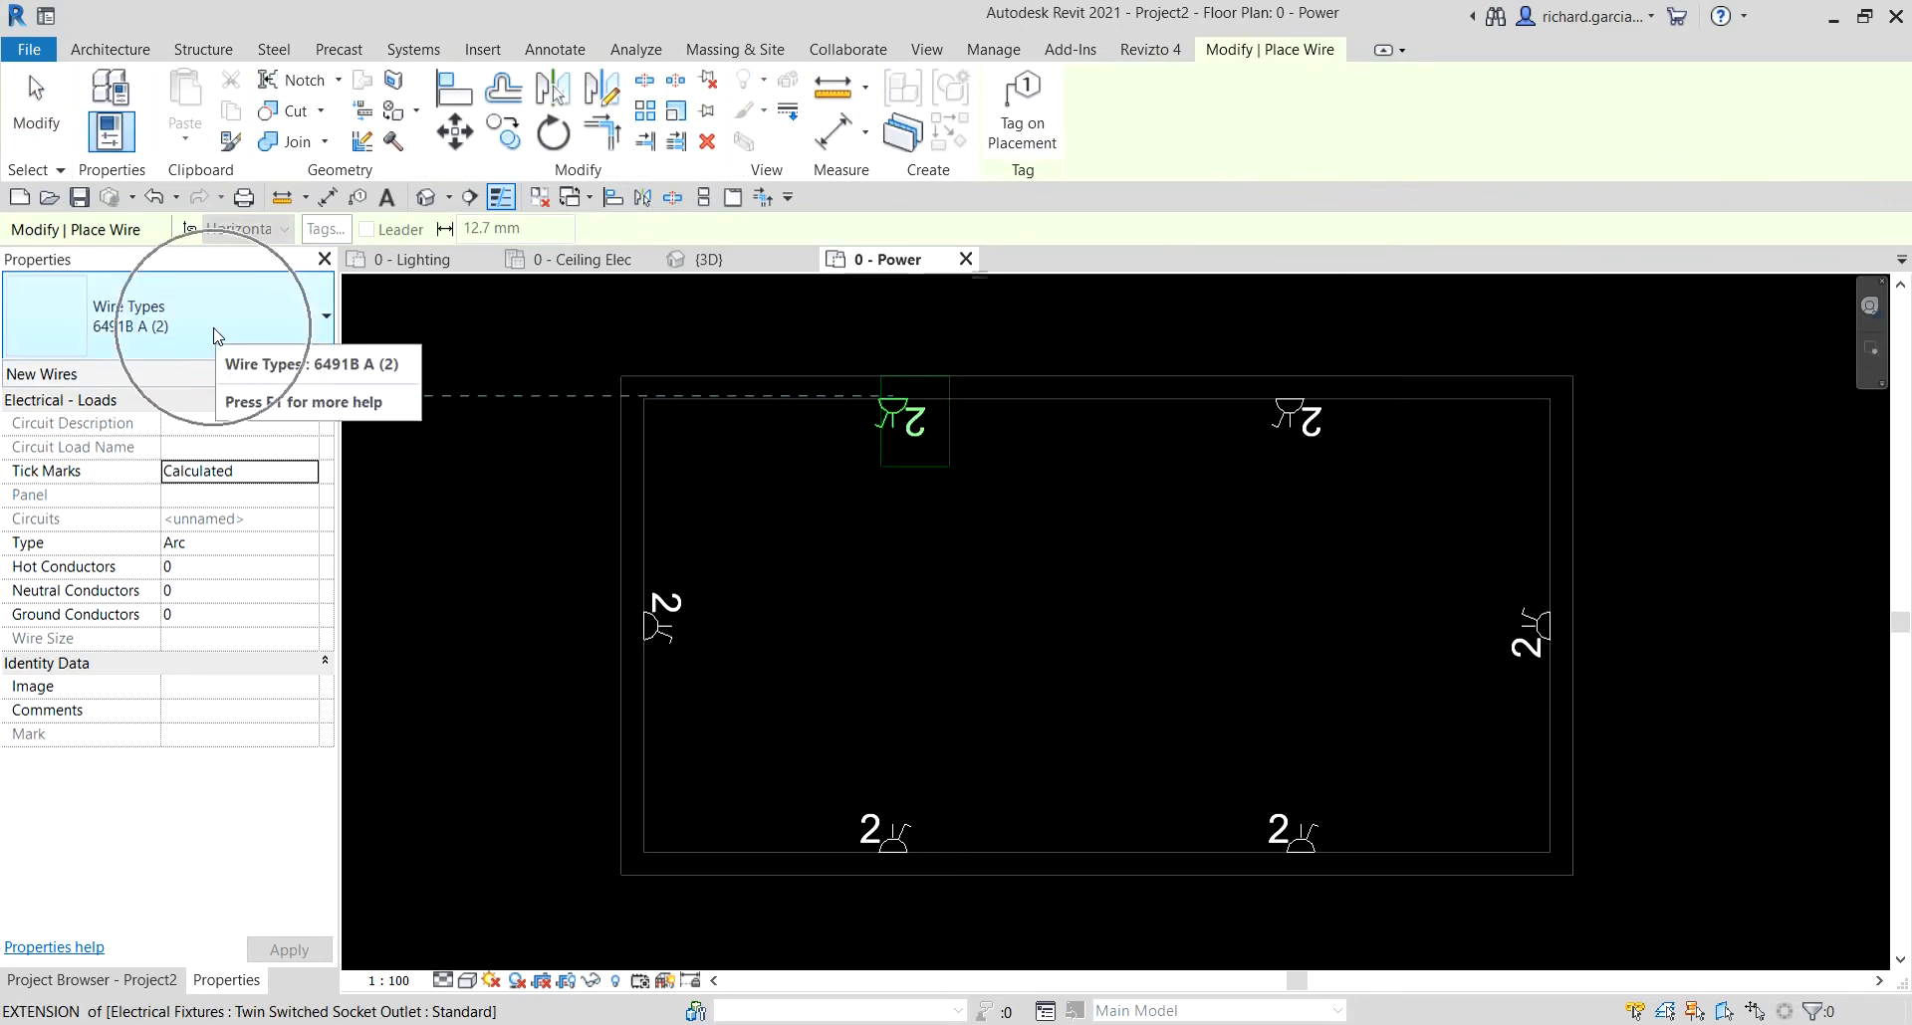
left_click(217, 335)
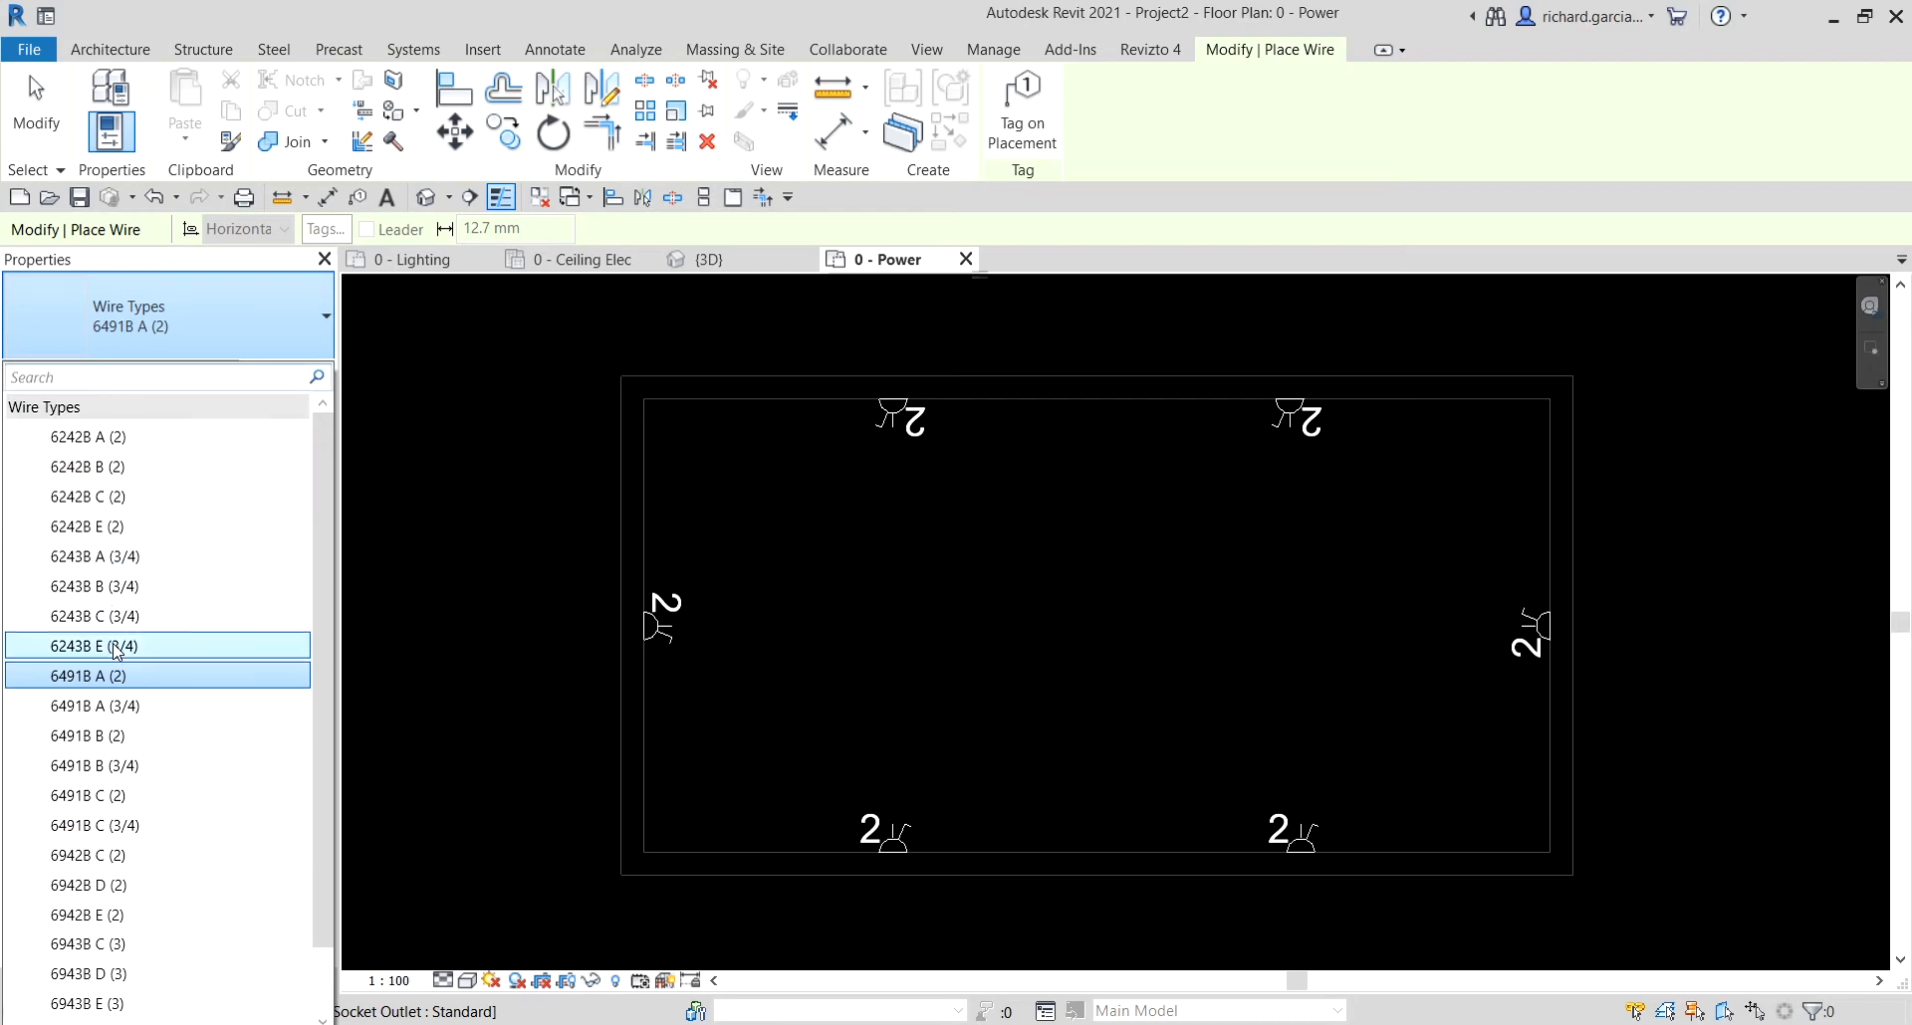
left_click(163, 269)
left_click(280, 374)
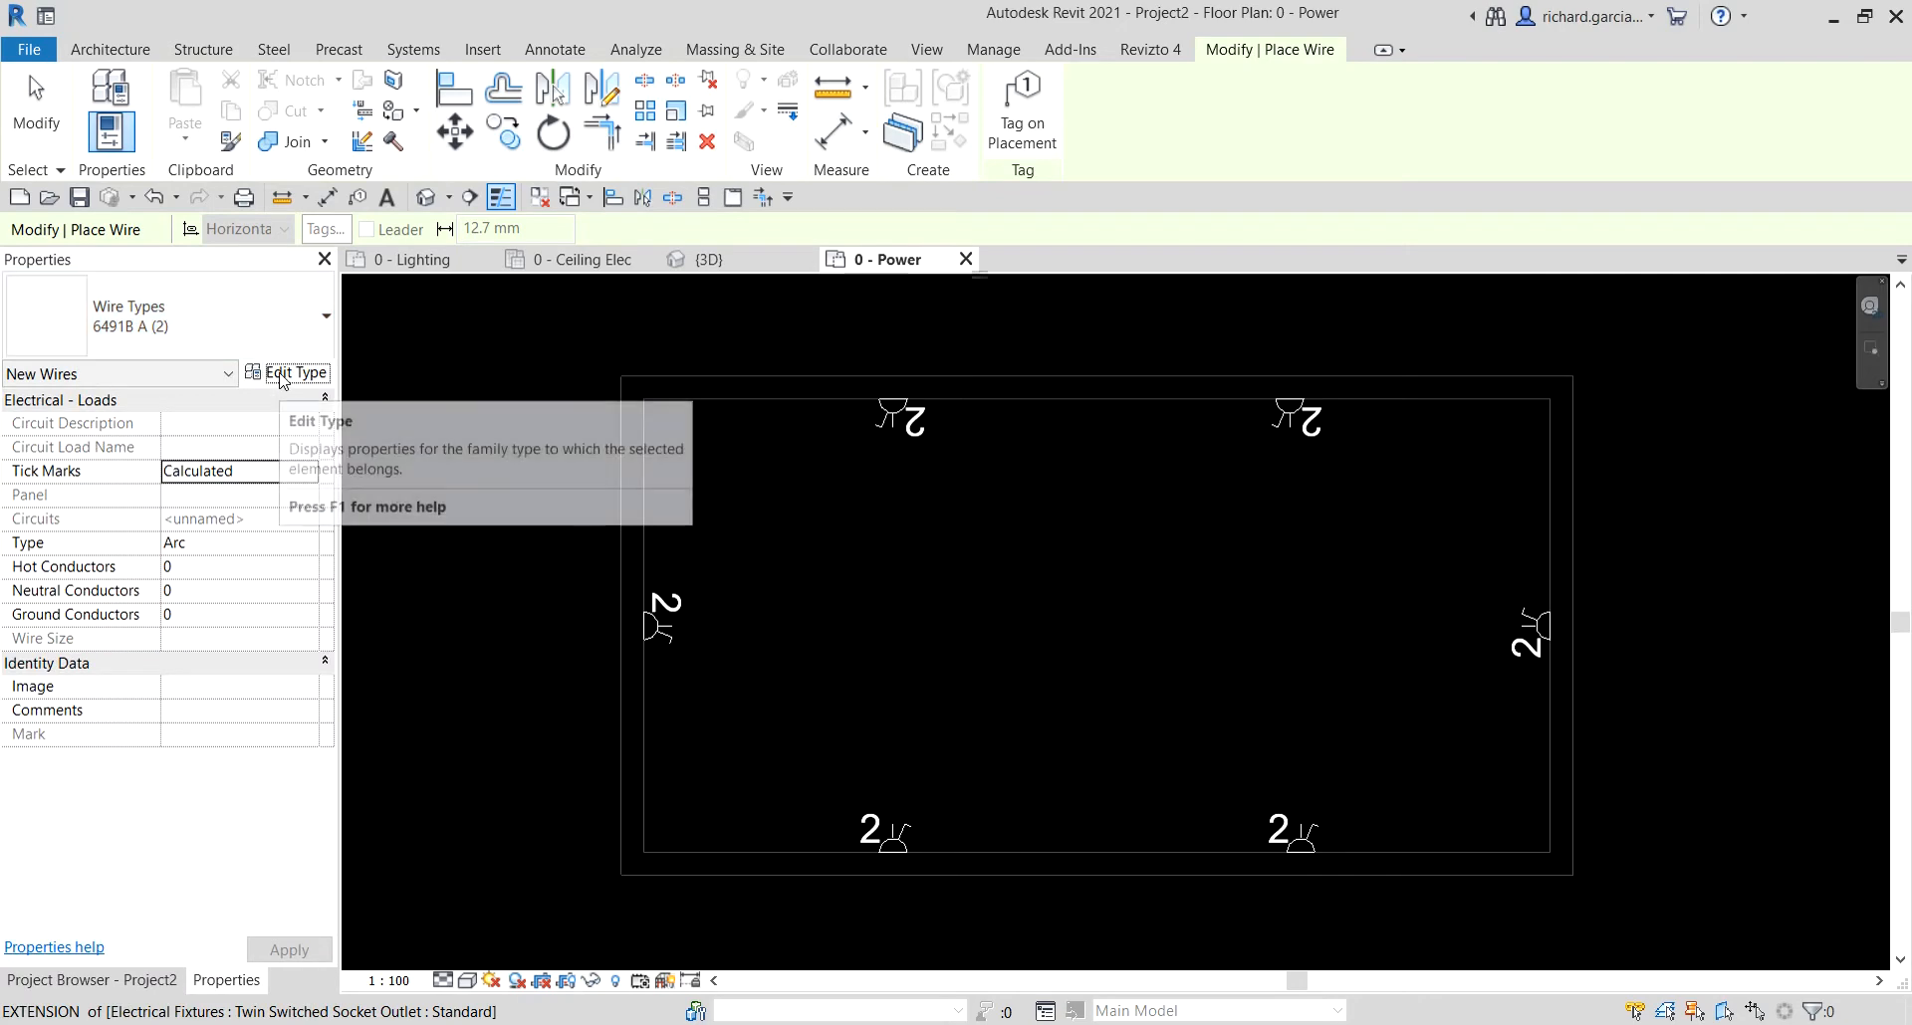
left_click(281, 375)
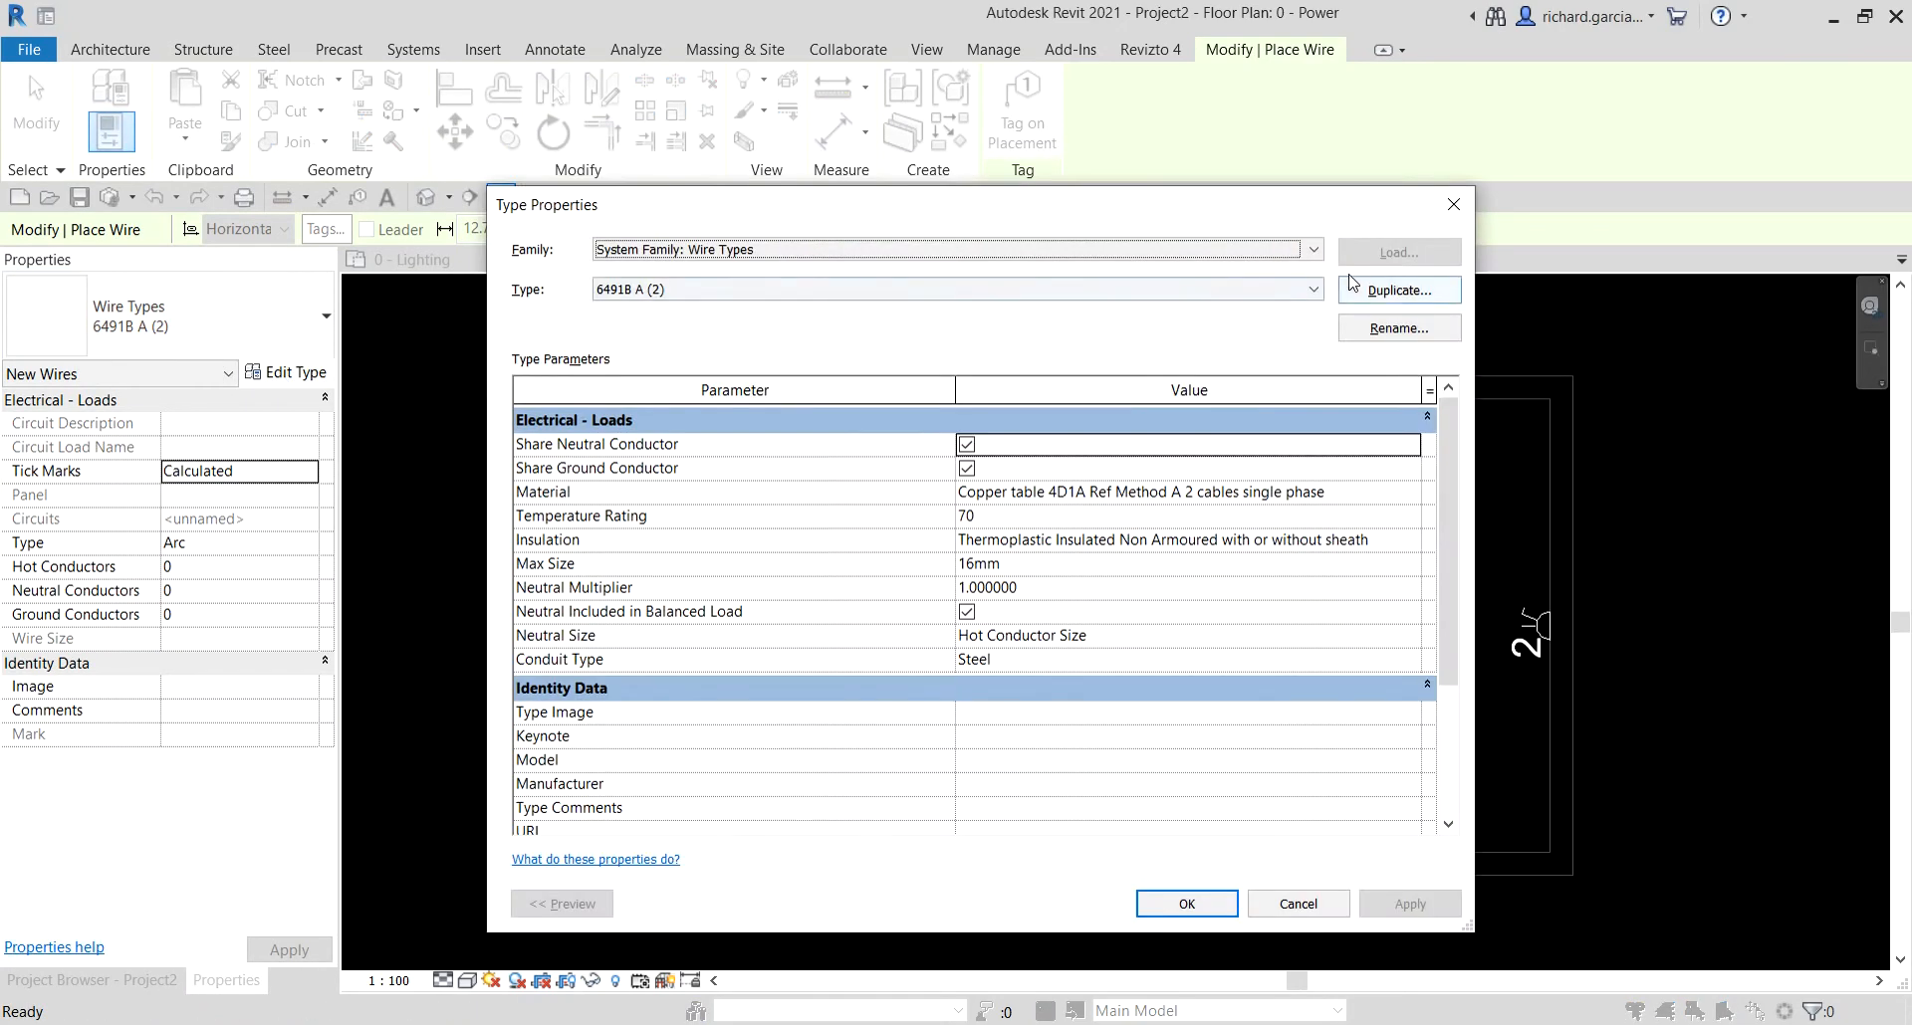
left_click(1379, 291)
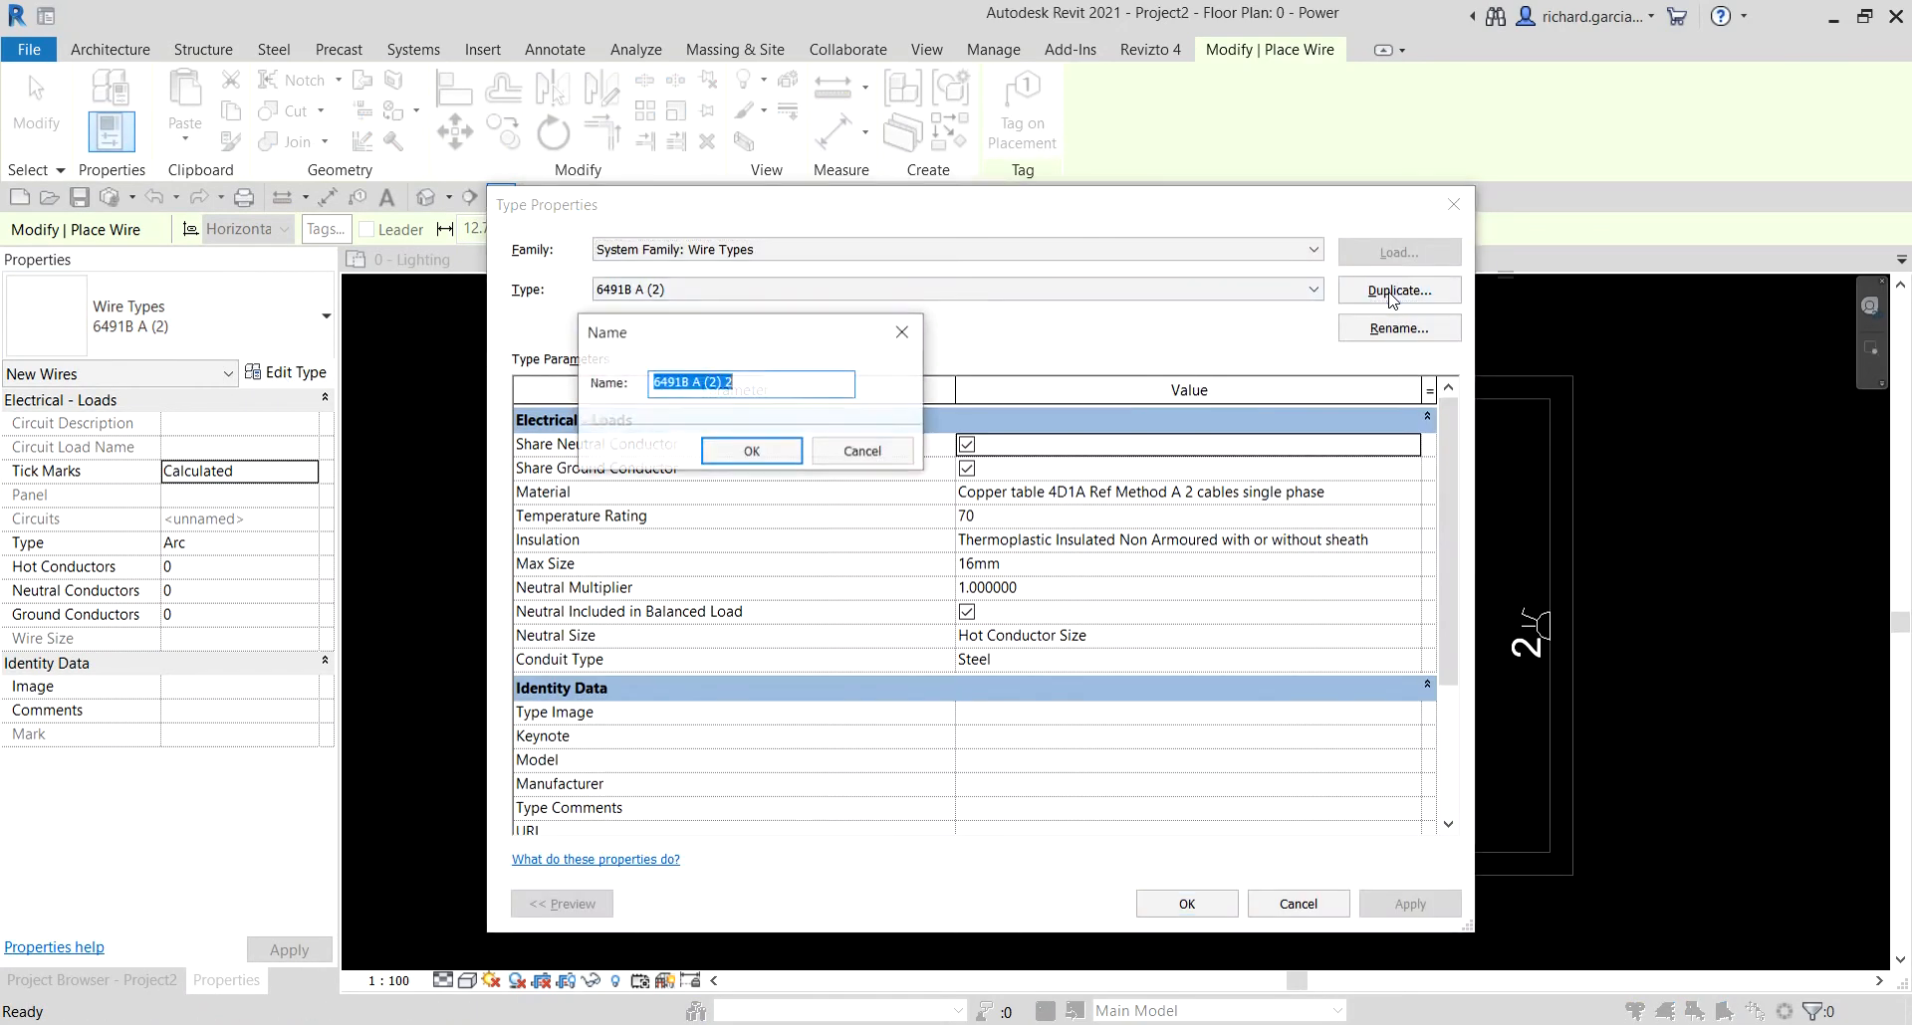
left_click(803, 384)
left_click_drag(803, 384, 616, 382)
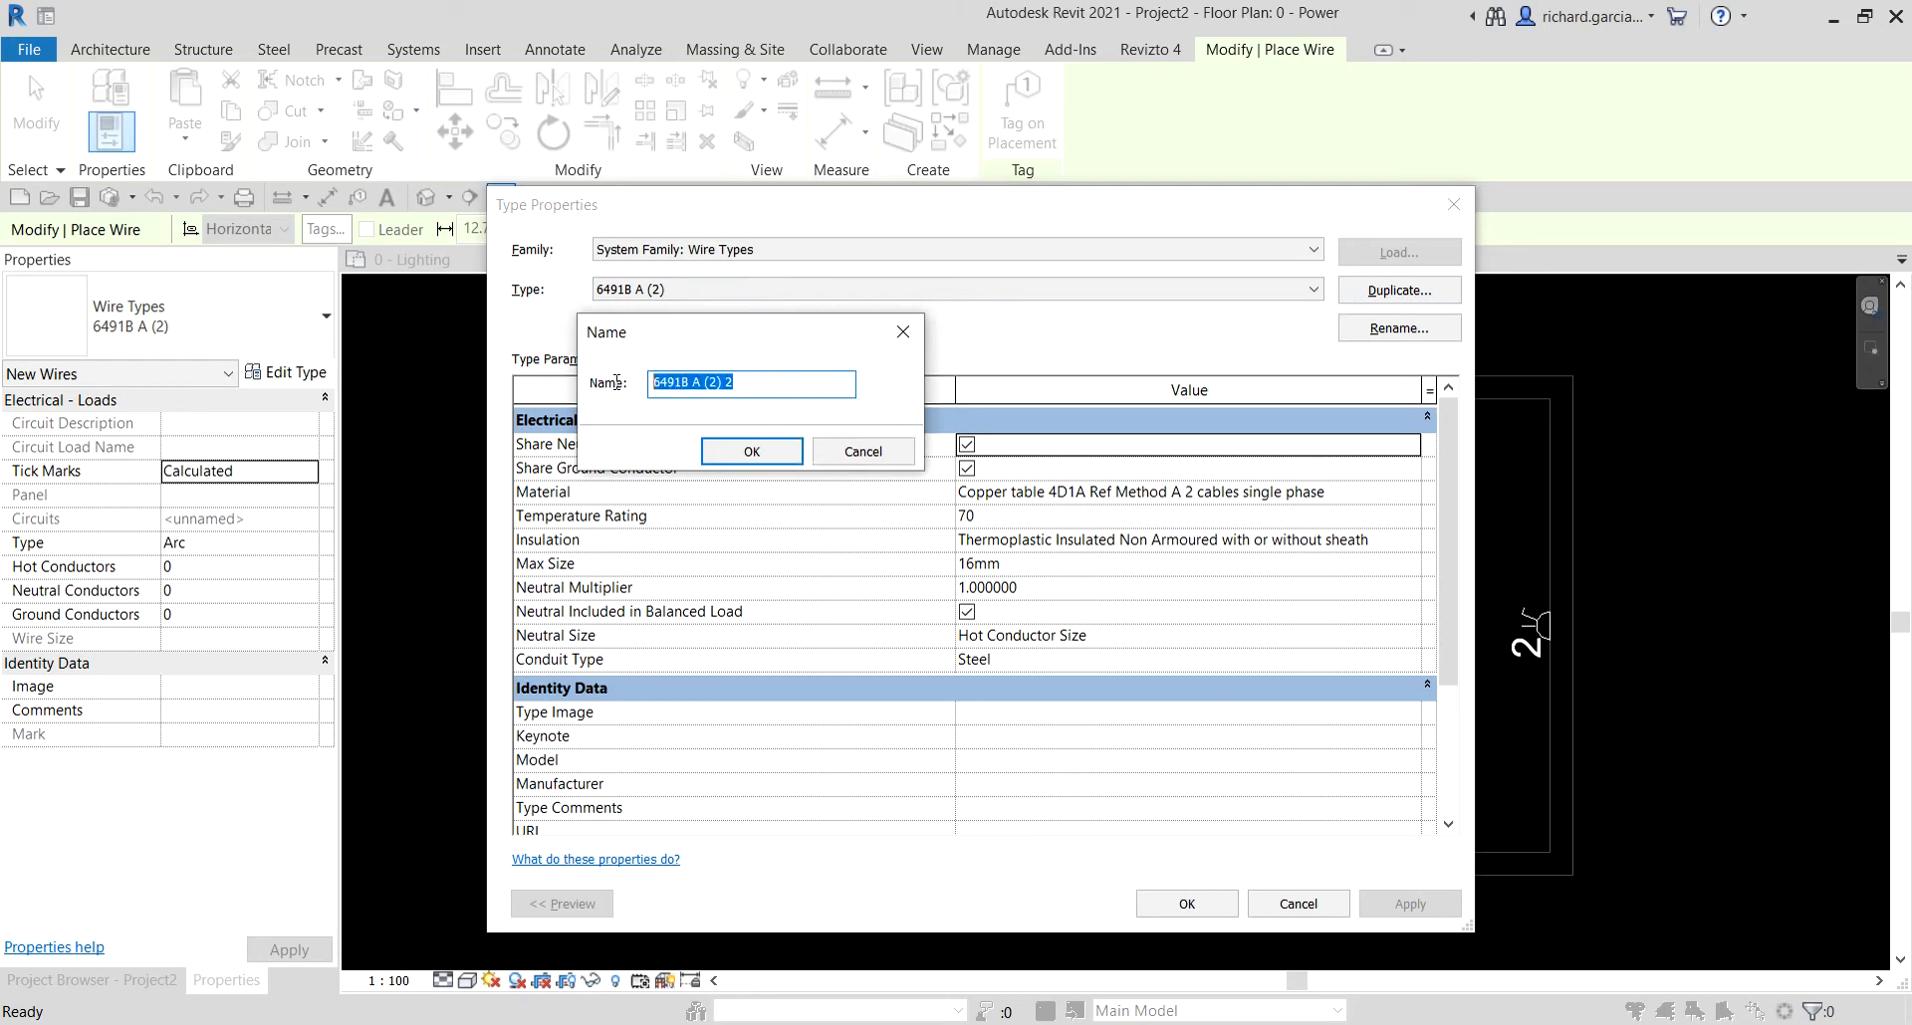
type("Li")
type("gh")
key("BackSpace")
key("BackSpace")
key("BackSpace")
key("BackSpace")
type("Circ")
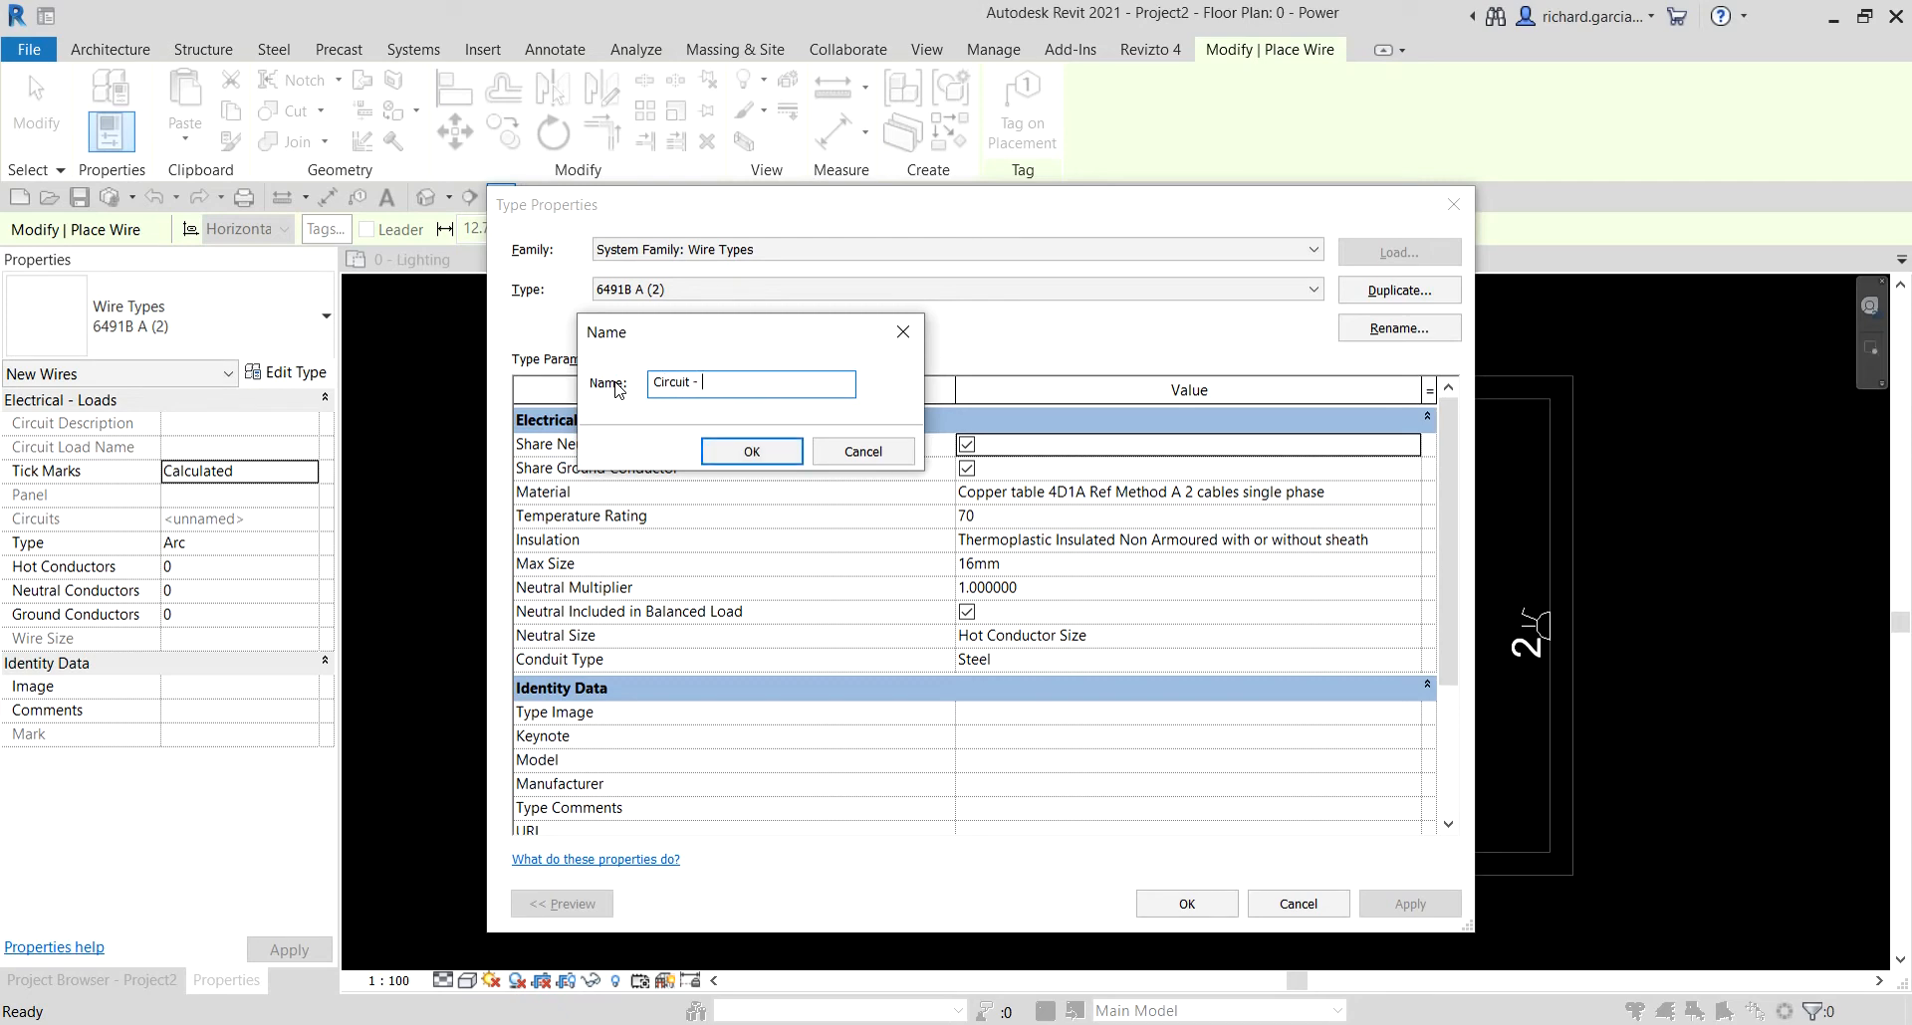
key("Return")
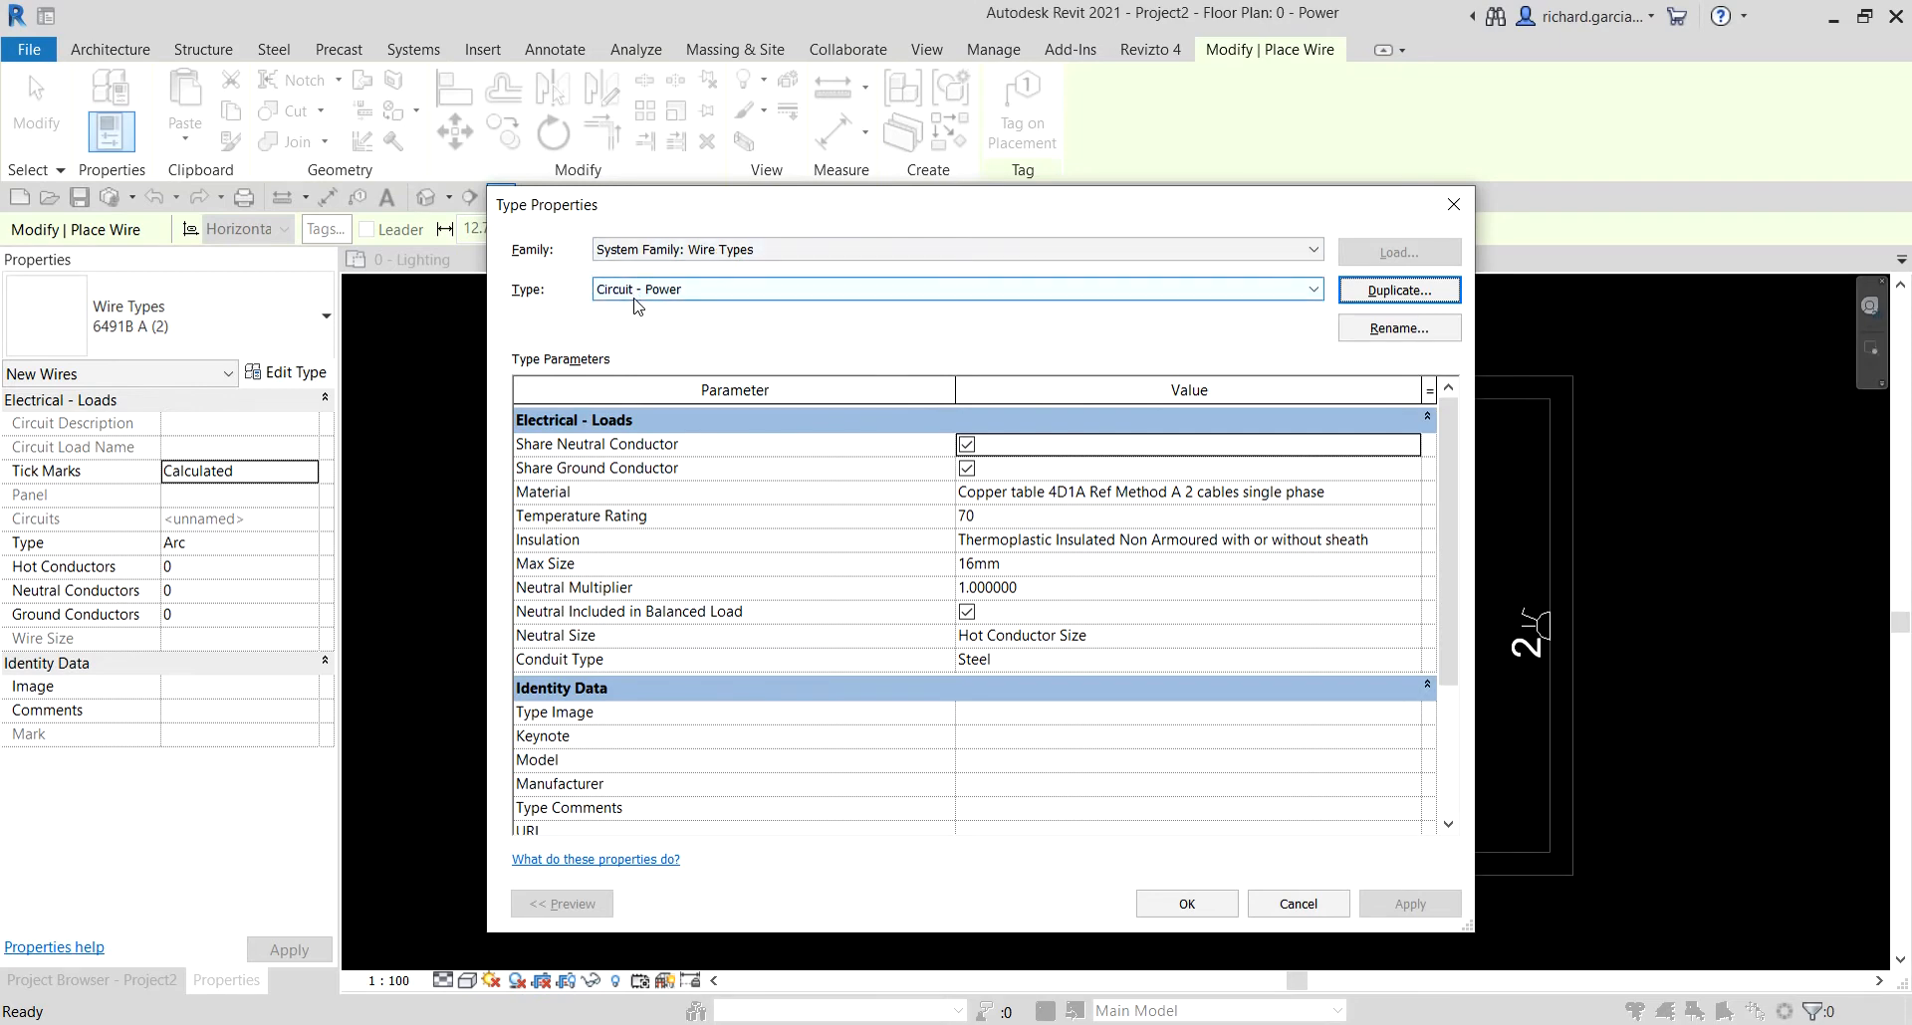
- Duplicate the Circuit - Power wire type under the name Circuit - Lighting
left_click(1395, 290)
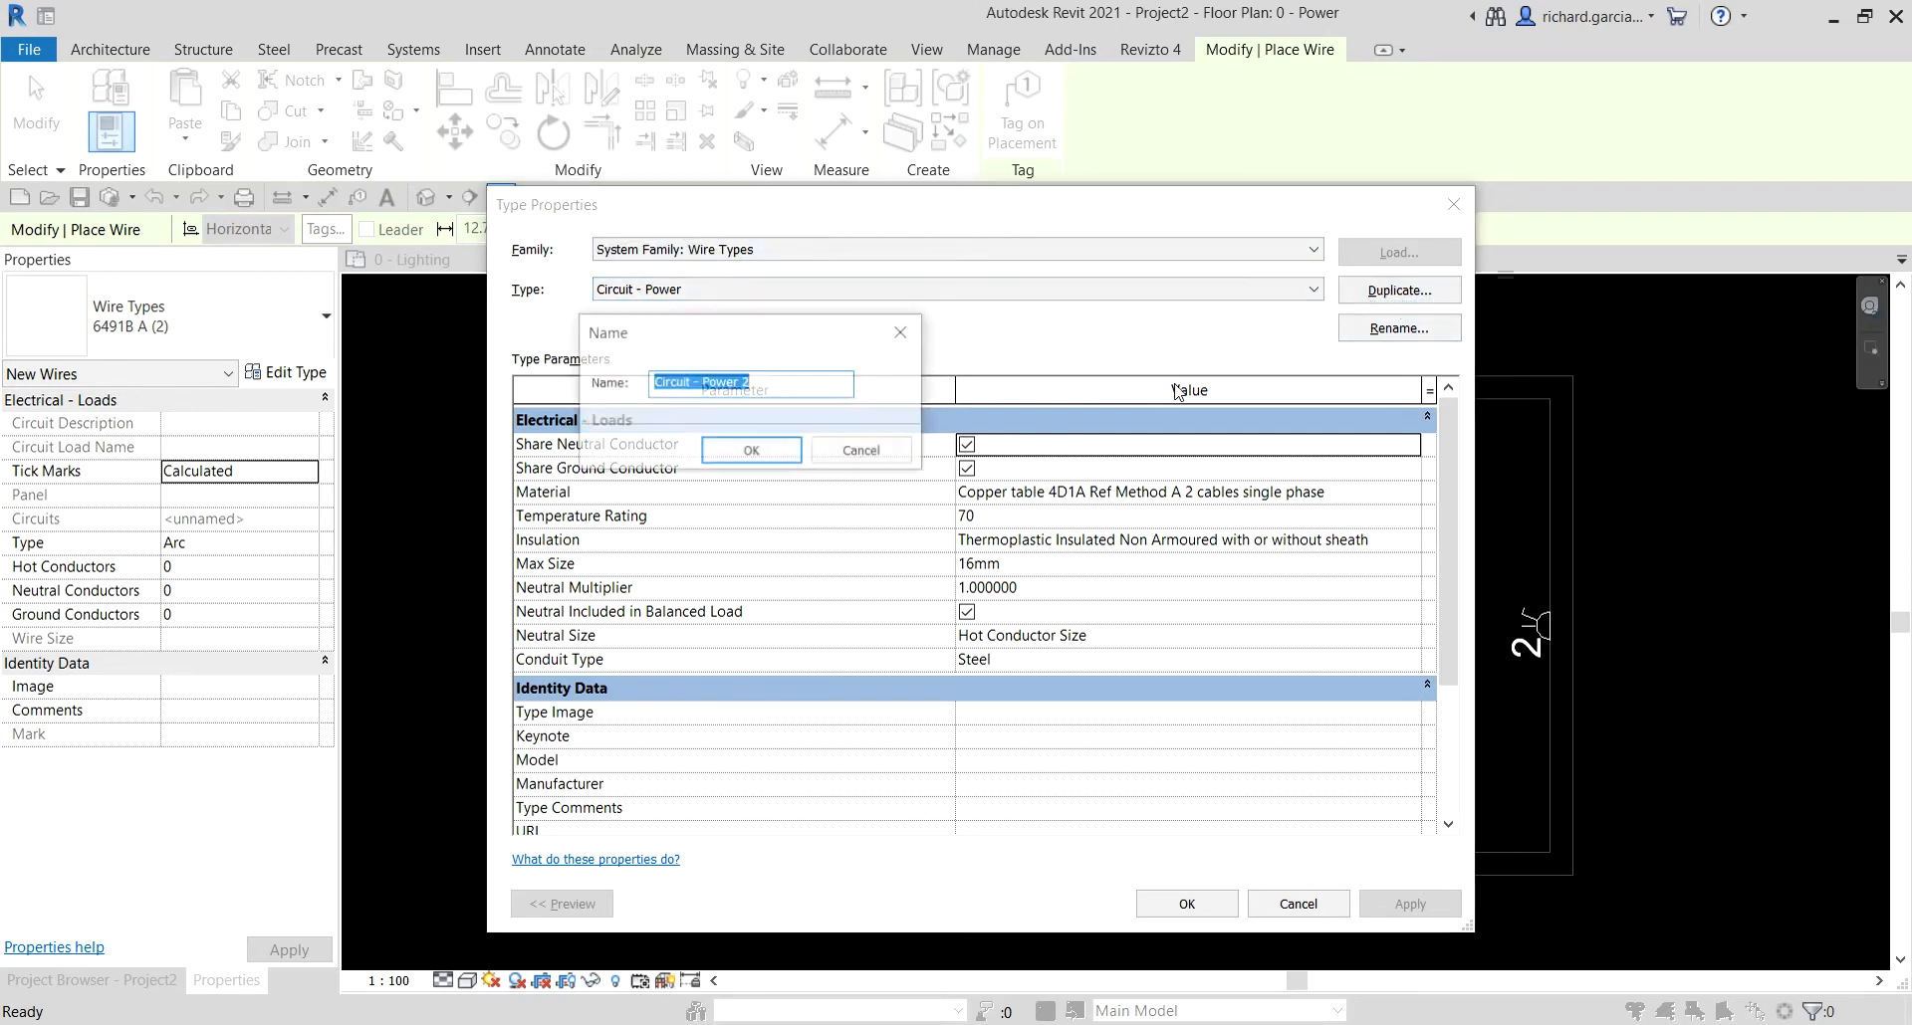
left_click(794, 391)
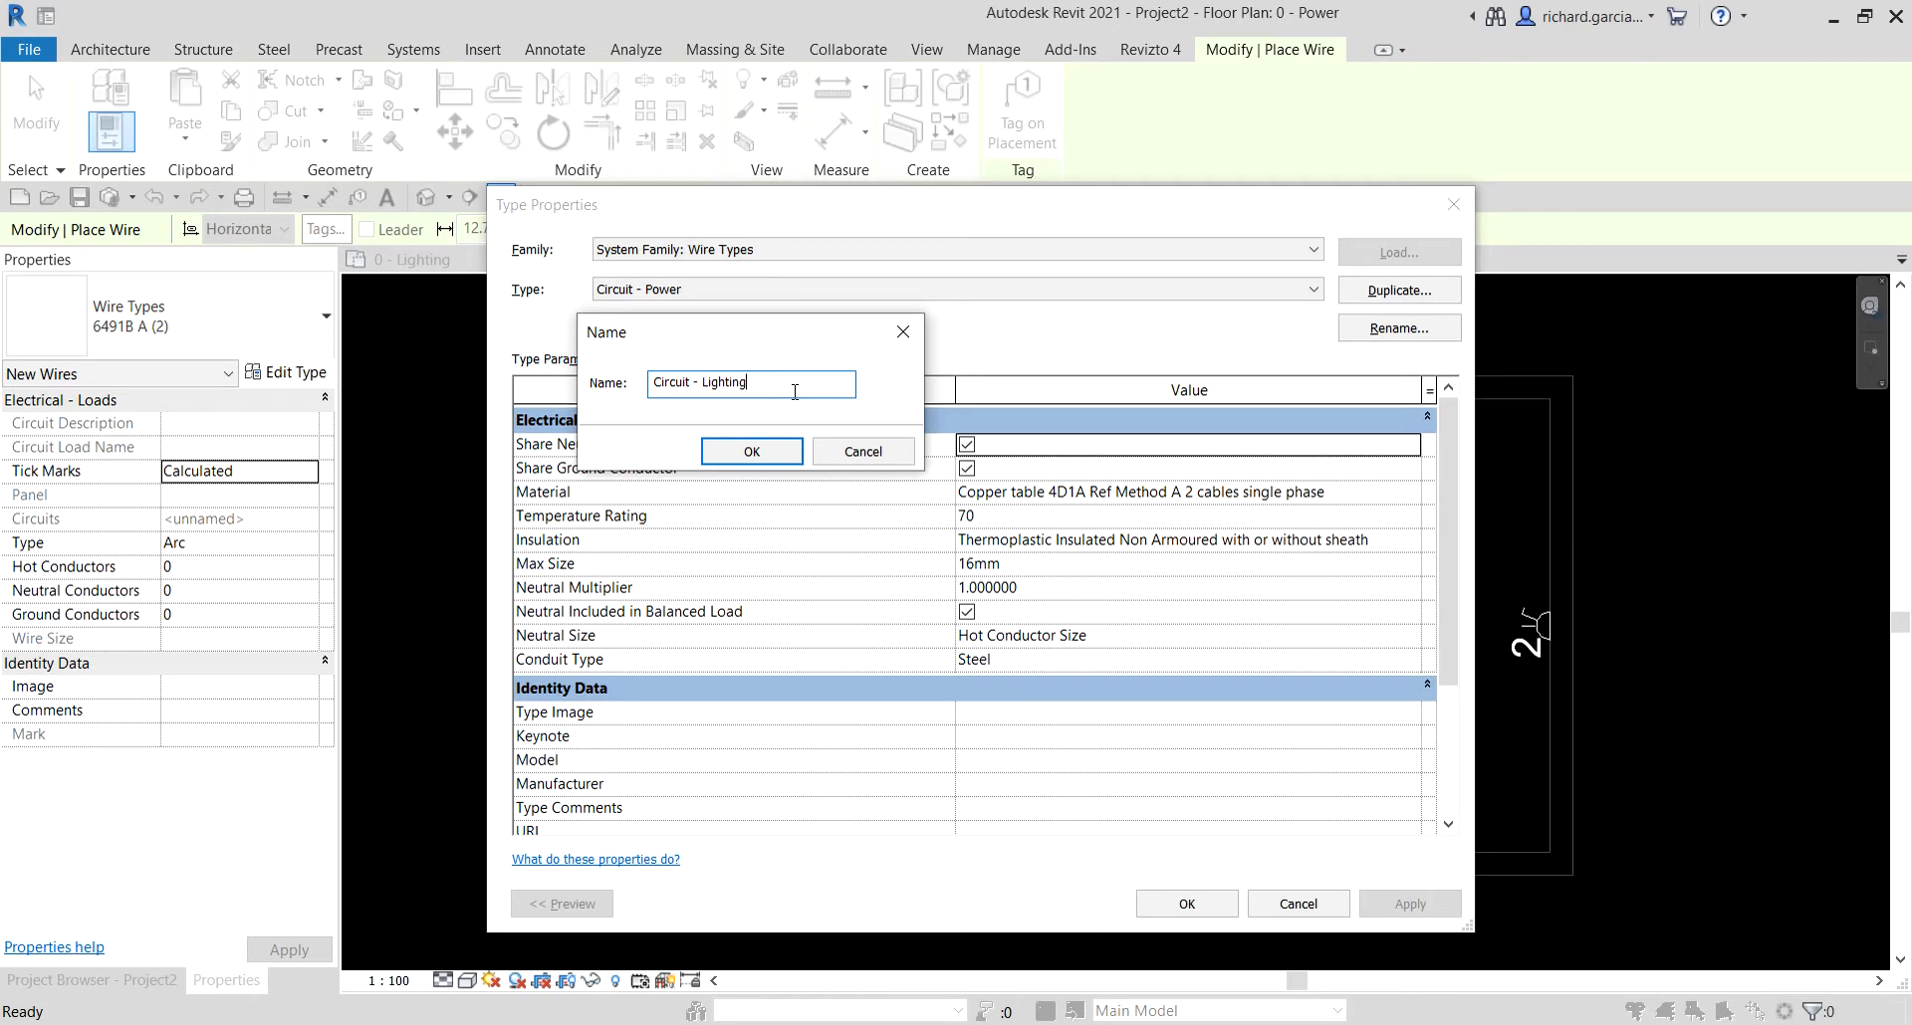
key("Return")
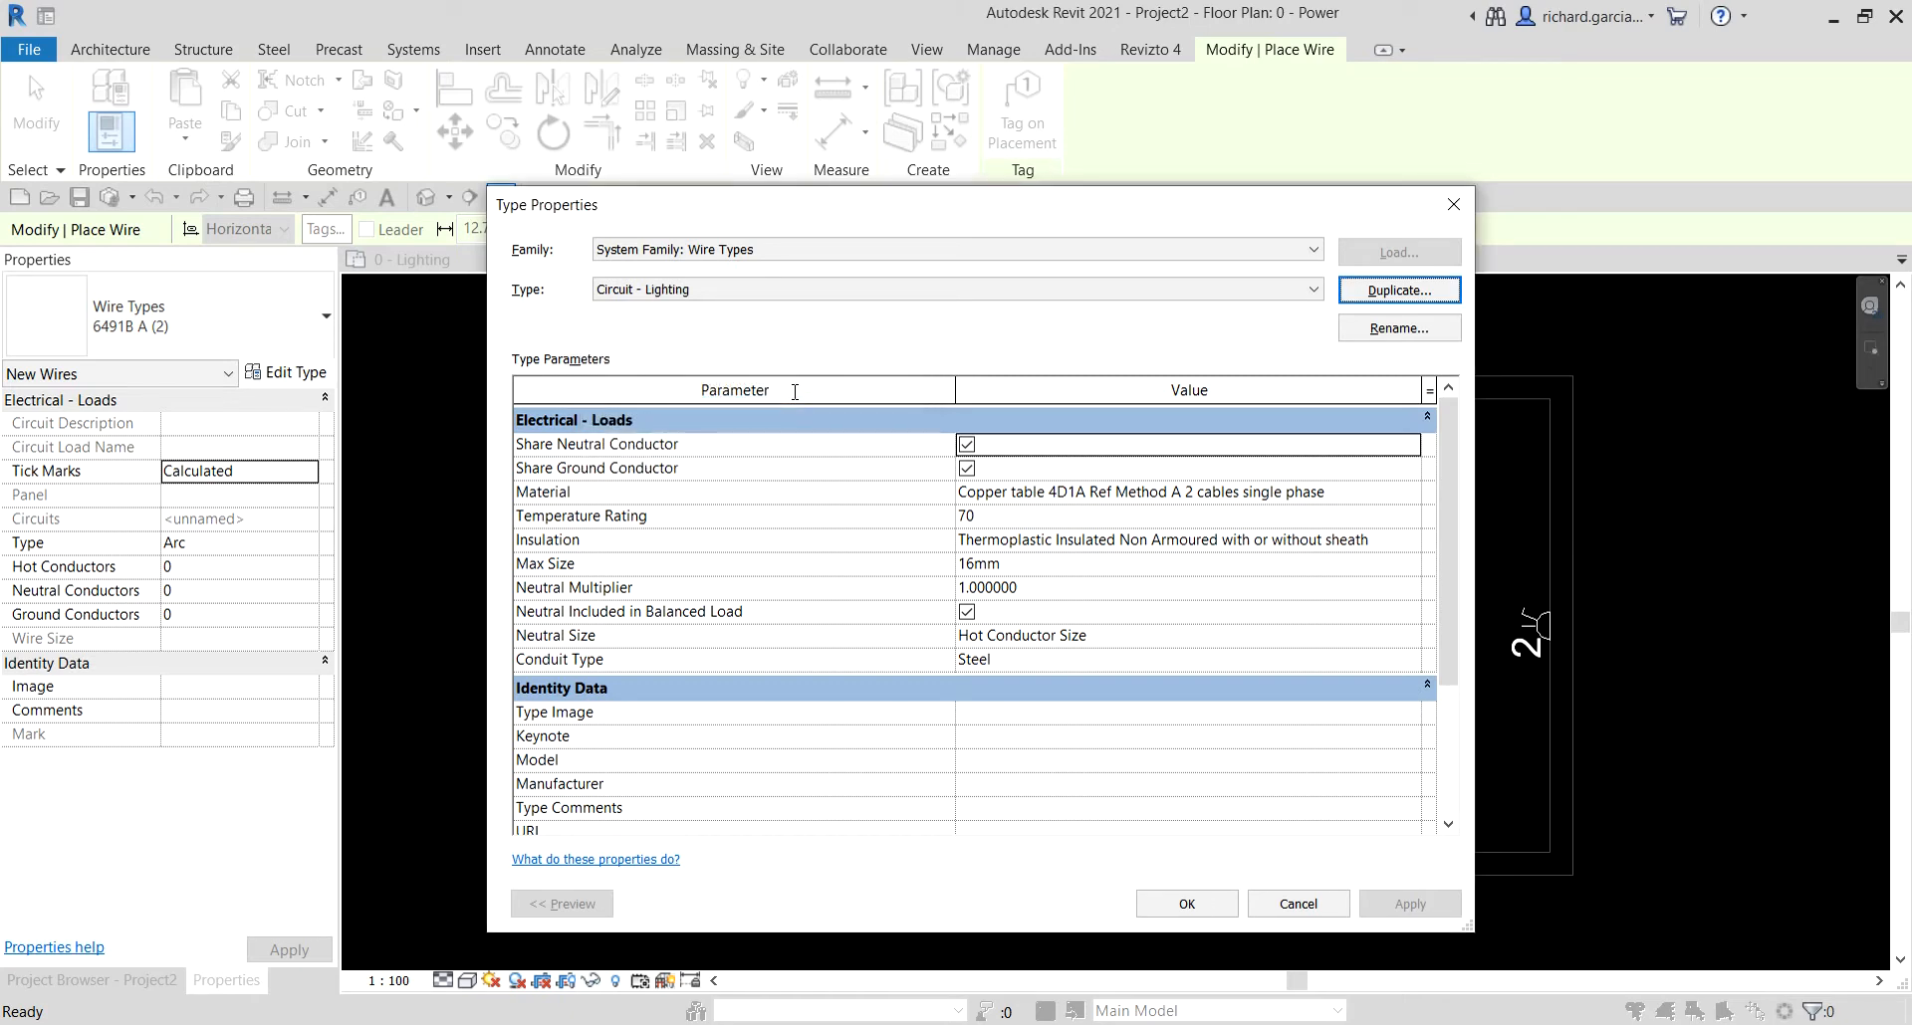
- Make Circuit - Power the current wire type and leave wire placement
left_click(719, 288)
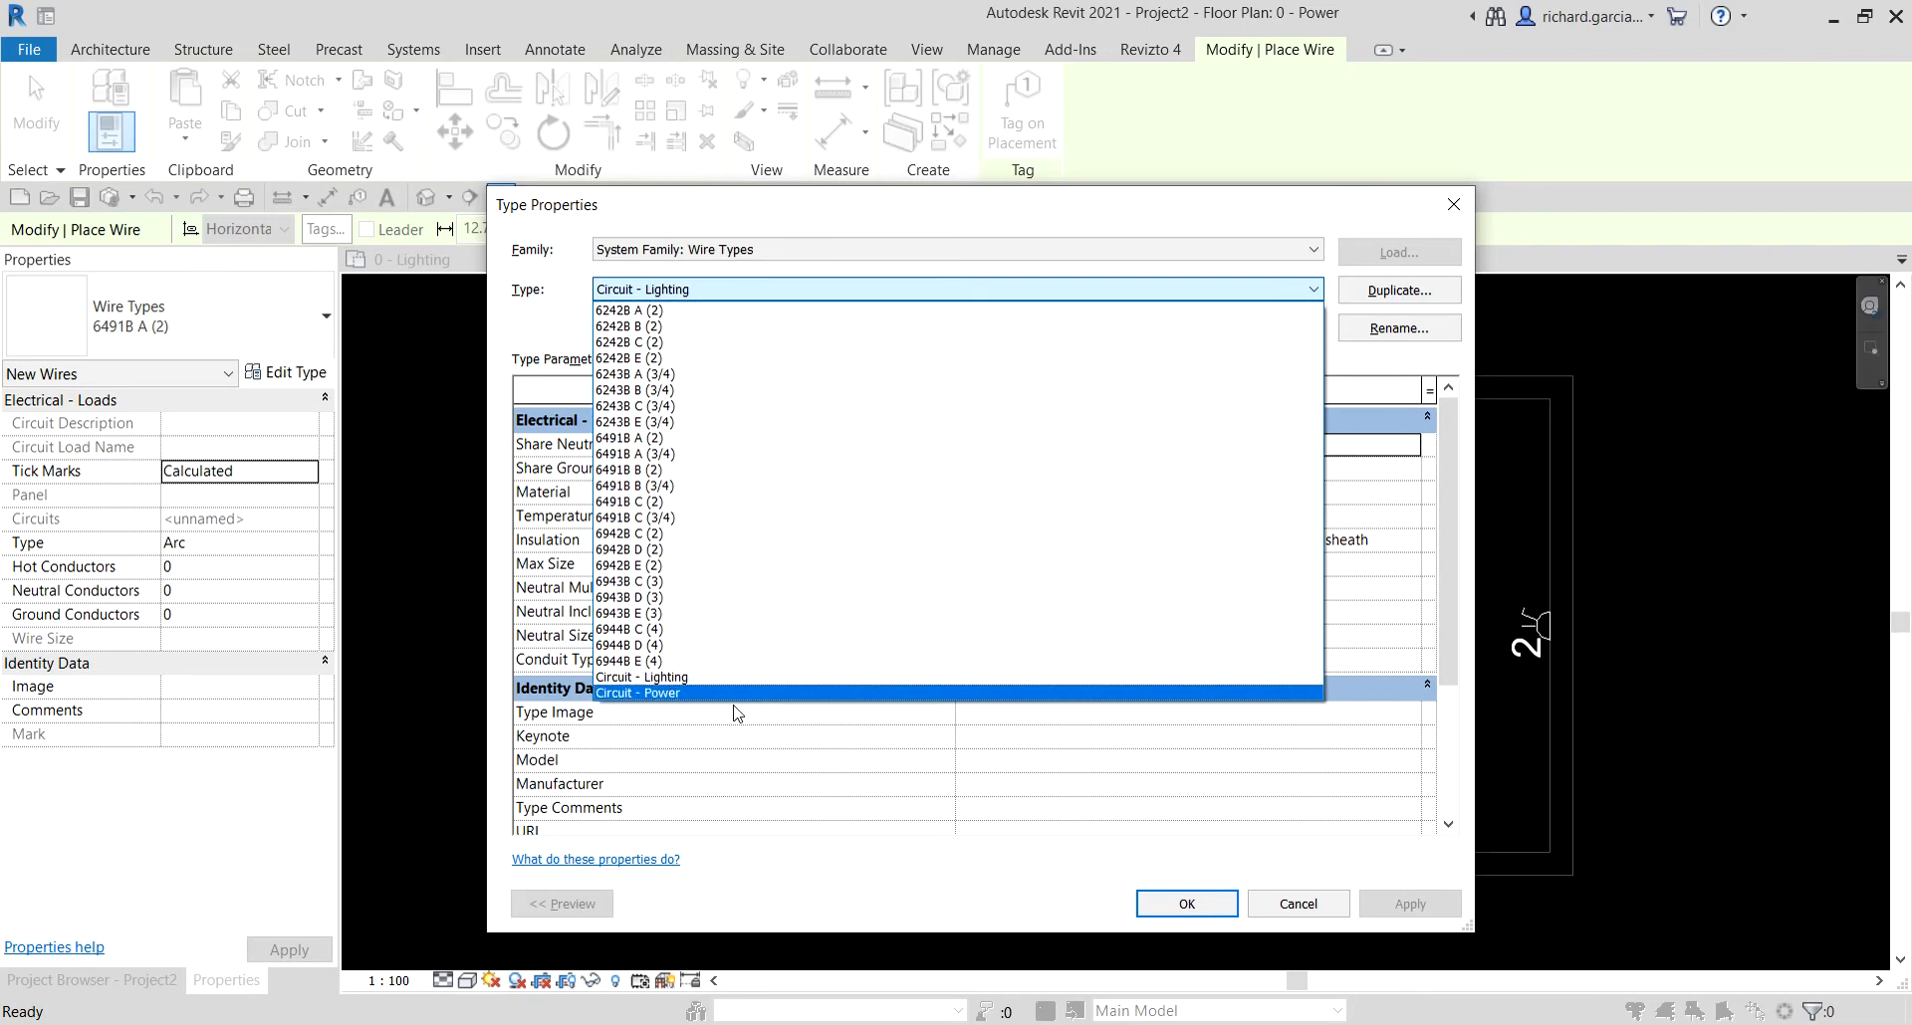
left_click(664, 694)
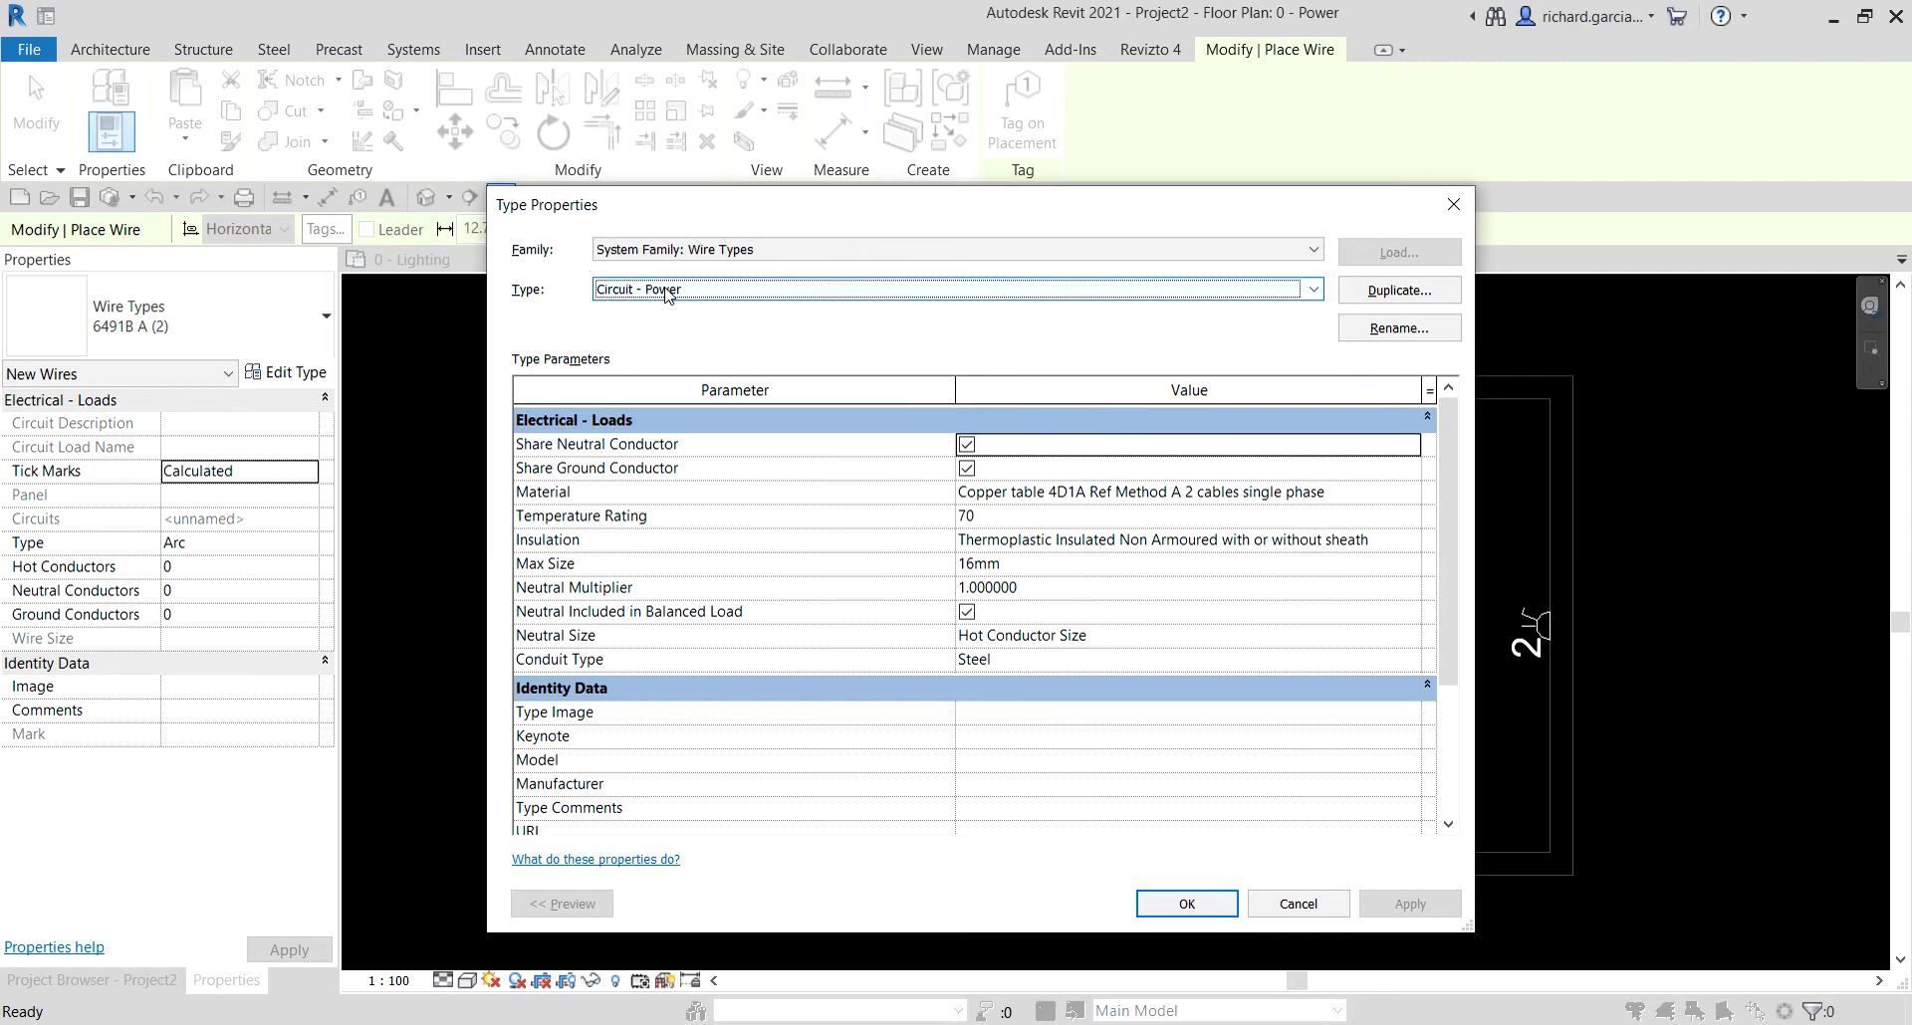
left_click(1180, 906)
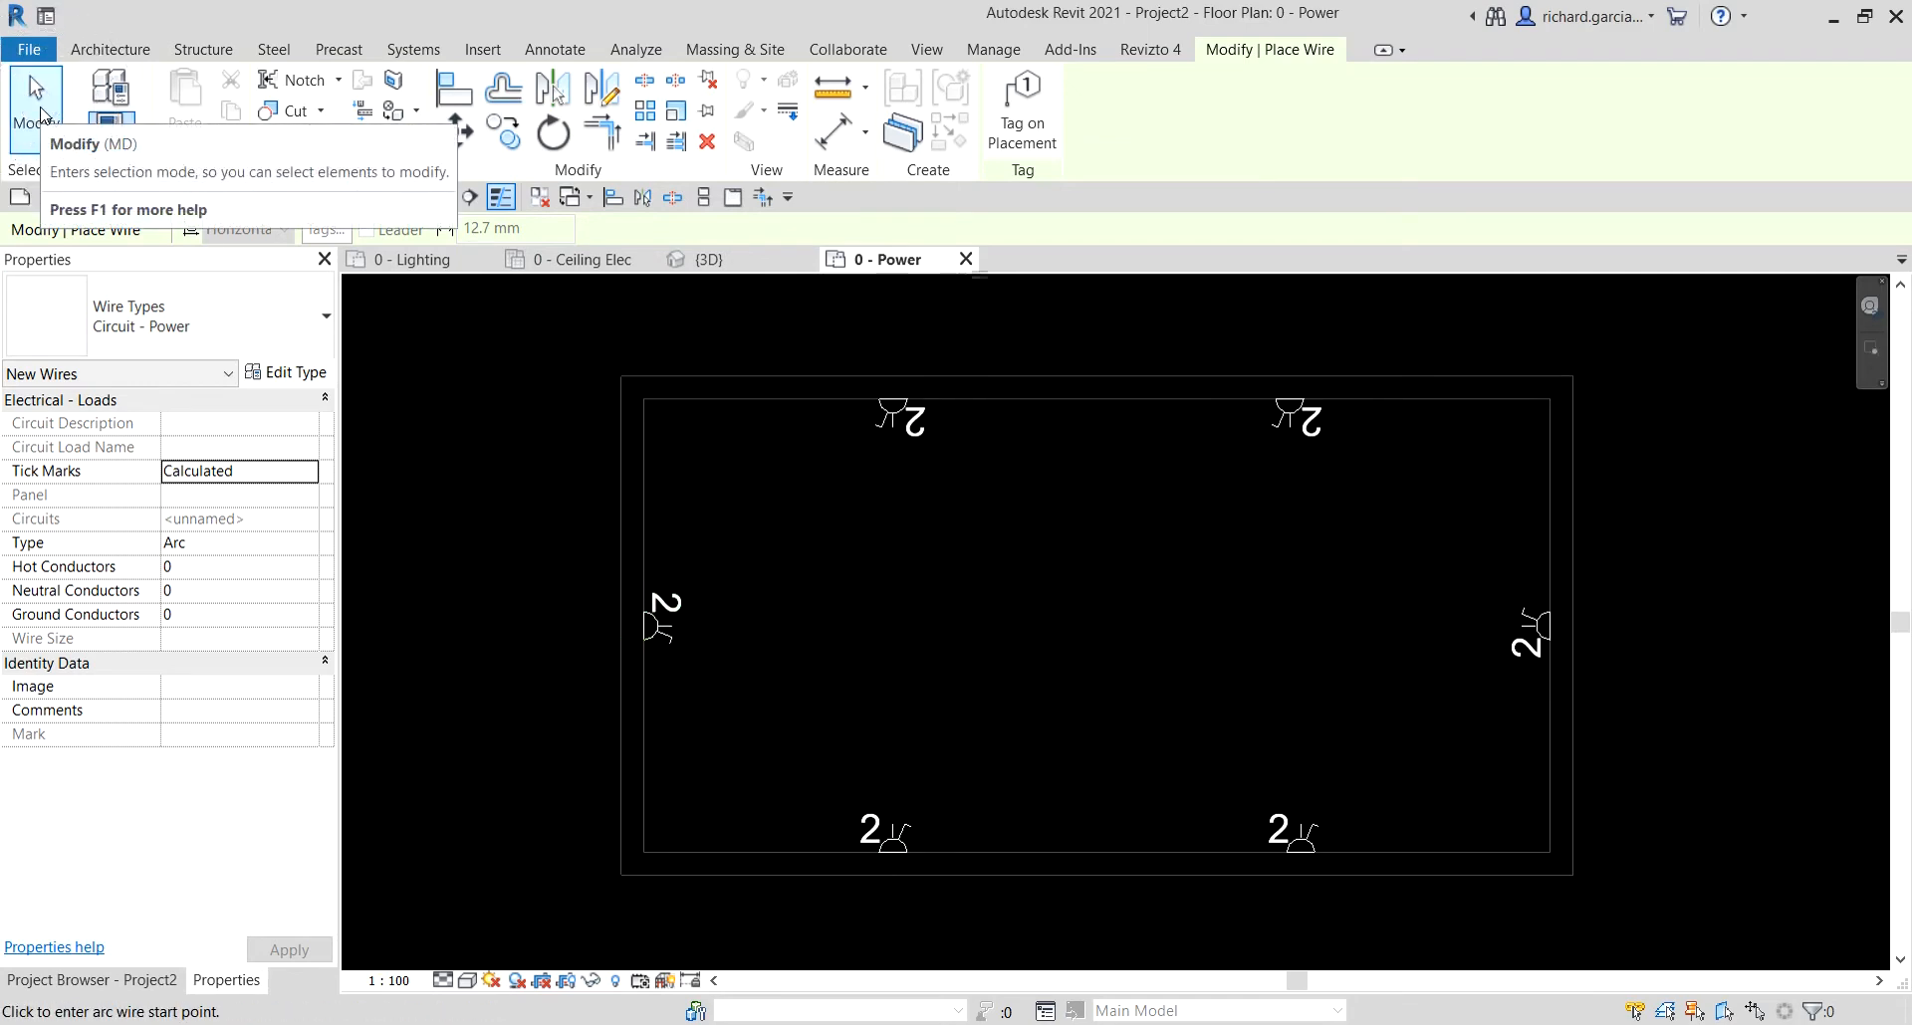
left_click(41, 117)
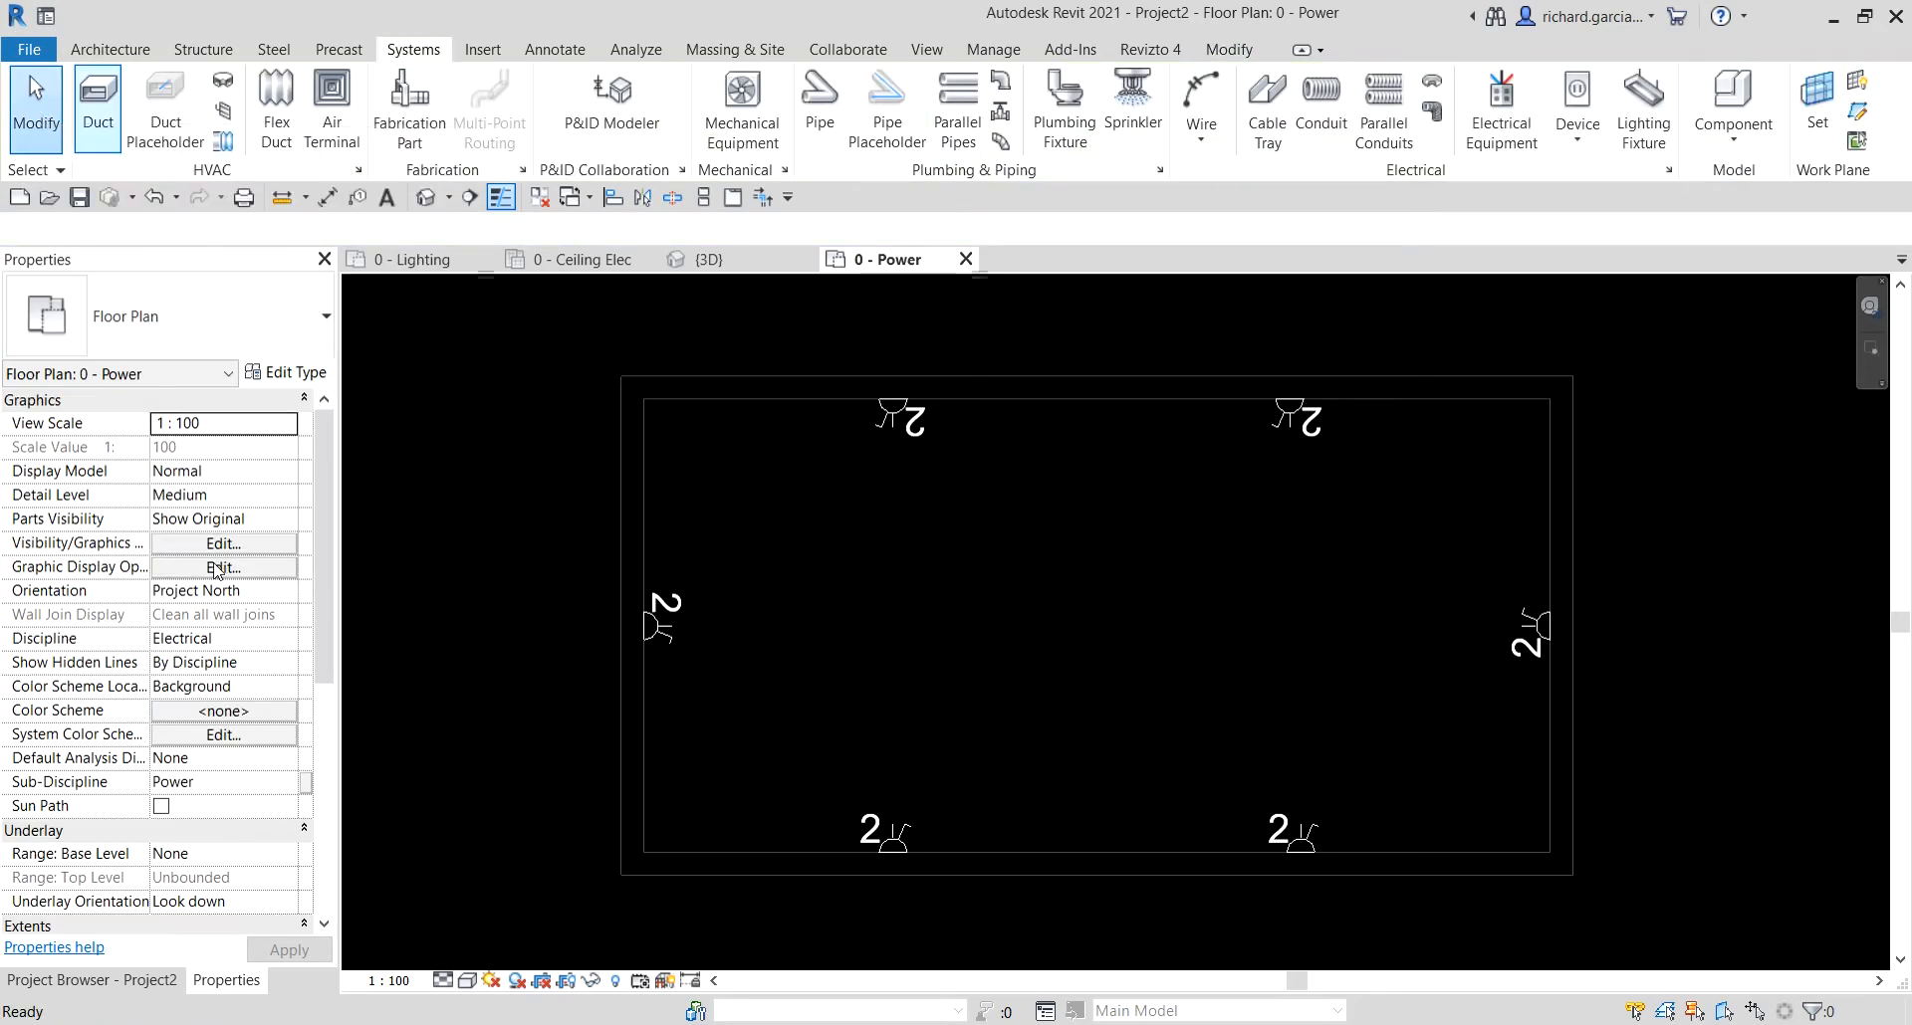
- From the 0 - Power view's visibility/graphic overrides, create a rule-based view filter named Circuit - Power
left_click(203, 544)
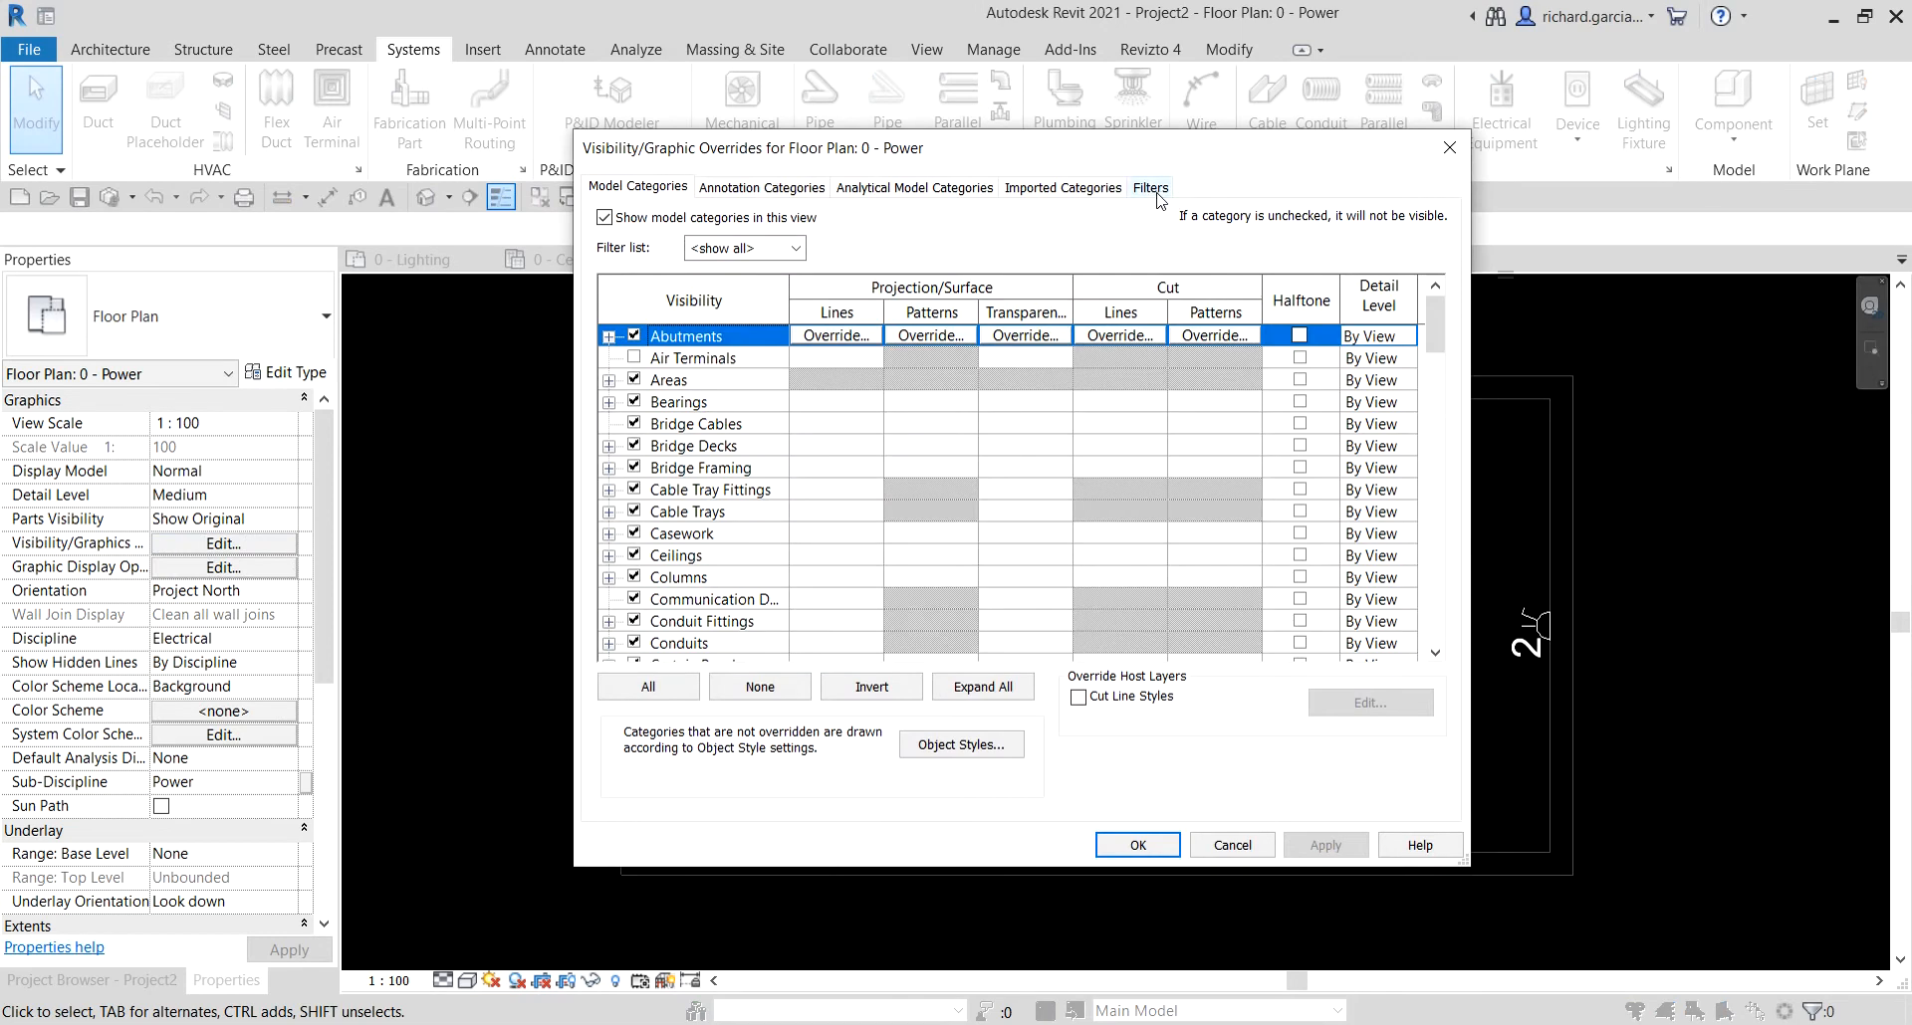
left_click(1152, 189)
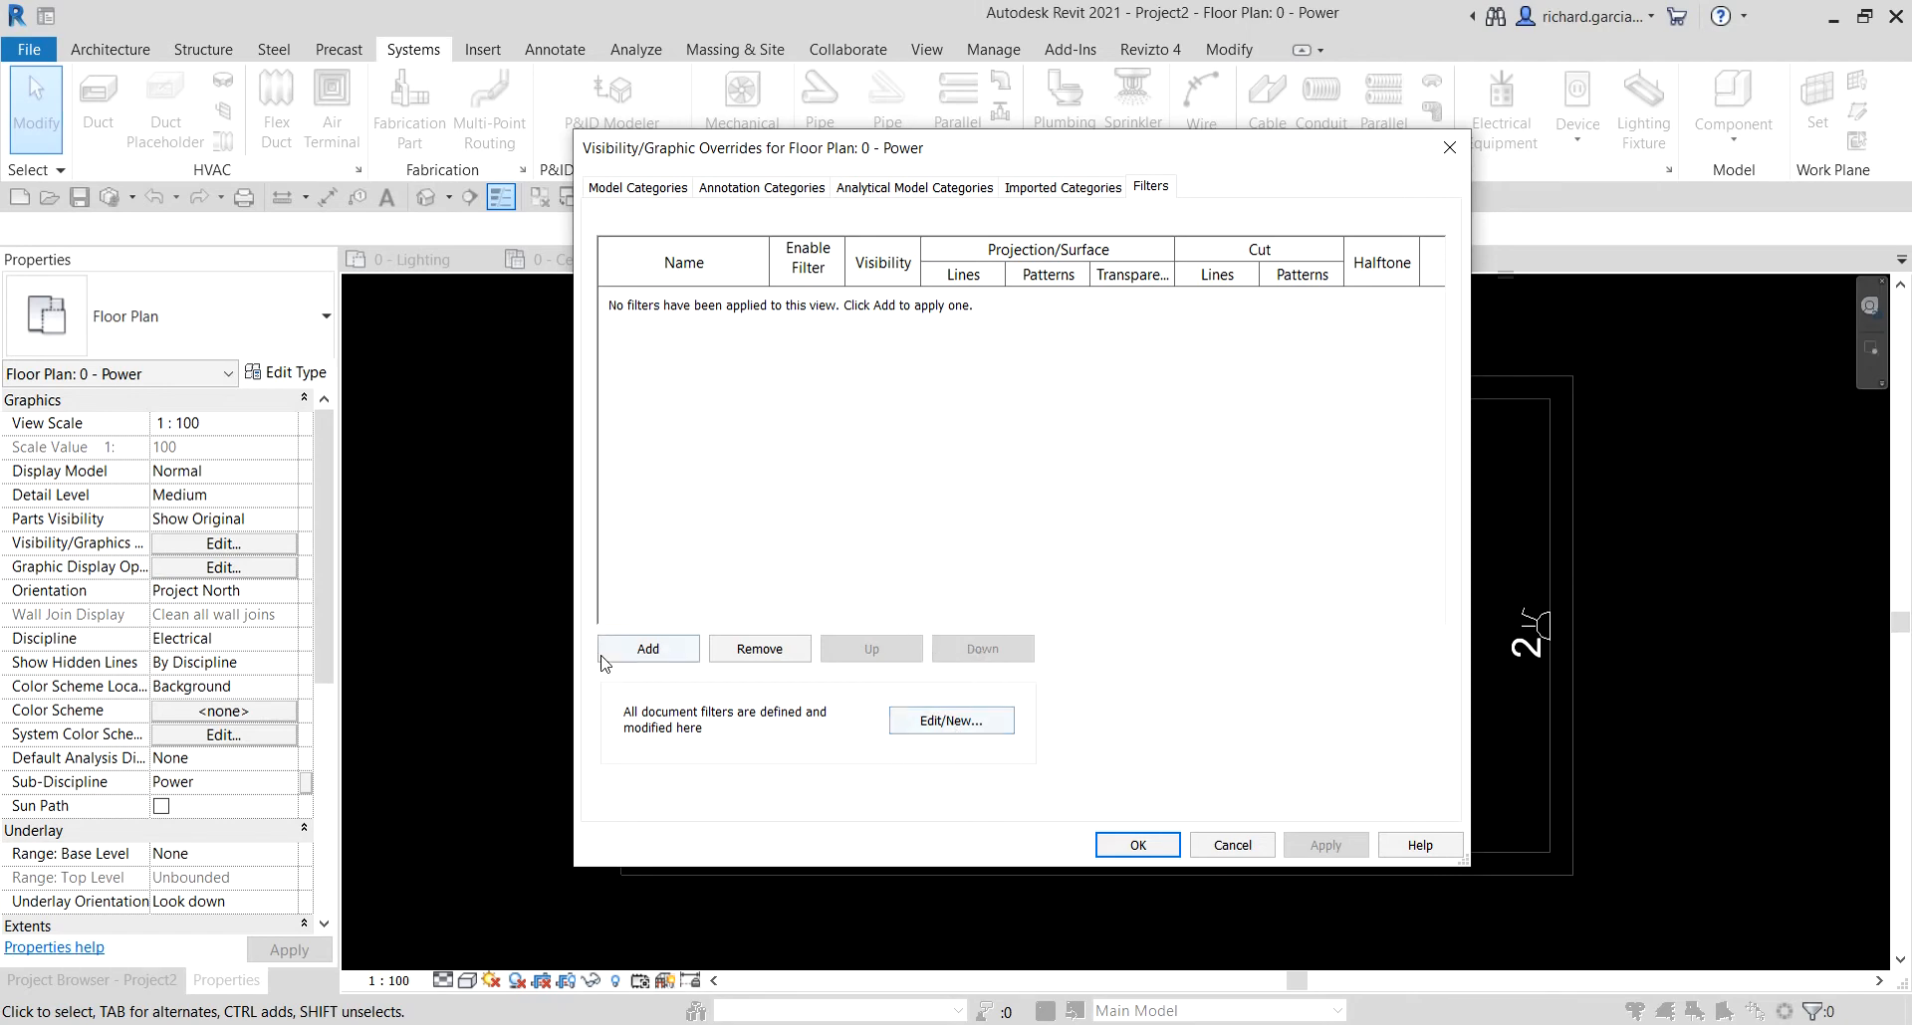
left_click(648, 649)
left_click(1124, 385)
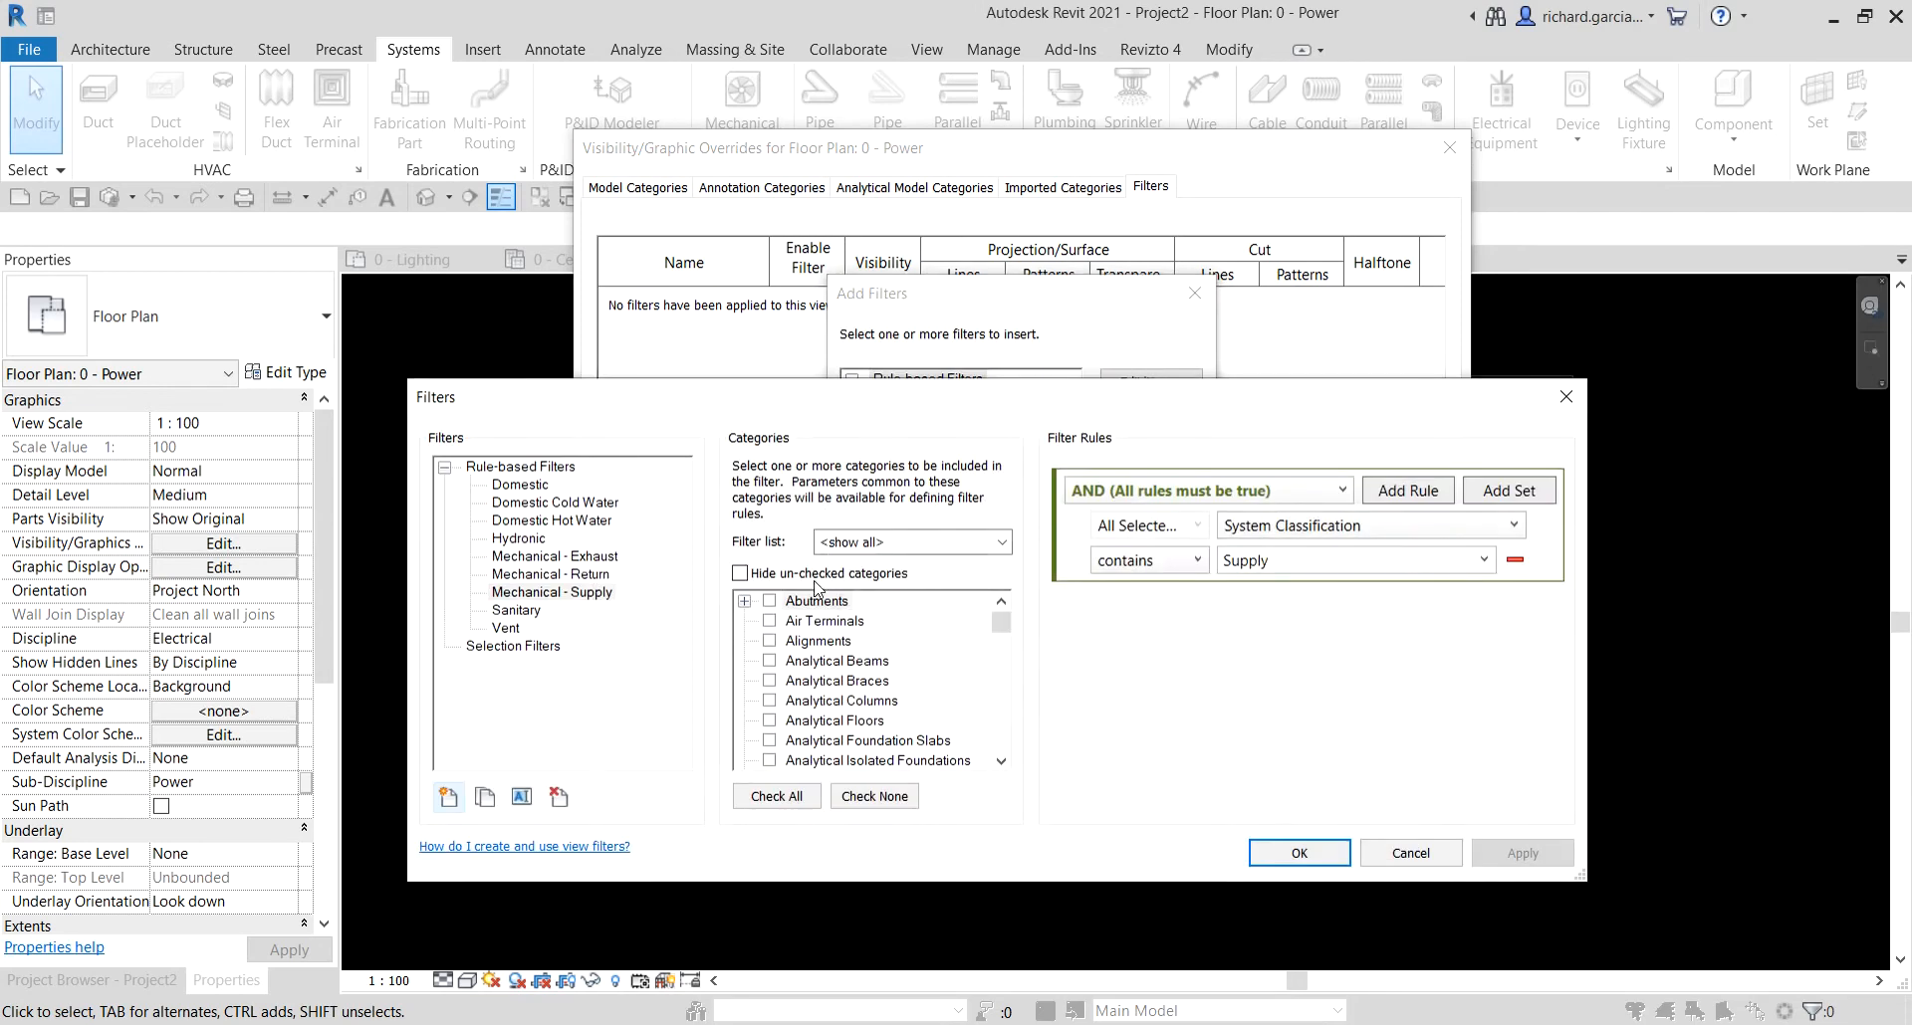
left_click(451, 798)
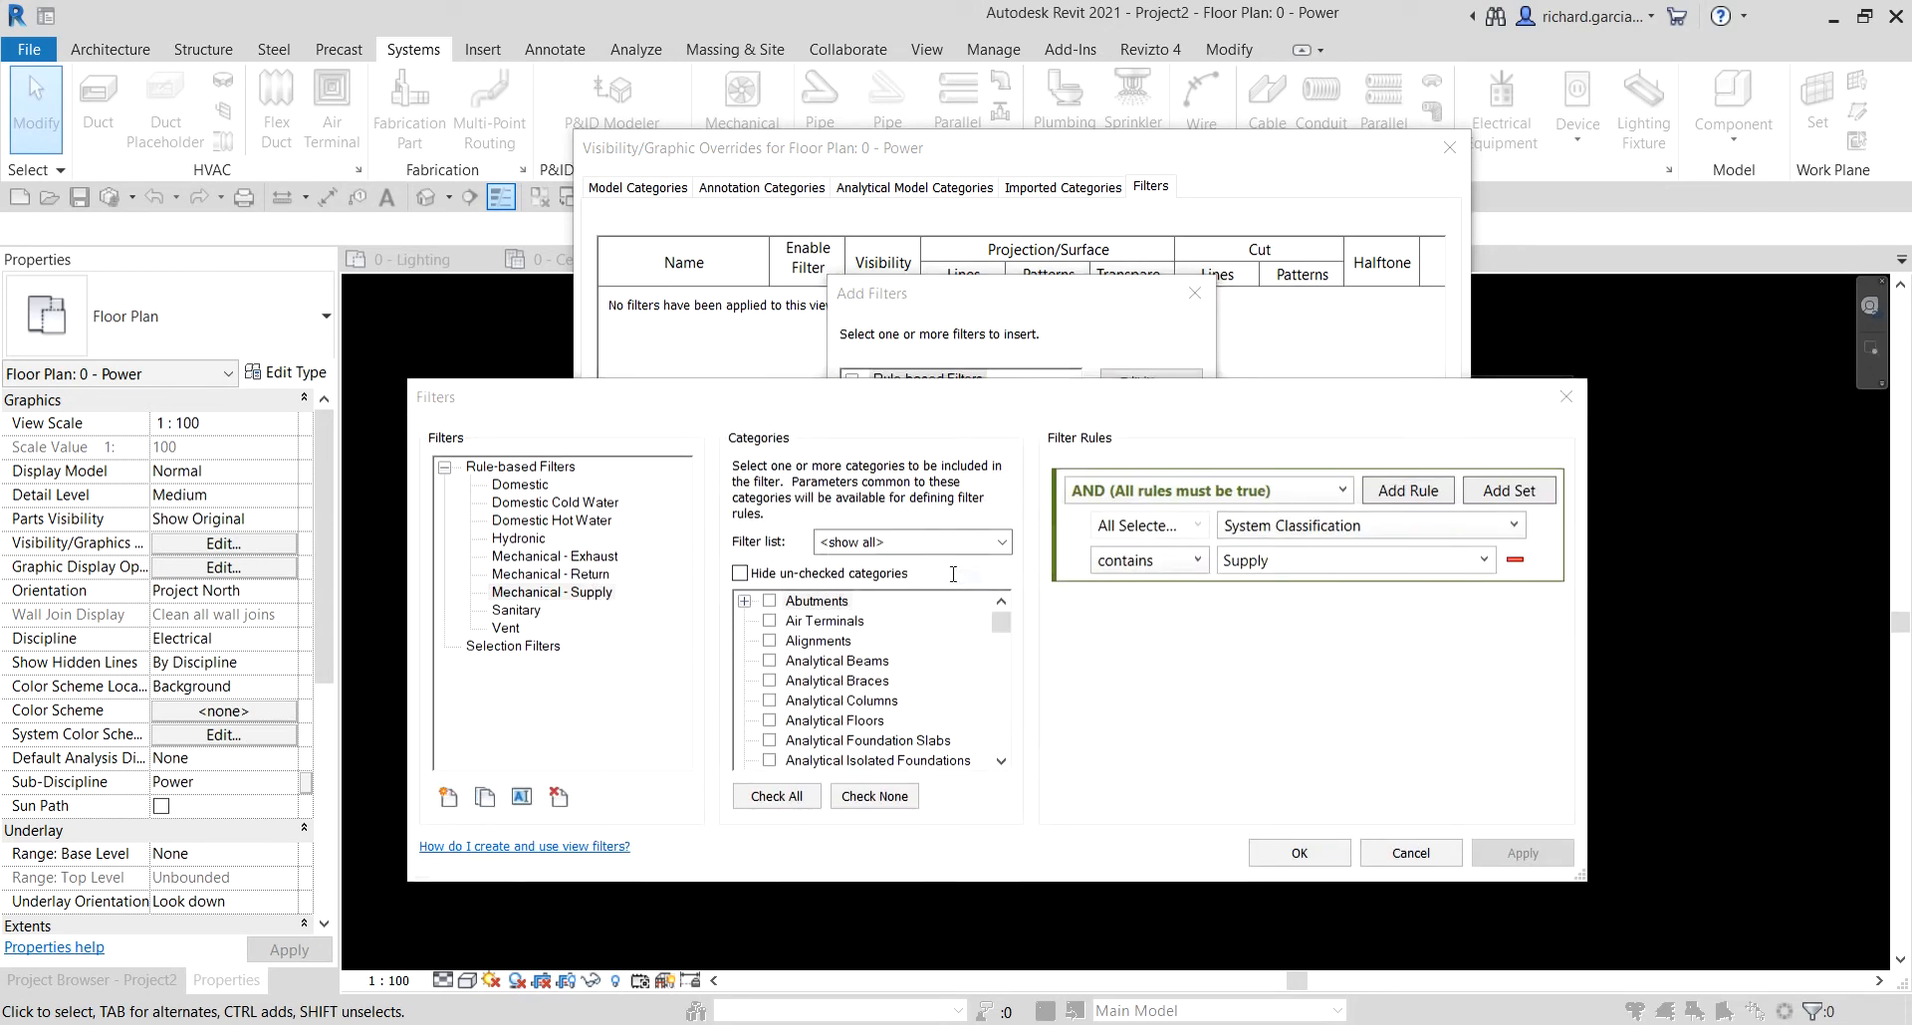
type("Circuit - Power")
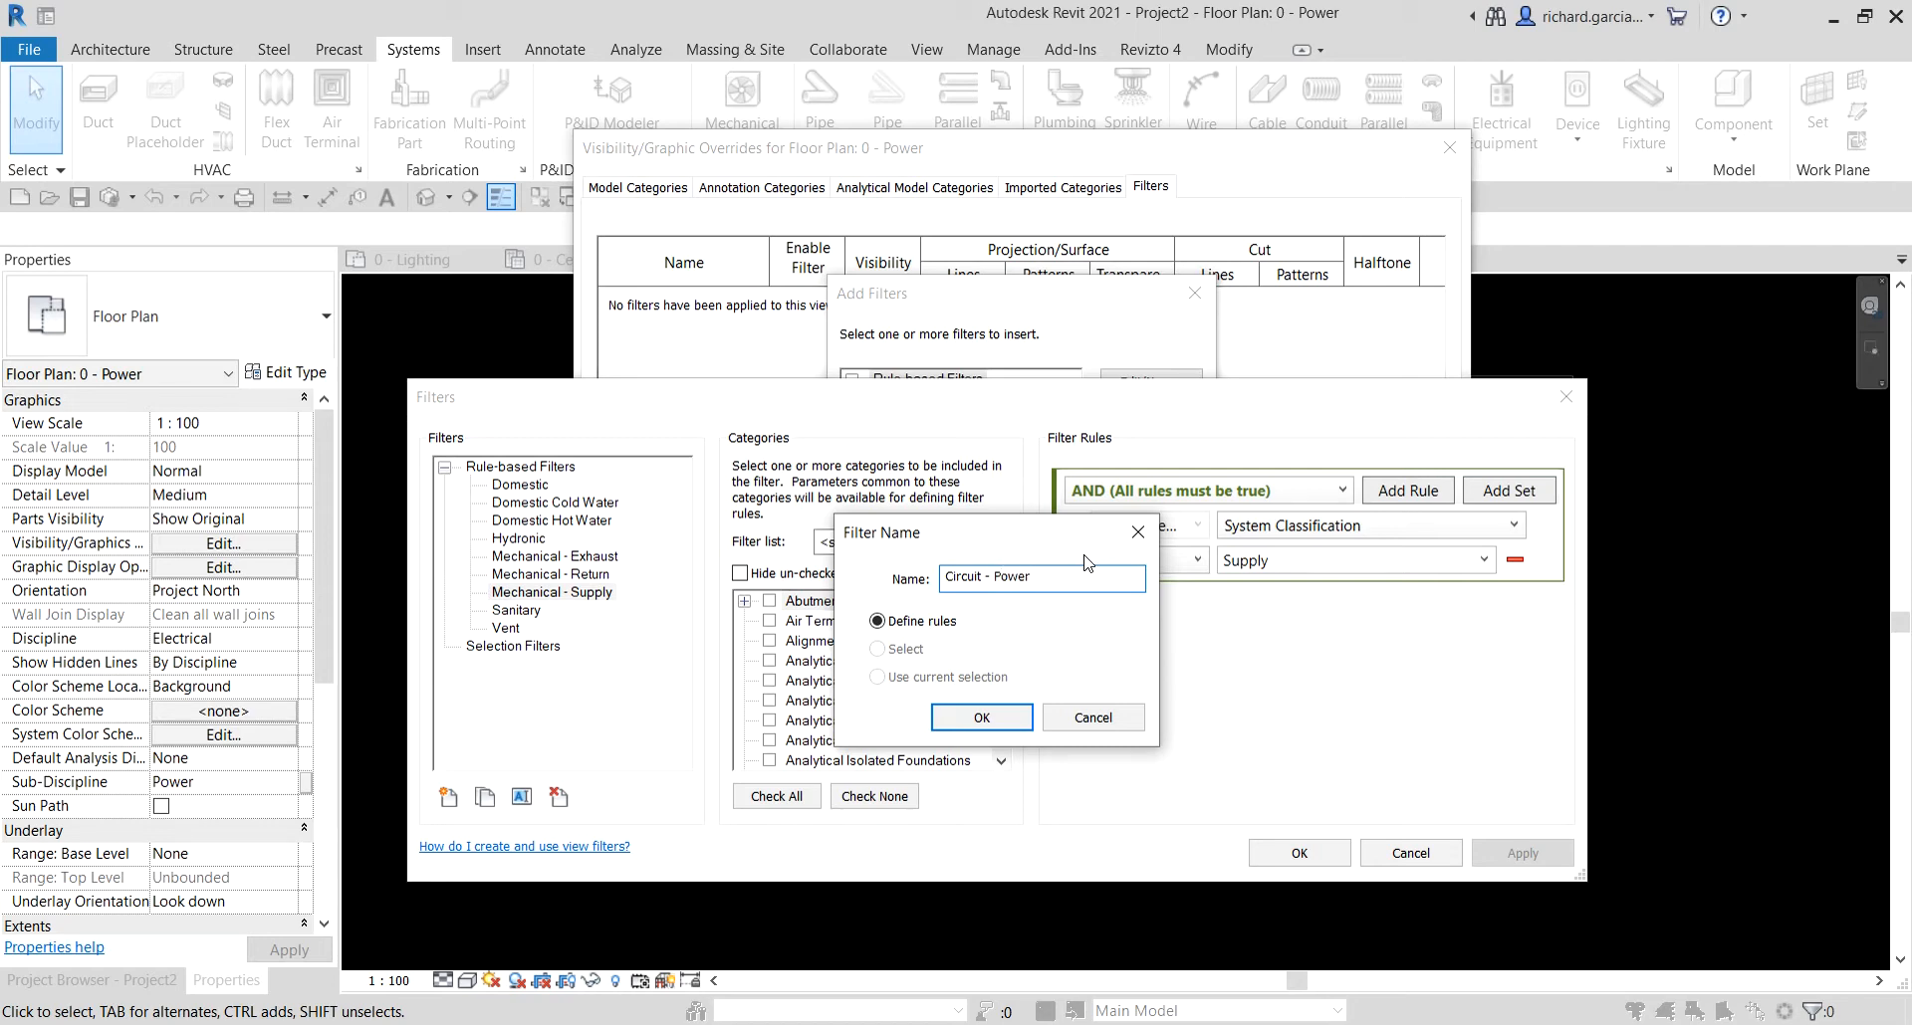
left_click(982, 718)
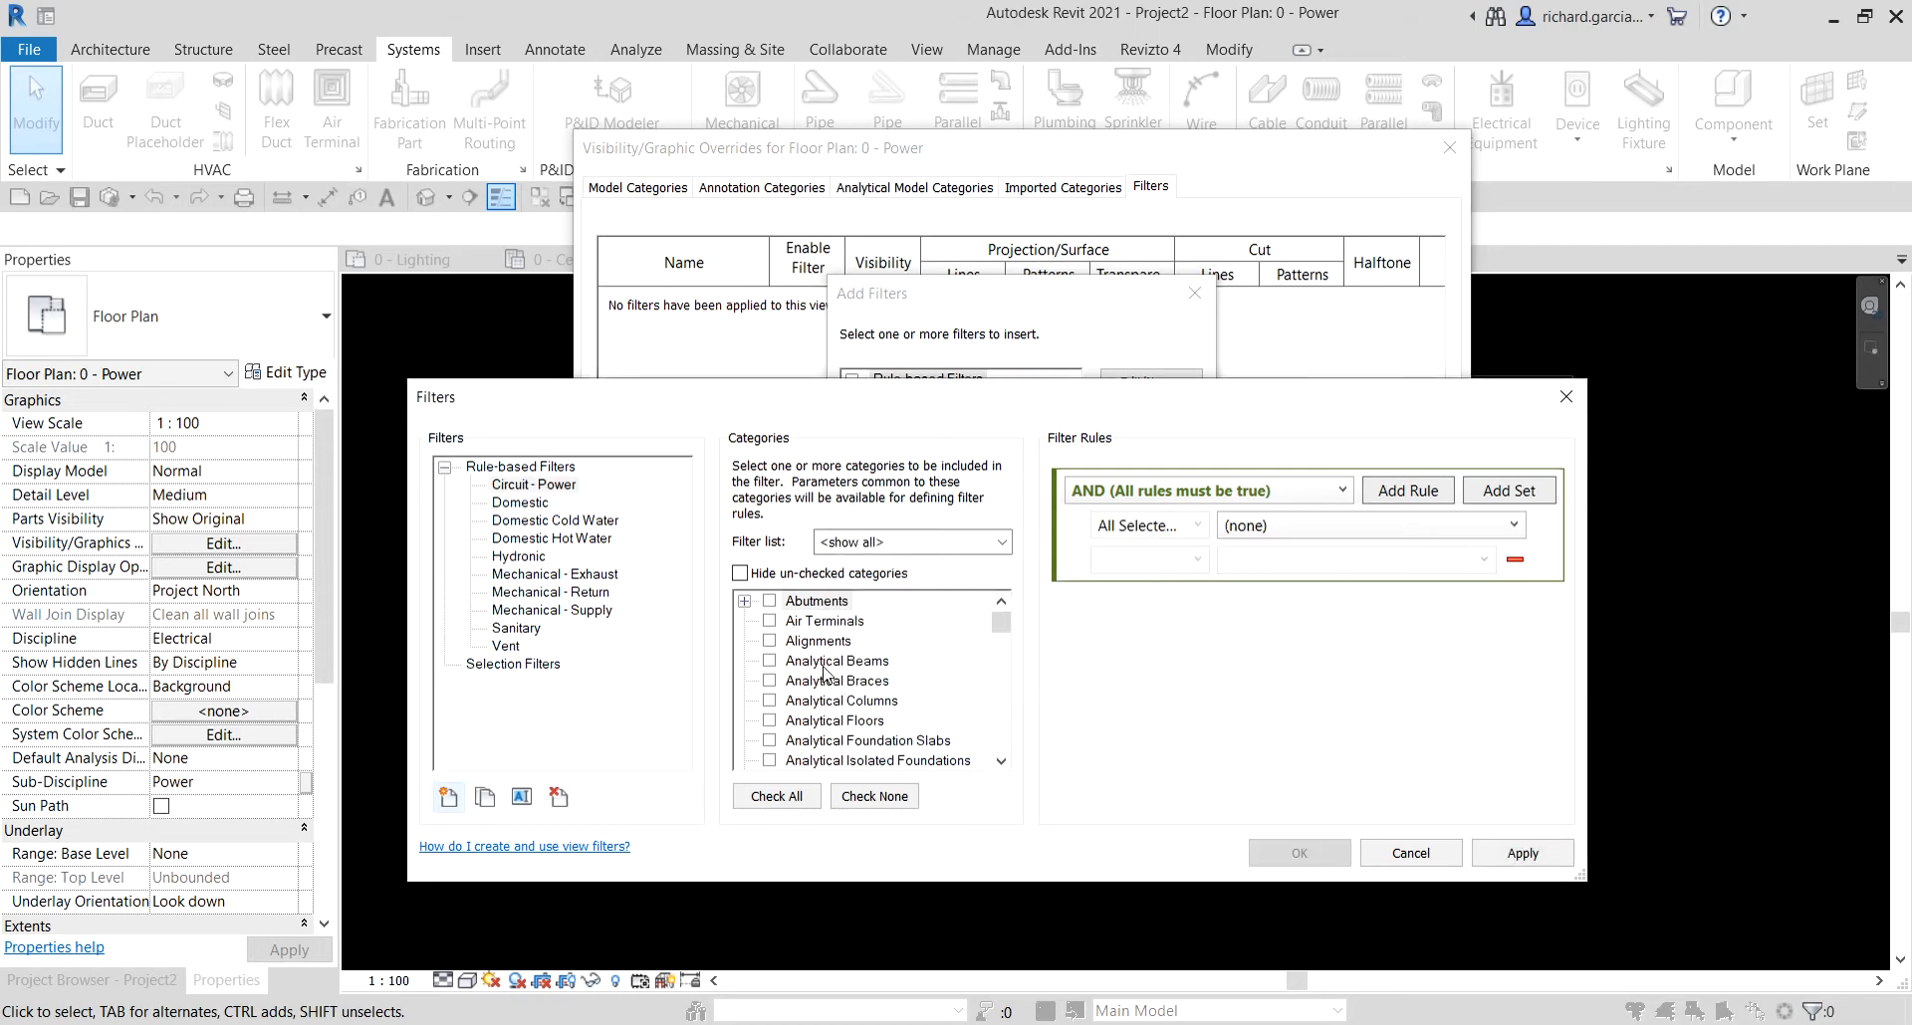
- Include the Wires category in the Circuit - Power filter
left_click(824, 665)
key("w")
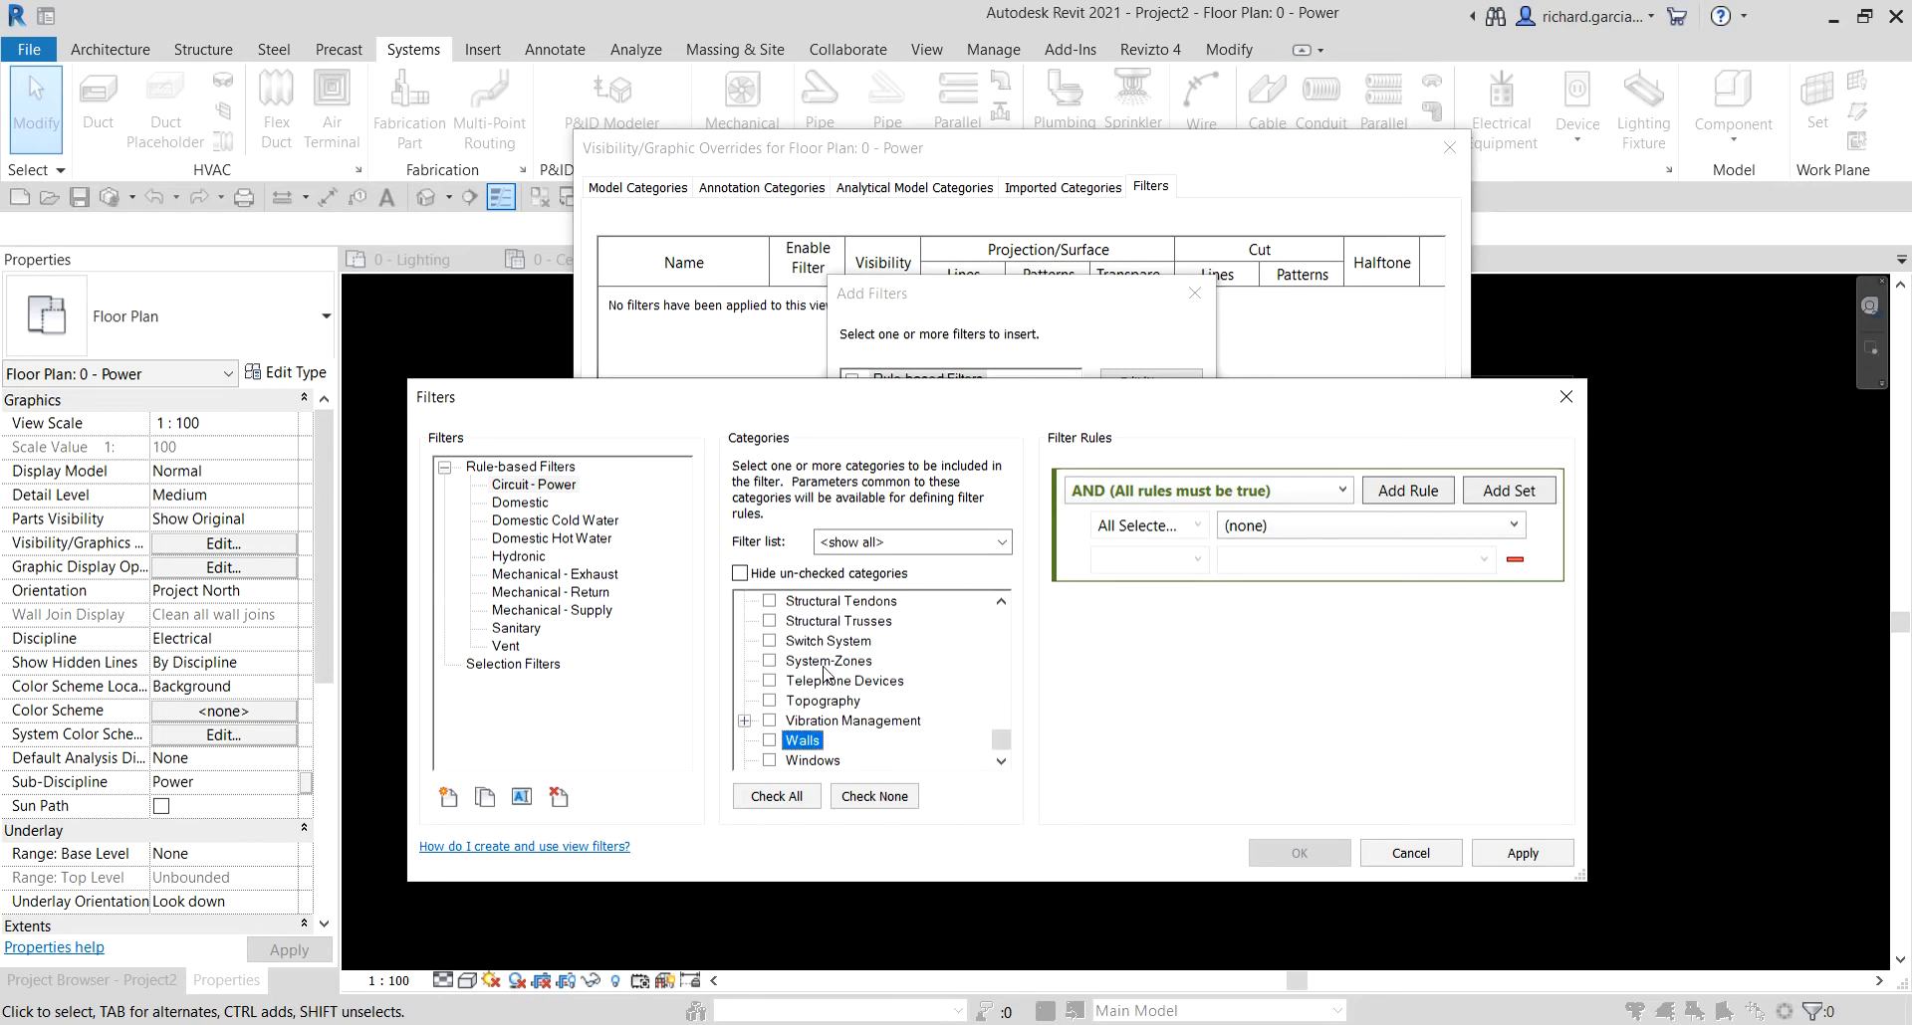
scroll(824, 674, "down", 1)
left_click(770, 761)
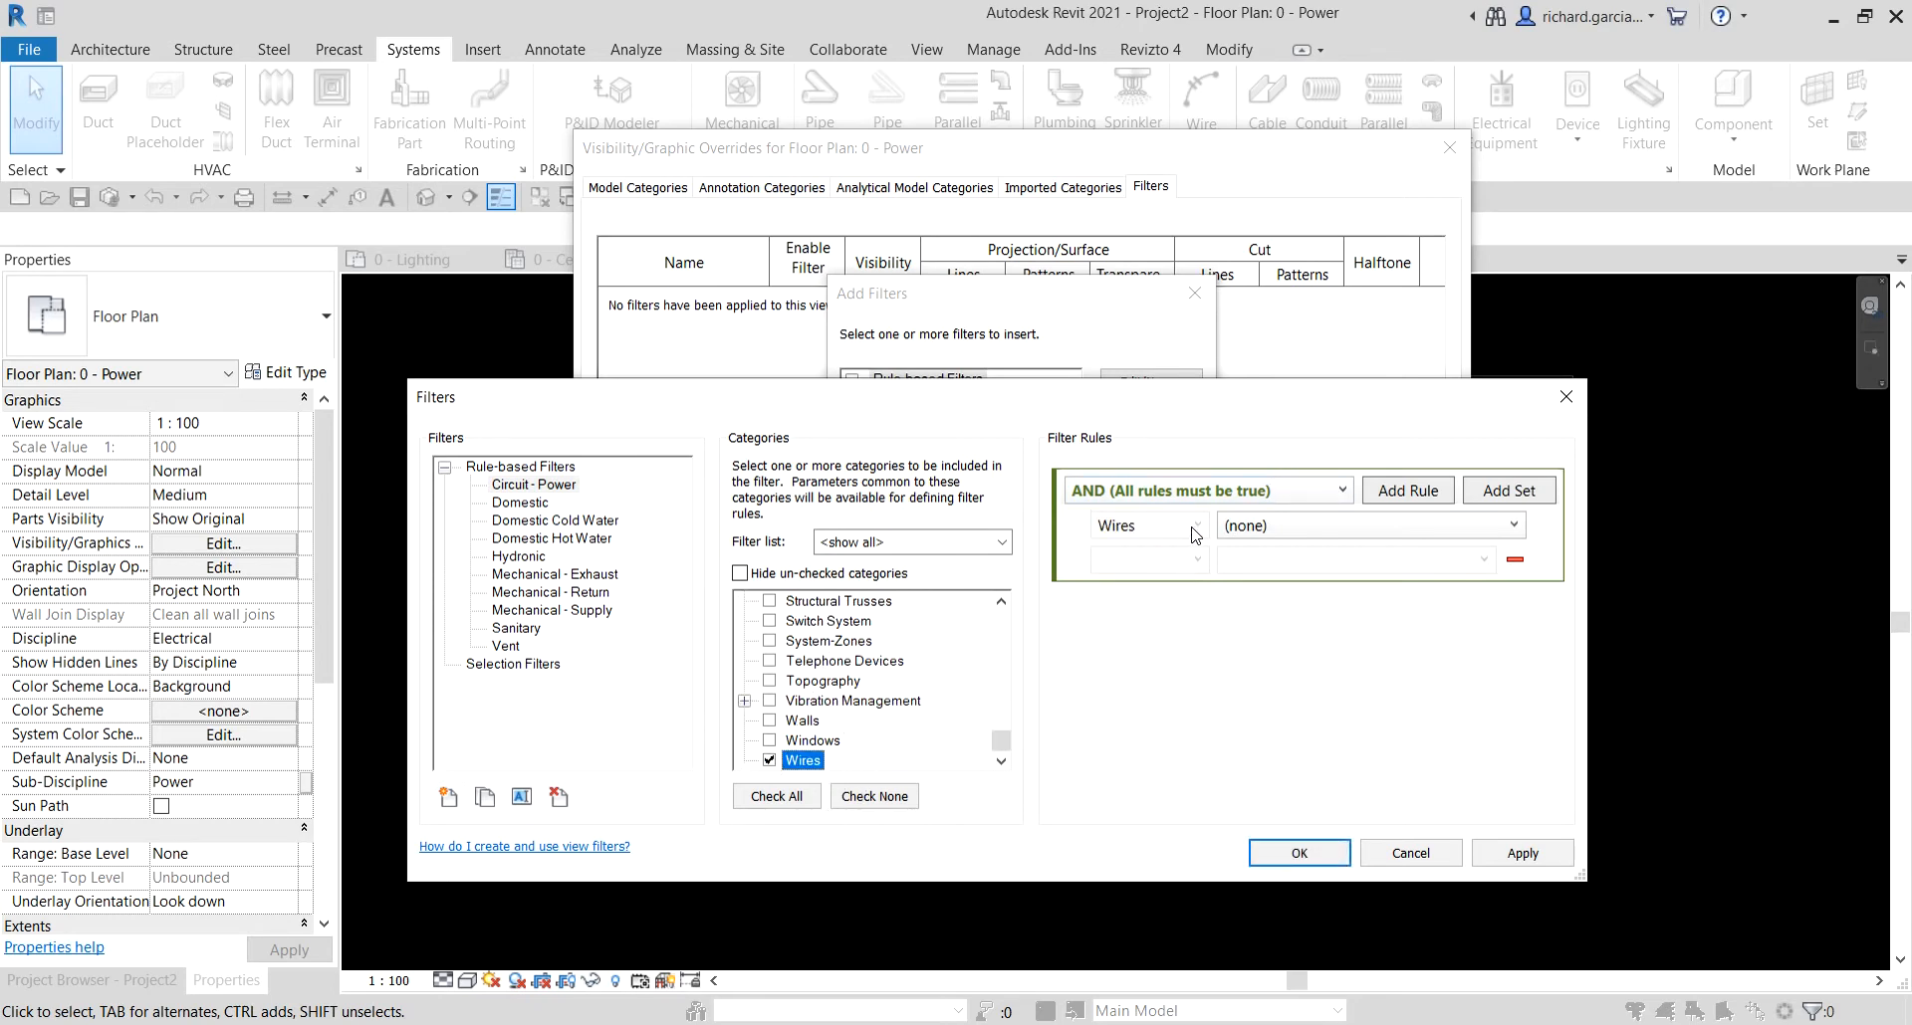
- Set the Circuit - Power filter's rule to Type Name equals Circuit - Power
left_click(1317, 527)
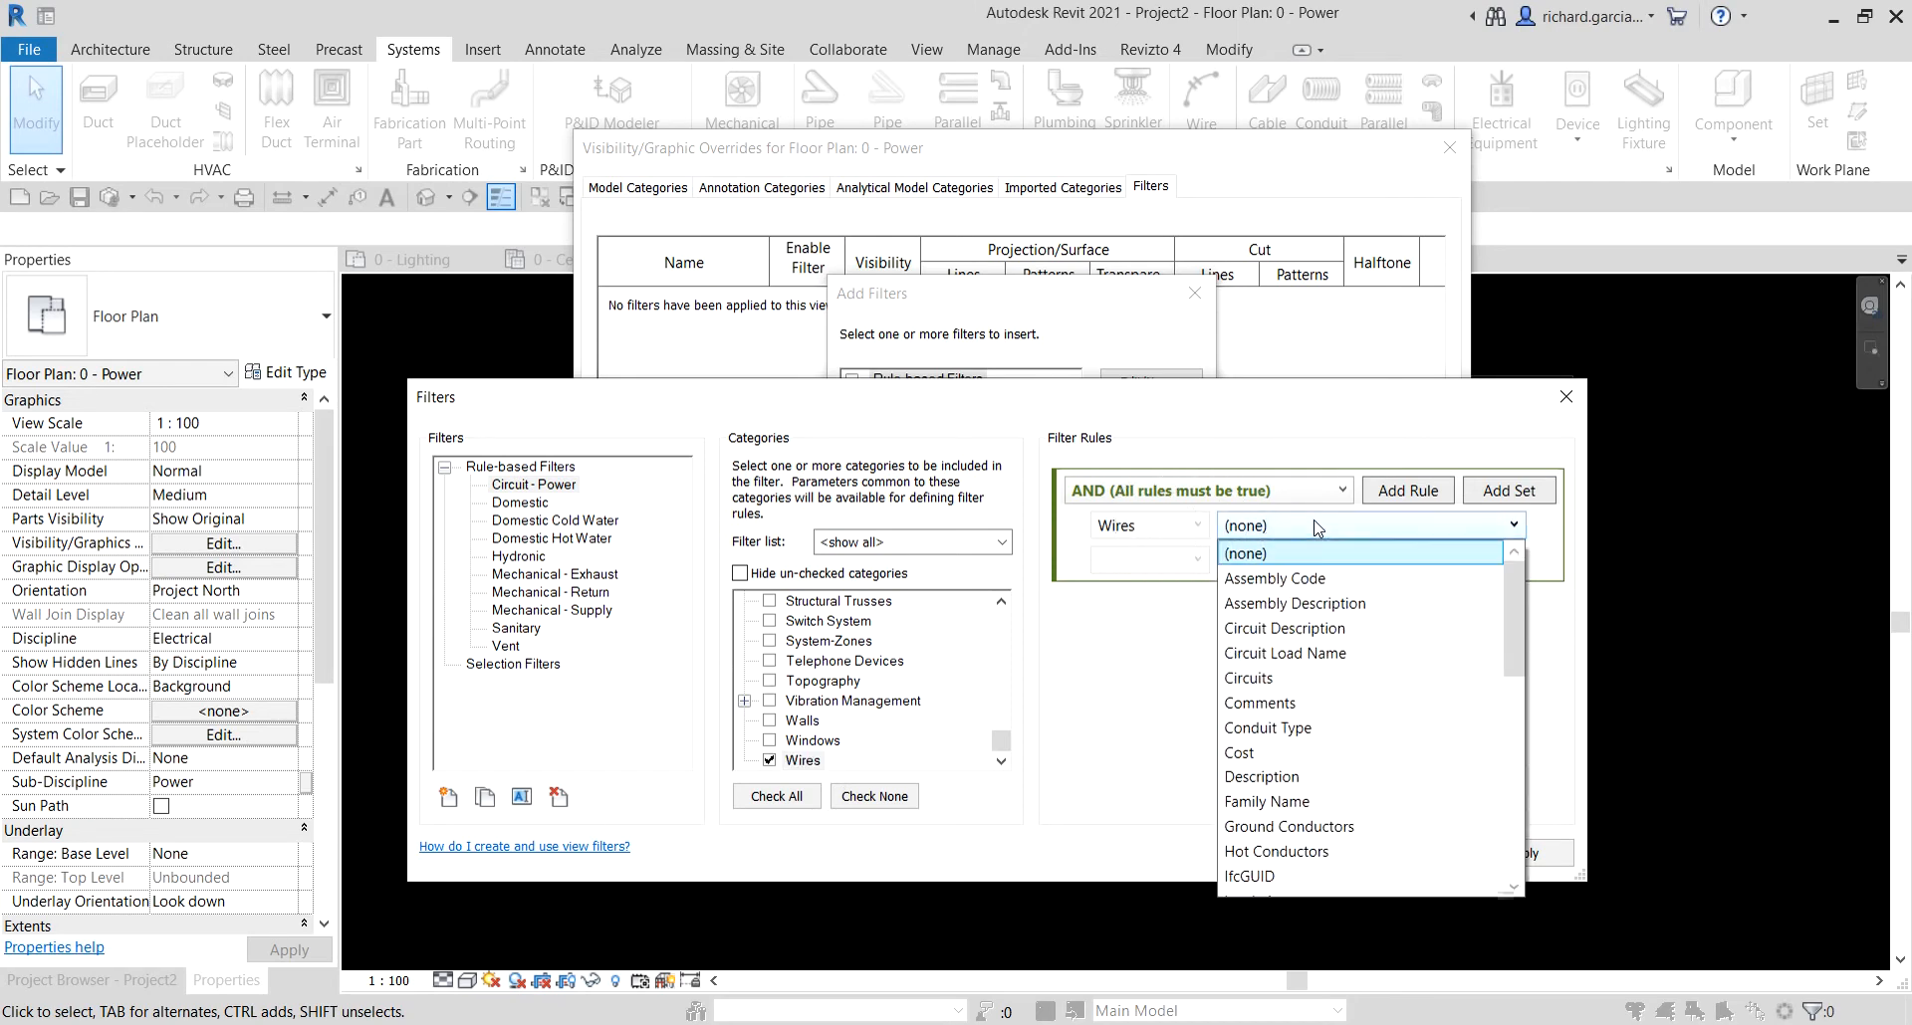
scroll(1304, 637, "down", 8)
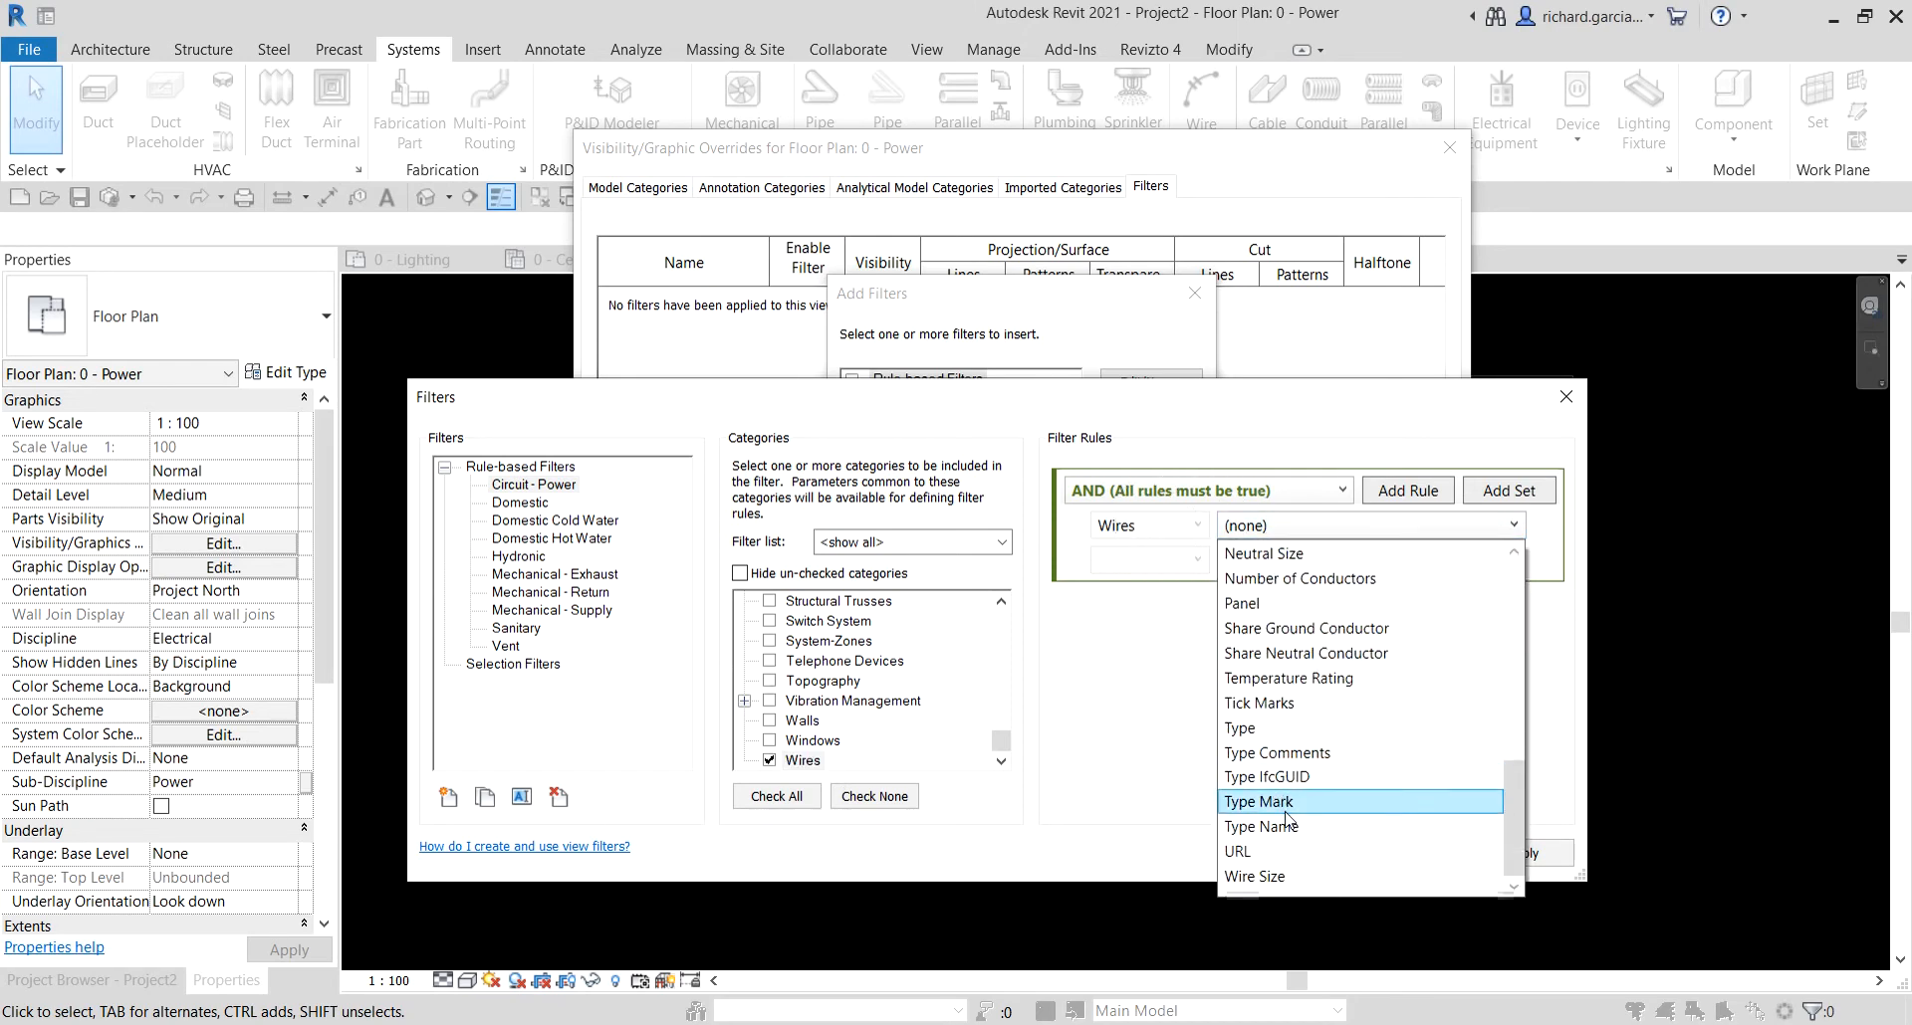
left_click(1291, 828)
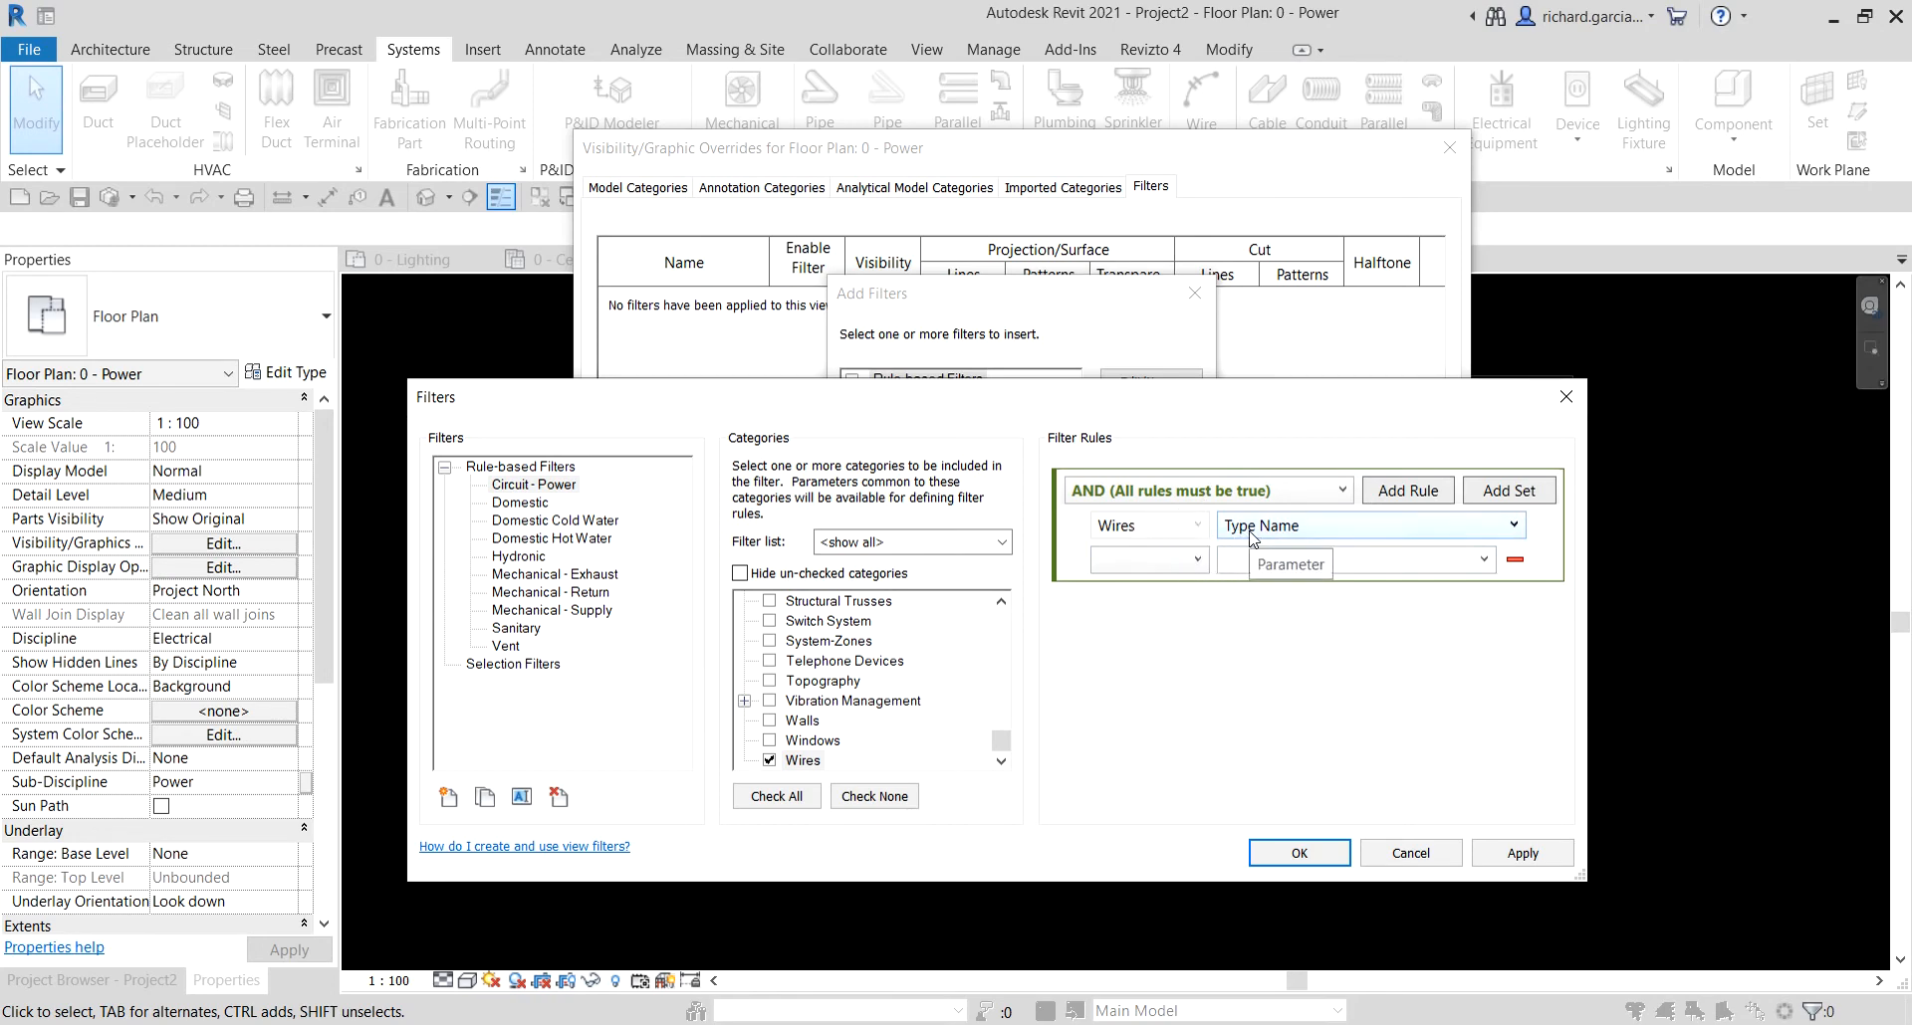
left_click(1197, 560)
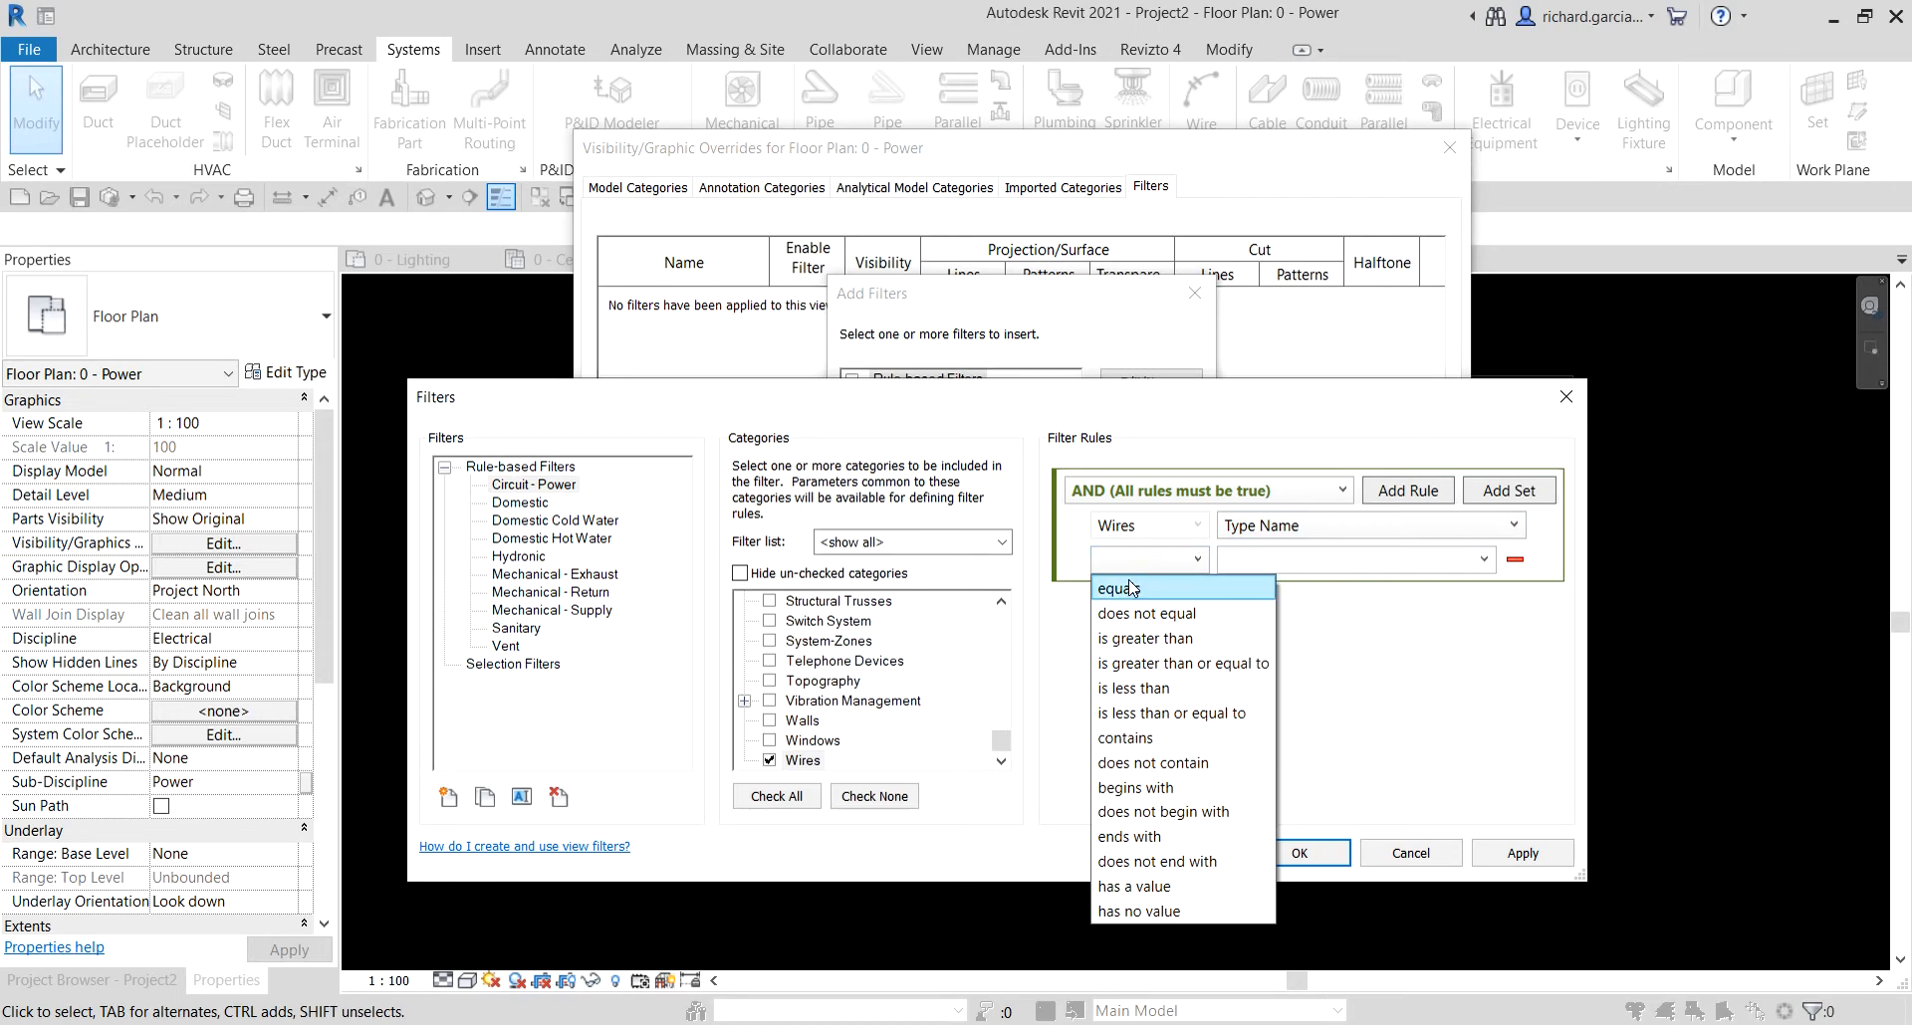
left_click(1172, 585)
left_click(1483, 560)
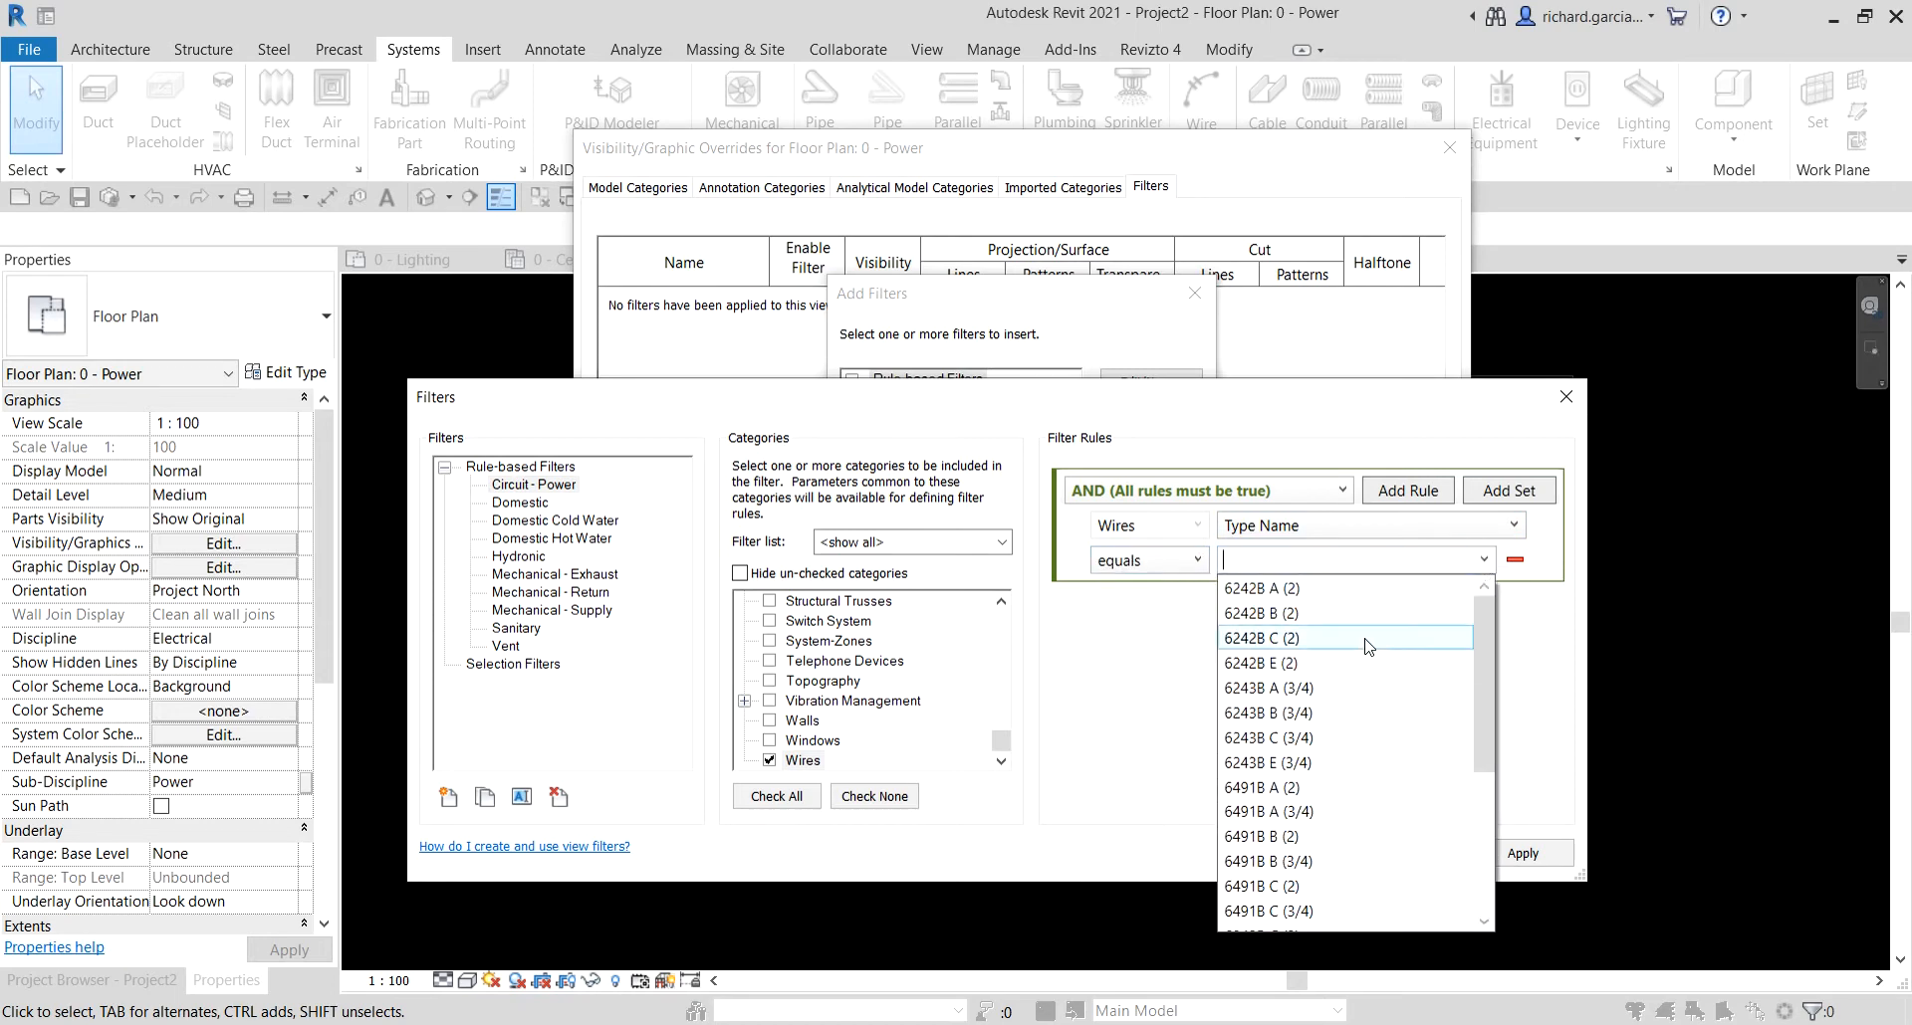
scroll(1350, 773, "down", 2)
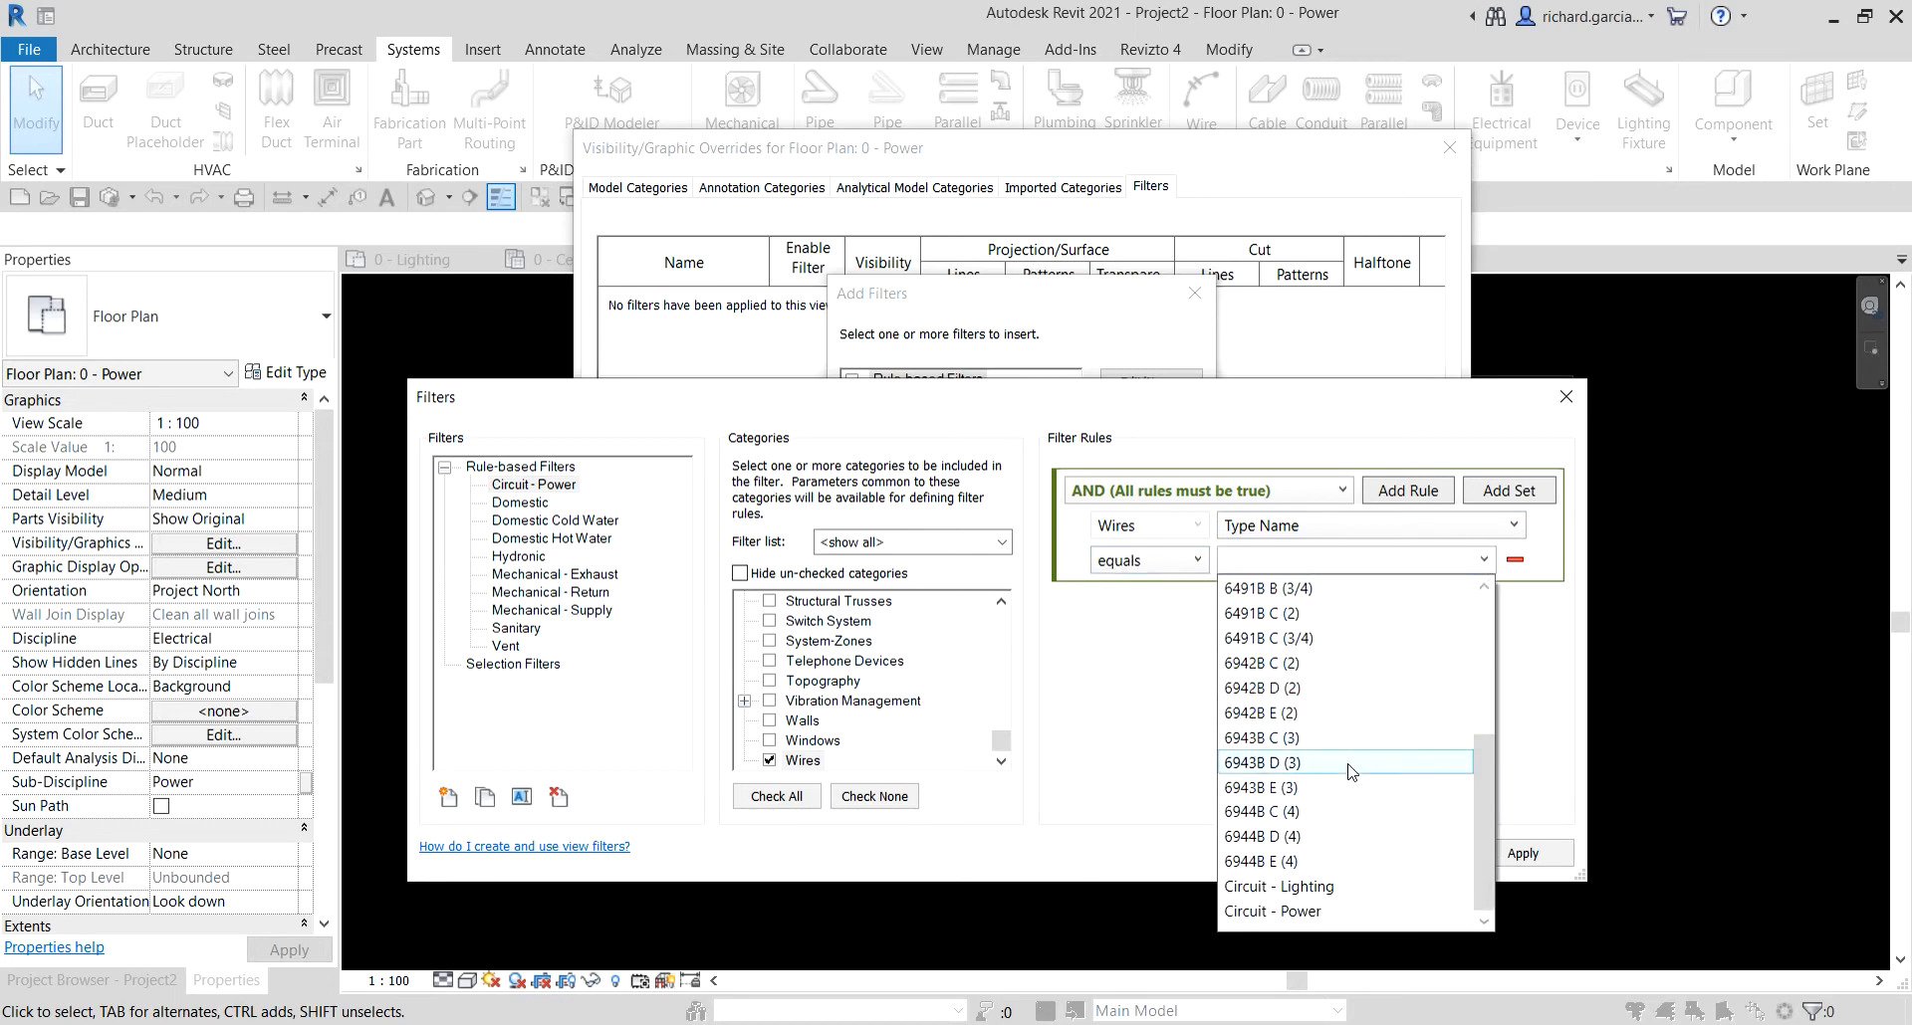
left_click(1295, 912)
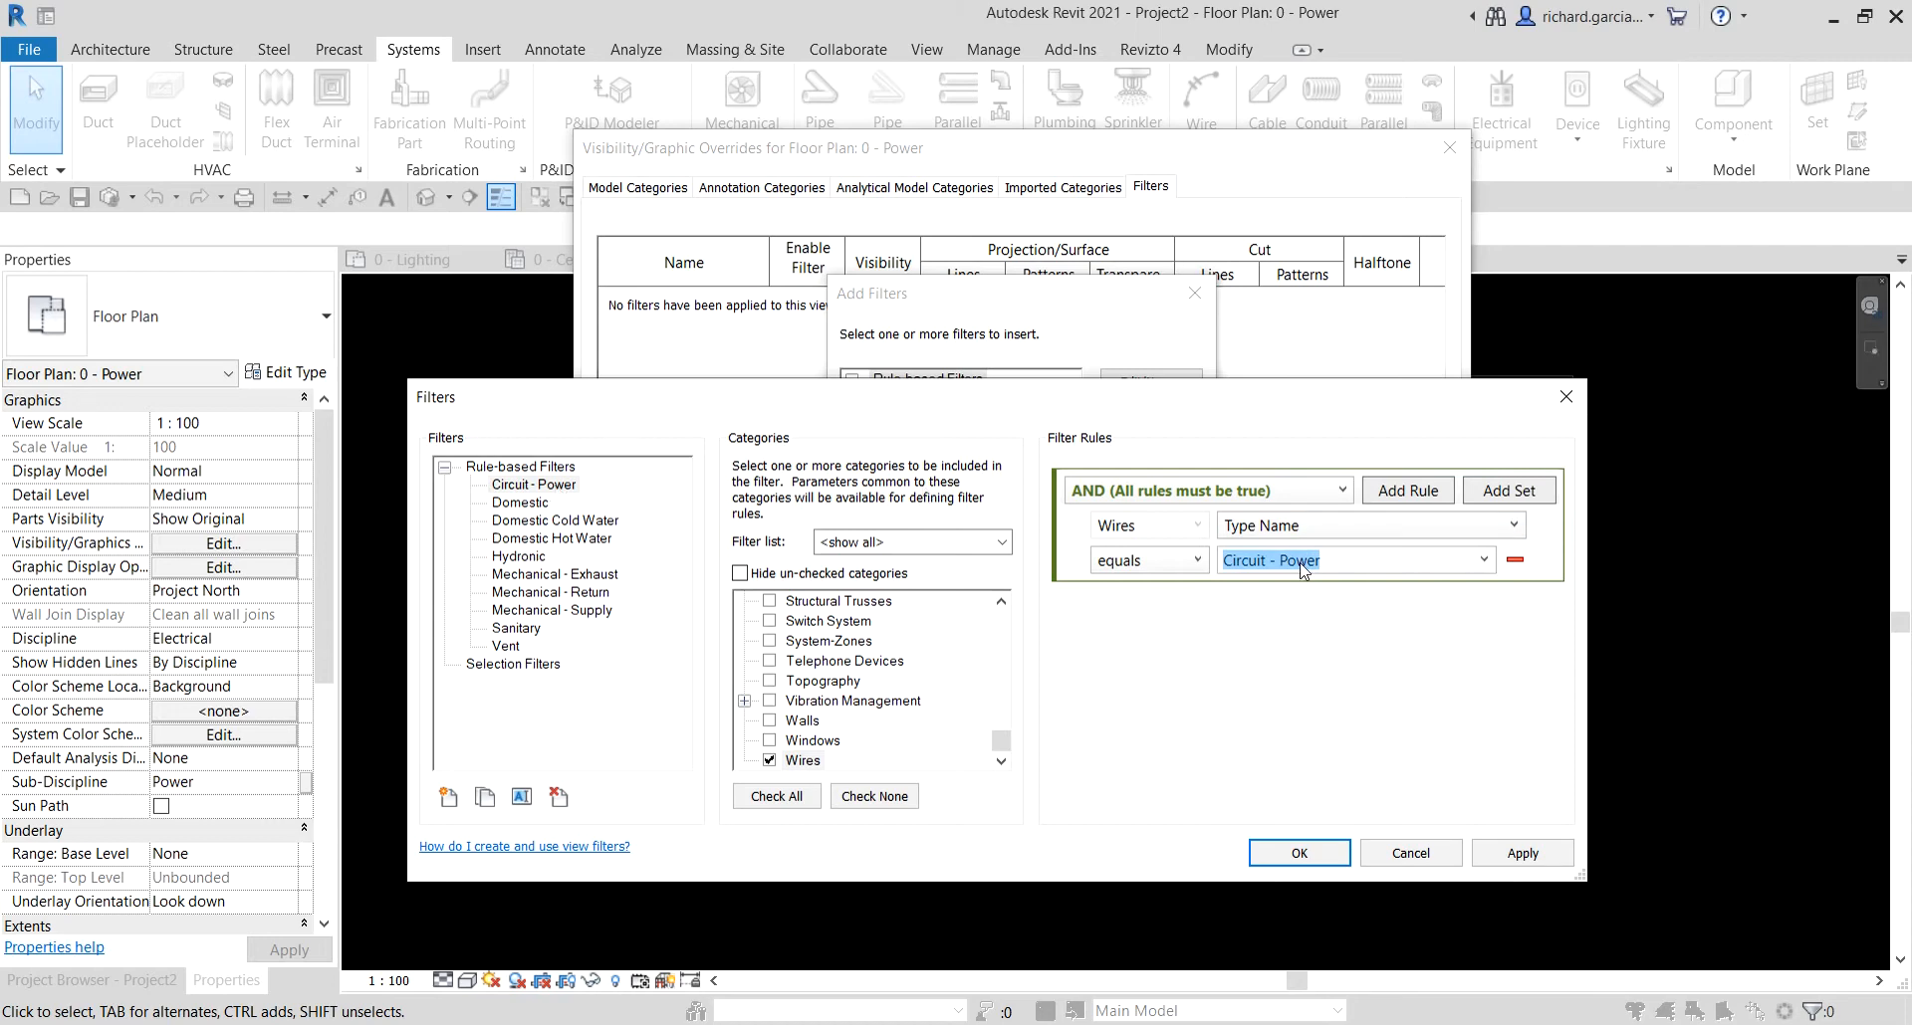
- Accept the filter definition and add the Circuit - Power filter to the 0 - Power view
left_click(1299, 853)
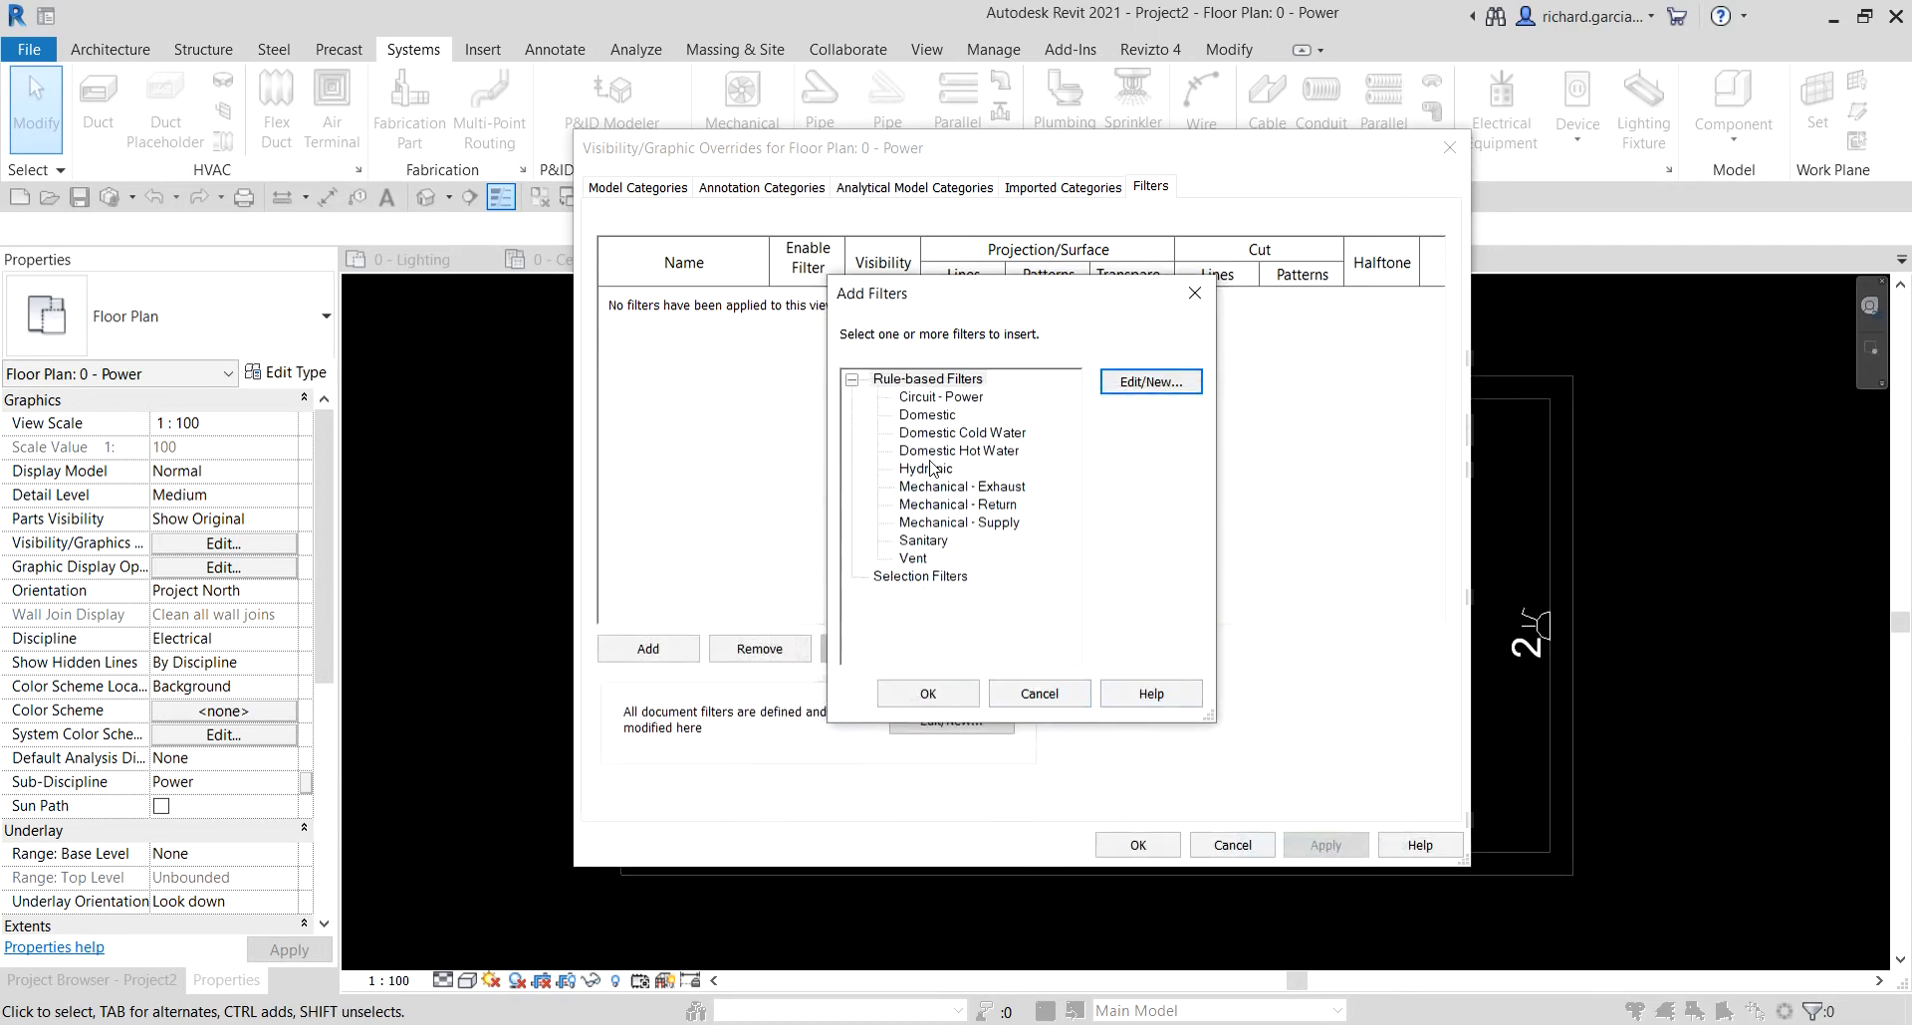
left_click(941, 397)
left_click(931, 697)
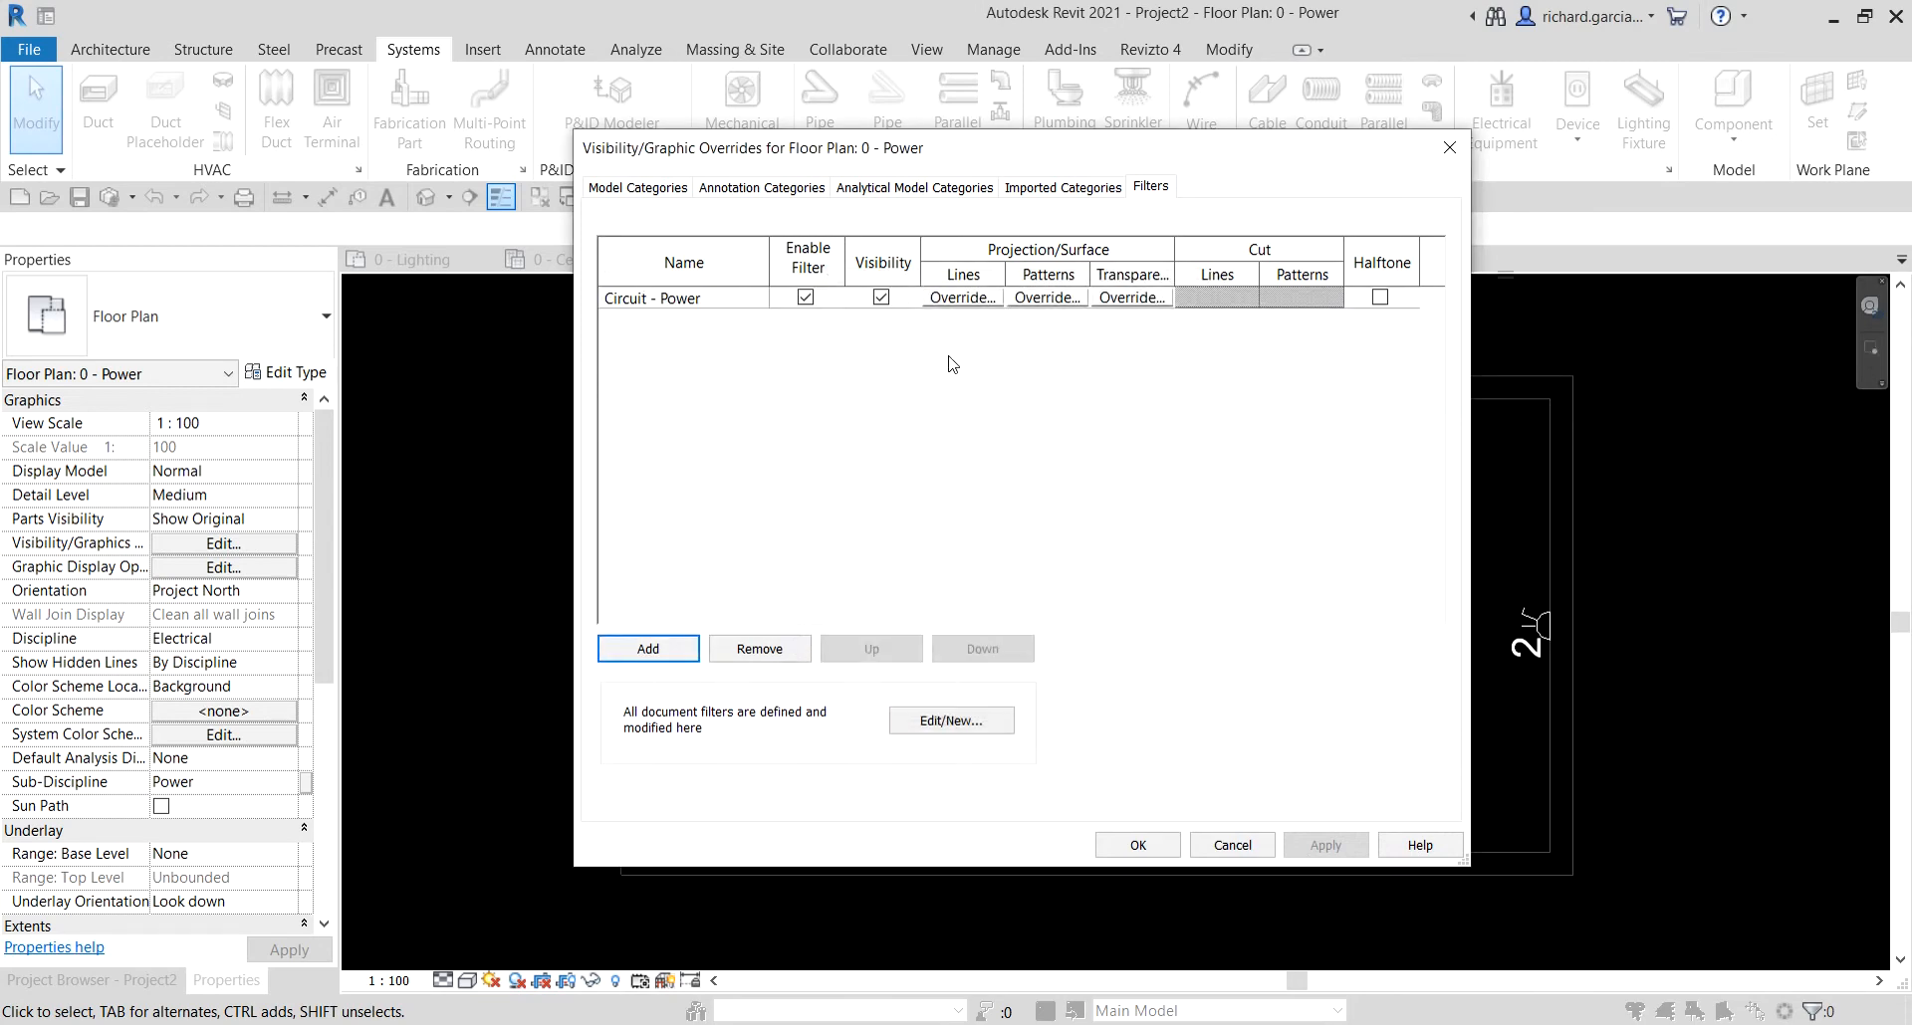
- Override the Circuit - Power filter's projection line colour with light cyan, RGB 102-255-255
left_click(953, 299)
left_click(953, 299)
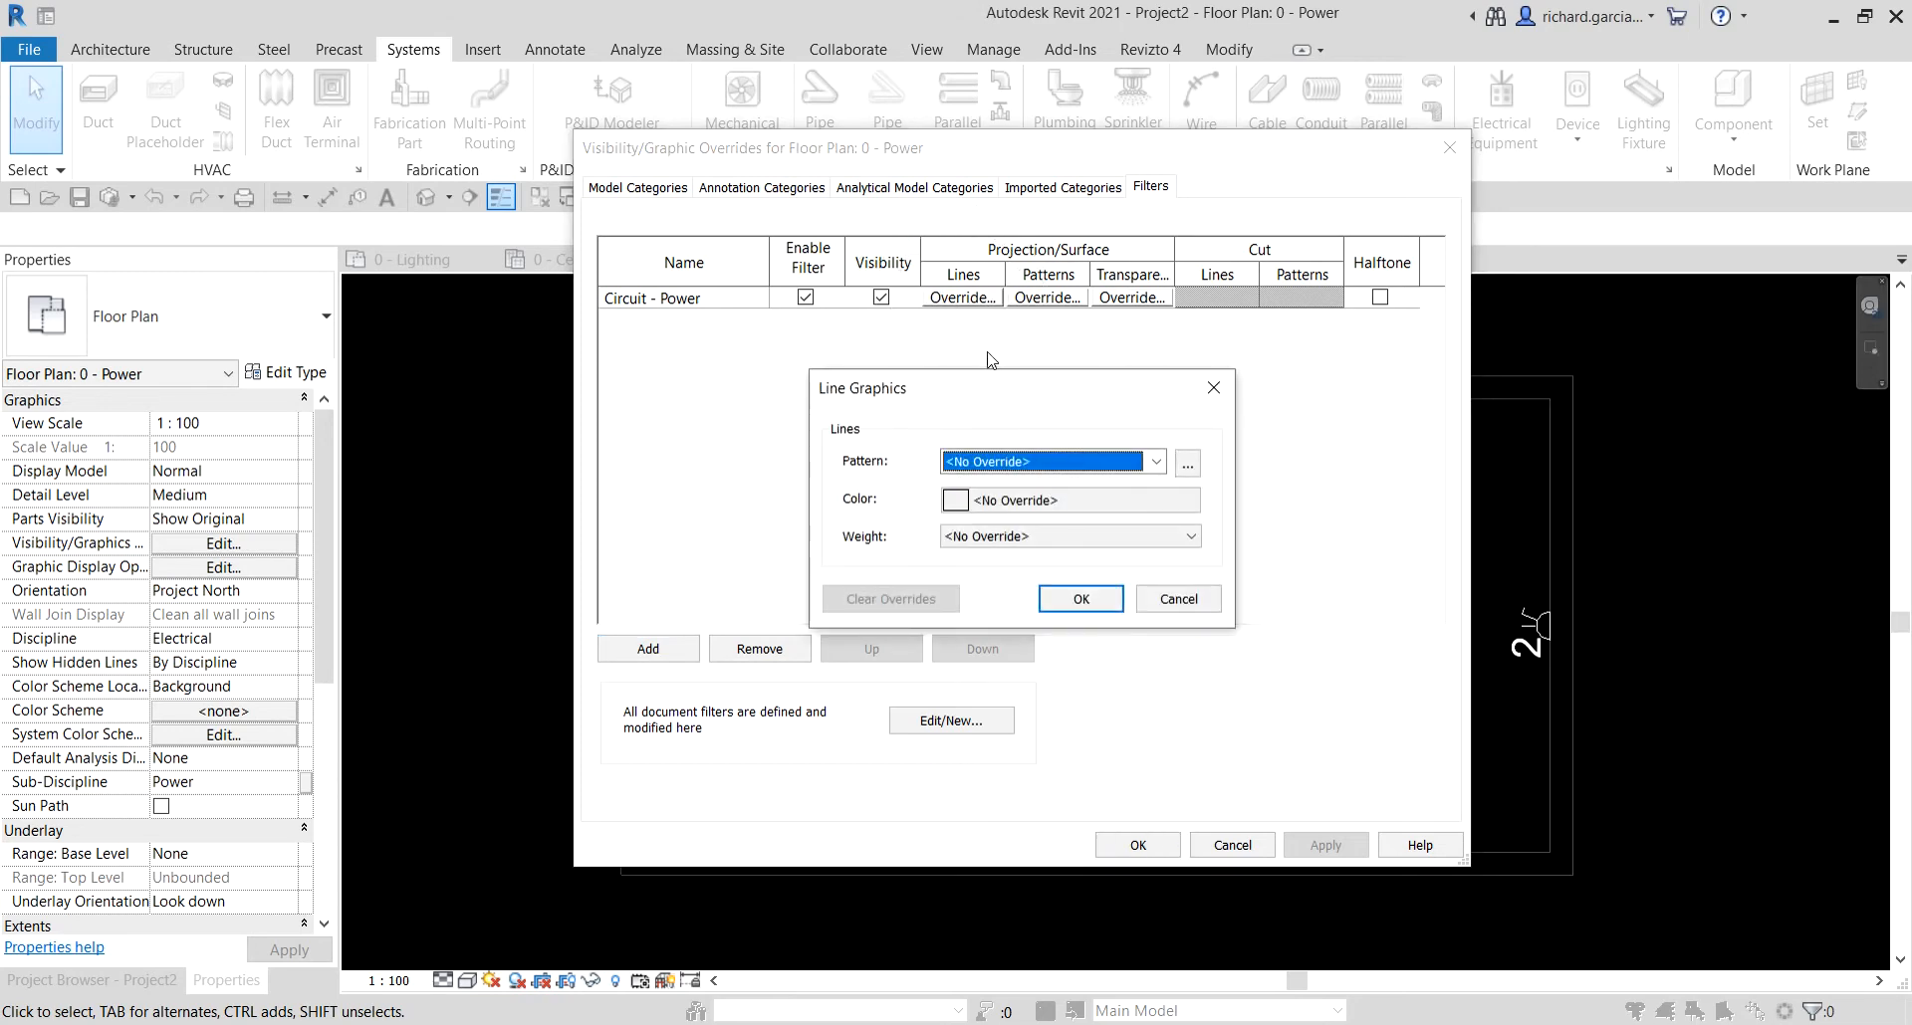
left_click(1021, 501)
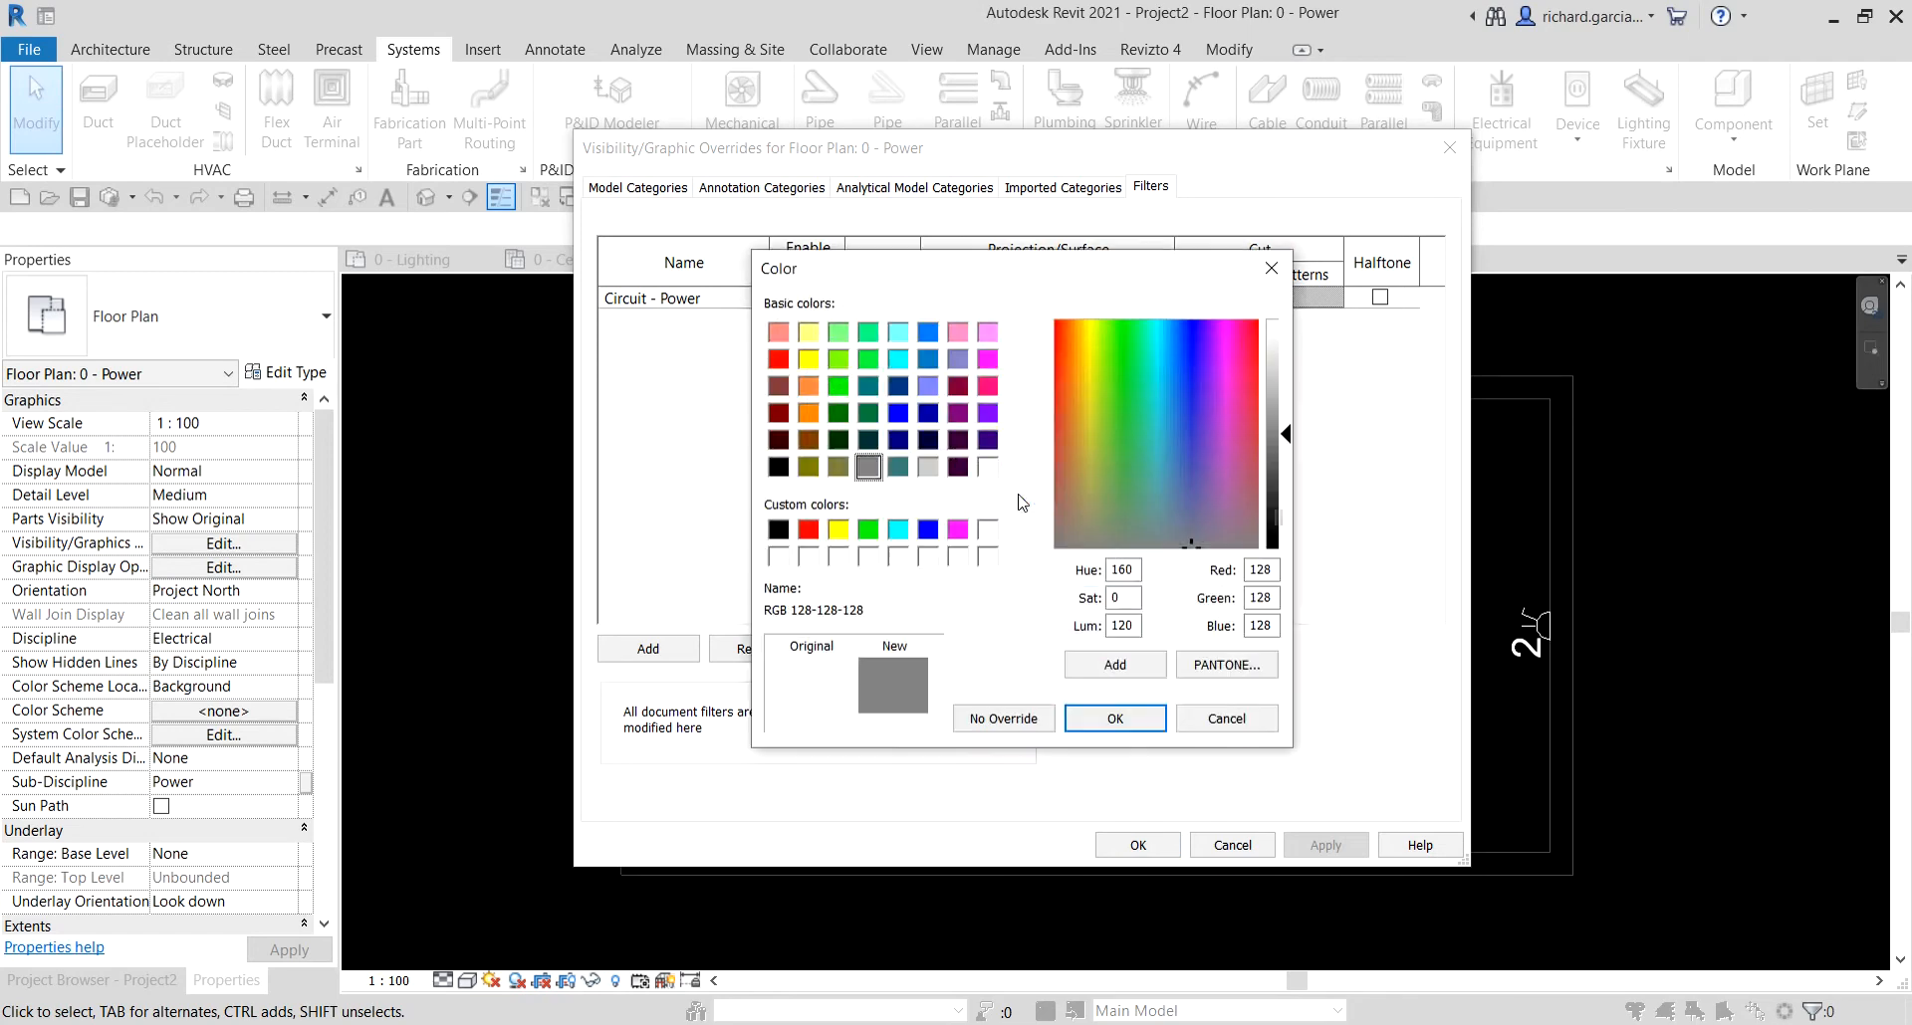
left_click(898, 531)
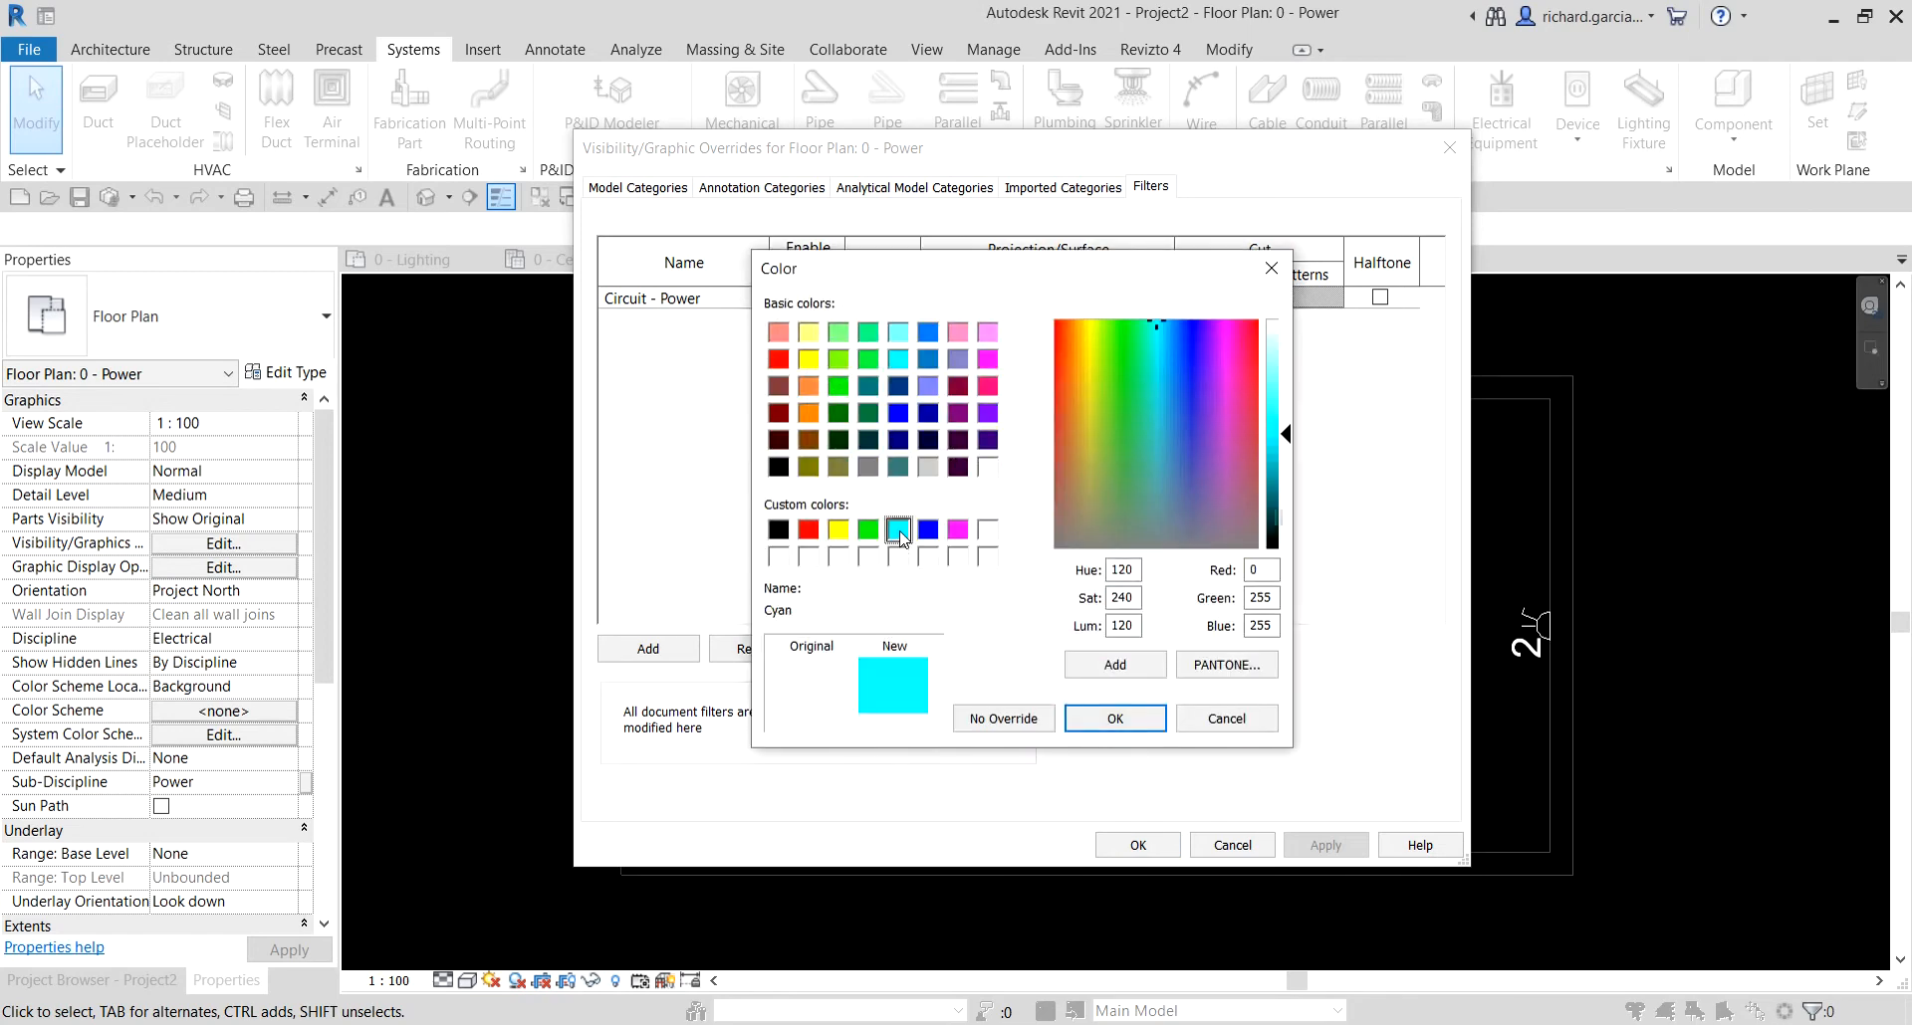
left_click_drag(1279, 448, 1284, 397)
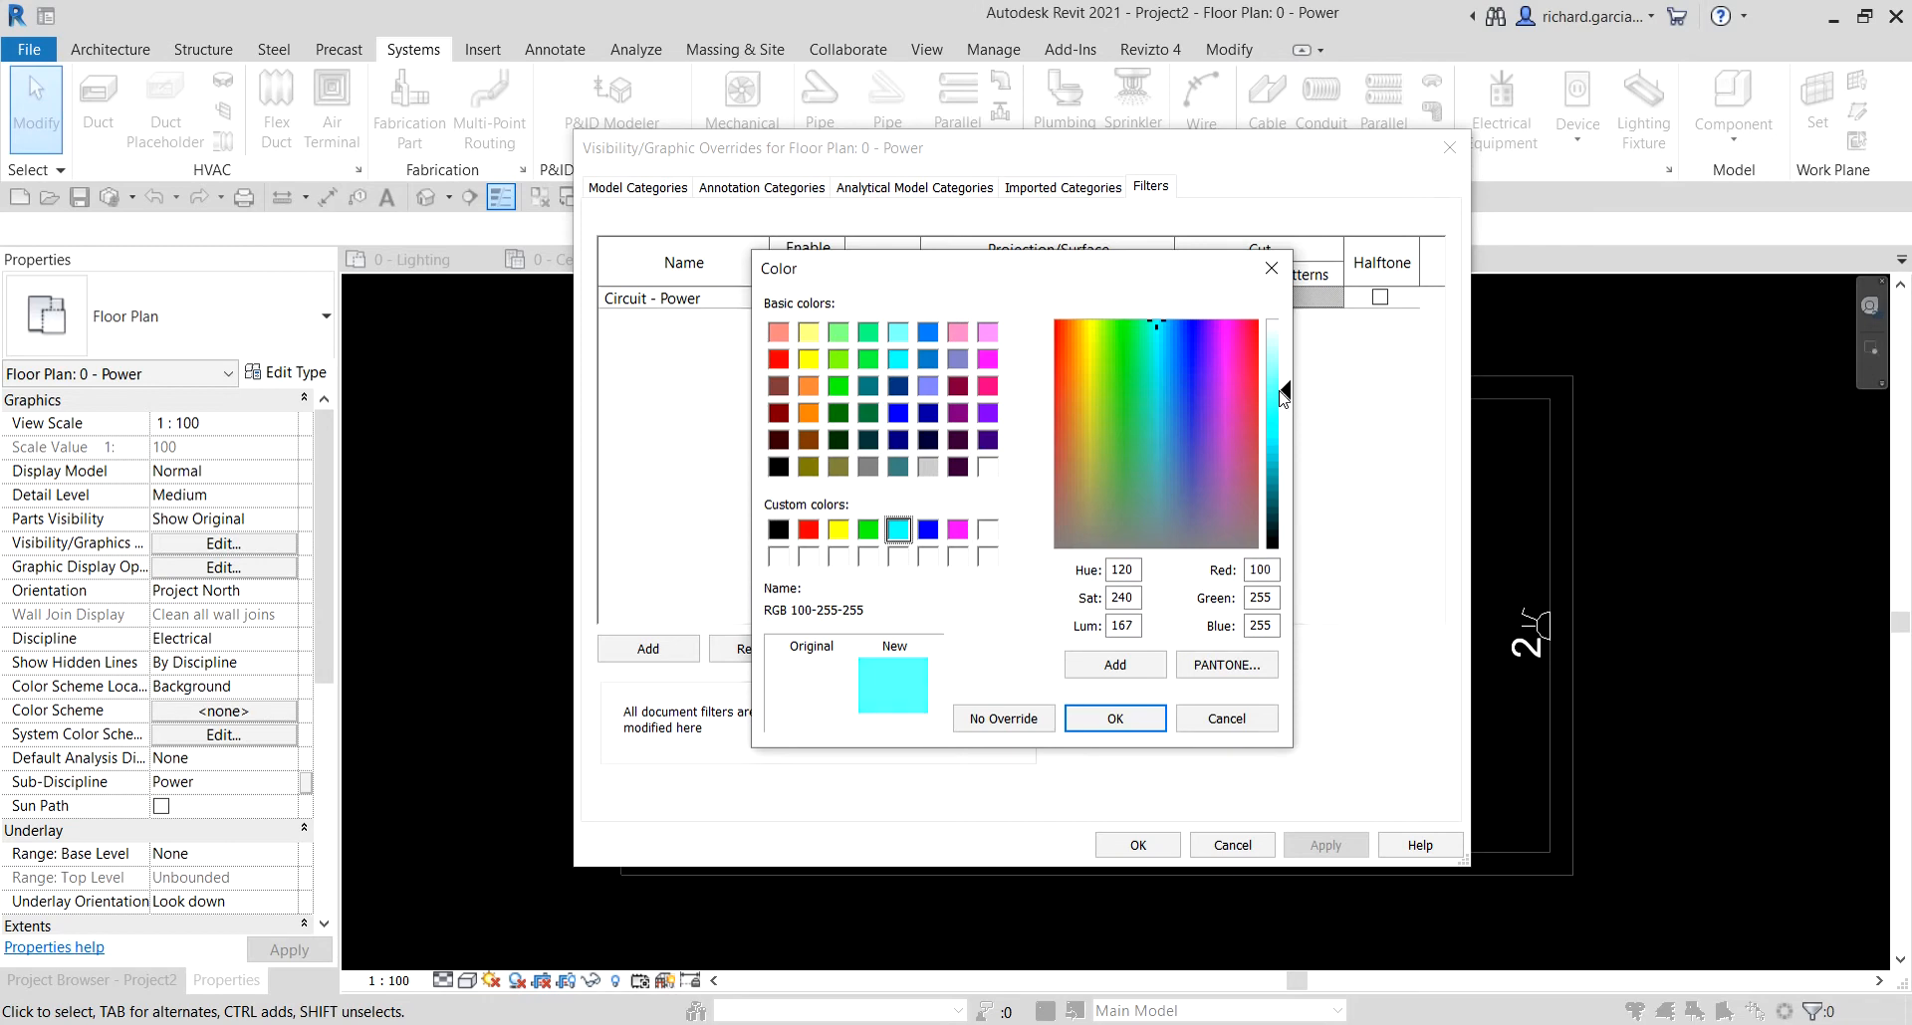
left_click(1115, 719)
- Set the Circuit - Power filter's projection line pattern to Centre 1/4" and apply the overrides to the view
left_click(1022, 463)
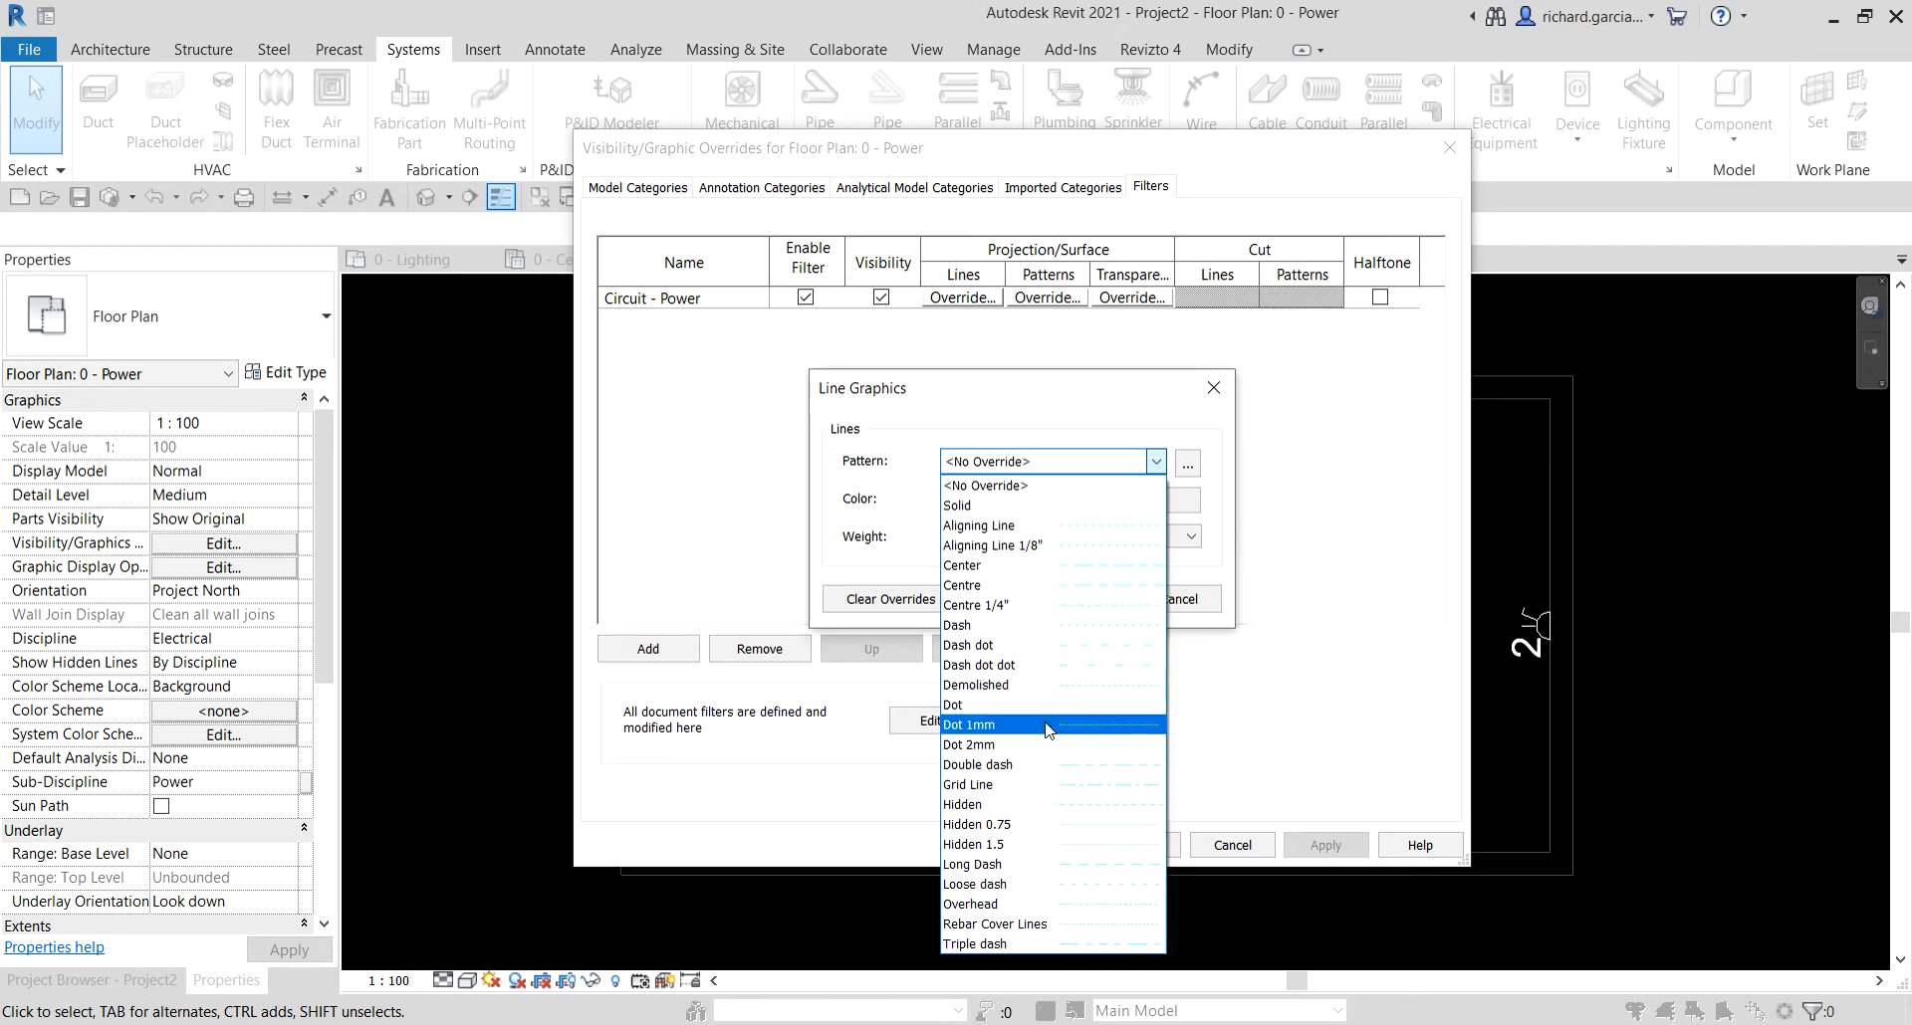
left_click(993, 607)
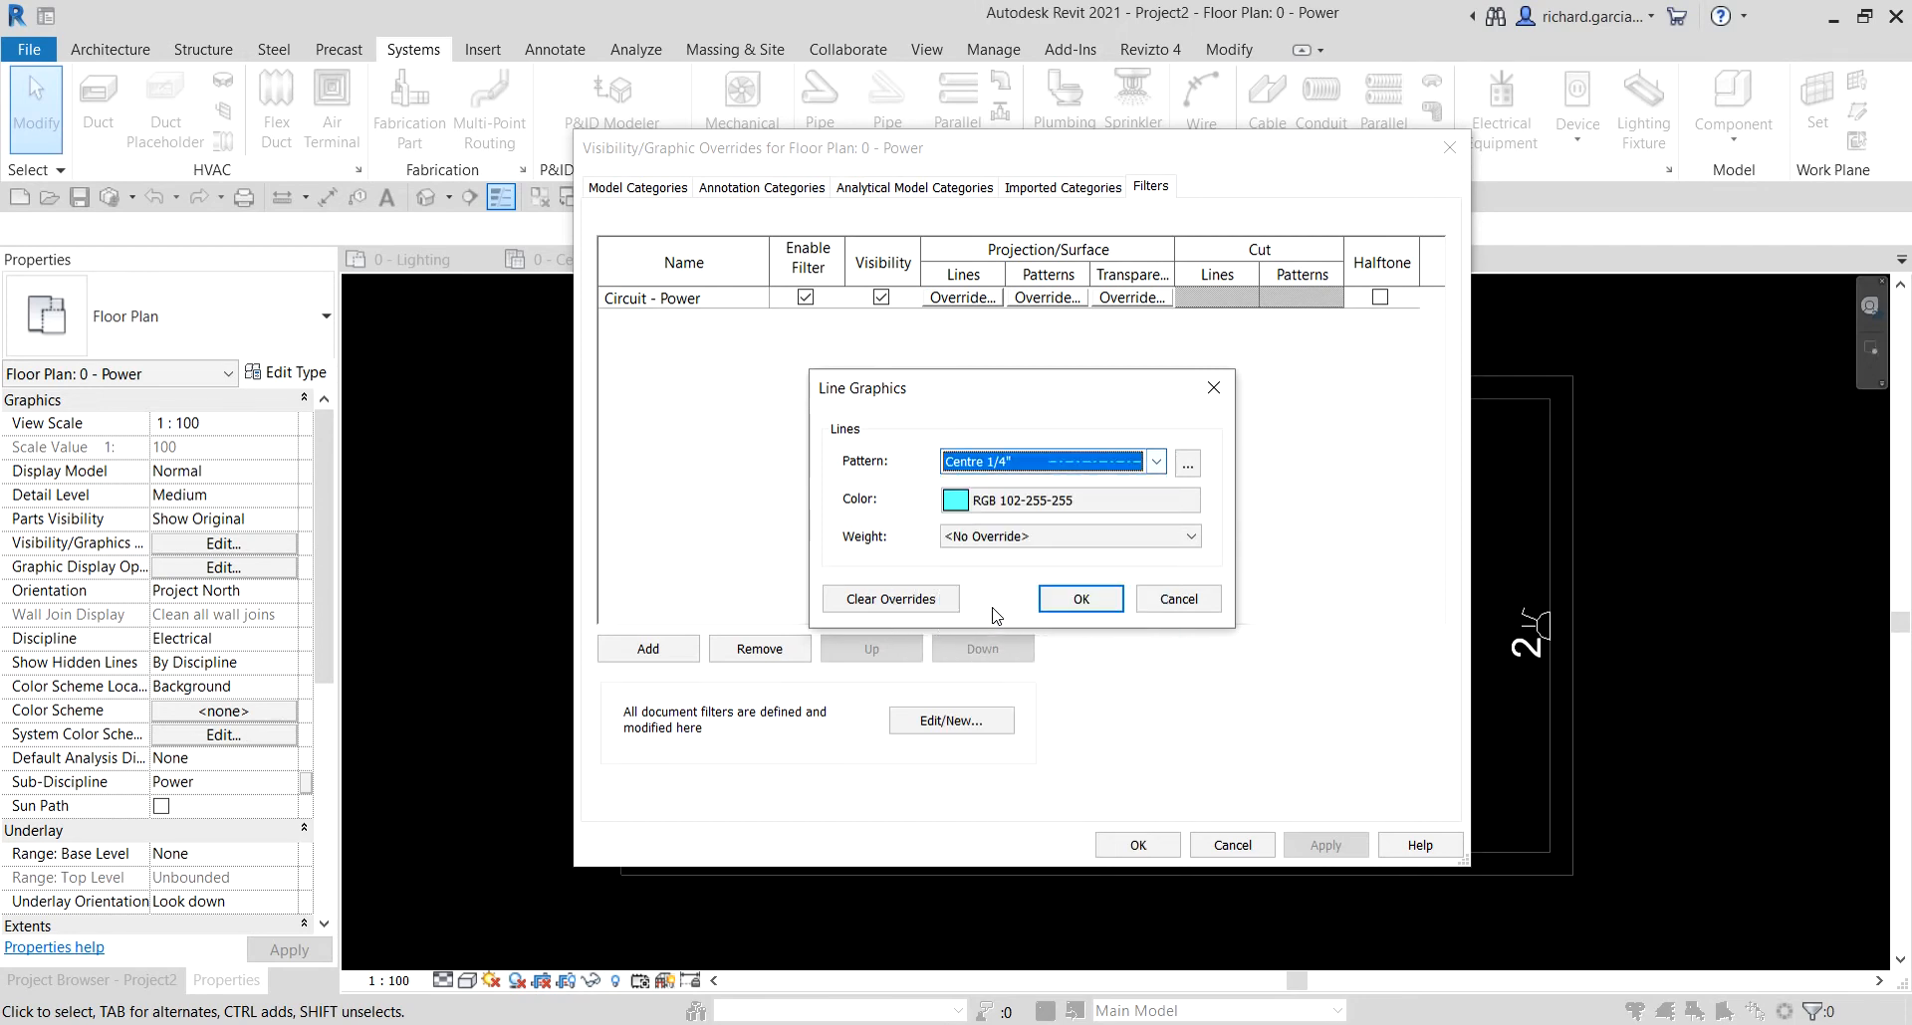
left_click(1077, 602)
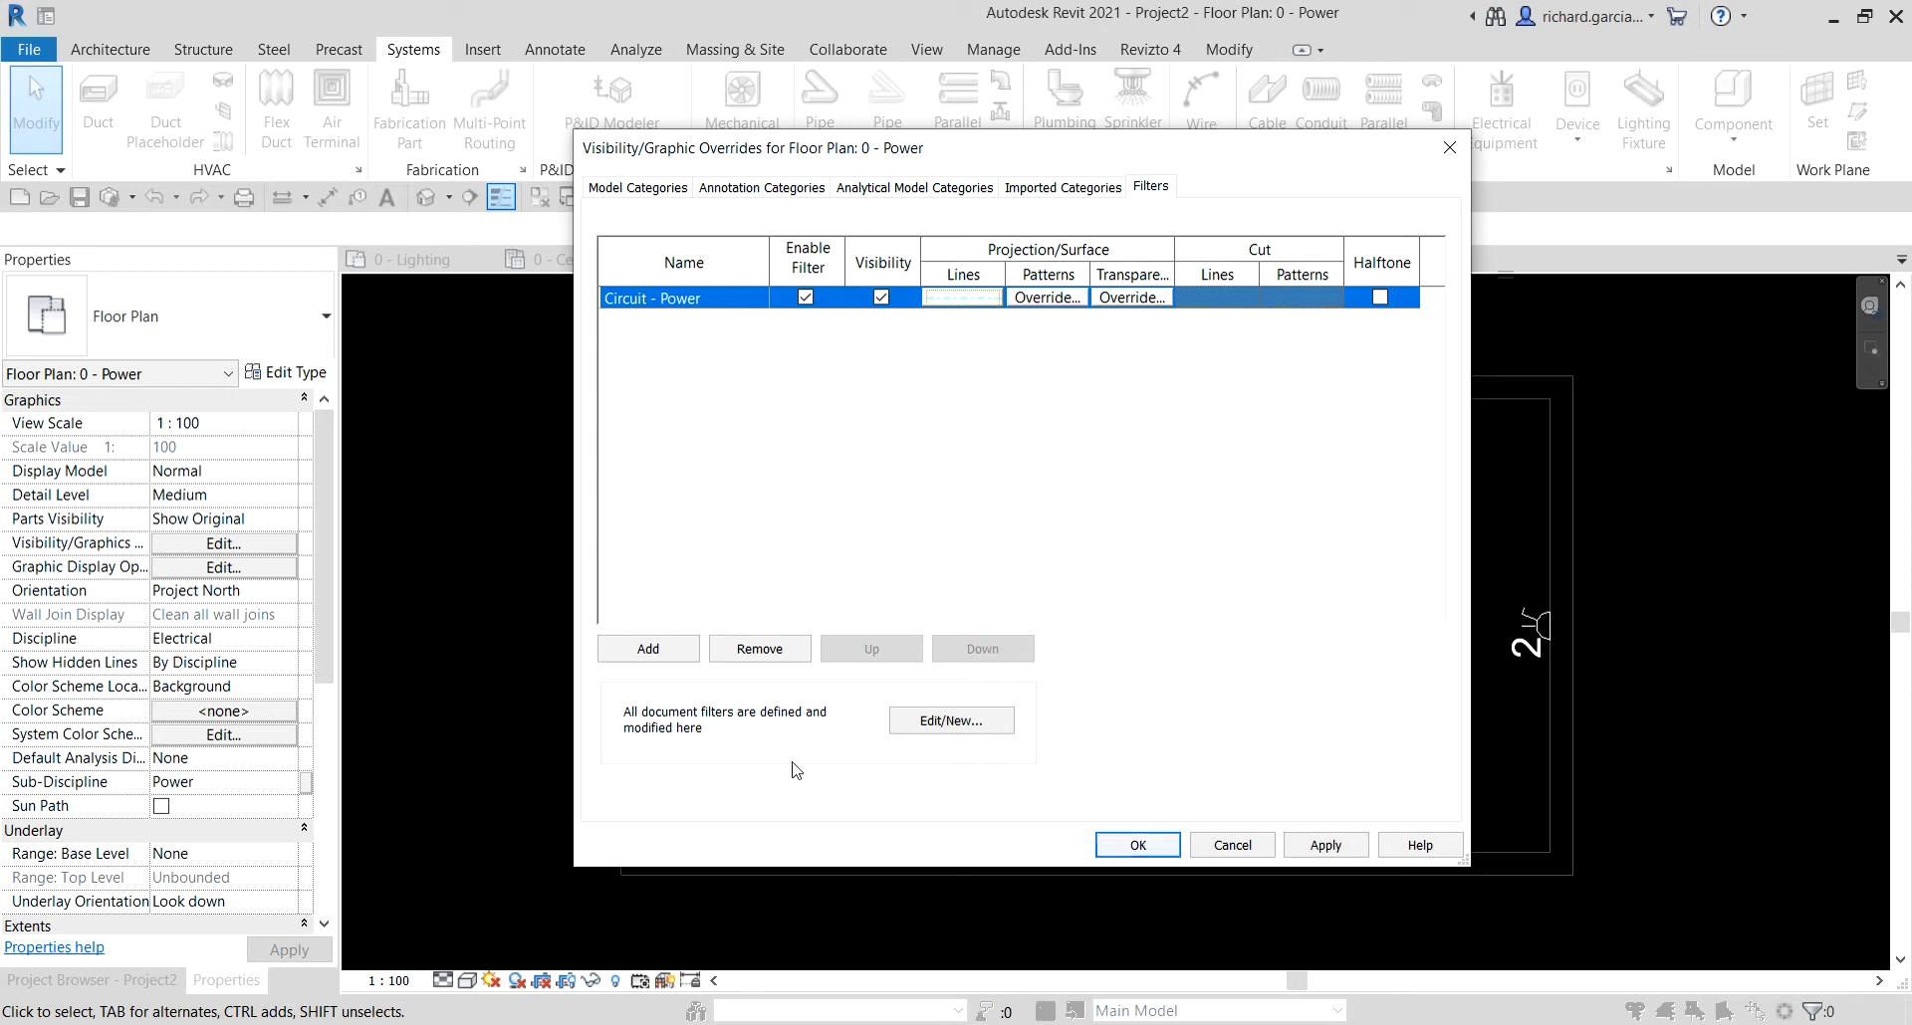
left_click(1324, 846)
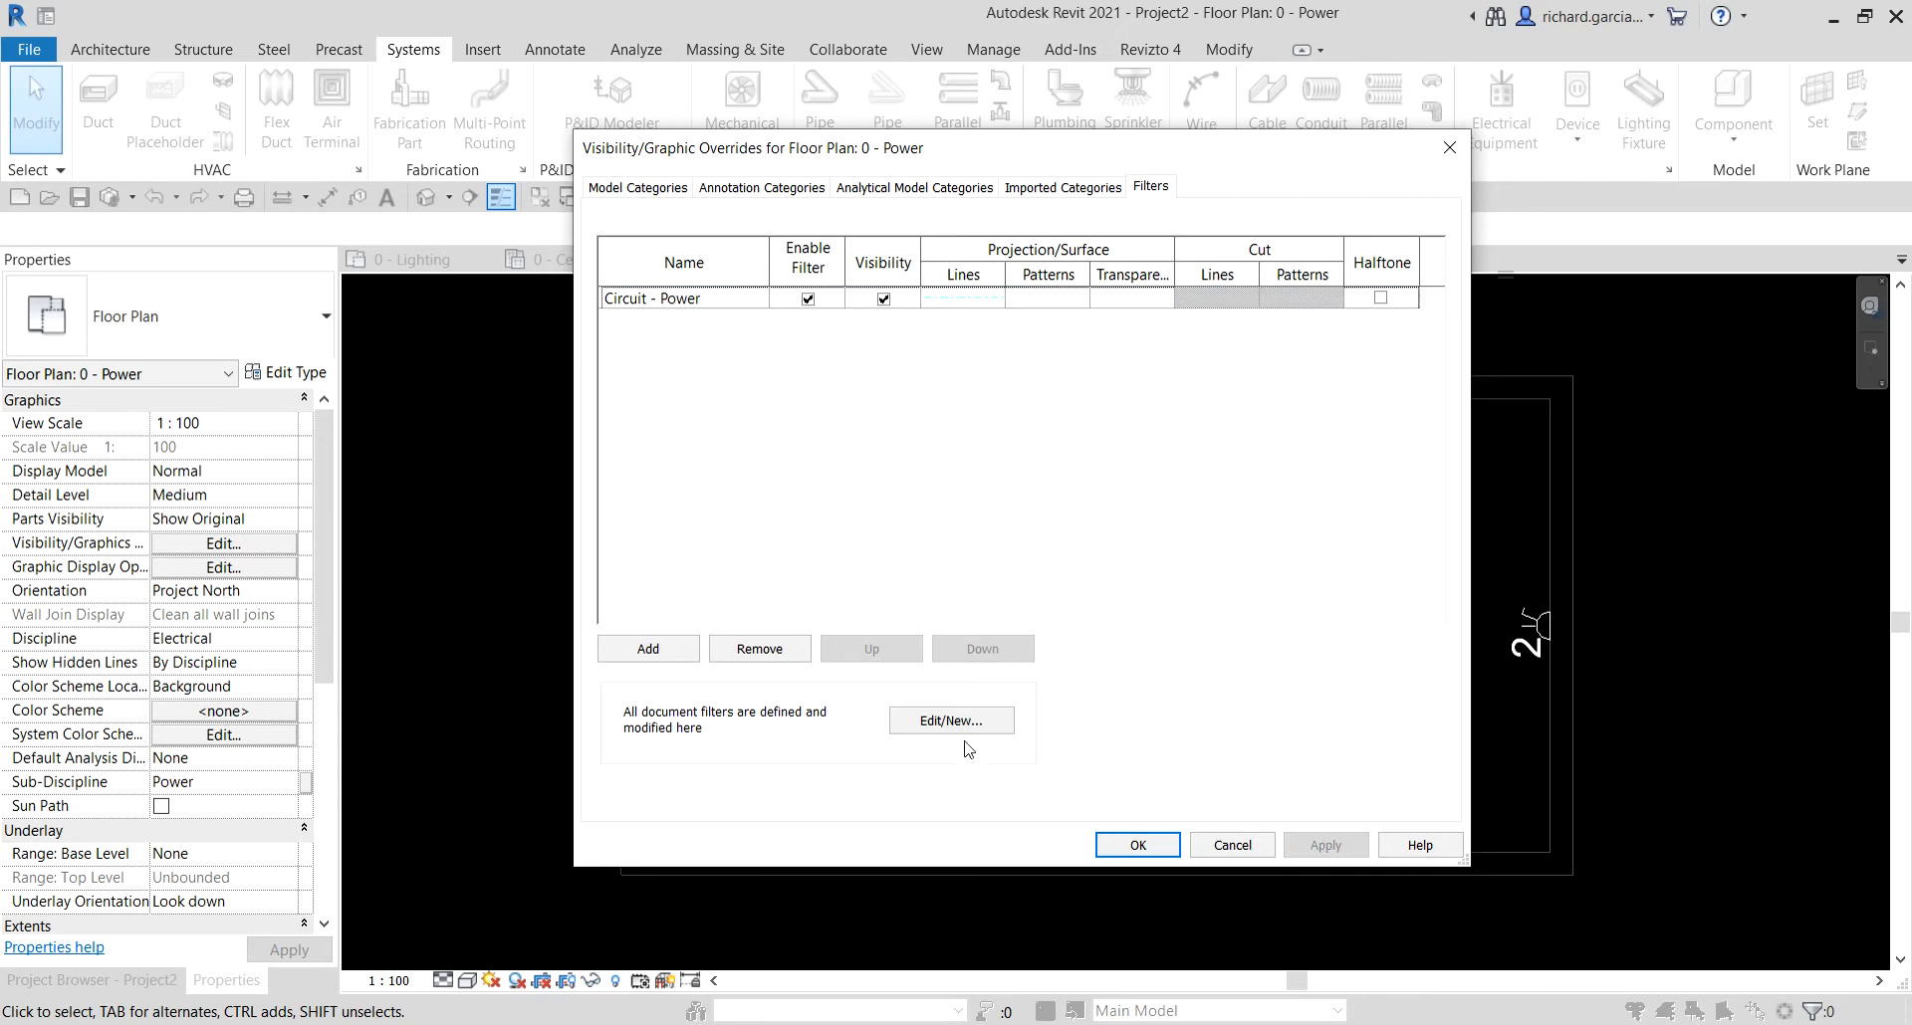
- Create a second rule-based view filter named Circuit - Lighting
left_click(649, 648)
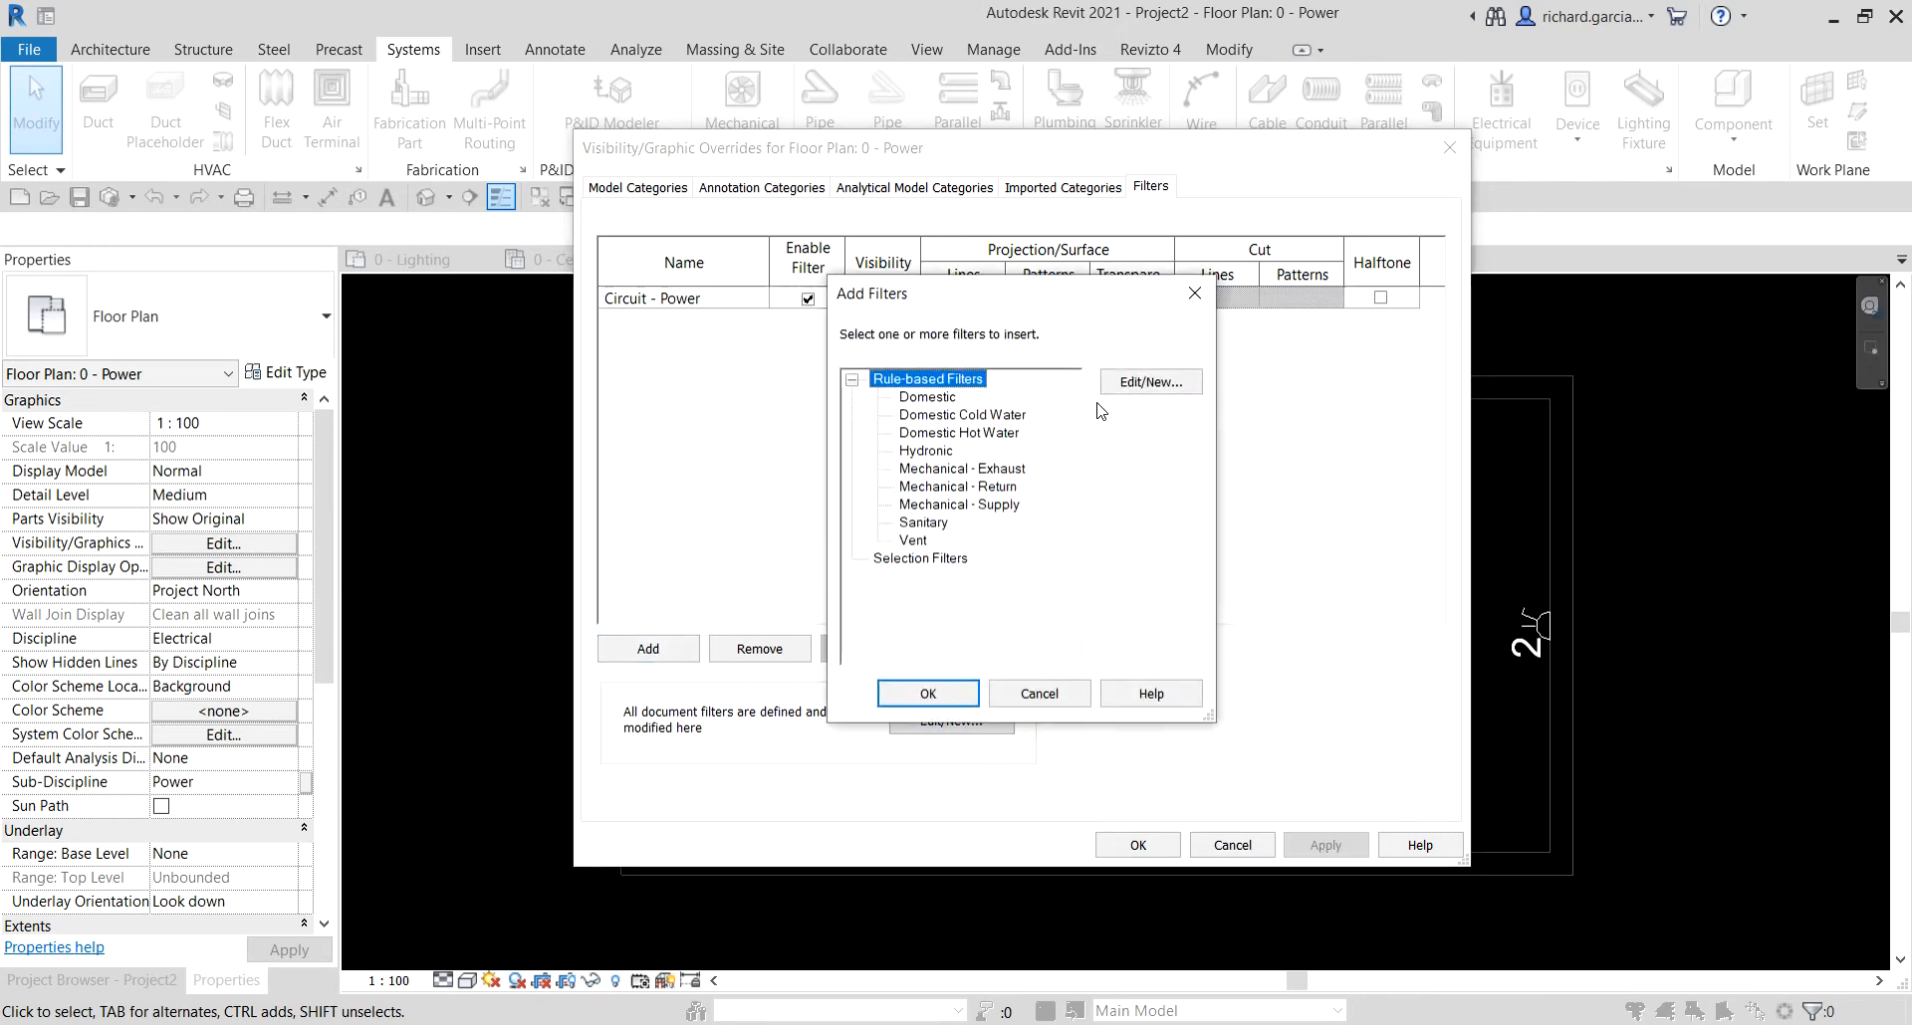
left_click(1147, 382)
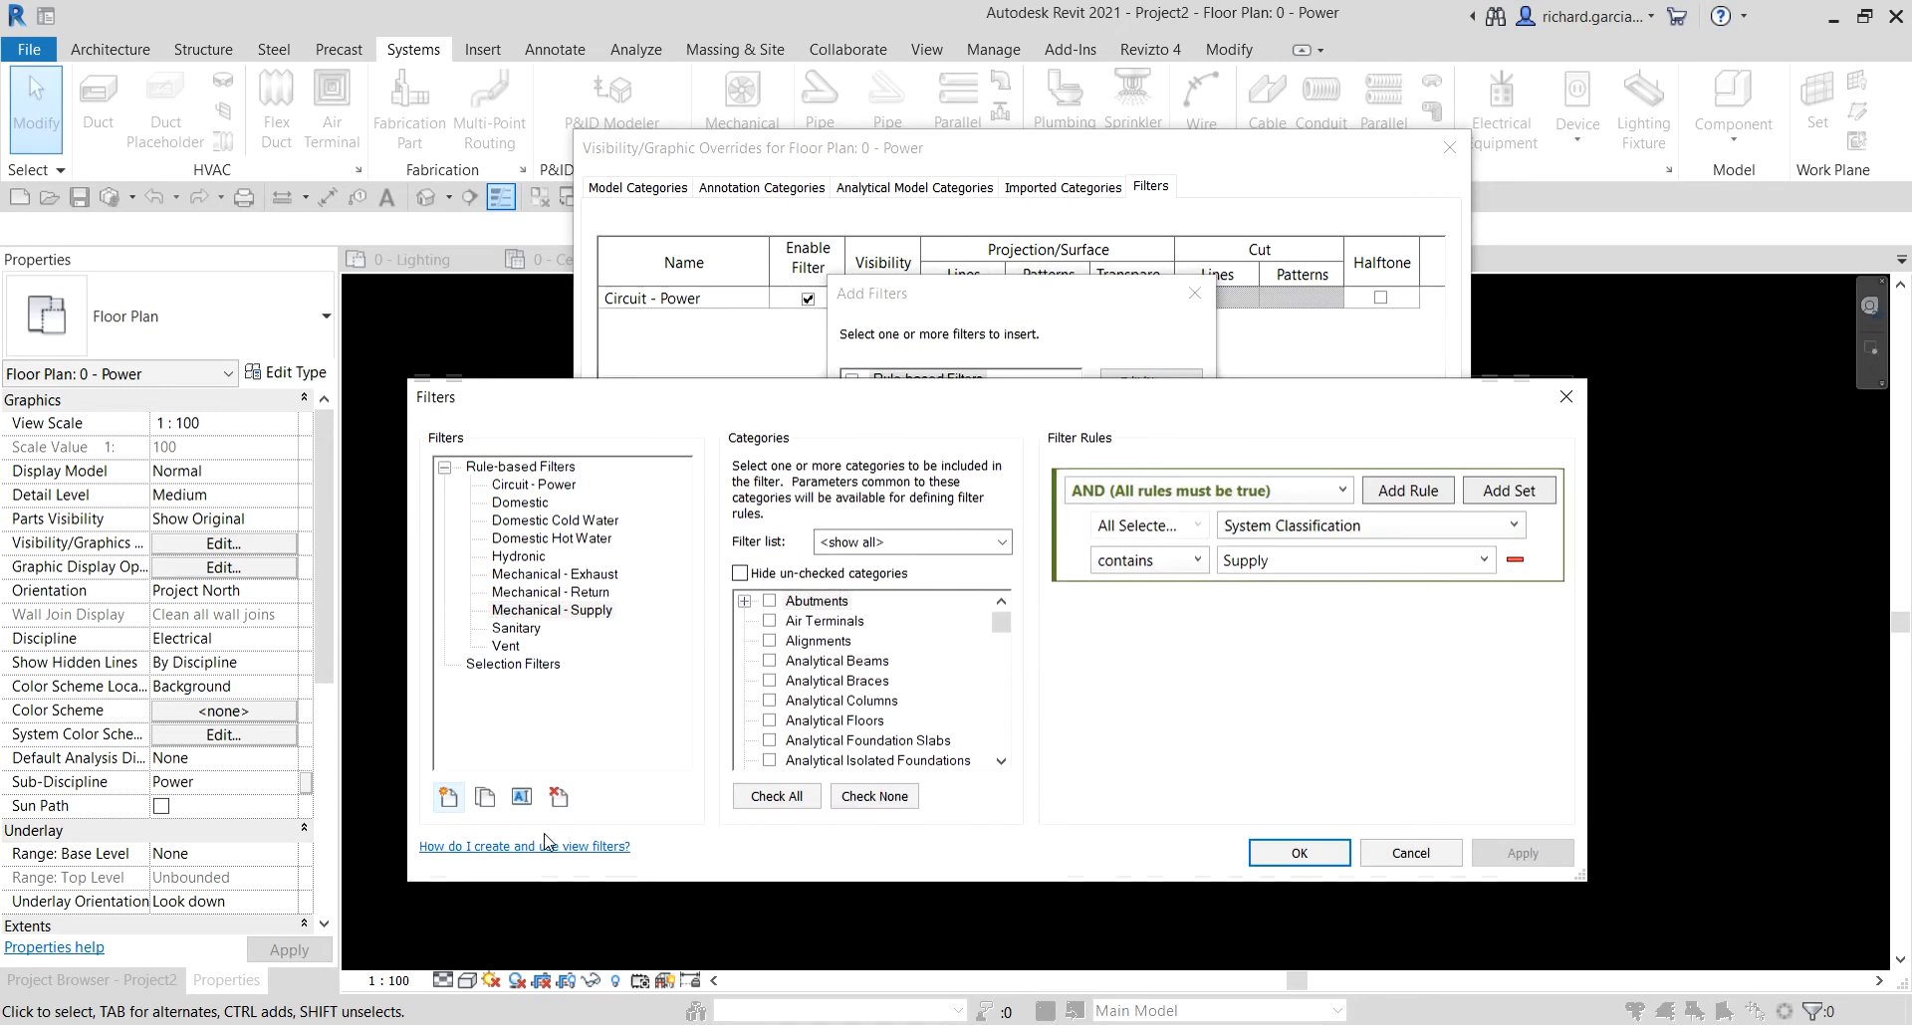
left_click(447, 796)
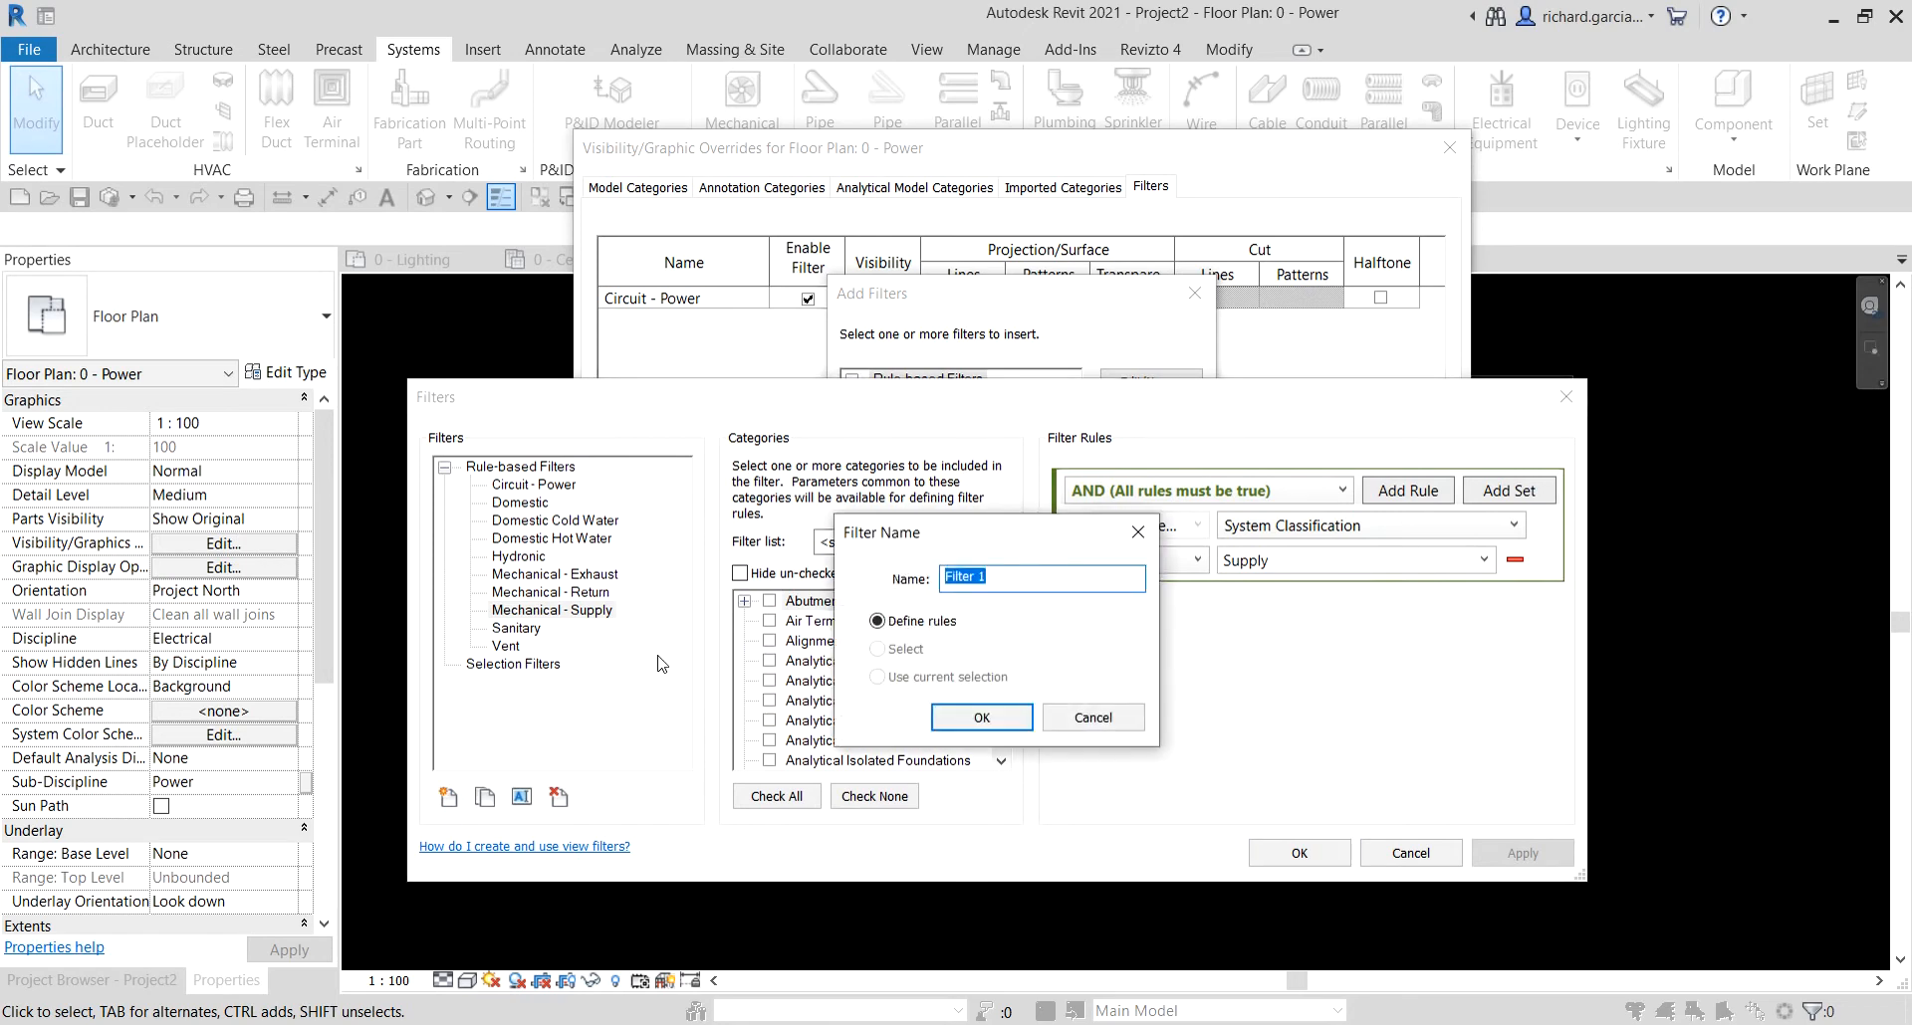
type("Circuit - Lighting")
key("Return")
- Include the Wires category in the Circuit - Lighting filter
left_click(818, 682)
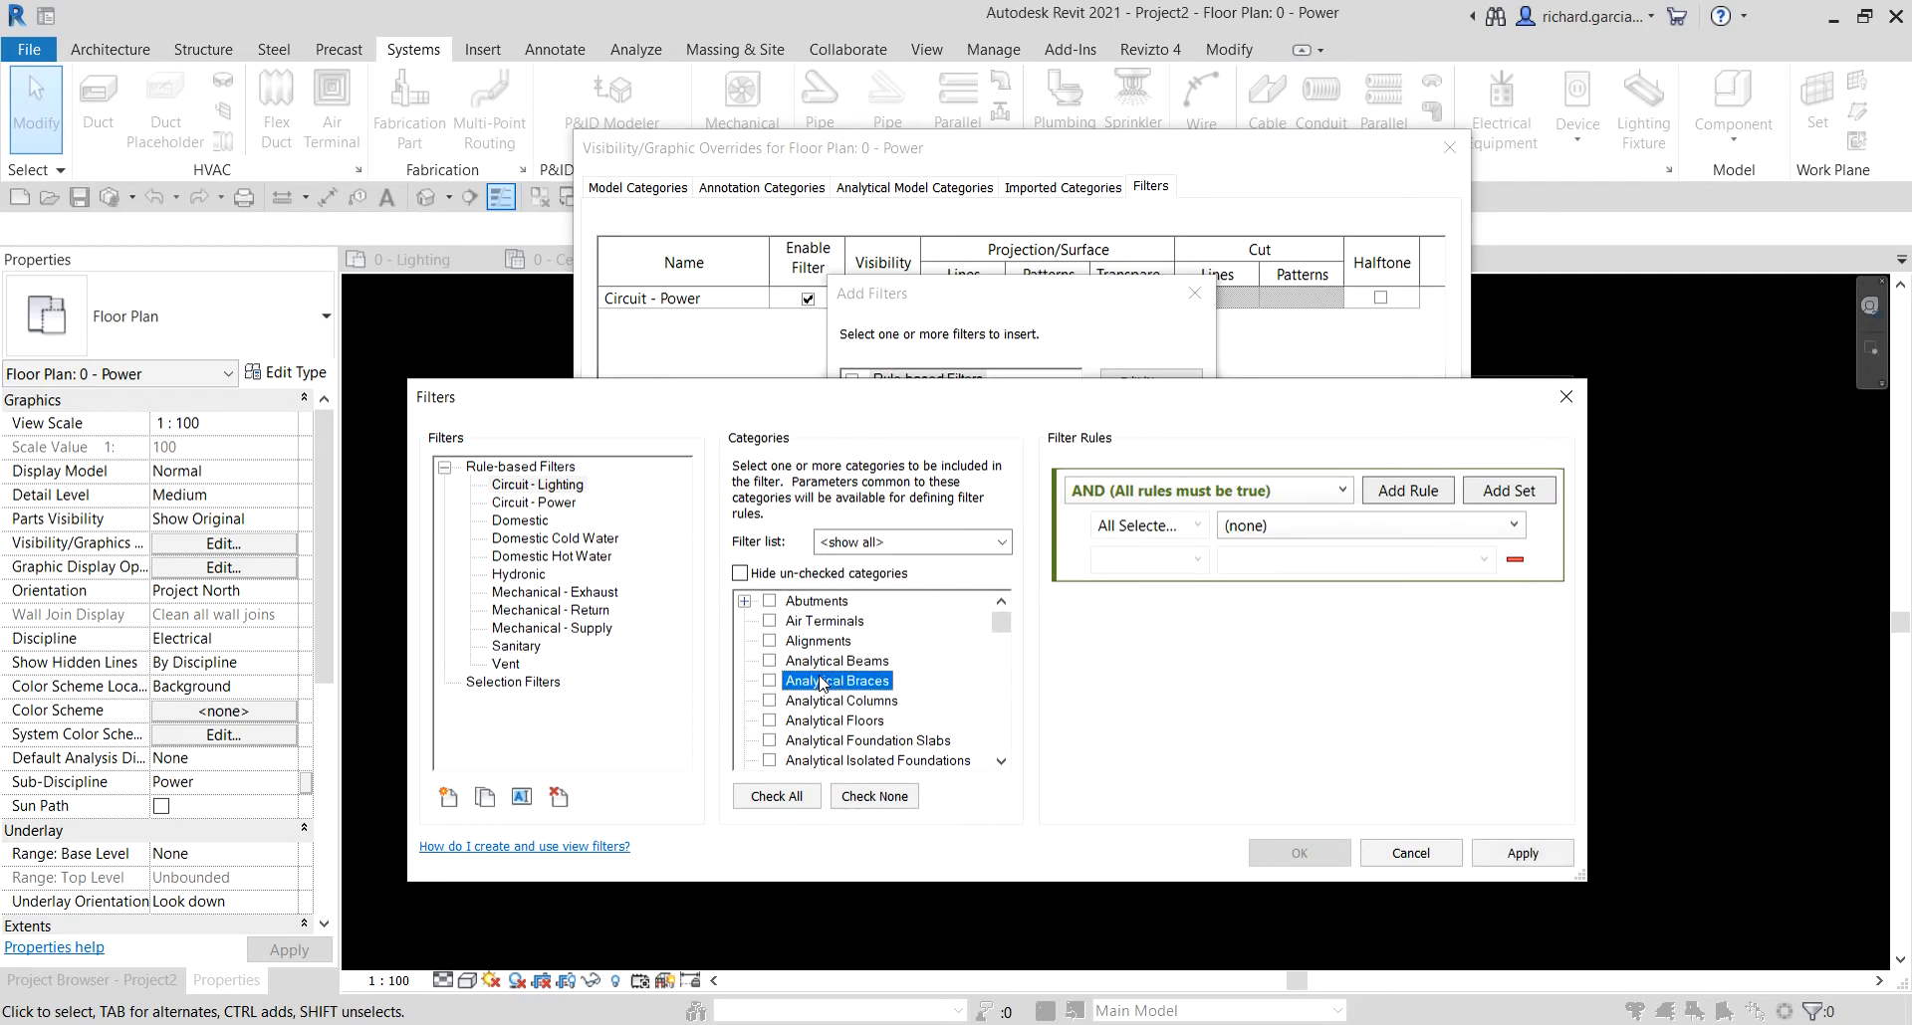
key("w")
scroll(829, 690, "down", 1)
left_click(768, 761)
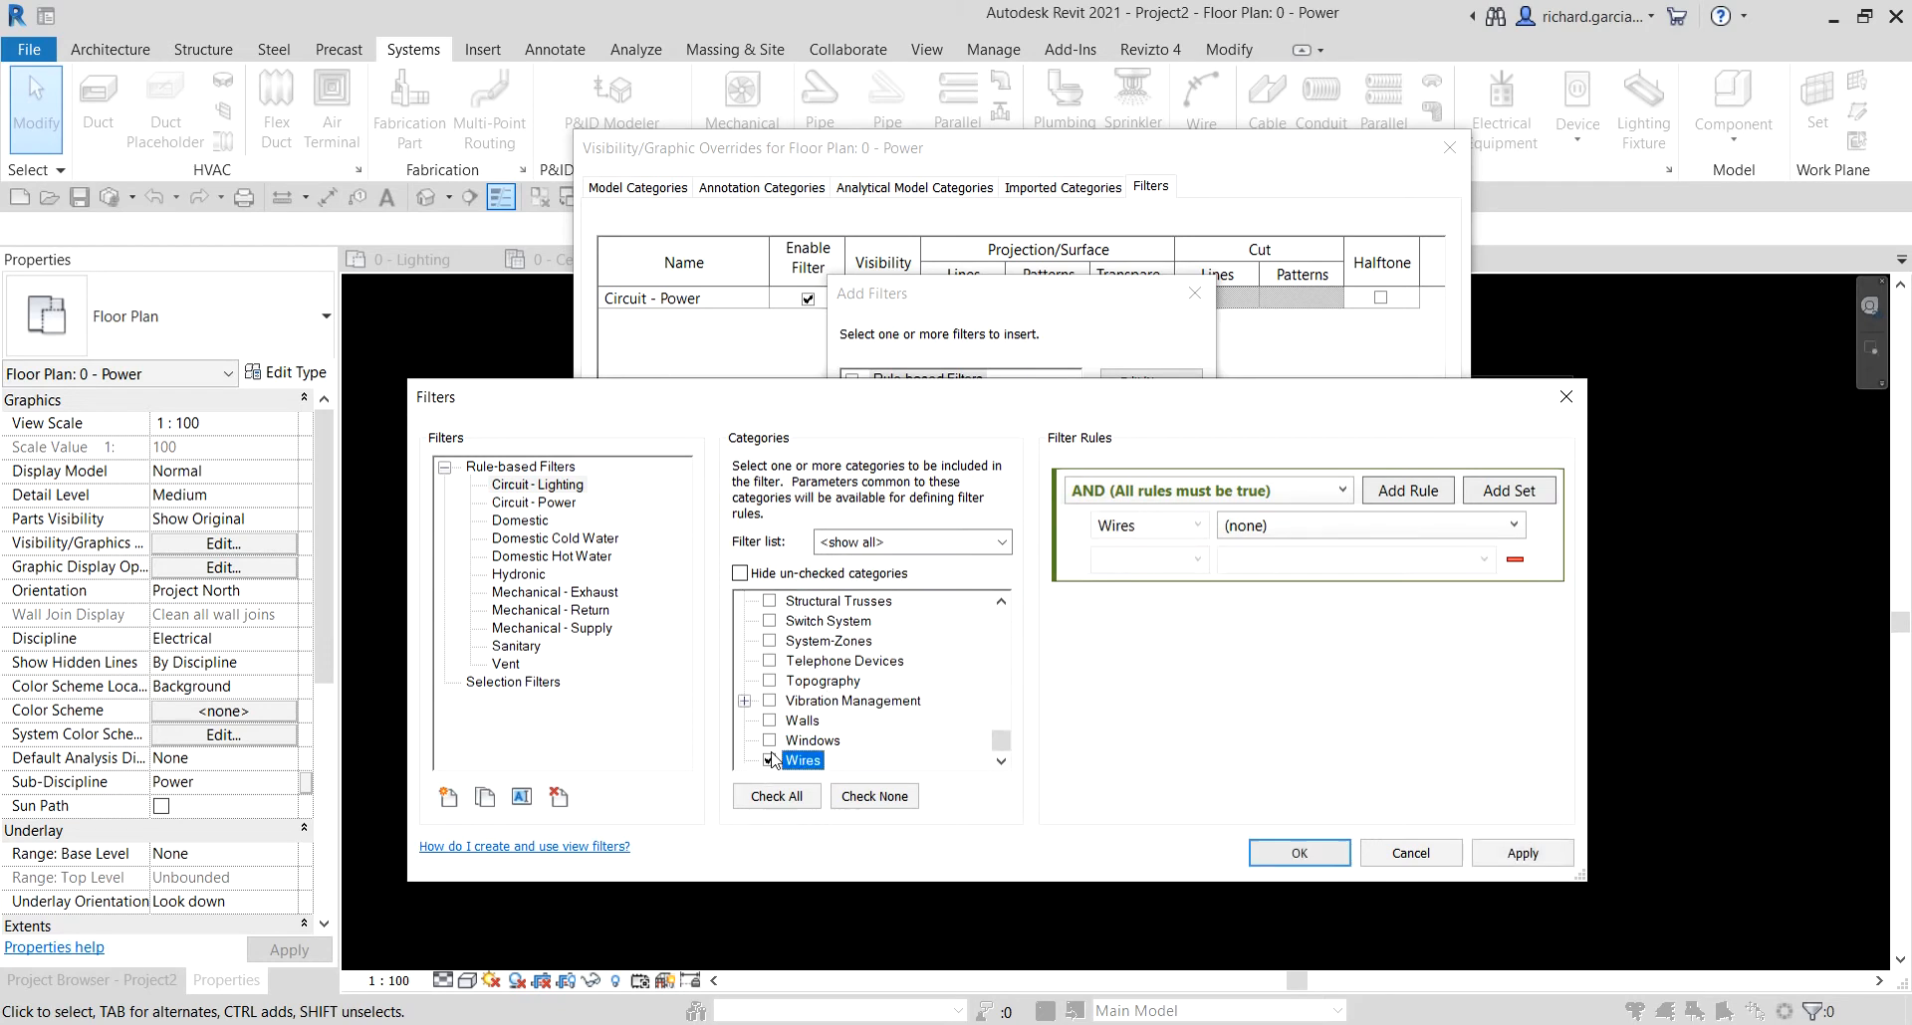
- Set the Circuit - Lighting filter's rule to Type Name equals Circuit - Lighting
left_click(1304, 528)
scroll(1335, 762, "down", 5)
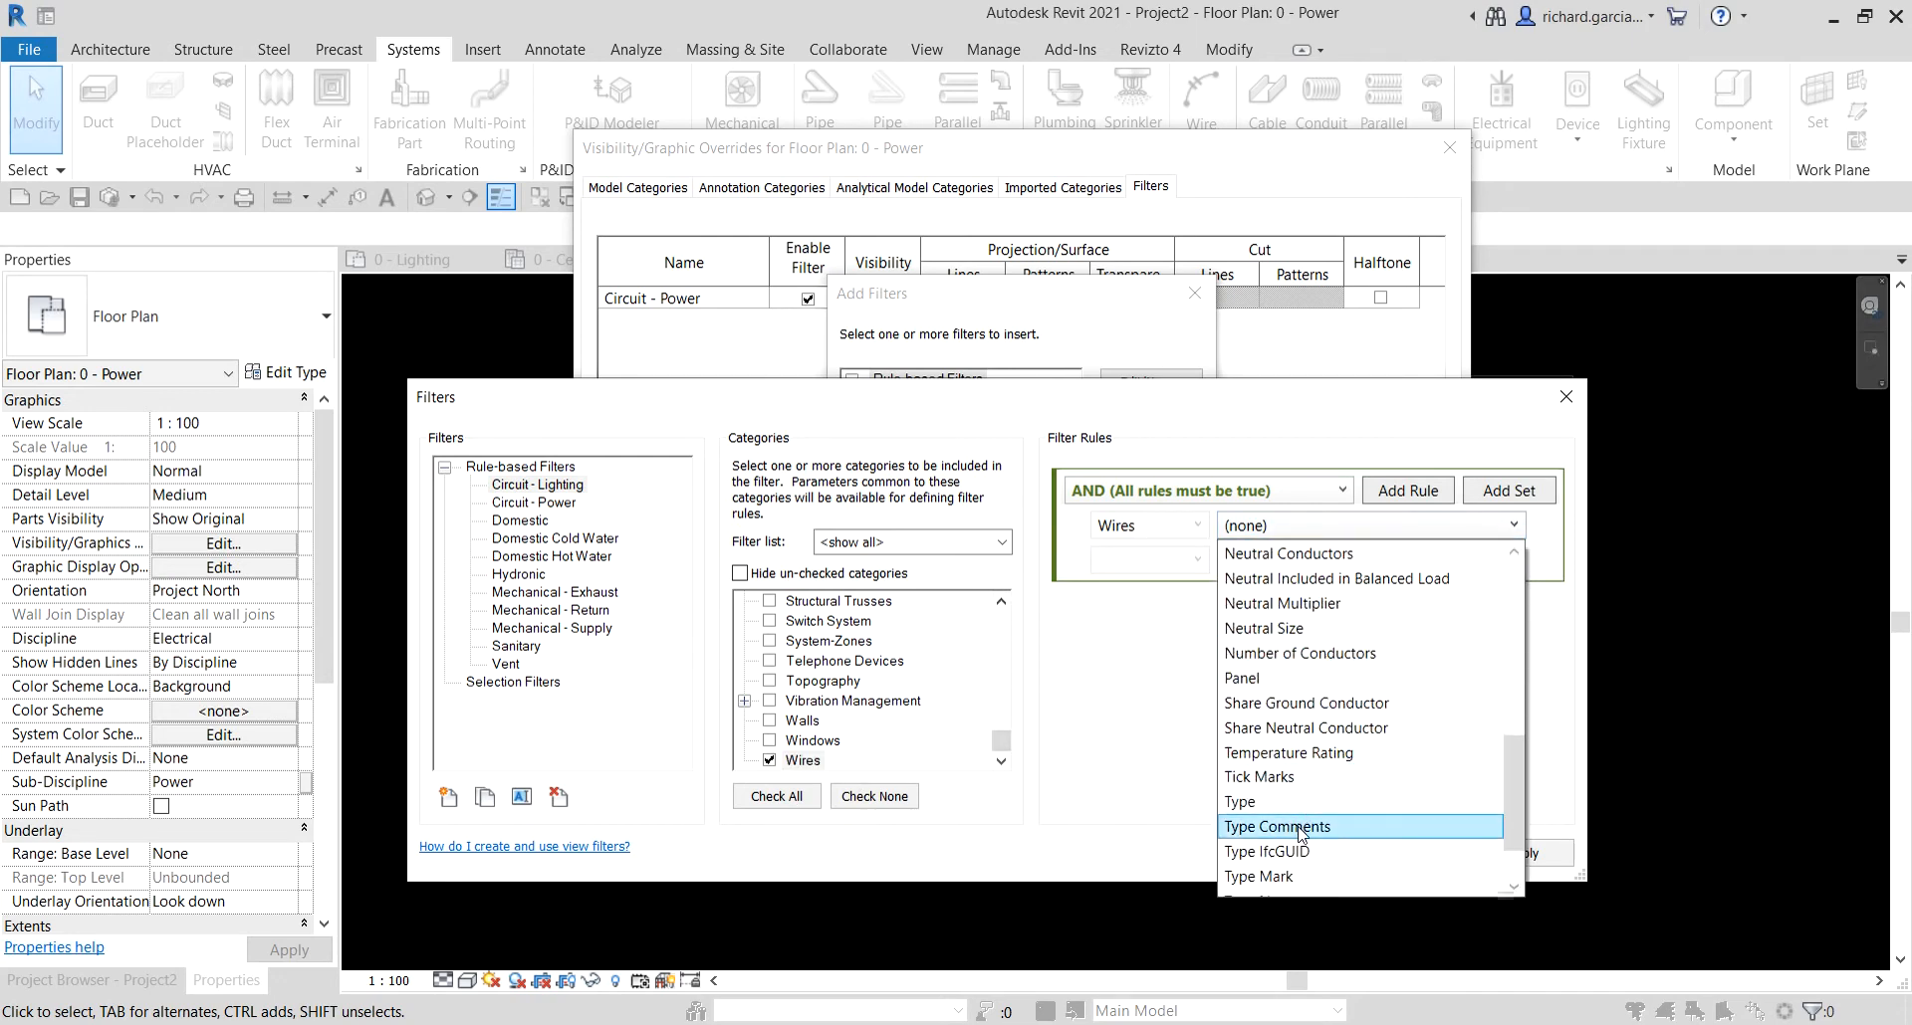
scroll(1320, 851, "down", 1)
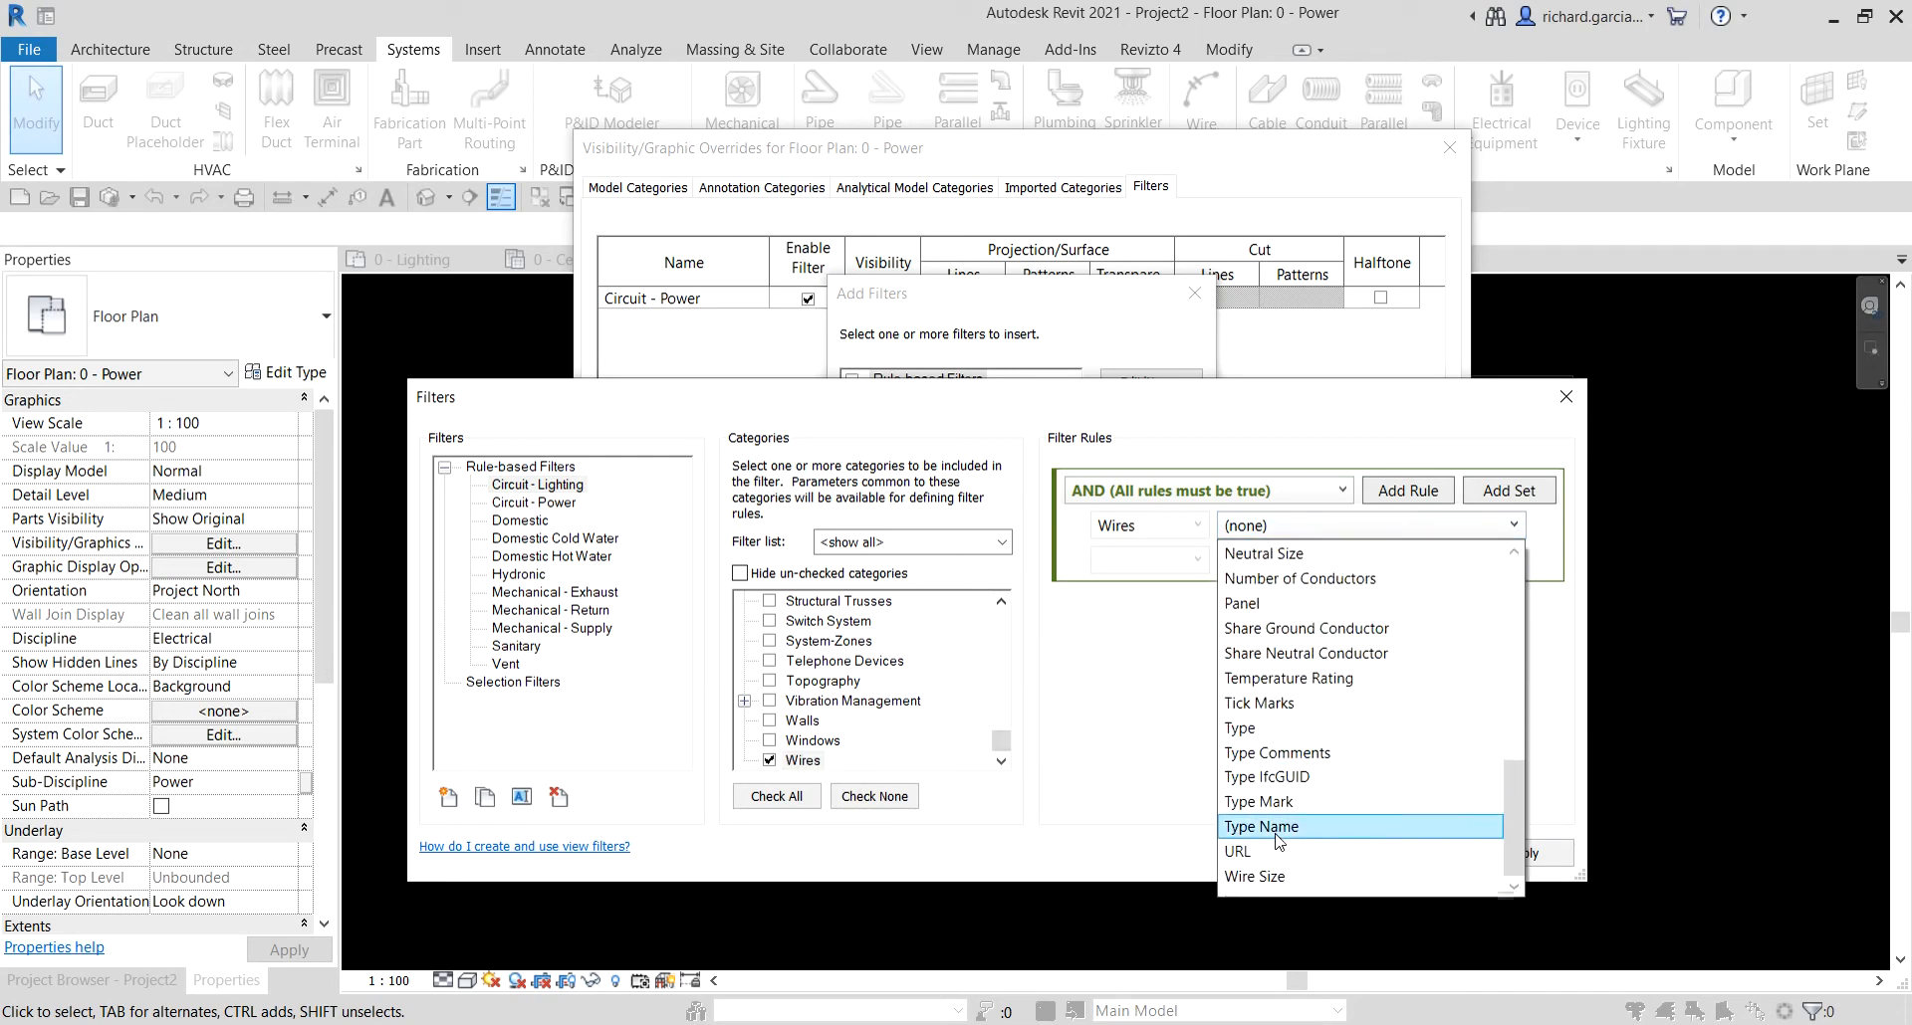
left_click(1274, 828)
left_click(1184, 563)
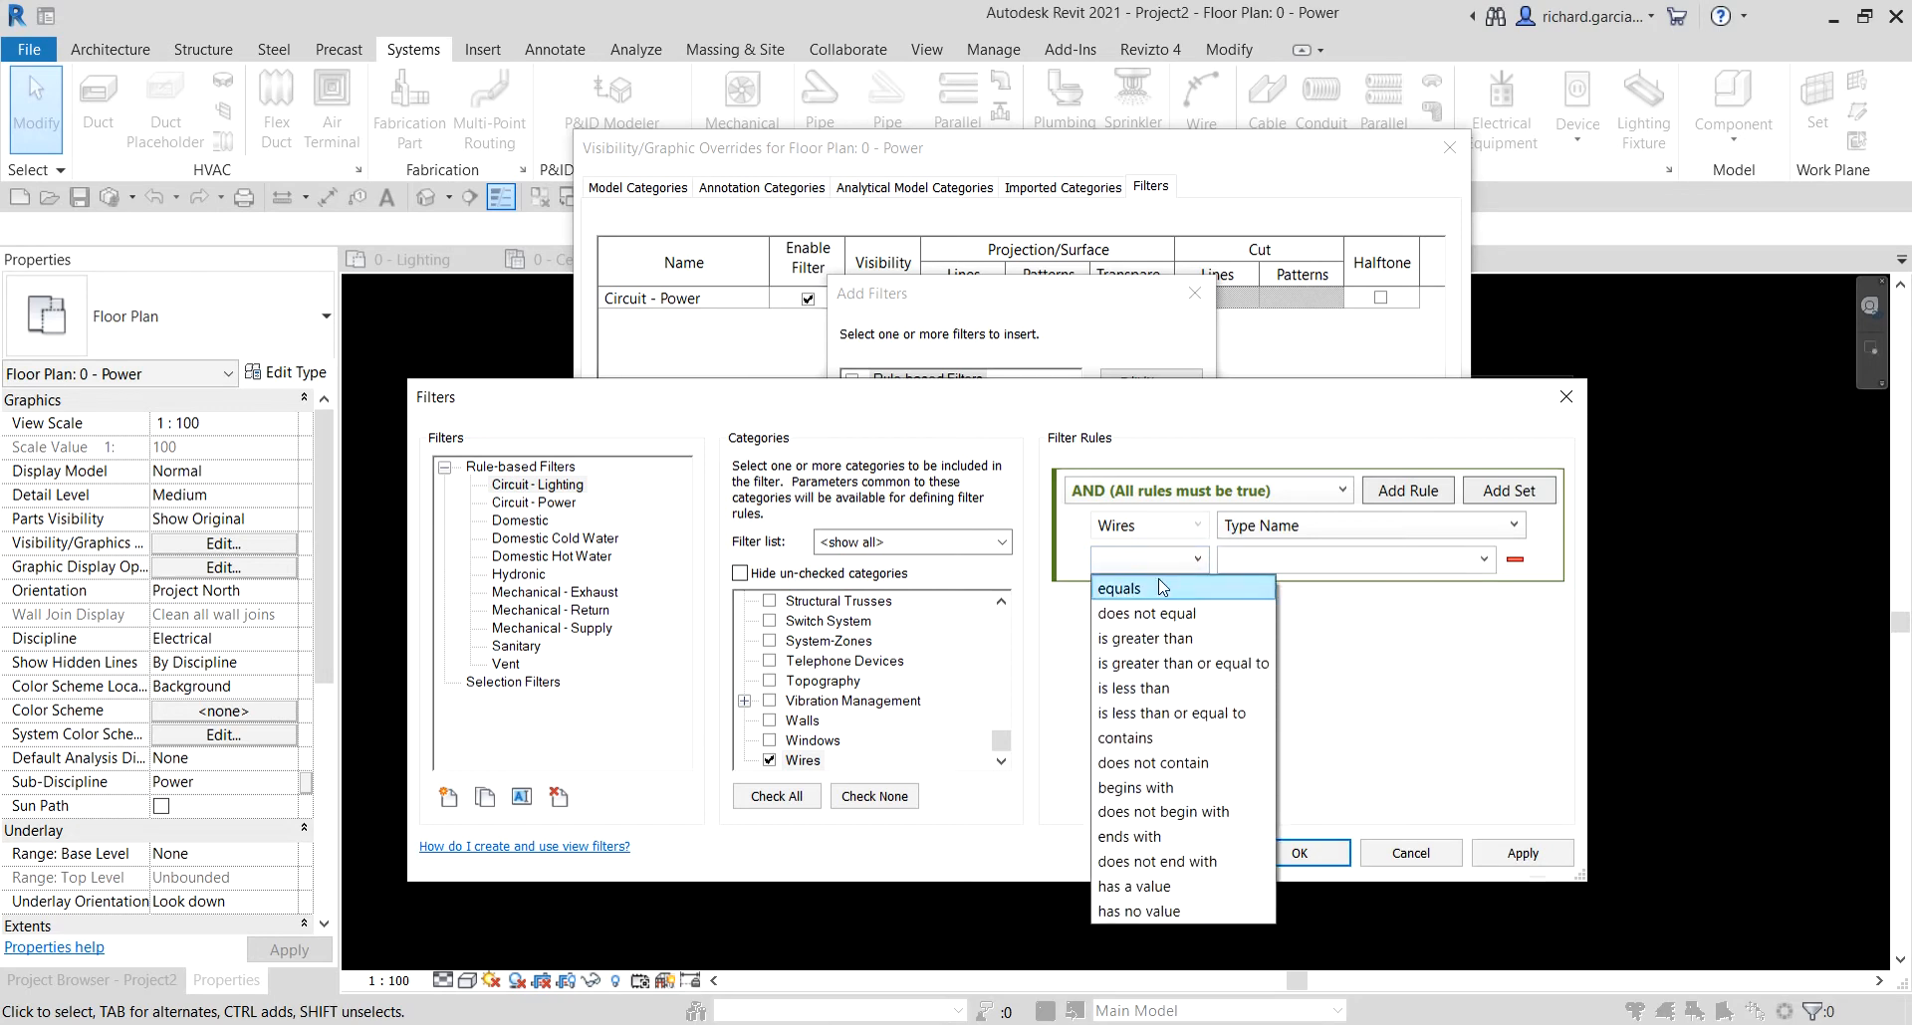
left_click(1175, 585)
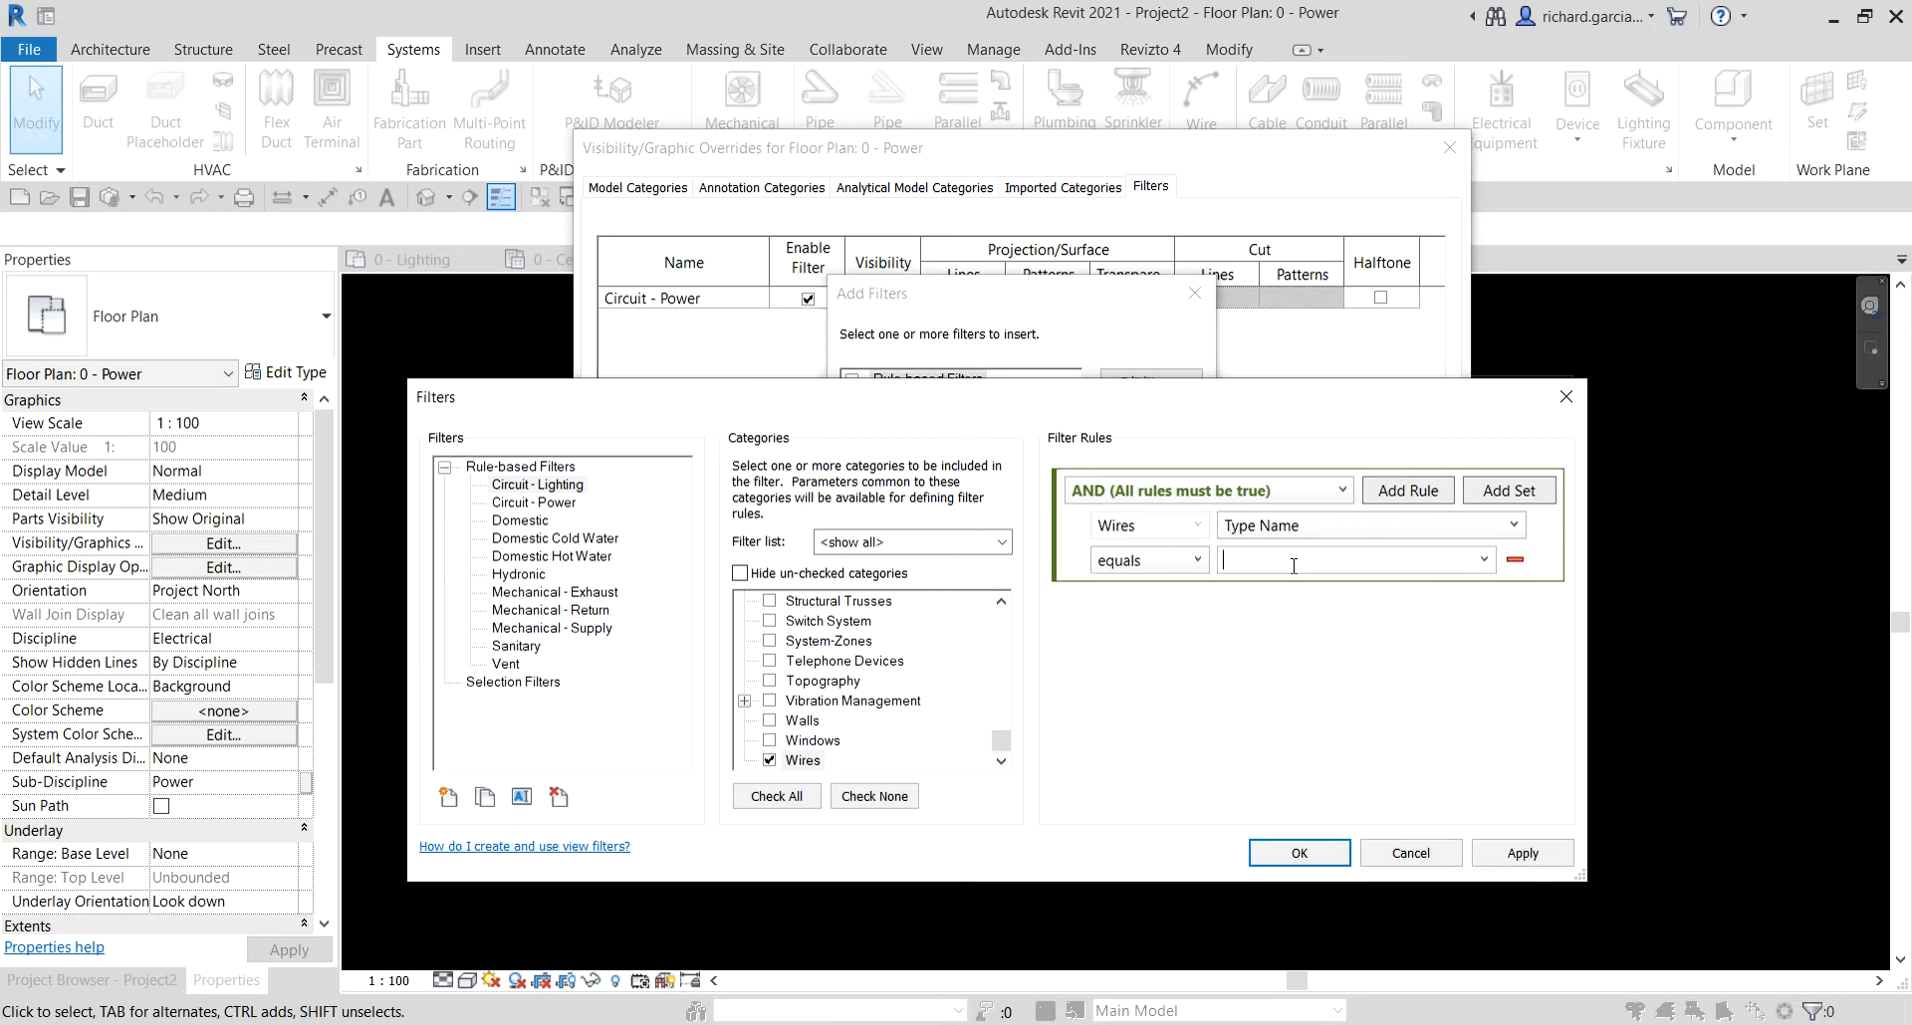
type("Circuit Lighting")
- Save the Circuit - Lighting filter definition and add the filter to the Power floor plan's graphic overrides
left_click(1290, 853)
left_click(951, 398)
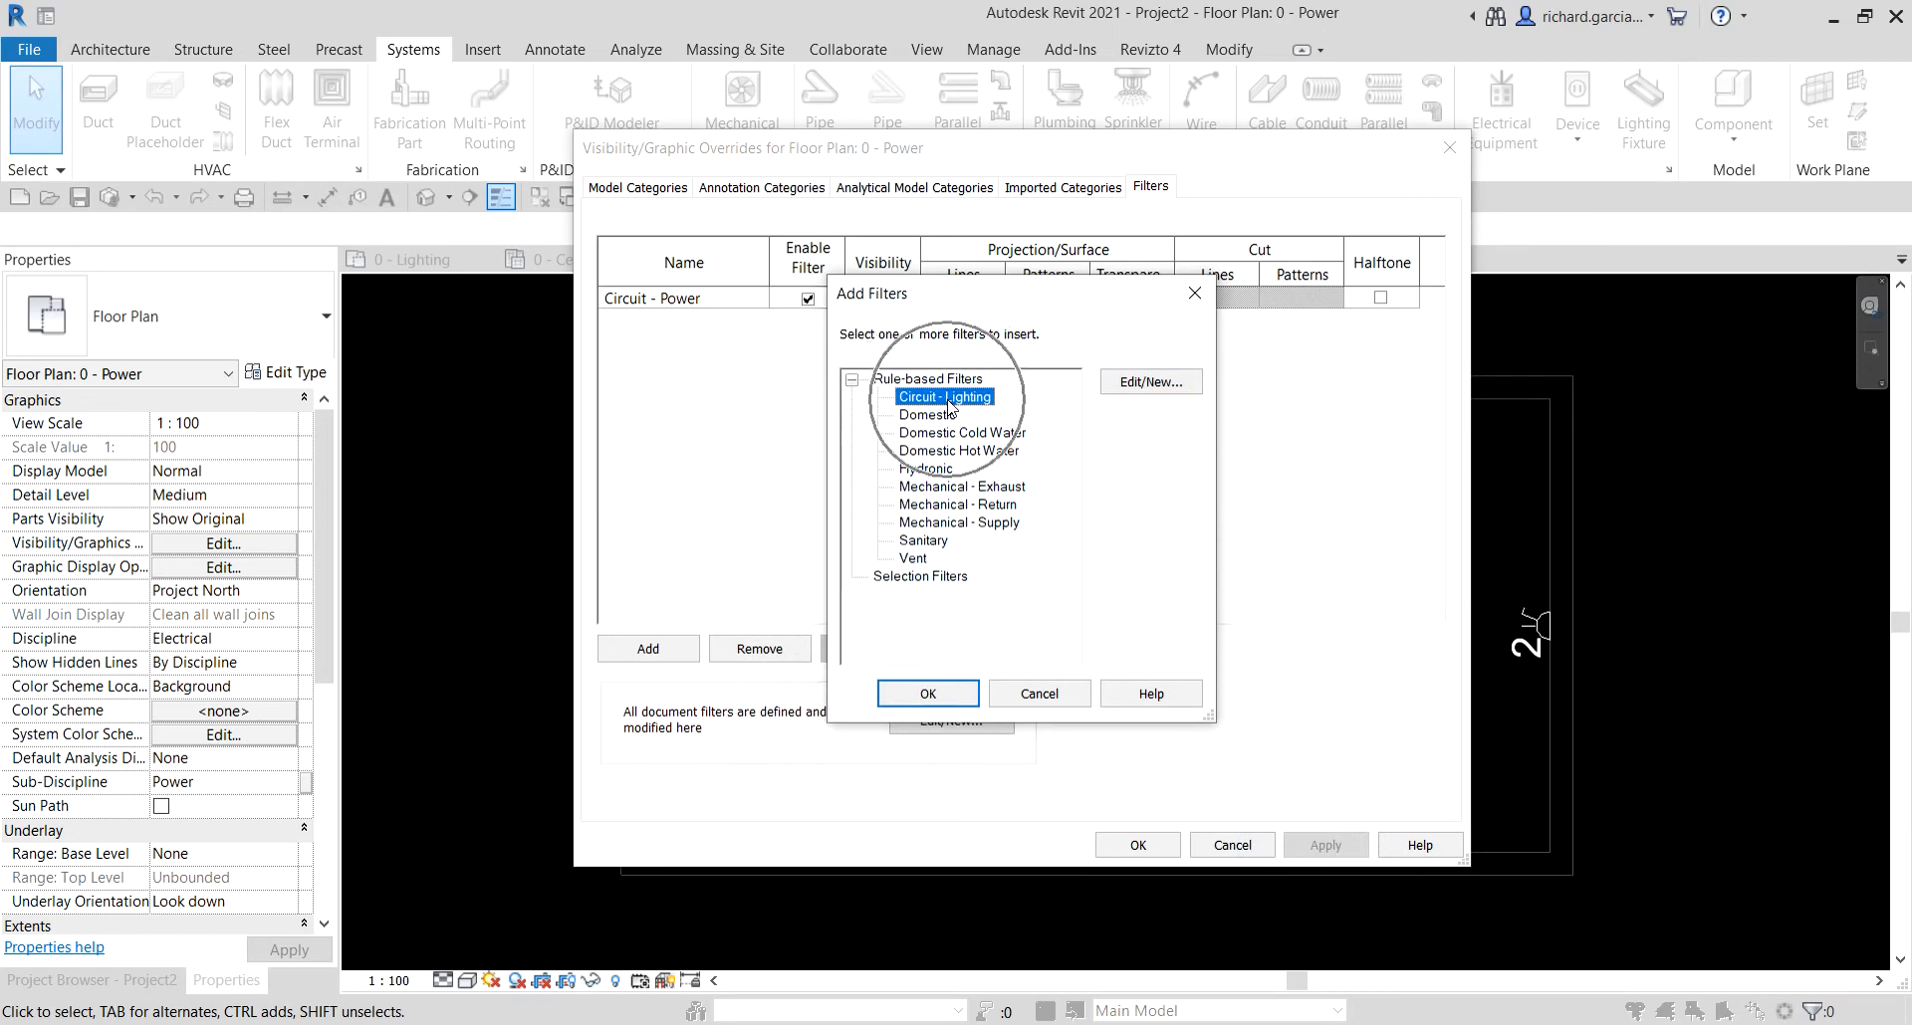
left_click(945, 697)
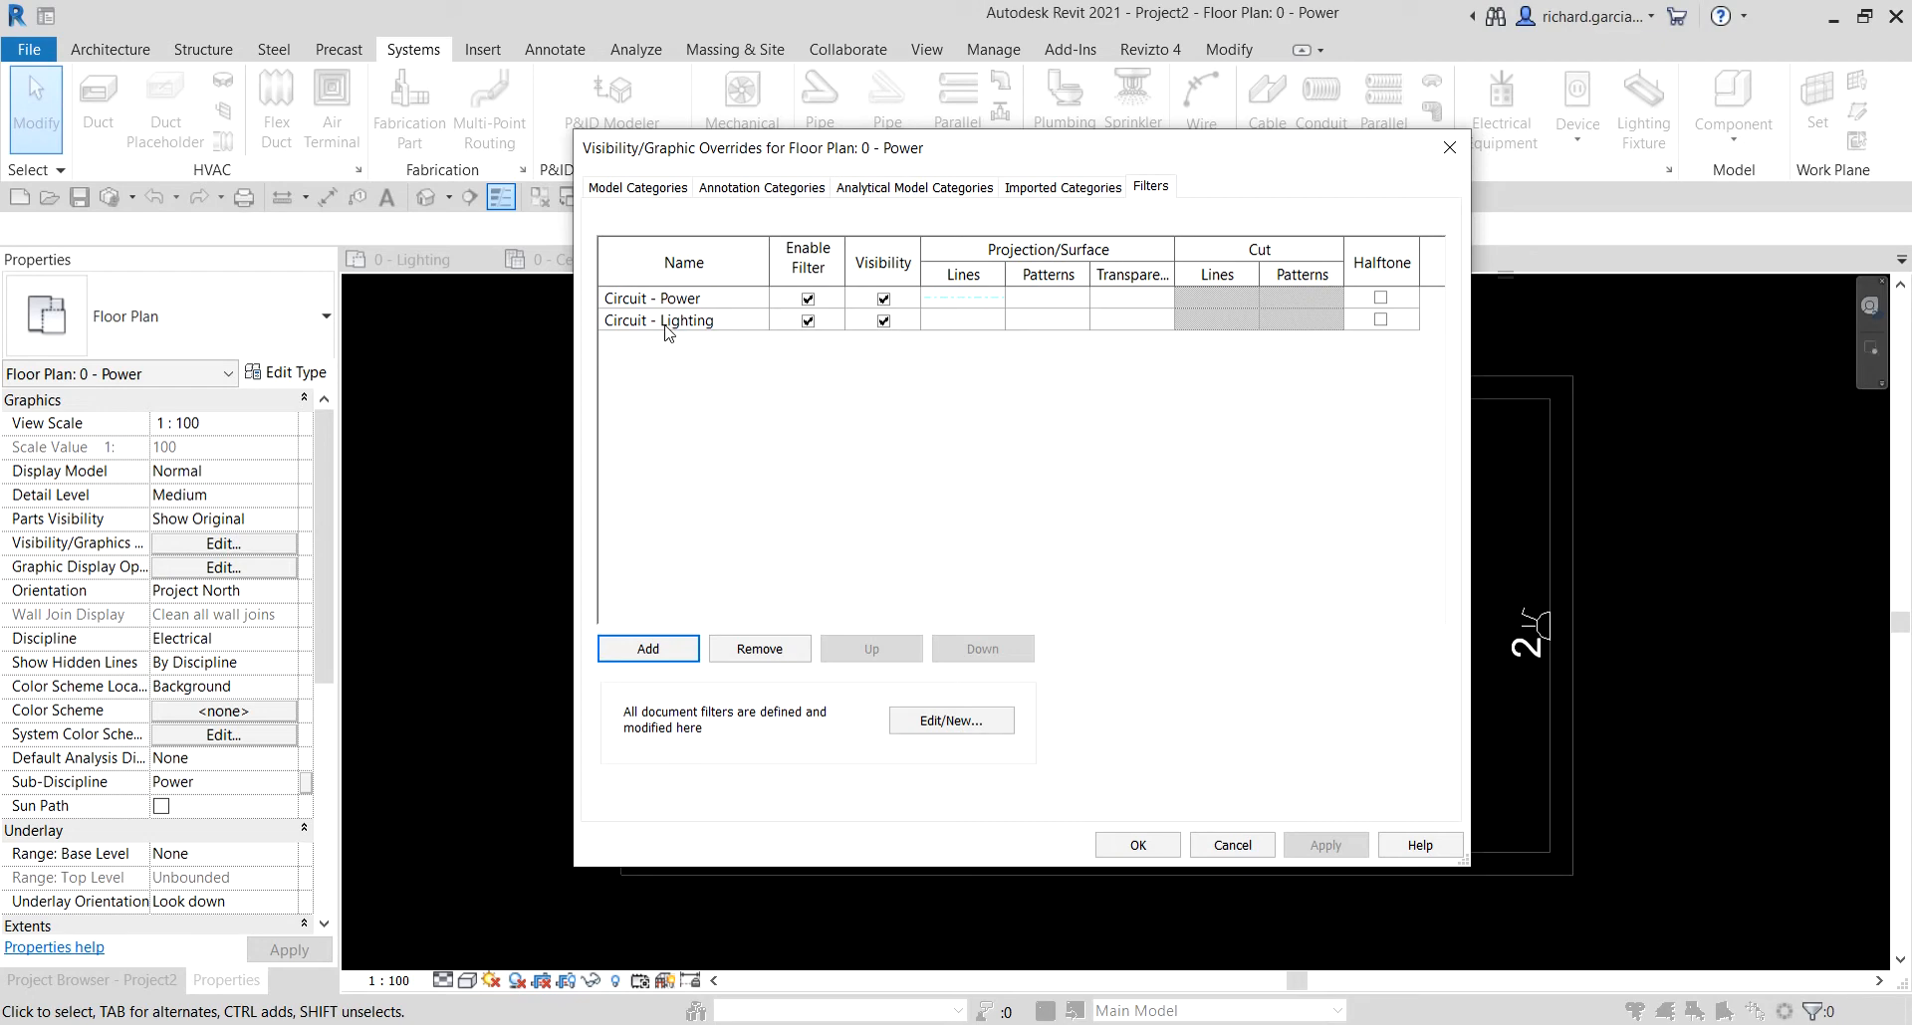
- Override the Circuit - Lighting filter's projection line colour with green
left_click(961, 323)
left_click(961, 323)
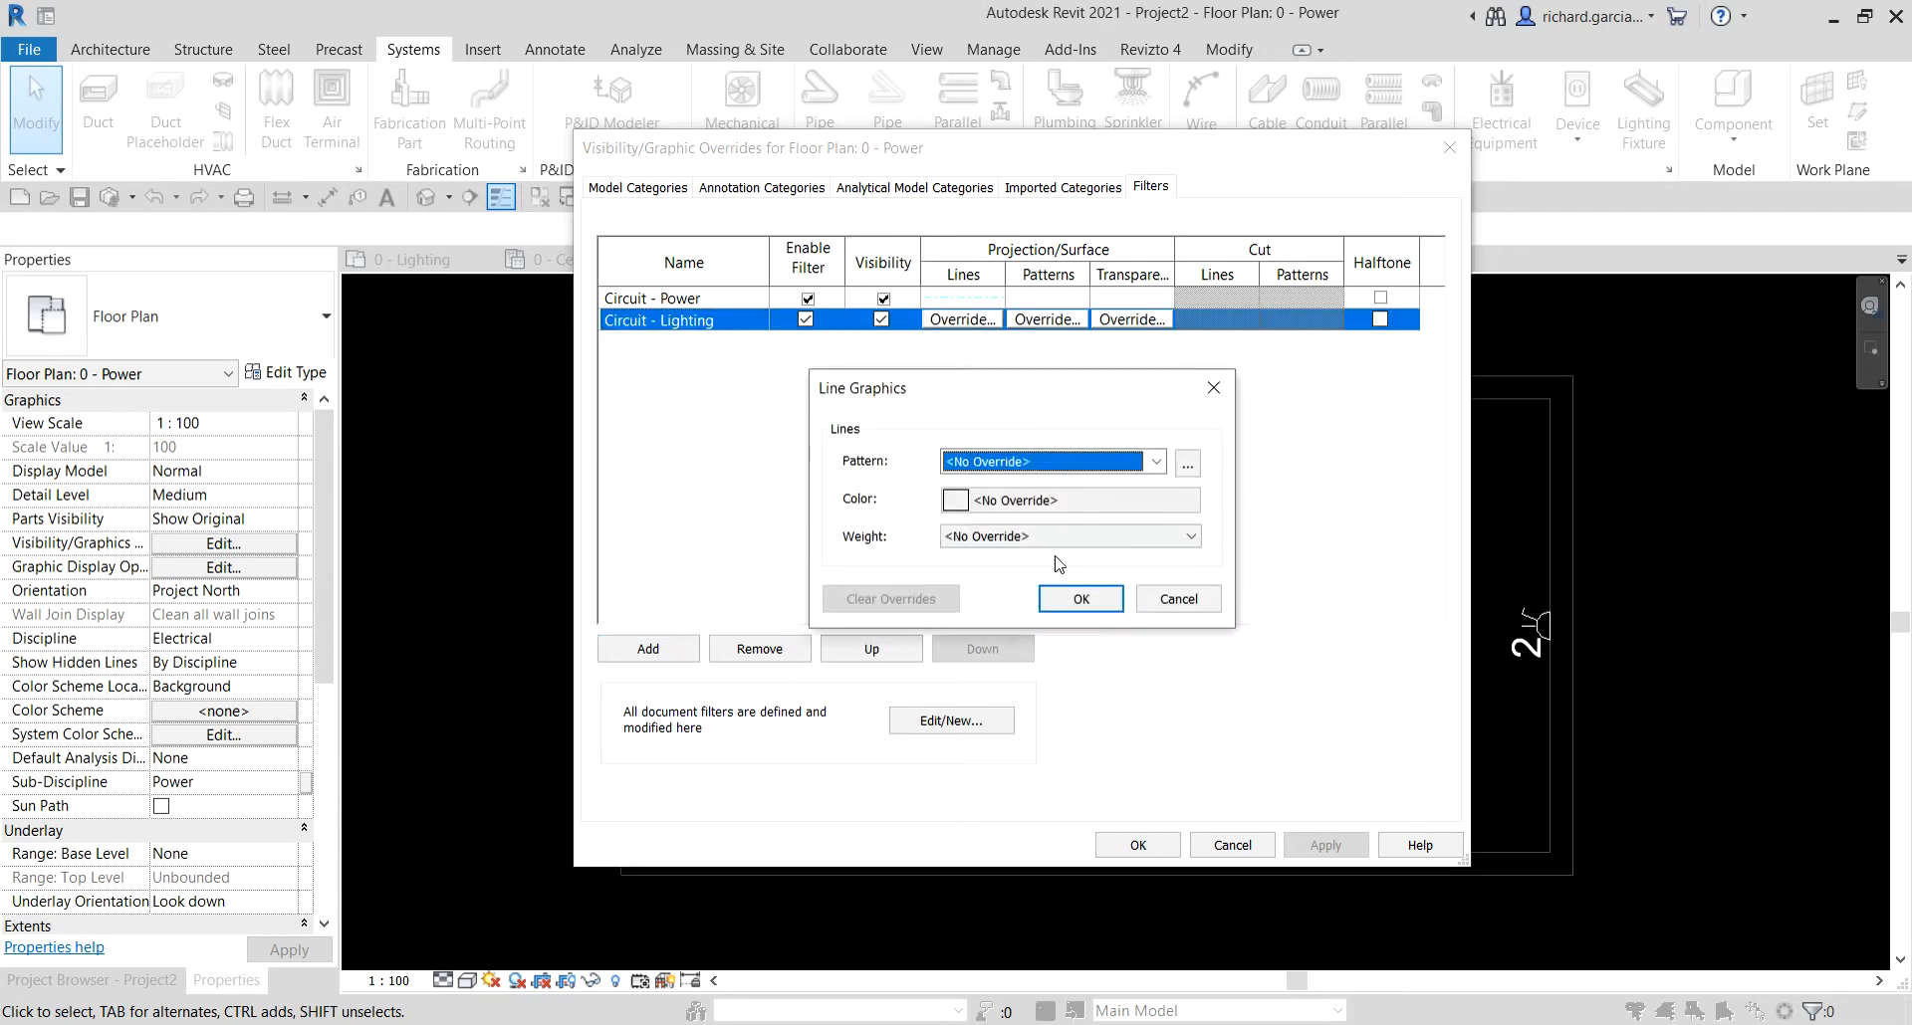
left_click(1051, 502)
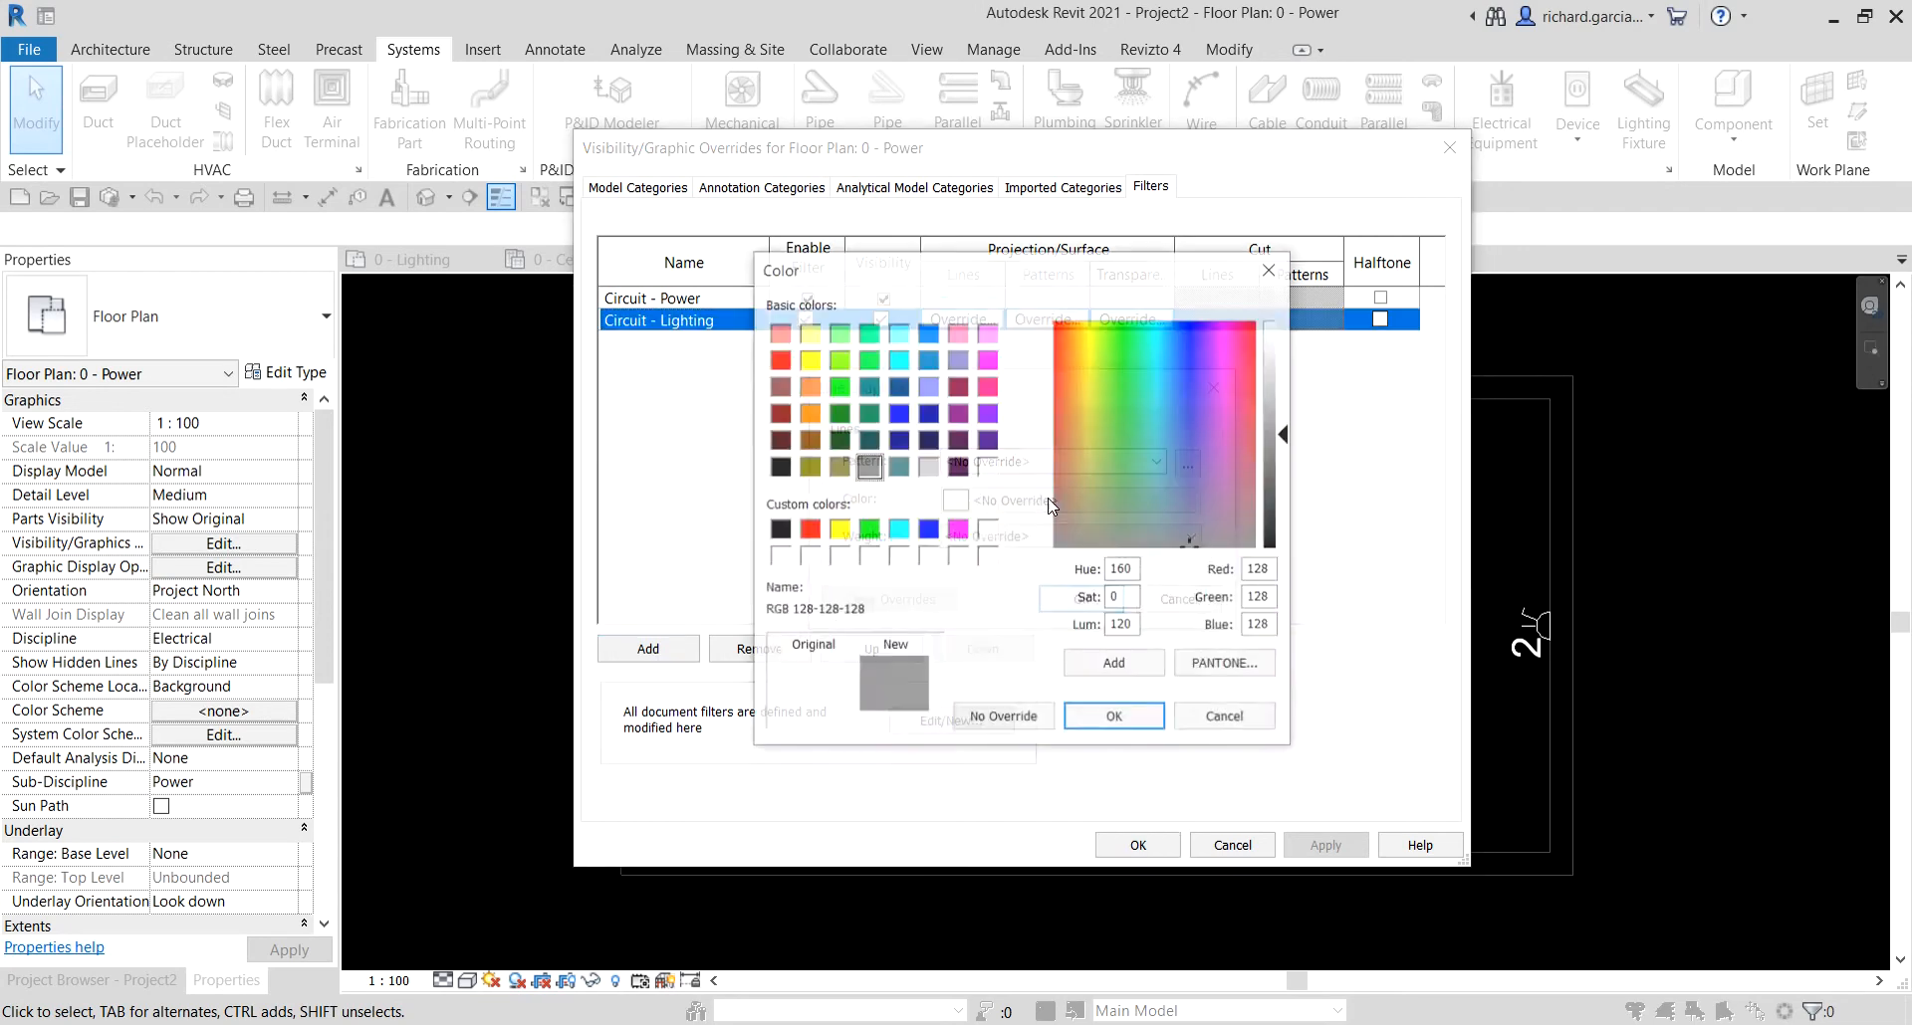
left_click(871, 531)
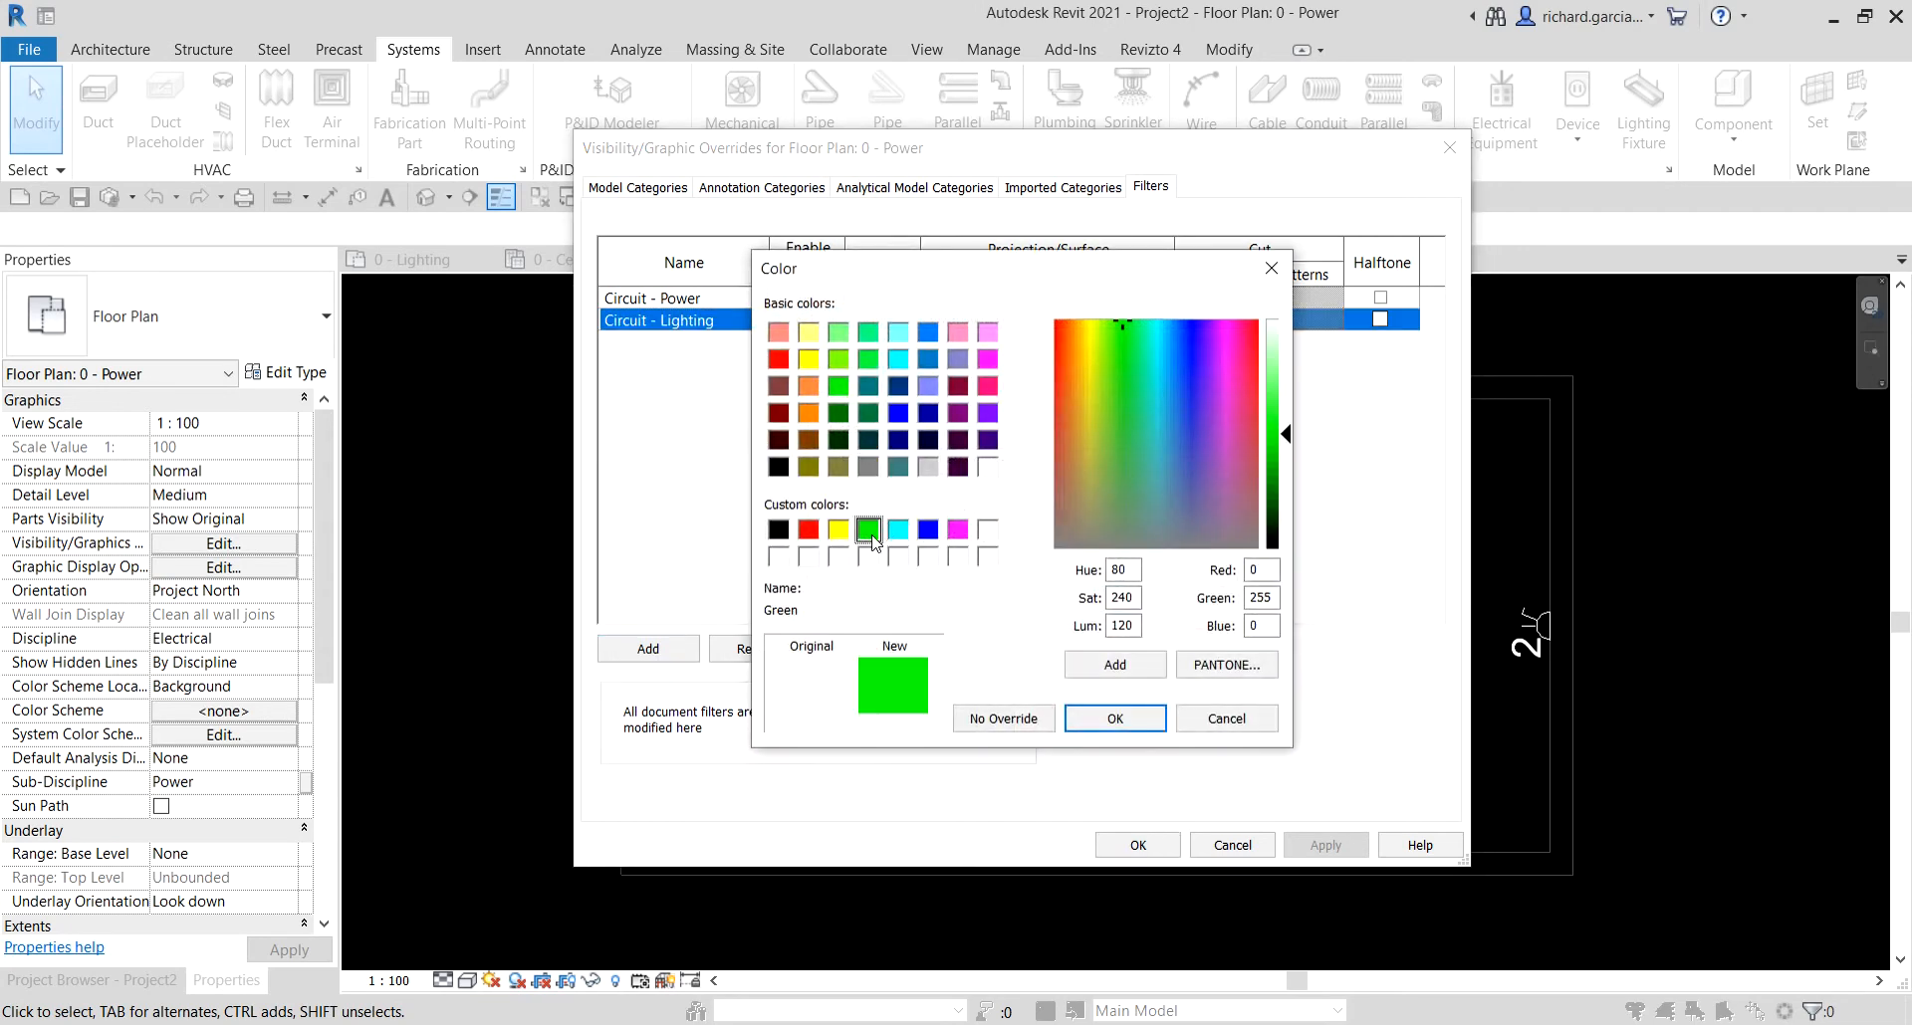
left_click(1112, 718)
- Set the Circuit - Lighting filter's projection line pattern to Dash and apply the overrides to the view
left_click(1025, 462)
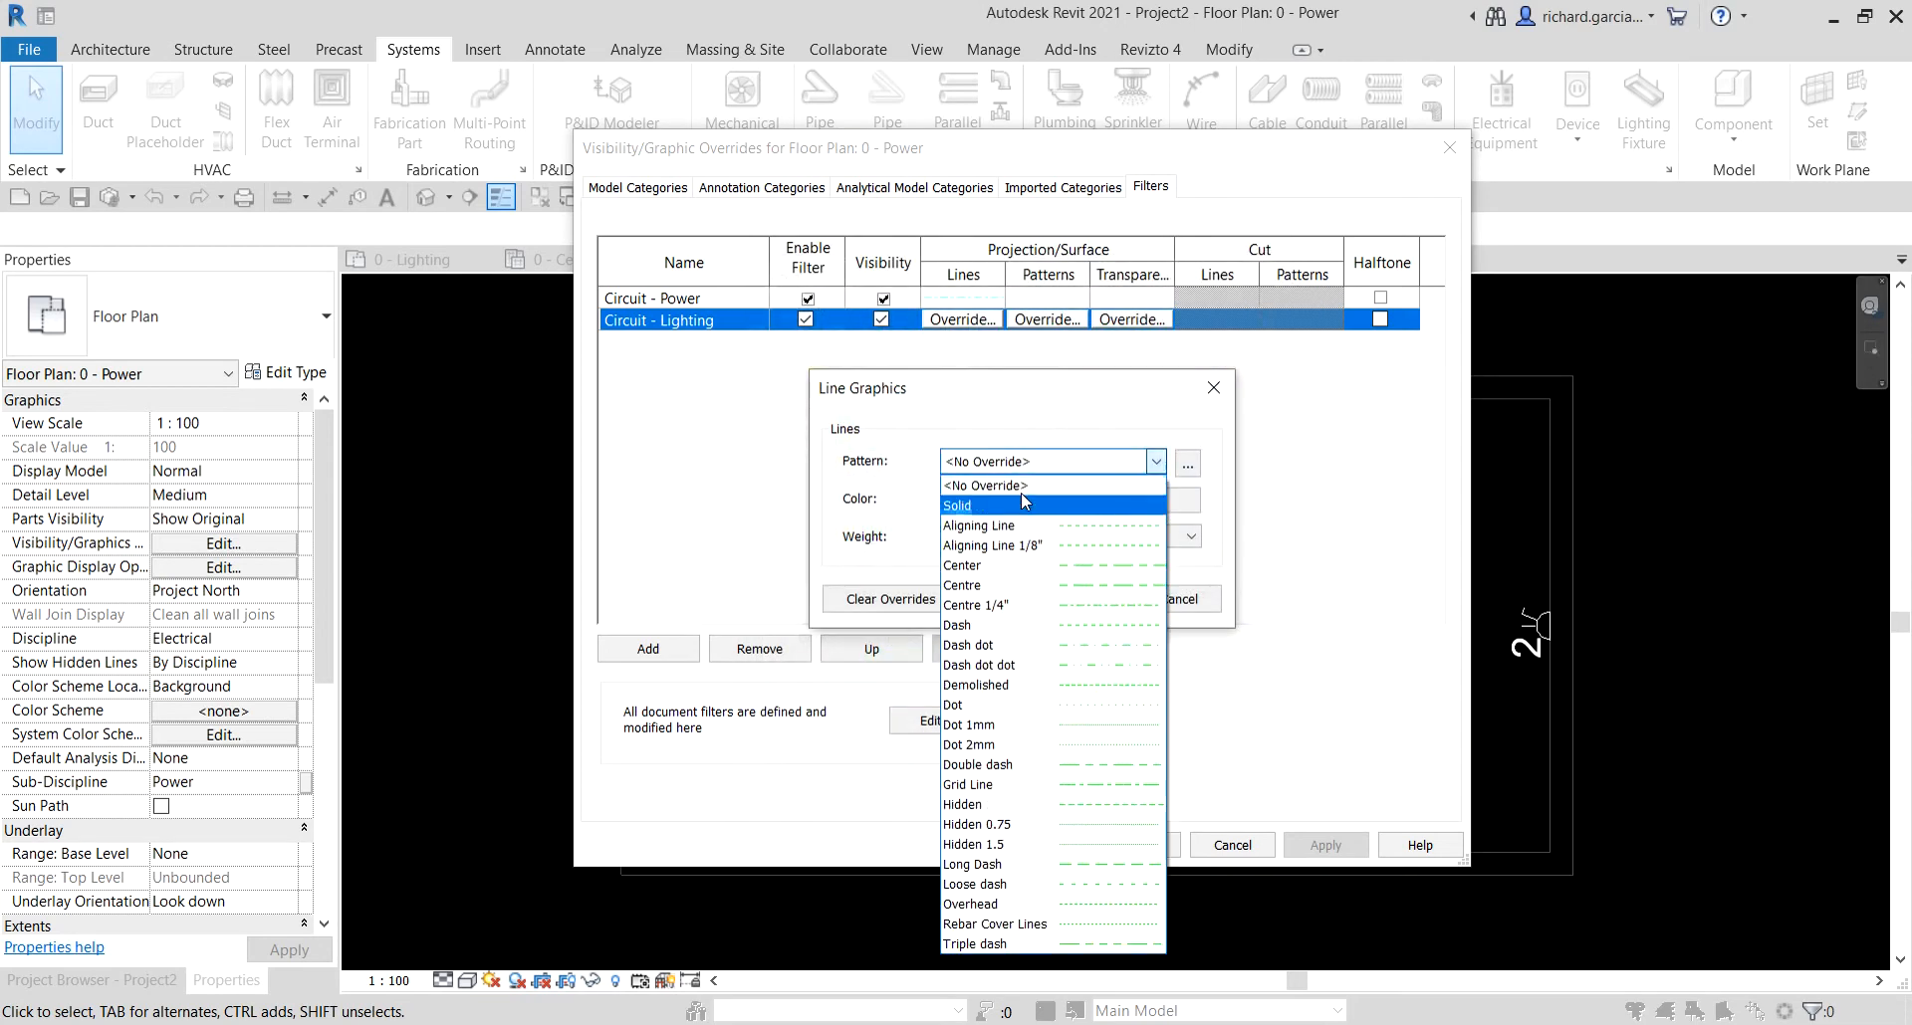
left_click(1026, 627)
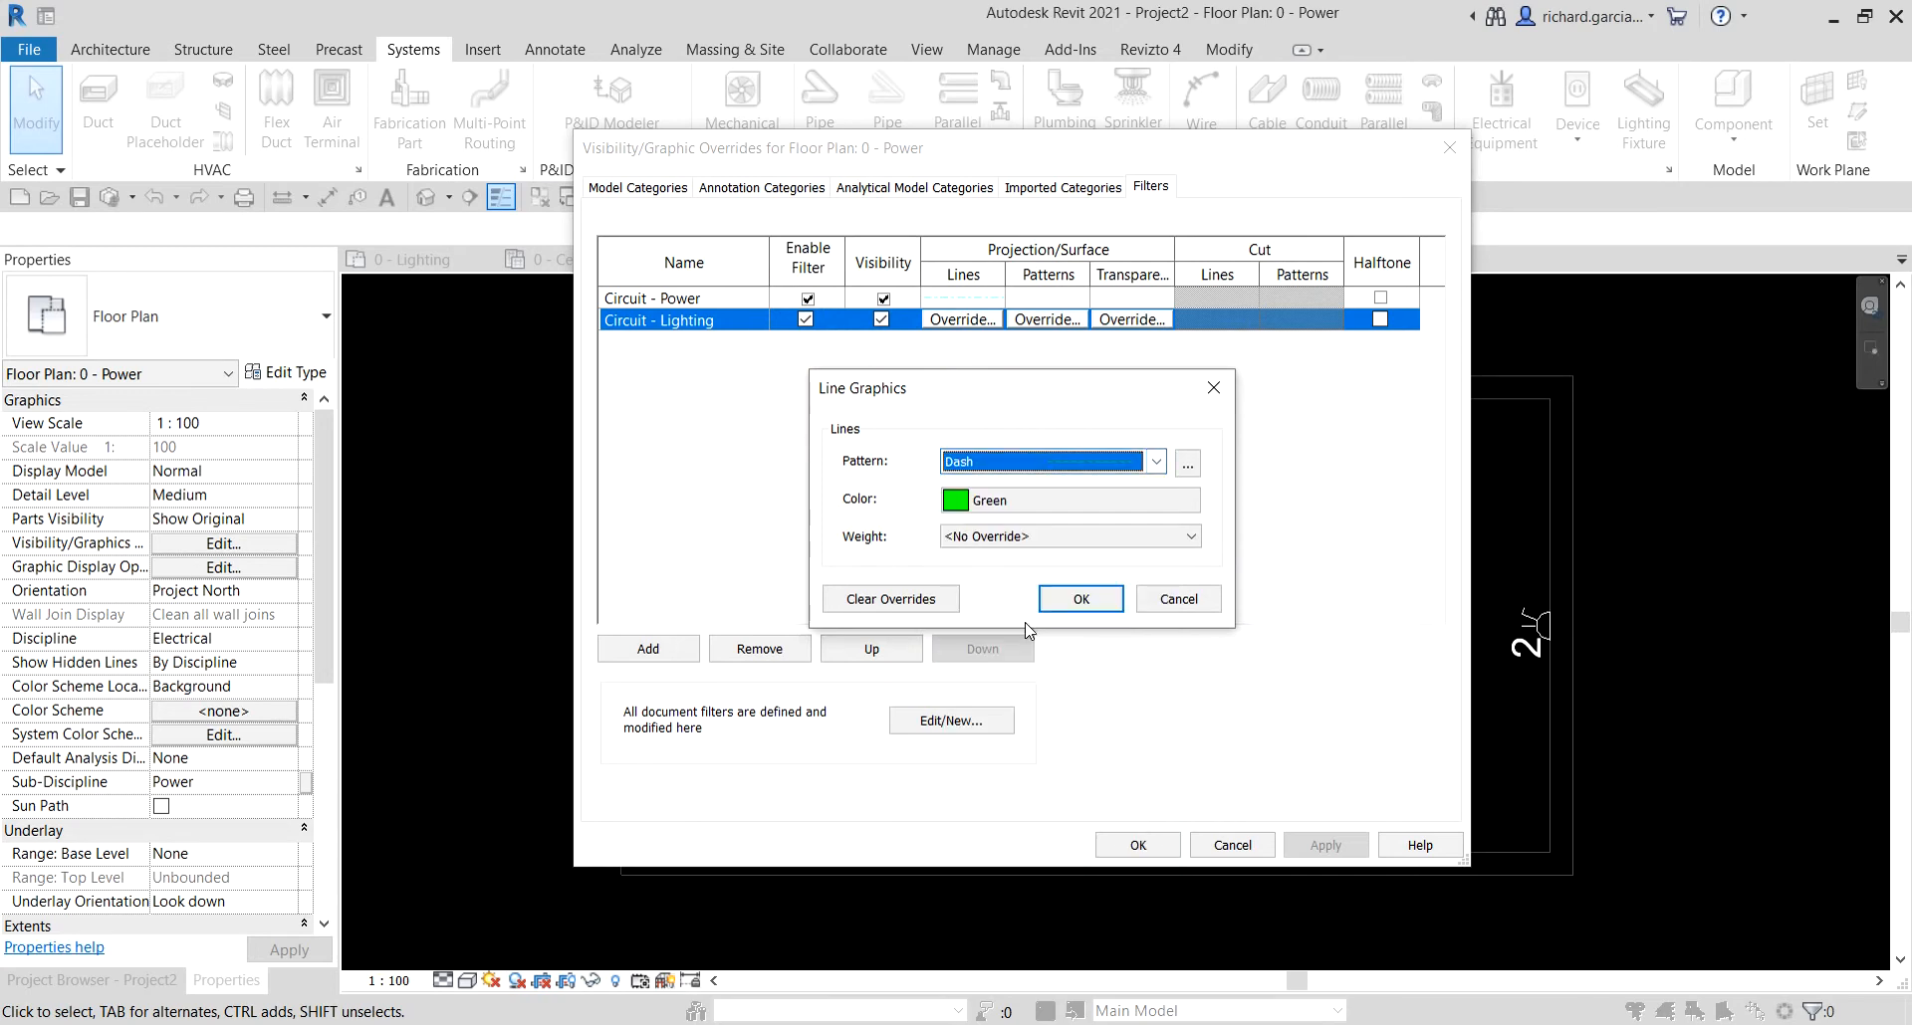
left_click(1081, 600)
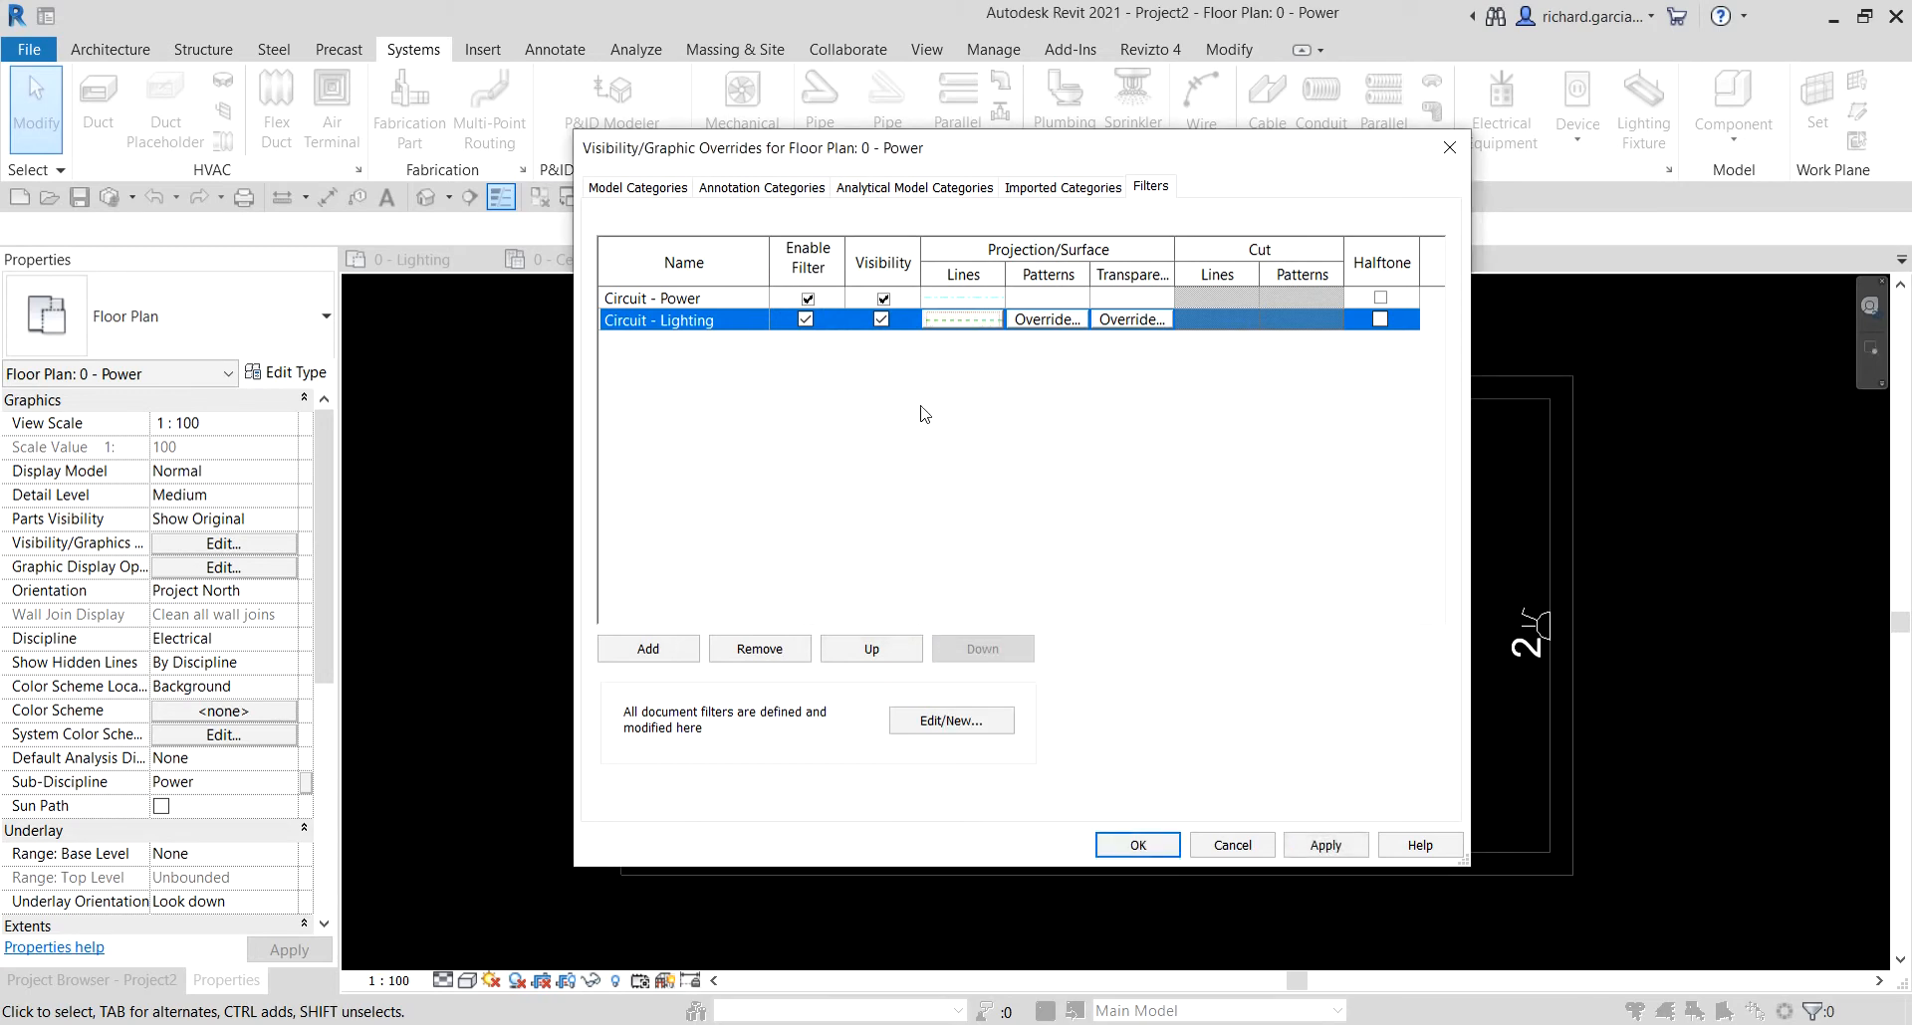
left_click(1137, 846)
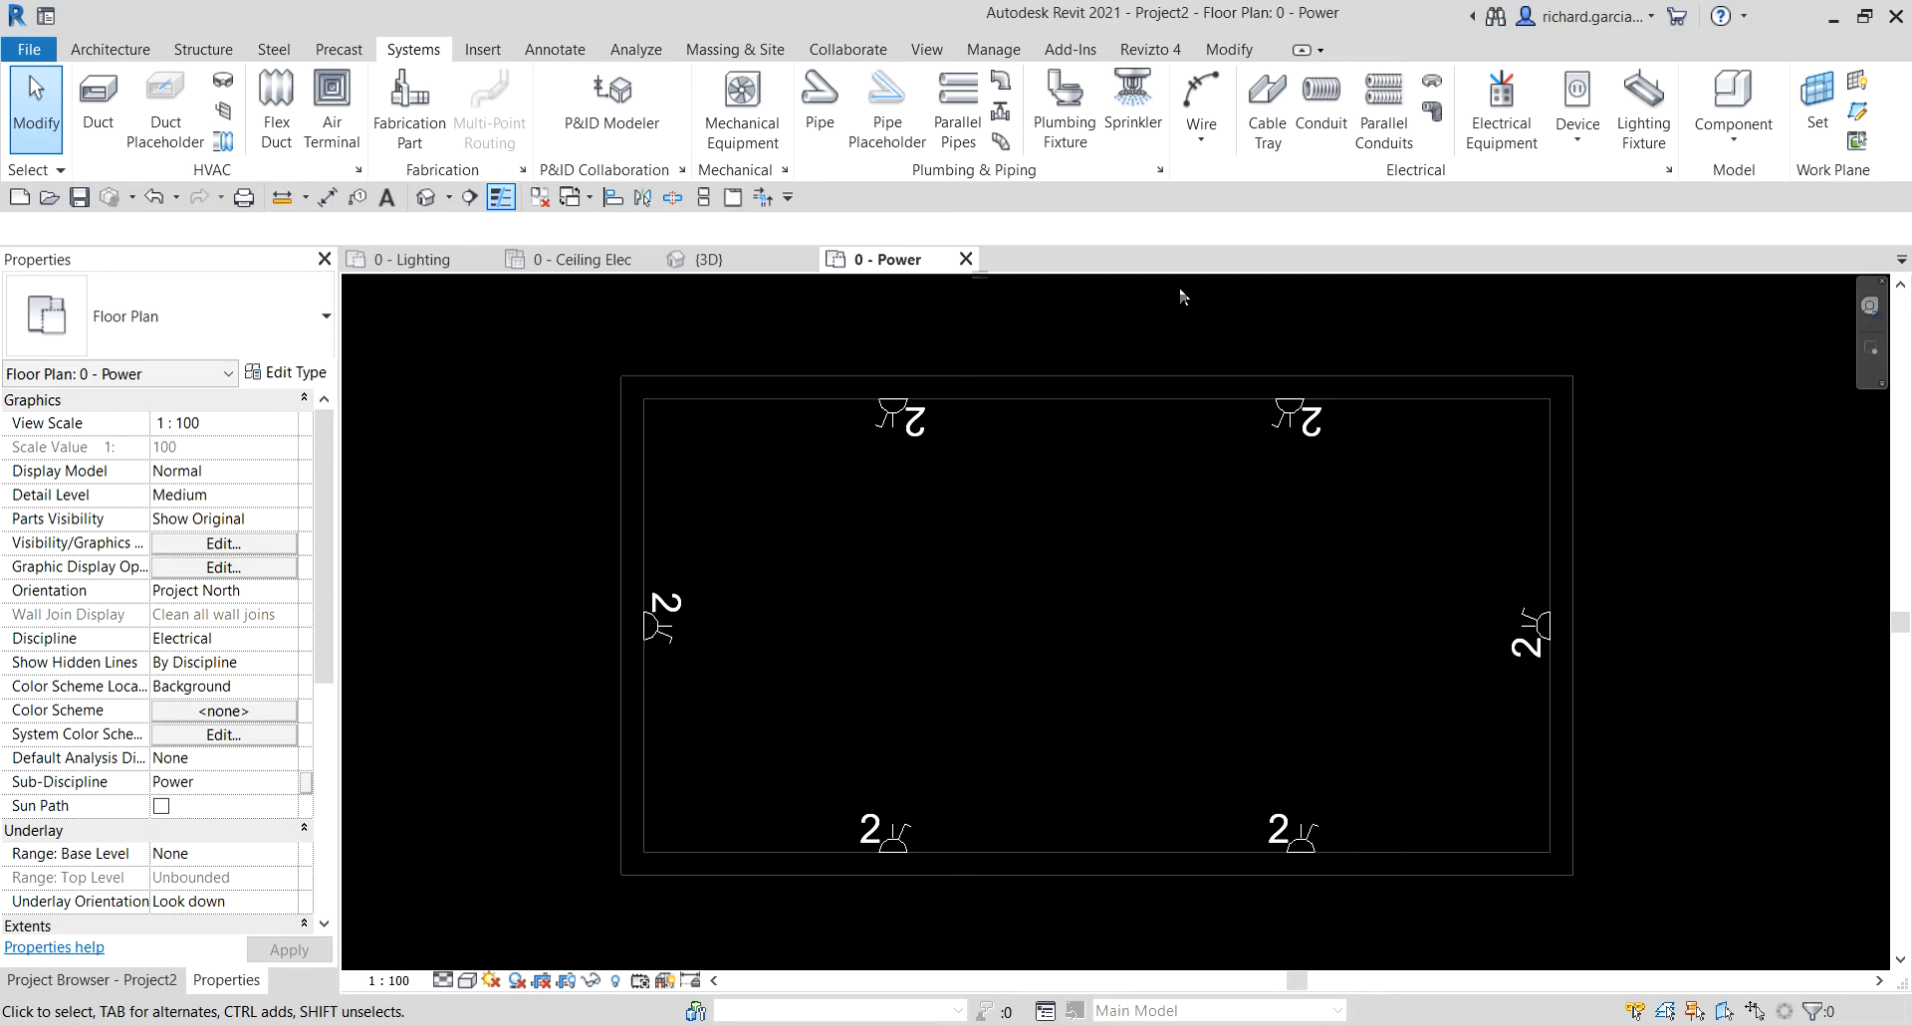
- Draw a Circuit - Power arc wire from the left wall's socket connector to the nearest socket on the upper wall
left_click(1200, 138)
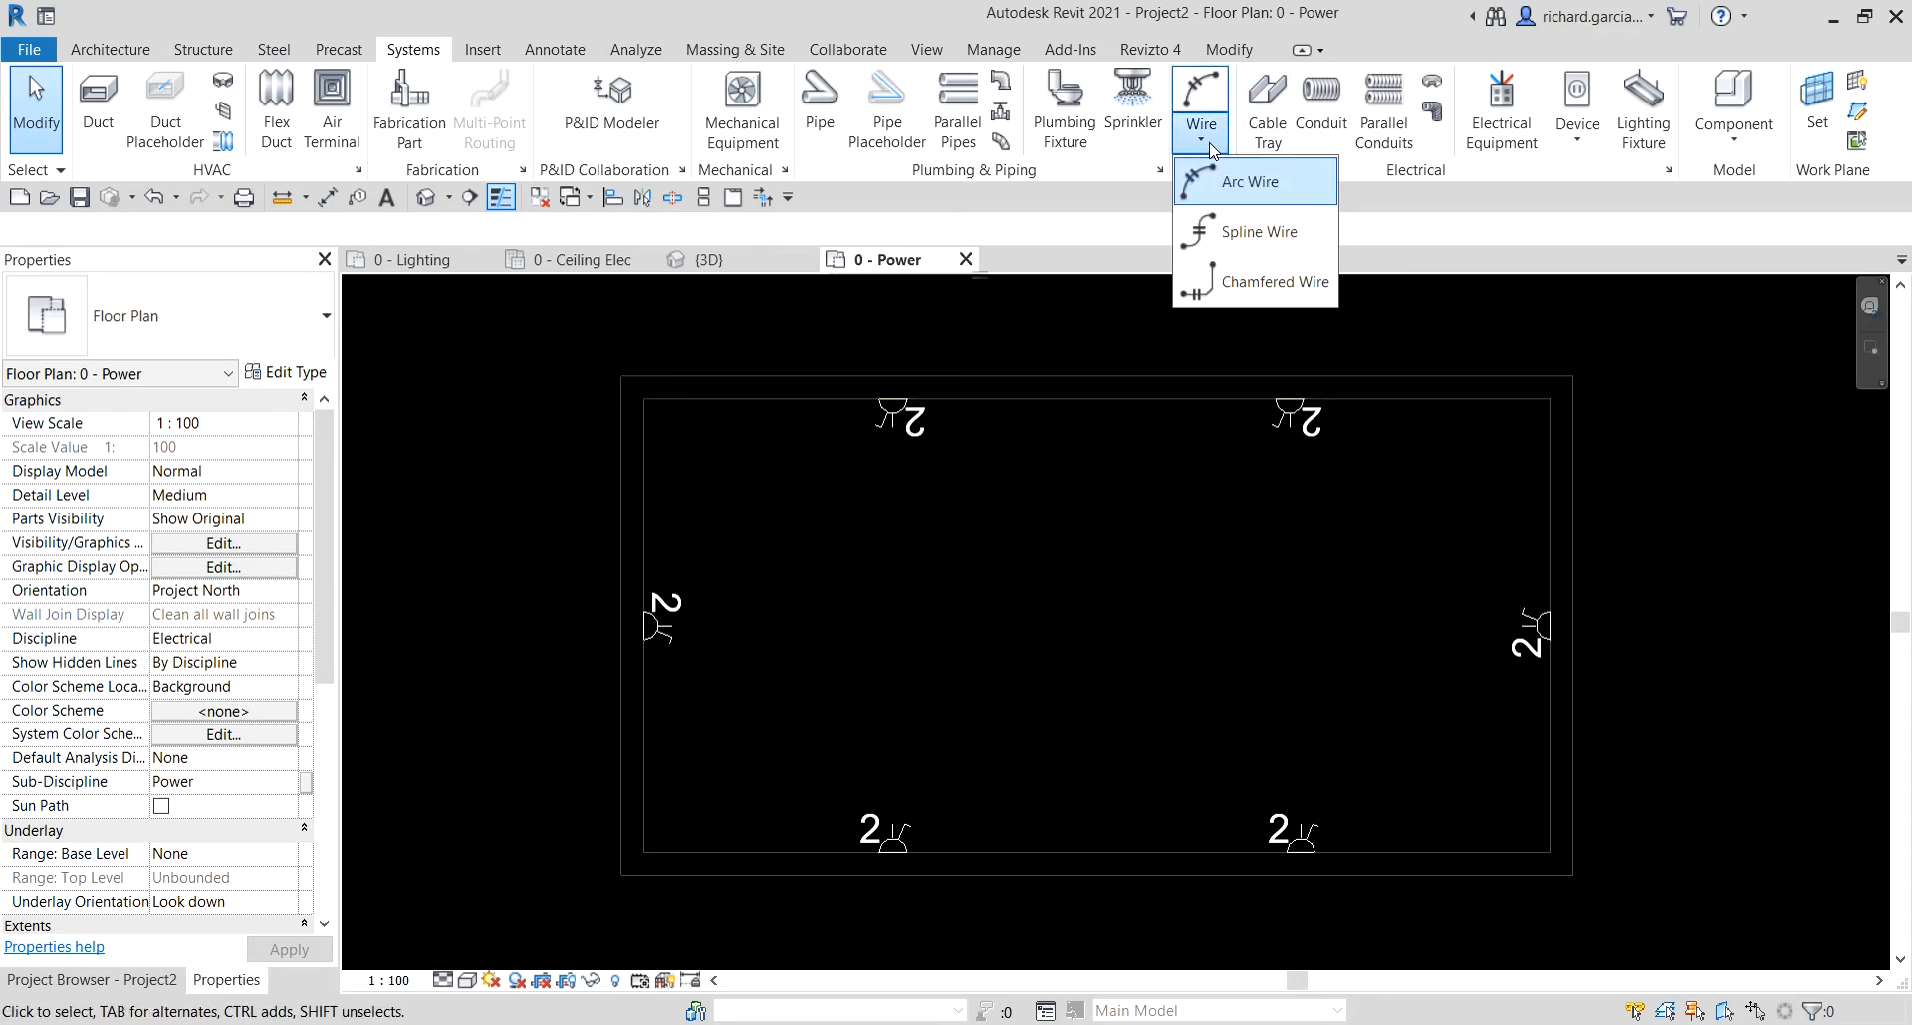
left_click(1251, 182)
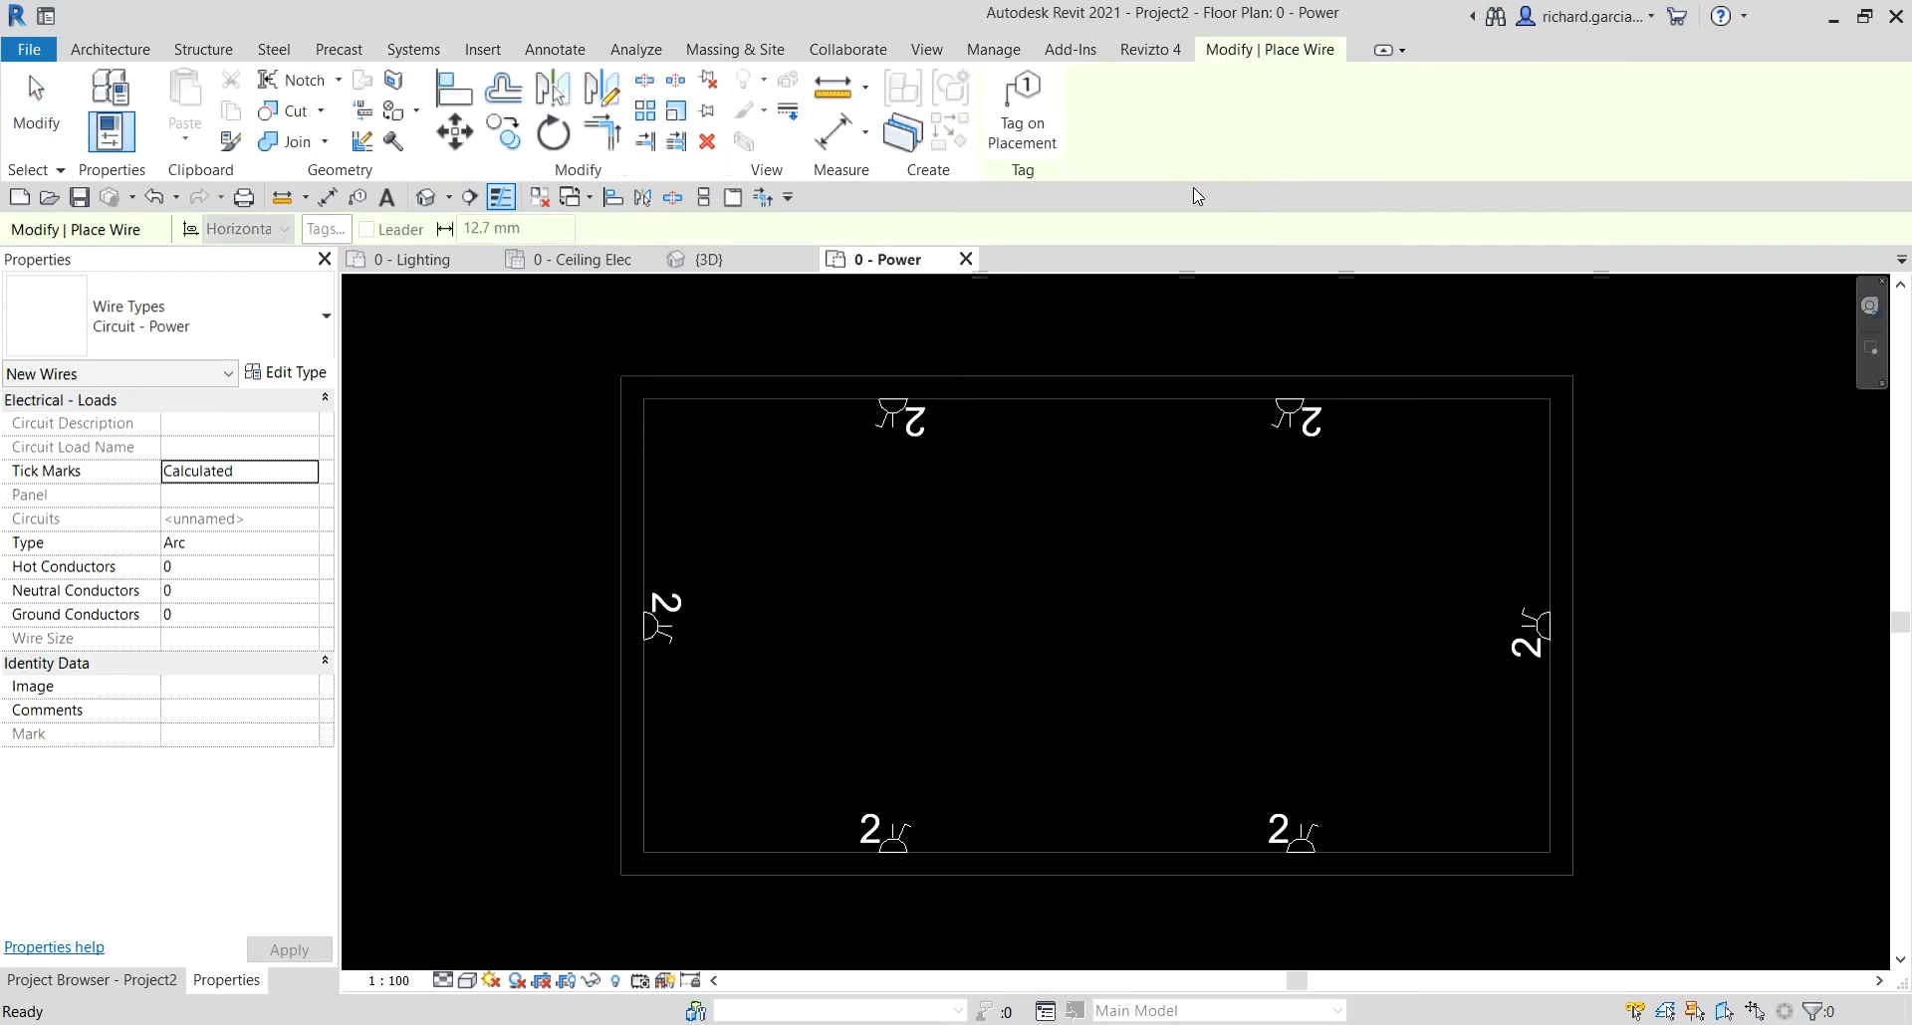
left_click(174, 331)
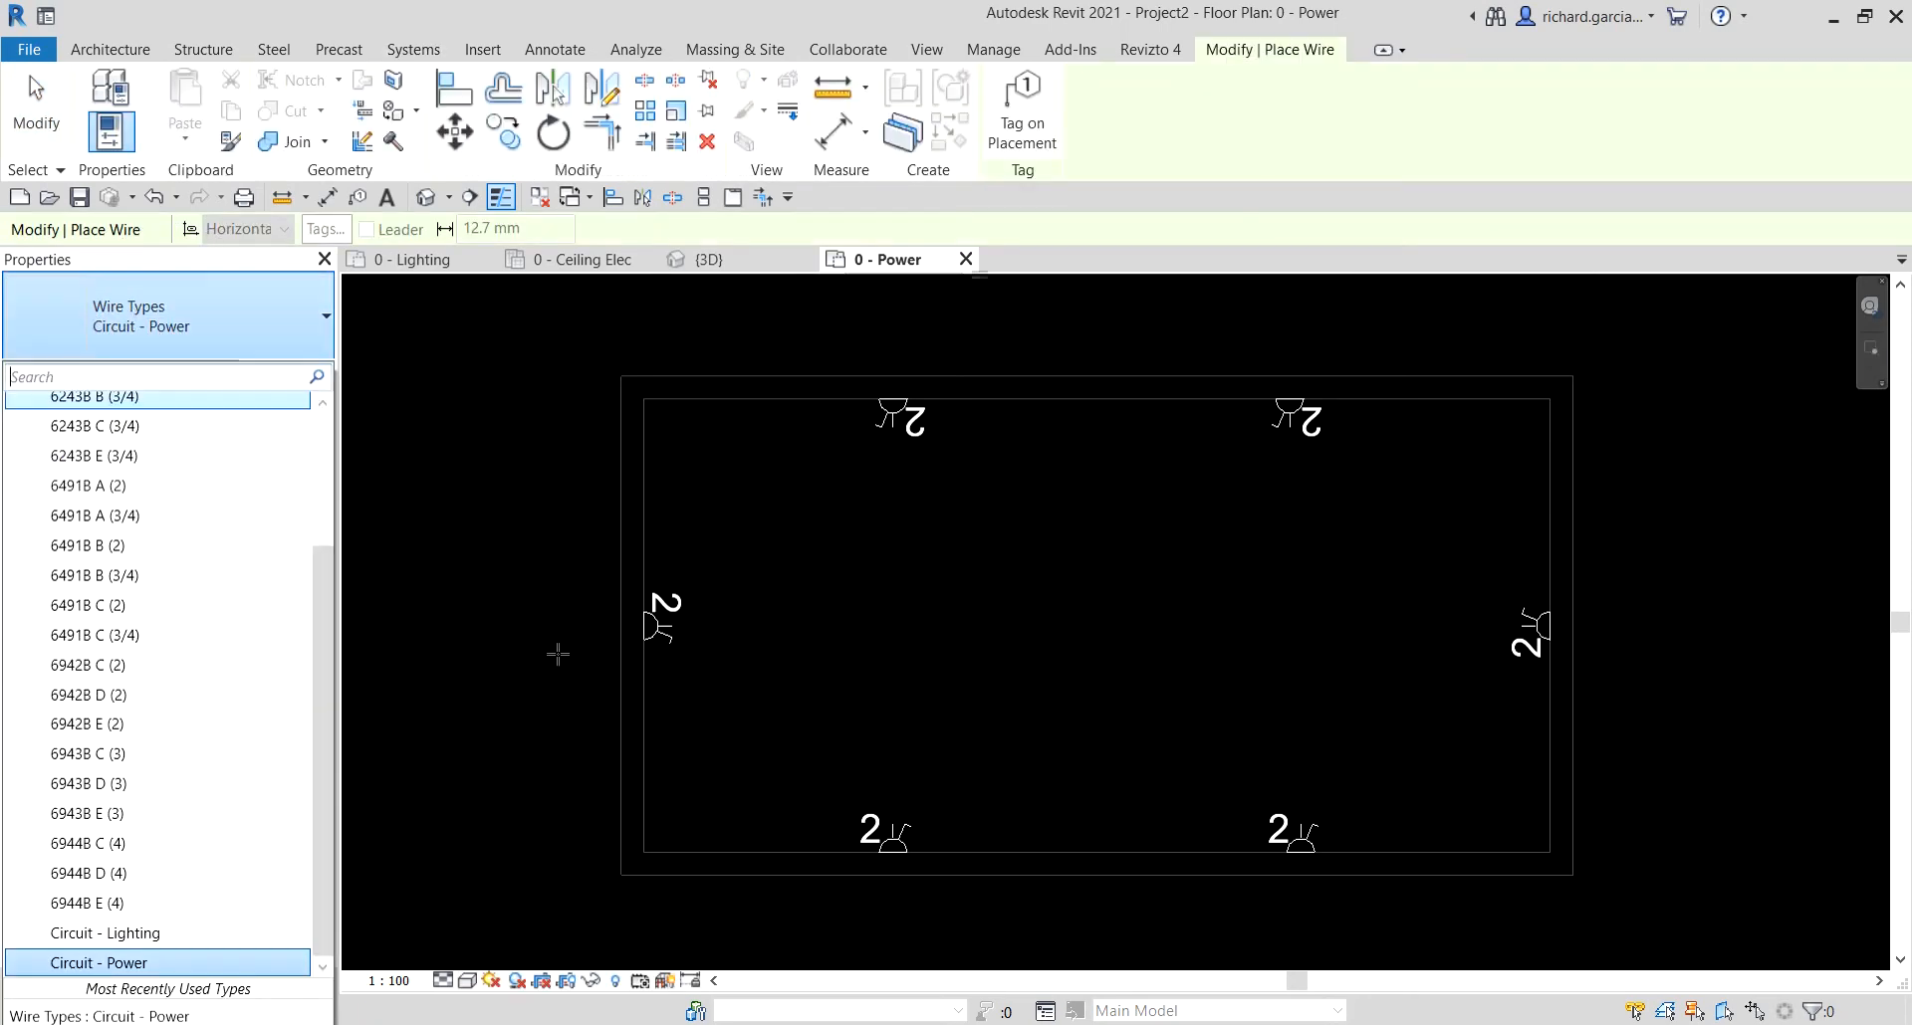
scroll(590, 627, "up", 1)
scroll(589, 627, "up", 1)
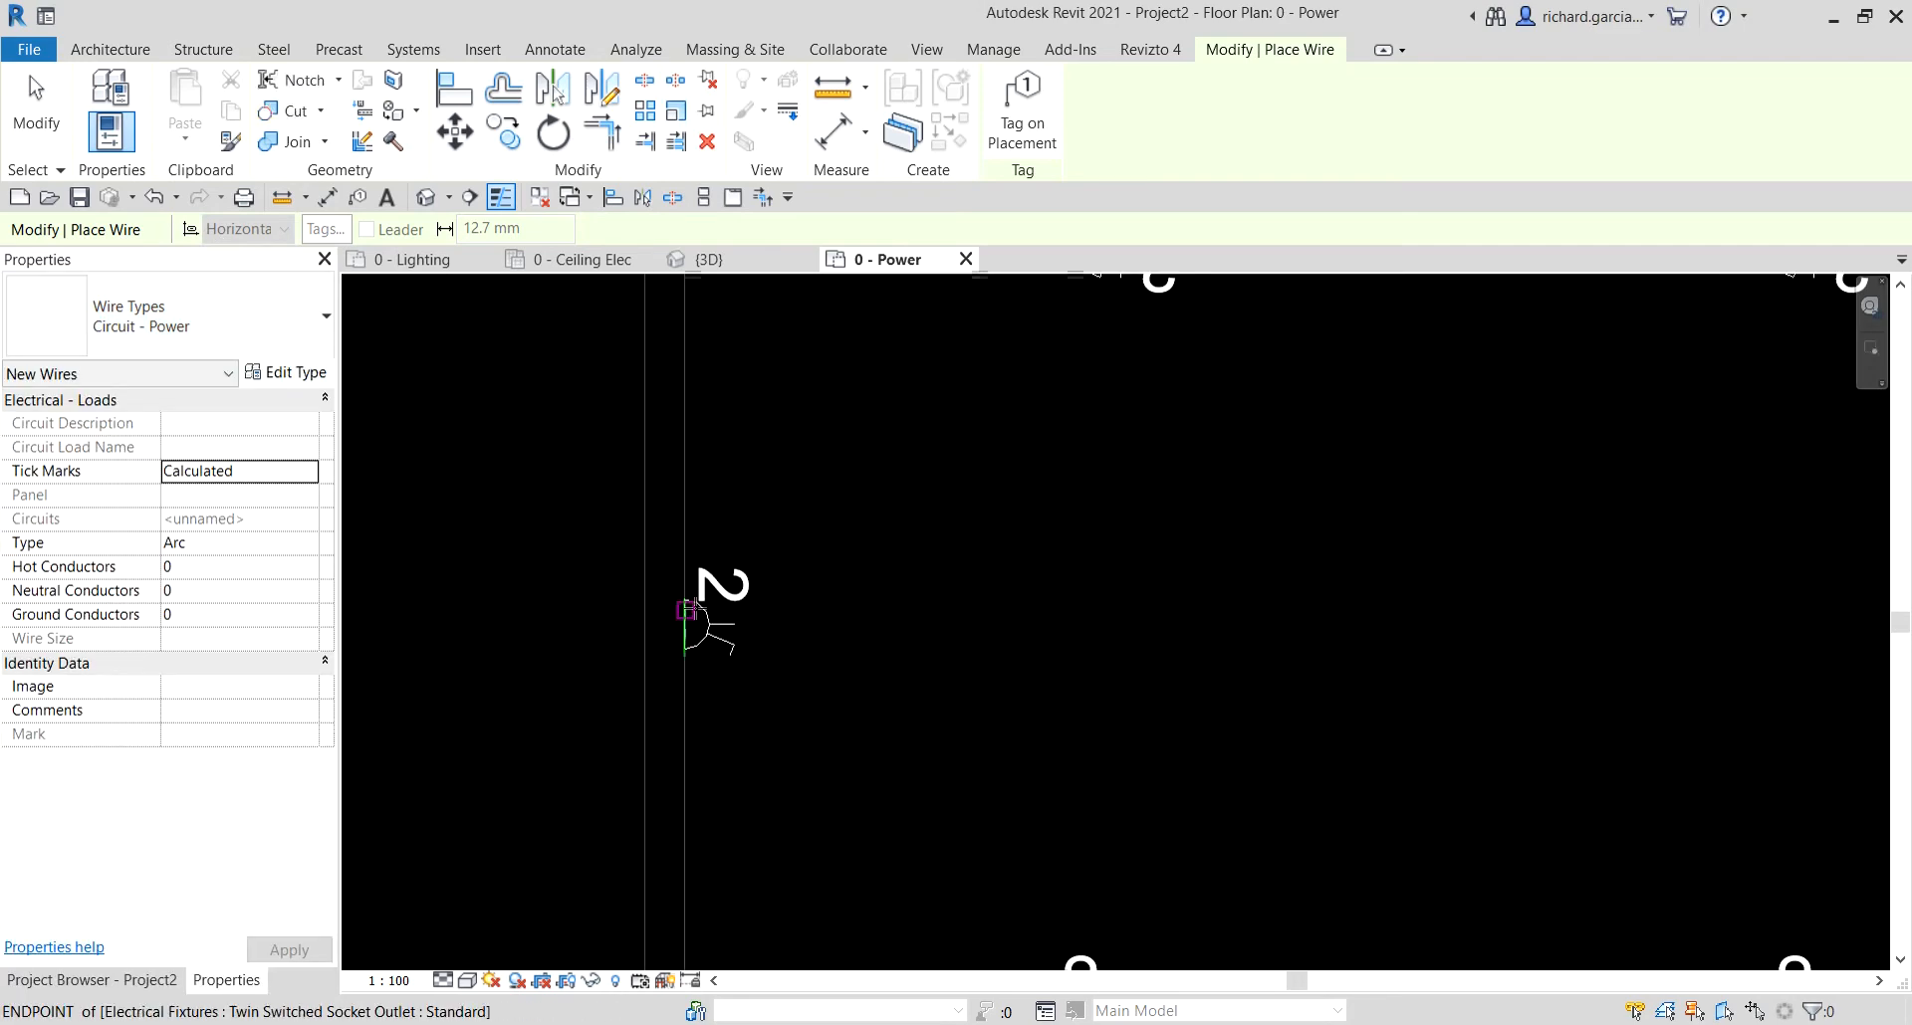
scroll(853, 557, "down", 2)
middle_click_drag(870, 537, 789, 645)
scroll(657, 697, "up", 3)
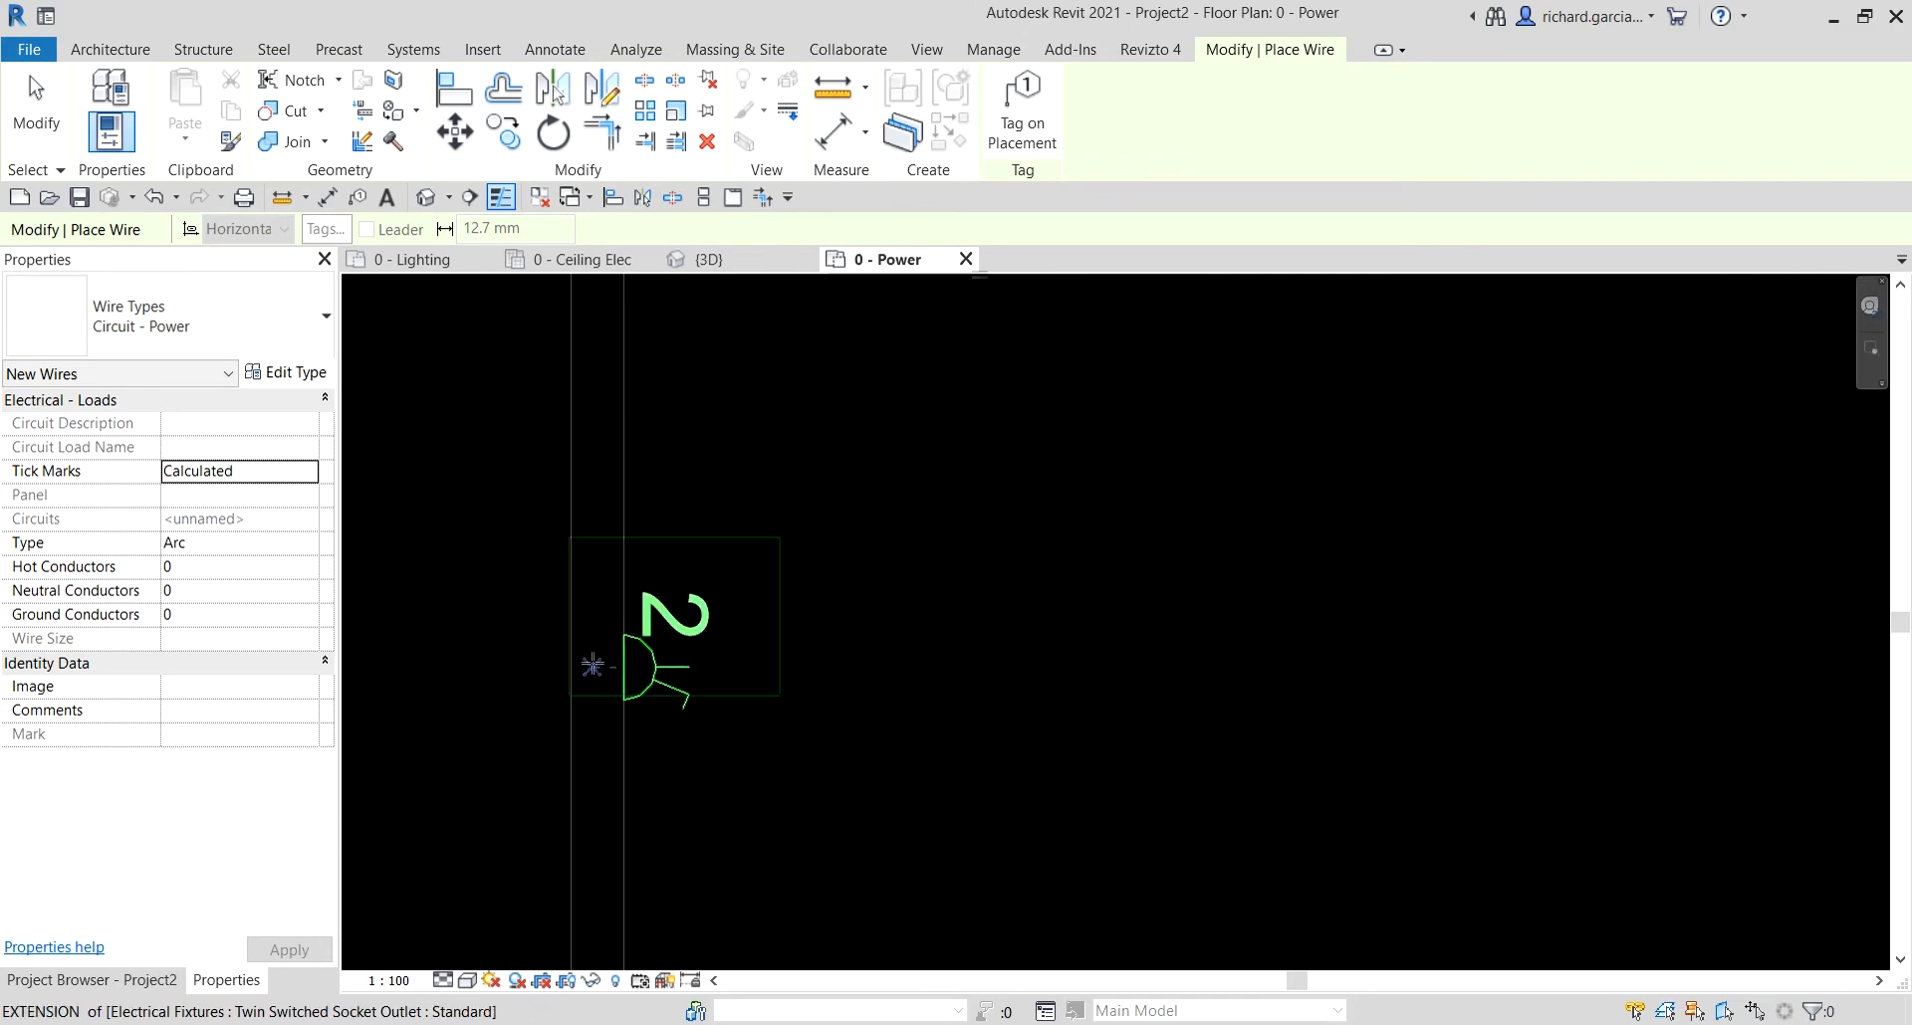
left_click(615, 665)
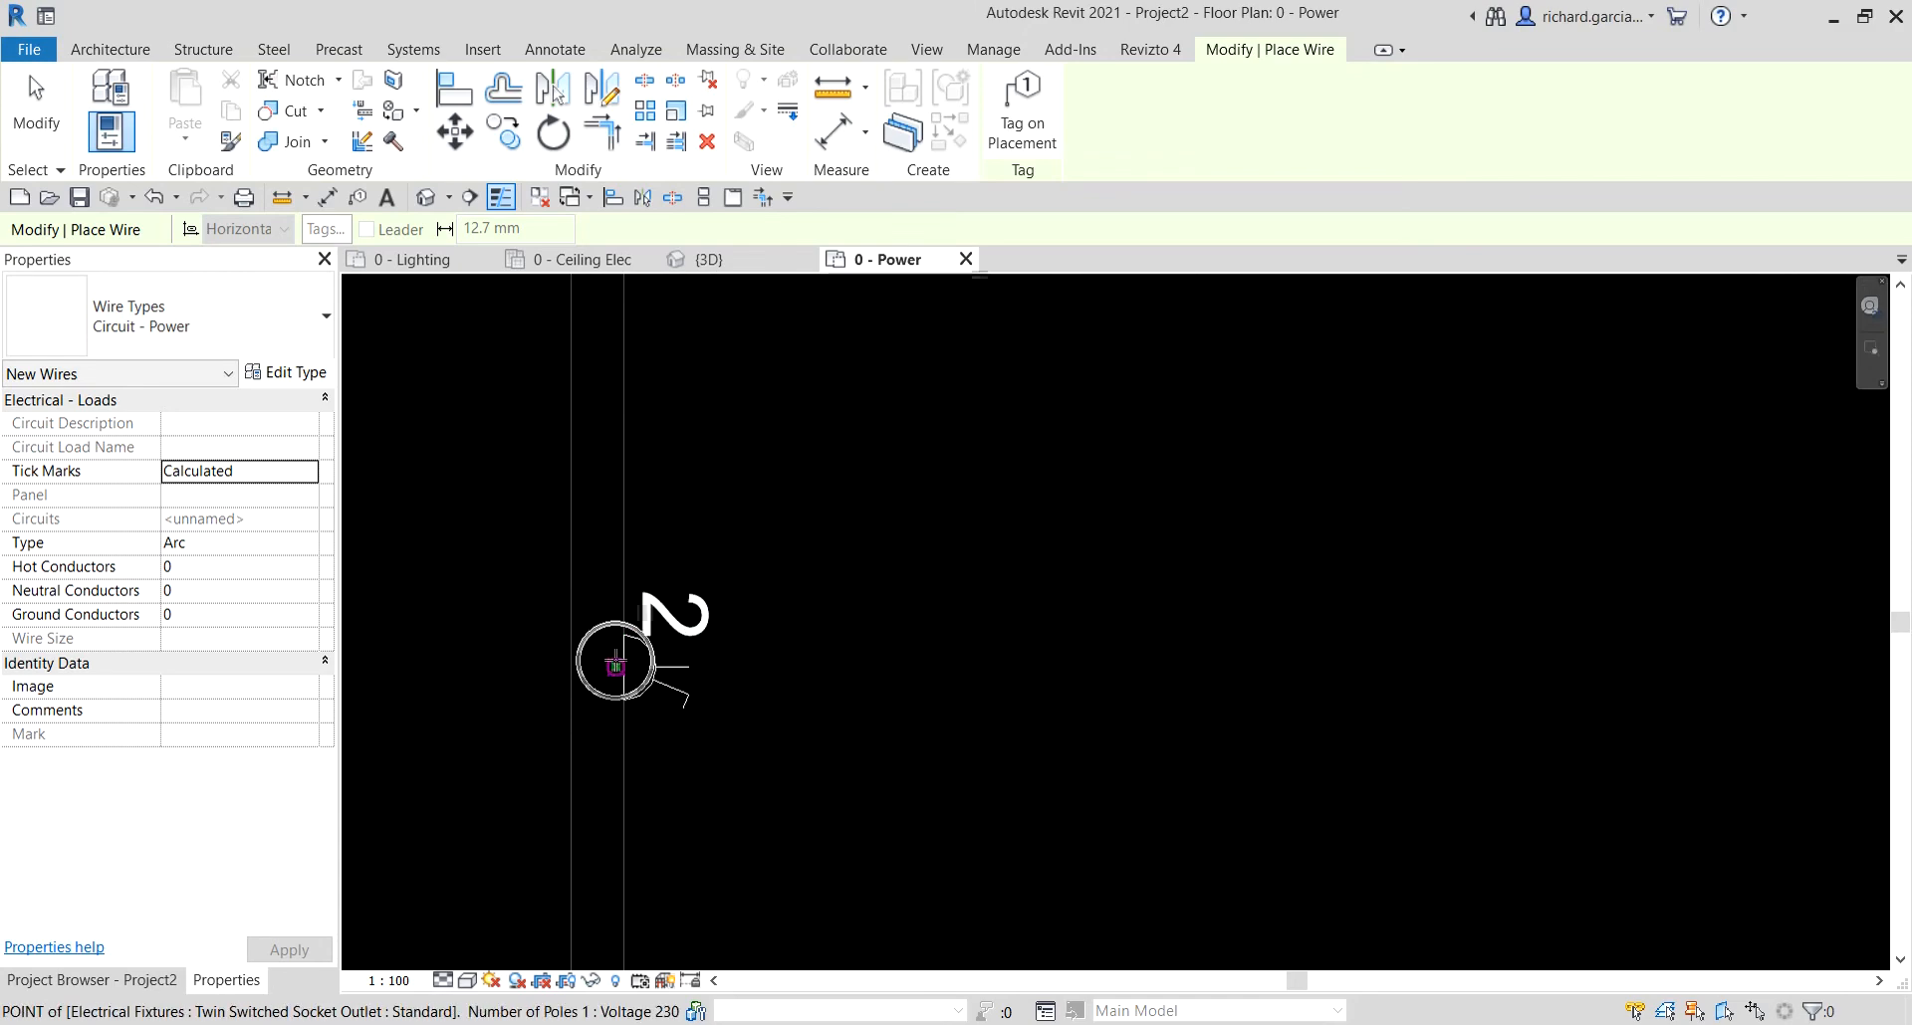
scroll(901, 493, "down", 5)
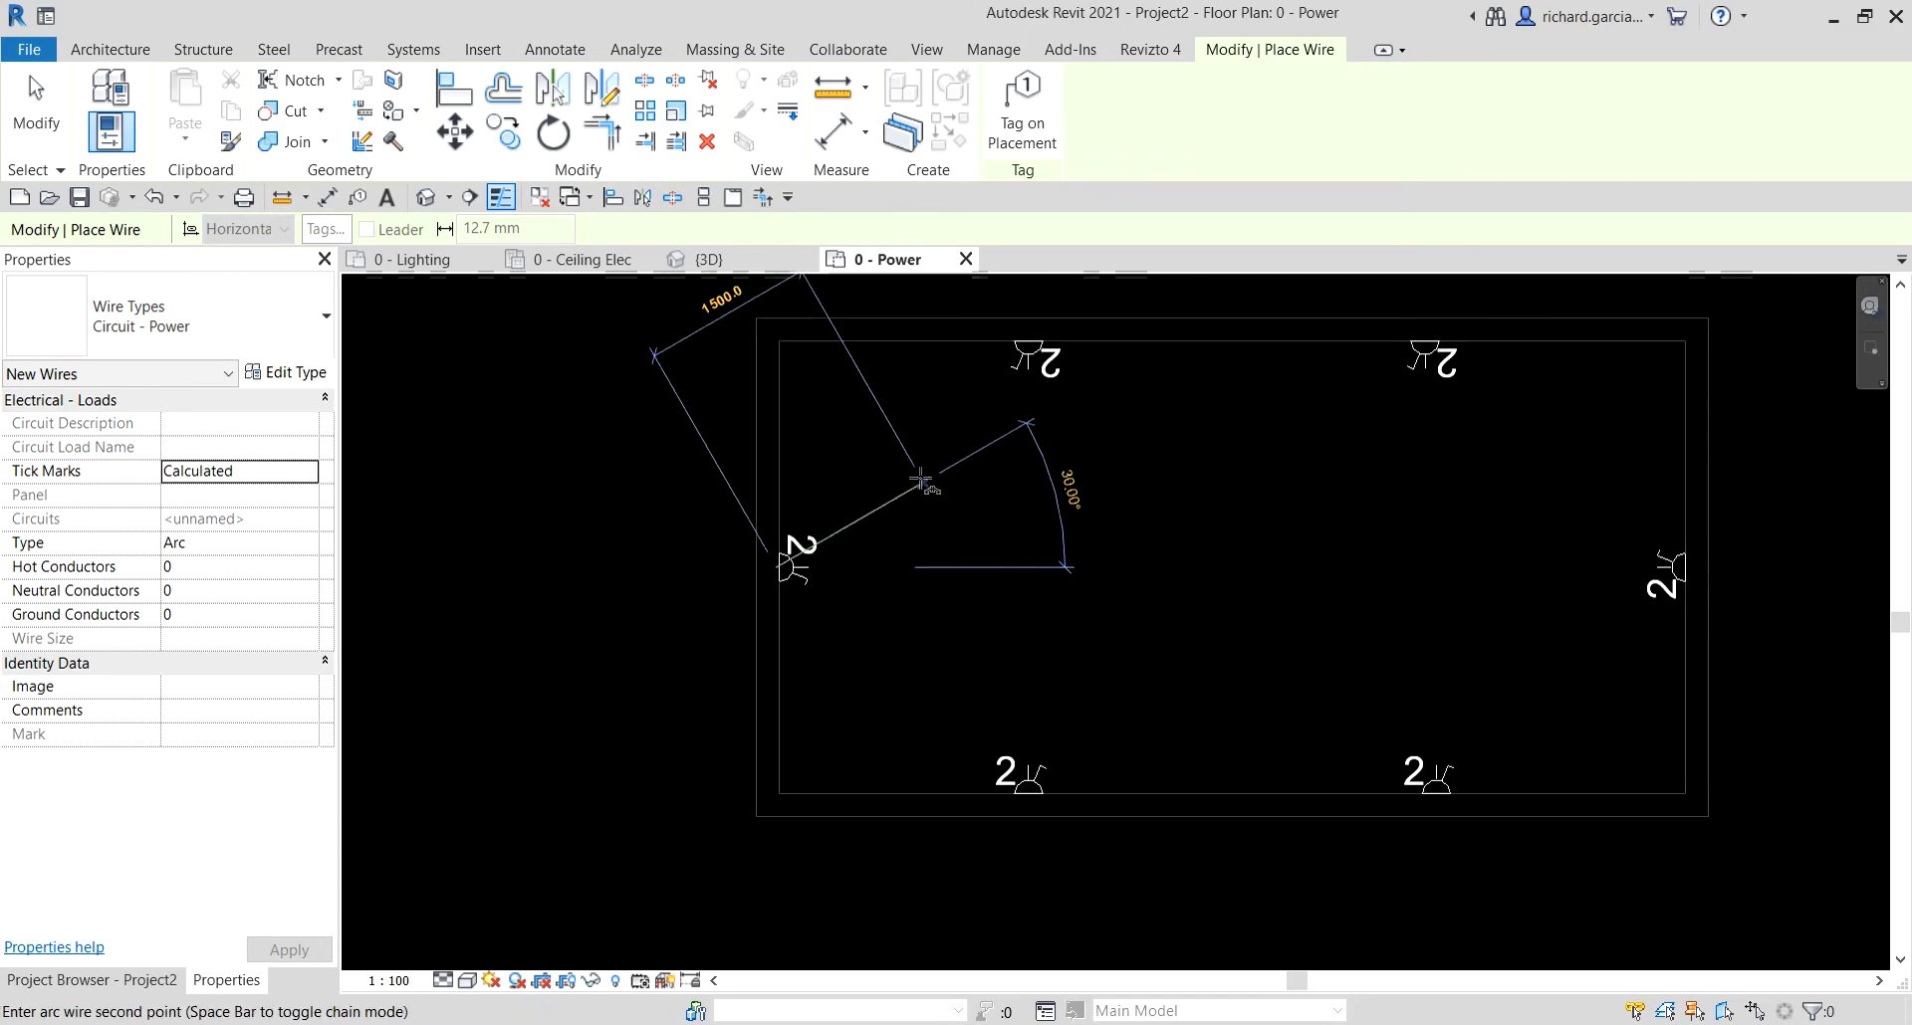
middle_click_drag(925, 484, 880, 535)
scroll(883, 525, "up", 3)
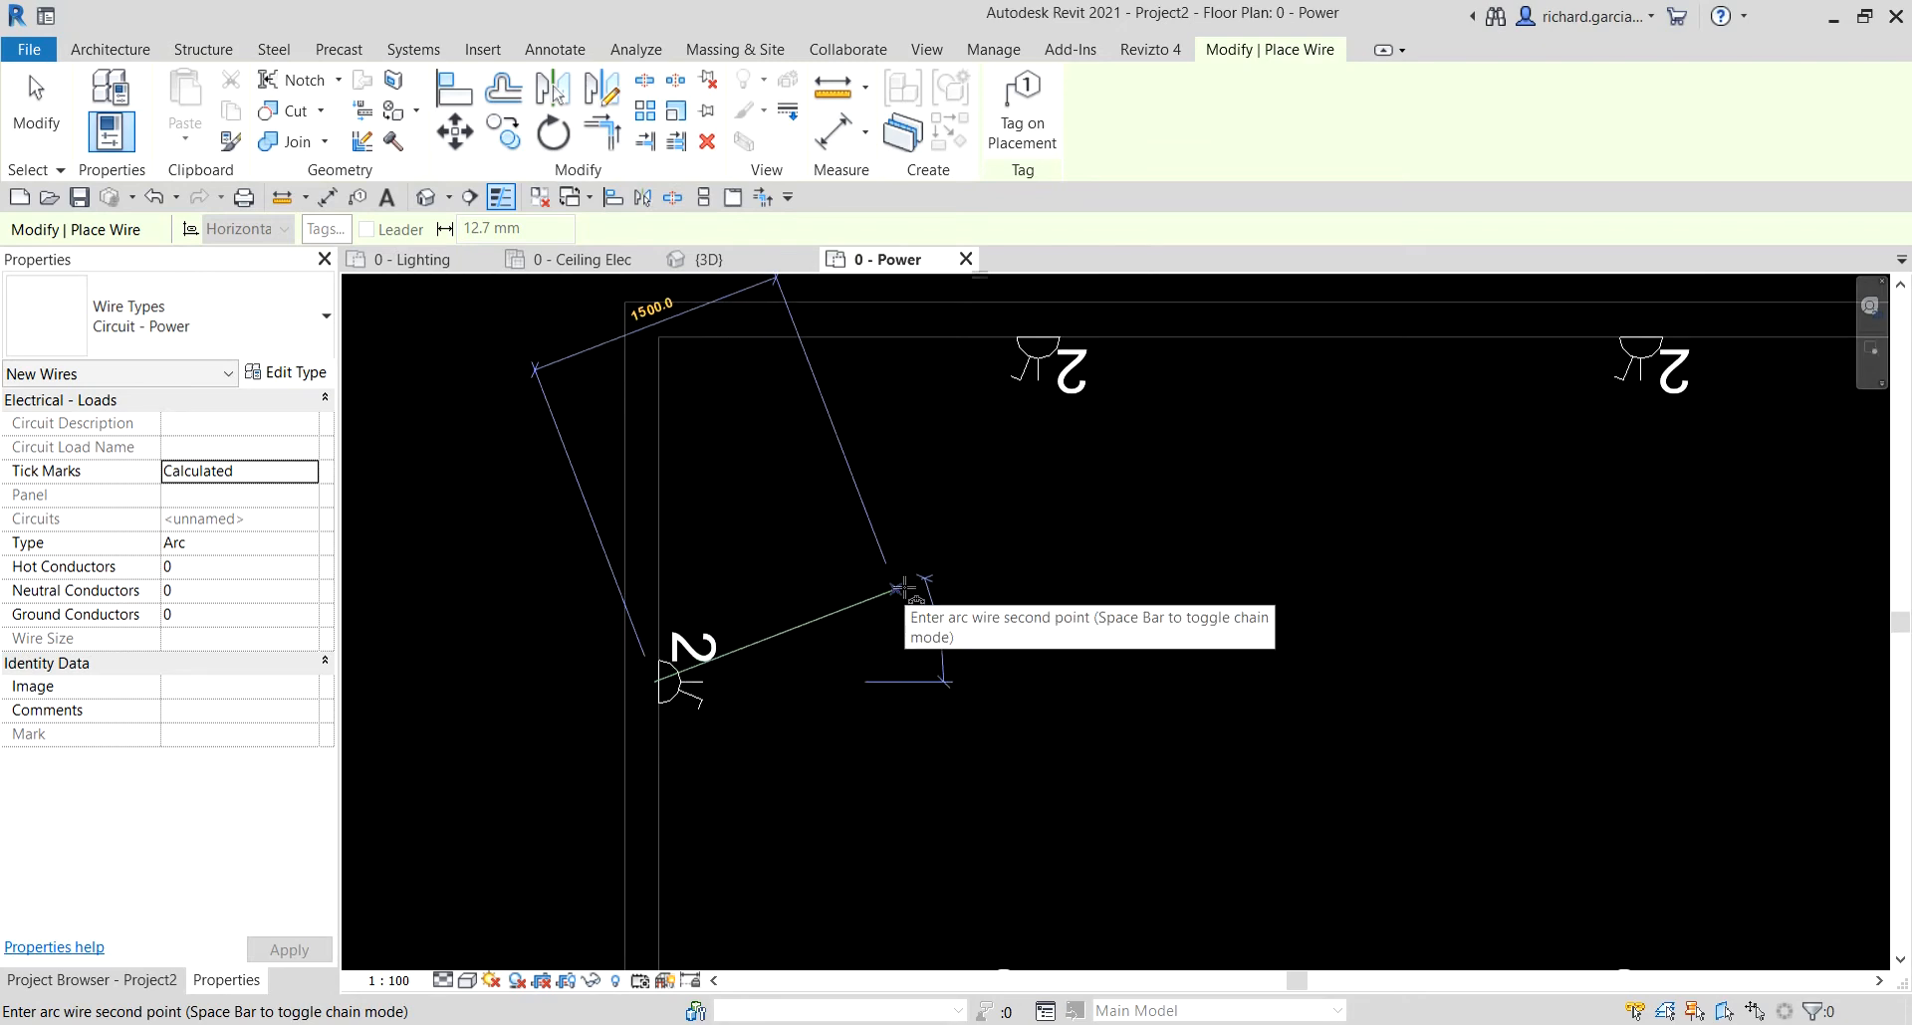
left_click(899, 590)
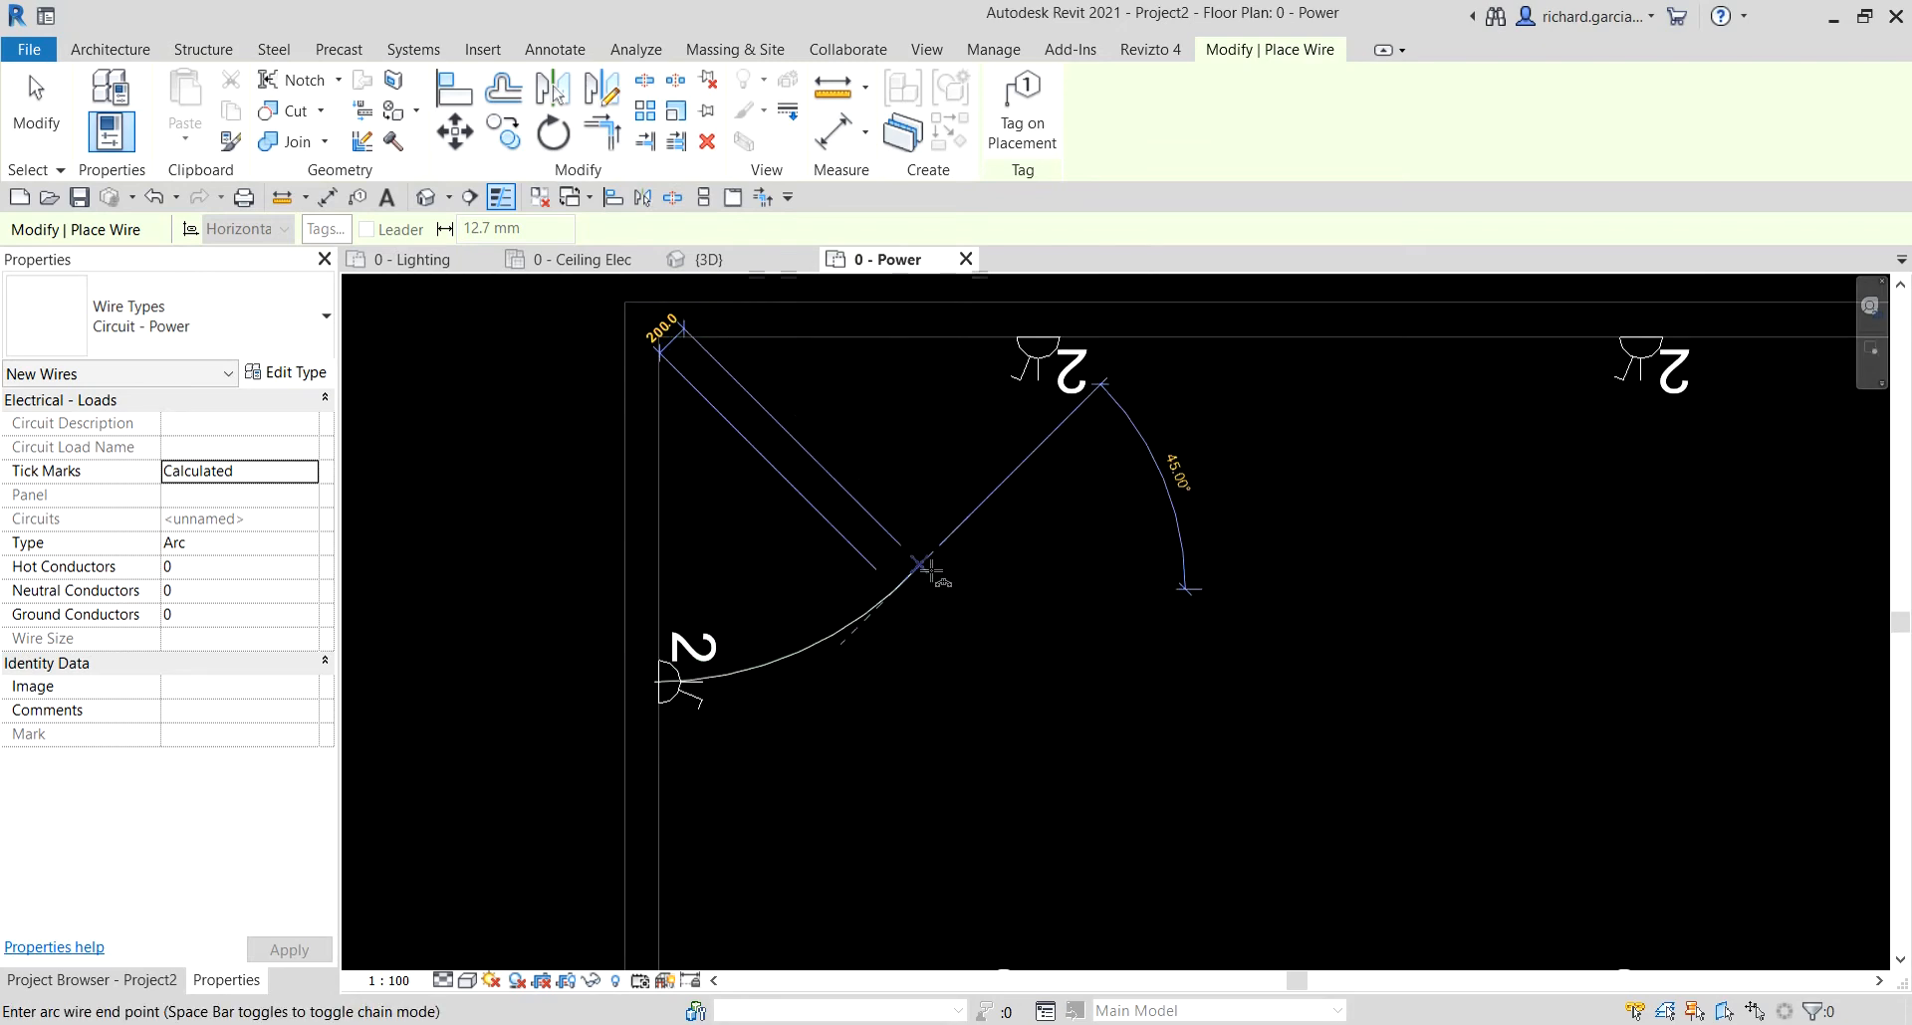
left_click(1050, 345)
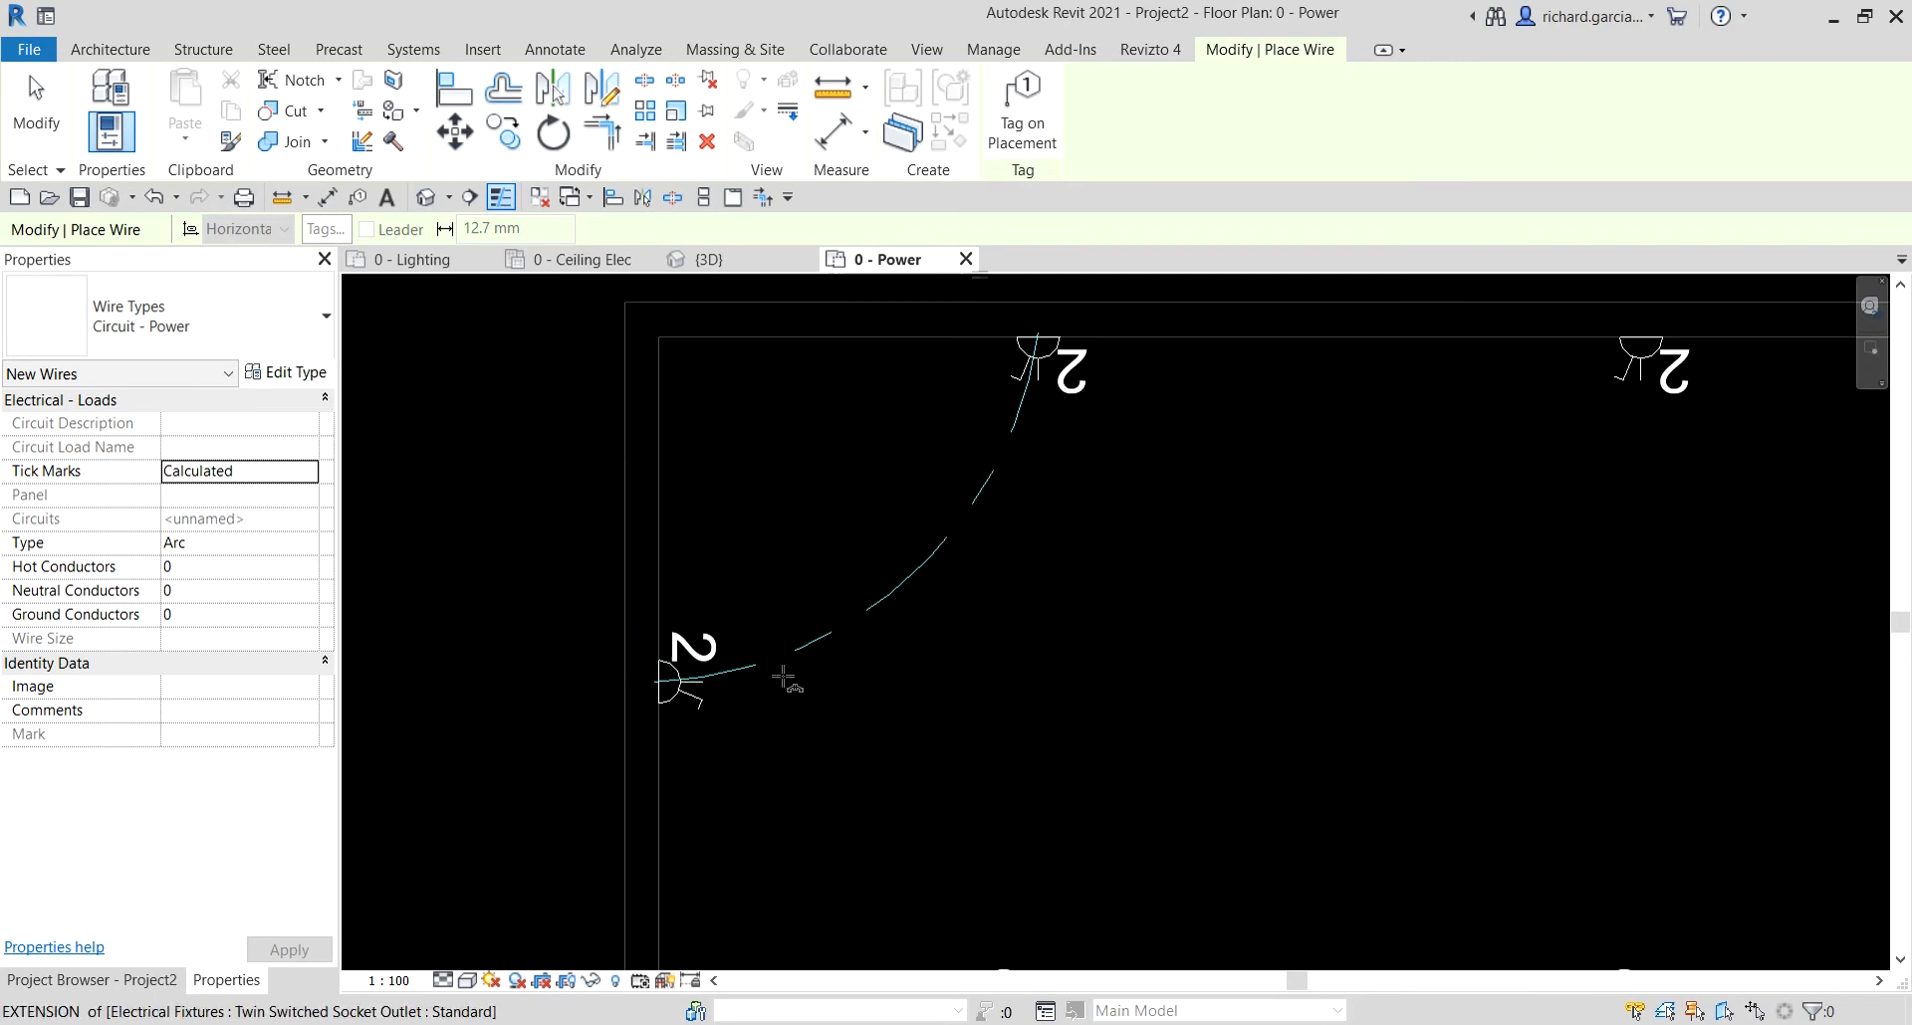
left_click(37, 105)
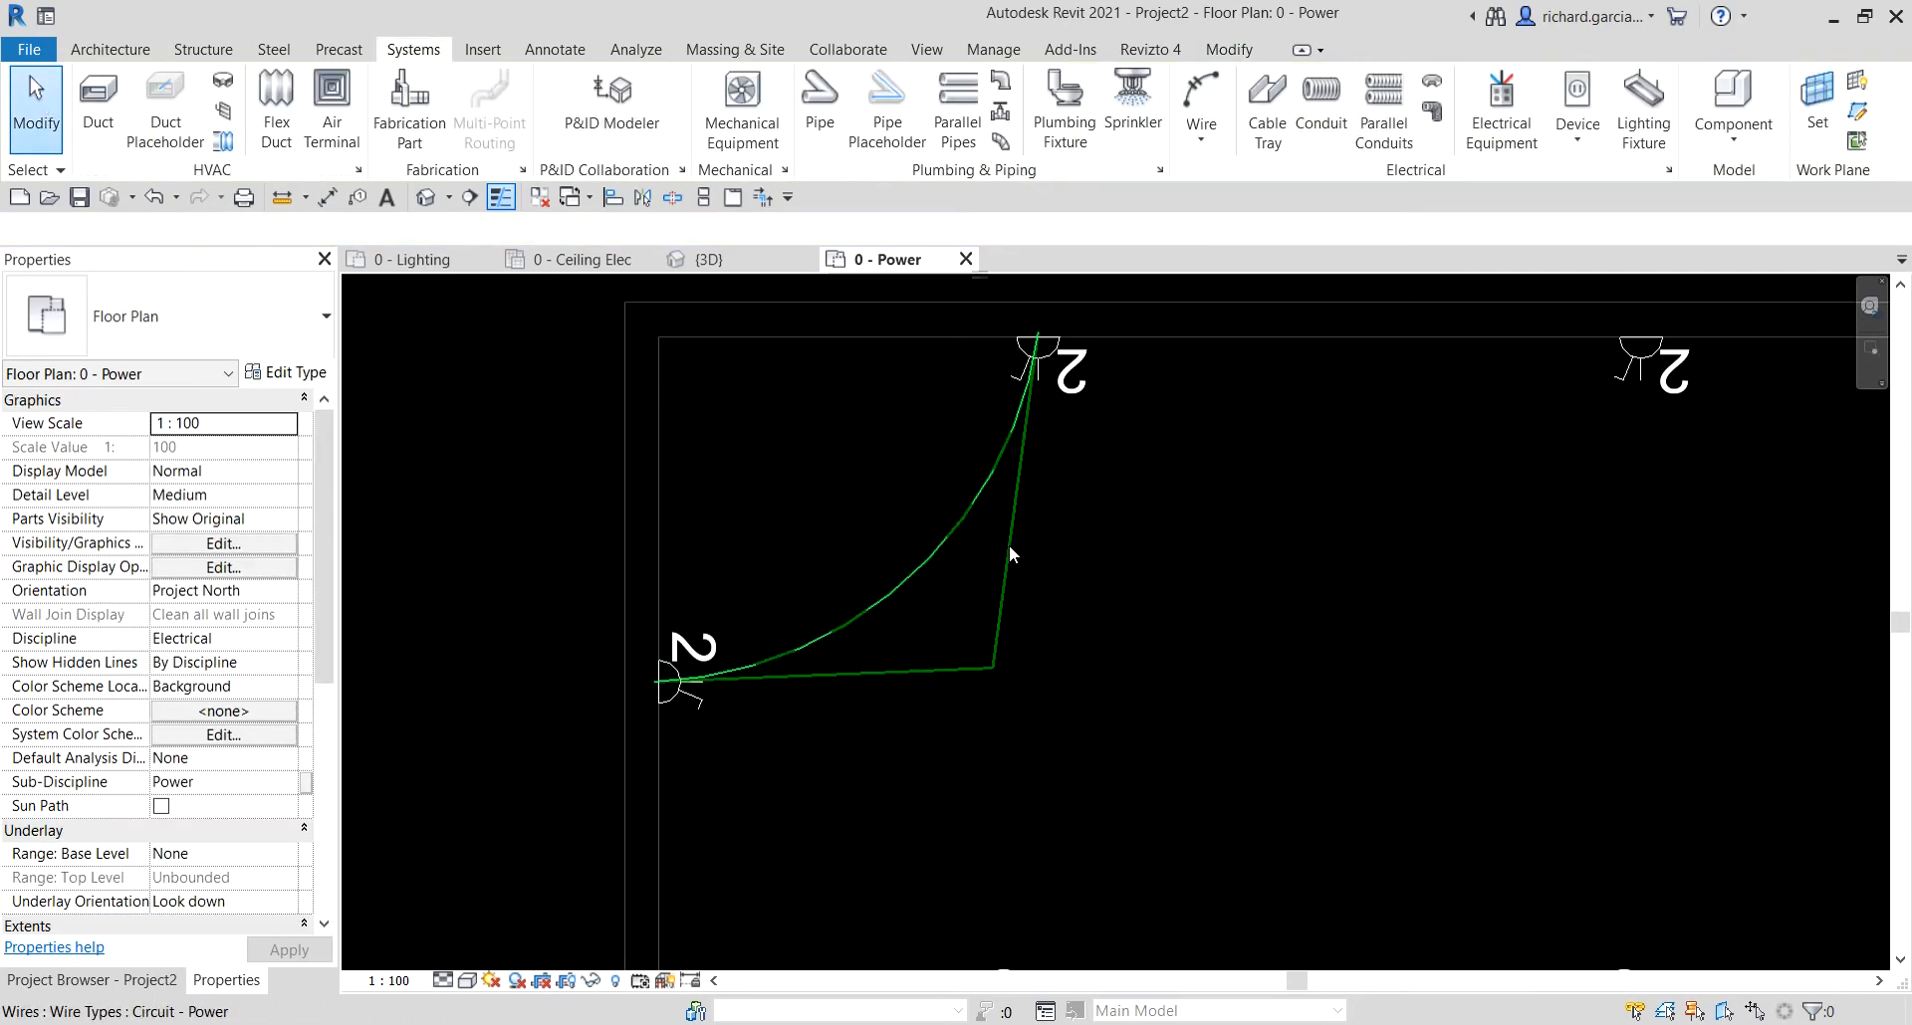
- Change the wire's end offset at the upper wall socket so it ends at the tip of the symbol's slanted leg
scroll(1125, 376, "up", 1)
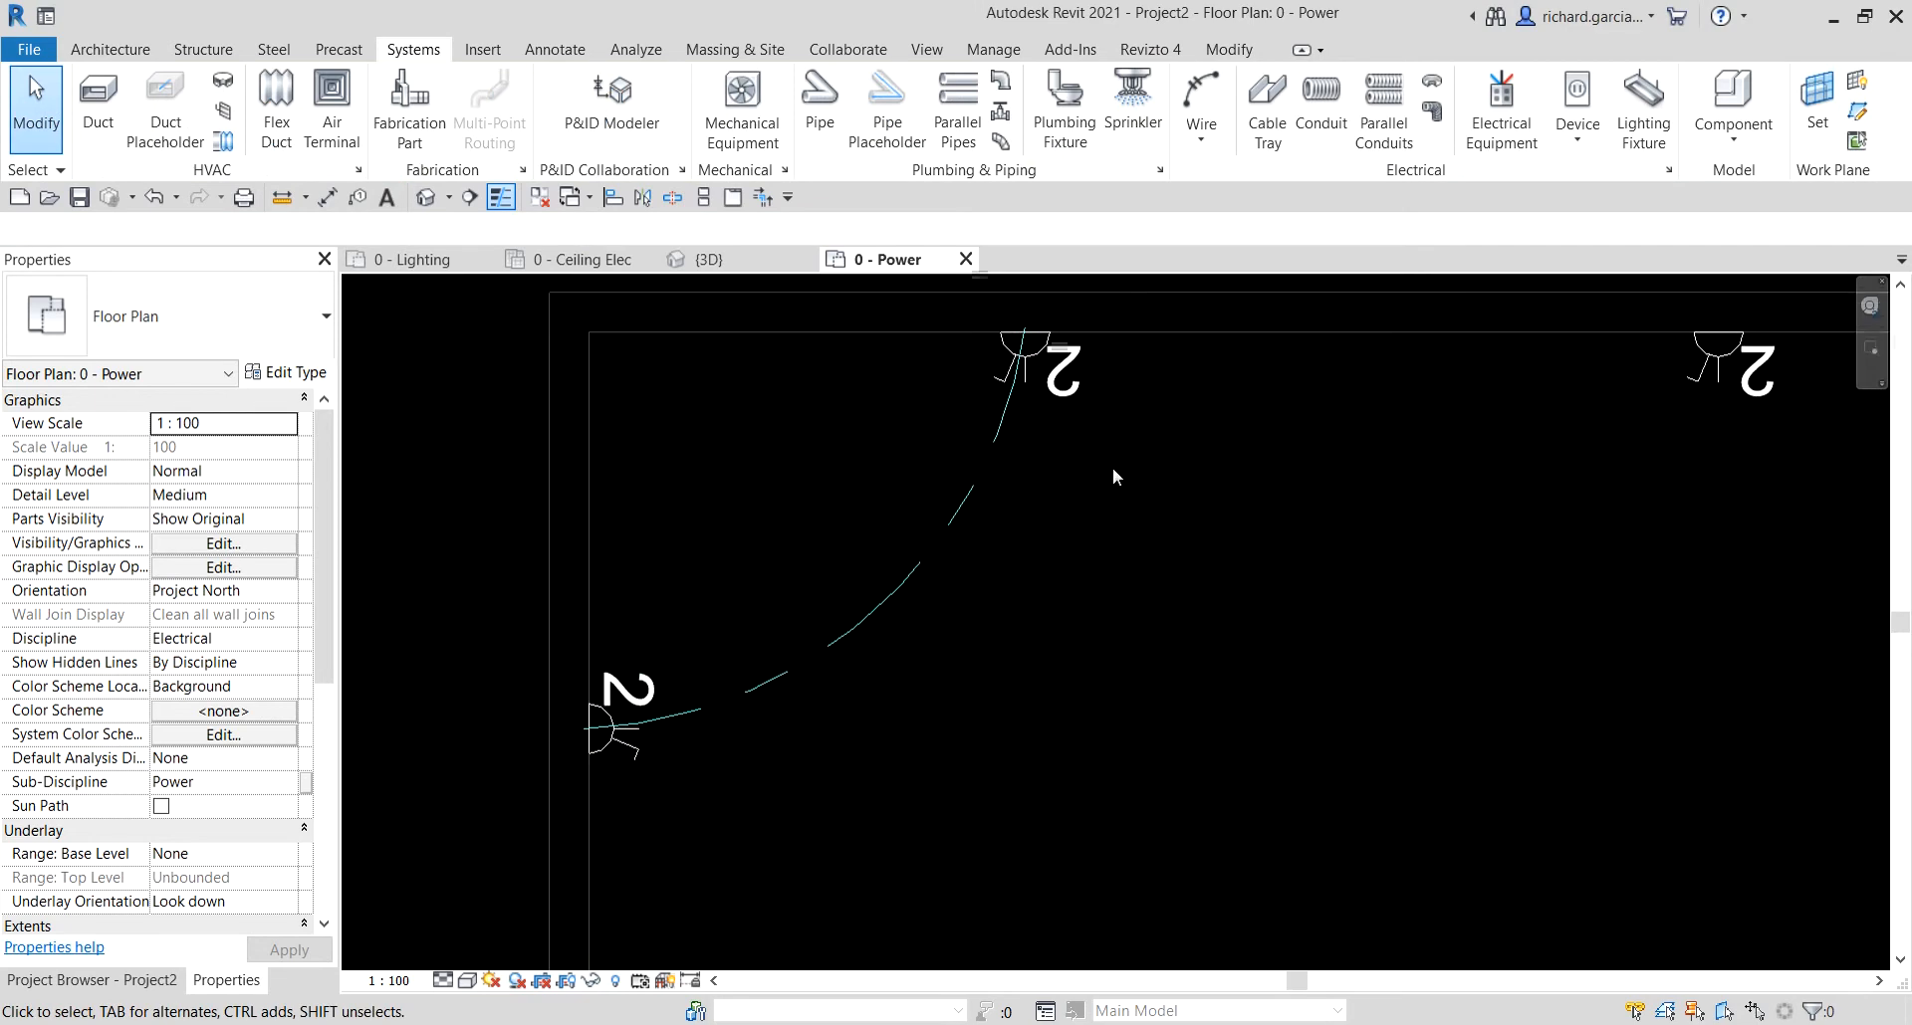
scroll(1098, 602, "up", 1)
middle_click_drag(1098, 601, 1234, 615)
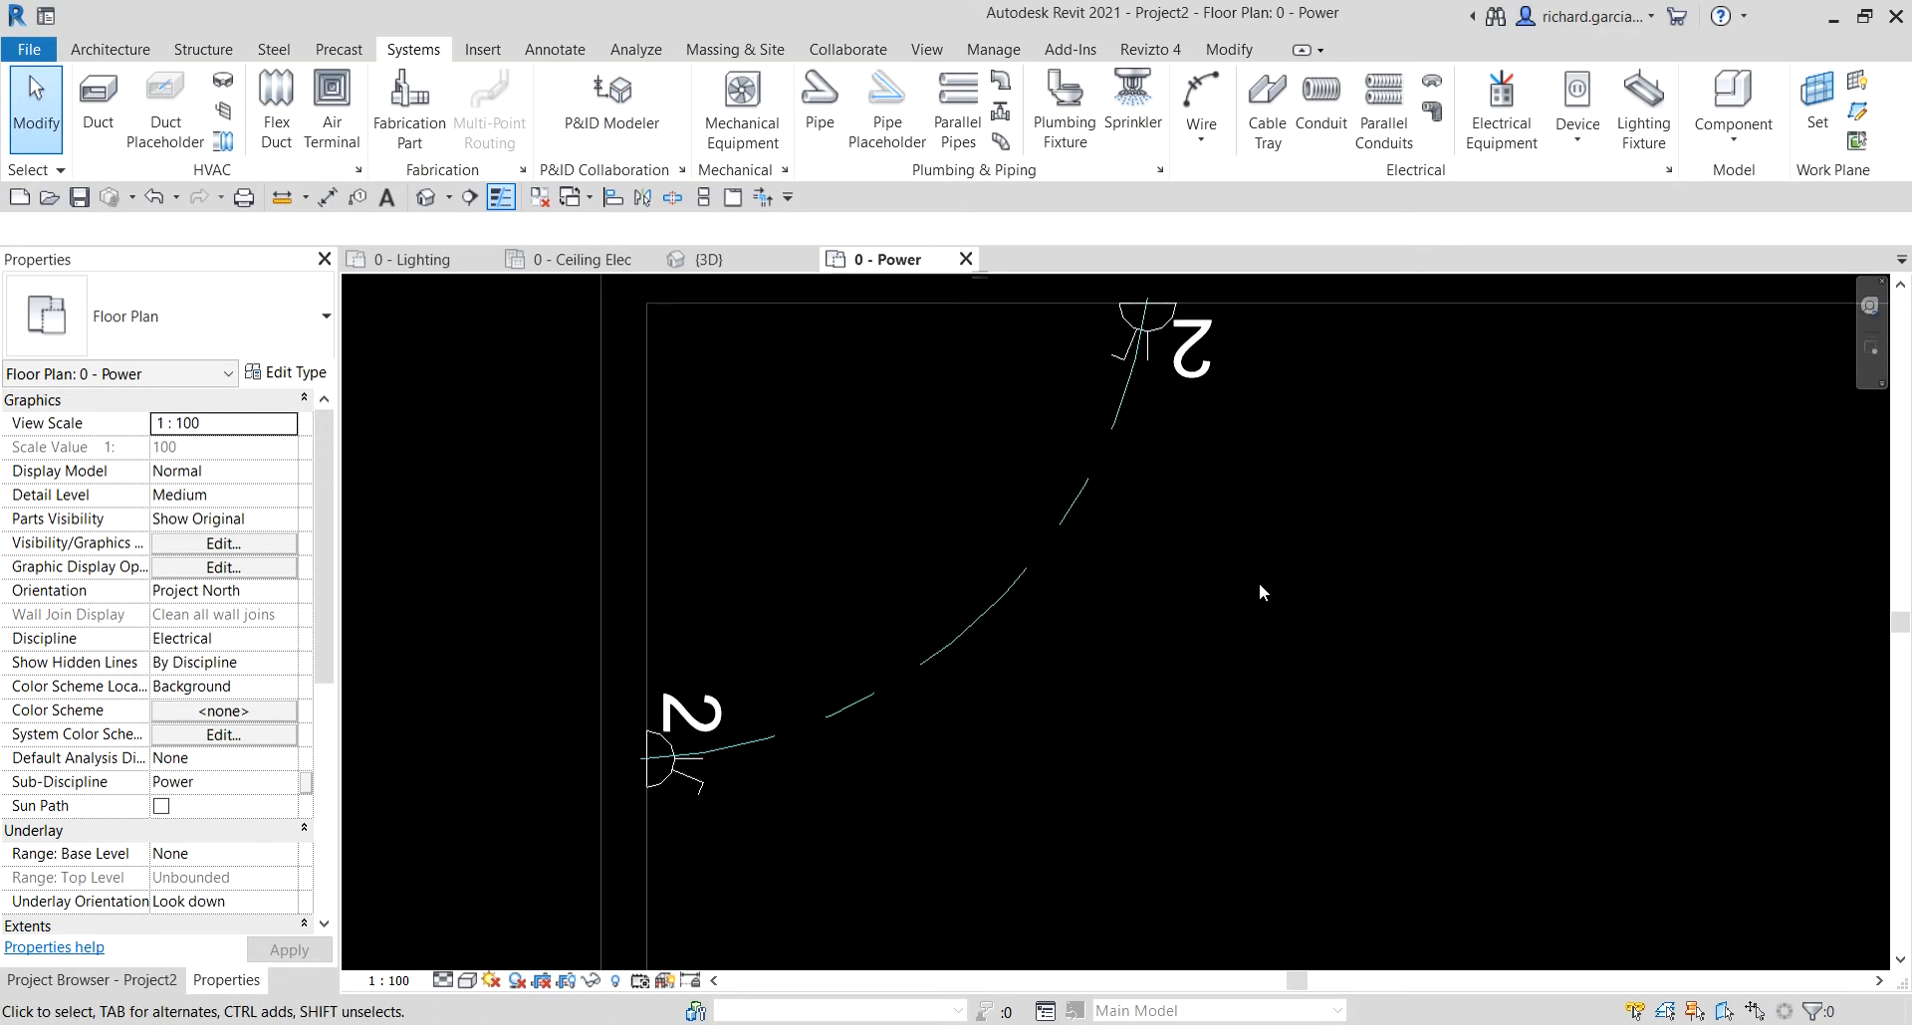
middle_click_drag(1244, 500, 1175, 657)
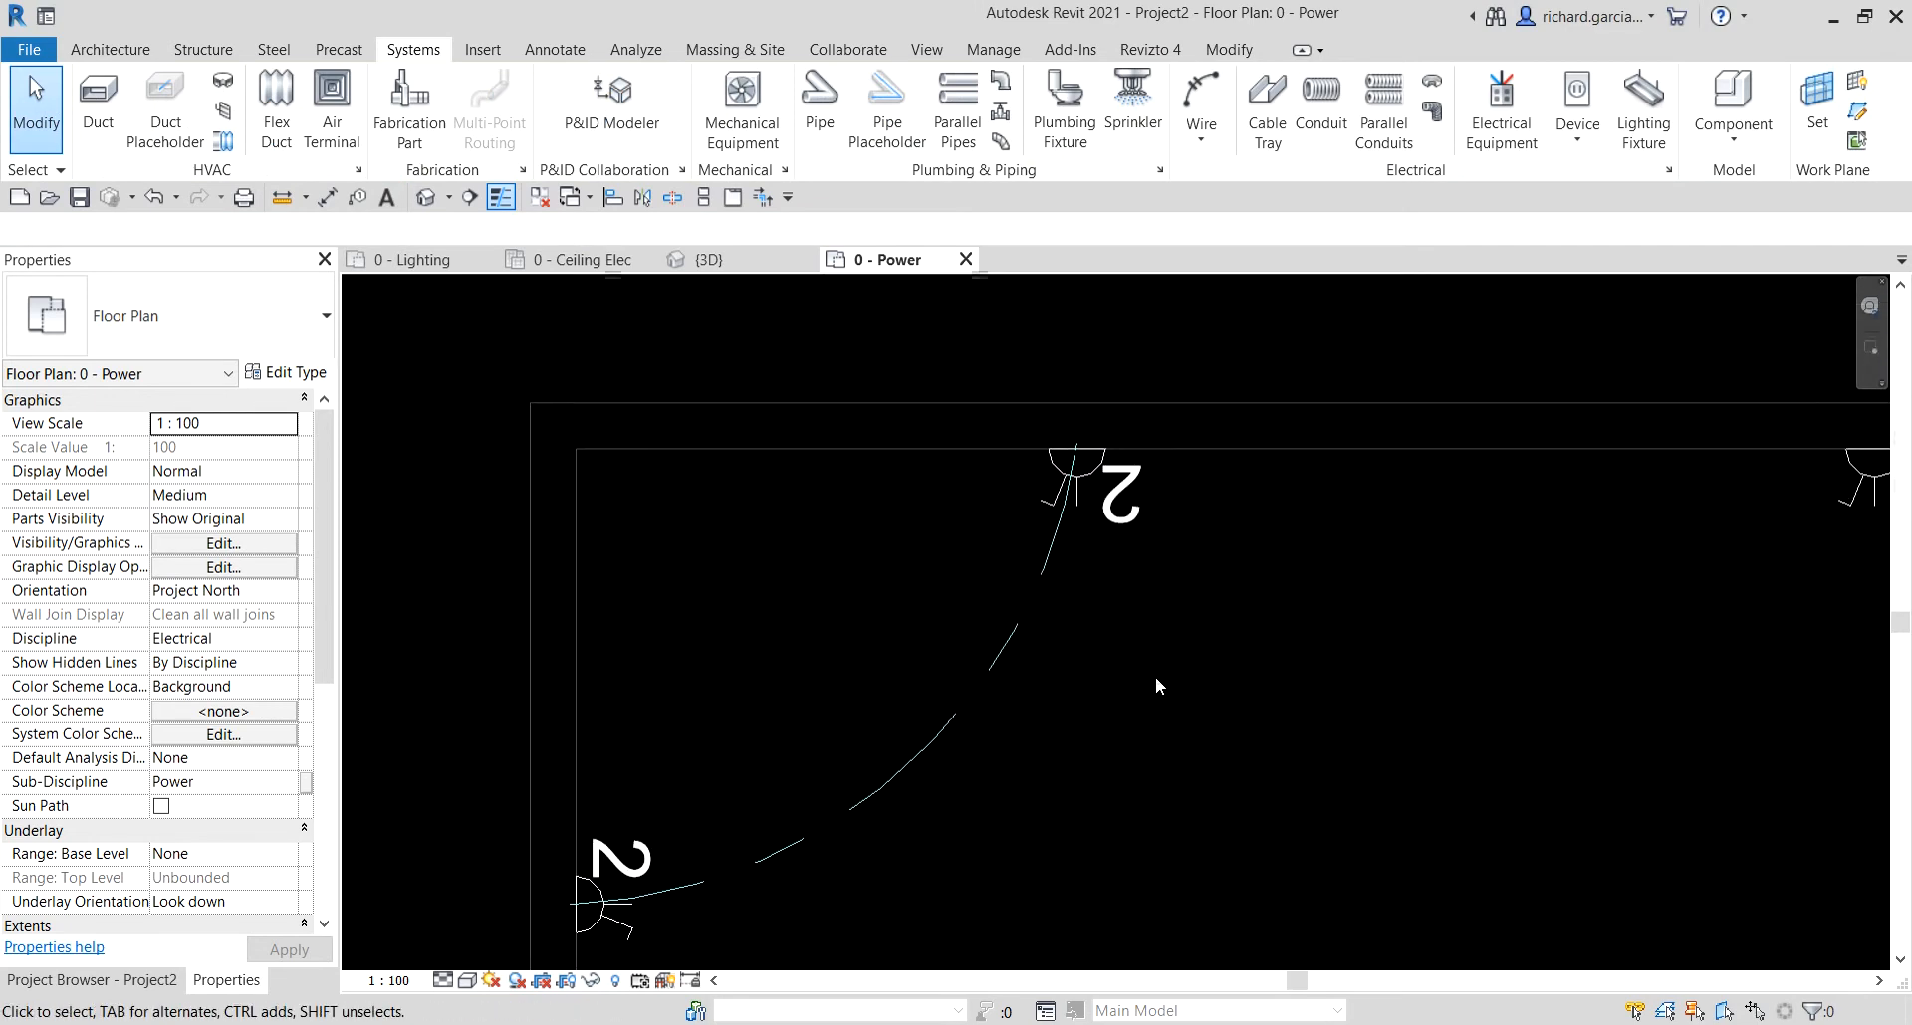
left_click(997, 667)
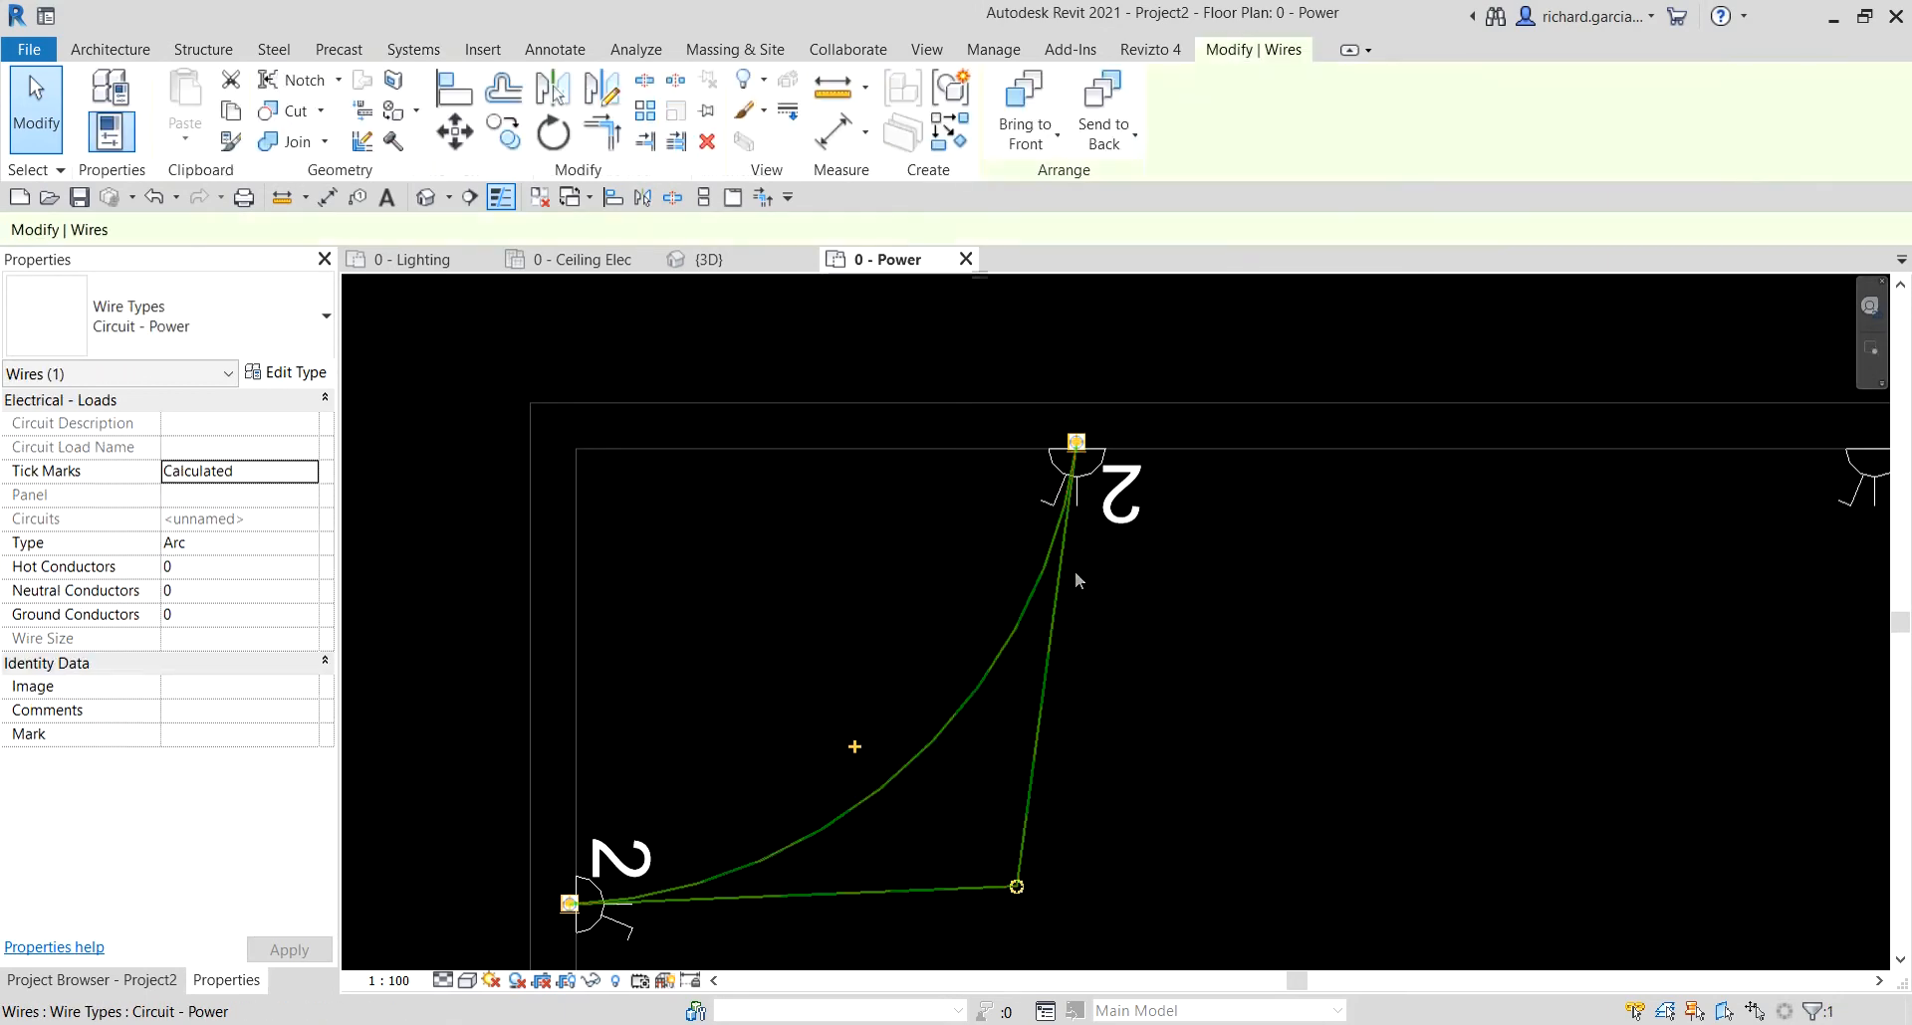
scroll(1117, 448, "up", 3)
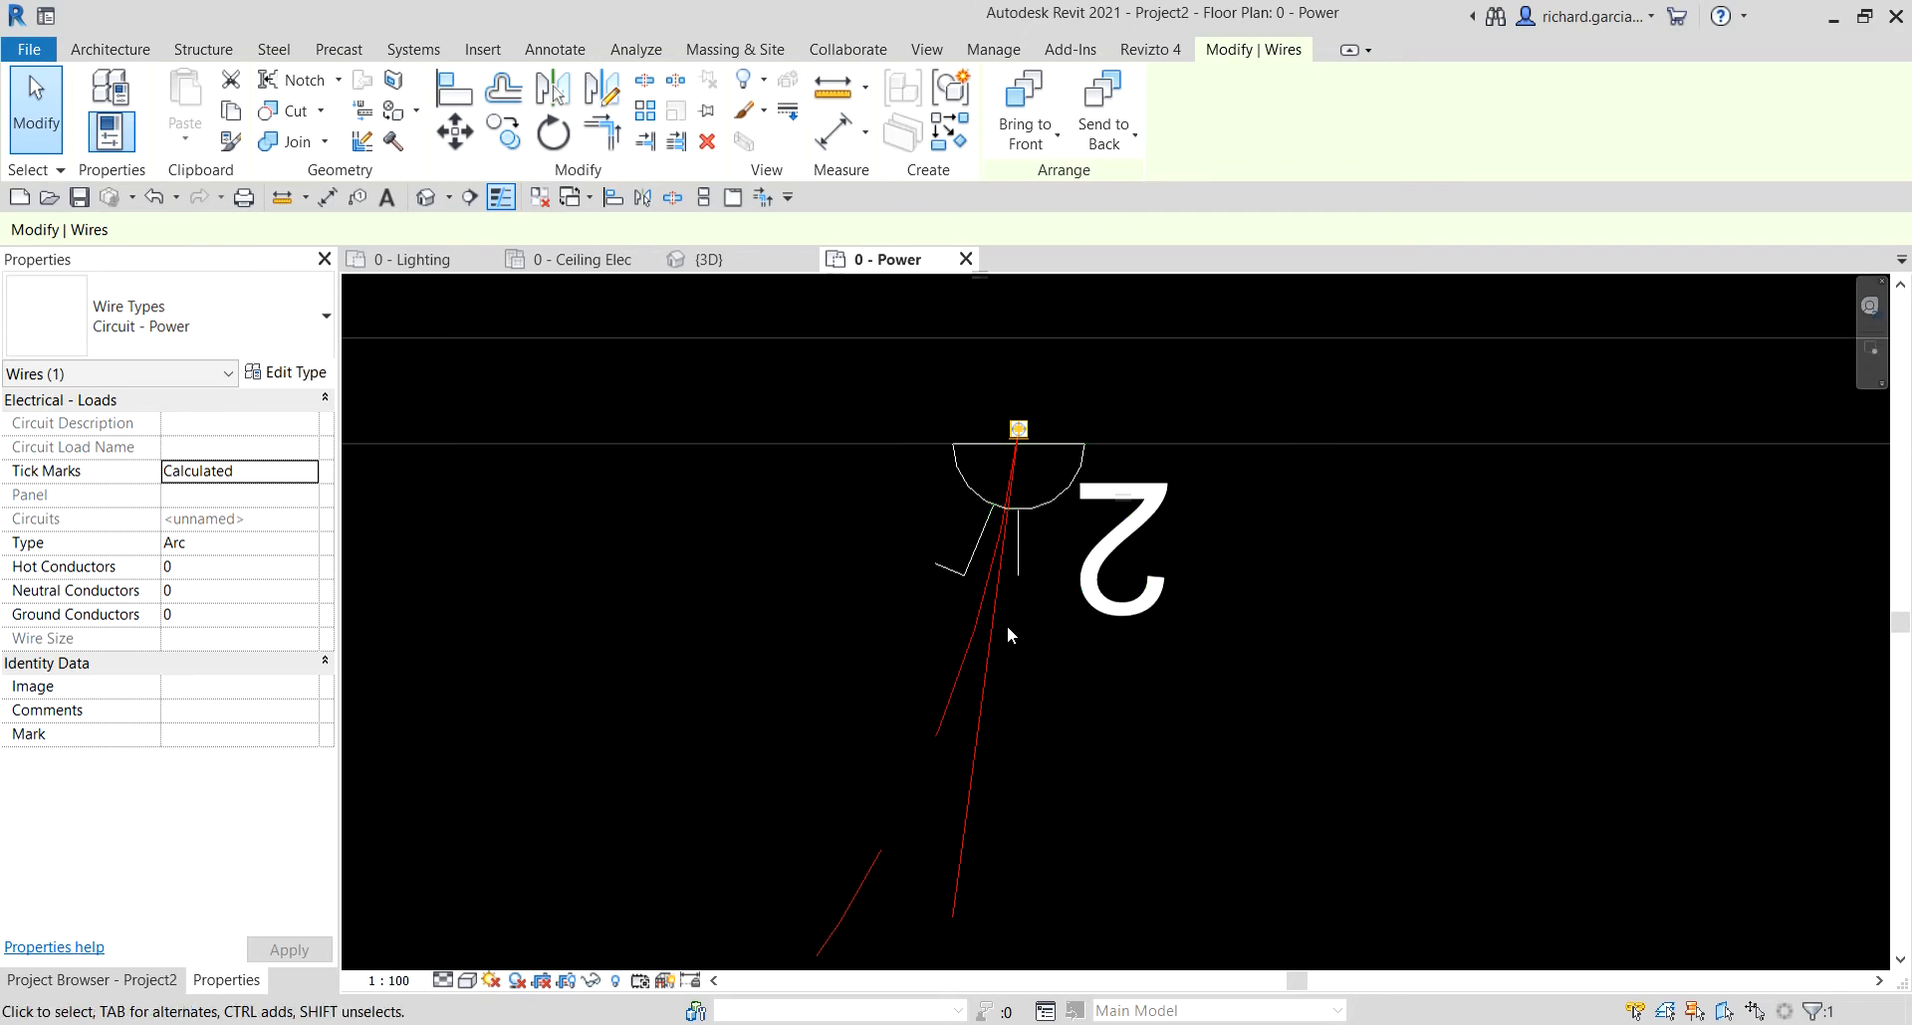
middle_click_drag(1012, 651, 1207, 469)
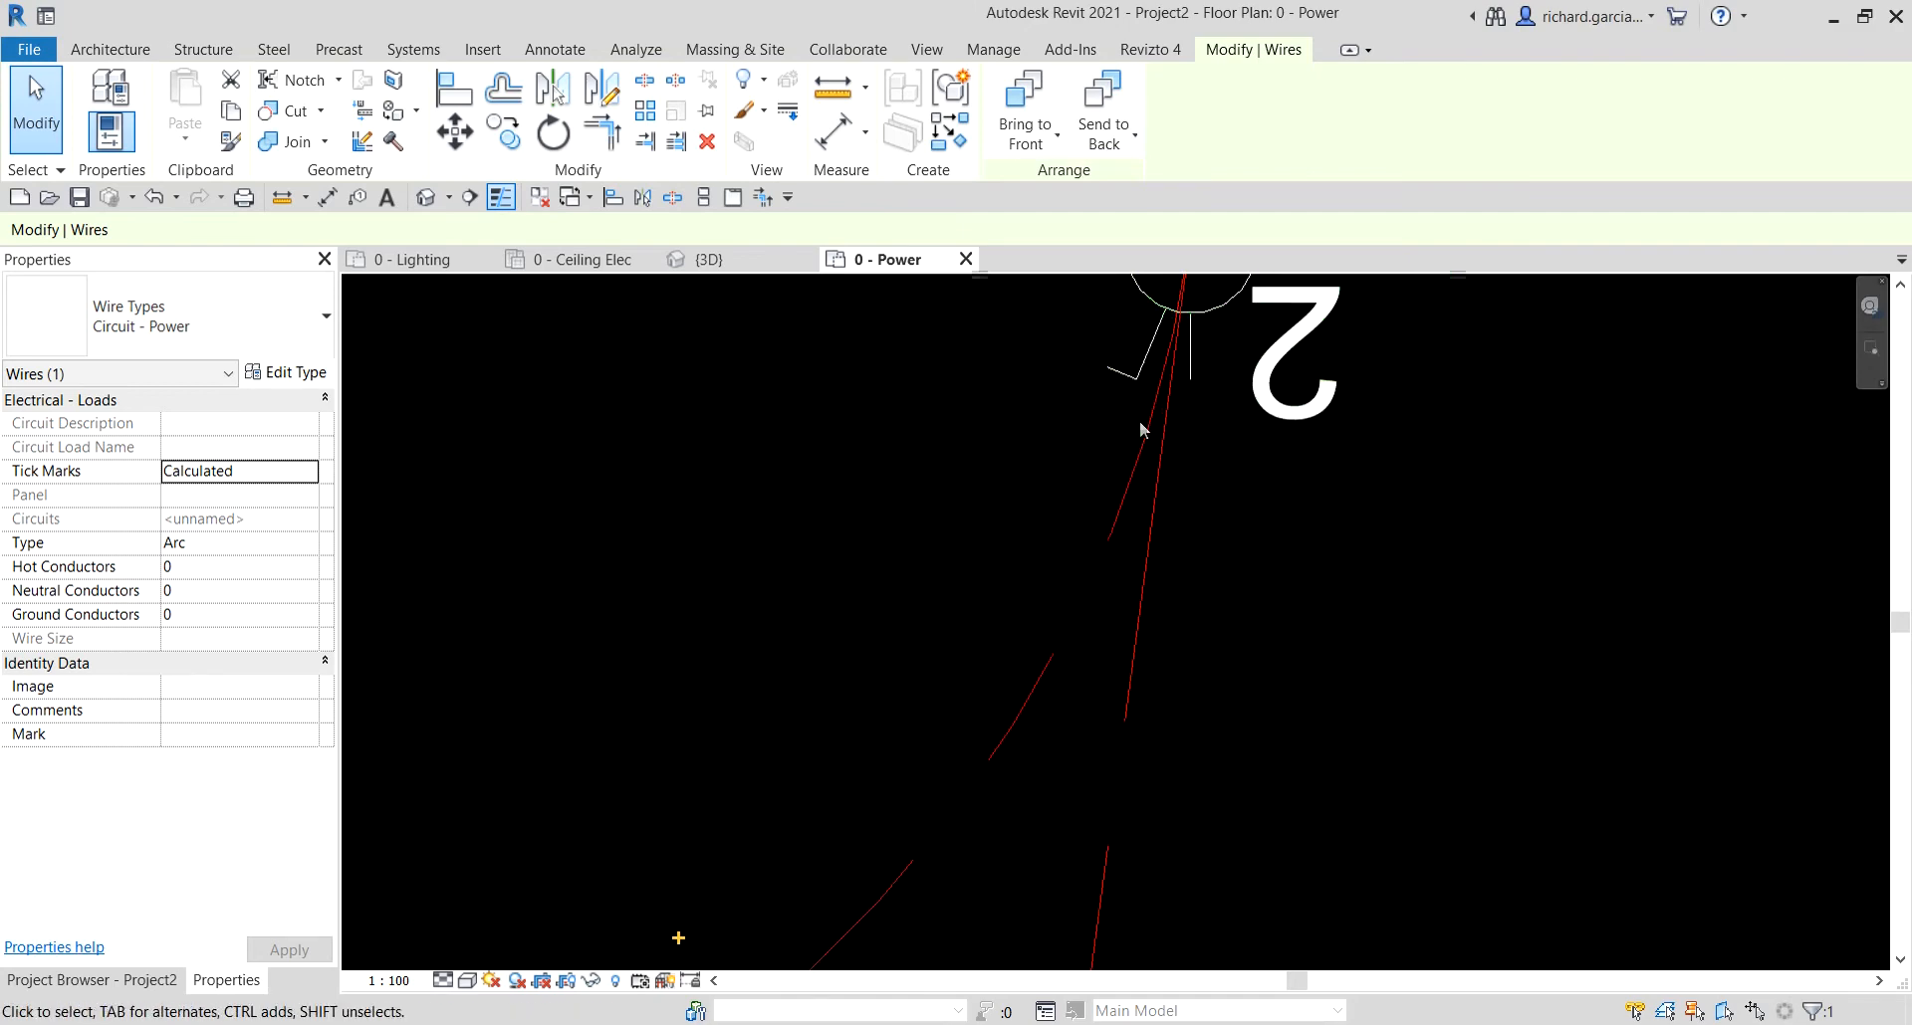
scroll(1139, 420, "down", 2)
middle_click_drag(1246, 510, 1185, 587)
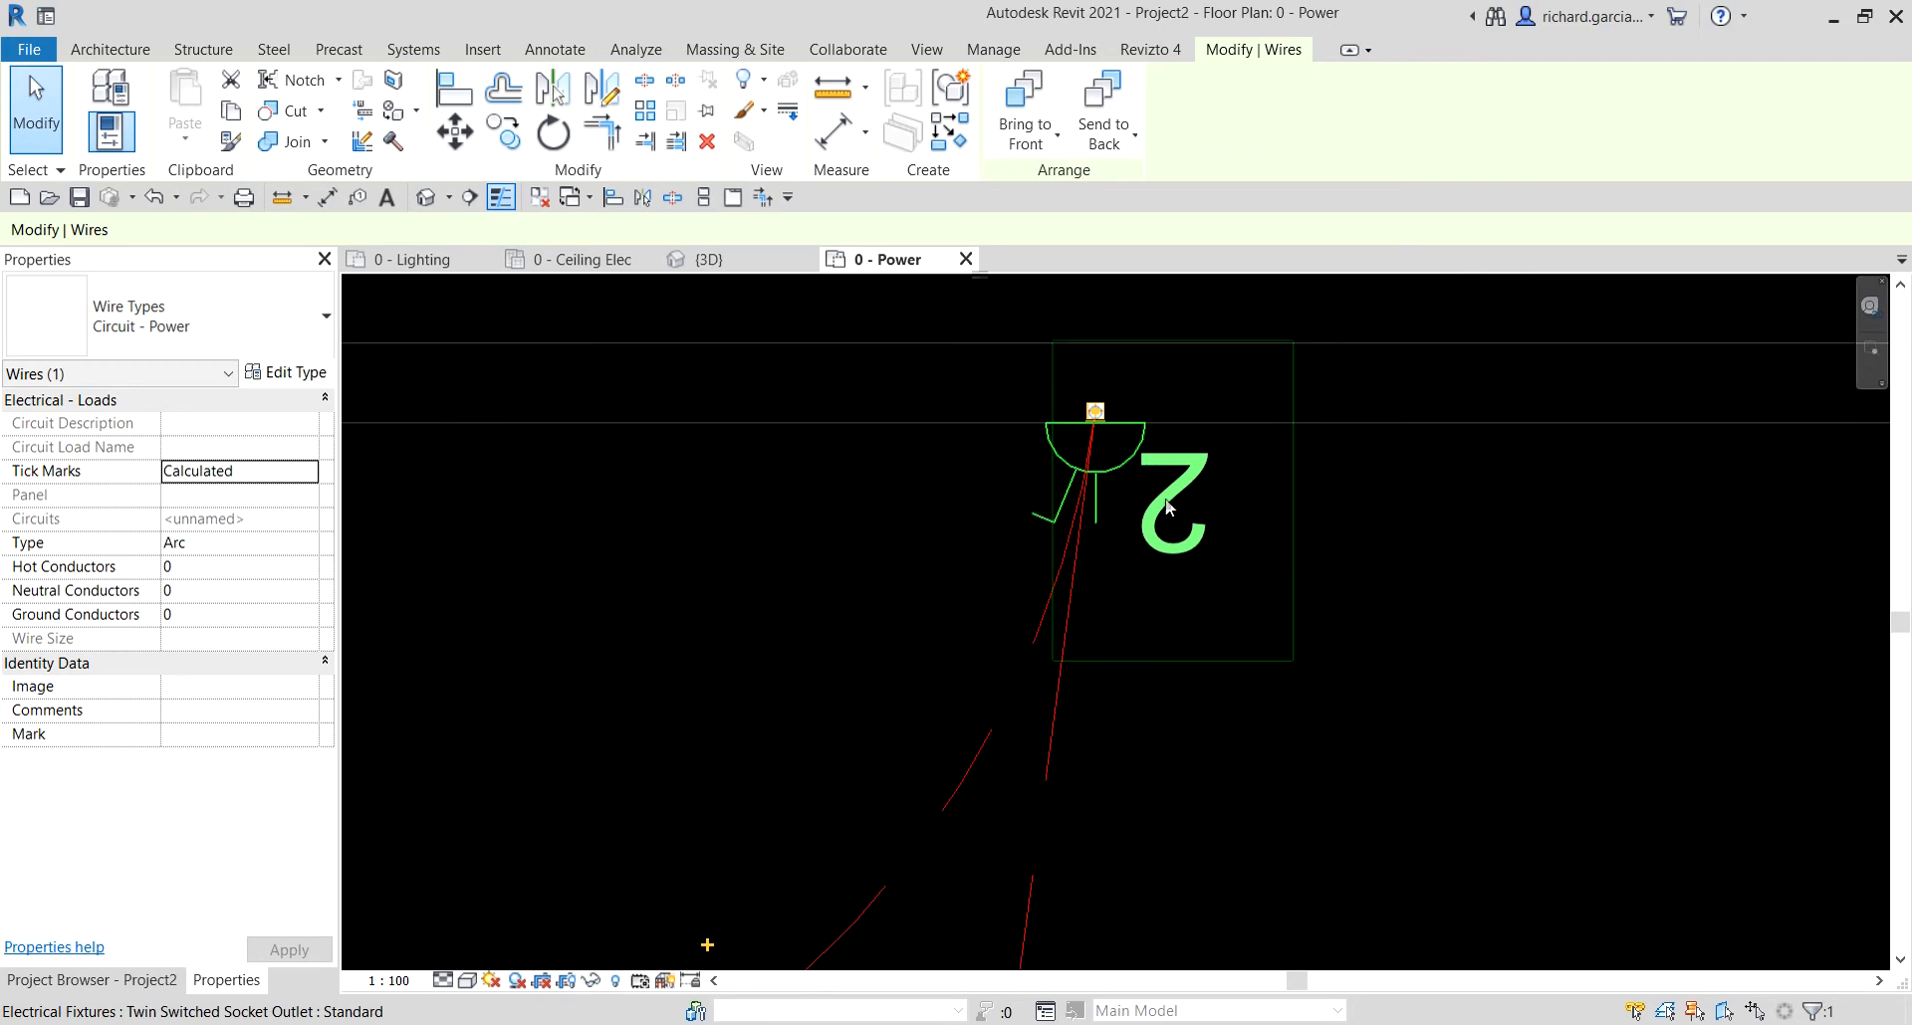
scroll(1162, 352, "up", 2)
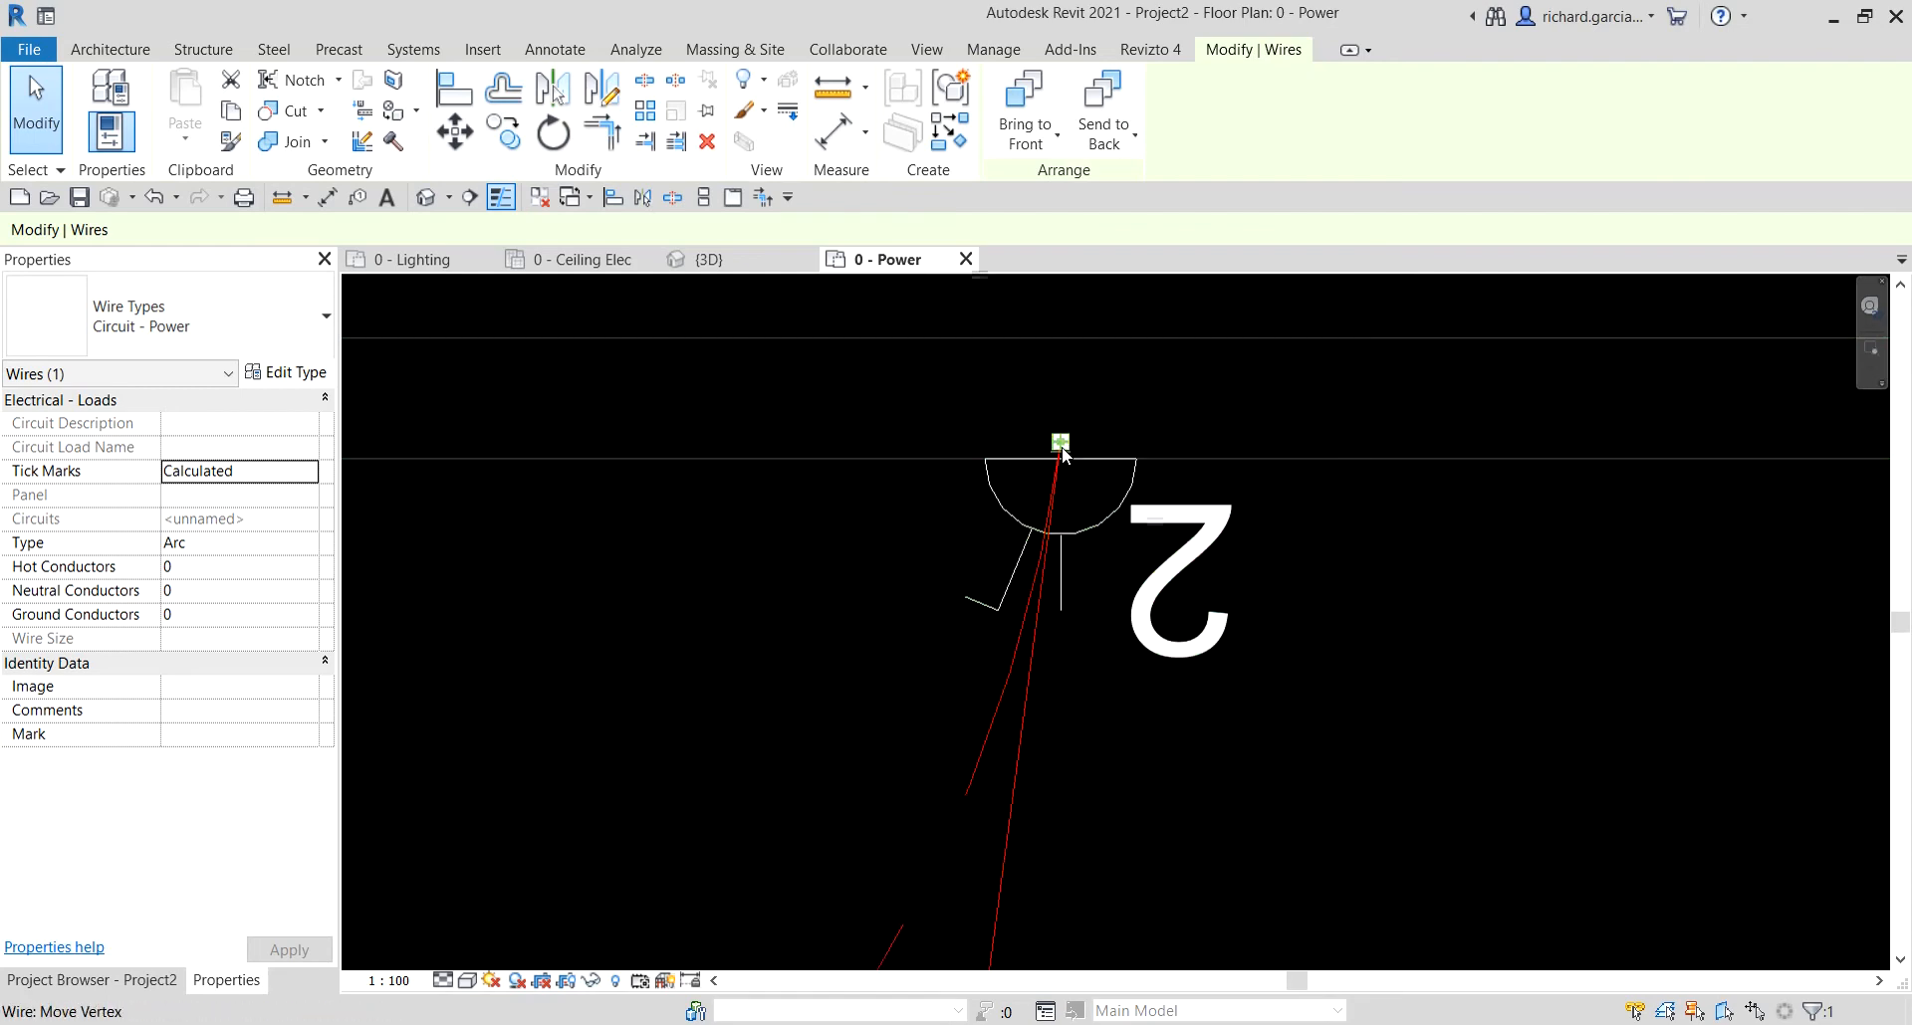
key("Tab")
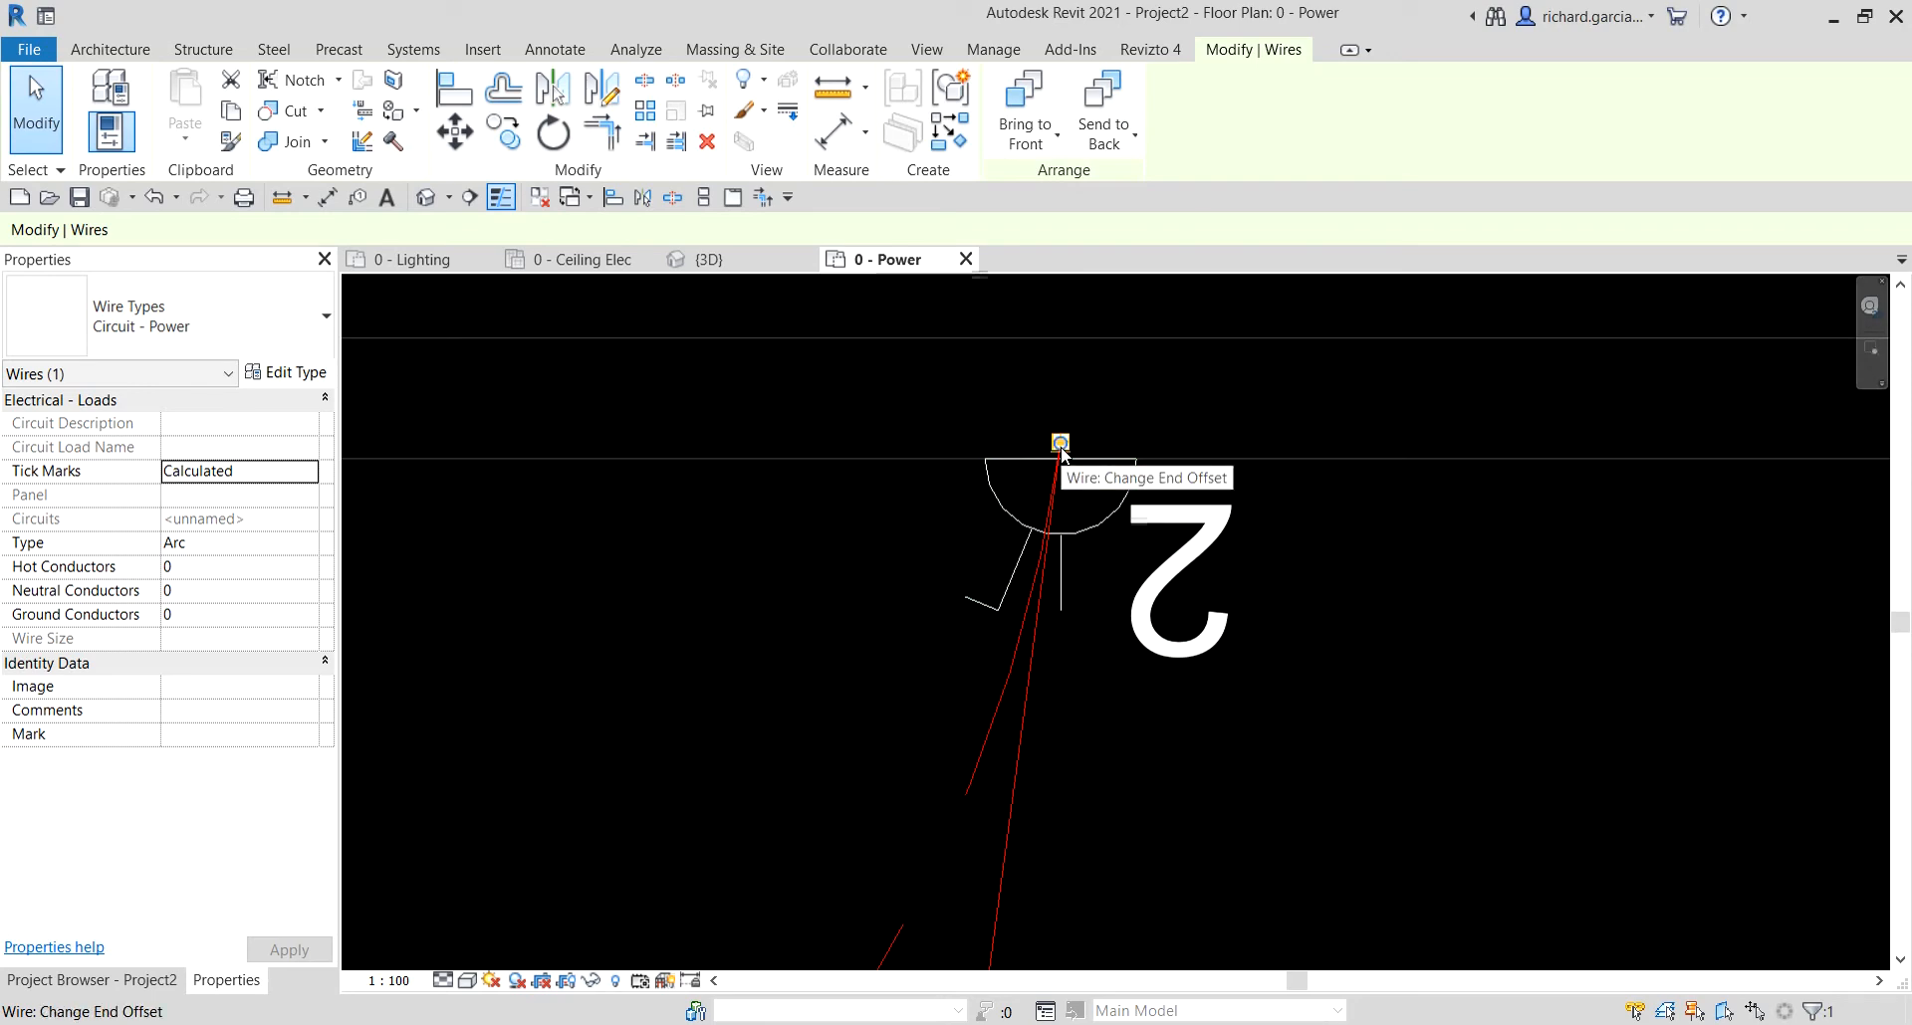
left_click_drag(1061, 446, 997, 617)
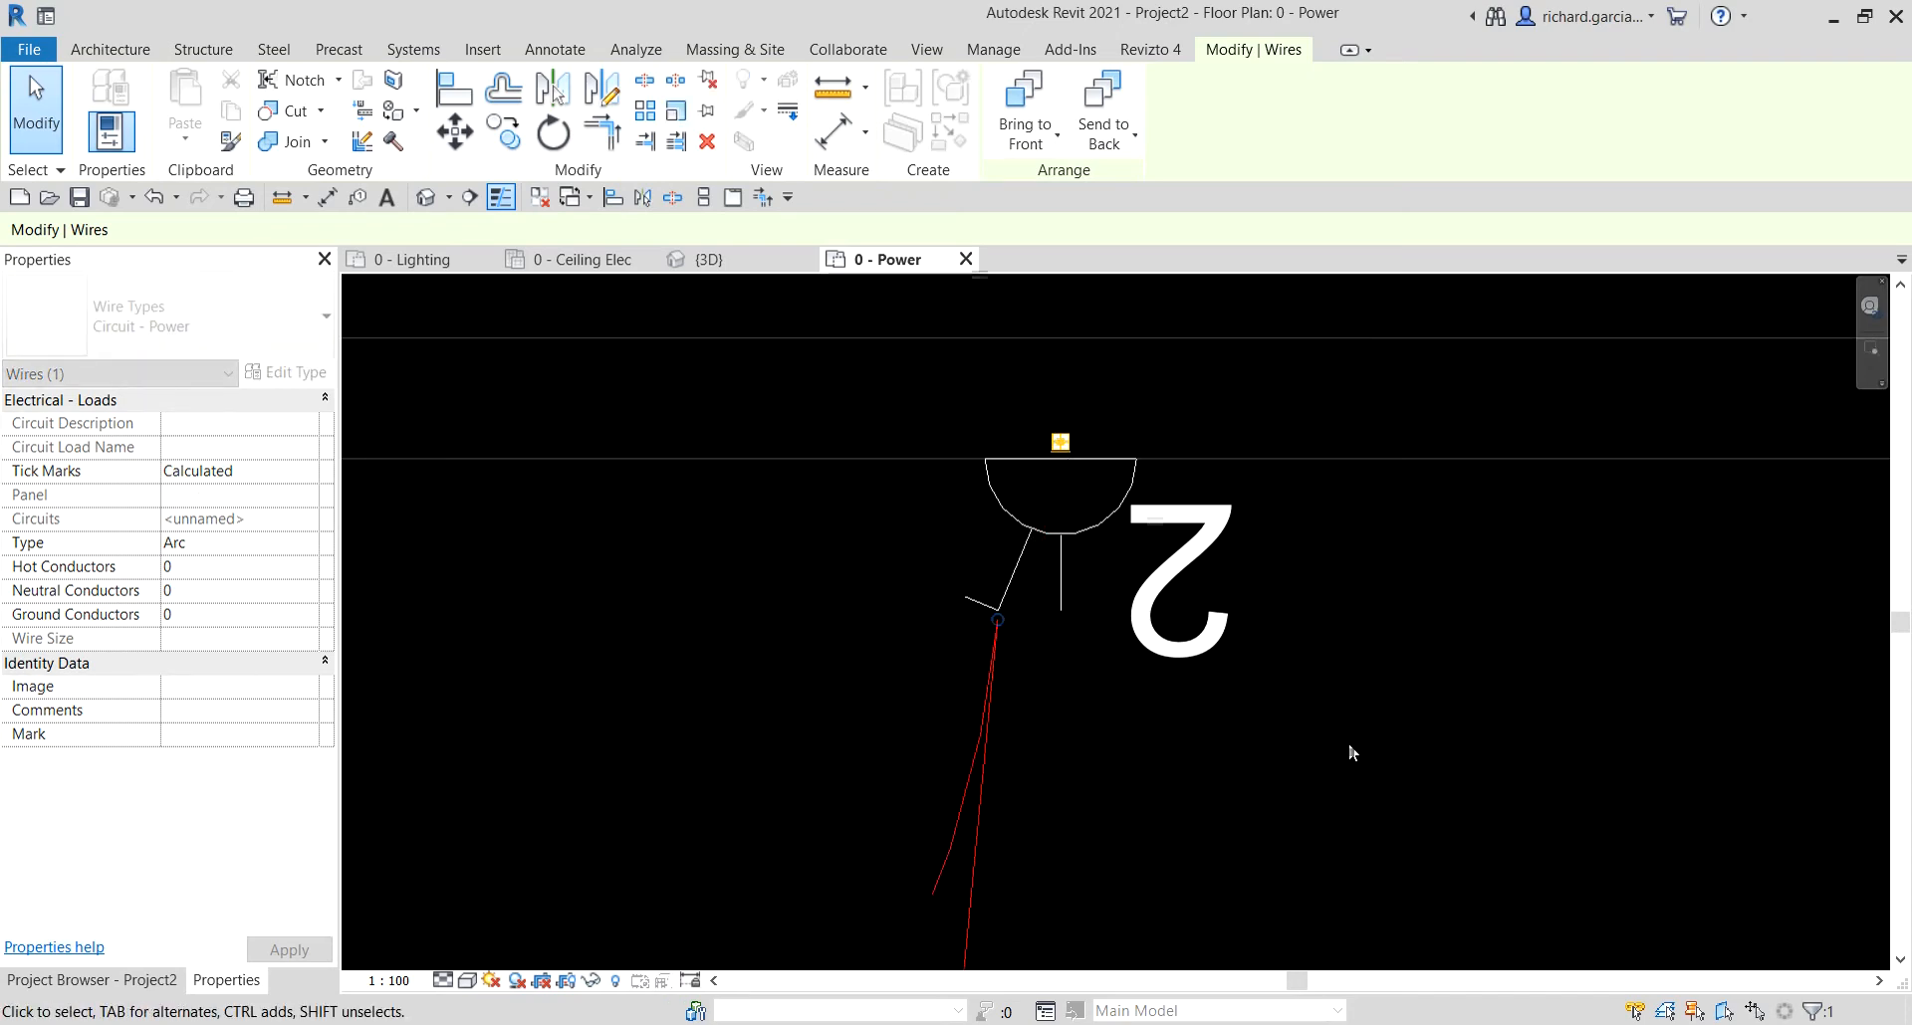
left_click(1348, 742)
- Check the wire's connection by selecting the whole electrical network with both sockets, and clear the selection
scroll(1342, 714, "down", 3)
middle_click_drag(1342, 714, 1398, 554)
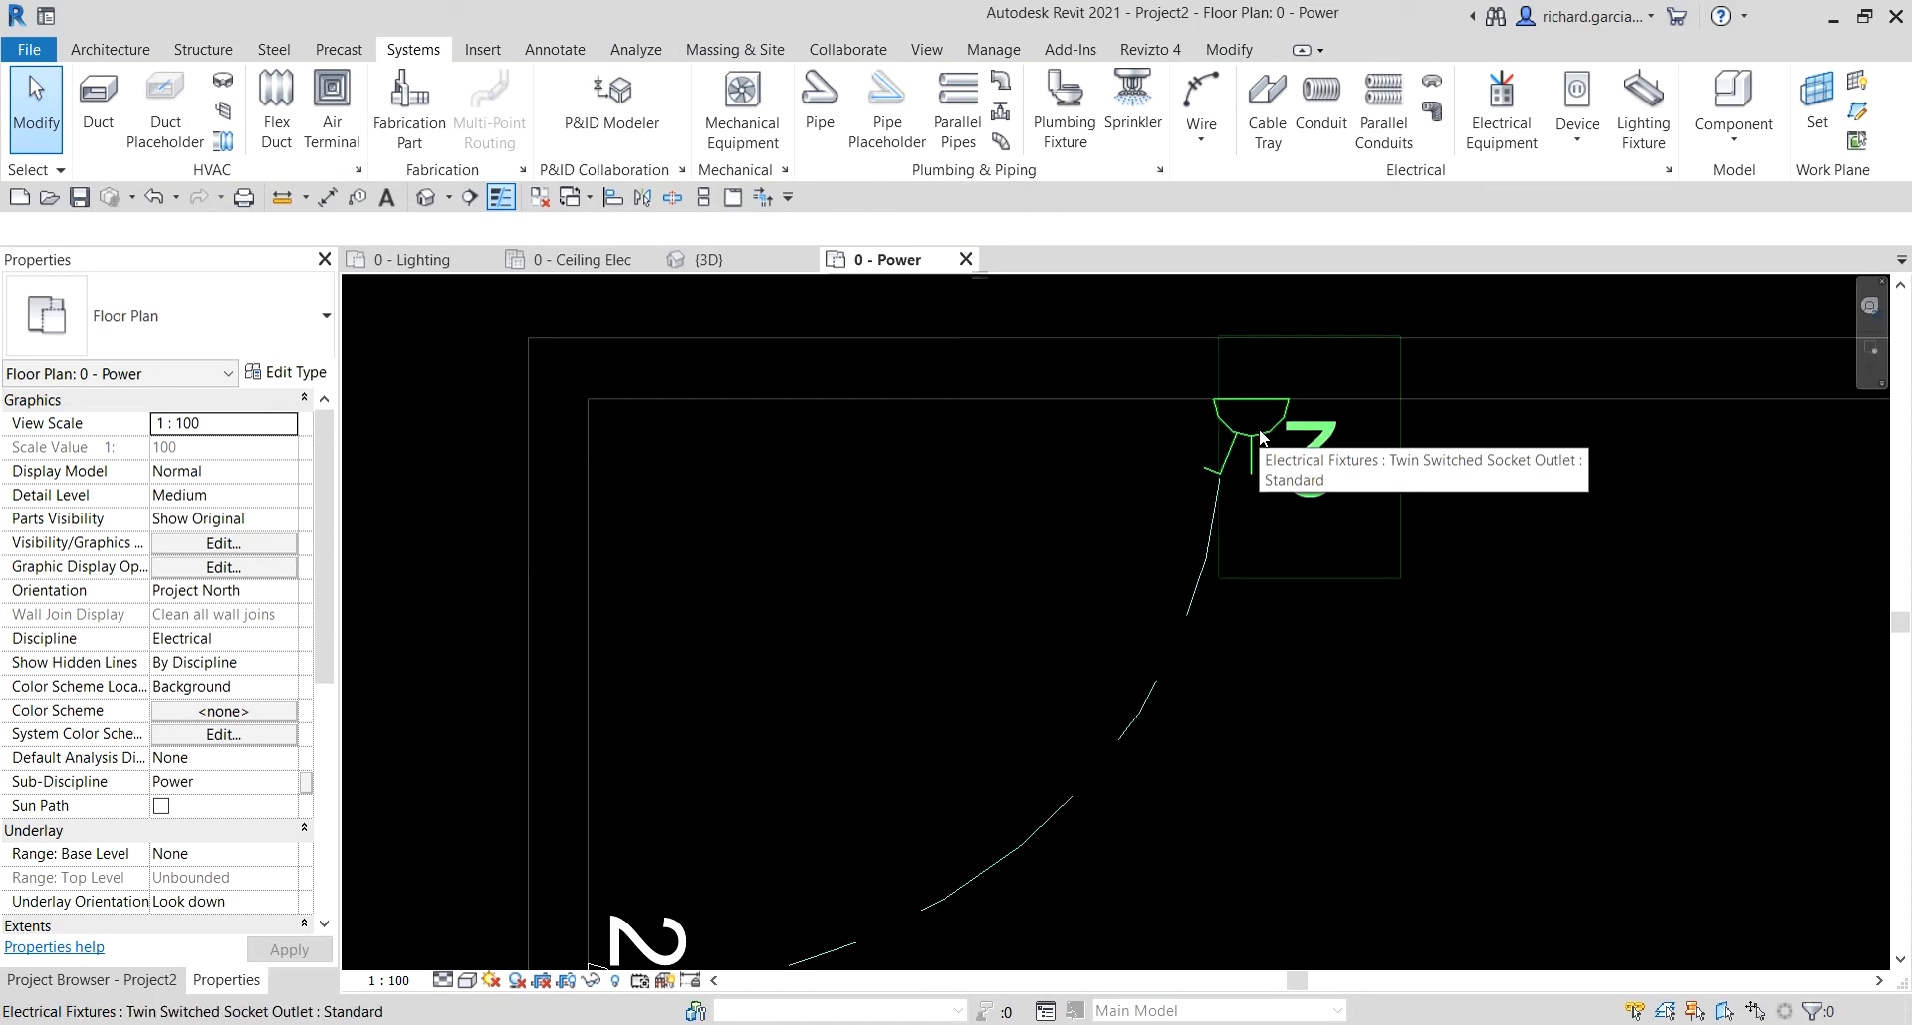
middle_click_drag(1219, 756, 1275, 672)
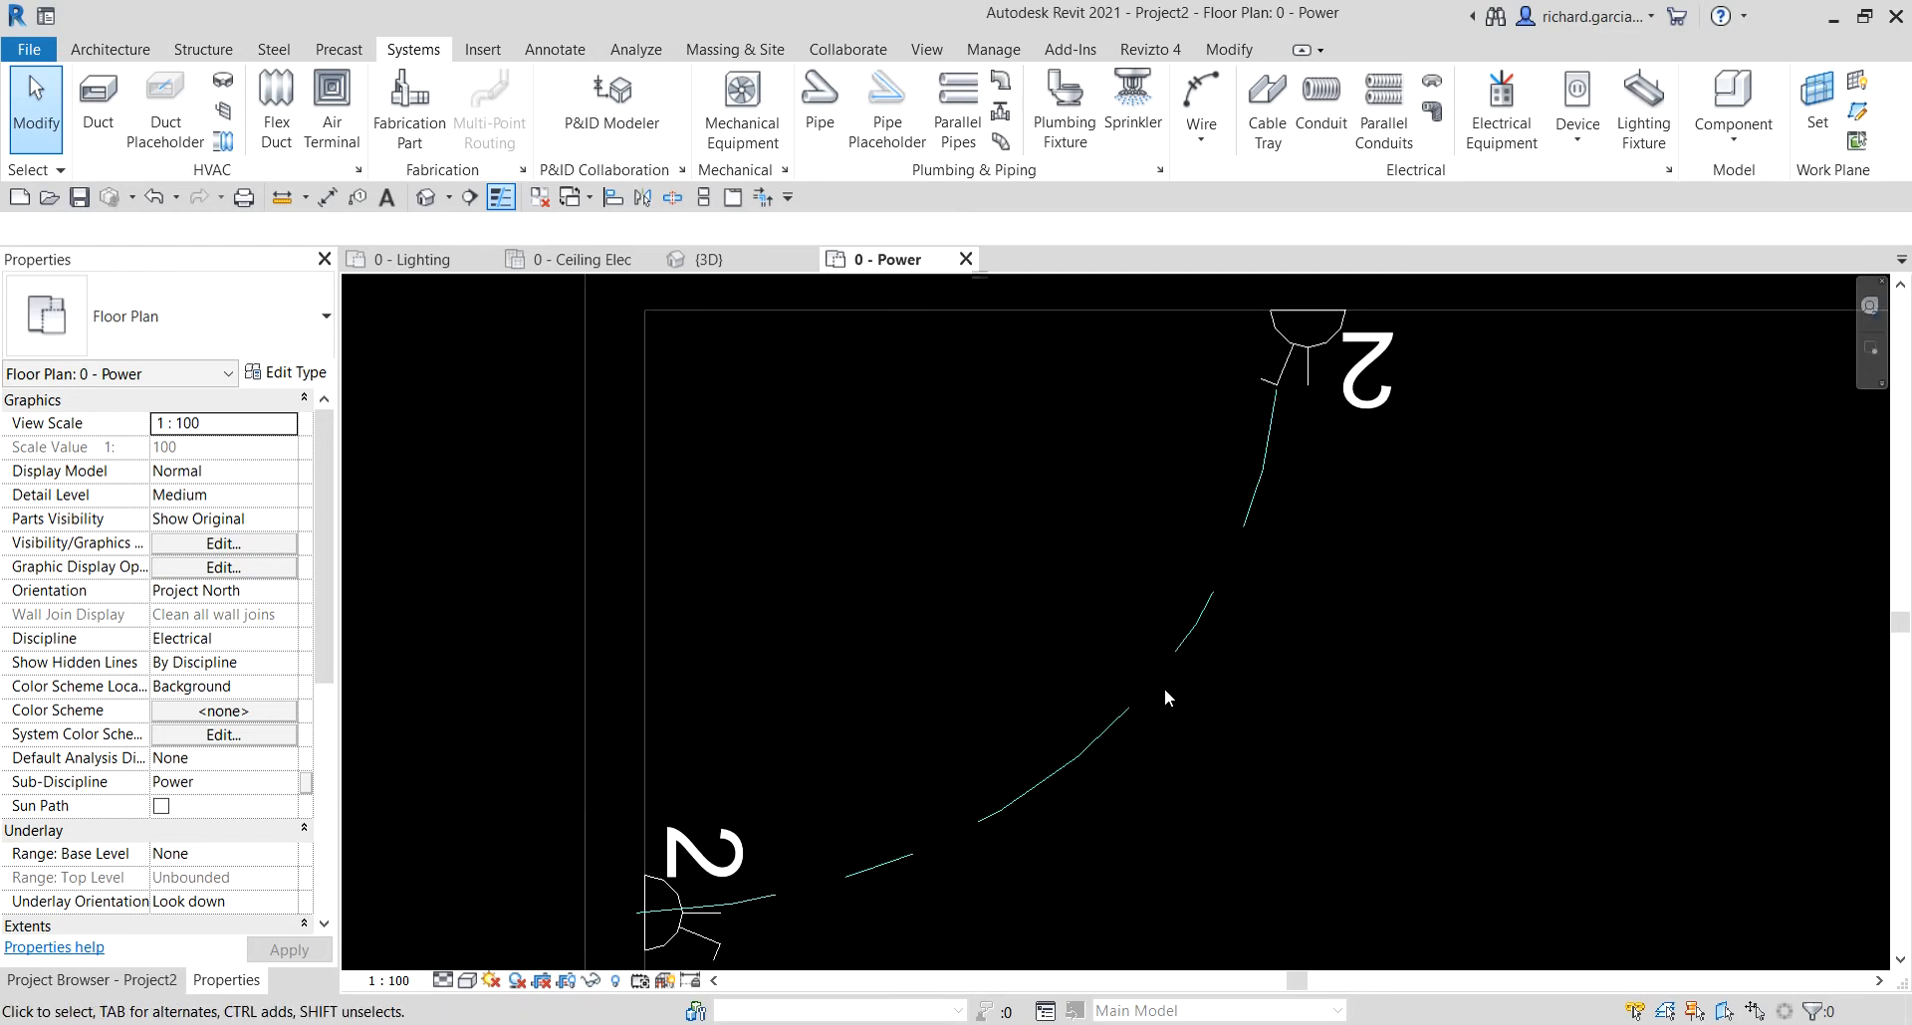
key("Tab")
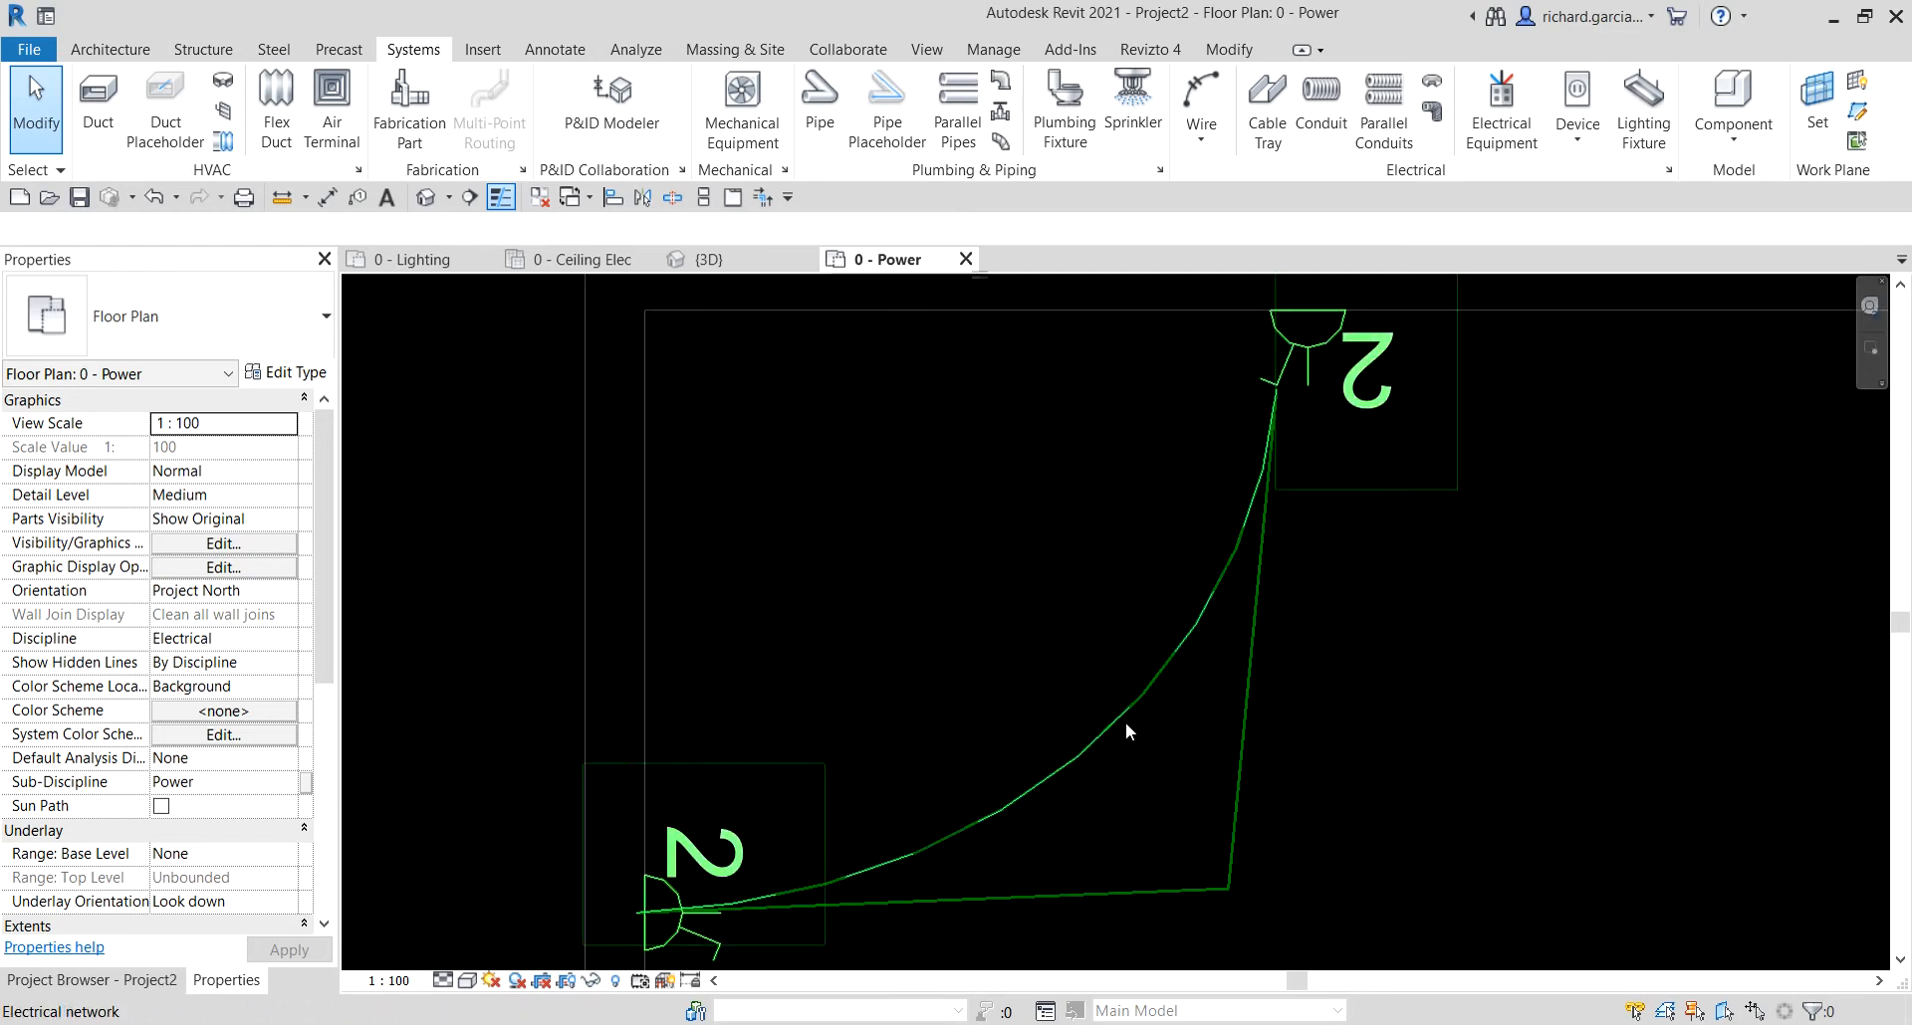
left_click(1125, 727)
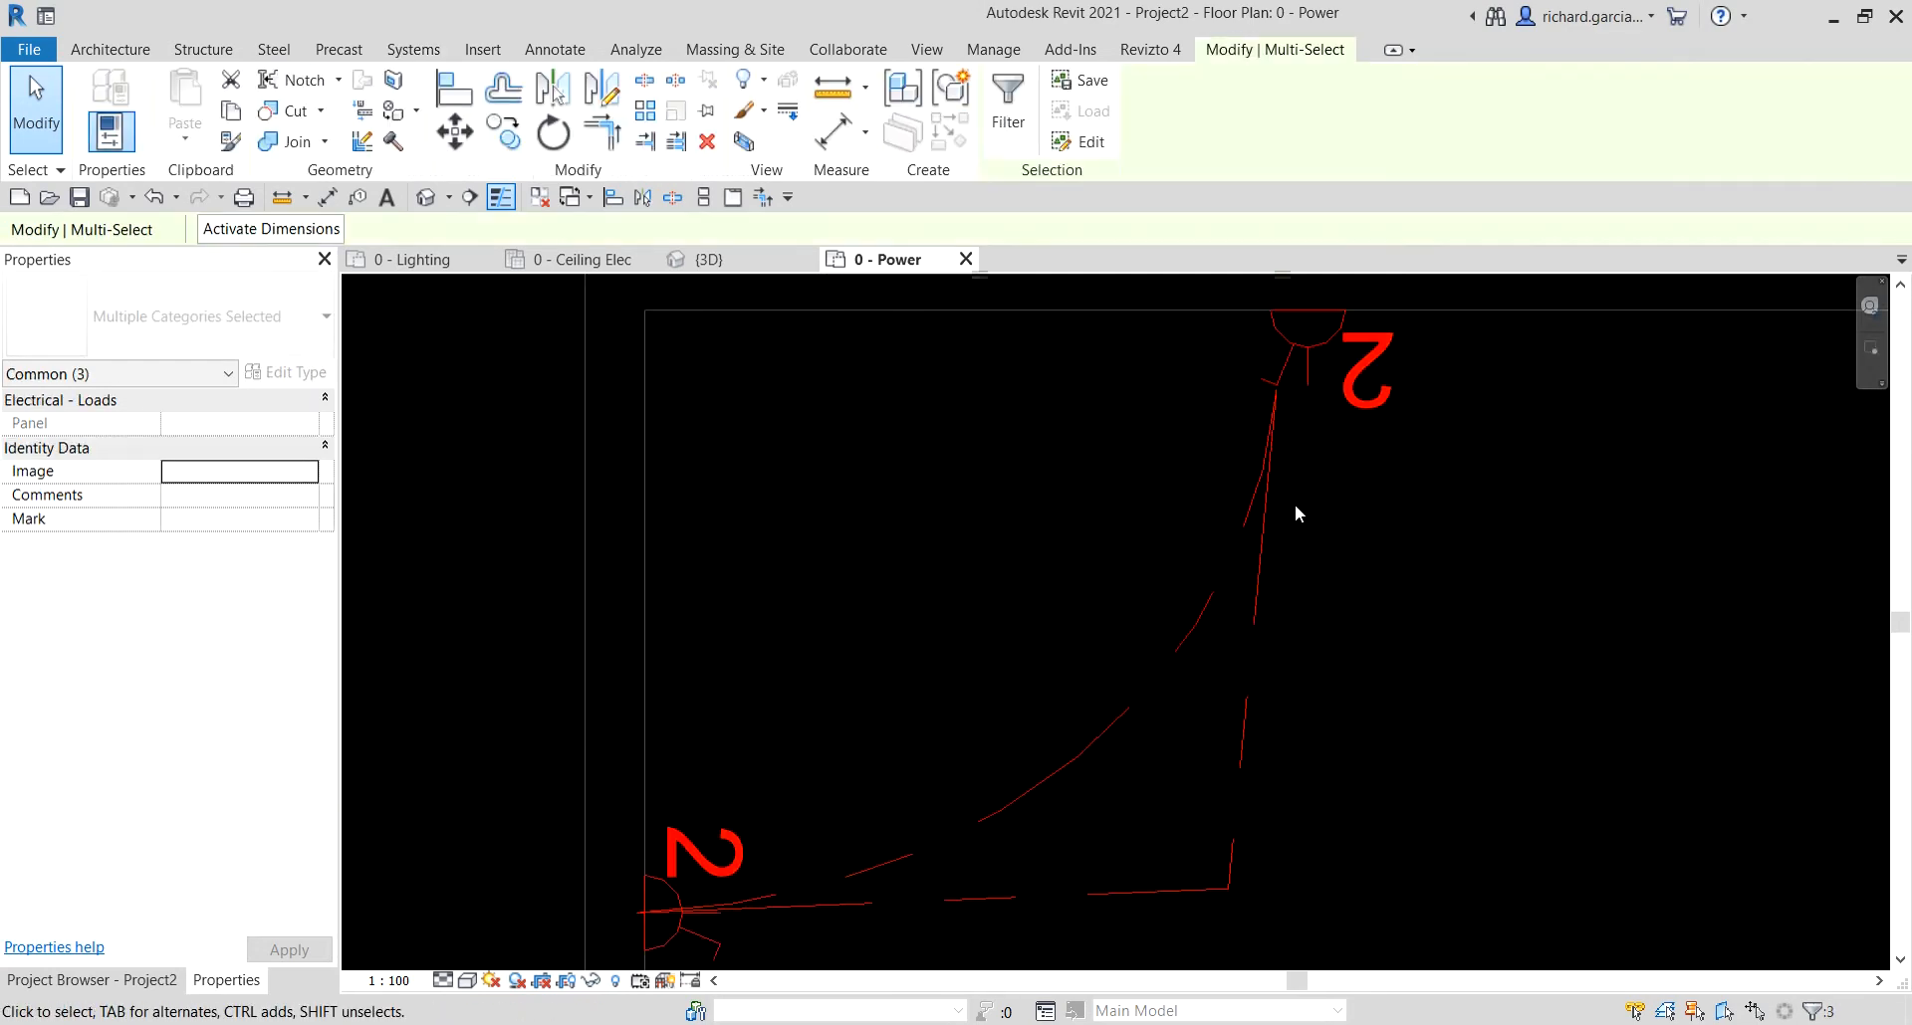
key("Escape")
middle_click_drag(941, 821, 1131, 544)
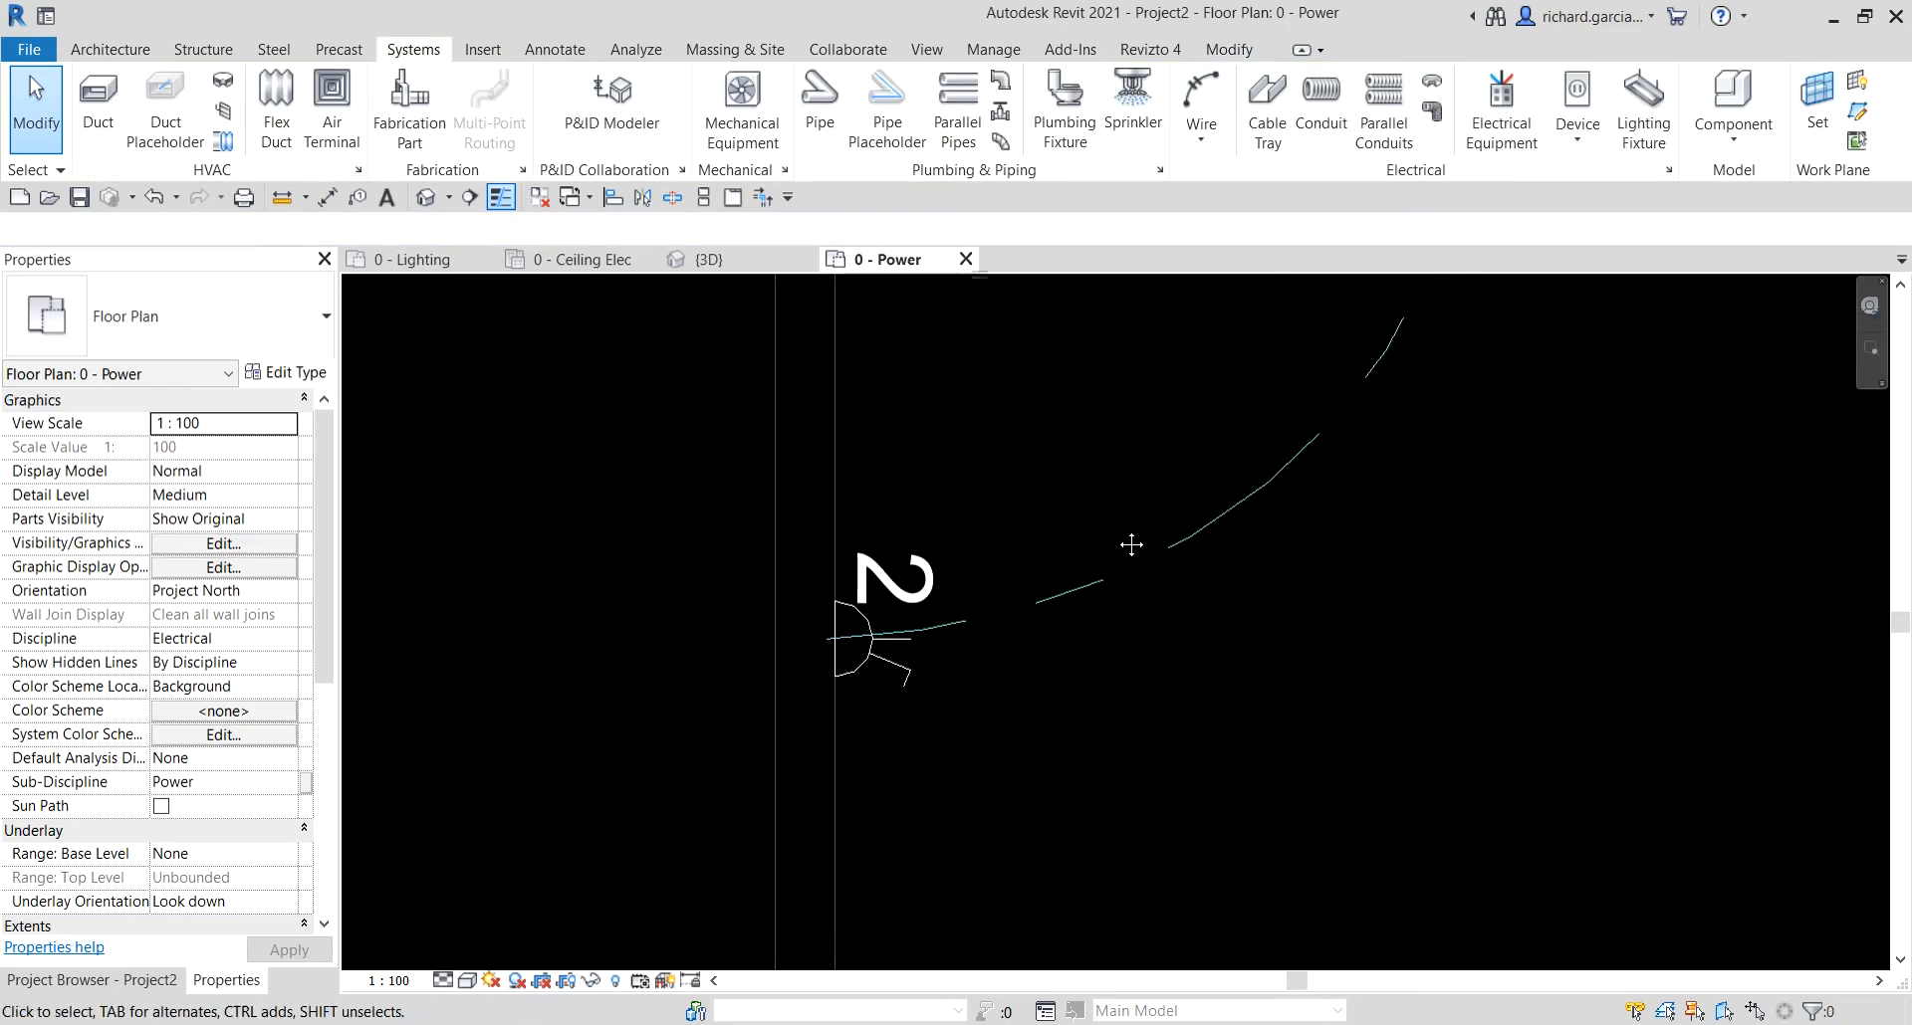
- Move the arc wire's end vertex off the left wall socket's connector into the free space beside the symbol
left_click(1044, 599)
scroll(1044, 600, "up", 1)
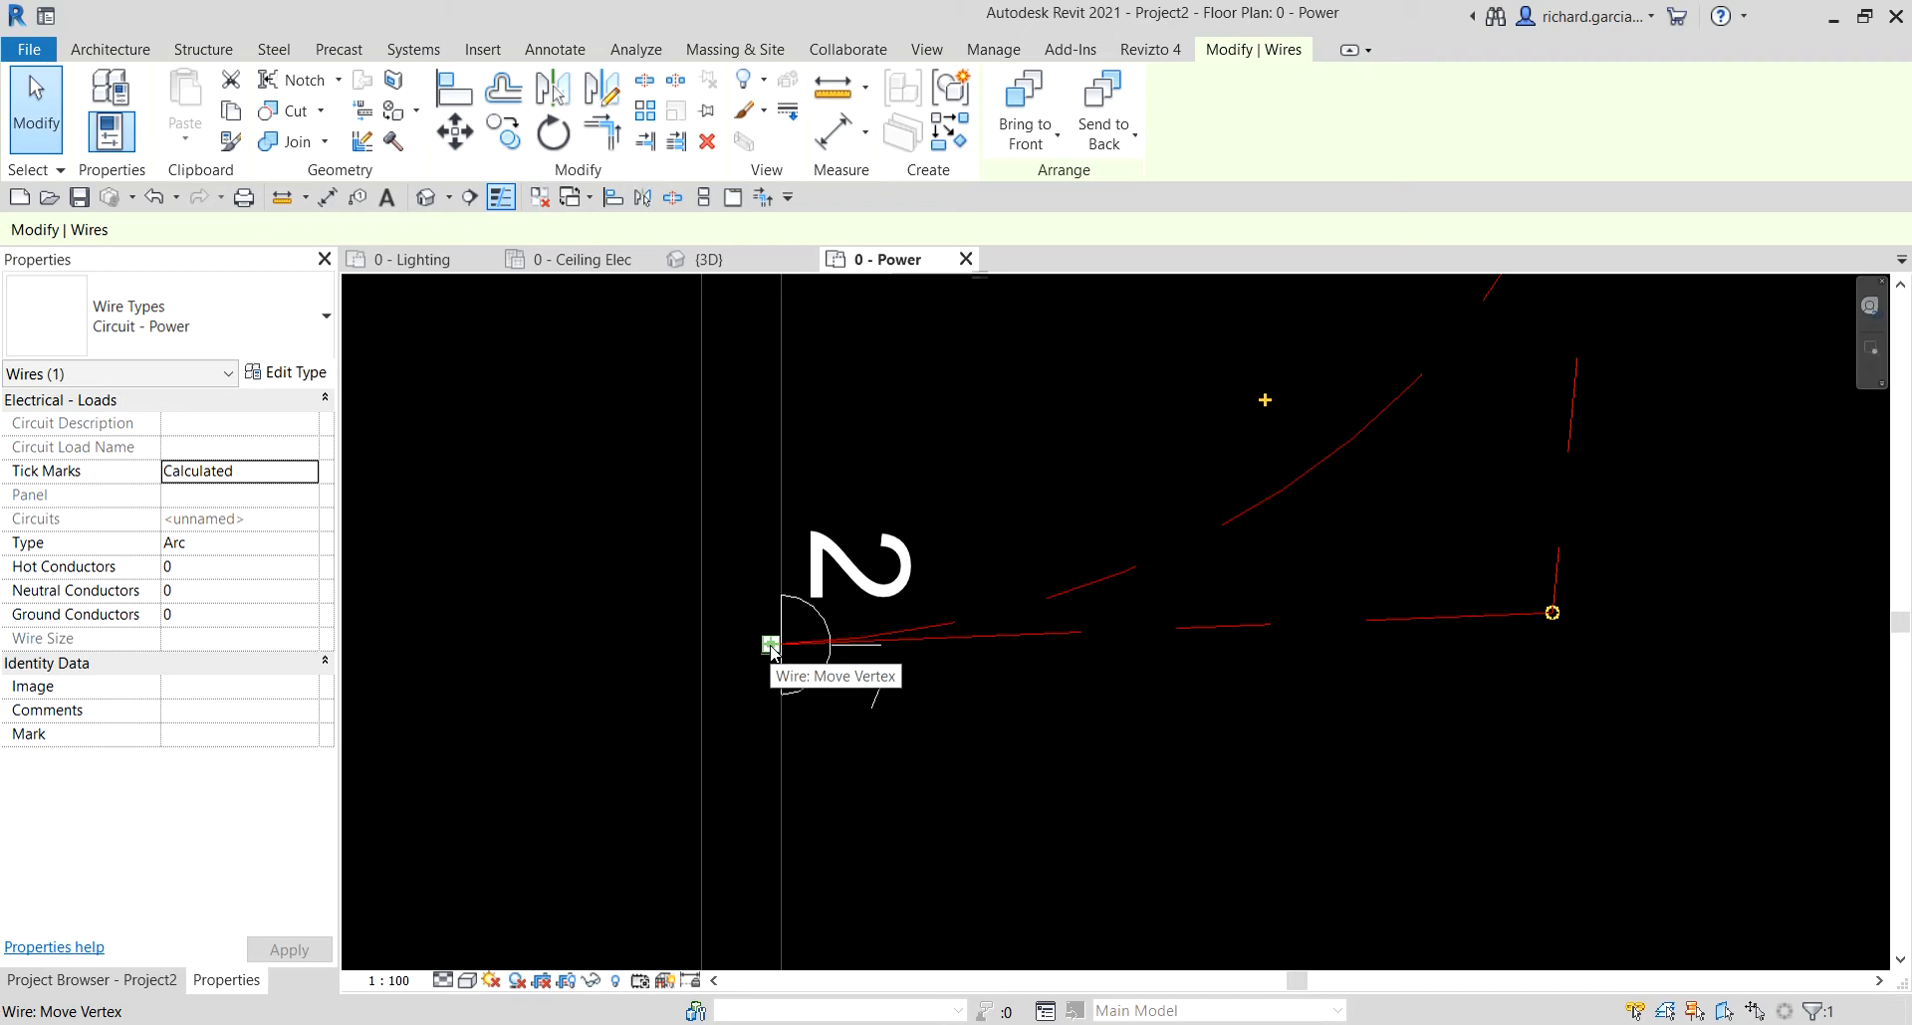
left_click_drag(773, 649, 1005, 642)
left_click(1109, 693)
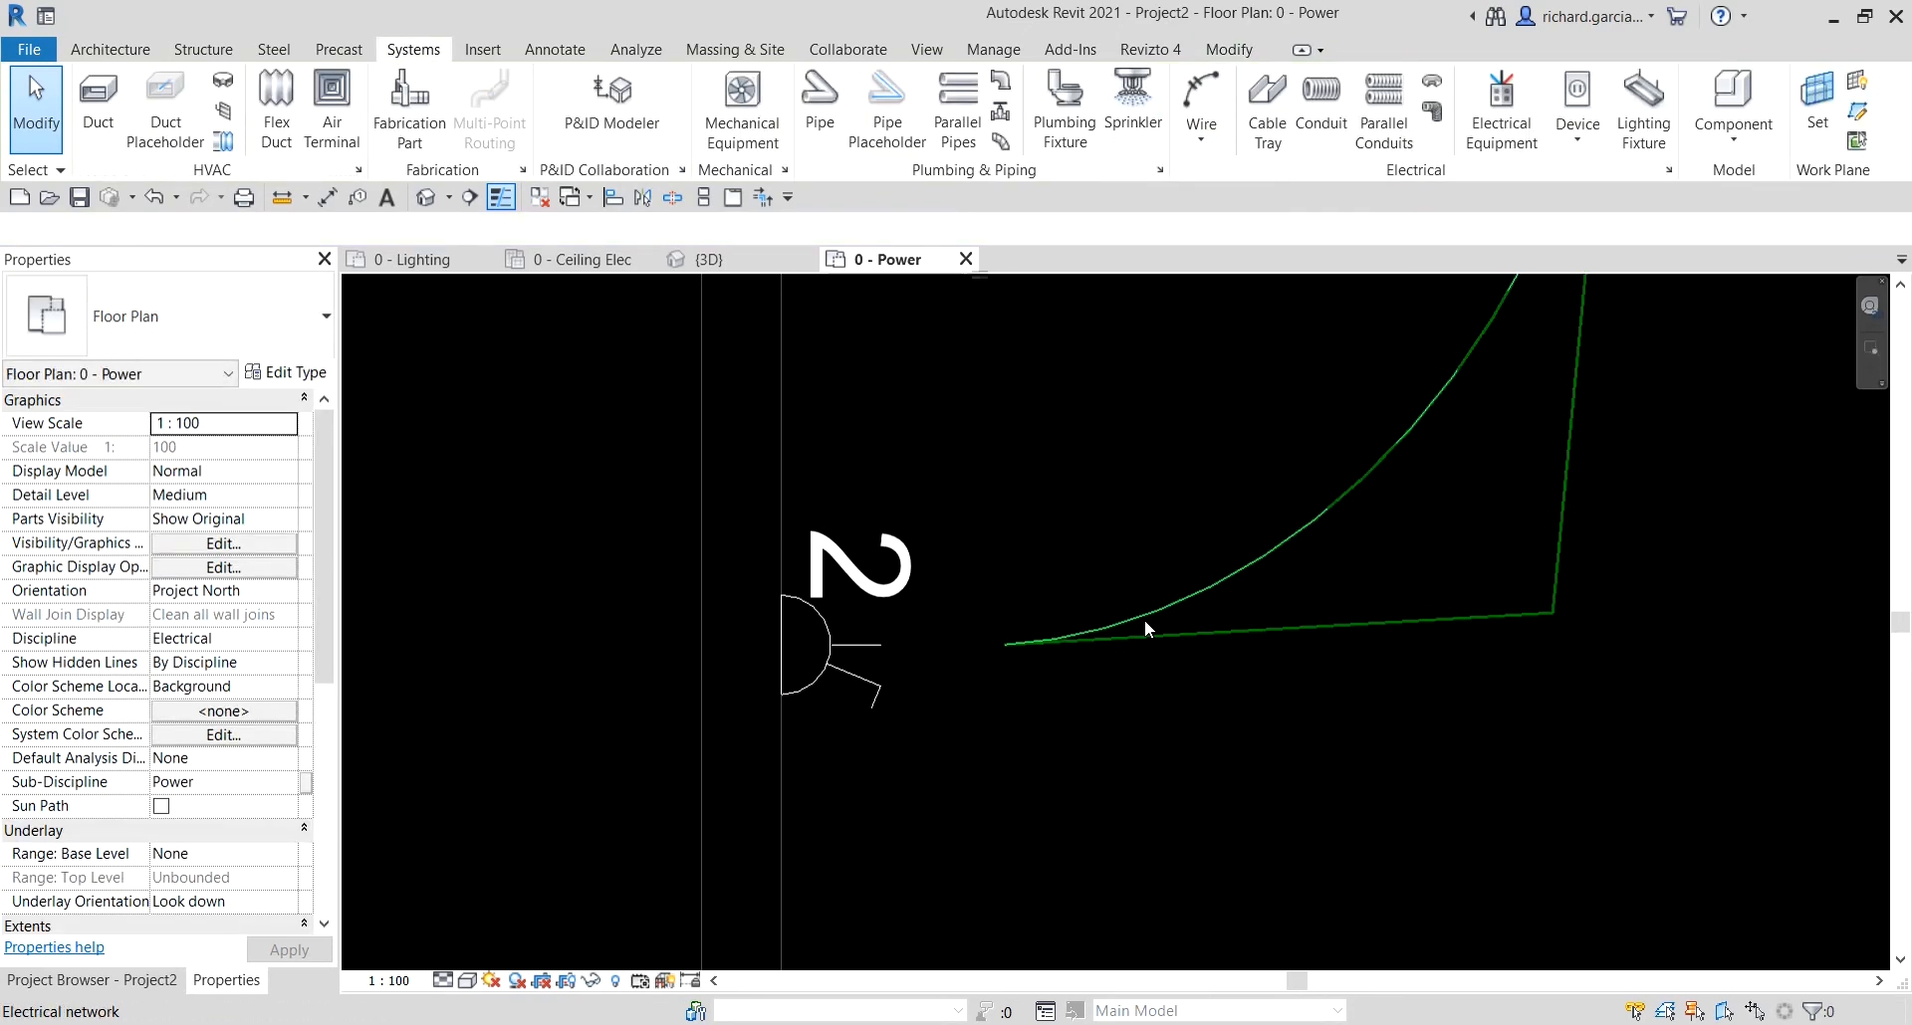
- Check the wire's connections by selecting the electrical network from the upper wall socket, and clear the selection
scroll(1144, 619, "down", 3)
middle_click_drag(1437, 587, 1374, 642)
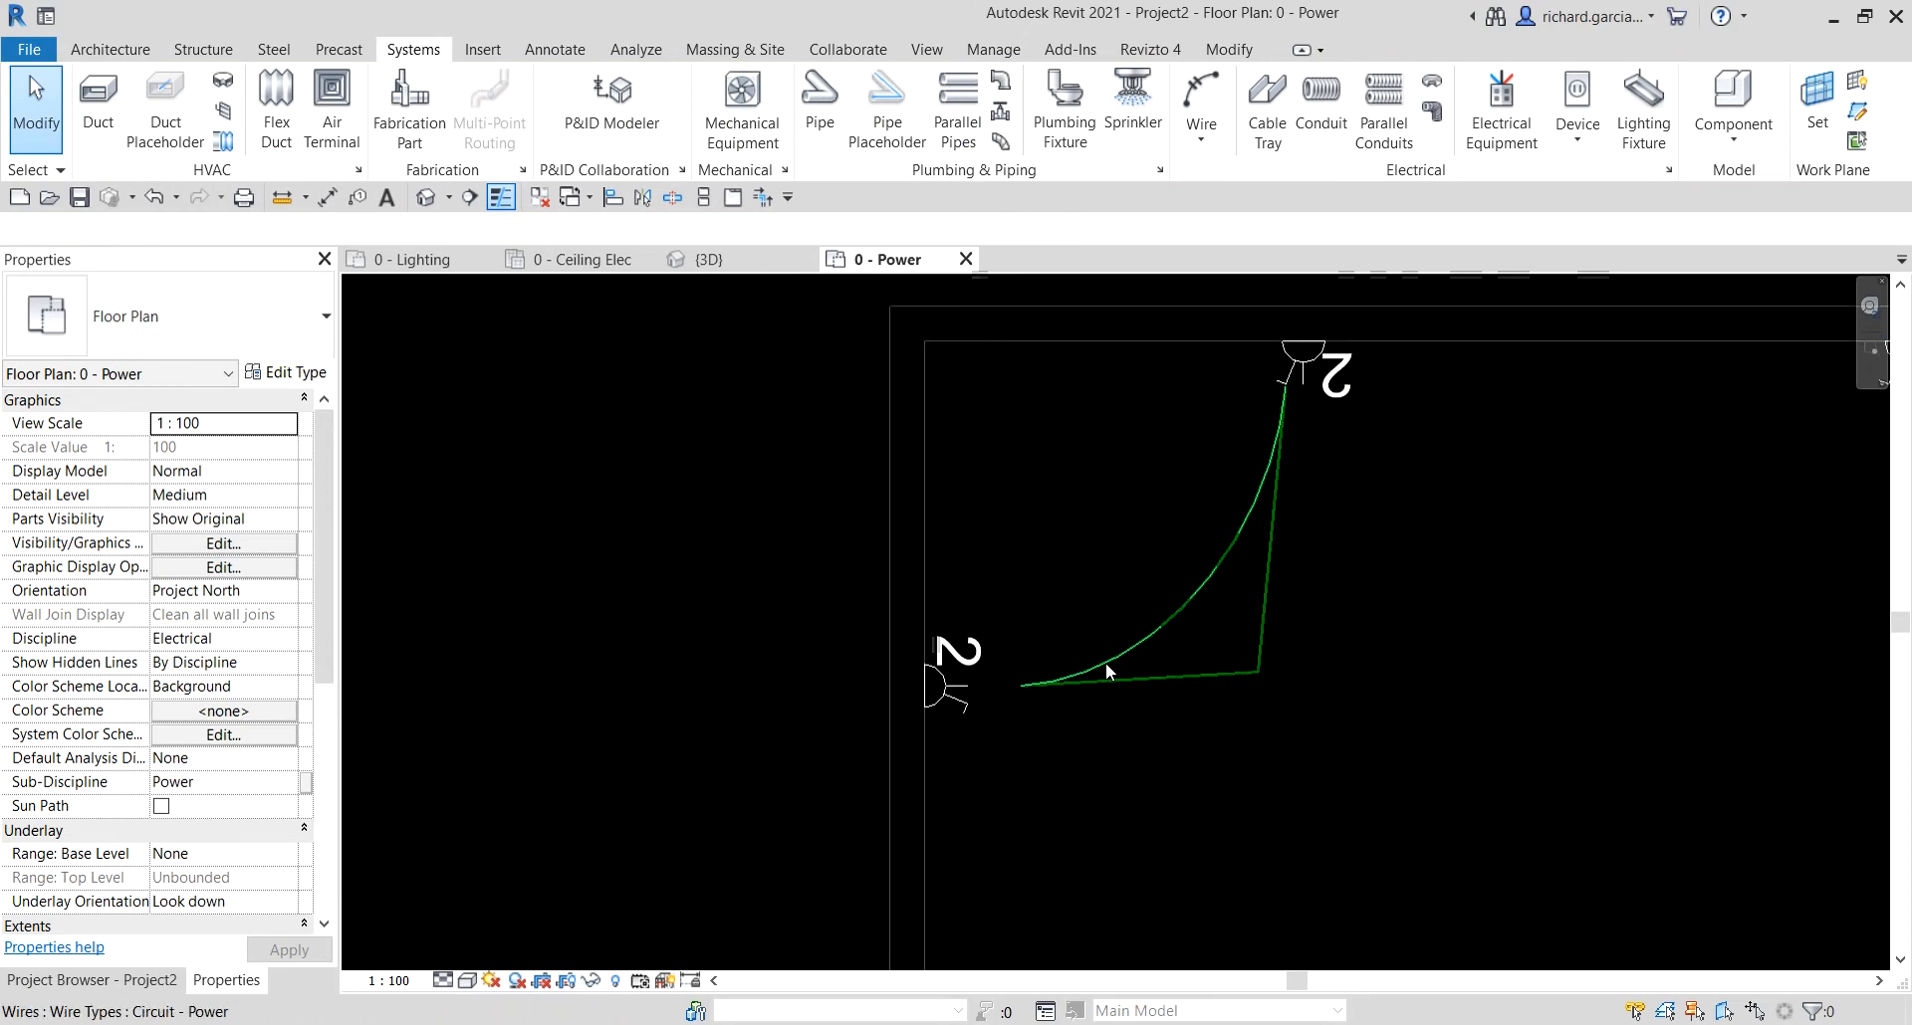
key("ctrl")
key("ctrl")
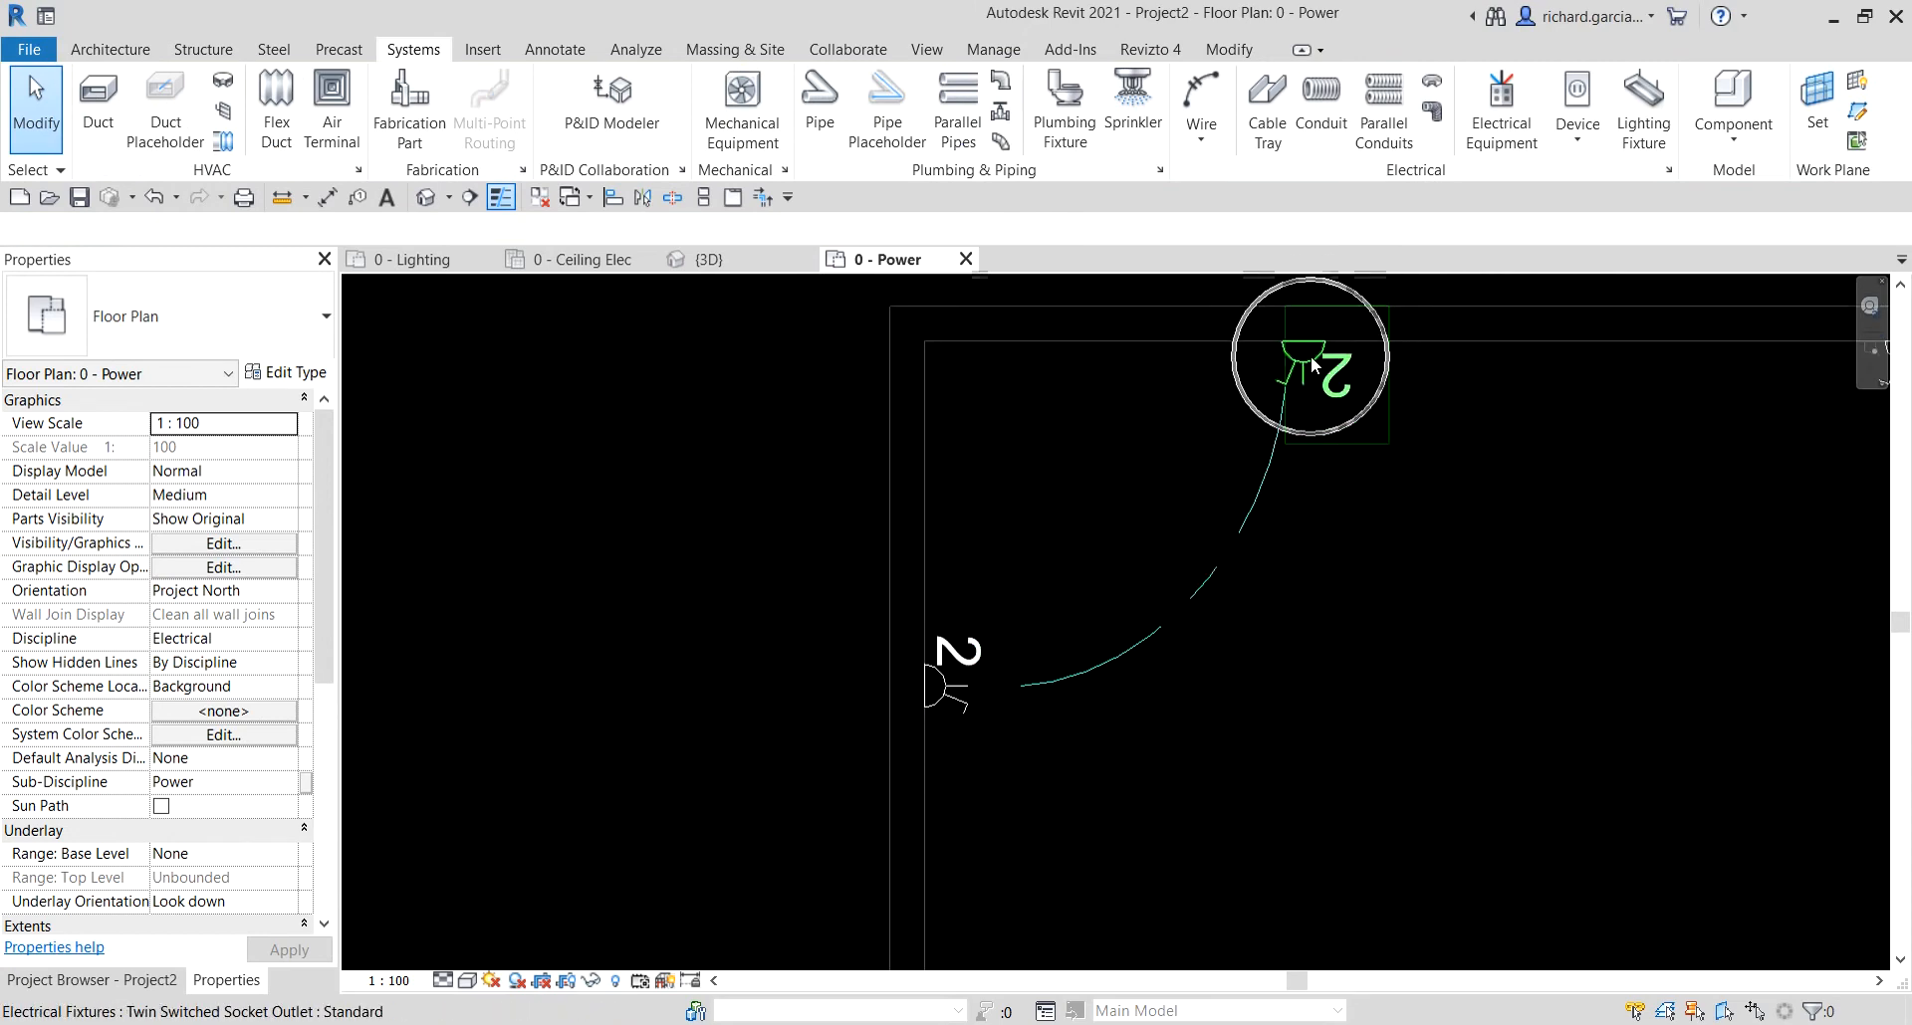
left_click(1193, 589)
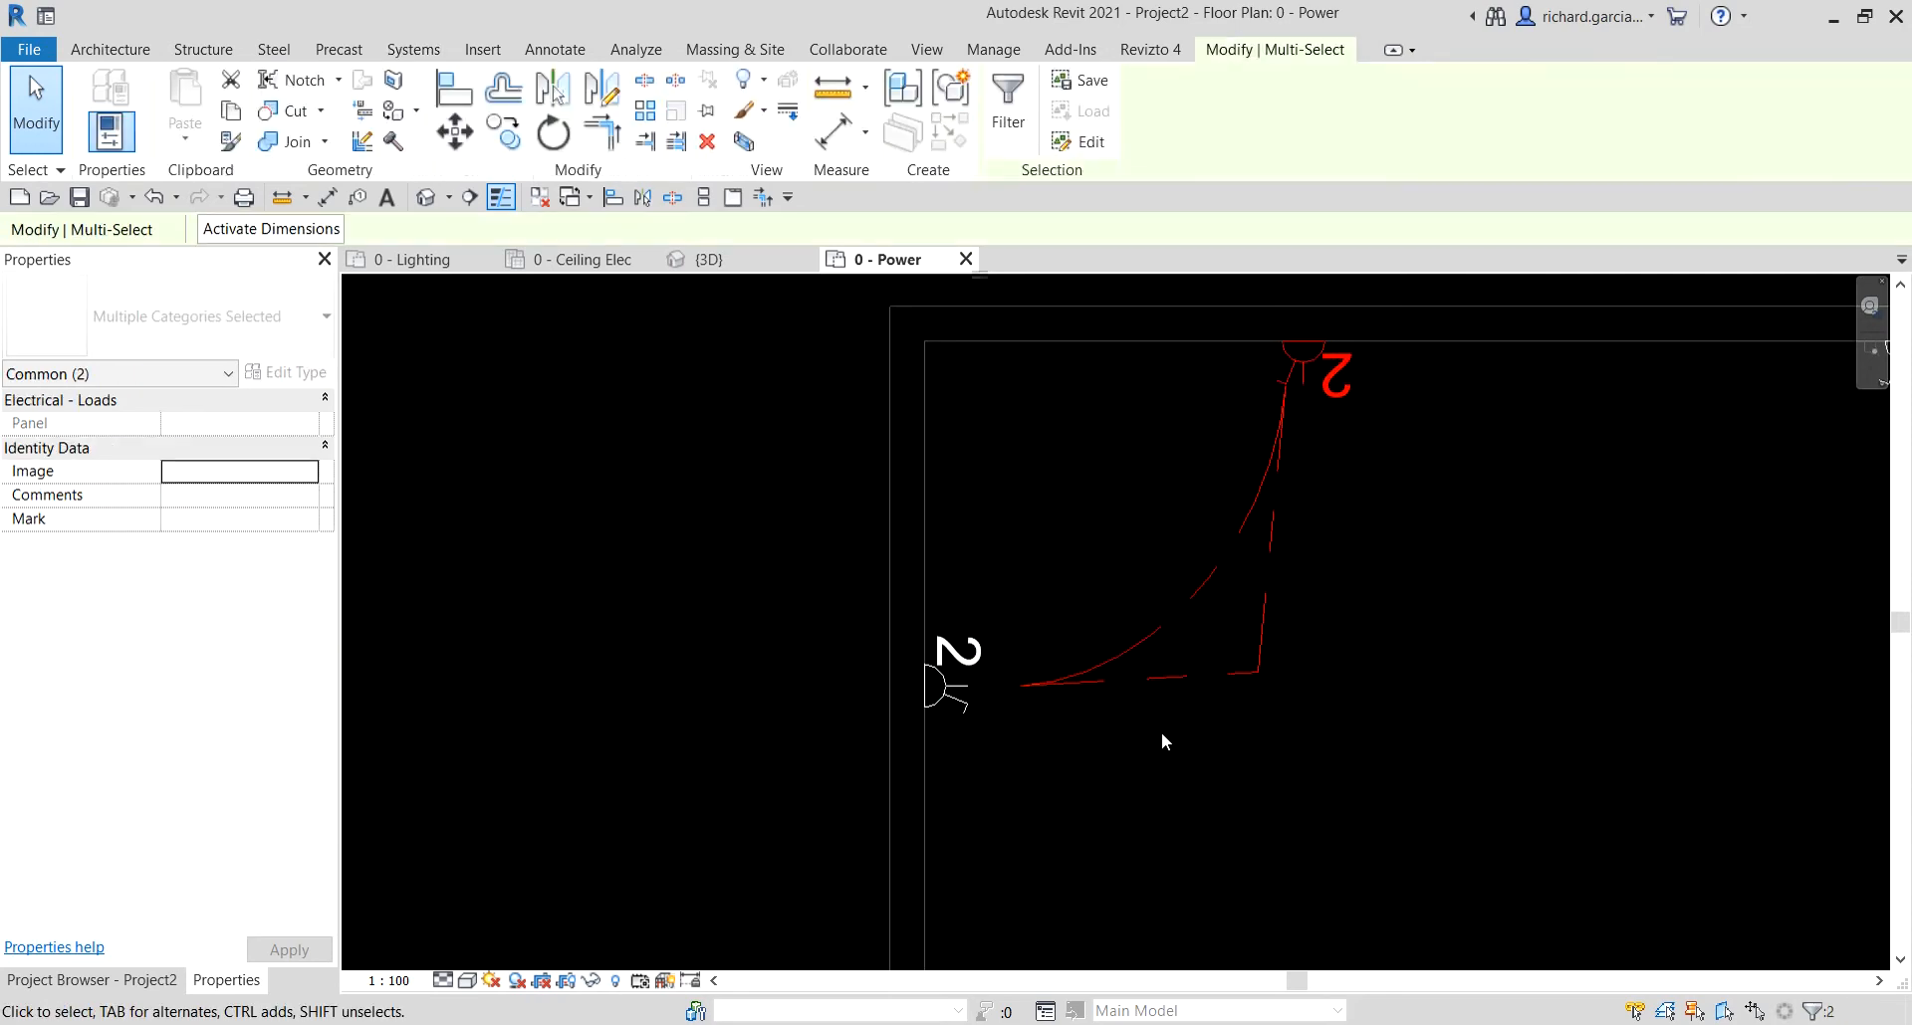
left_click(1048, 687)
left_click(1031, 727)
- Move the wire's free end vertex back onto the left wall socket's connector
scroll(1031, 697, "up", 2)
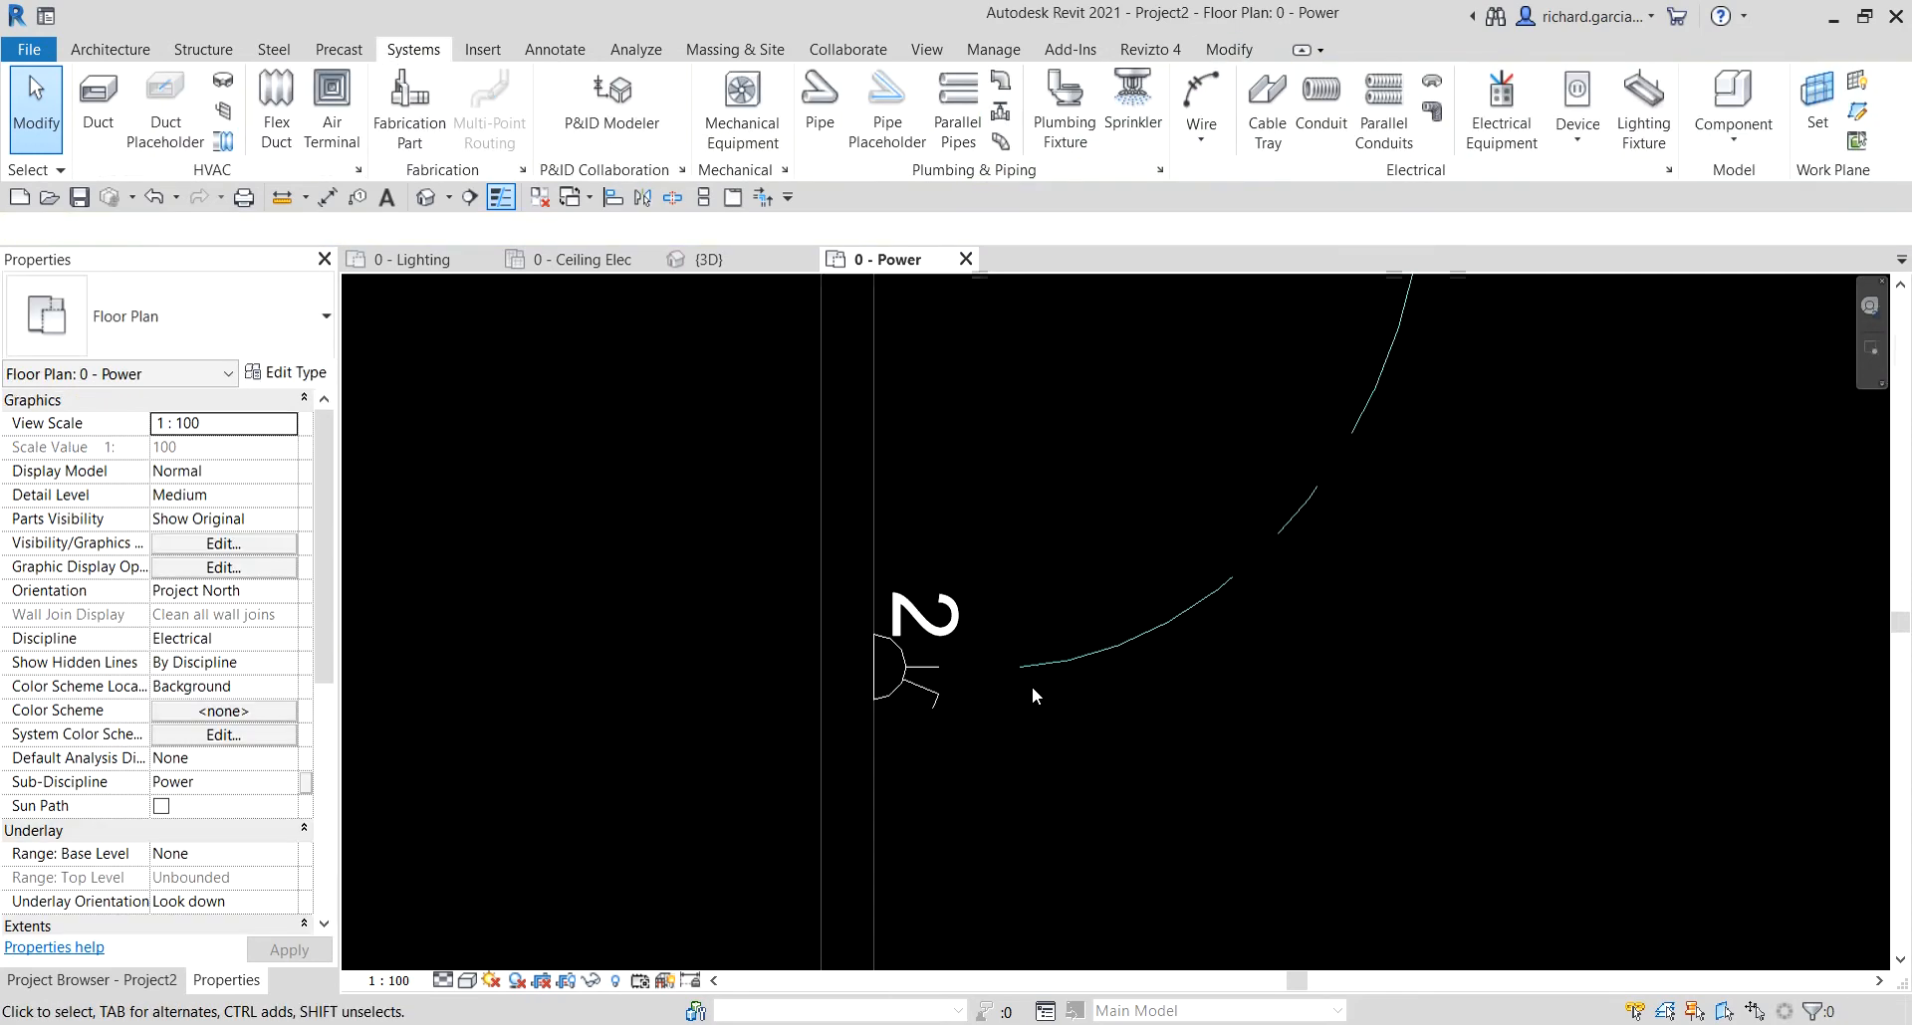
left_click(1043, 657)
scroll(1011, 689, "up", 1)
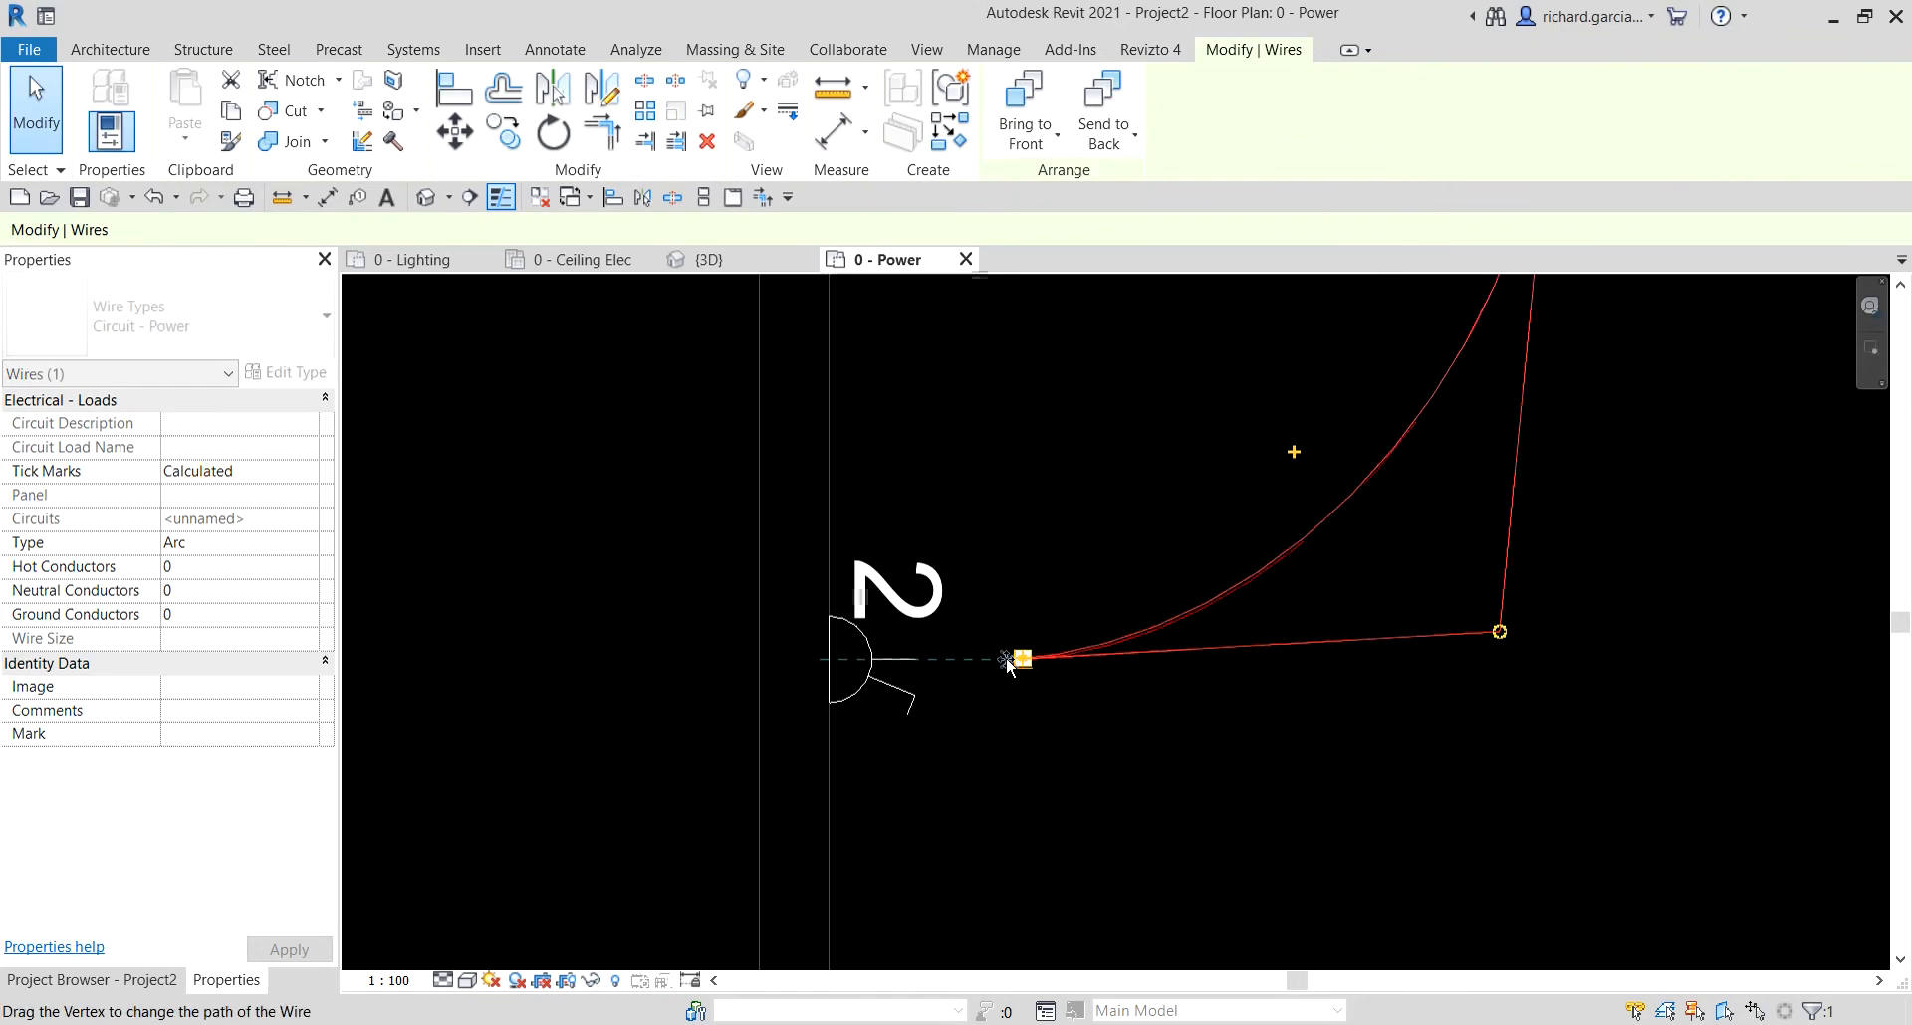
mouse_move(1005, 657)
left_mouse_down()
mouse_move(846, 687)
mouse_move(828, 663)
left_mouse_up()
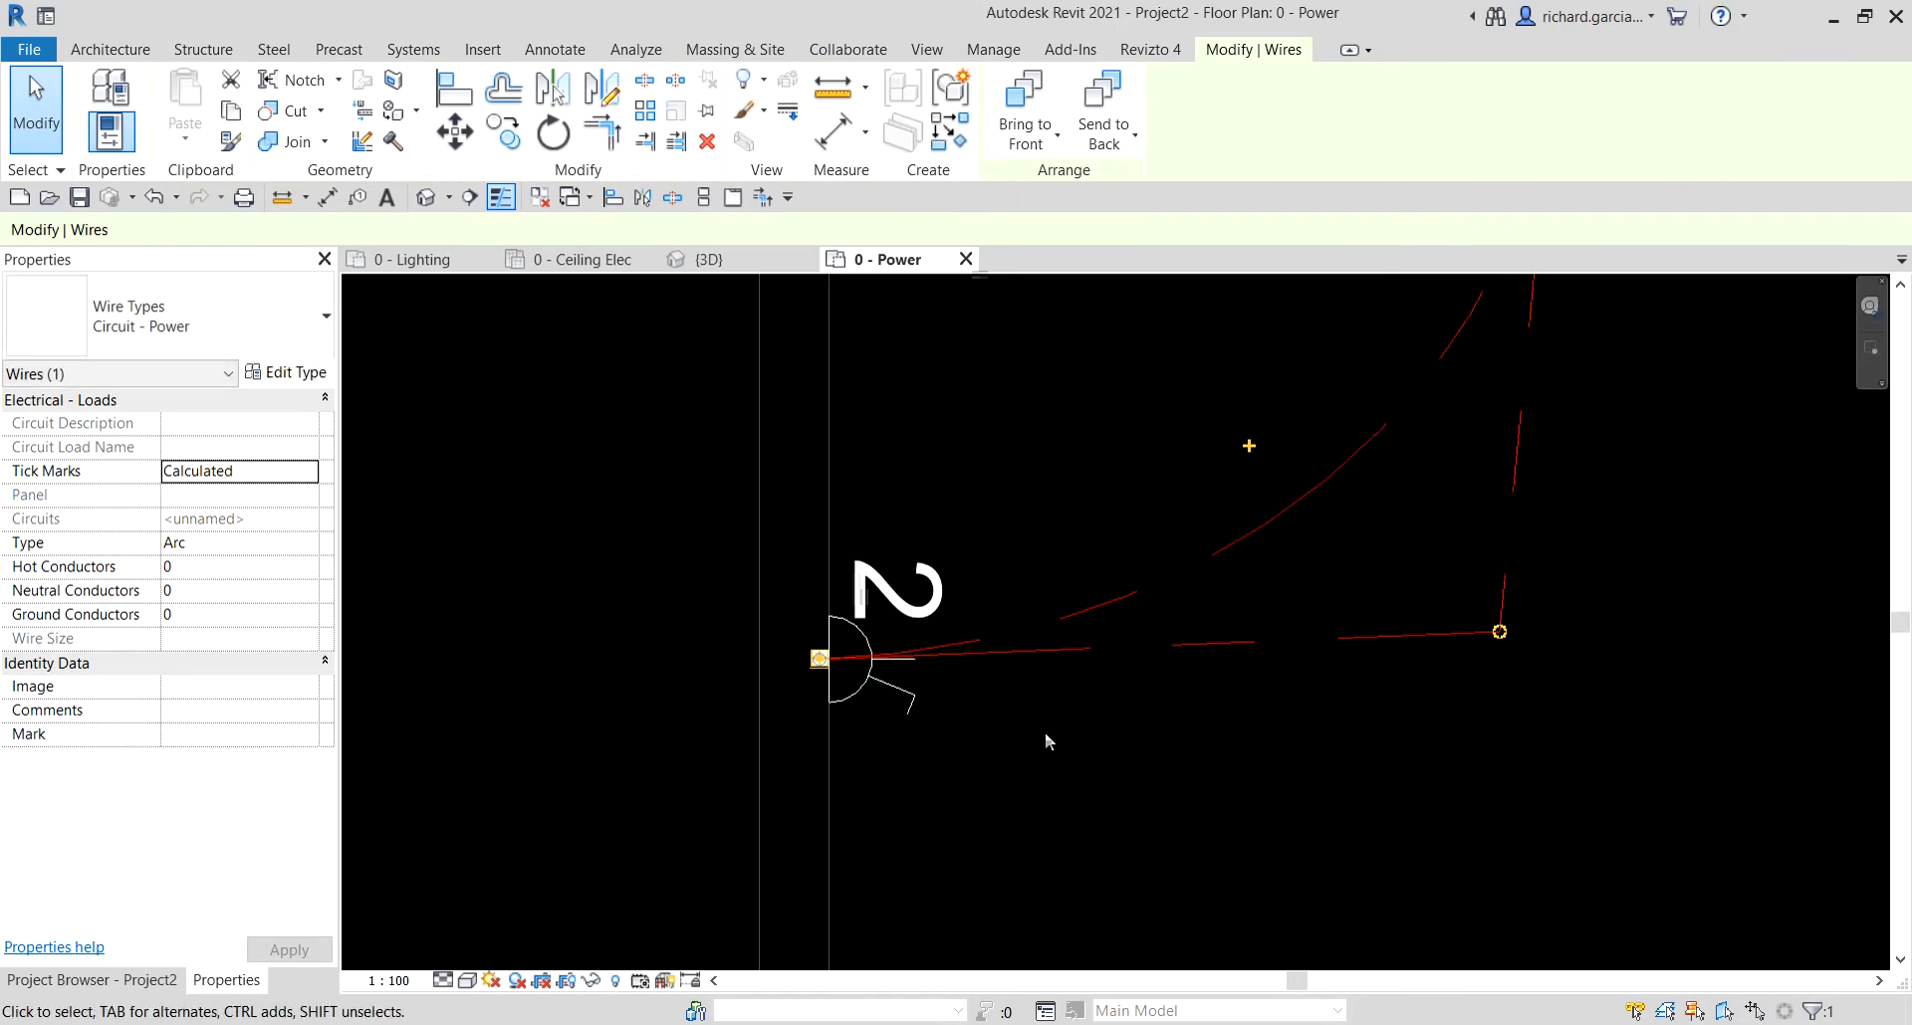
left_click(1133, 742)
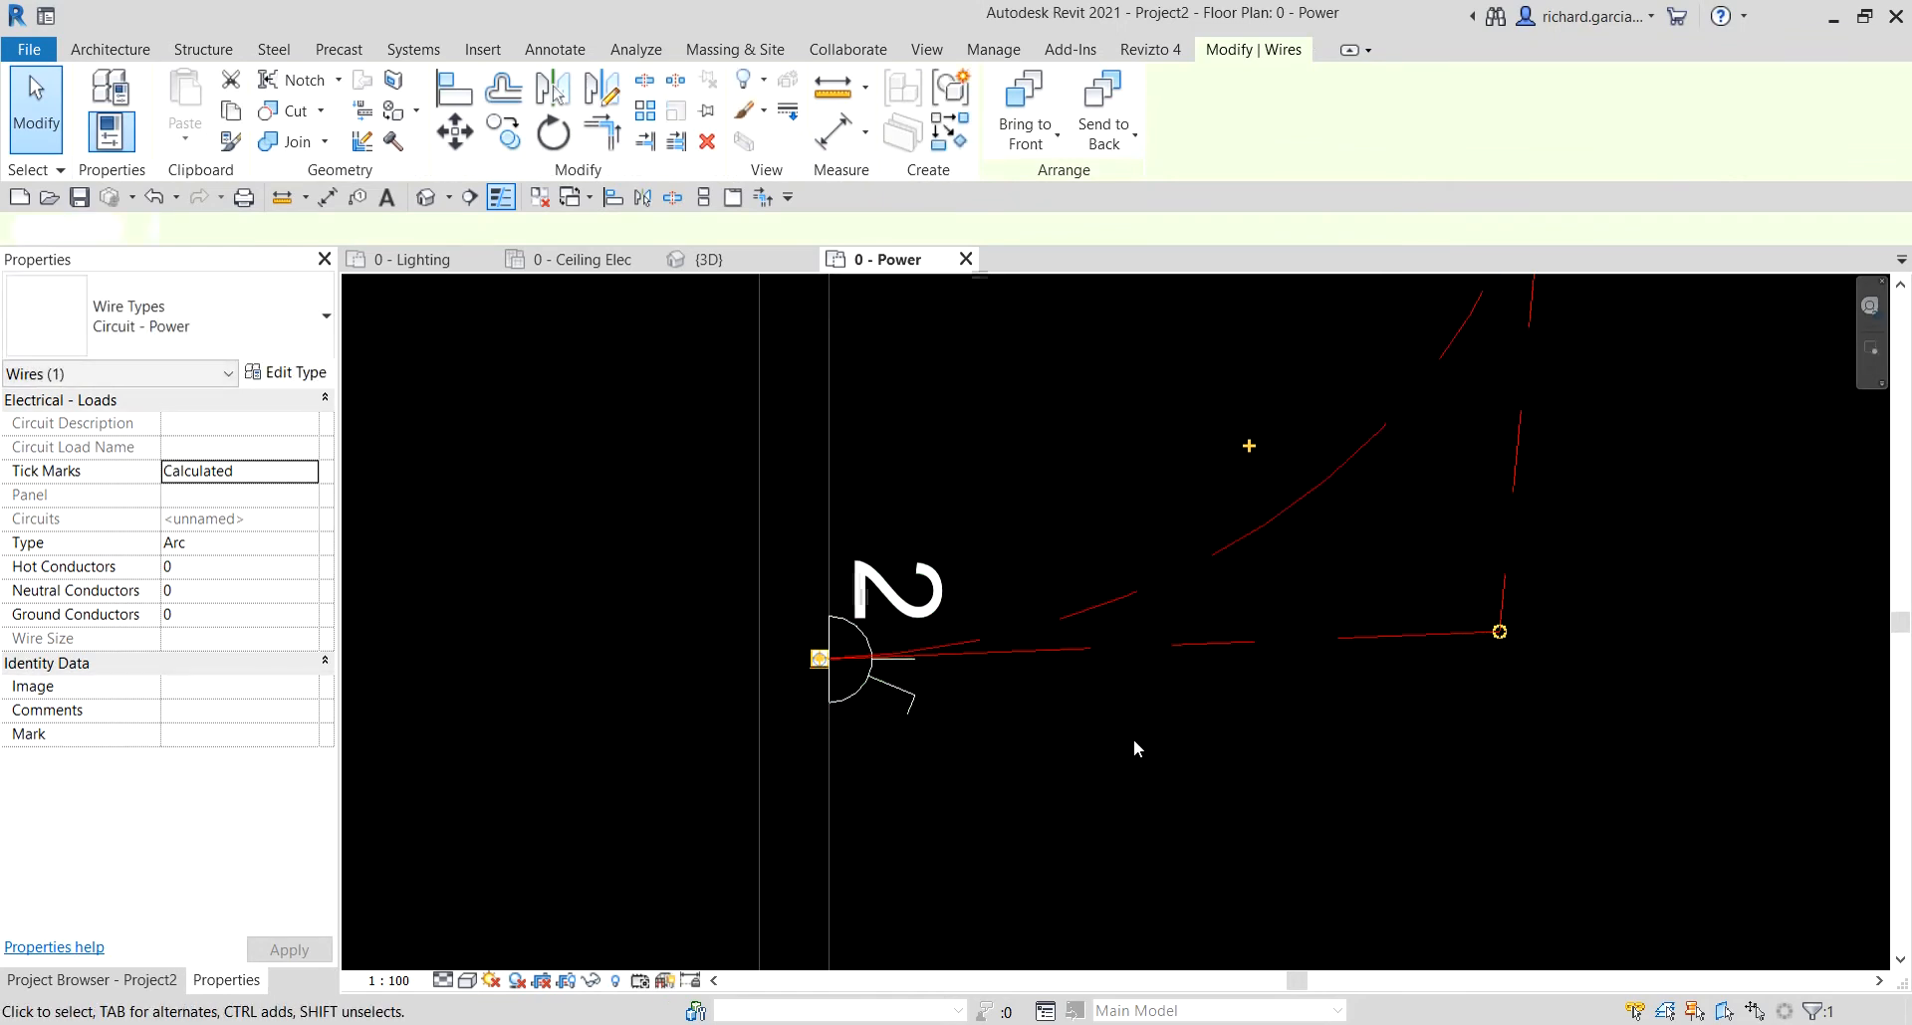
- Change the wire's end offset at the left wall socket so it ends just past the symbol's straight leg
left_click(1085, 610)
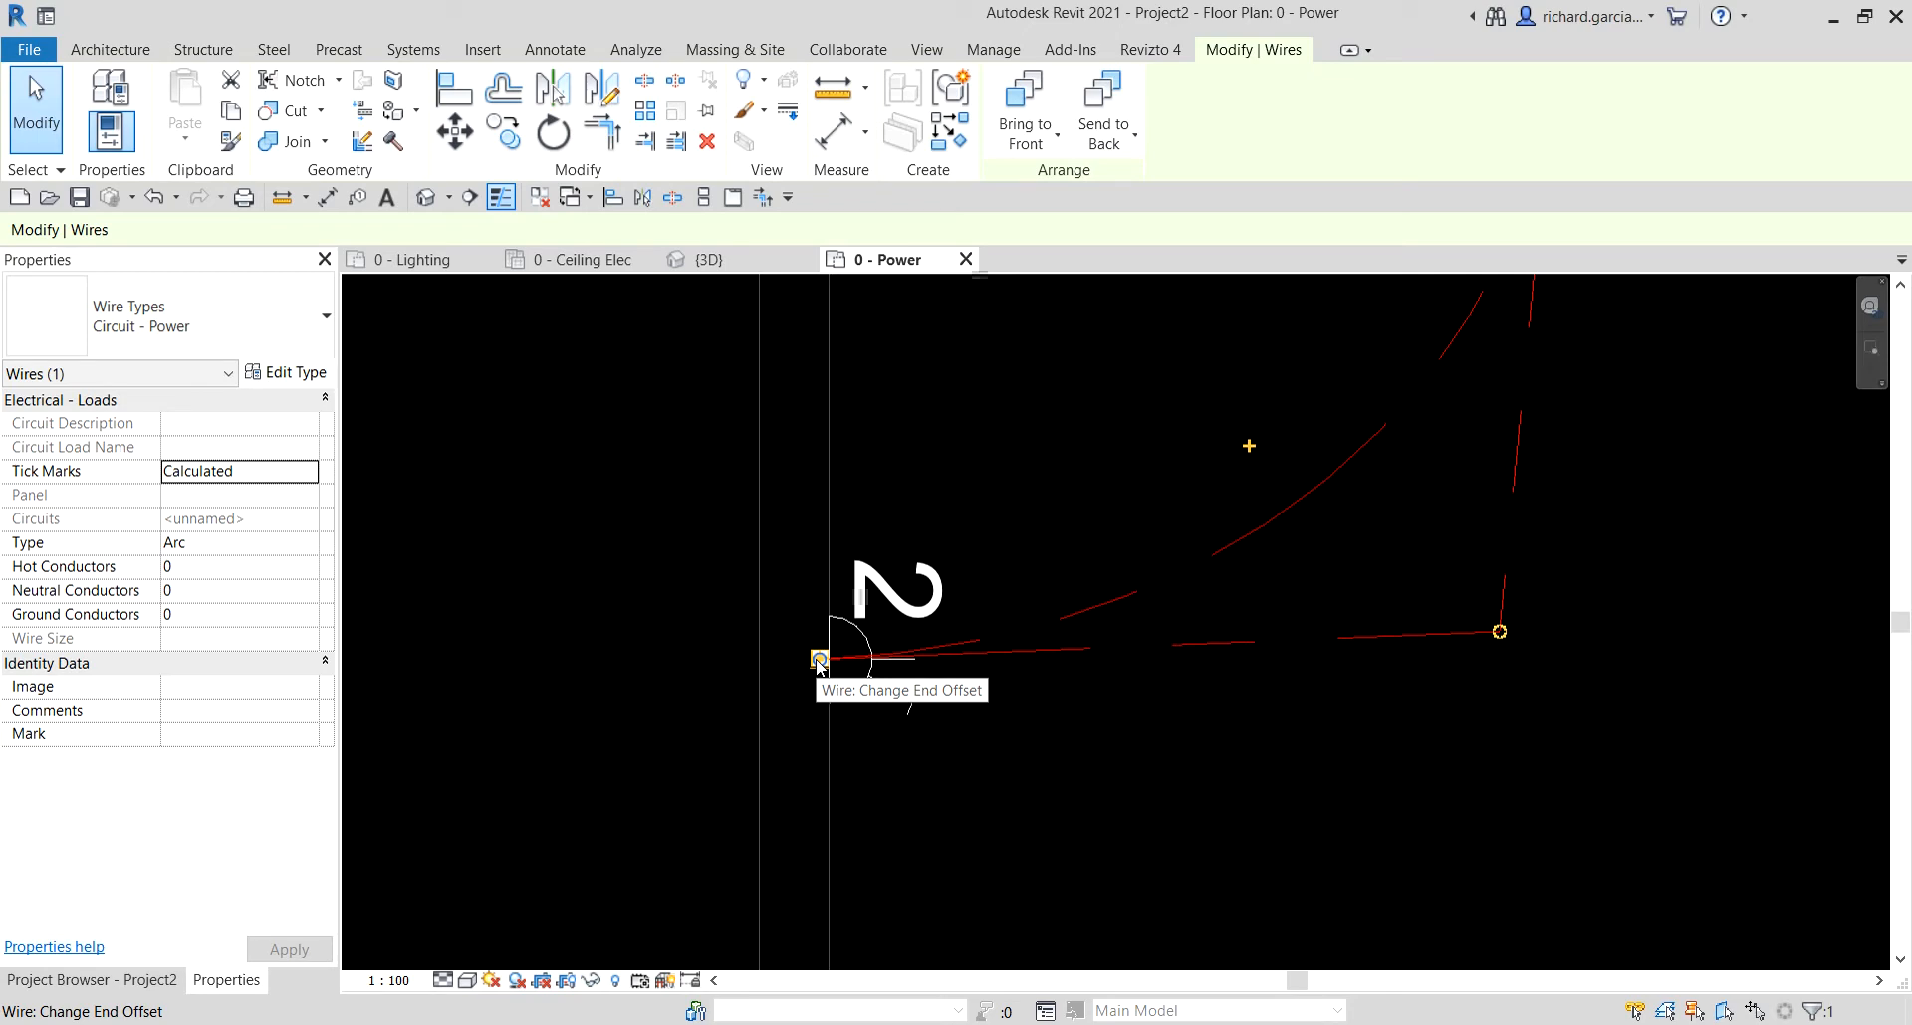
left_click_drag(819, 663, 927, 662)
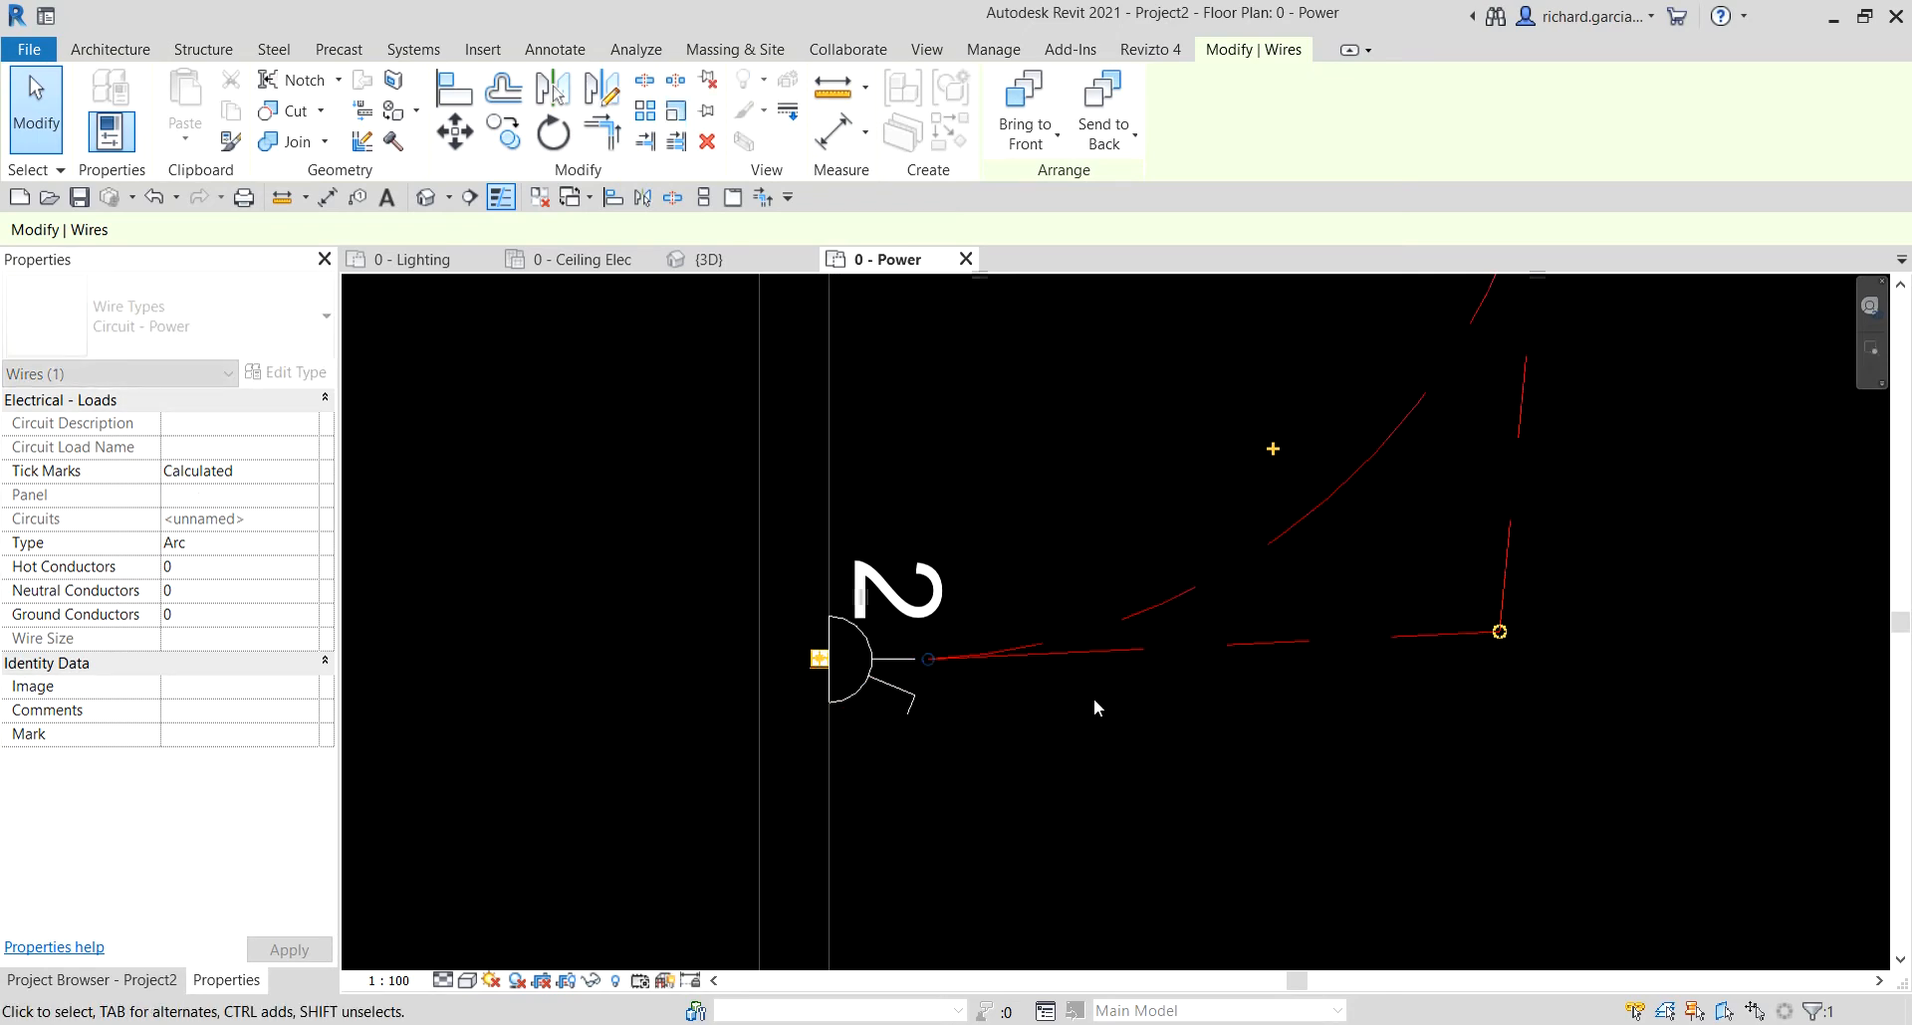
scroll(1071, 727, "down", 2)
left_click(1127, 734)
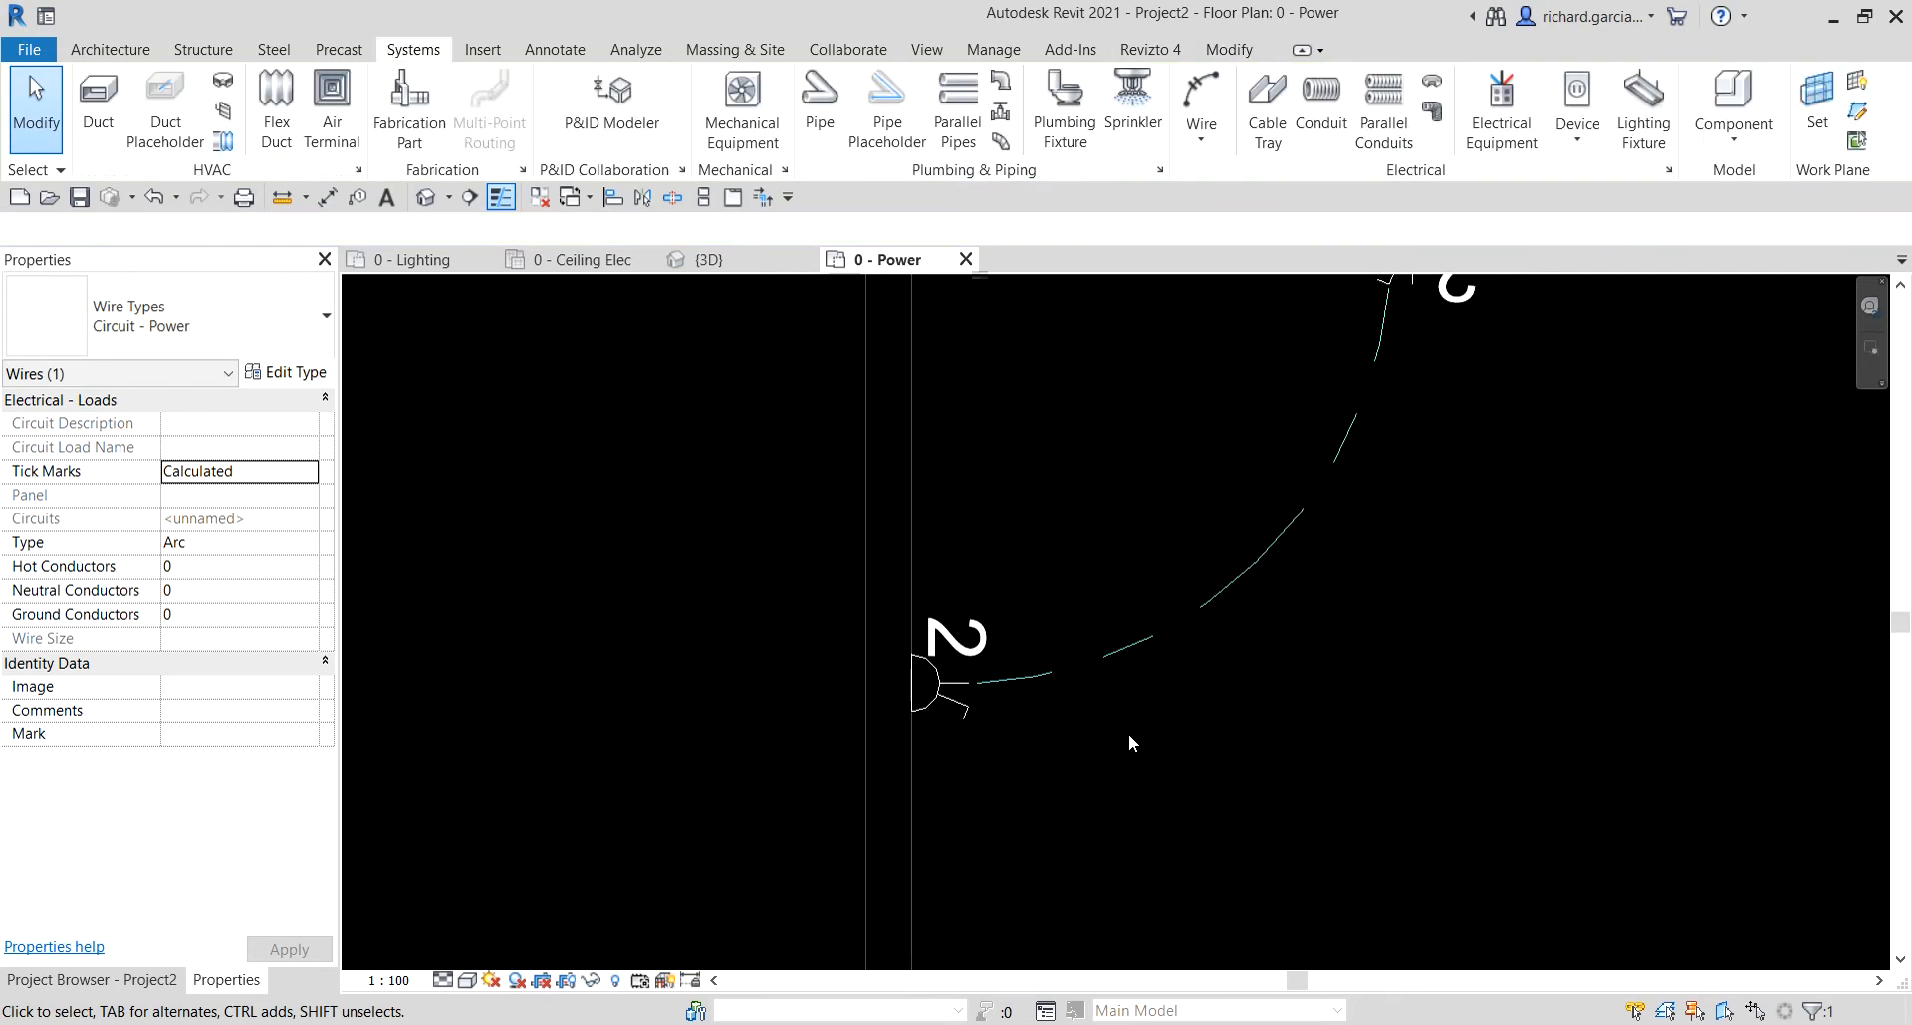
- Check the reattached wire by highlighting the whole electrical network from the left wall socket
scroll(1087, 764, "down", 2)
middle_click_drag(1230, 715, 1107, 857)
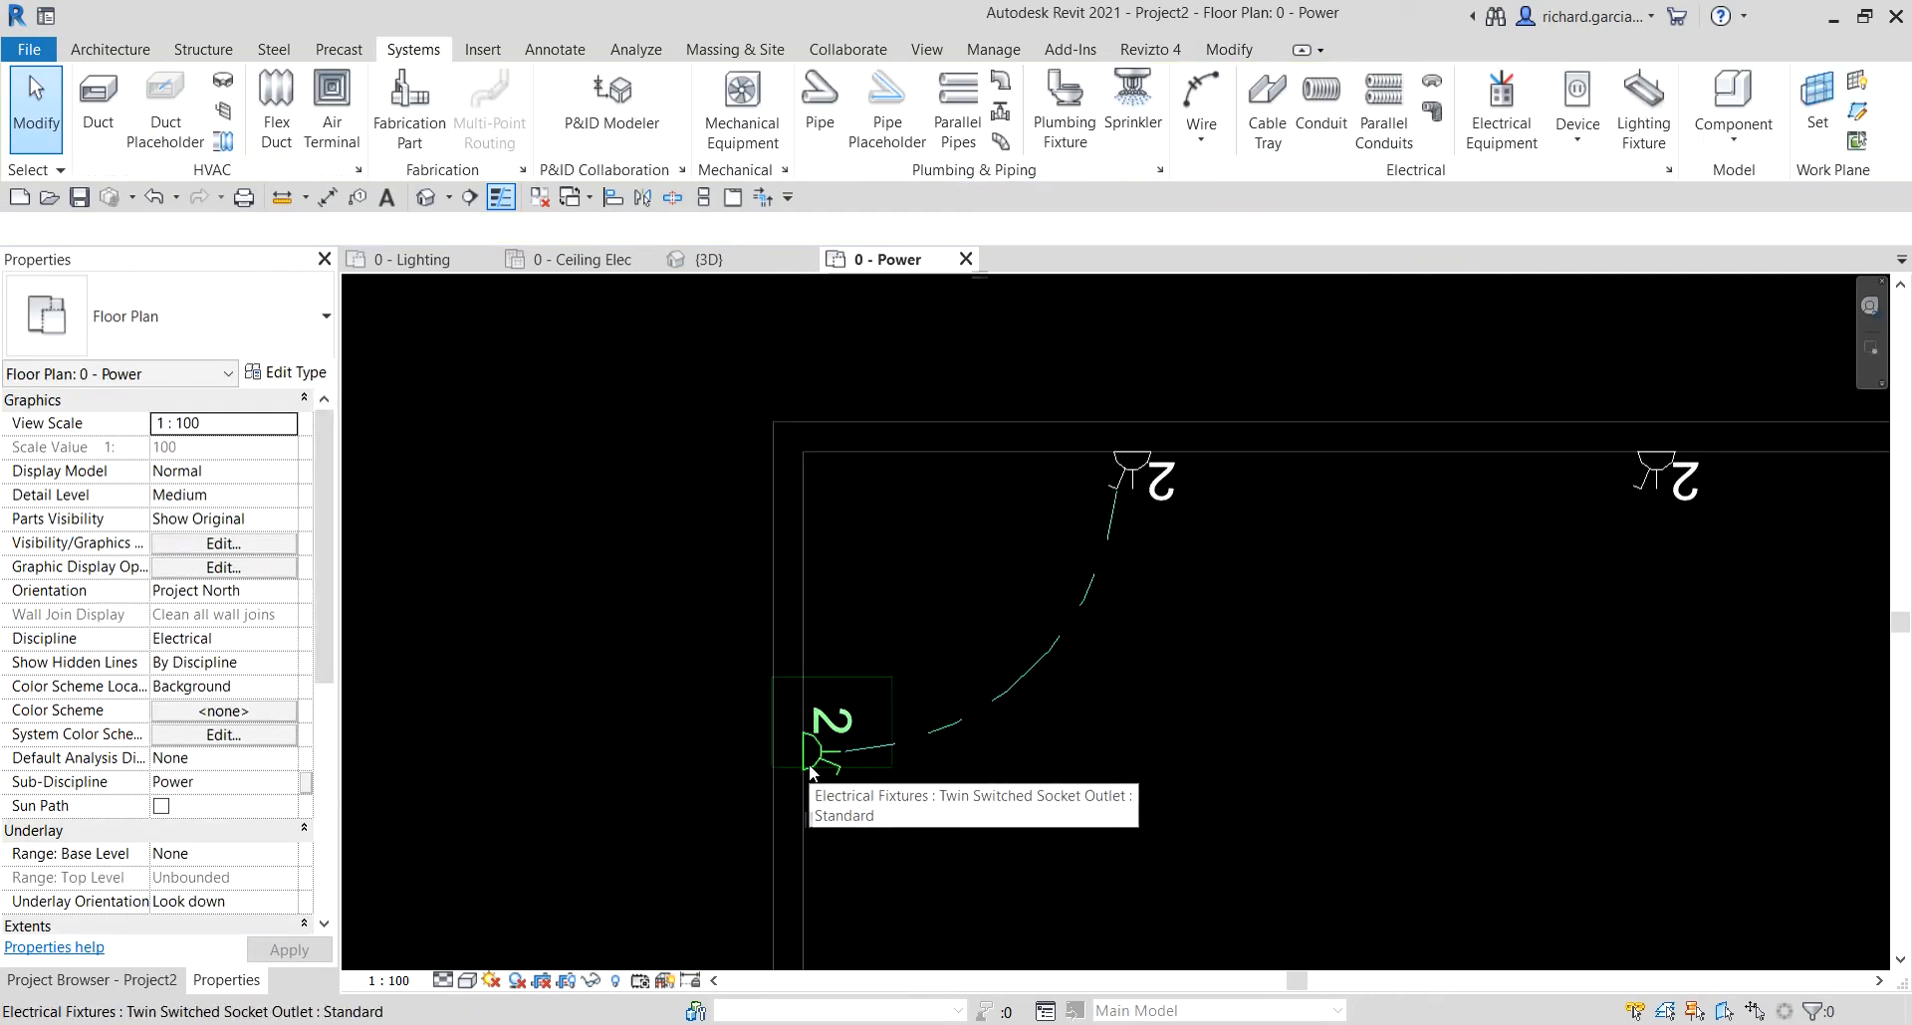
key("Tab")
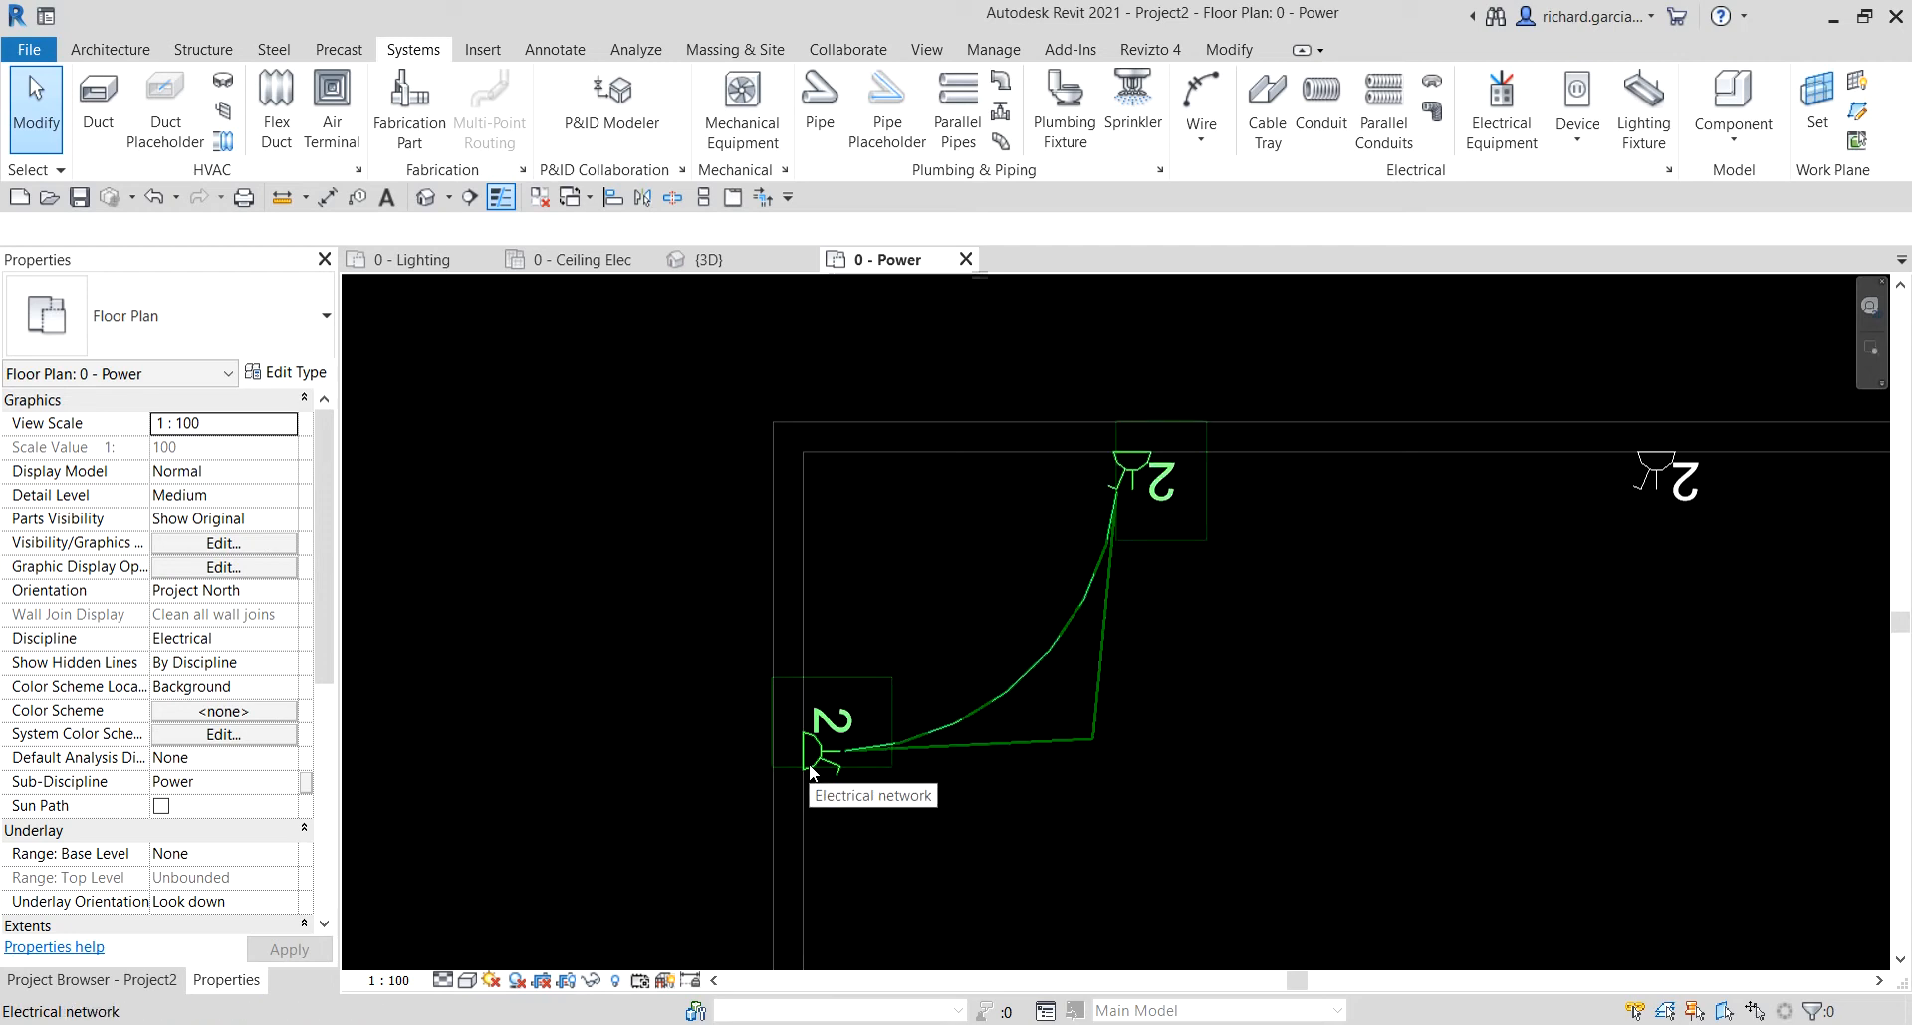
- Draw a Circuit - Power arc wire between the connectors of the two upper wall sockets, curving down into the room
scroll(1310, 675, "down", 4)
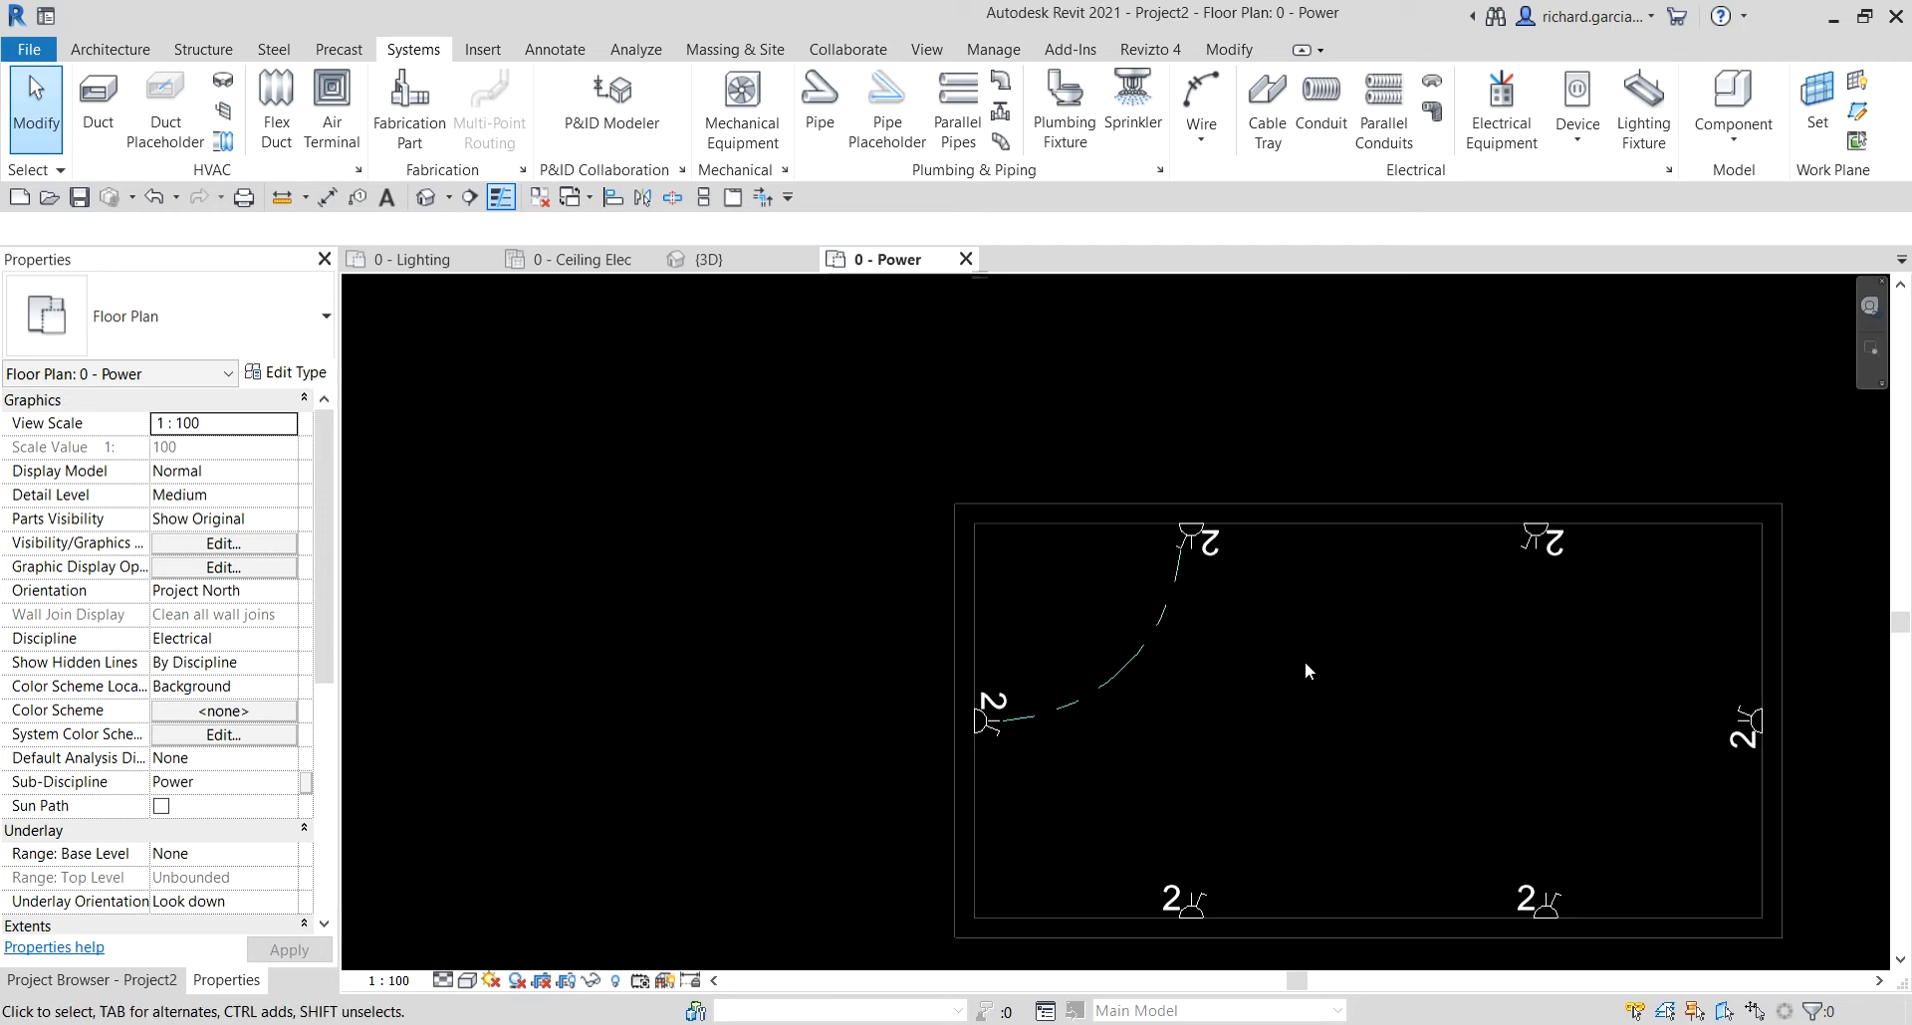
middle_click_drag(1306, 667, 1103, 639)
scroll(1046, 554, "up", 5)
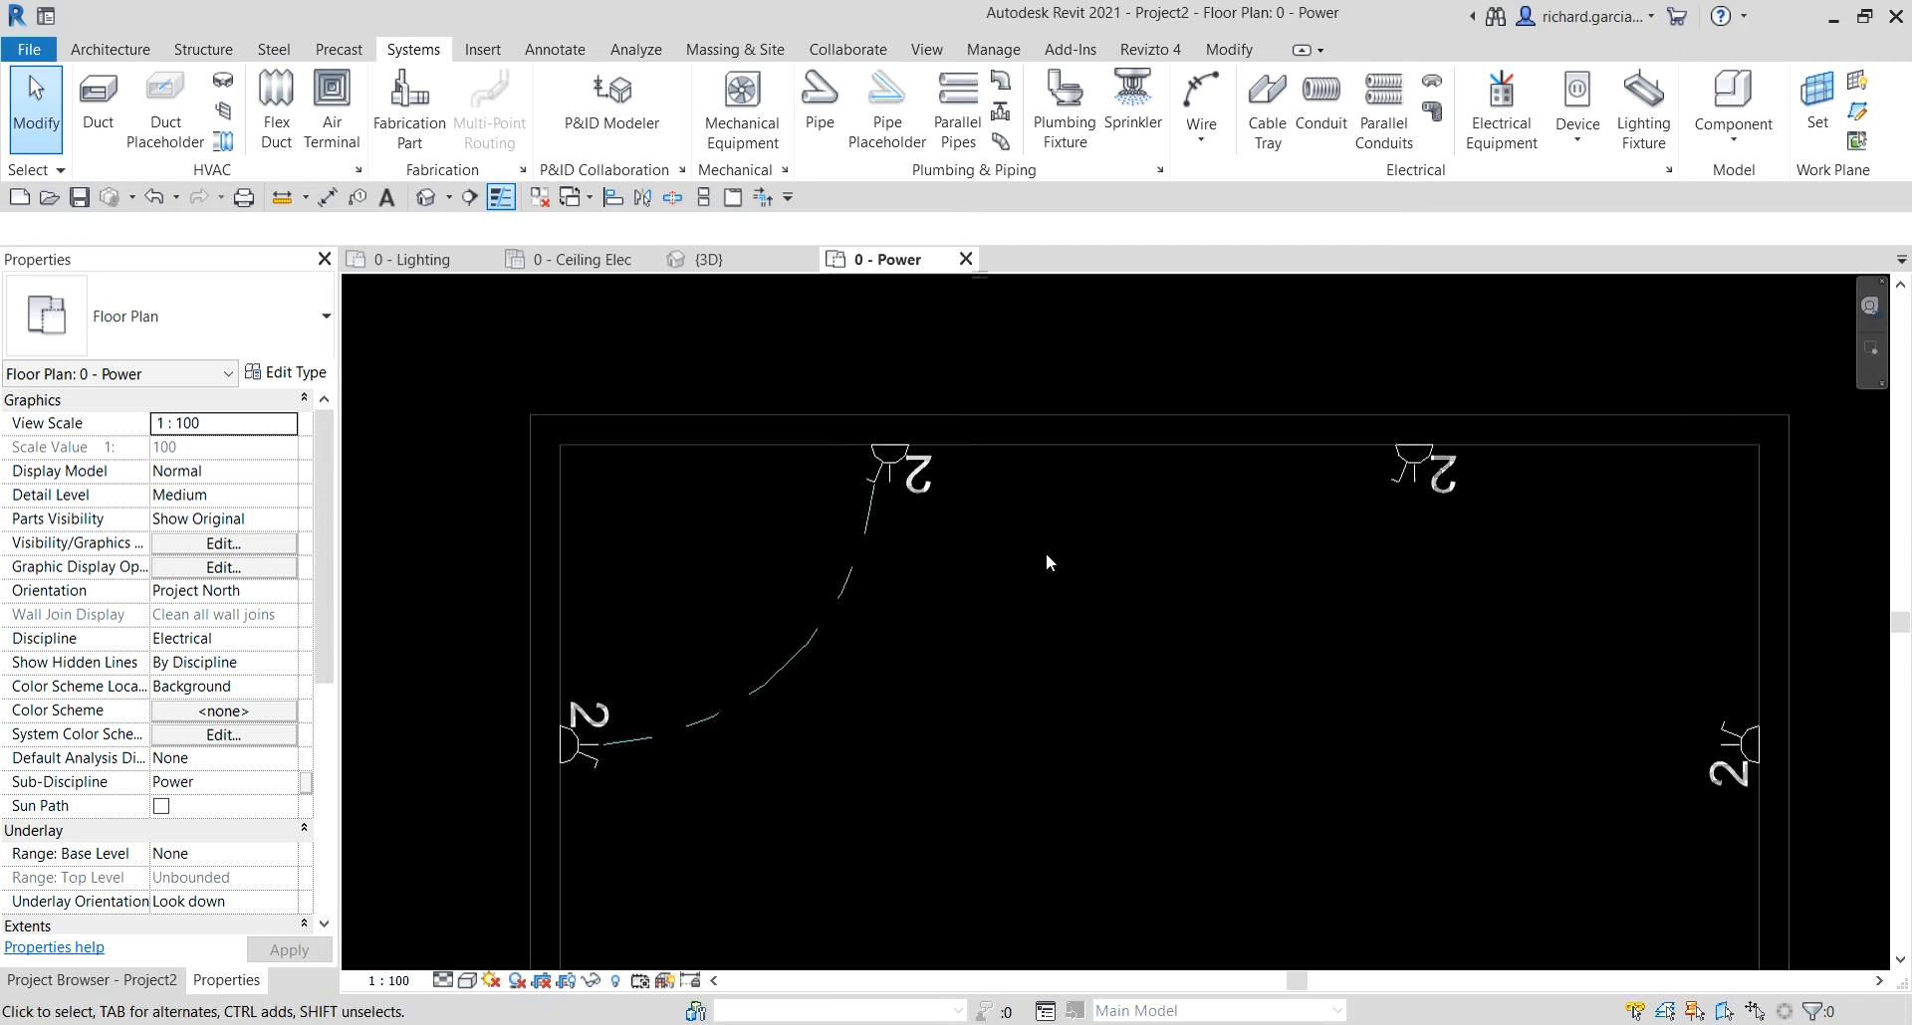
left_click(1189, 94)
scroll(937, 438, "up", 2)
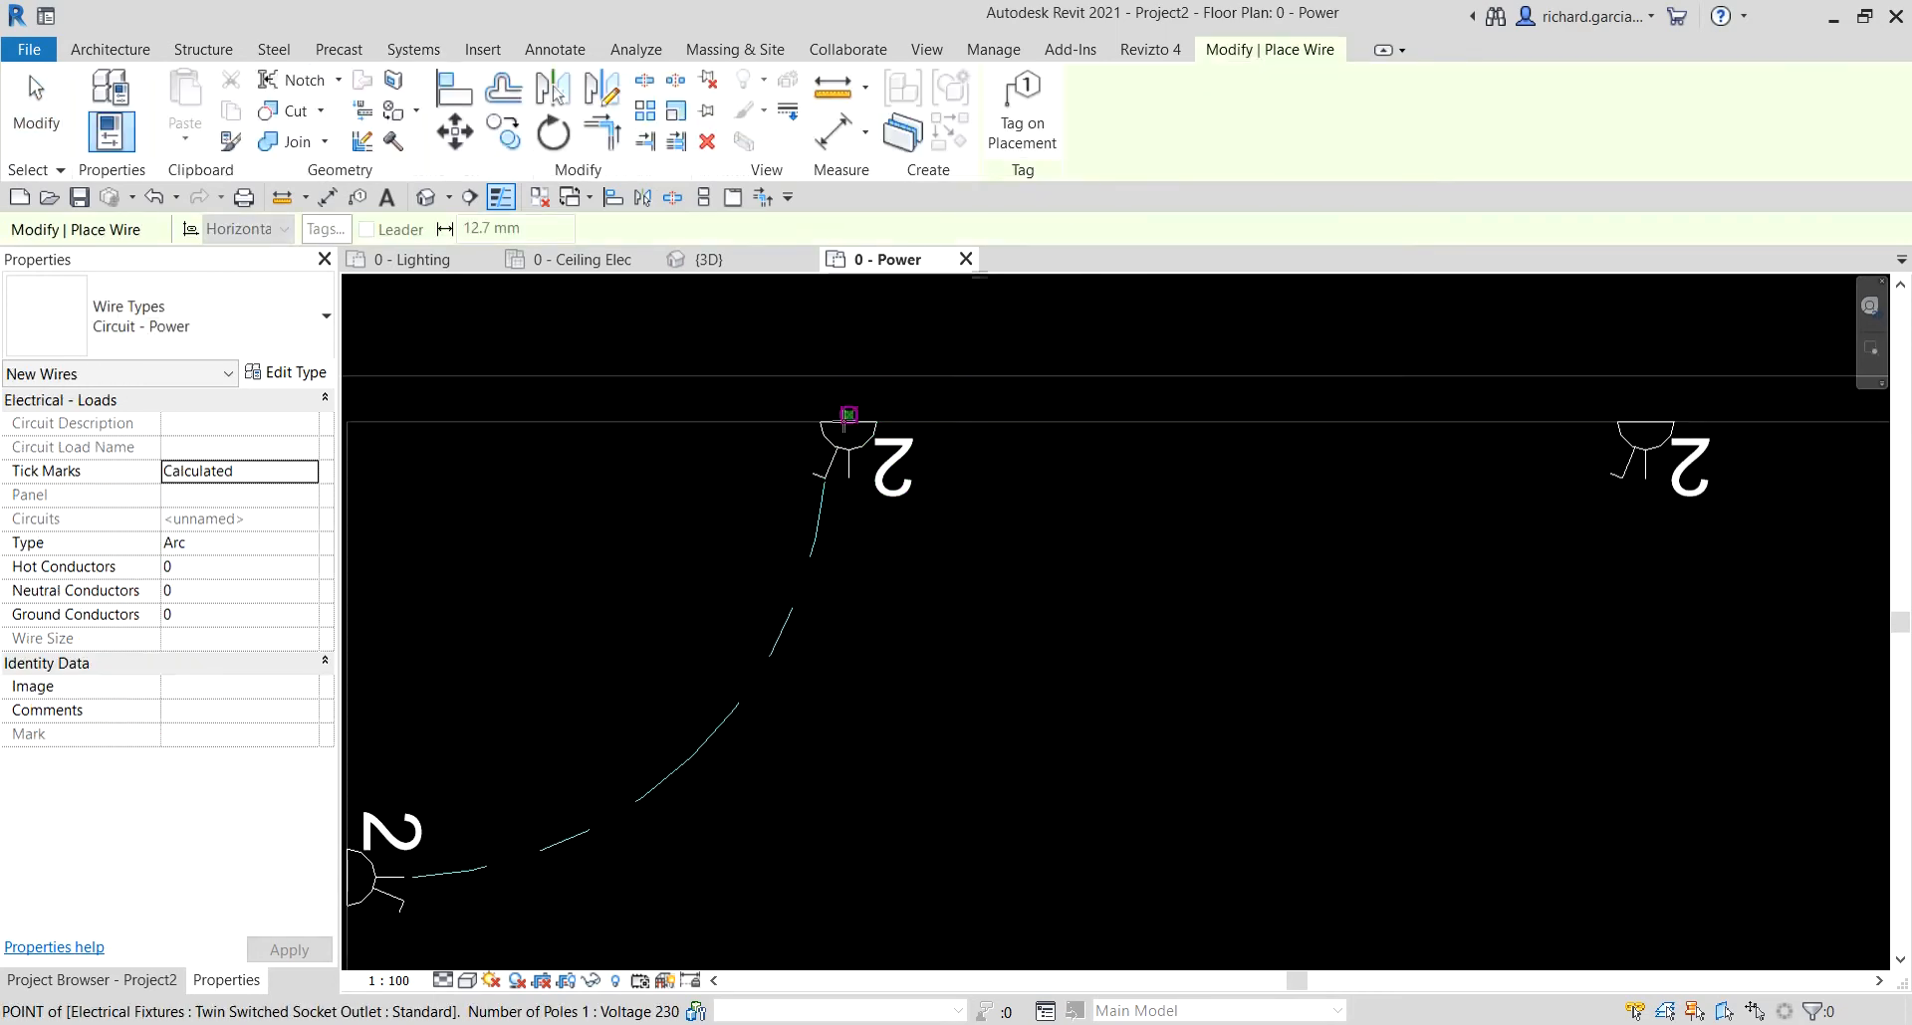
left_click(844, 422)
left_click(1266, 675)
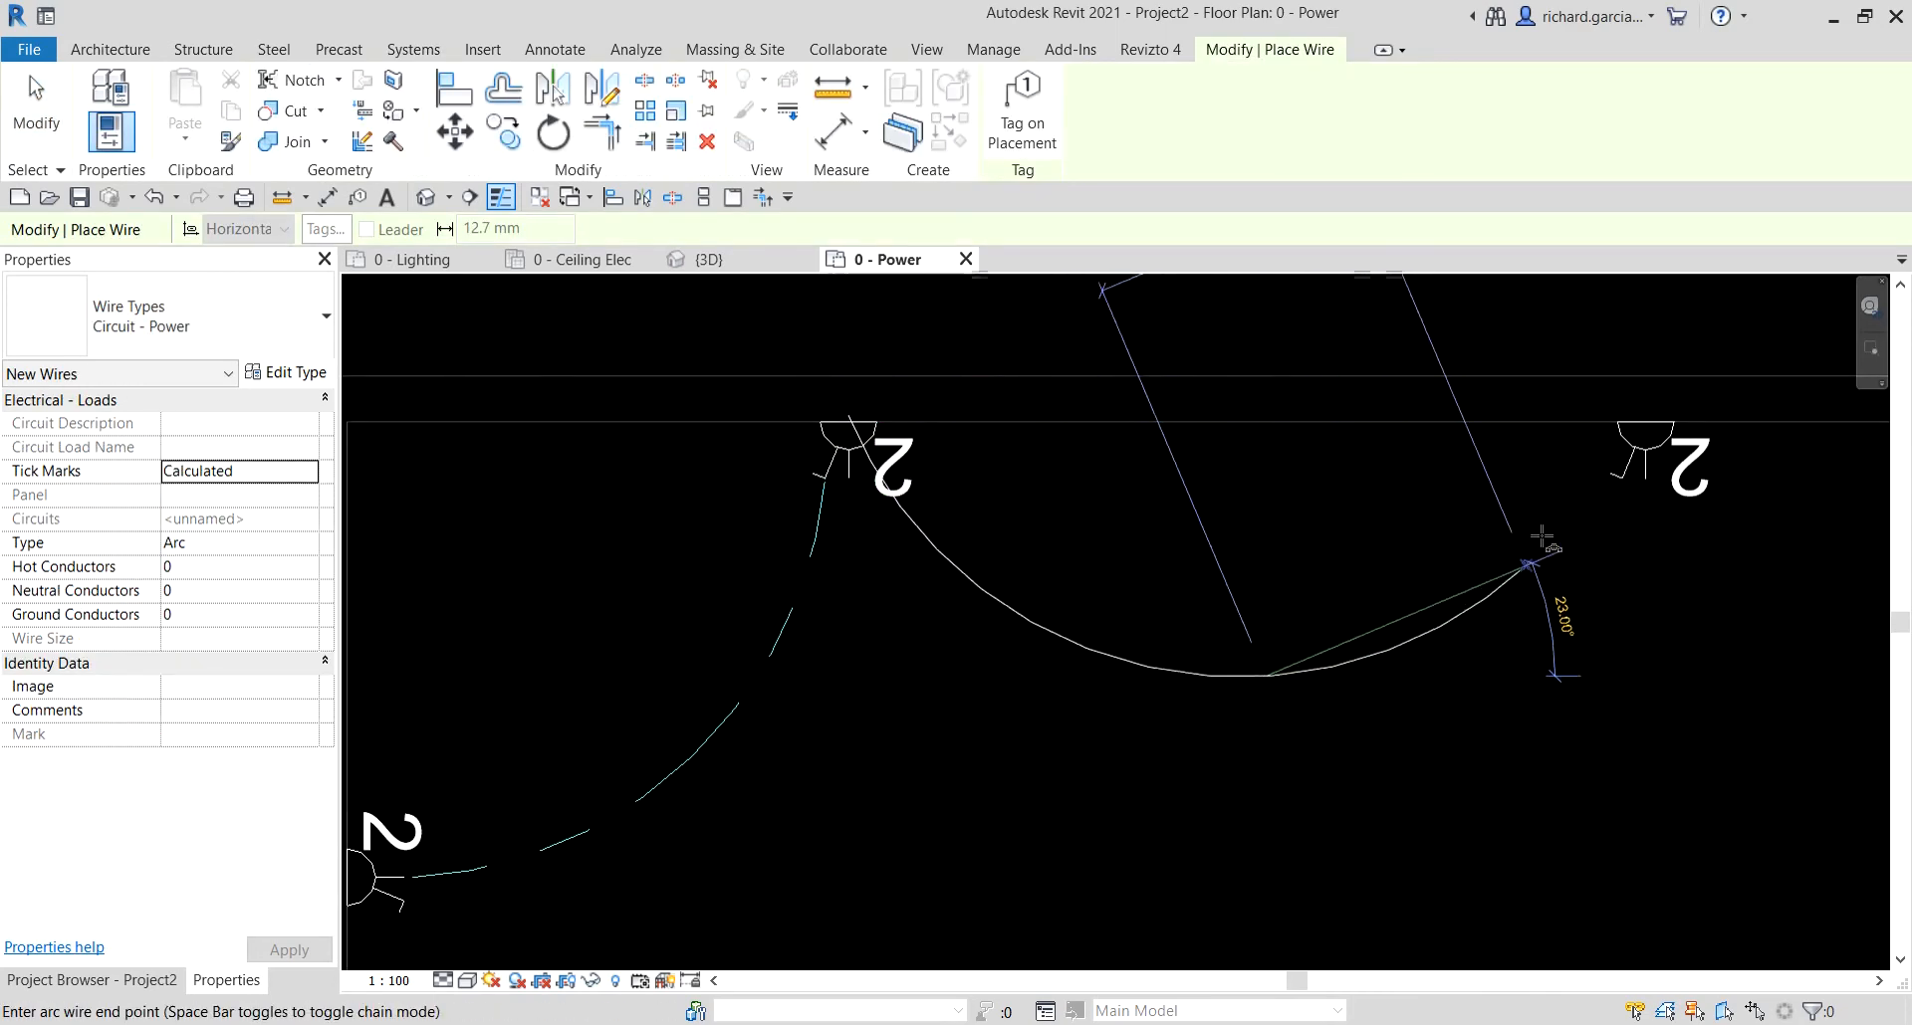
left_click(1659, 422)
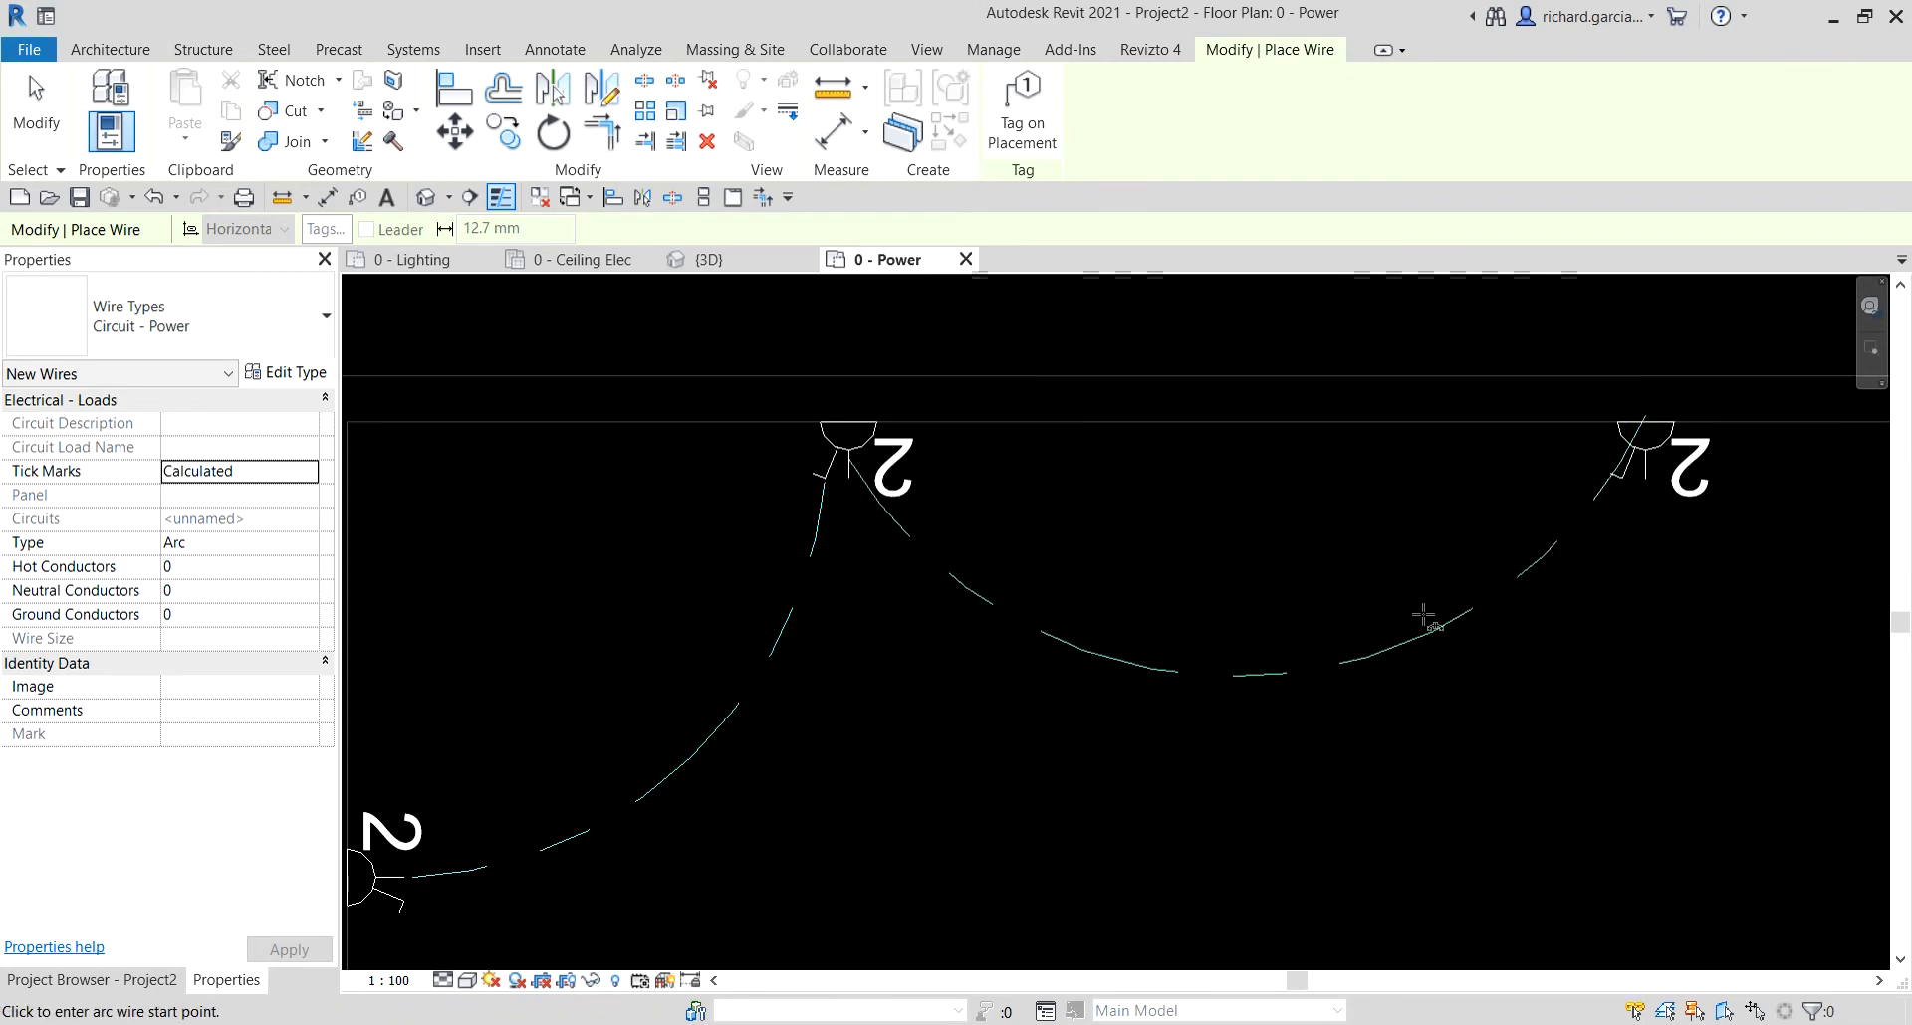
scroll(1224, 634, "down", 2)
middle_click_drag(1223, 634, 852, 562)
scroll(852, 562, "up", 1)
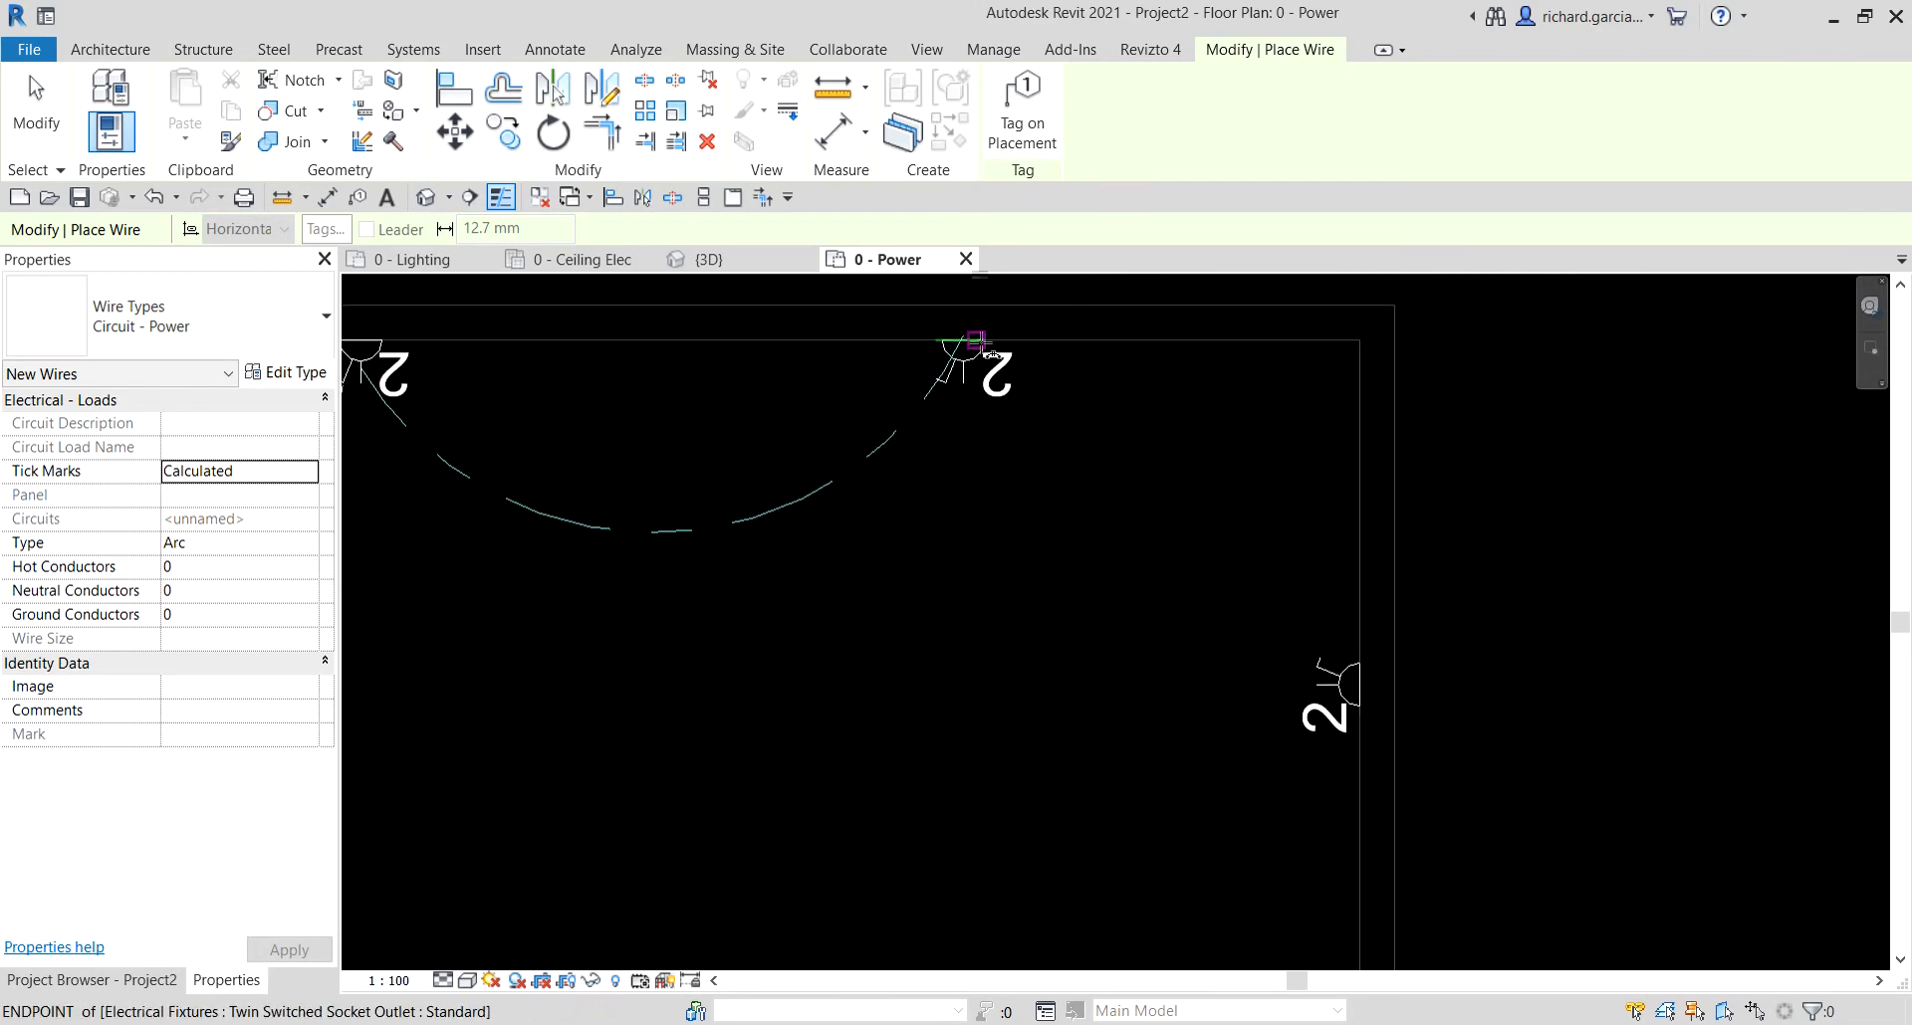
left_click(971, 338)
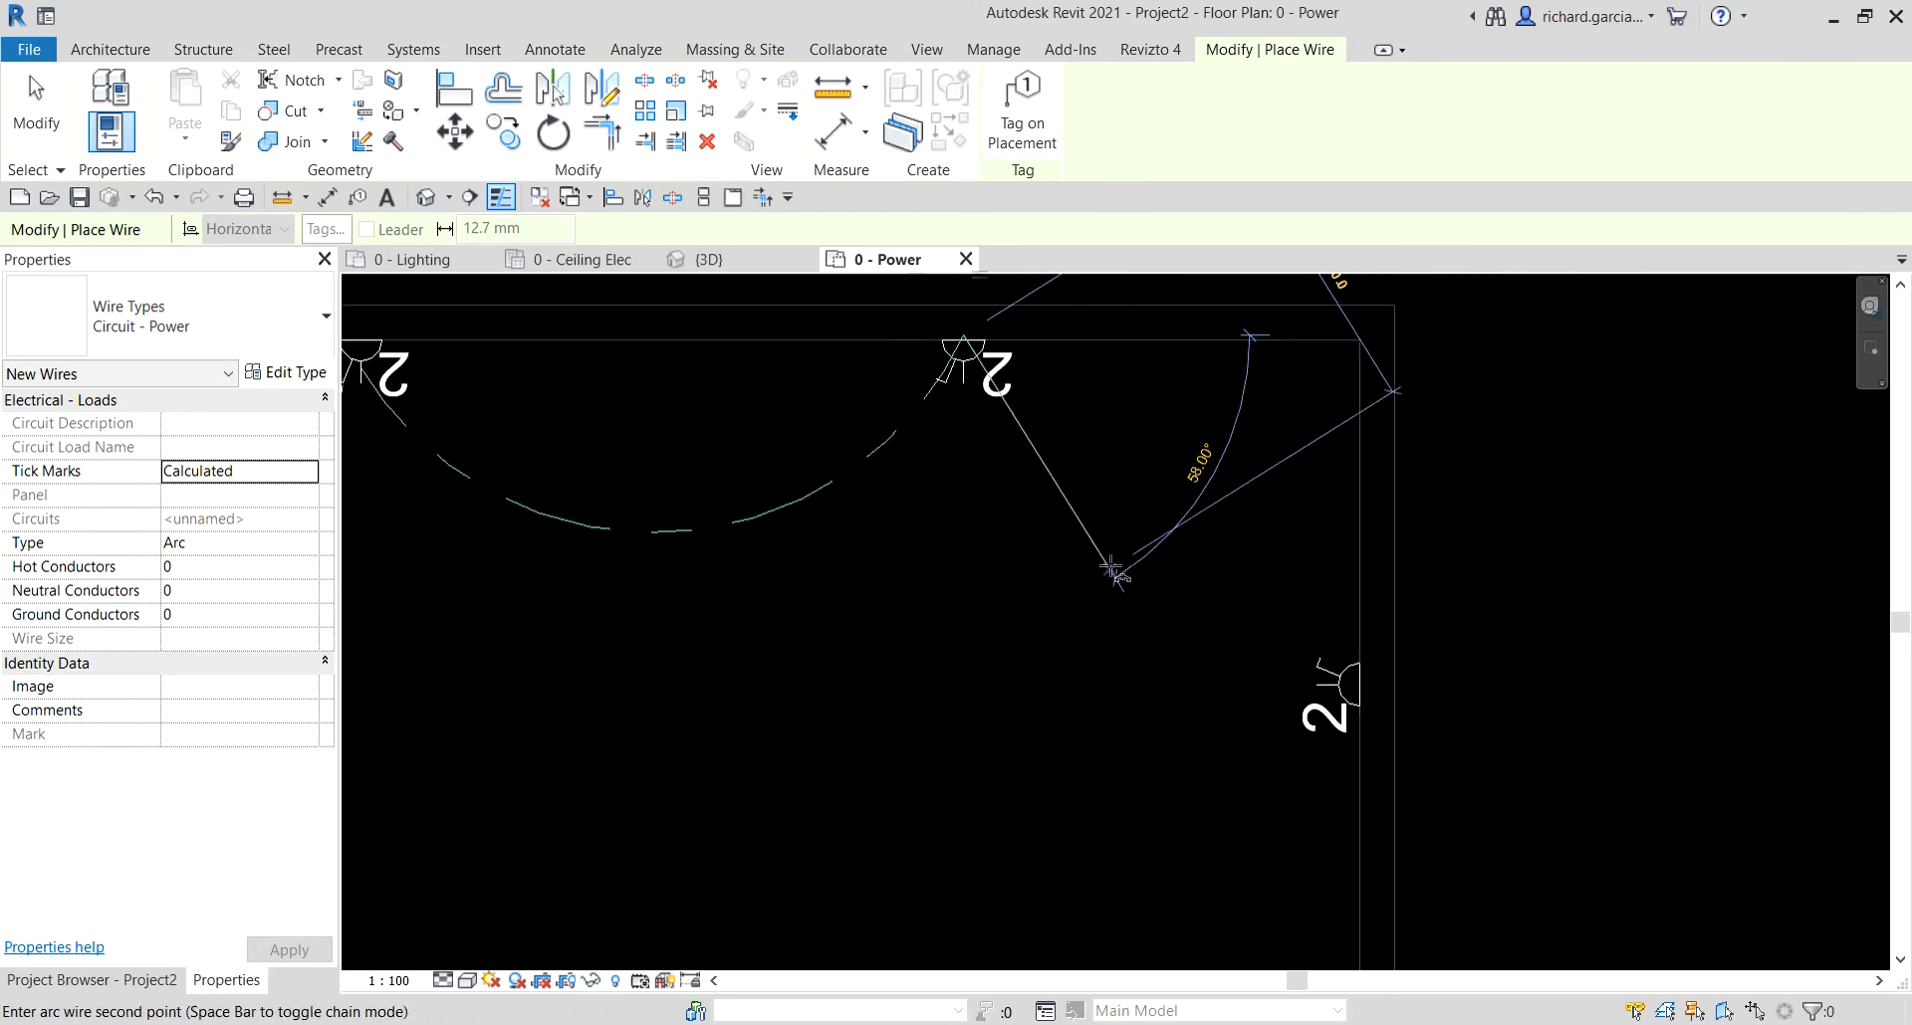
scroll(1118, 555, "down", 2)
key("Escape")
key("Escape")
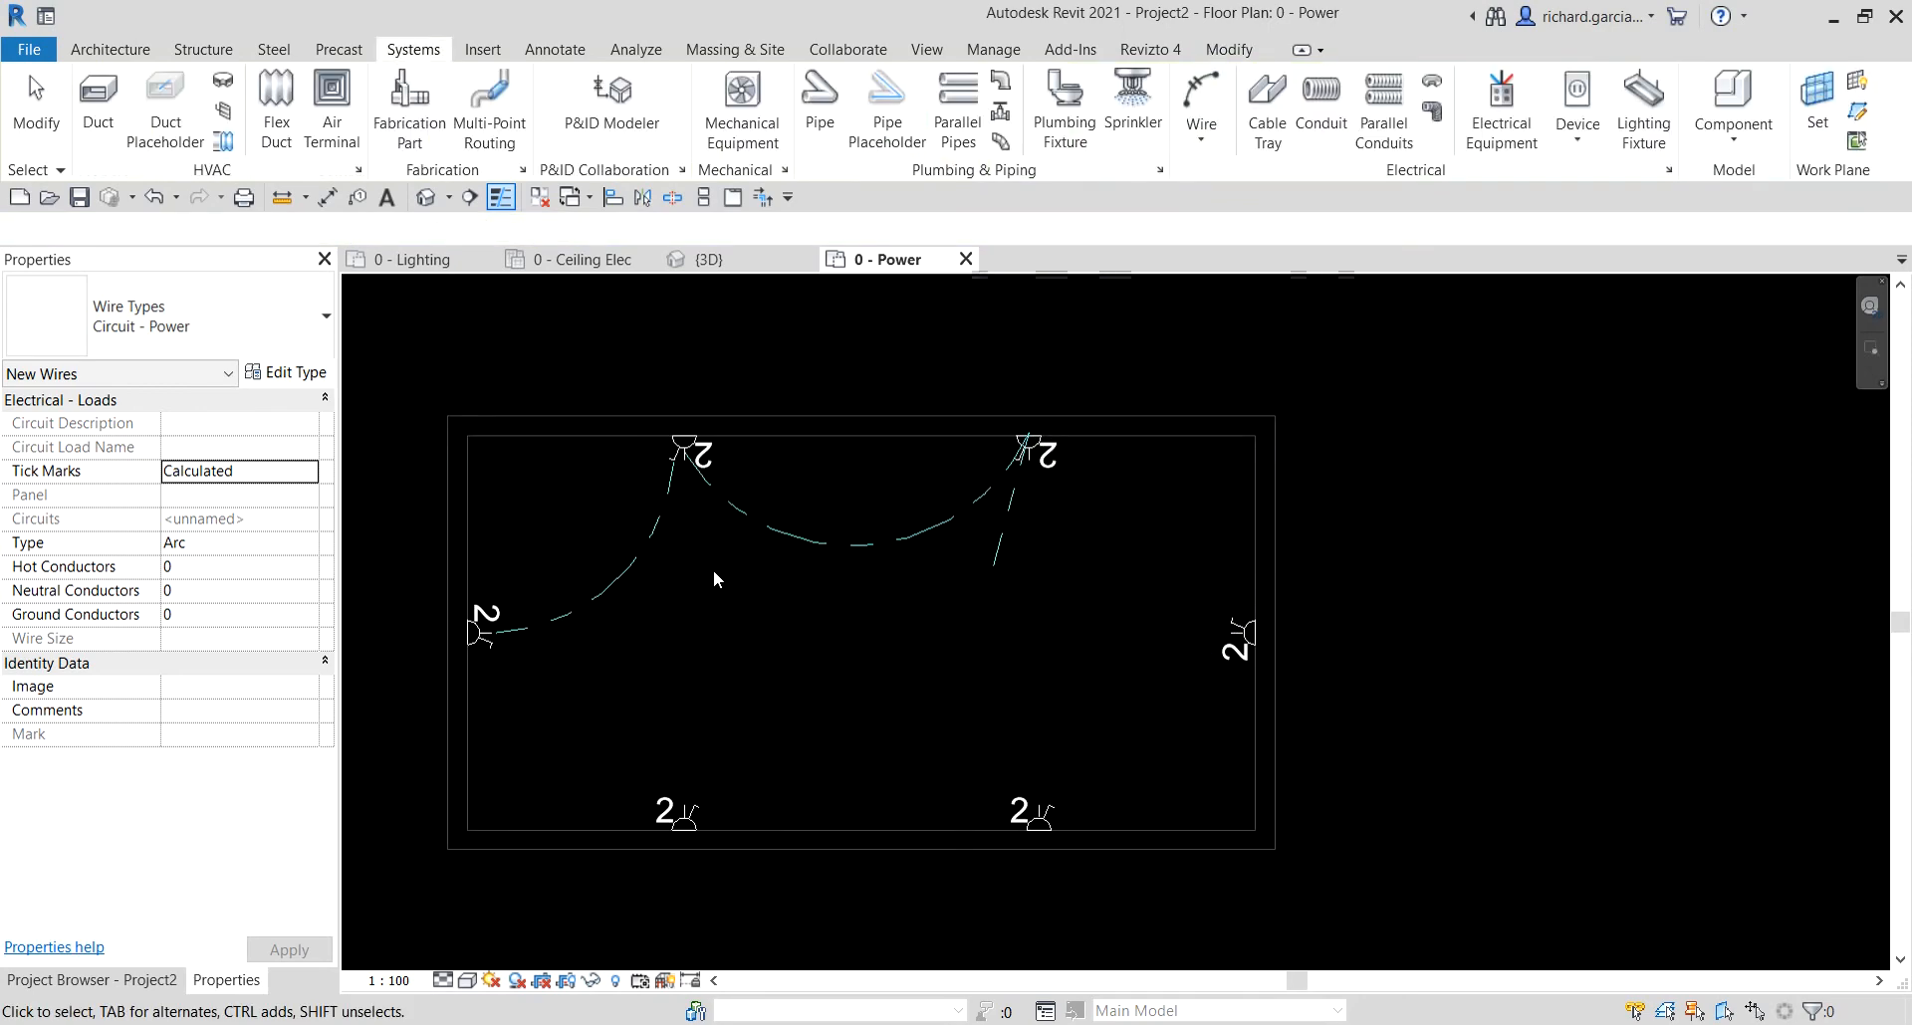
left_click(996, 558)
key("Delete")
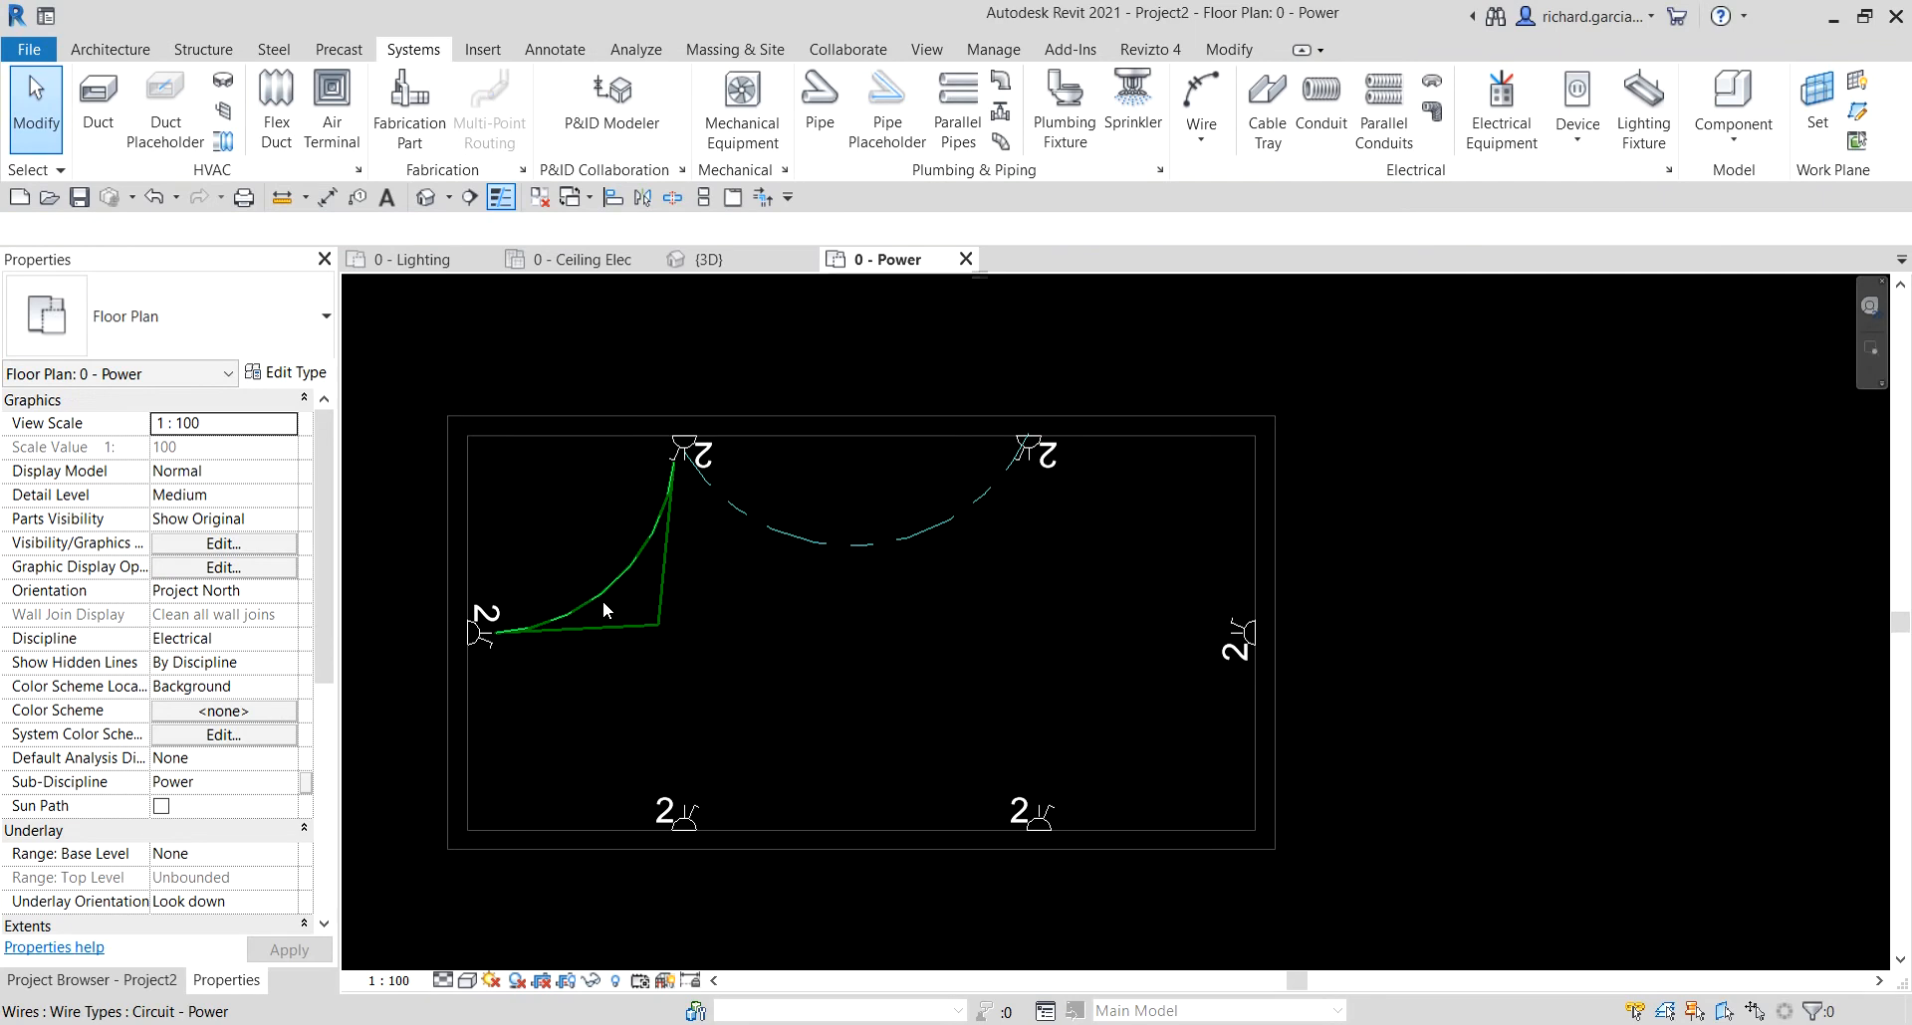
- Mirror the corner arc wire about a vertical axis through the upper wall's midpoint, towards the right wall's socket
left_click(602, 600)
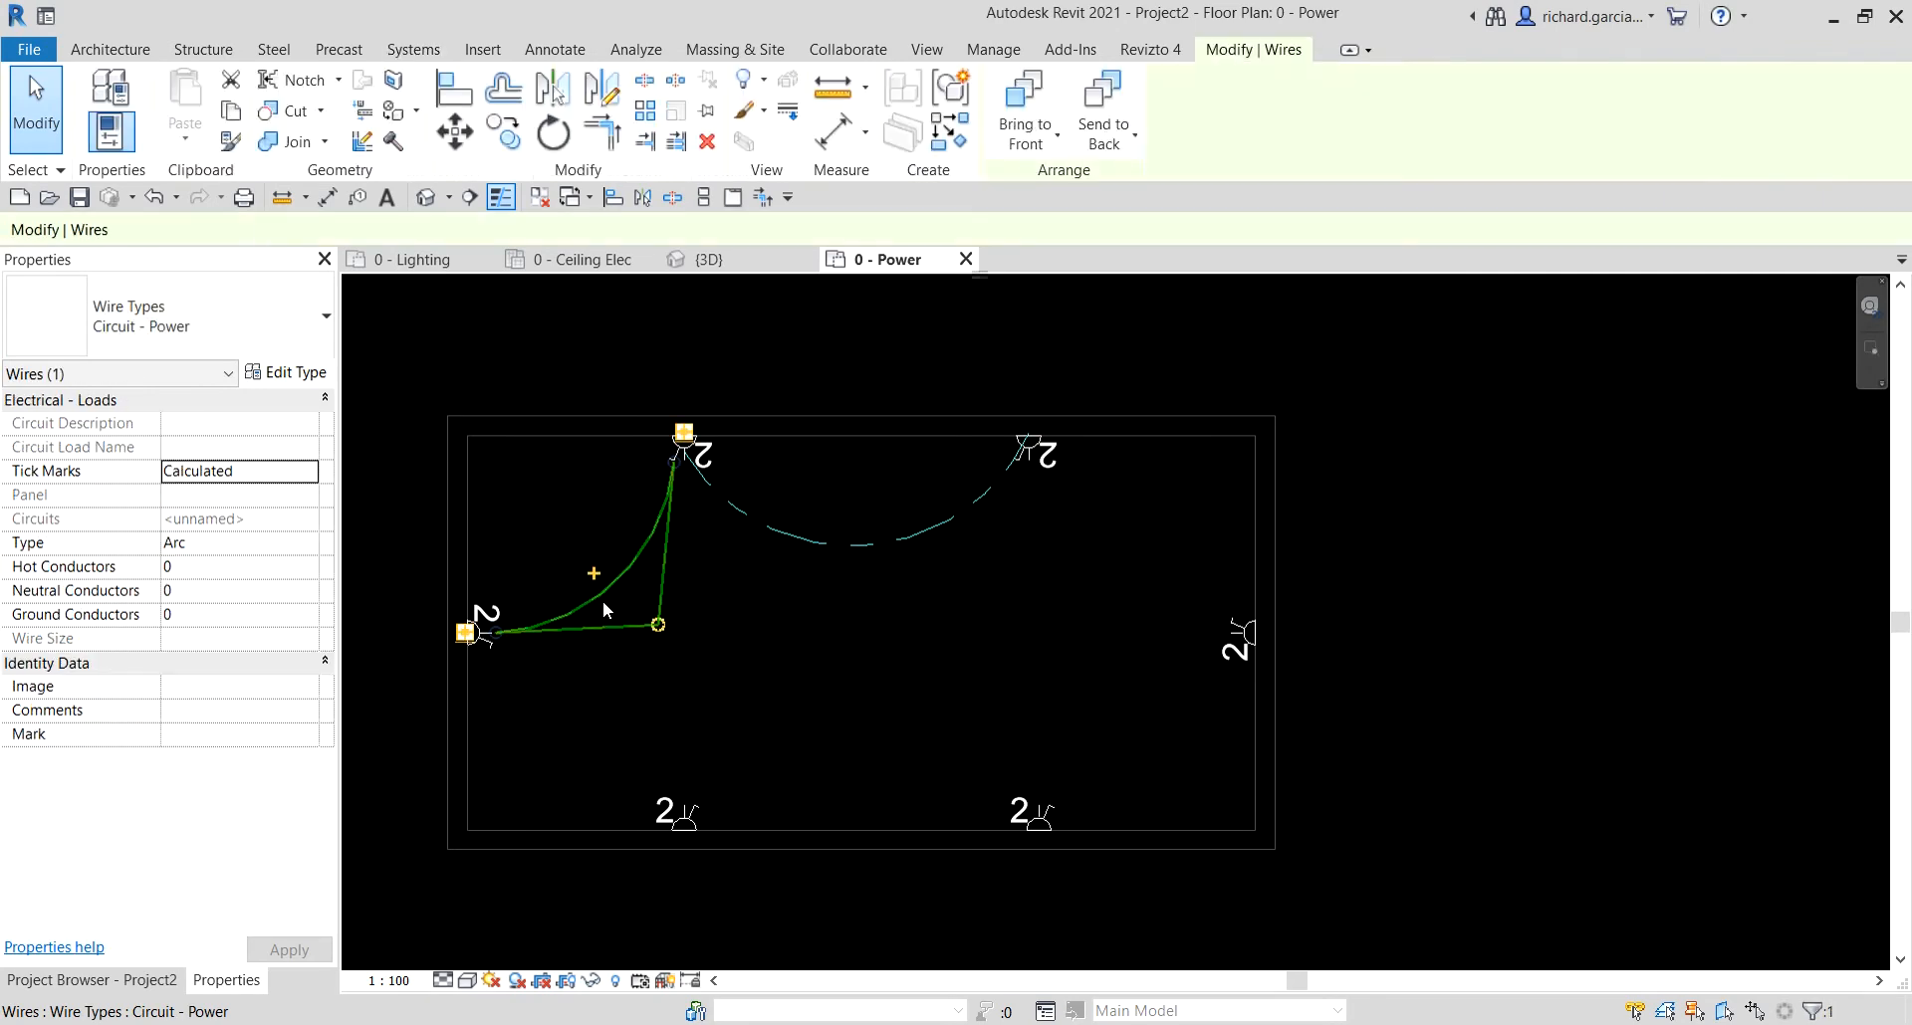
left_click(617, 87)
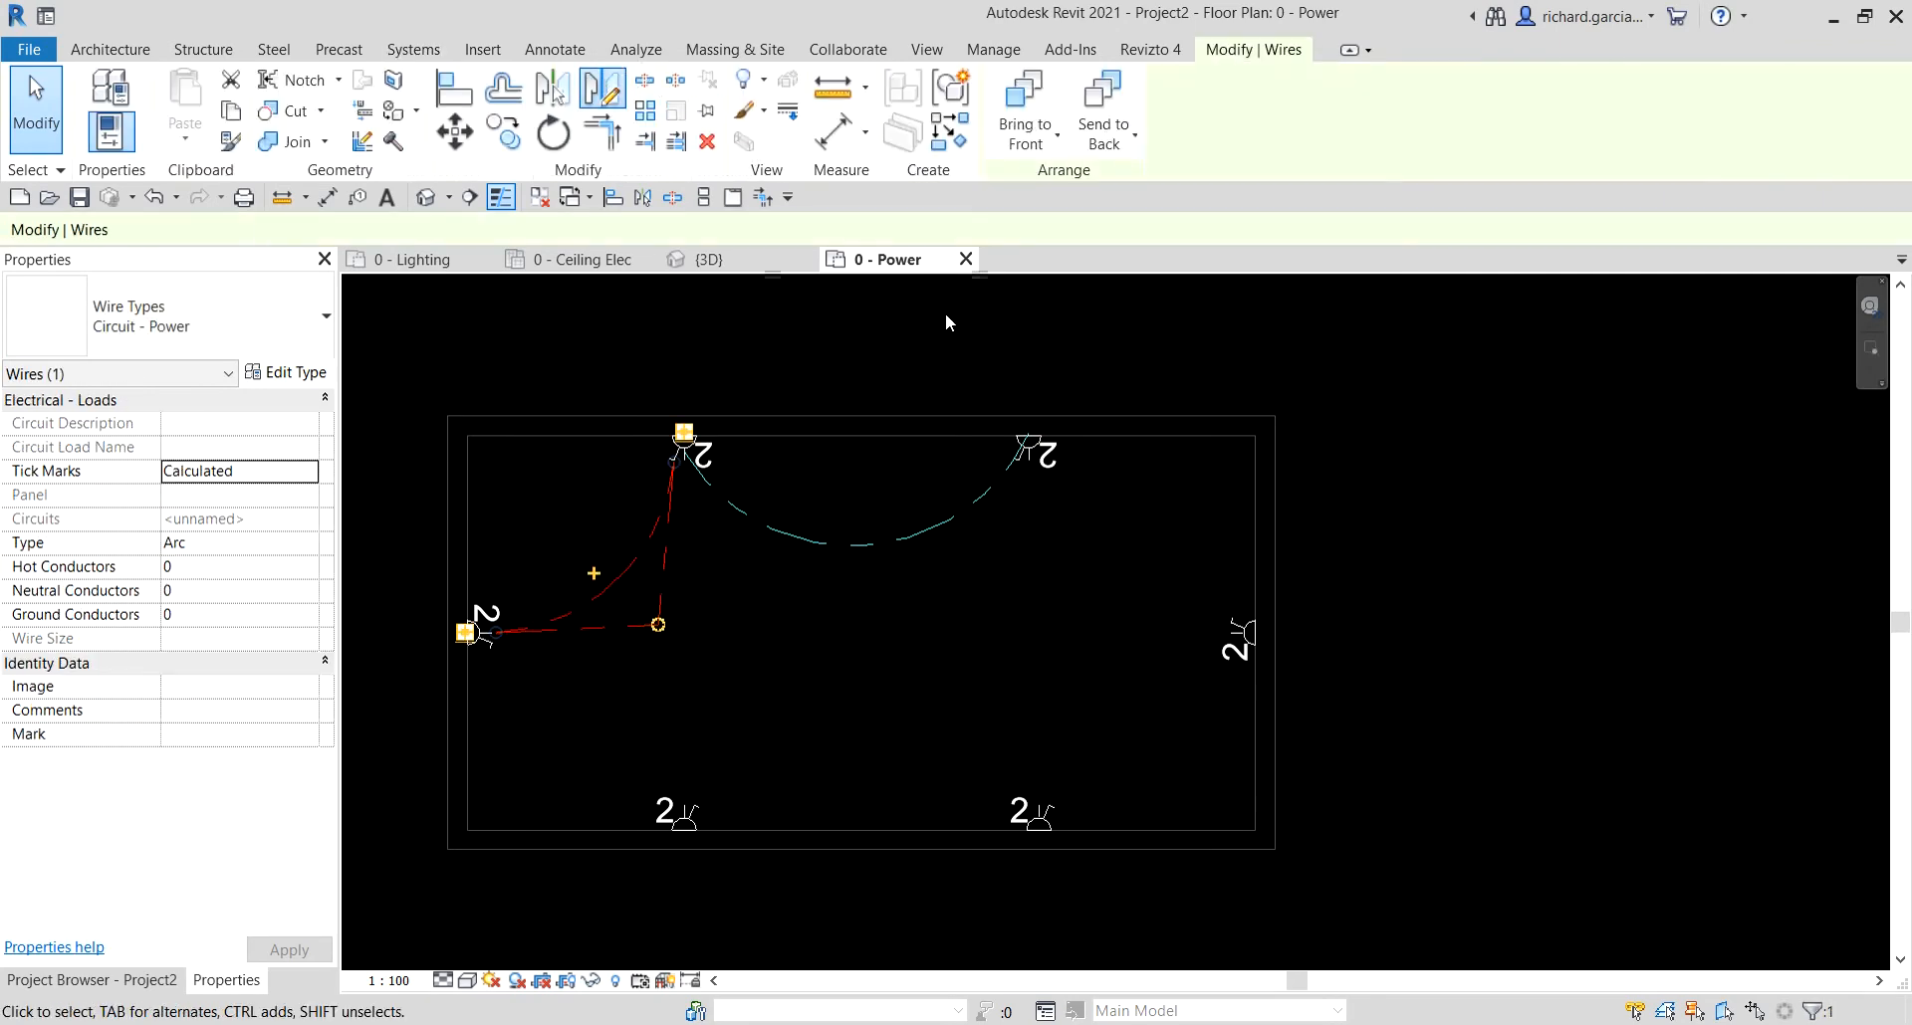
left_click(862, 416)
left_click(862, 368)
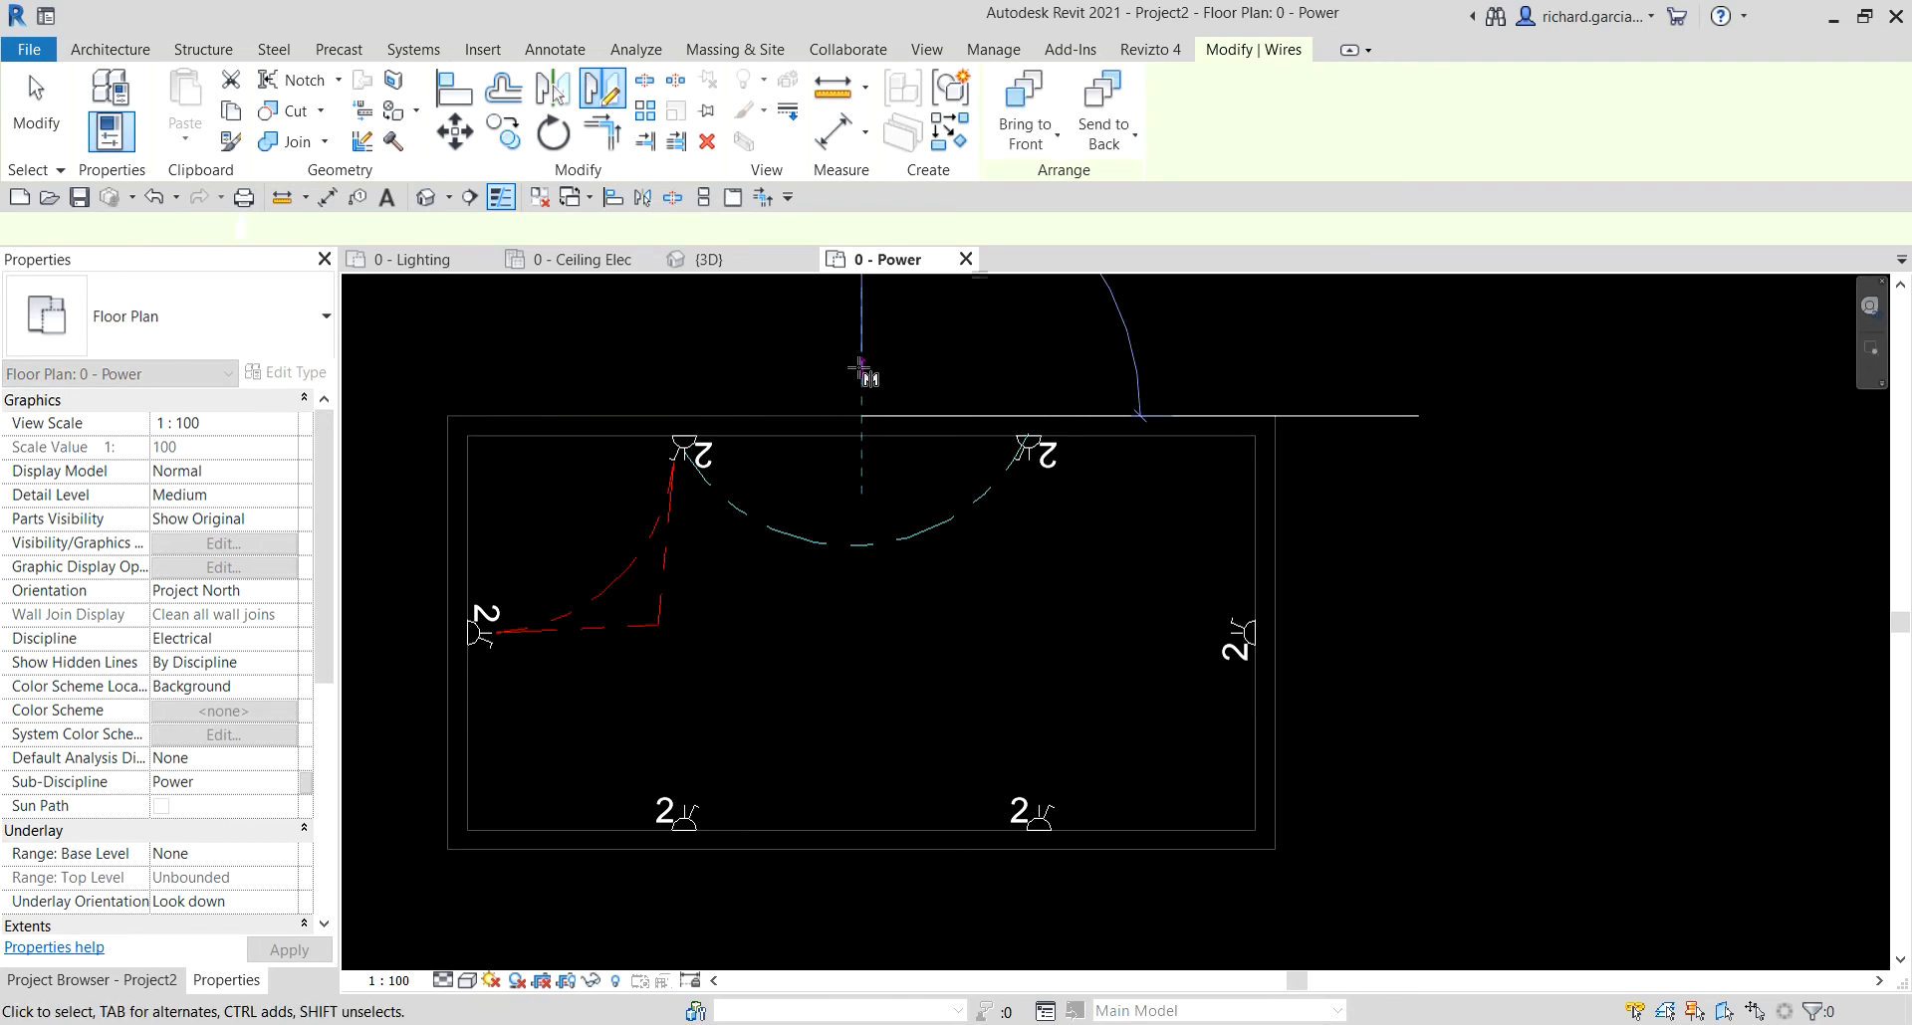
key("Escape")
- Snap the mirrored wire's end vertex onto the right wall socket's connector and clear the selection
scroll(1247, 659, "up", 2)
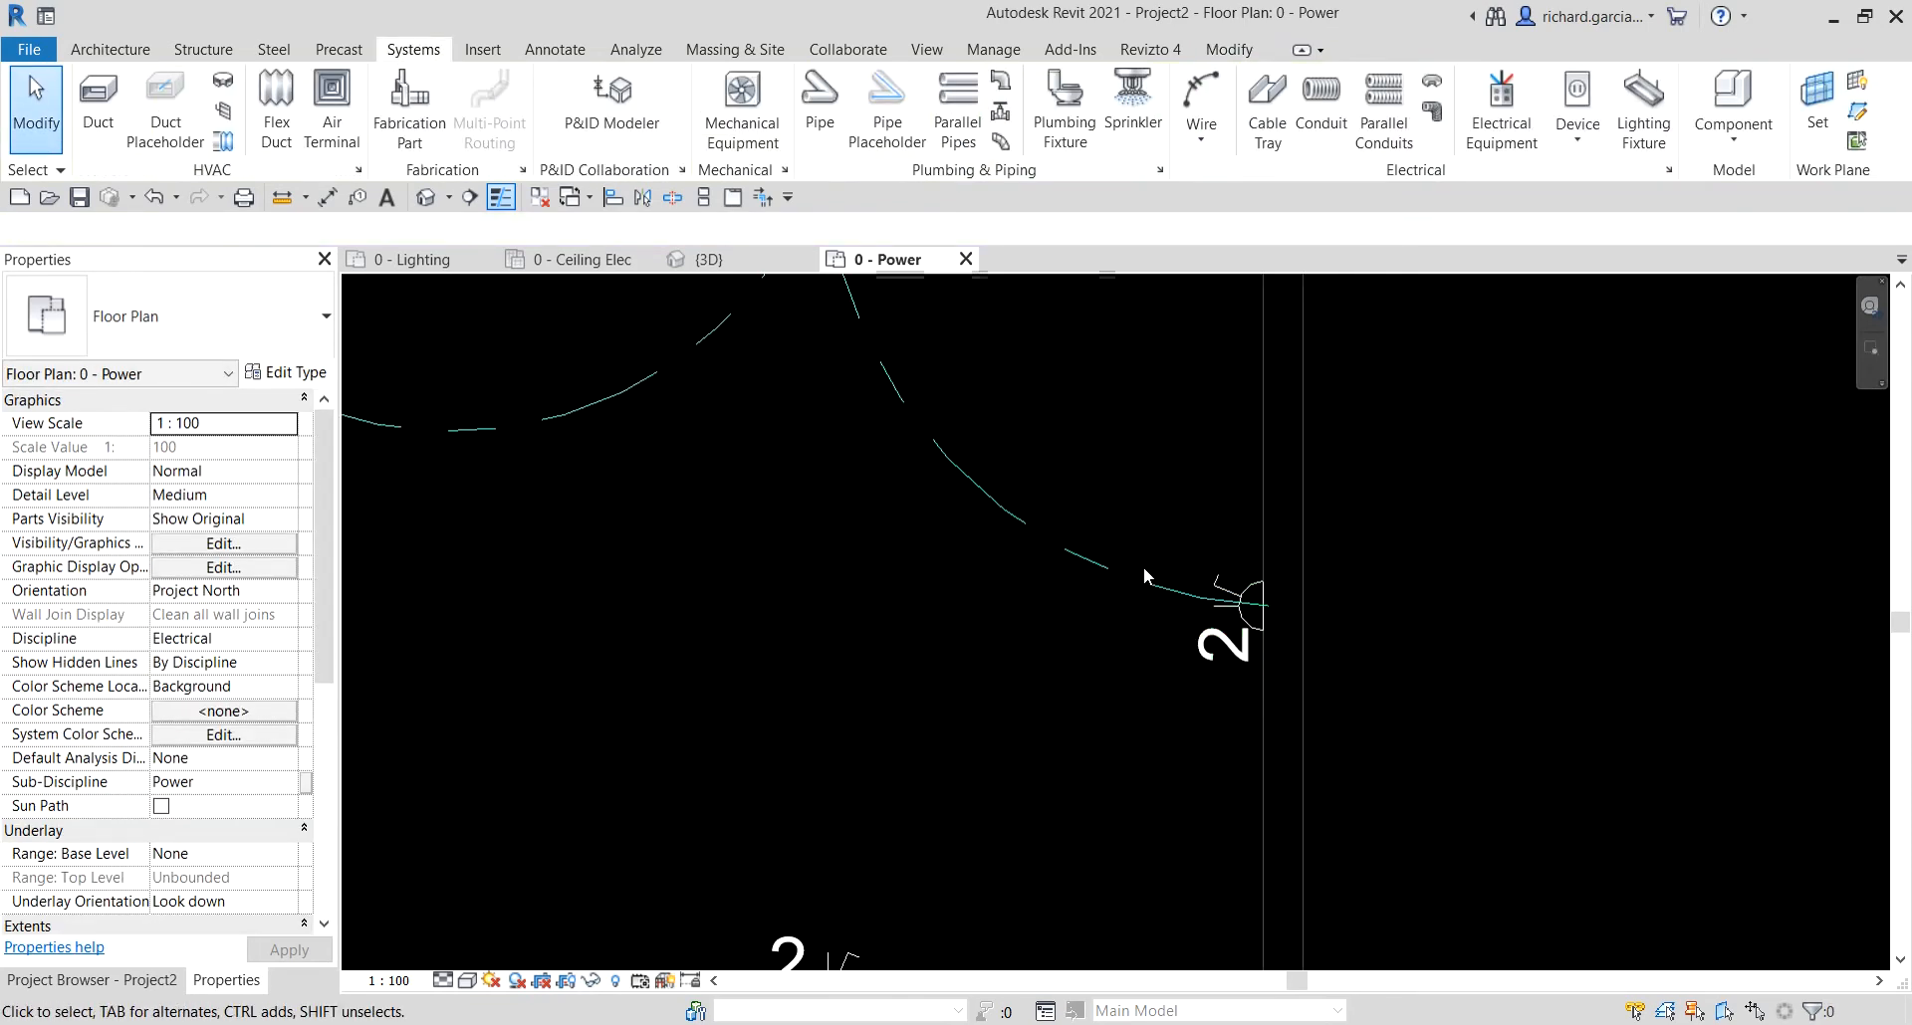
scroll(1137, 584, "up", 2)
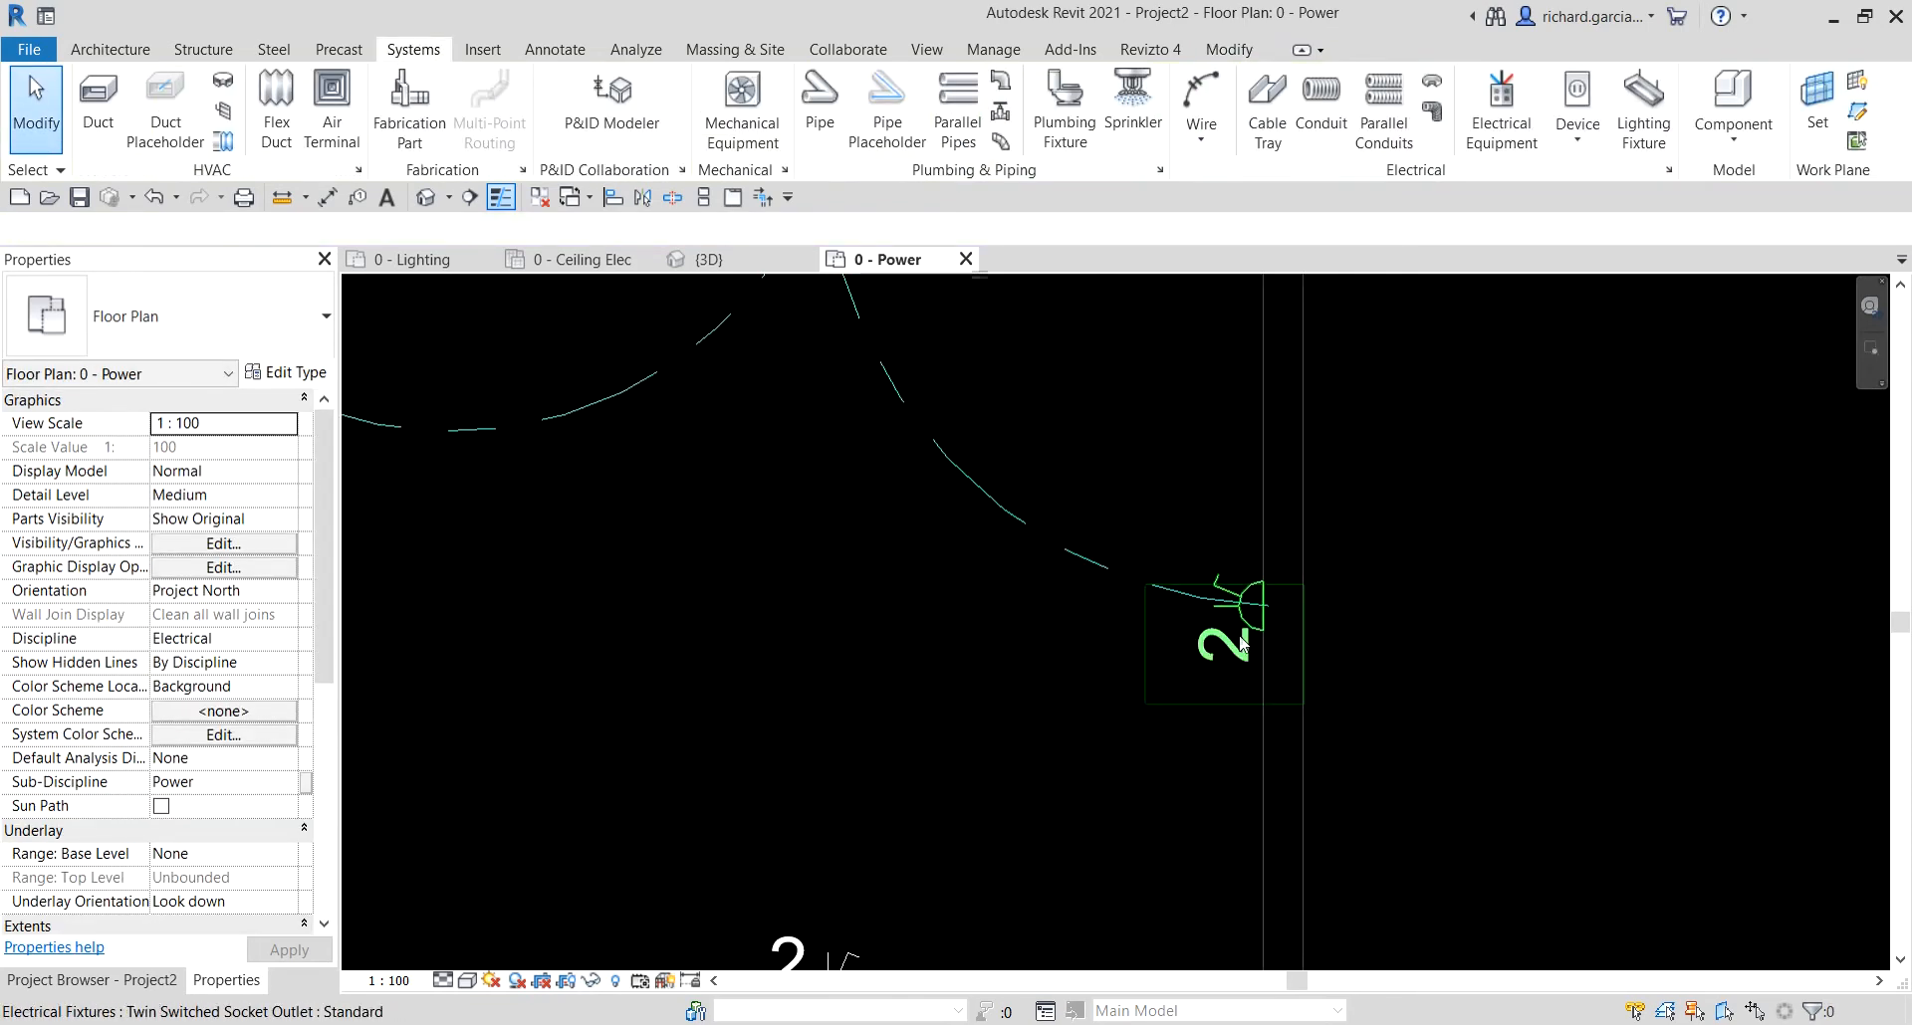
left_click(1004, 527)
scroll(1320, 567, "up", 3)
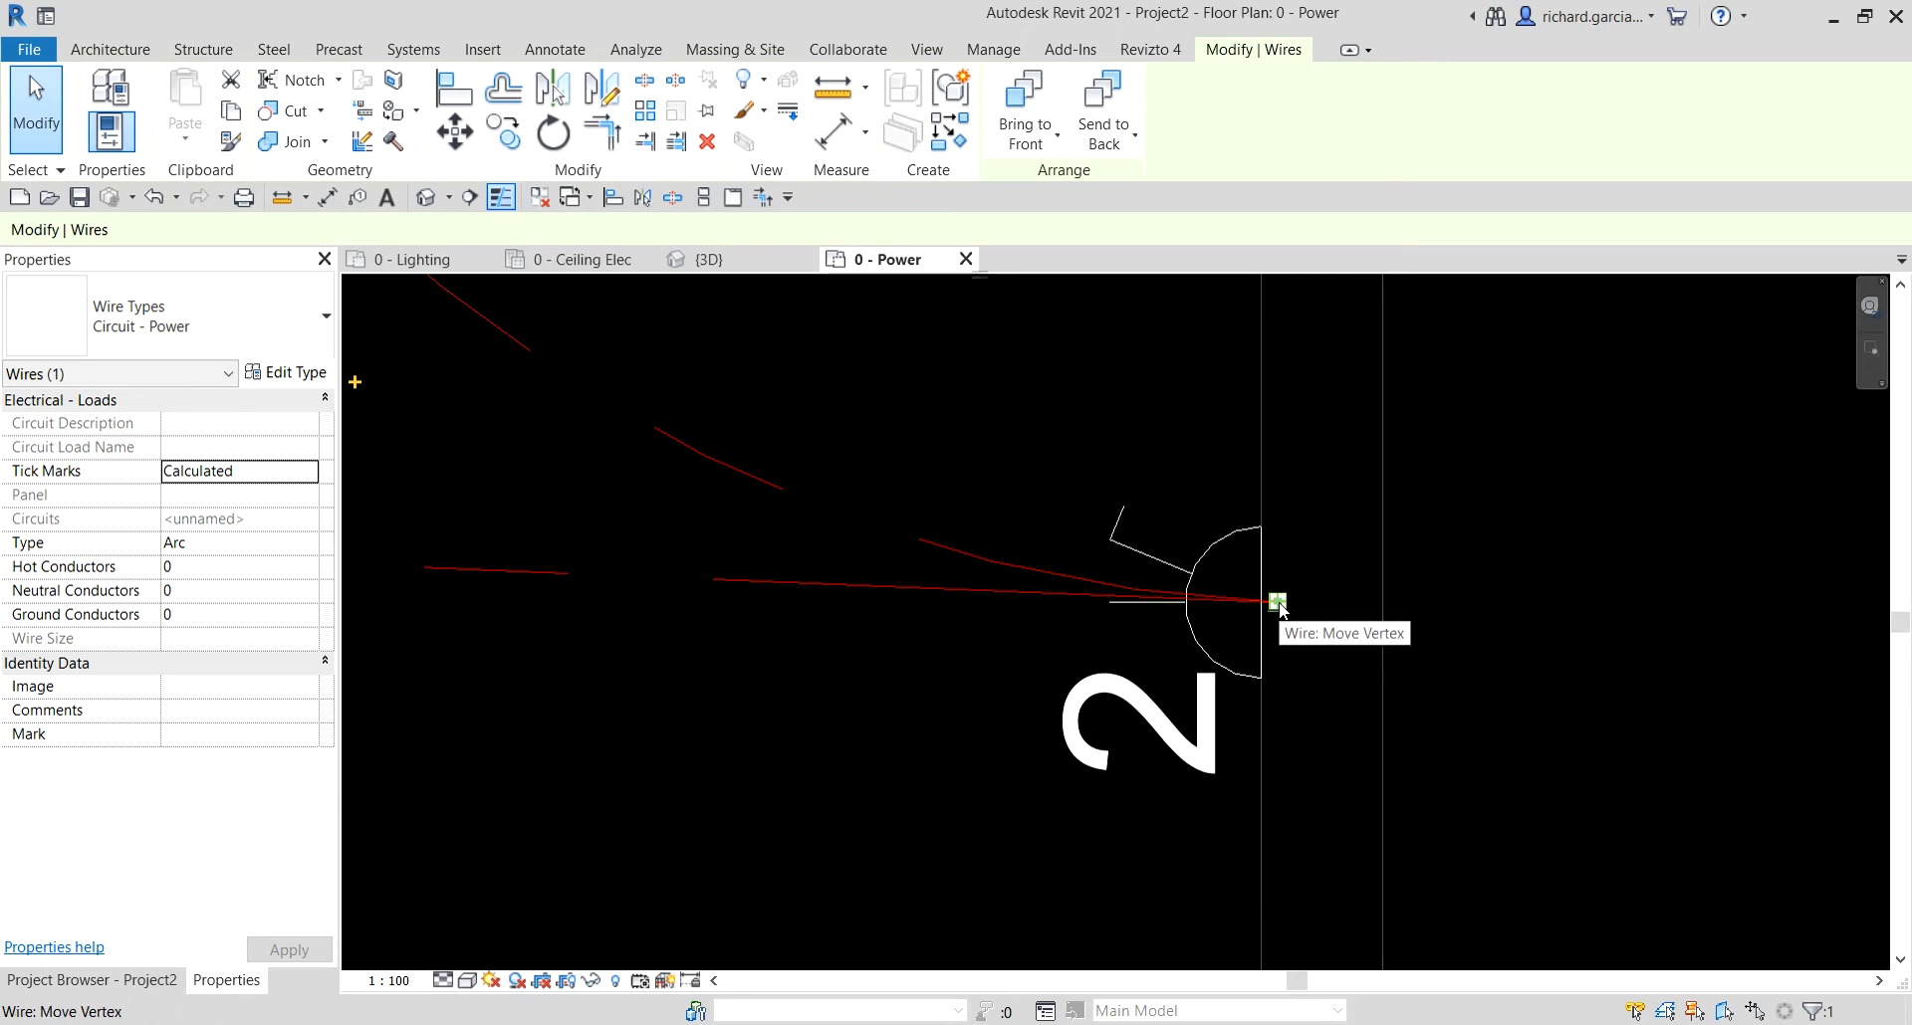
left_click_drag(1279, 603, 1280, 608)
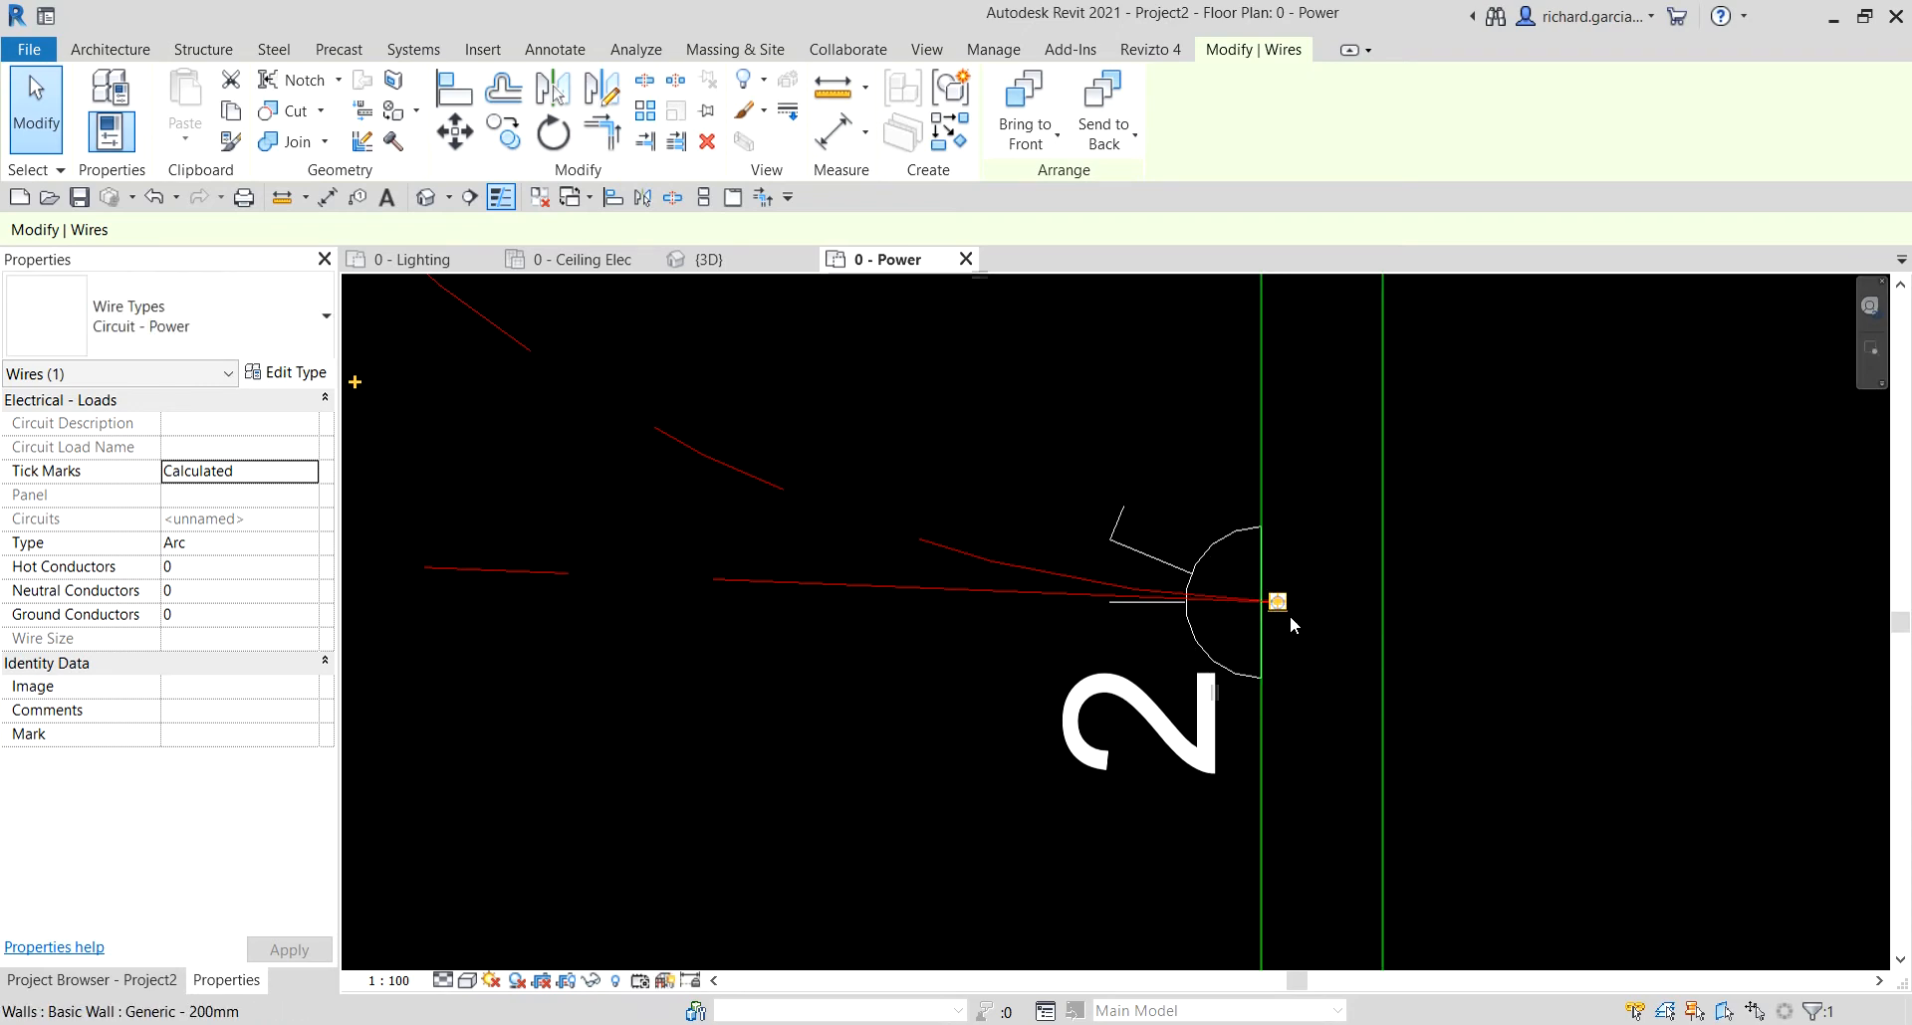
left_click(818, 743)
scroll(829, 742, "down", 2)
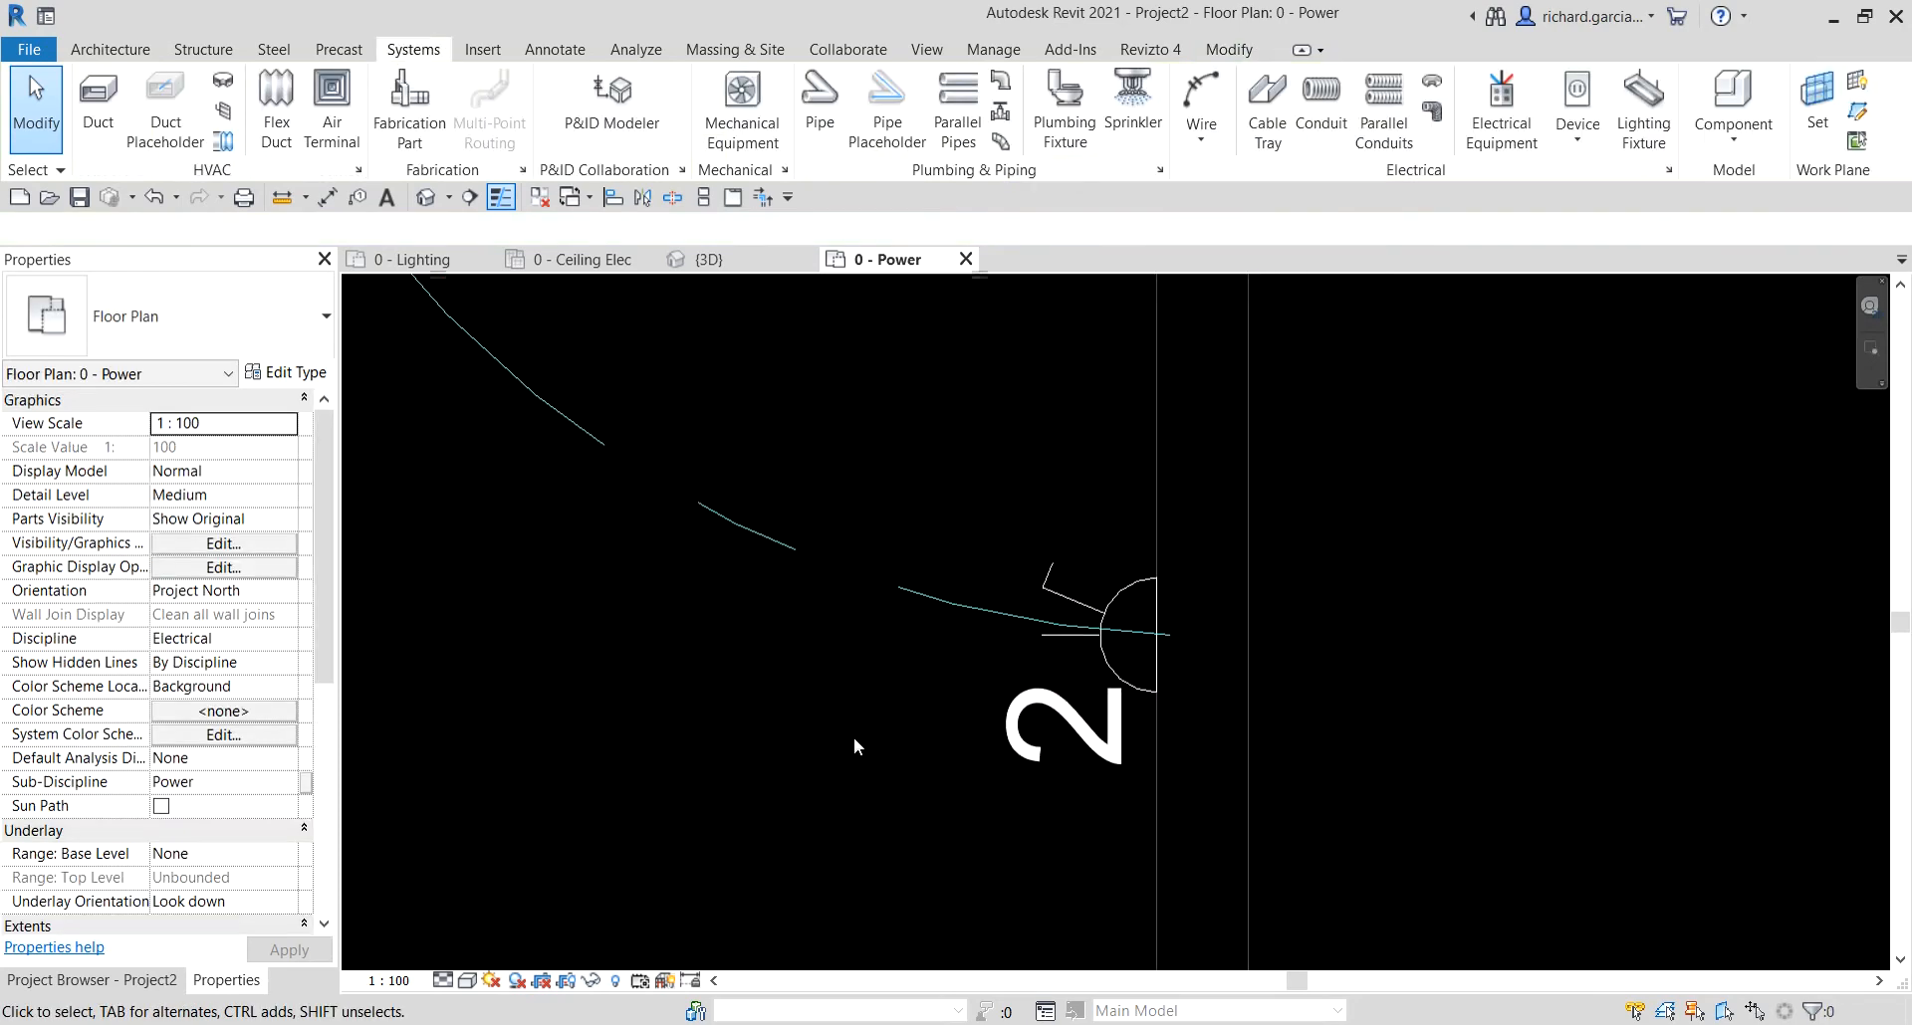
- Change the mirrored wire's end offset at the right wall socket so it ends just past the symbol's straight leg
scroll(954, 689, "up", 2)
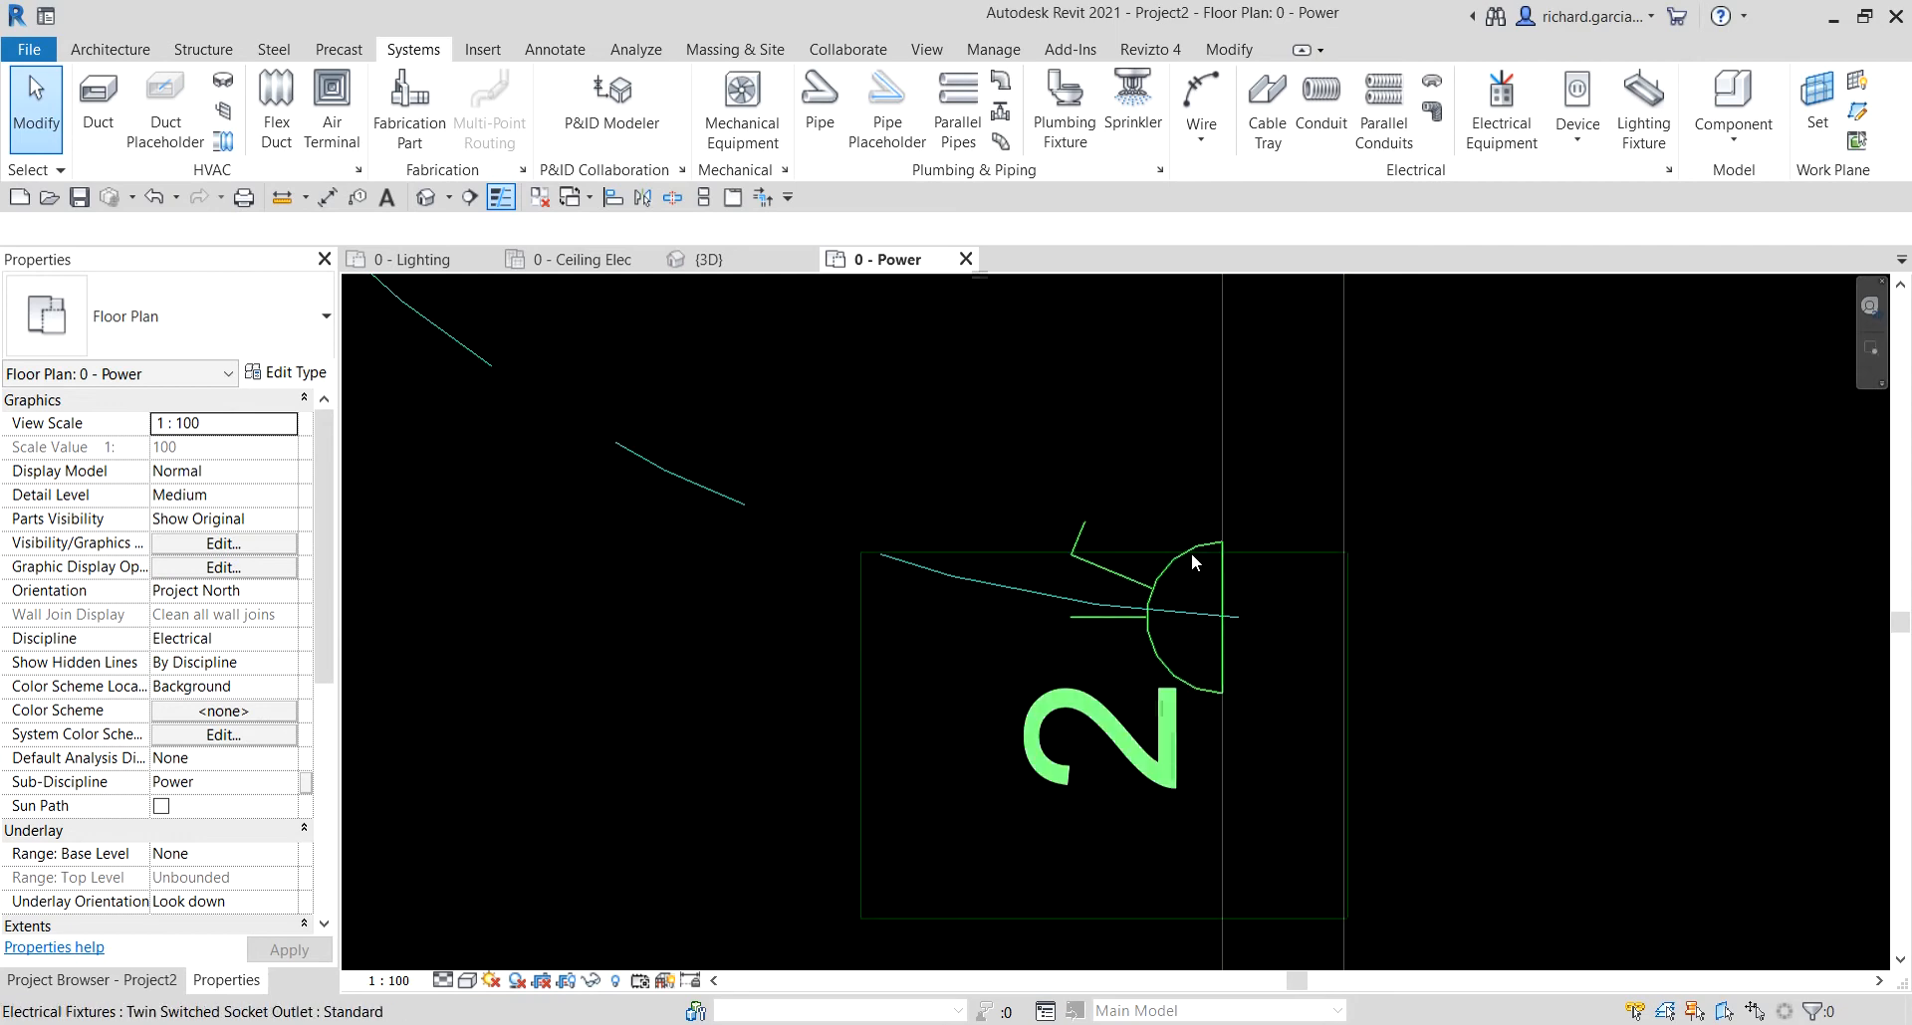
left_click(715, 484)
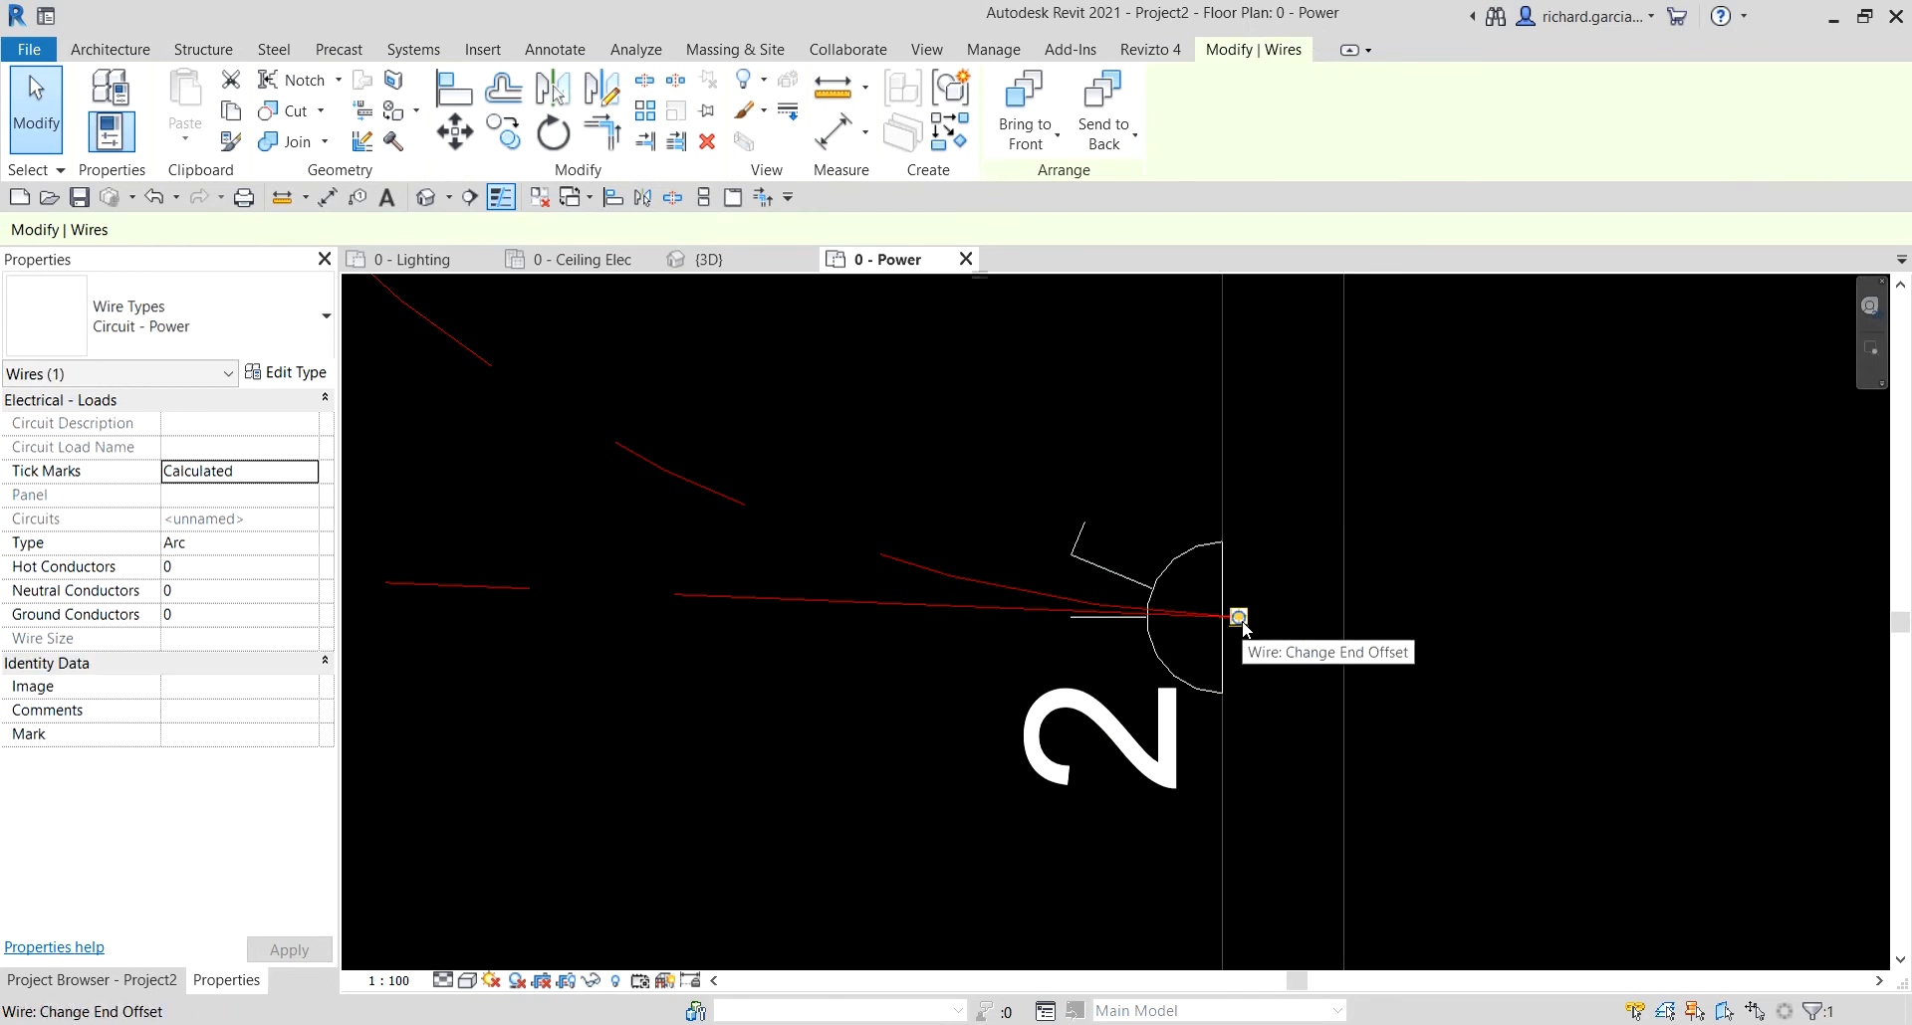
left_click_drag(1241, 624, 1060, 621)
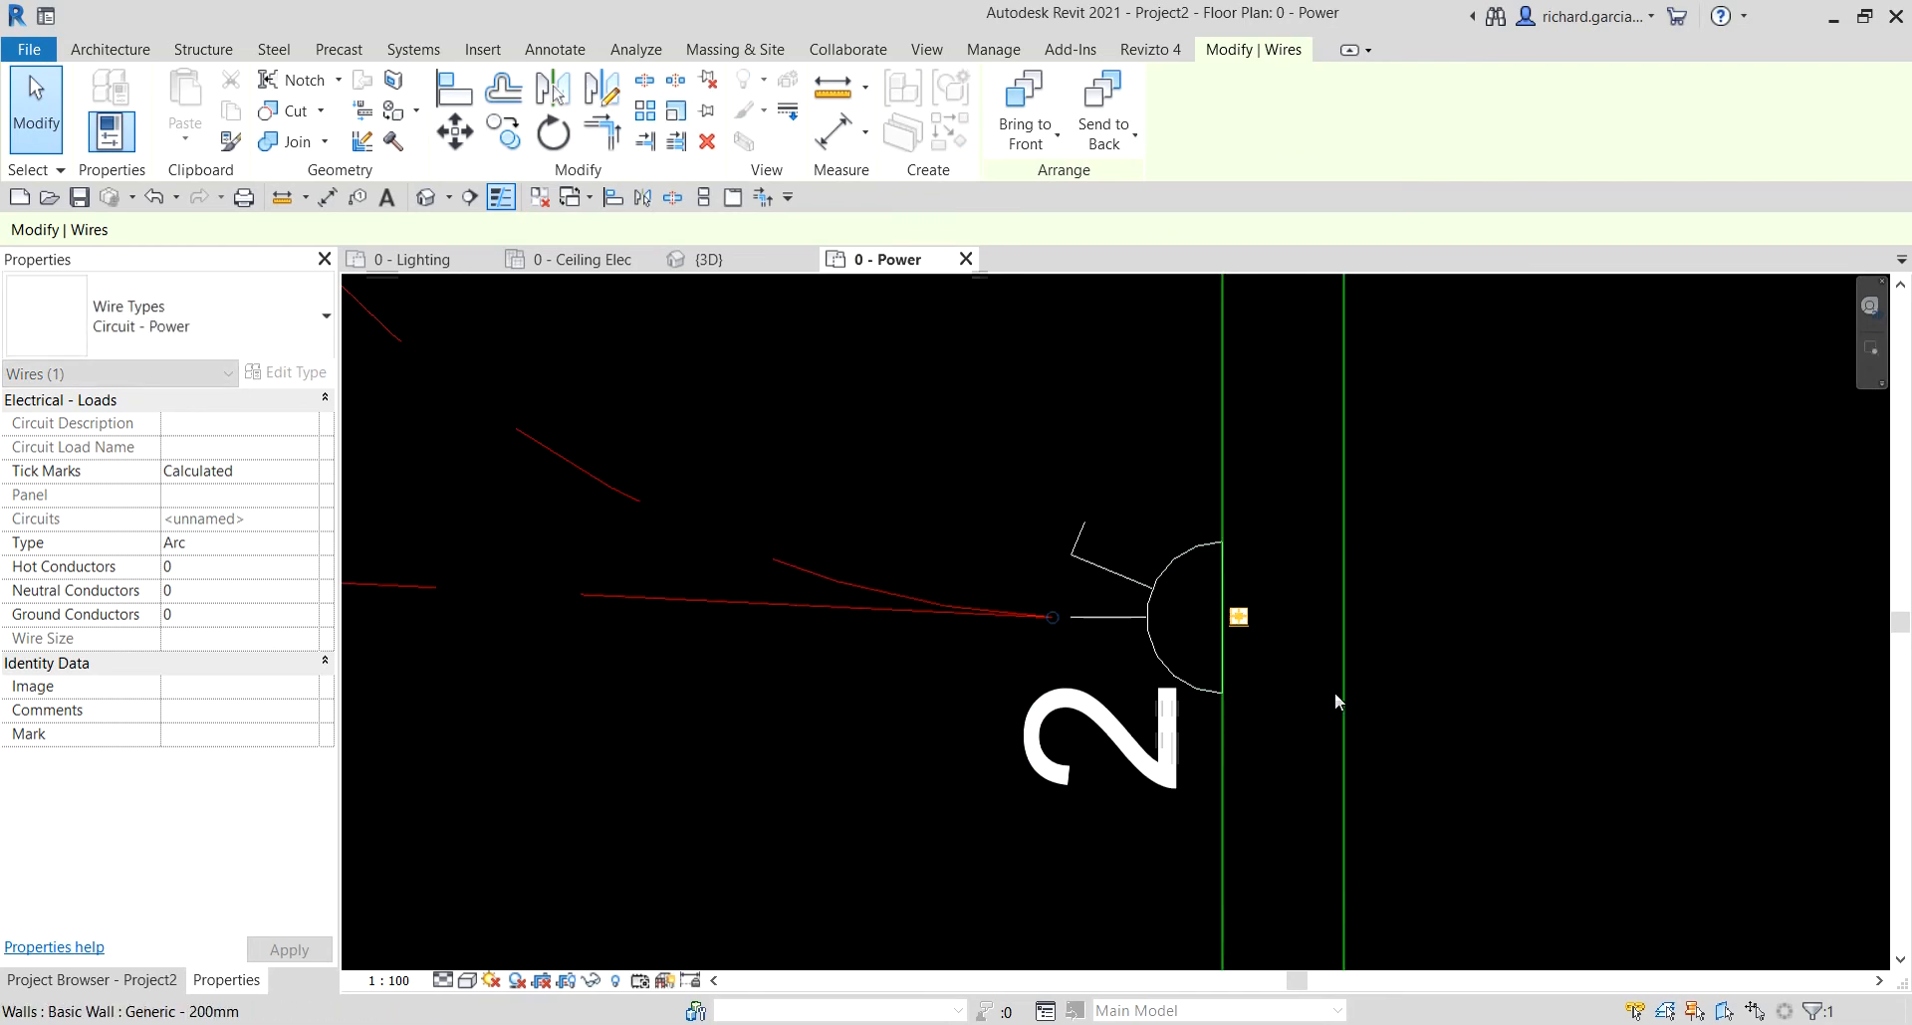
left_click(1412, 630)
scroll(1412, 630, "down", 3)
middle_click_drag(960, 508, 1126, 956)
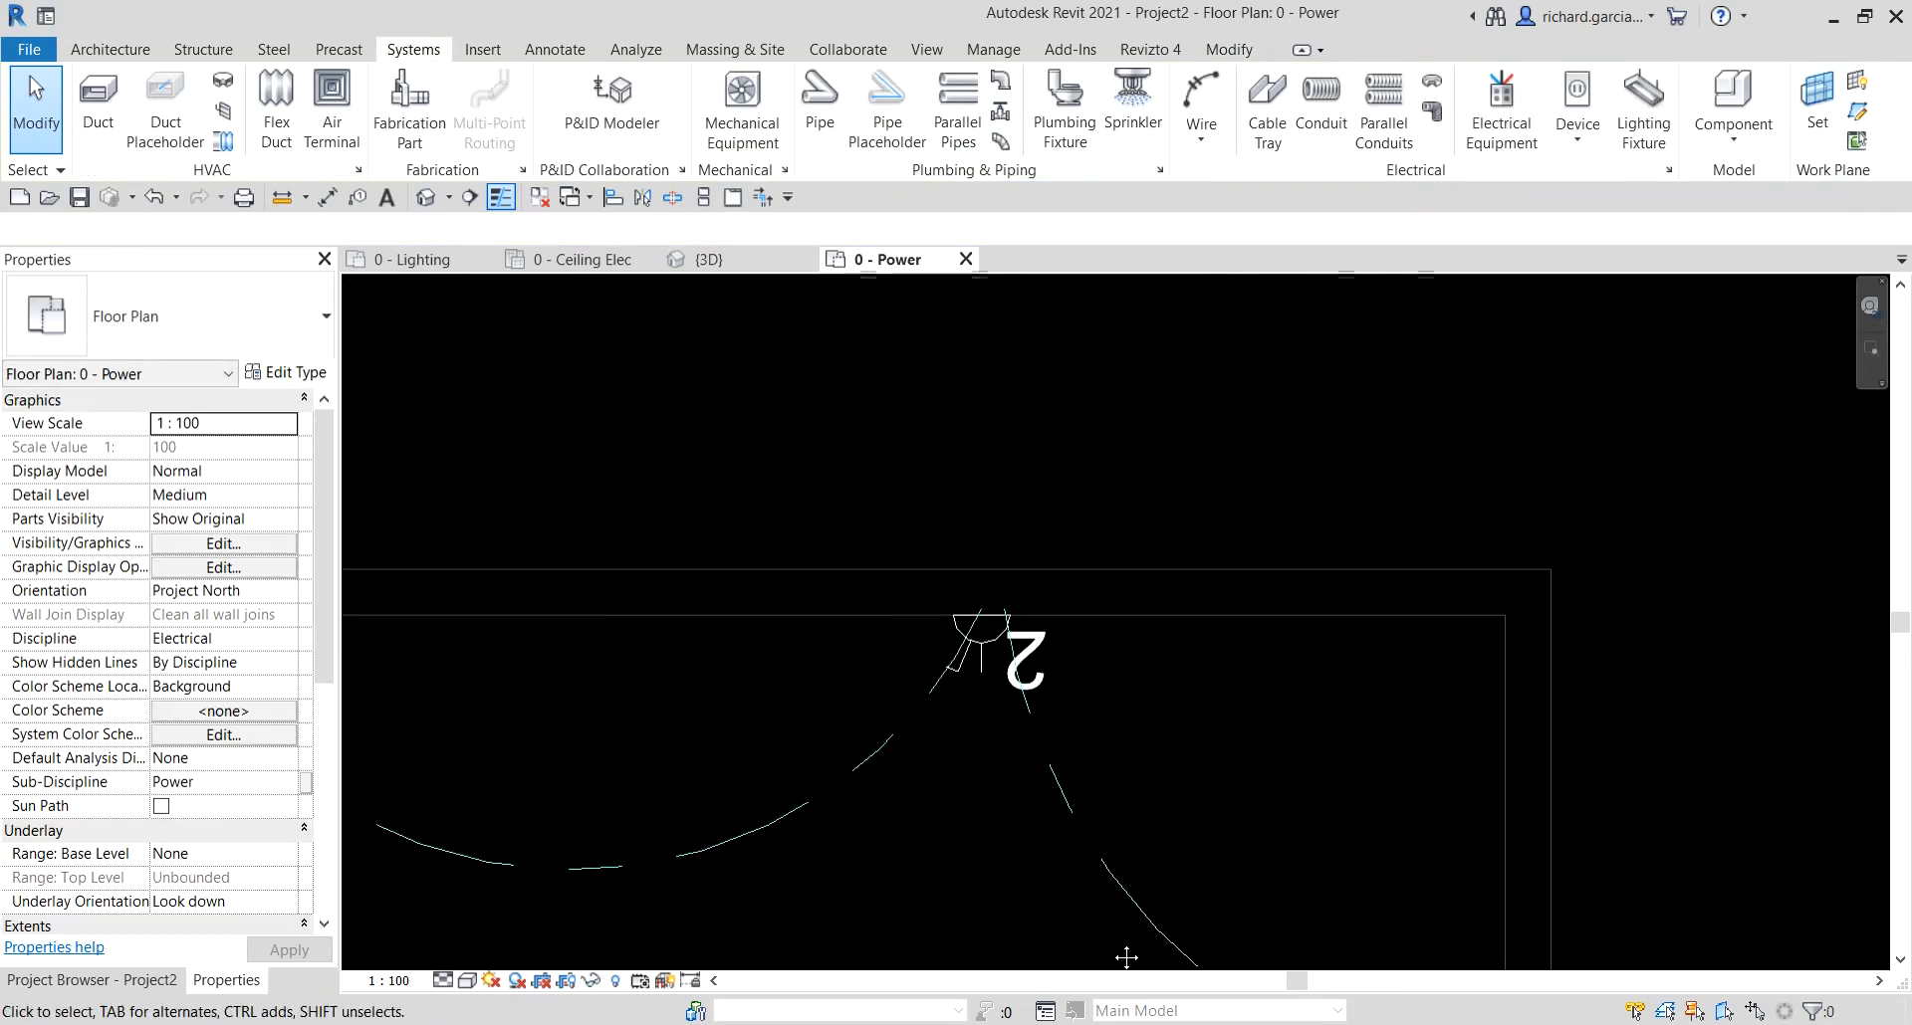
- Snap the mirrored wire's upper end vertex onto the connector of the upper wall's right-hand socket
scroll(1002, 671, "up", 2)
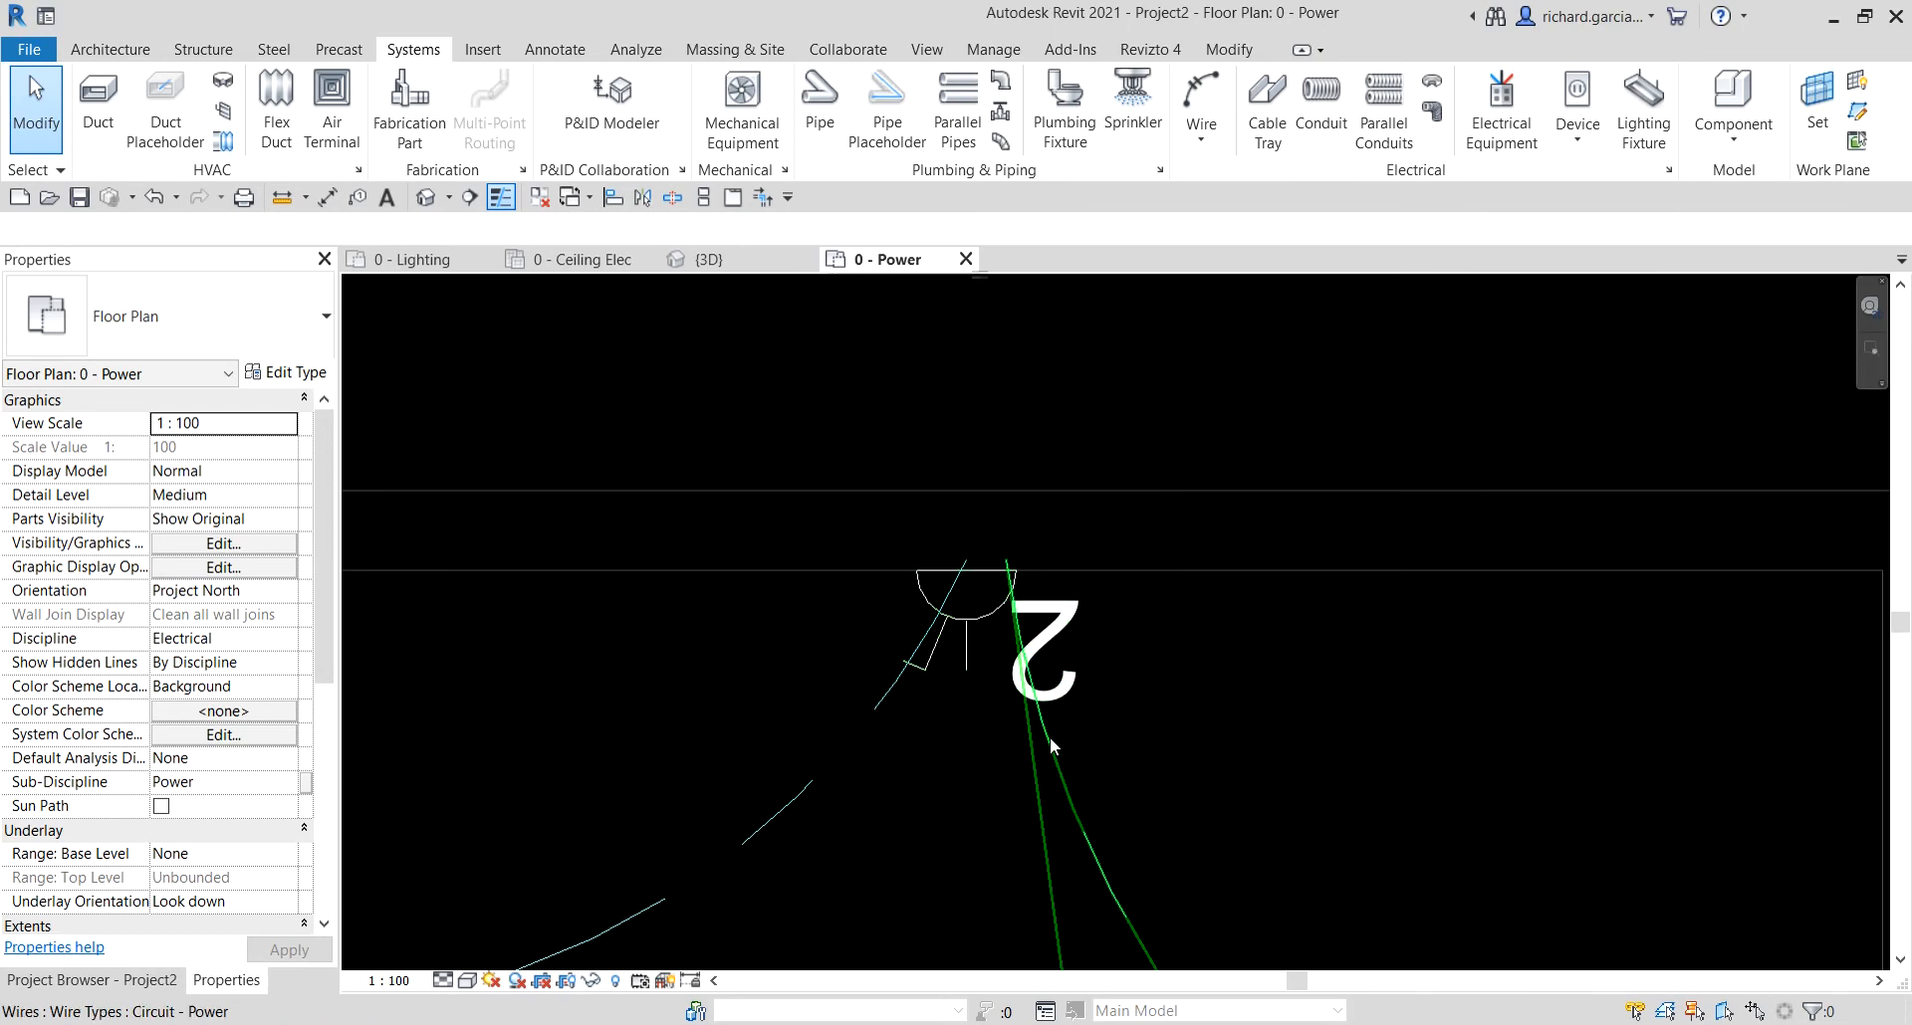
left_click(1099, 846)
scroll(1003, 547, "up", 1)
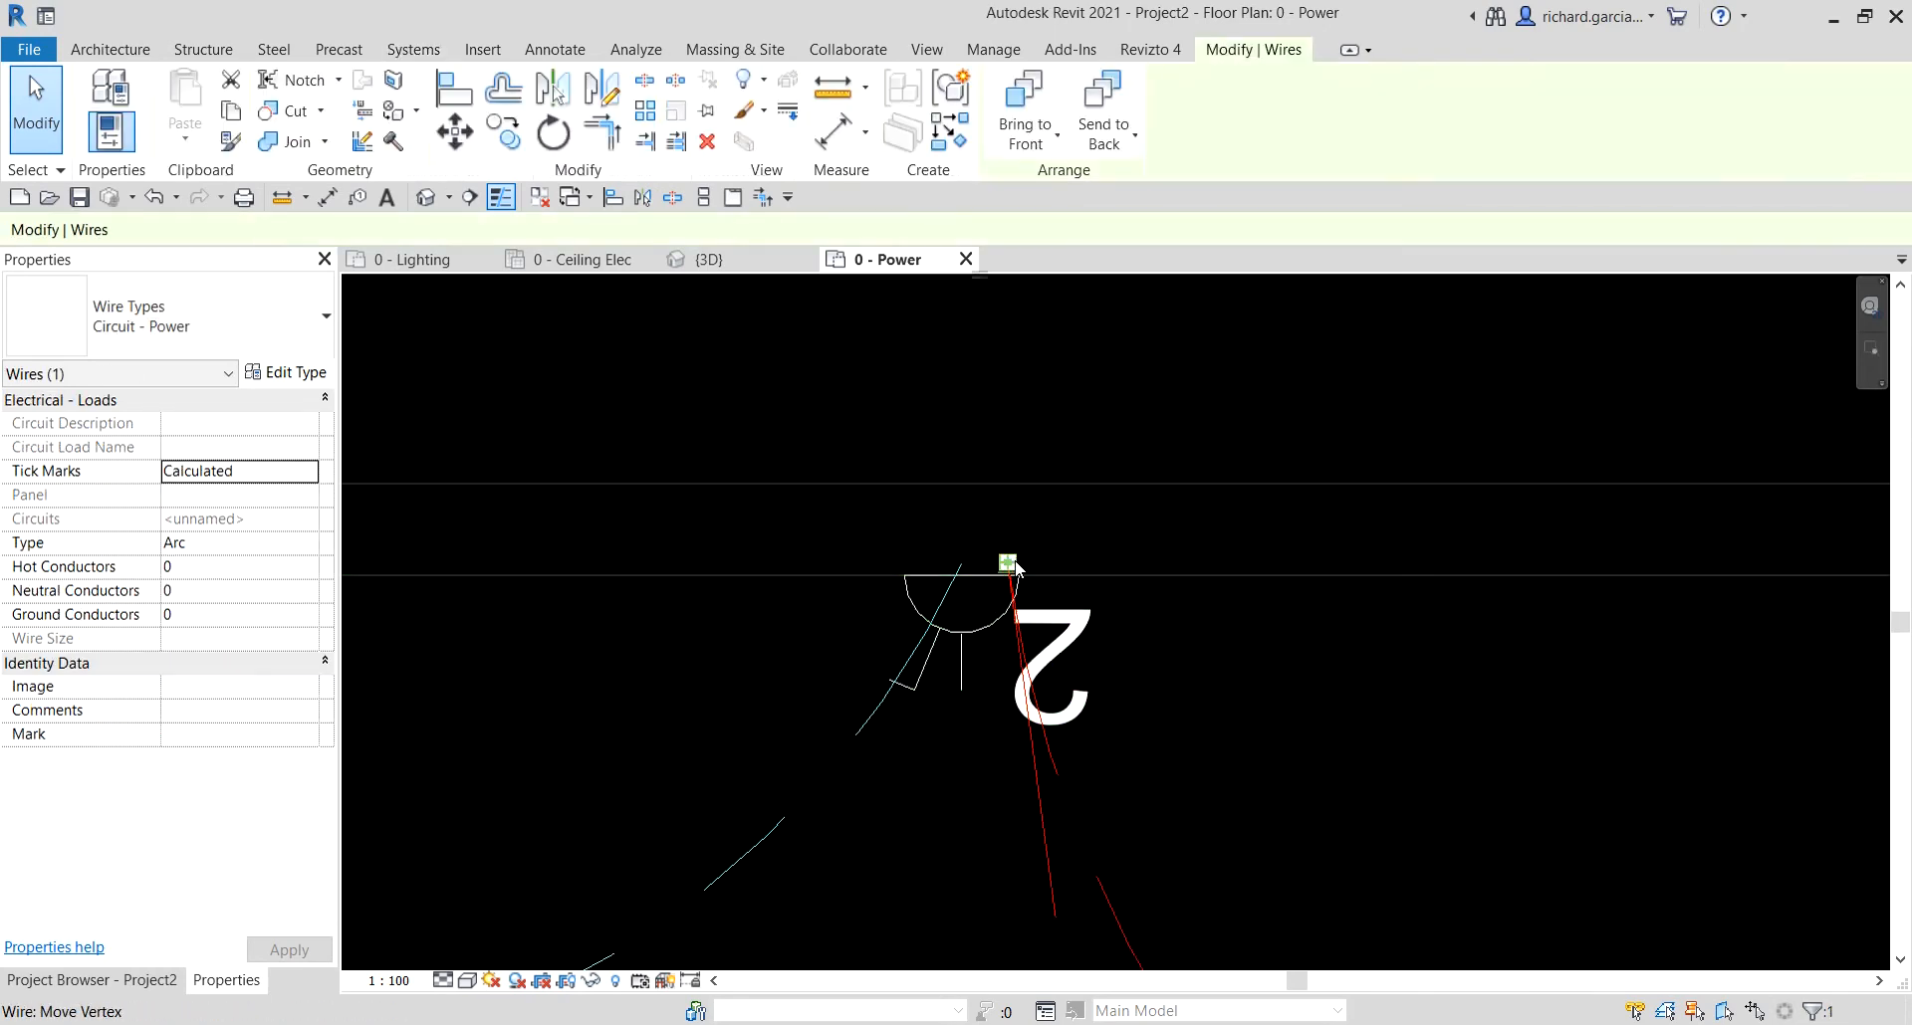
key("ctrl")
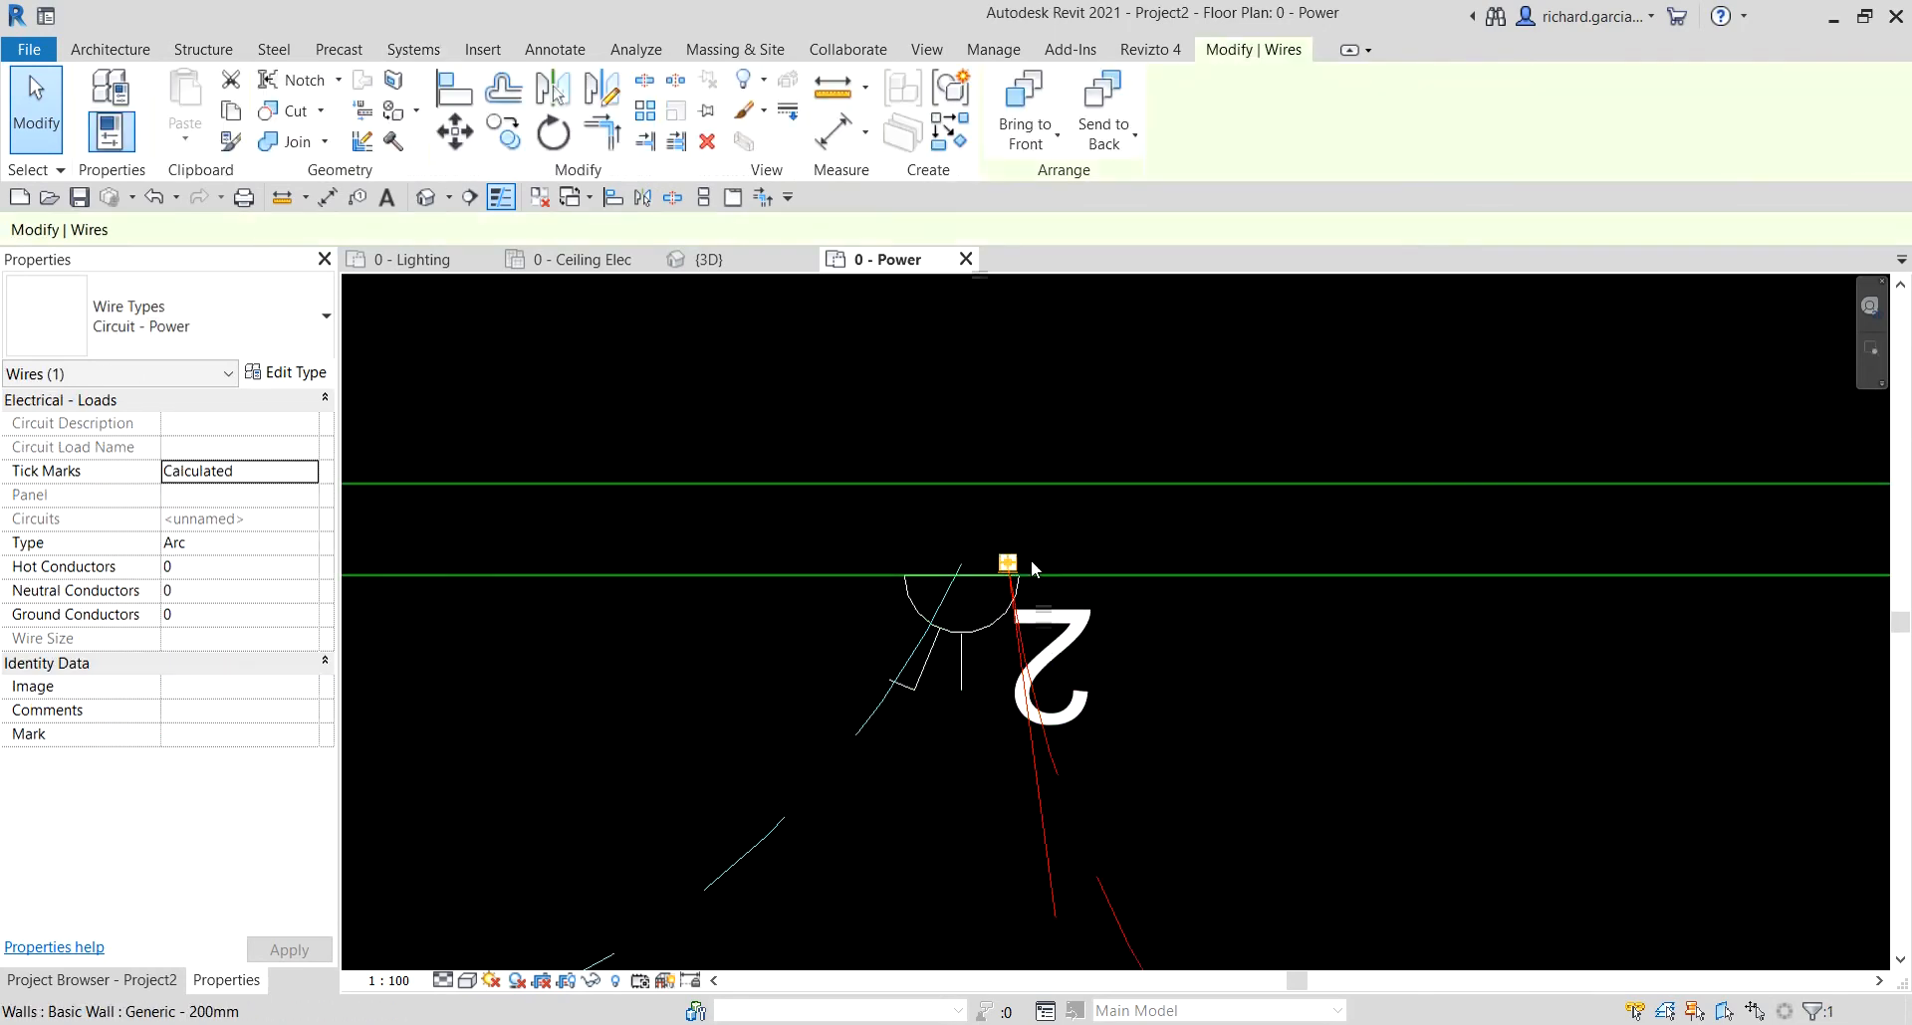
left_click_drag(1009, 567, 961, 576)
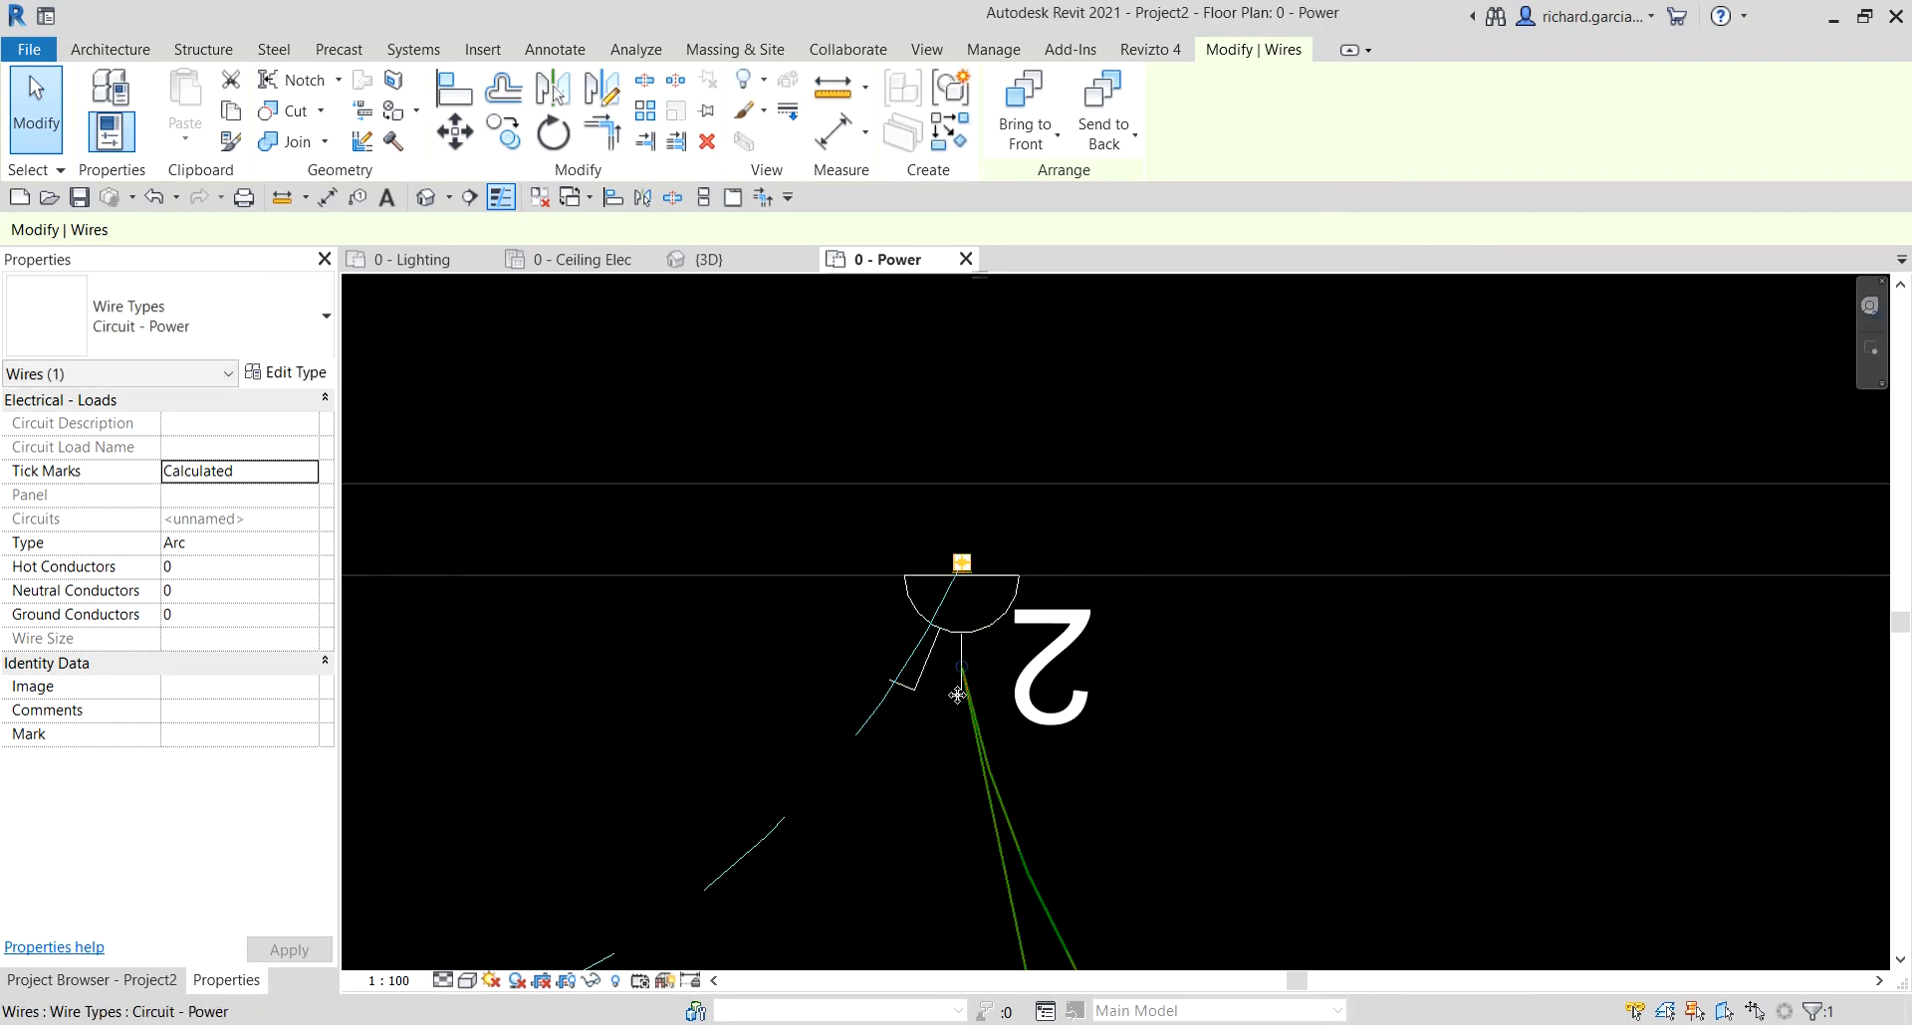
- Change the mirrored wire's end offset at the upper wall's right-hand socket to end by the symbol's straight leg, and clear the selection
left_click_drag(962, 669, 1065, 699)
scroll(1191, 619, "down", 5)
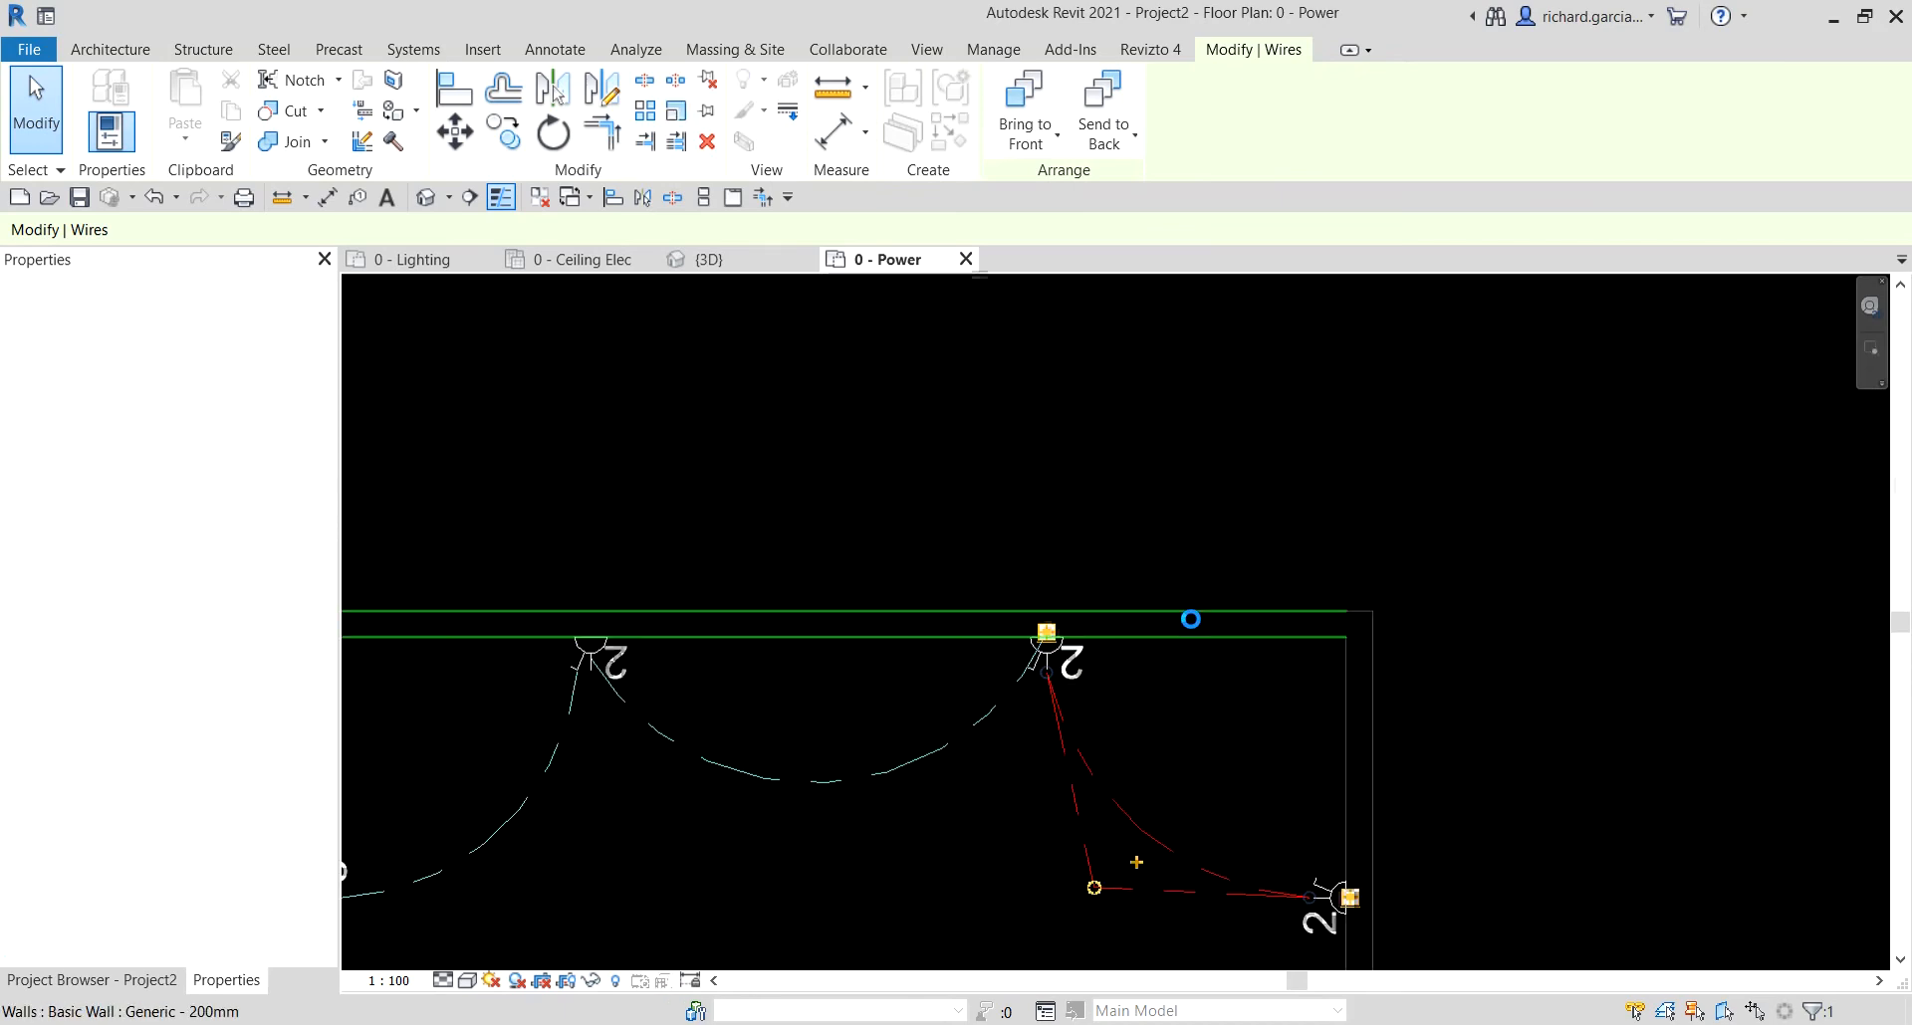
key("Escape")
scroll(1145, 524, "up", 2)
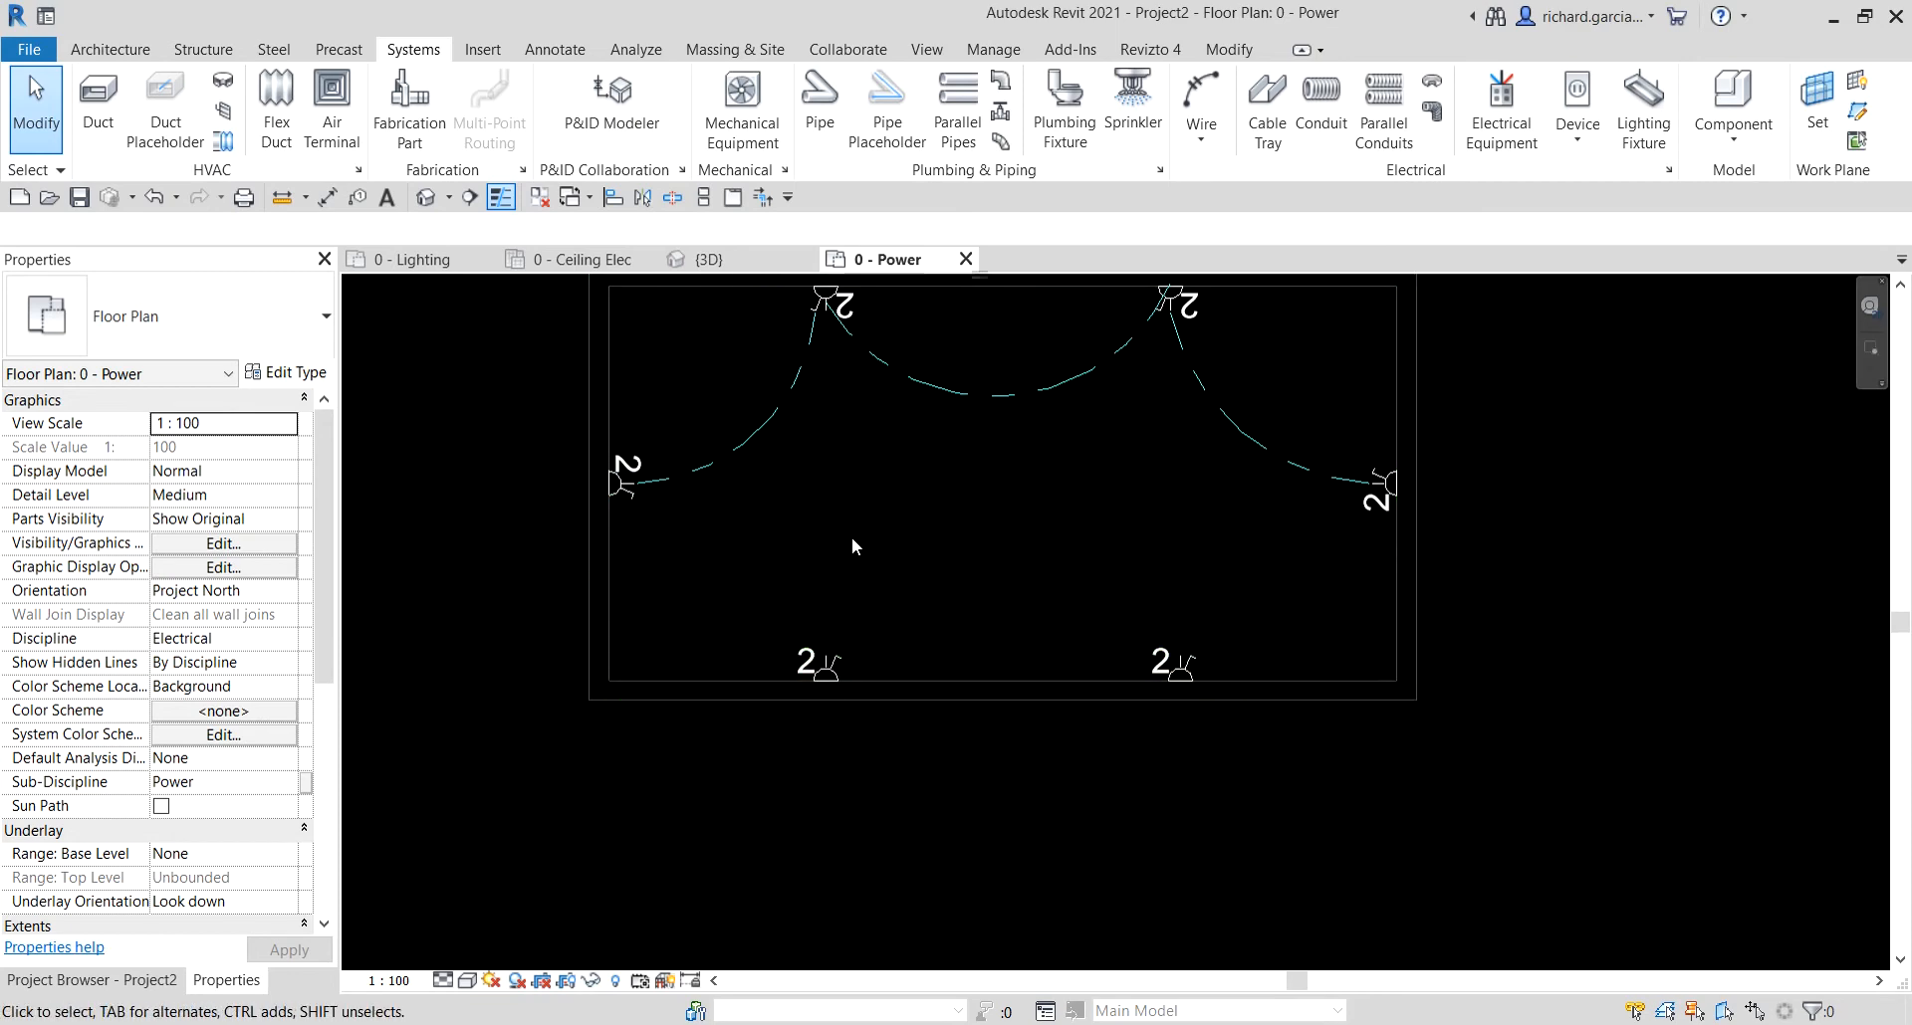
- In the 0 - Ceiling Elec plan, draw a straight chamfered wire from the upper right light fixture to the upper left one
left_click(575, 262)
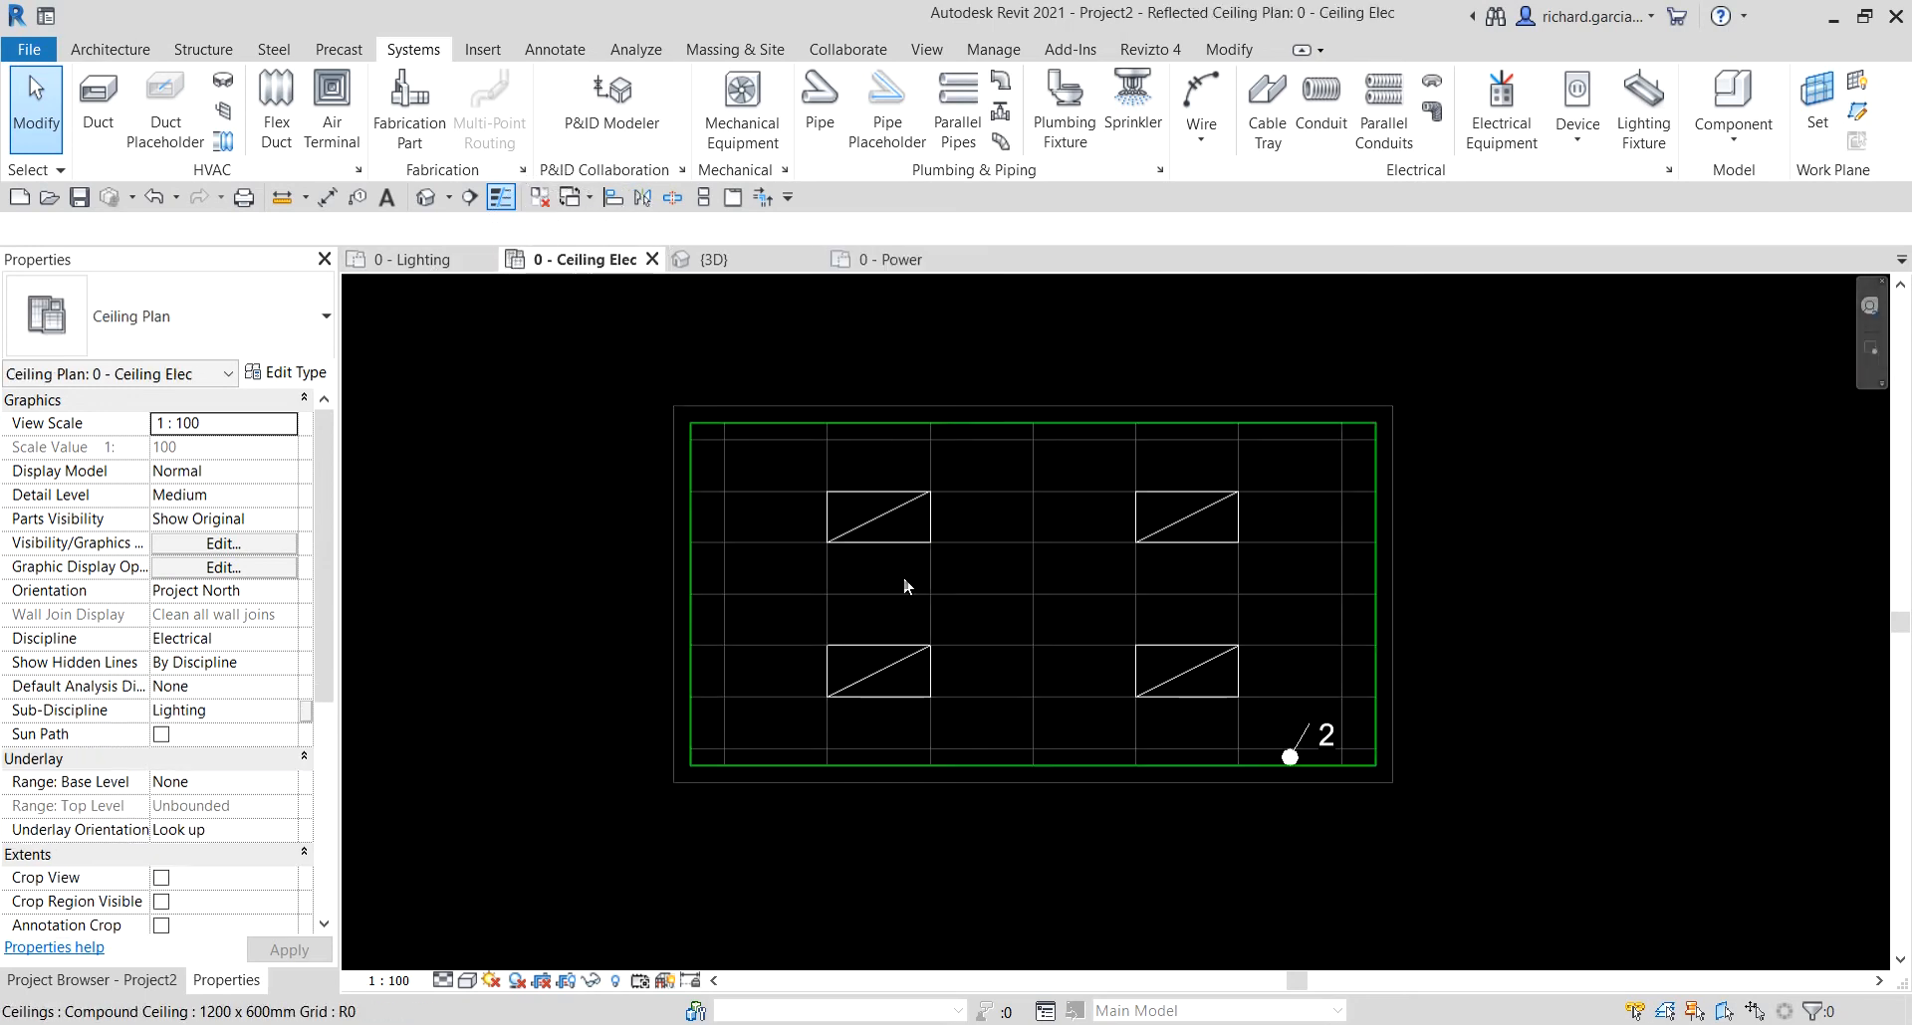
left_click(1203, 141)
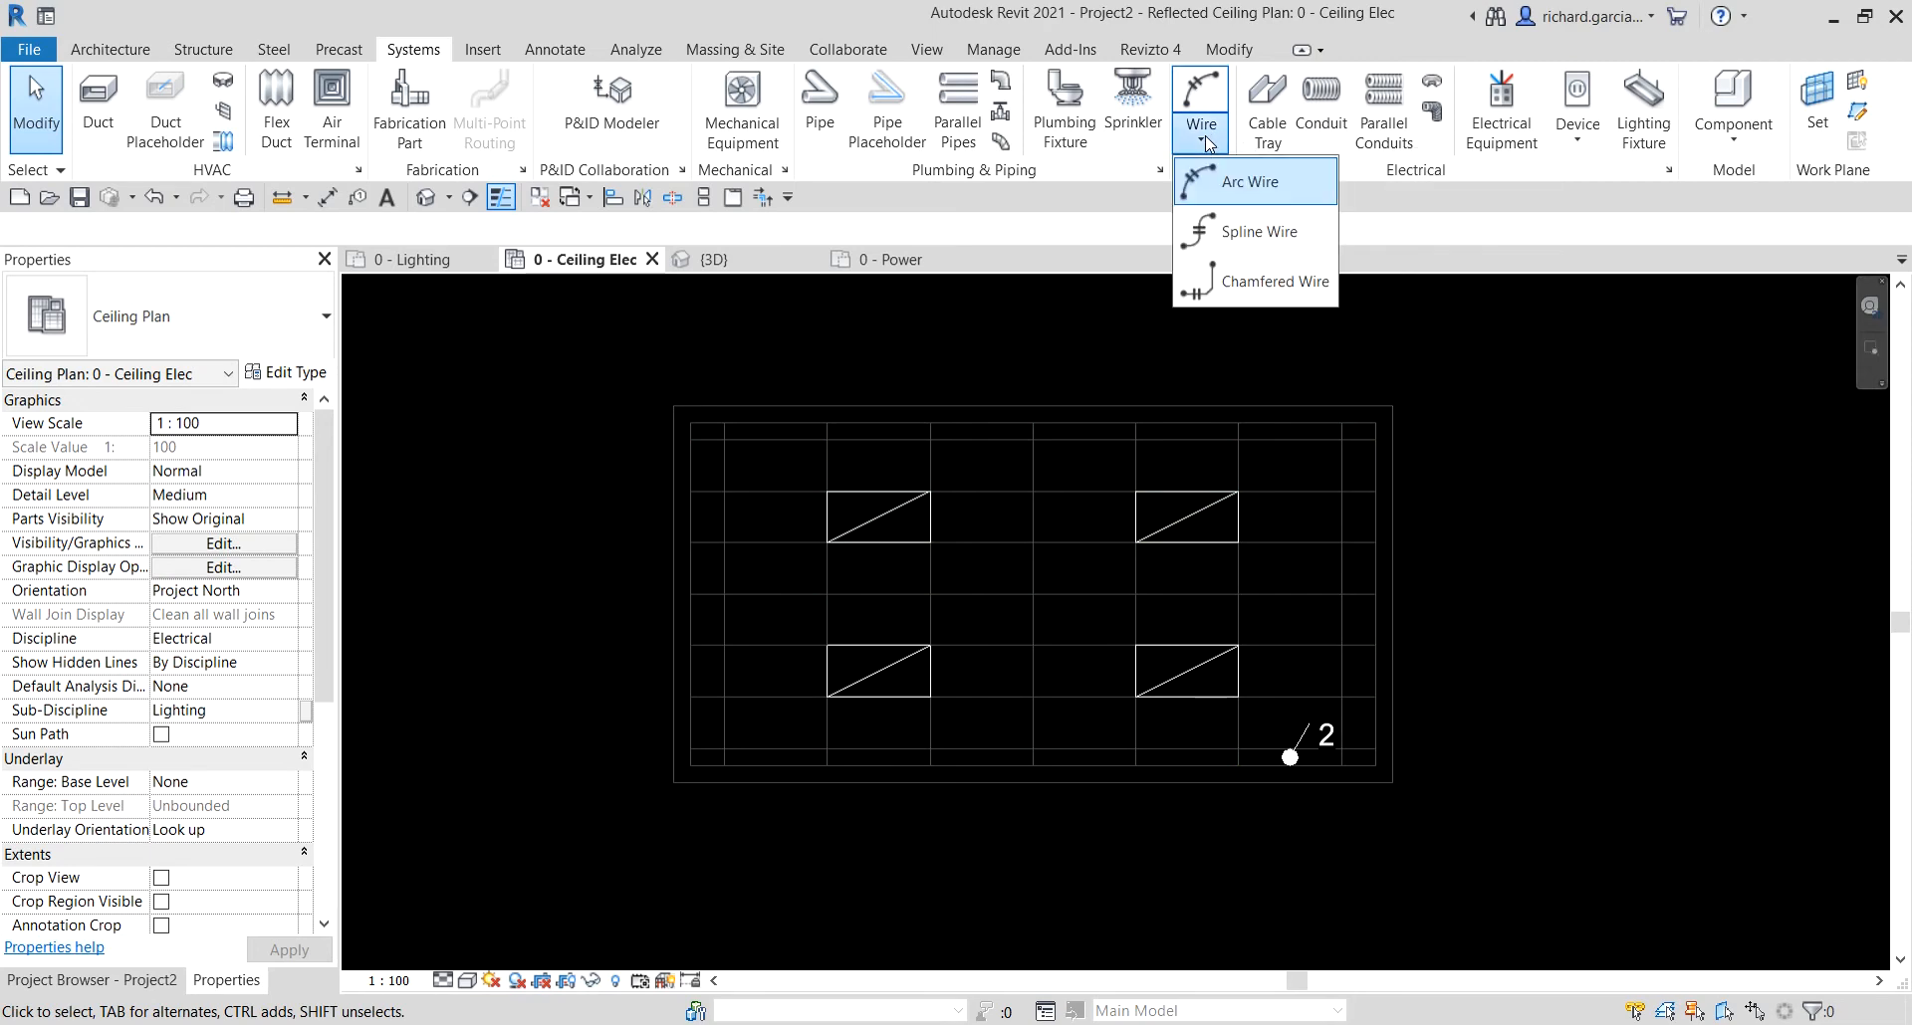
left_click(1259, 288)
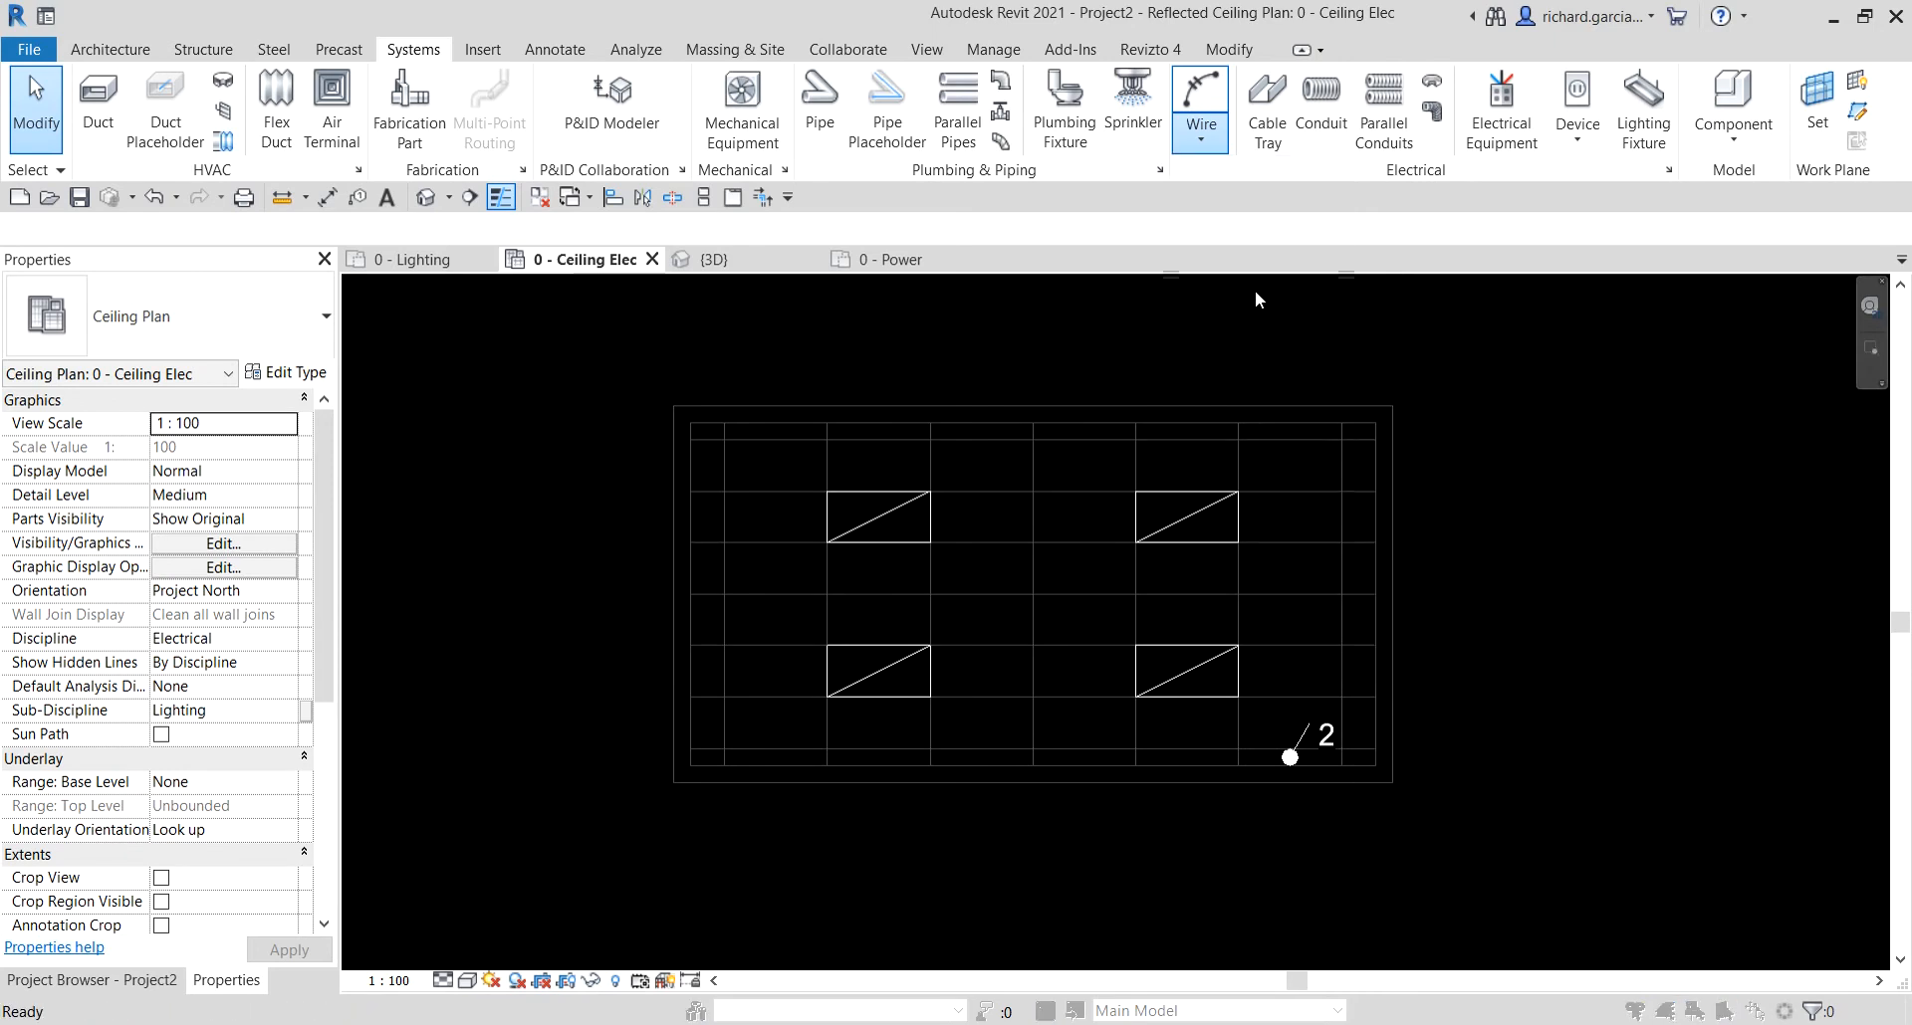
left_click(1109, 632)
scroll(1002, 587, "up", 3)
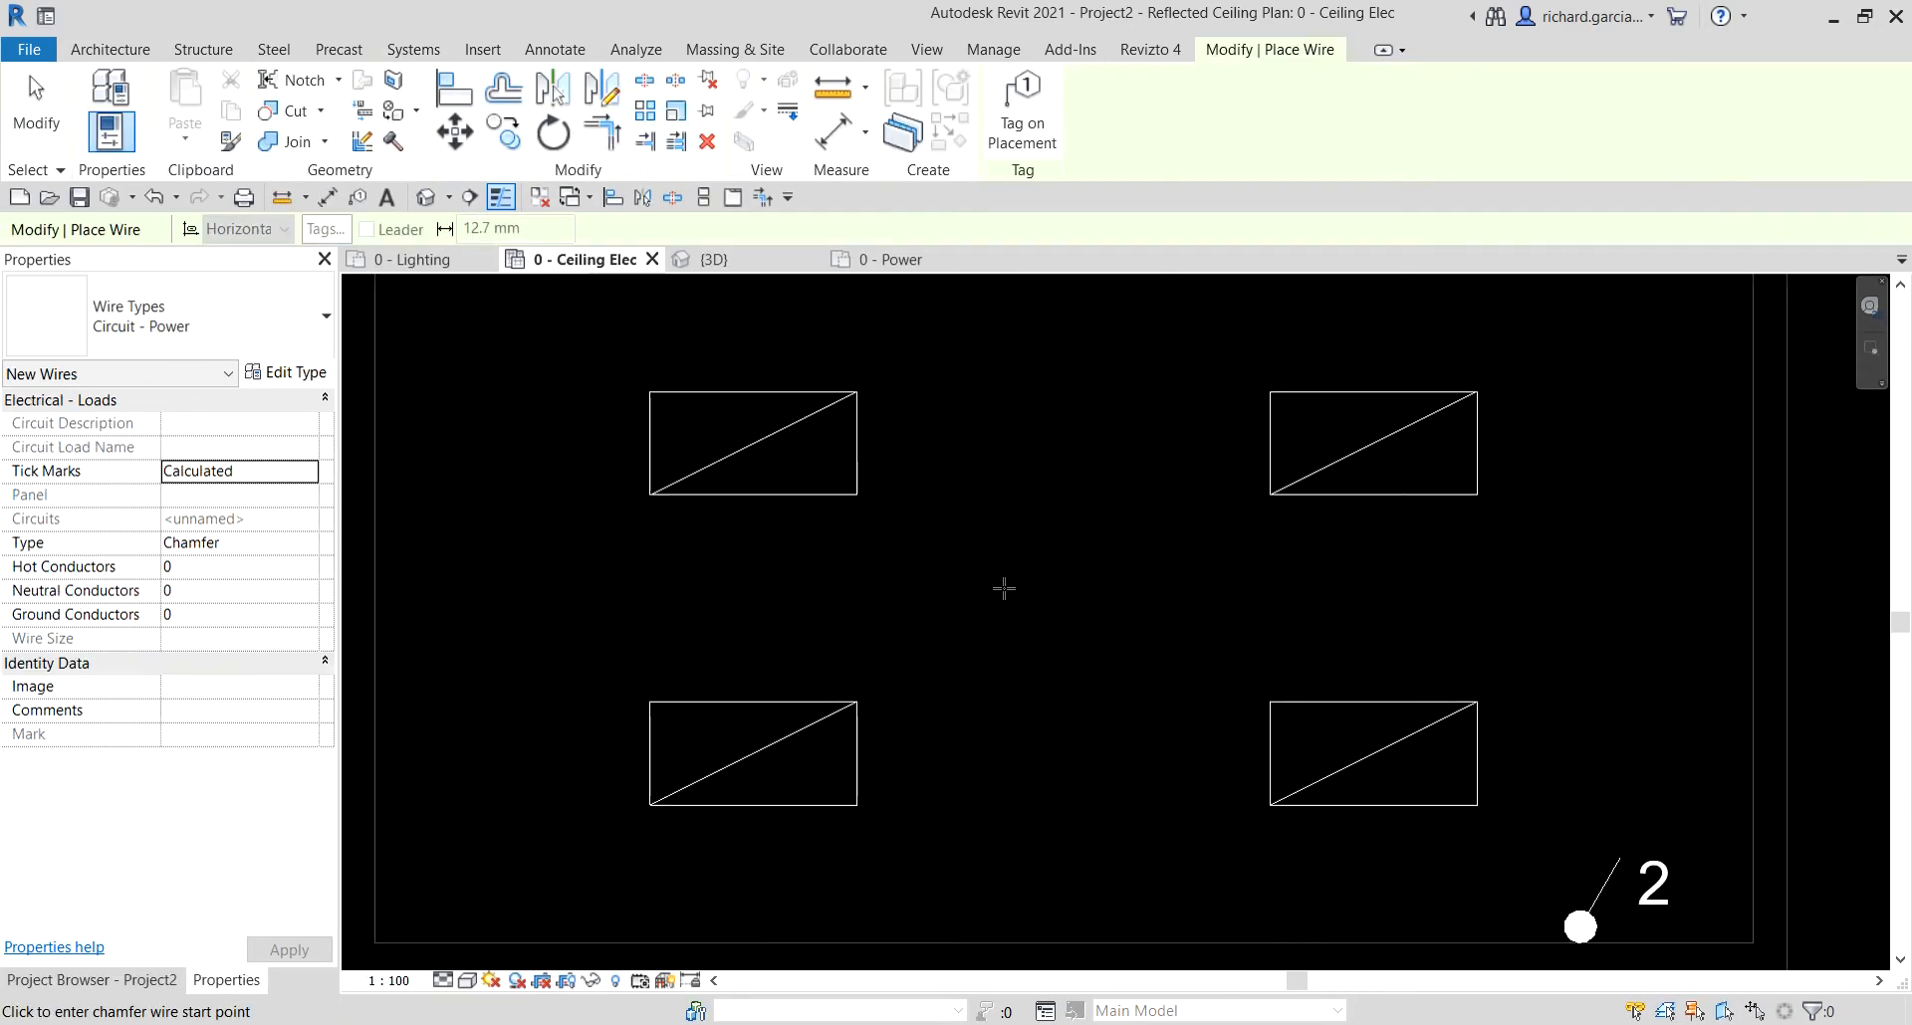
left_click(1372, 443)
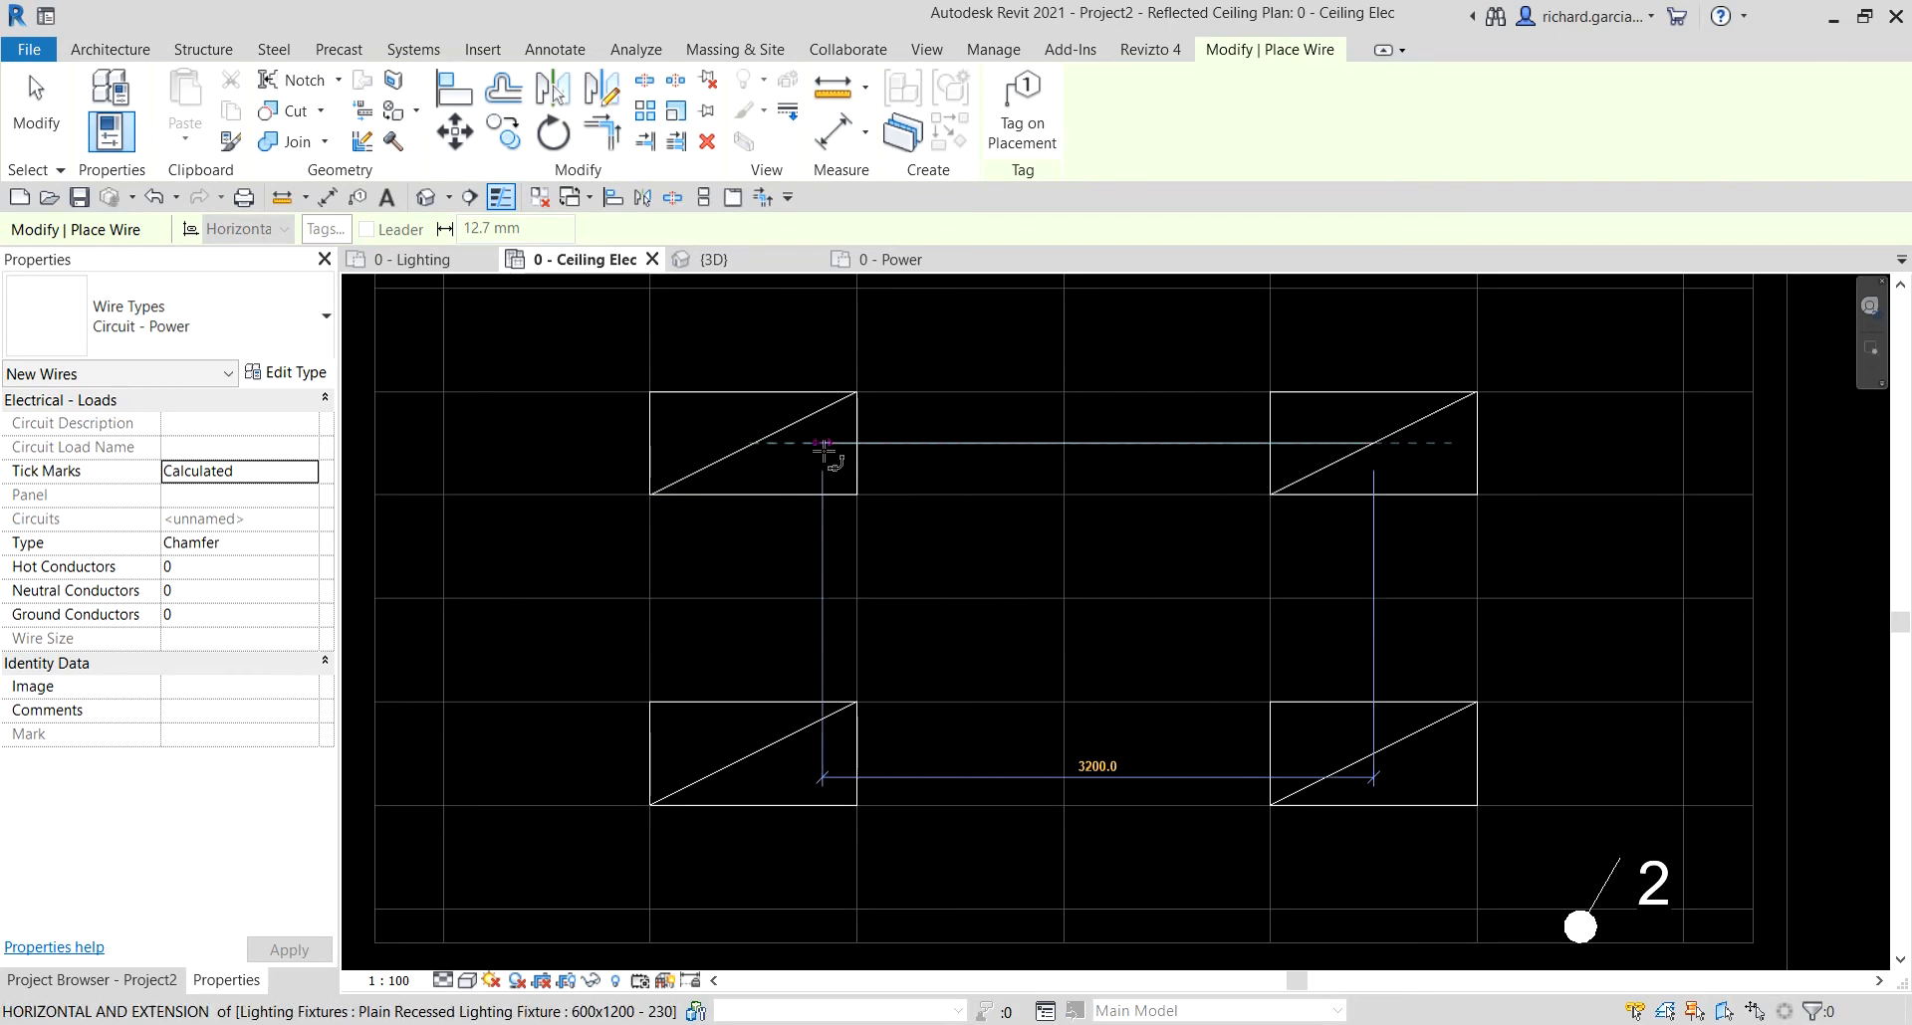
left_click(745, 443)
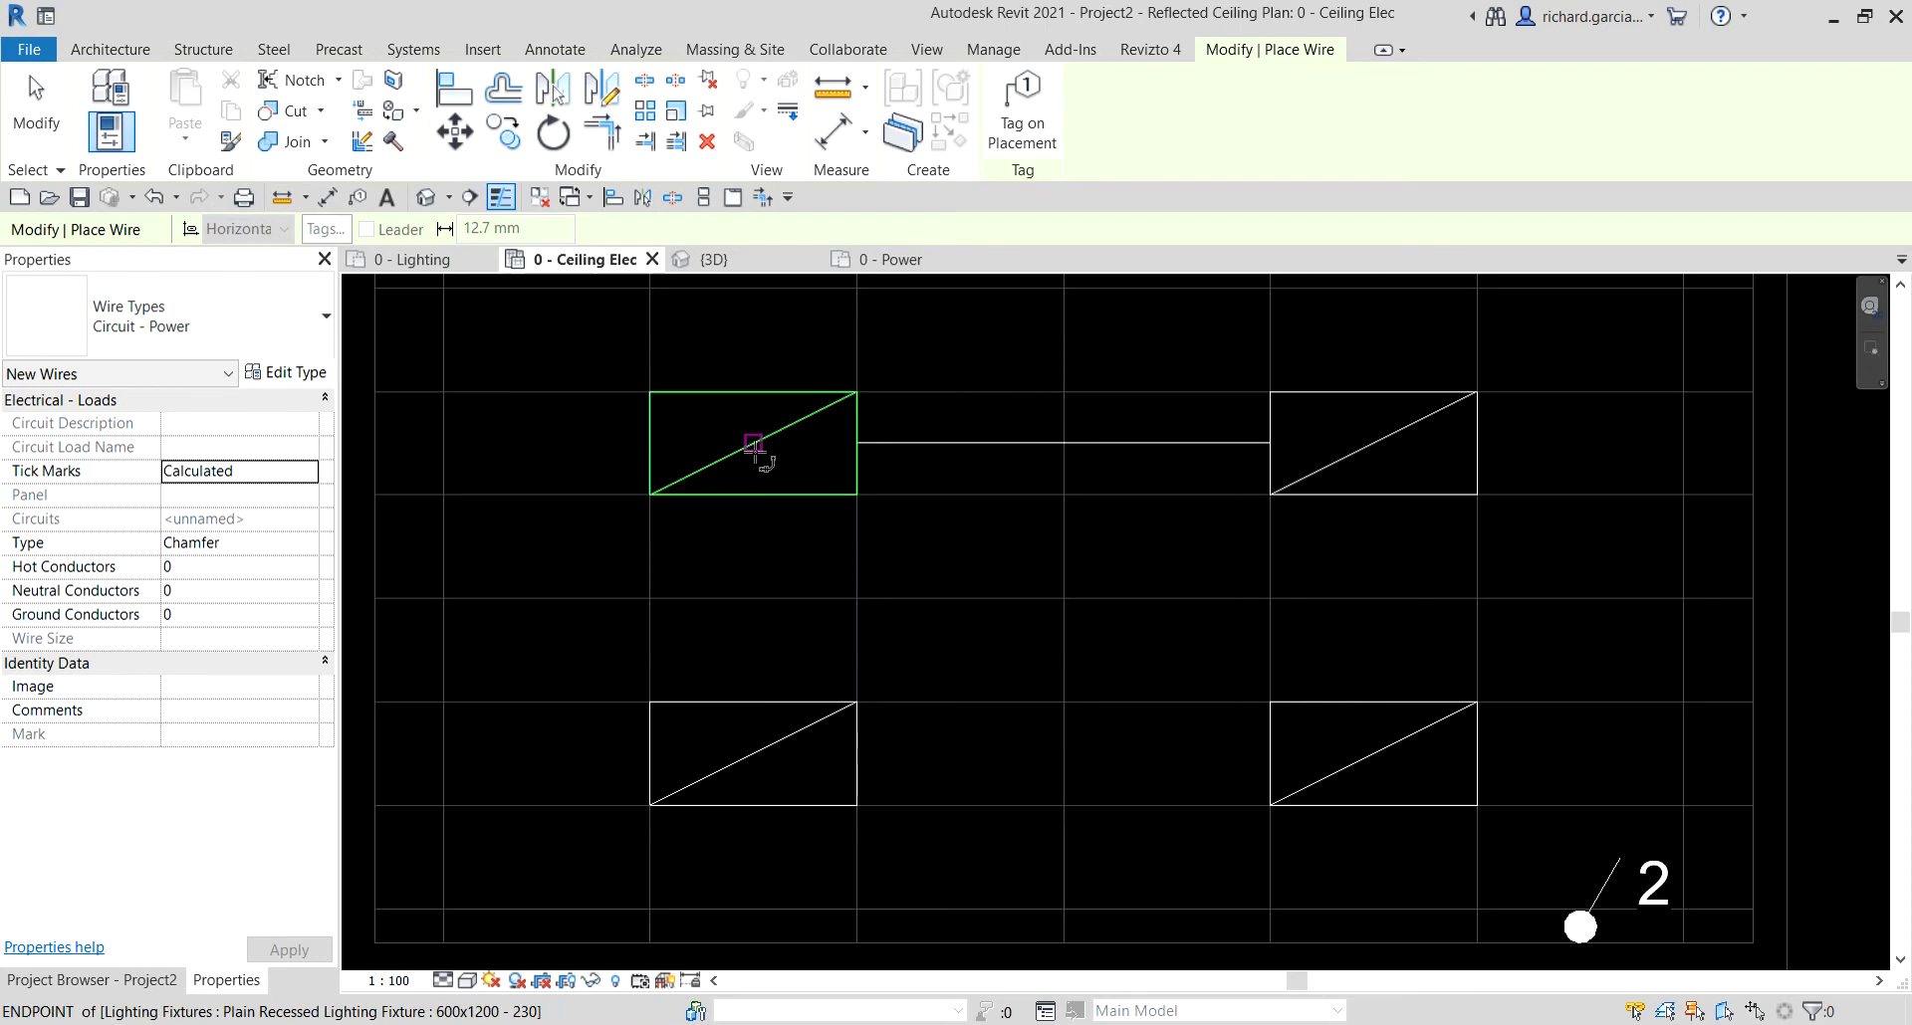
- Draw chamfered wires from the upper left fixture down to the lower left one and across to the lower right fixture
left_click(757, 445)
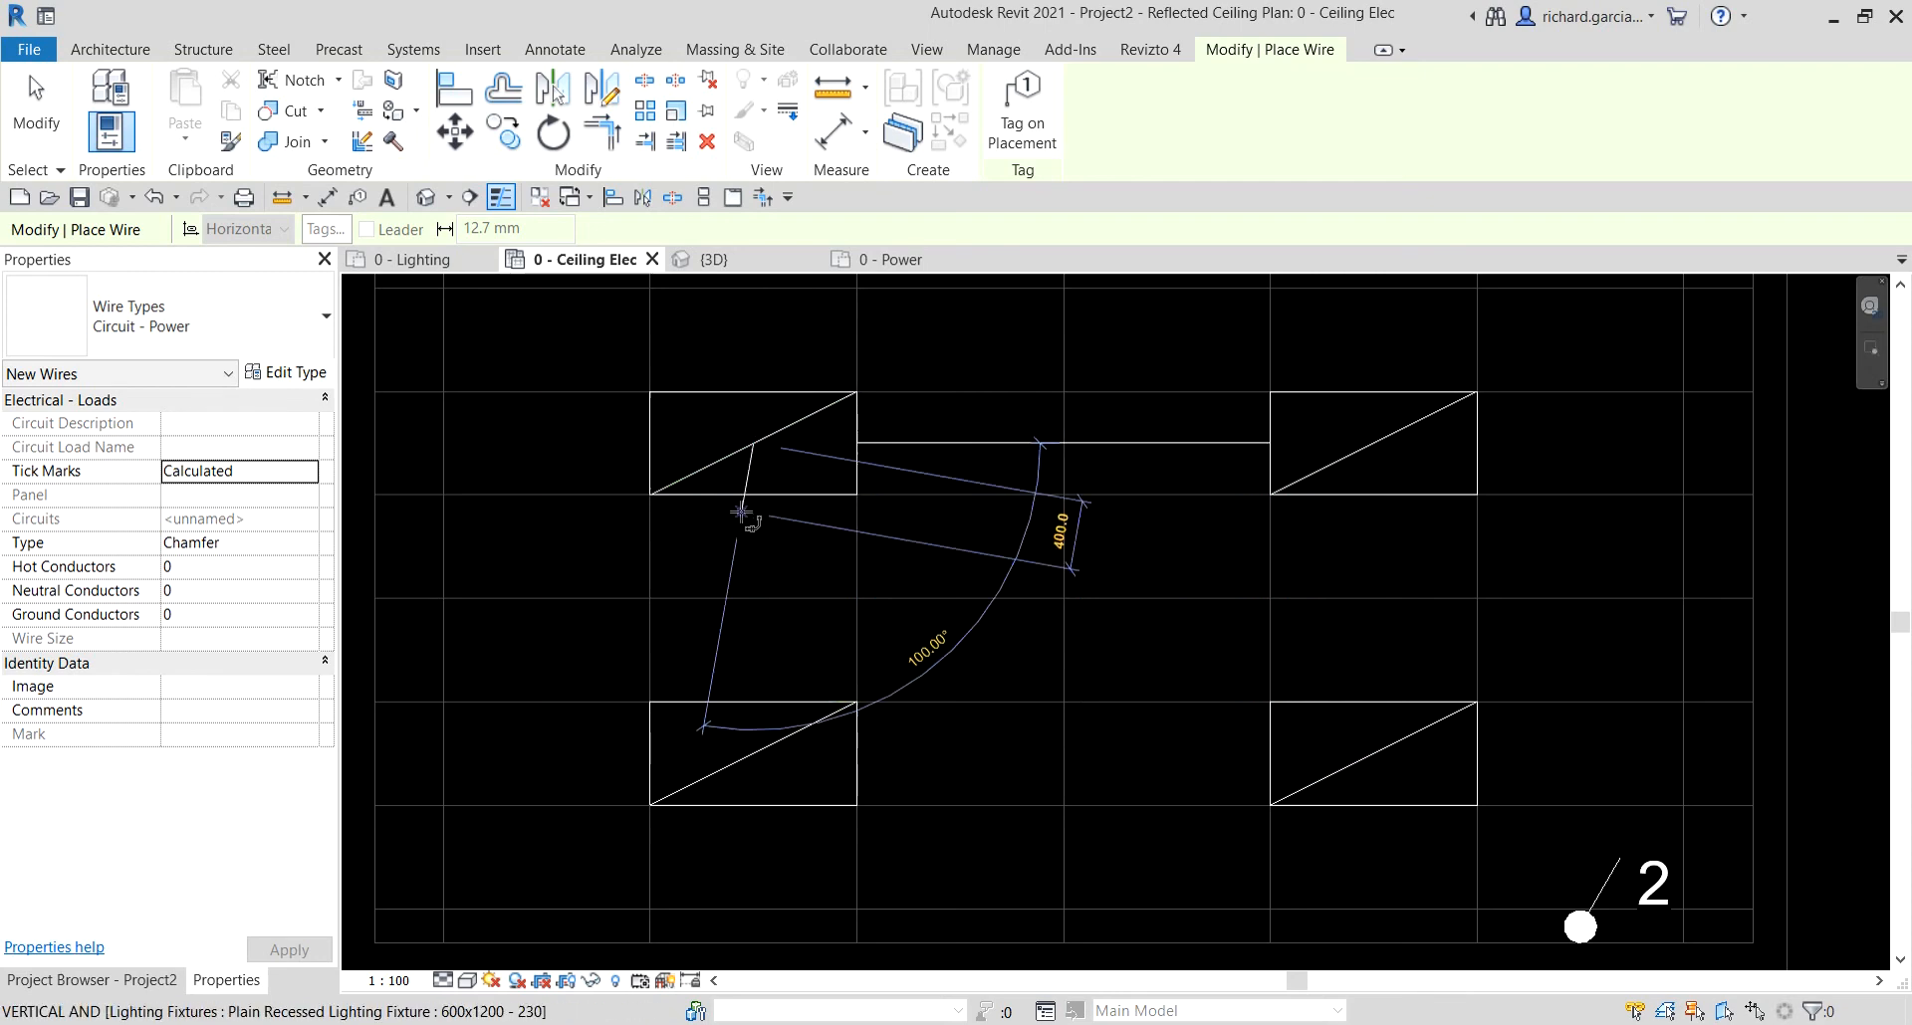
left_click(755, 749)
left_click(754, 755)
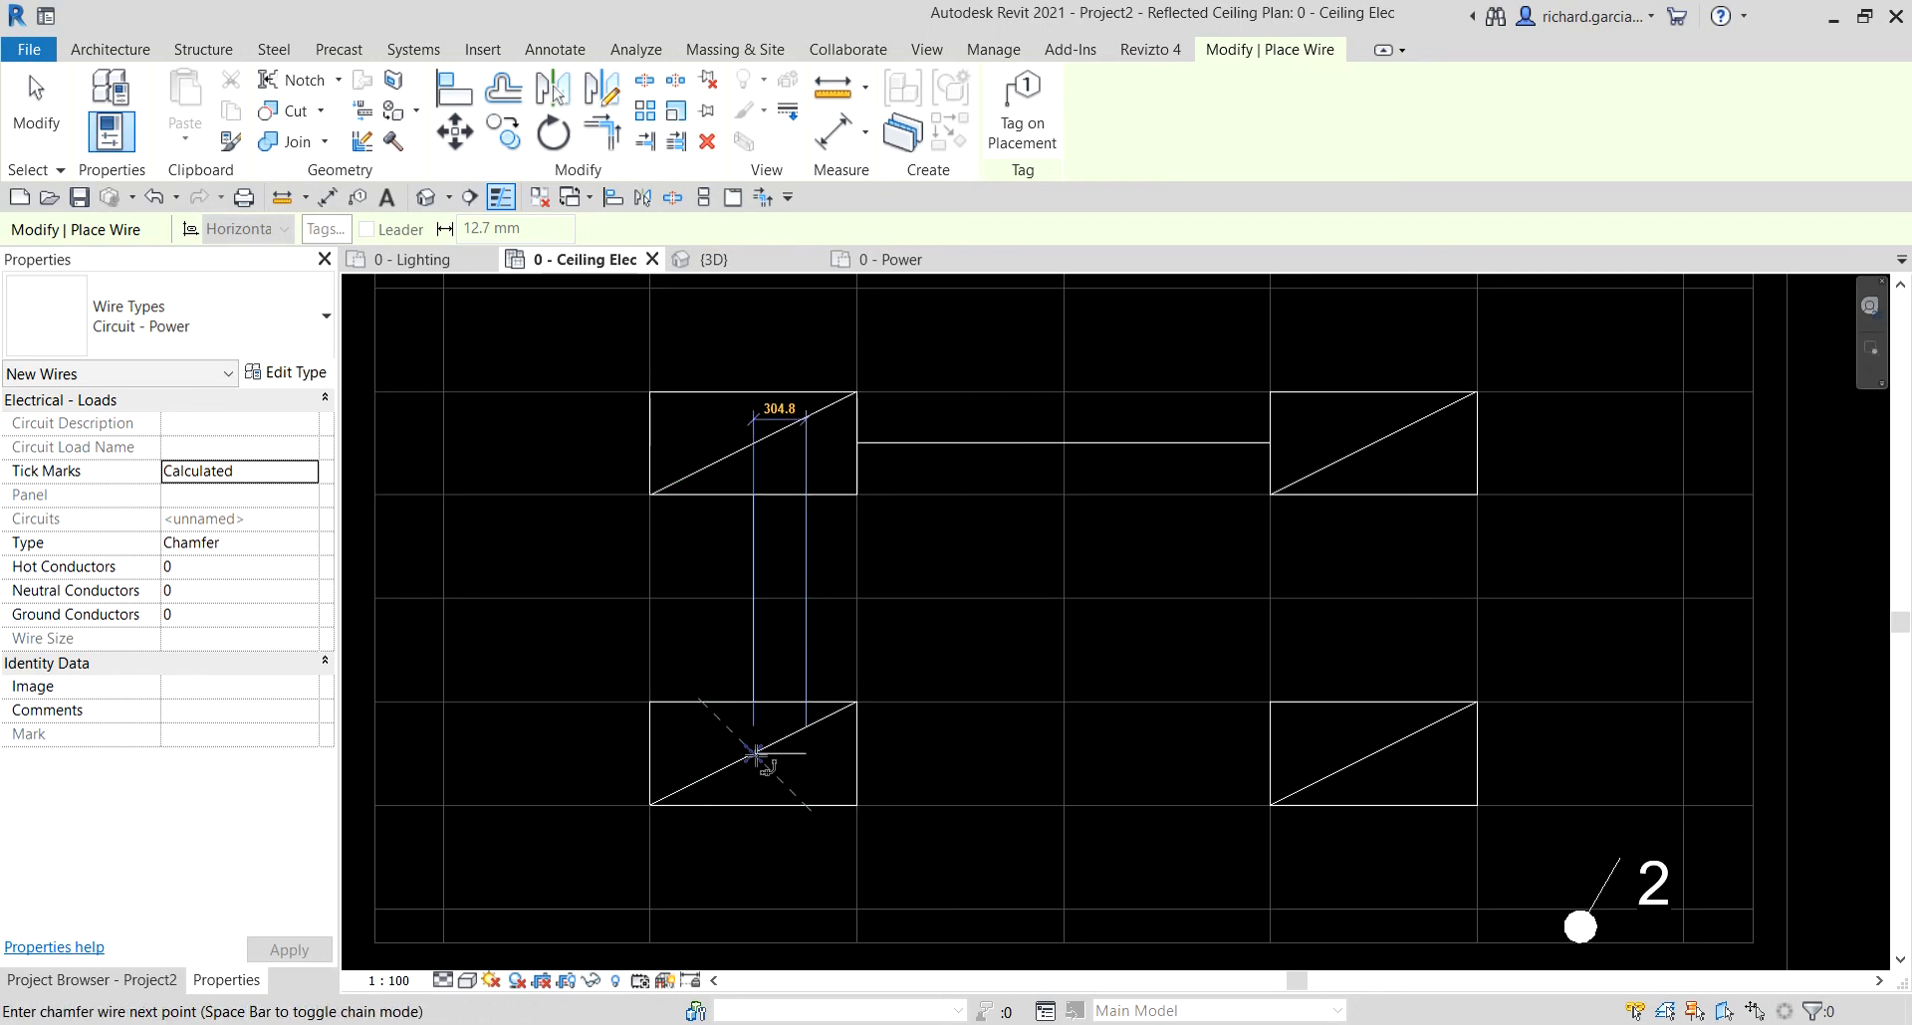
left_click(1382, 757)
- Draw a chamfered wire from the lower right fixture, turning a corner above the two-way switch and down to the switch
scroll(1155, 677, "down", 1)
middle_click_drag(1152, 674, 767, 466)
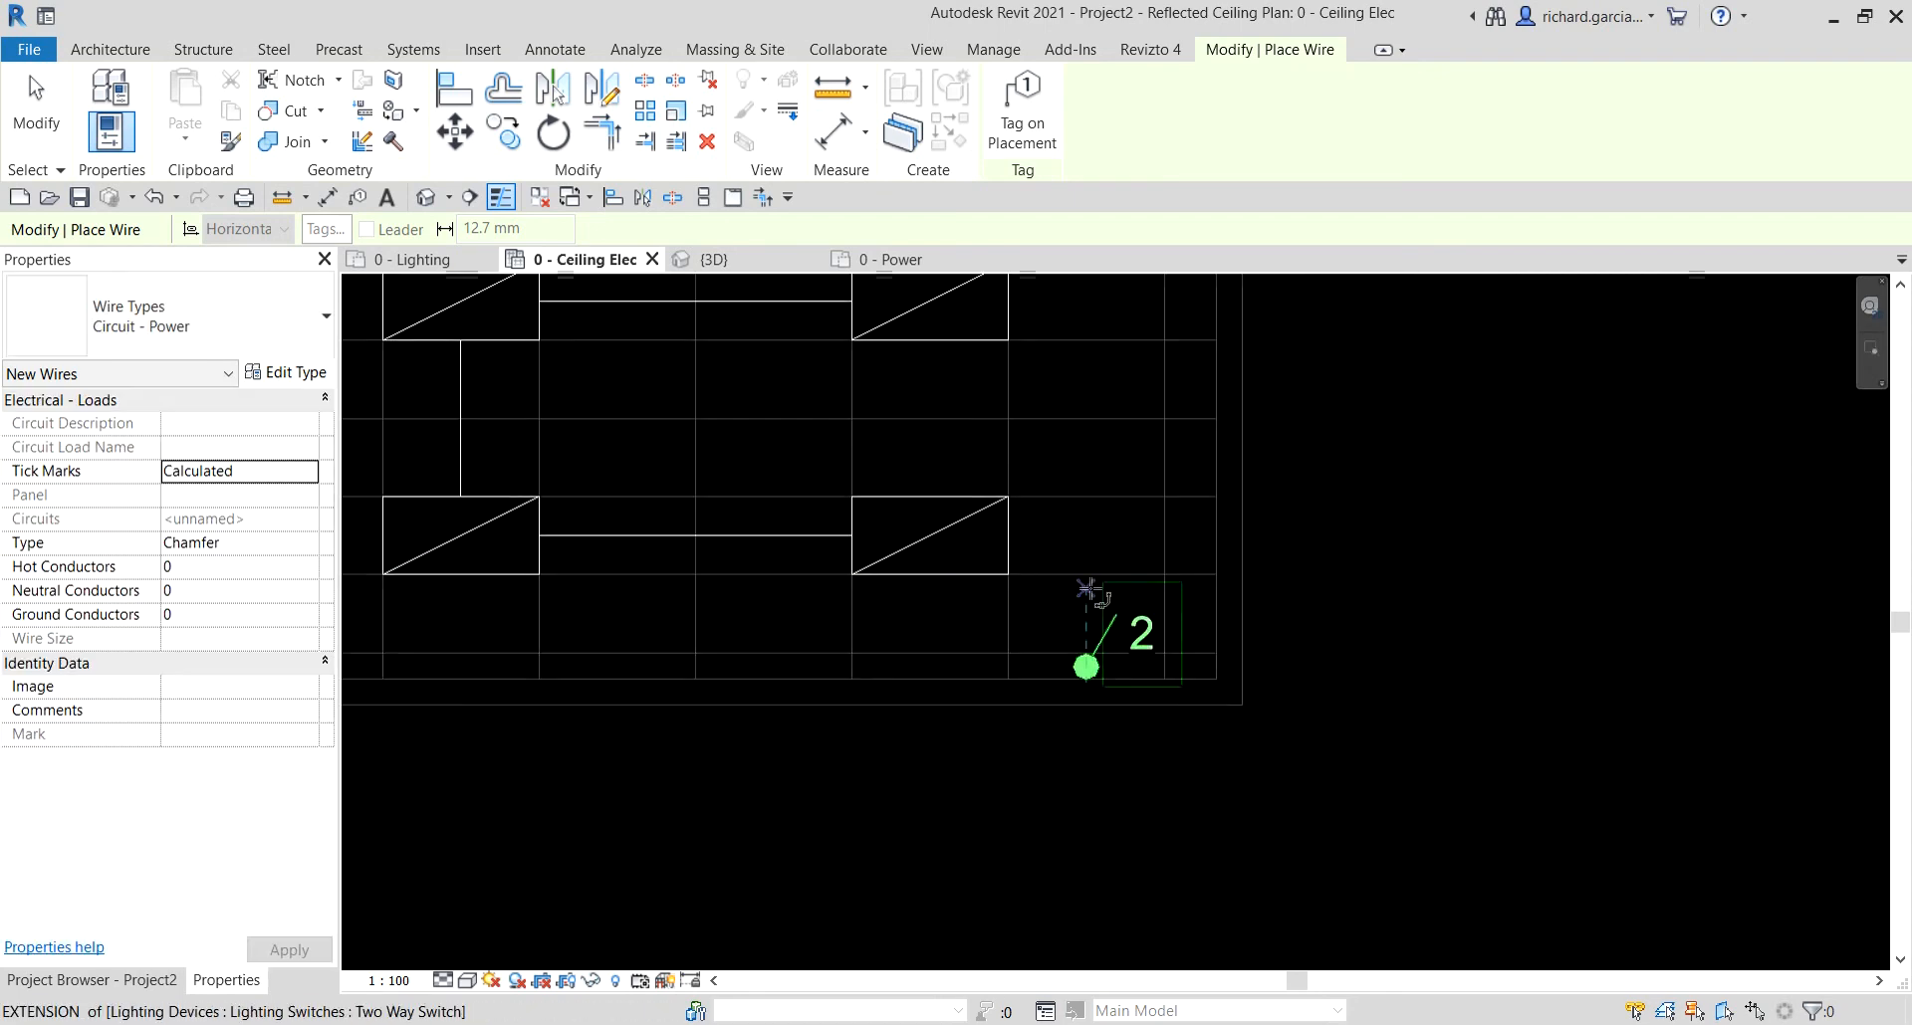
scroll(1089, 586, "up", 2)
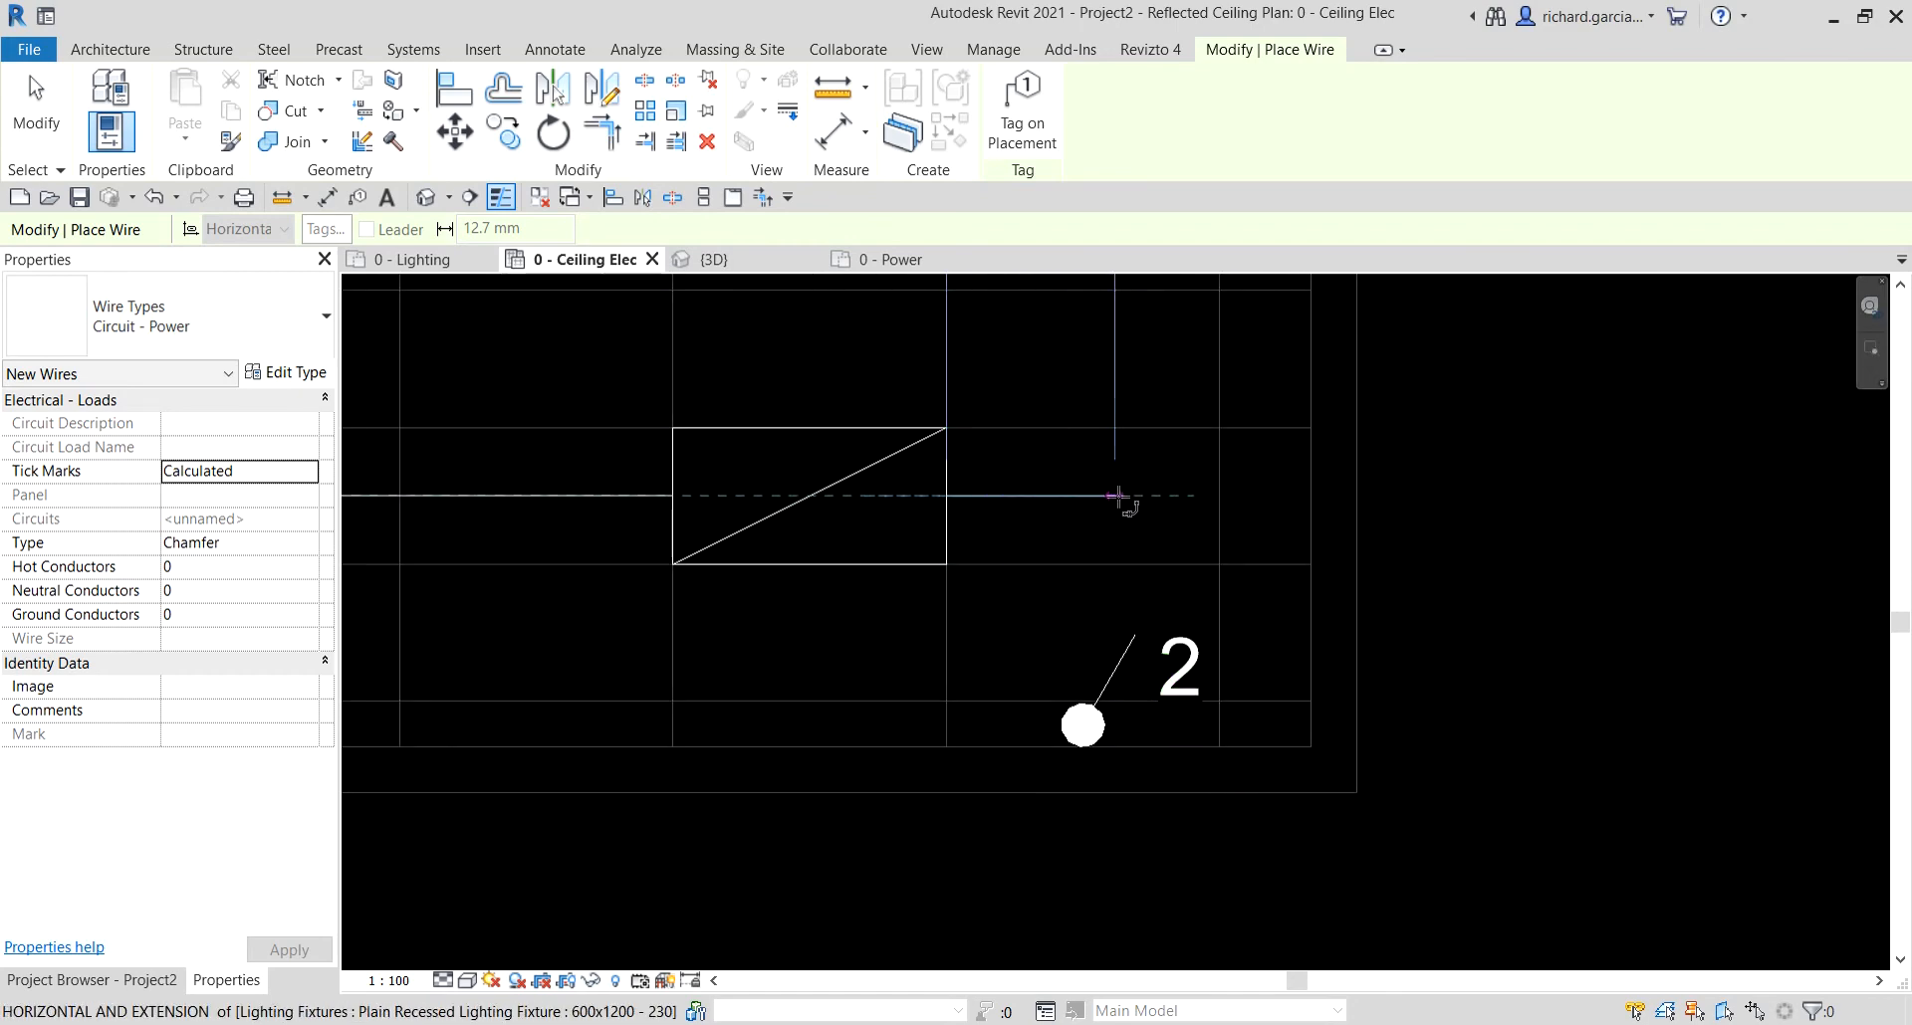
left_click(1082, 494)
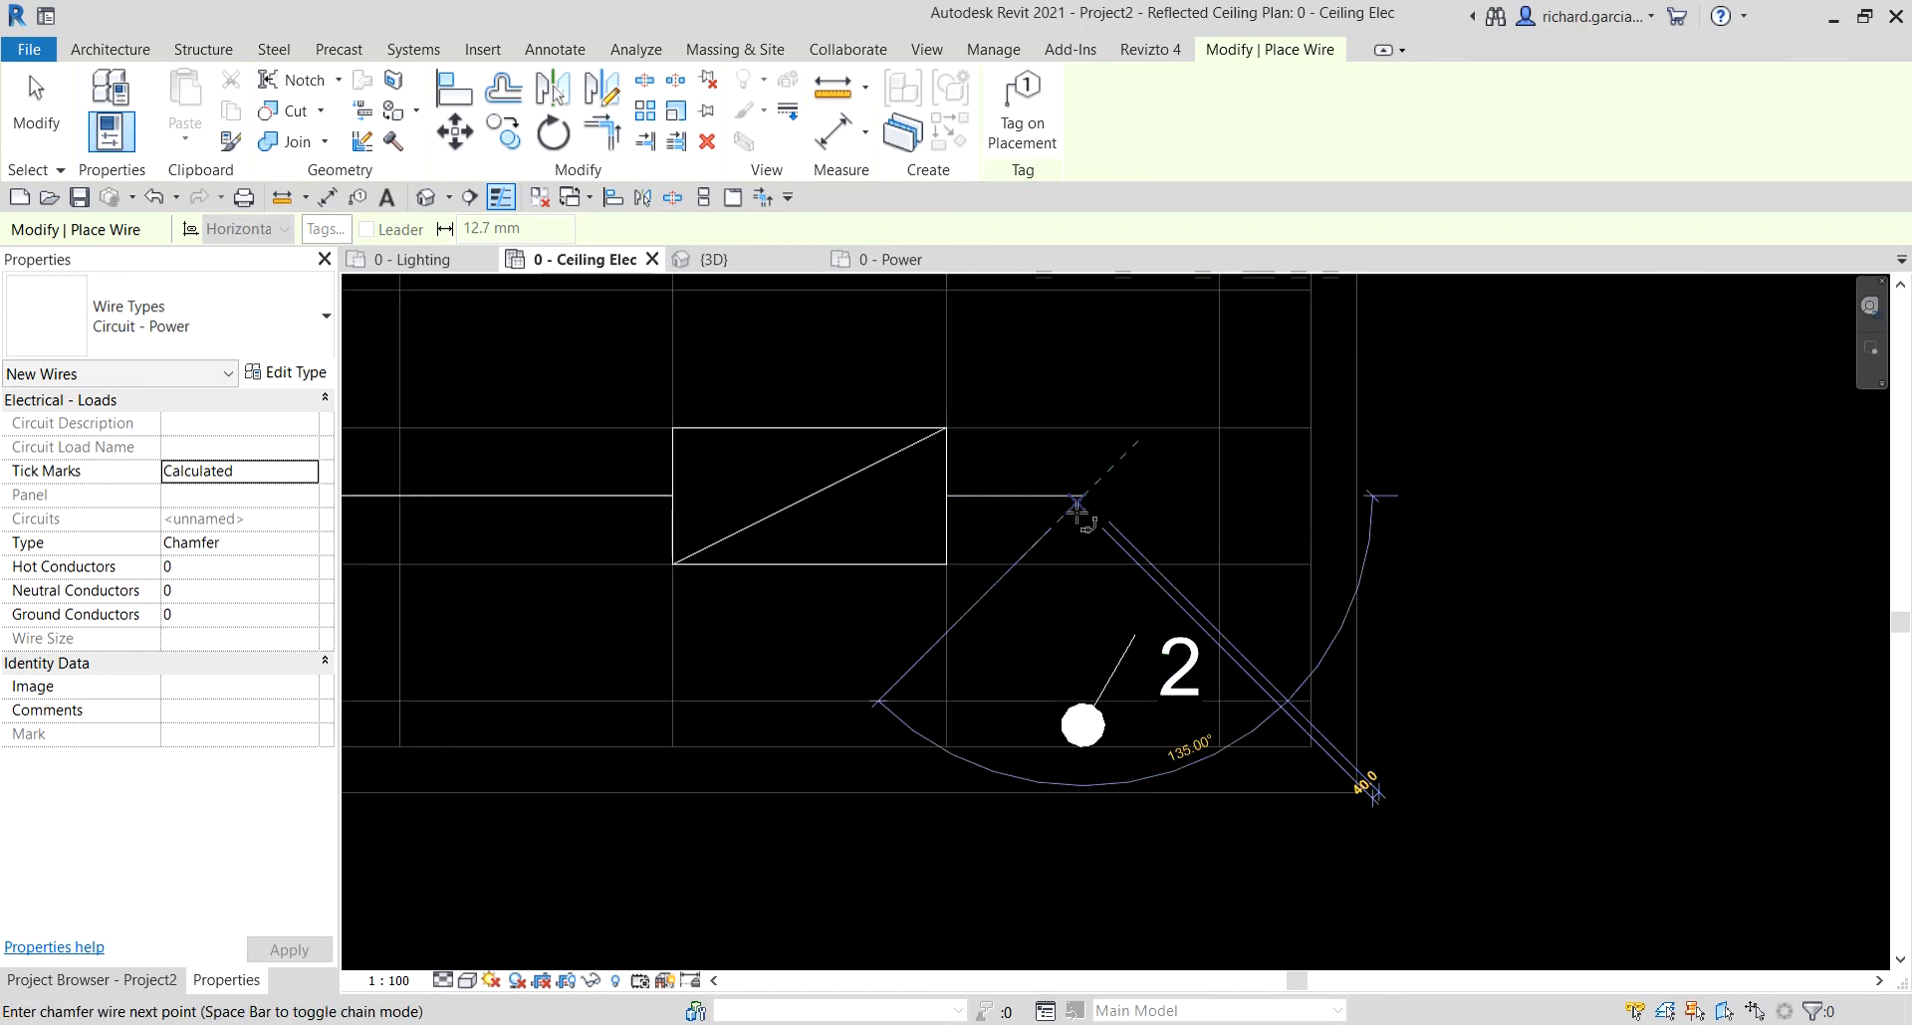
left_click(1083, 753)
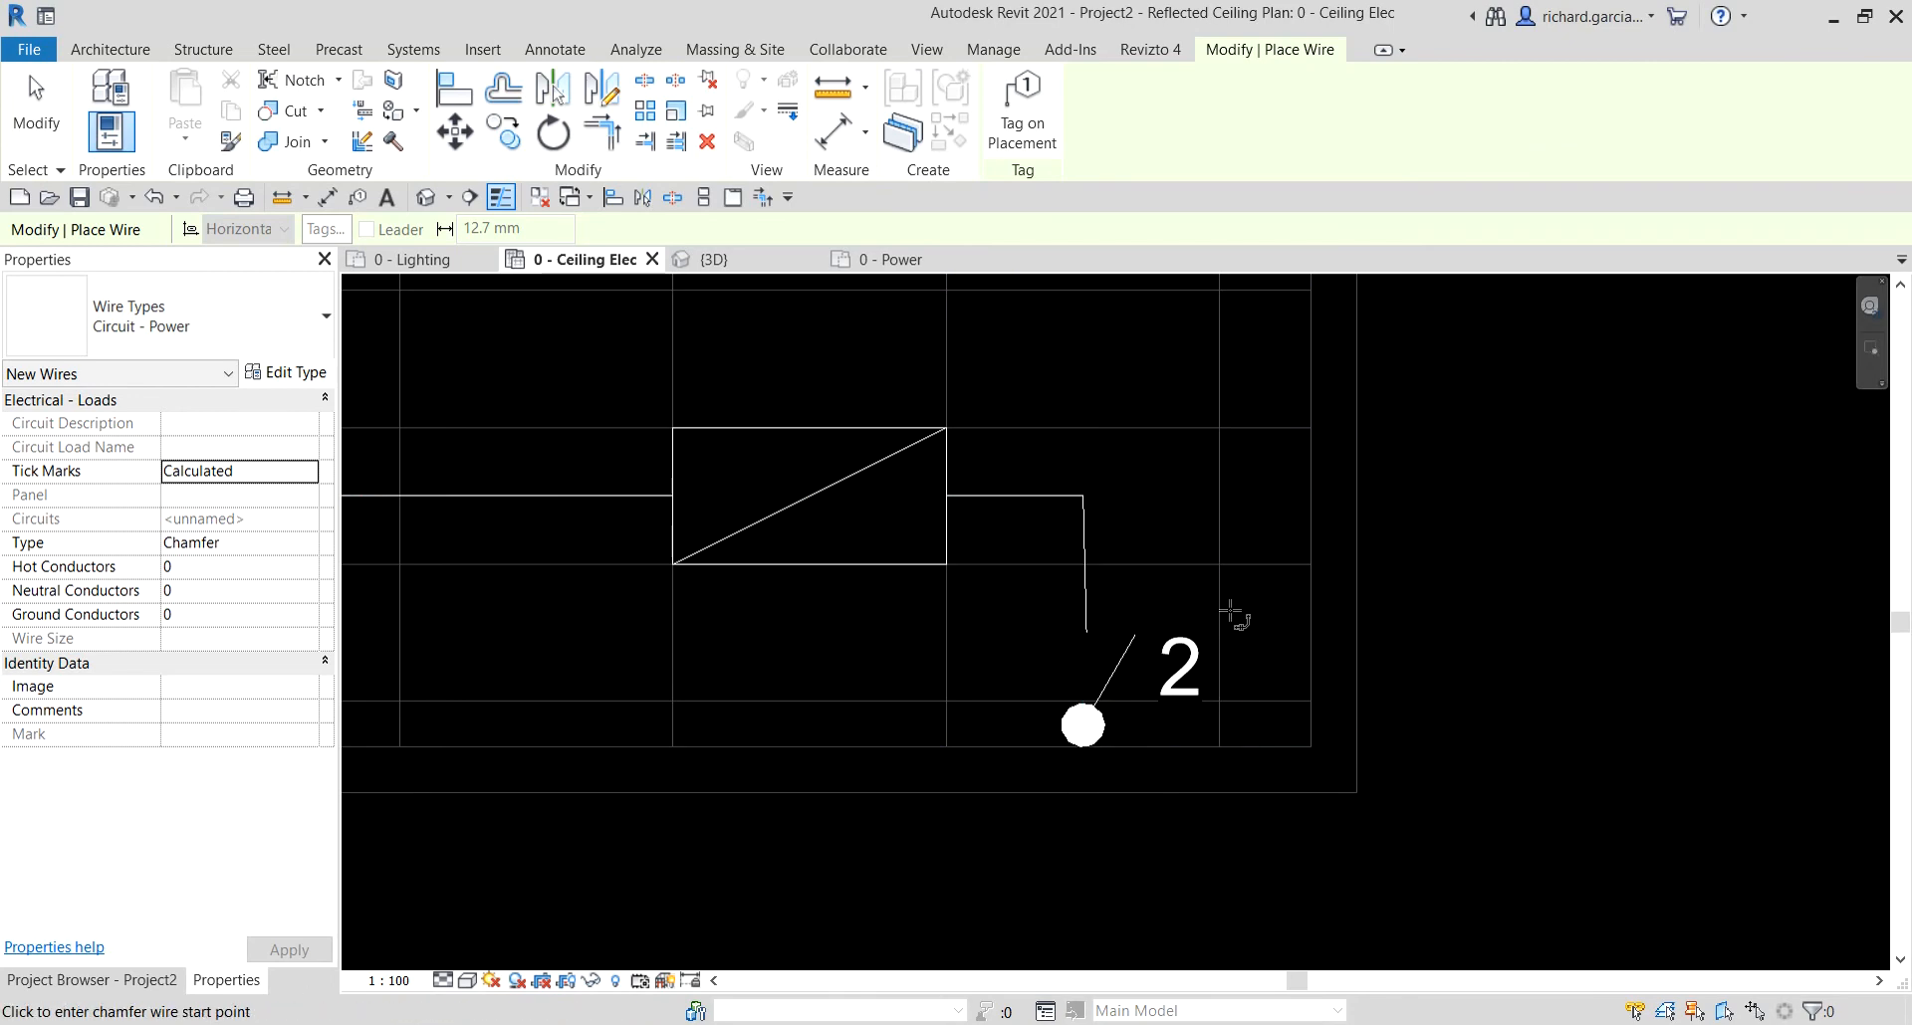
- Extend the switch wire's end offset down to the switch symbol's circle so its last segment runs vertical, and clear the selection
key("Escape")
scroll(1095, 637, "up", 2)
left_click(1075, 606)
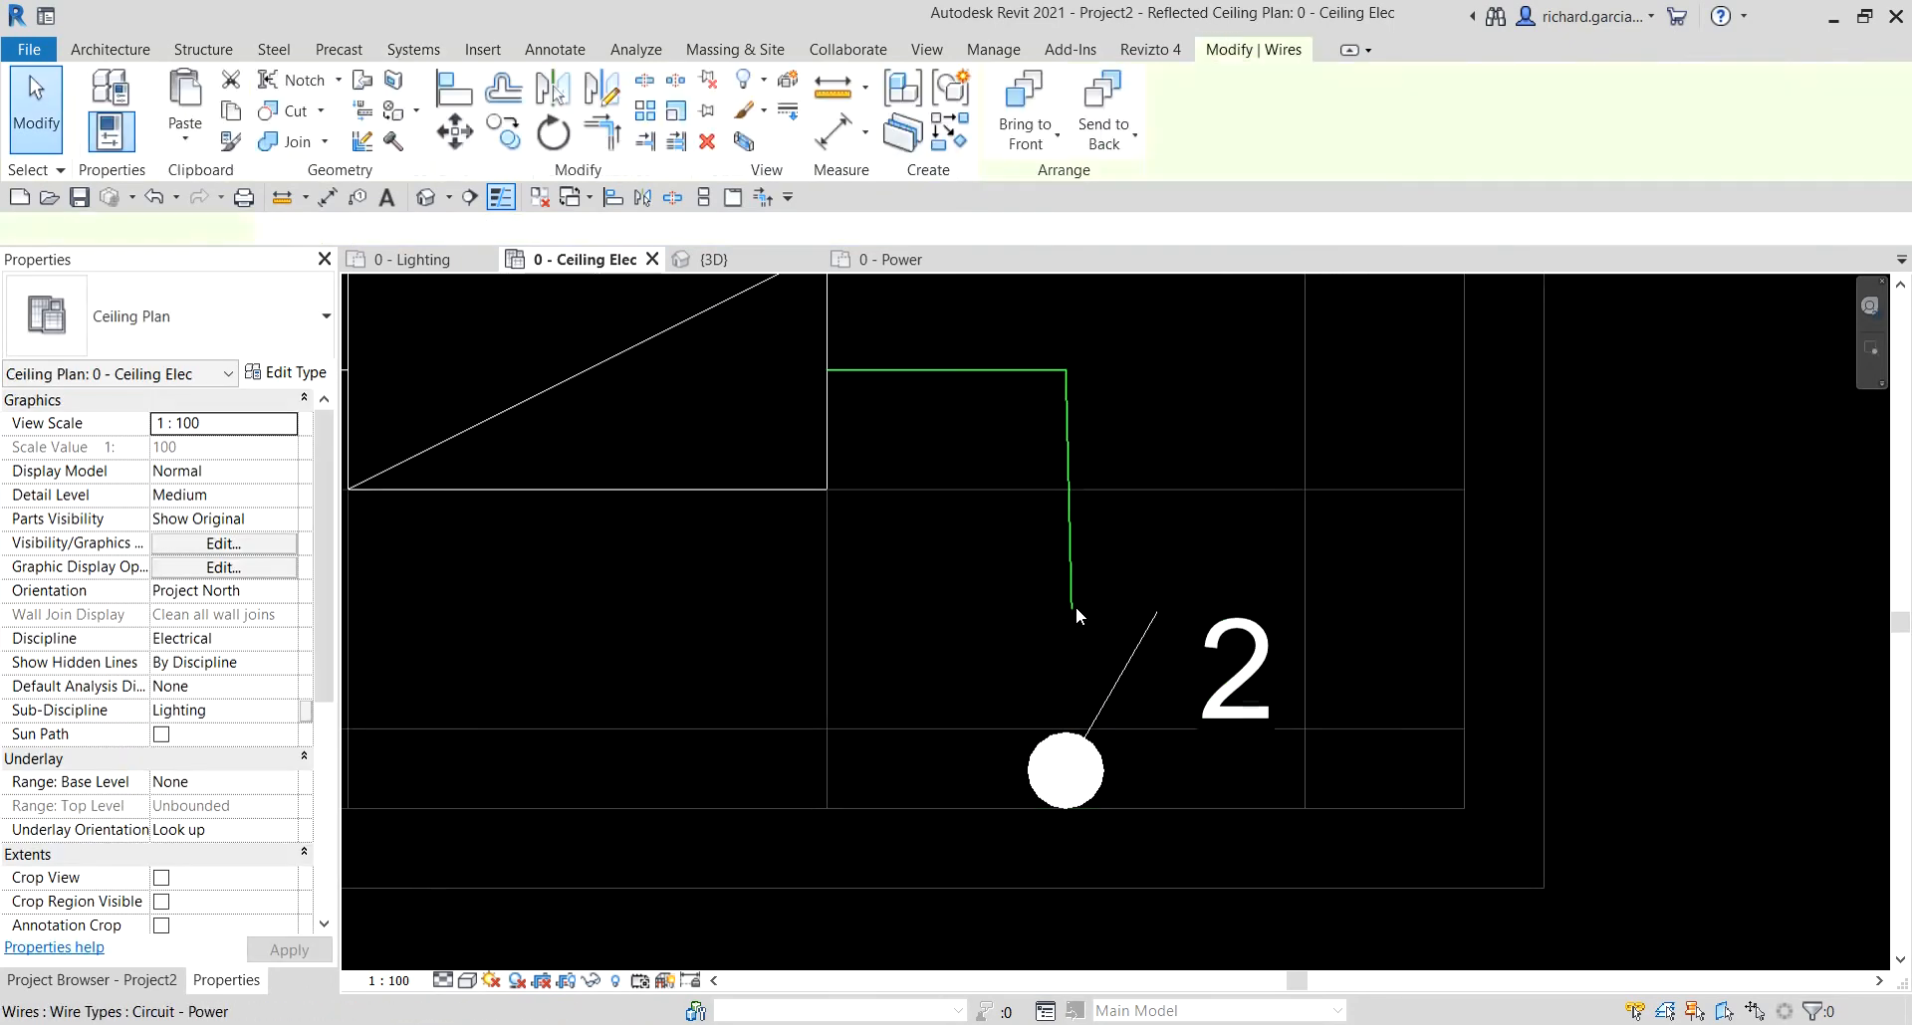
middle_click_drag(1214, 439, 1355, 460)
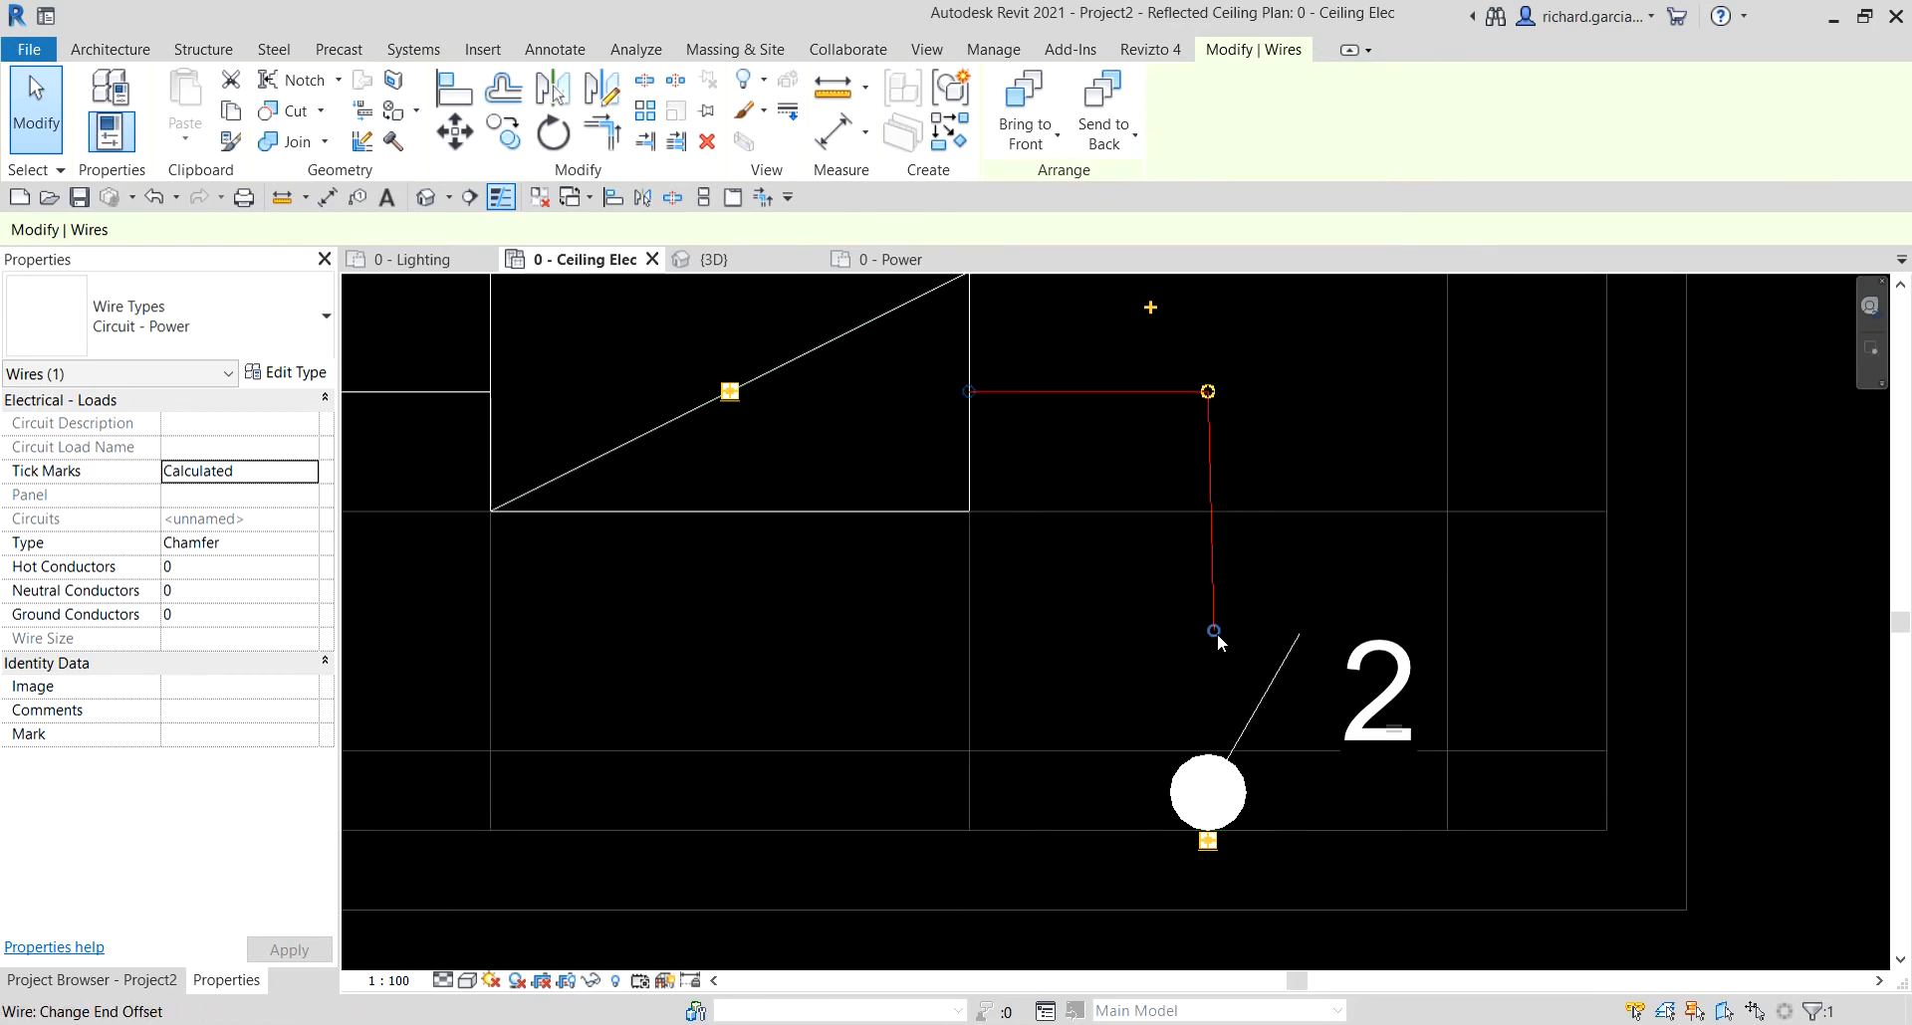
left_click_drag(1213, 630, 1210, 777)
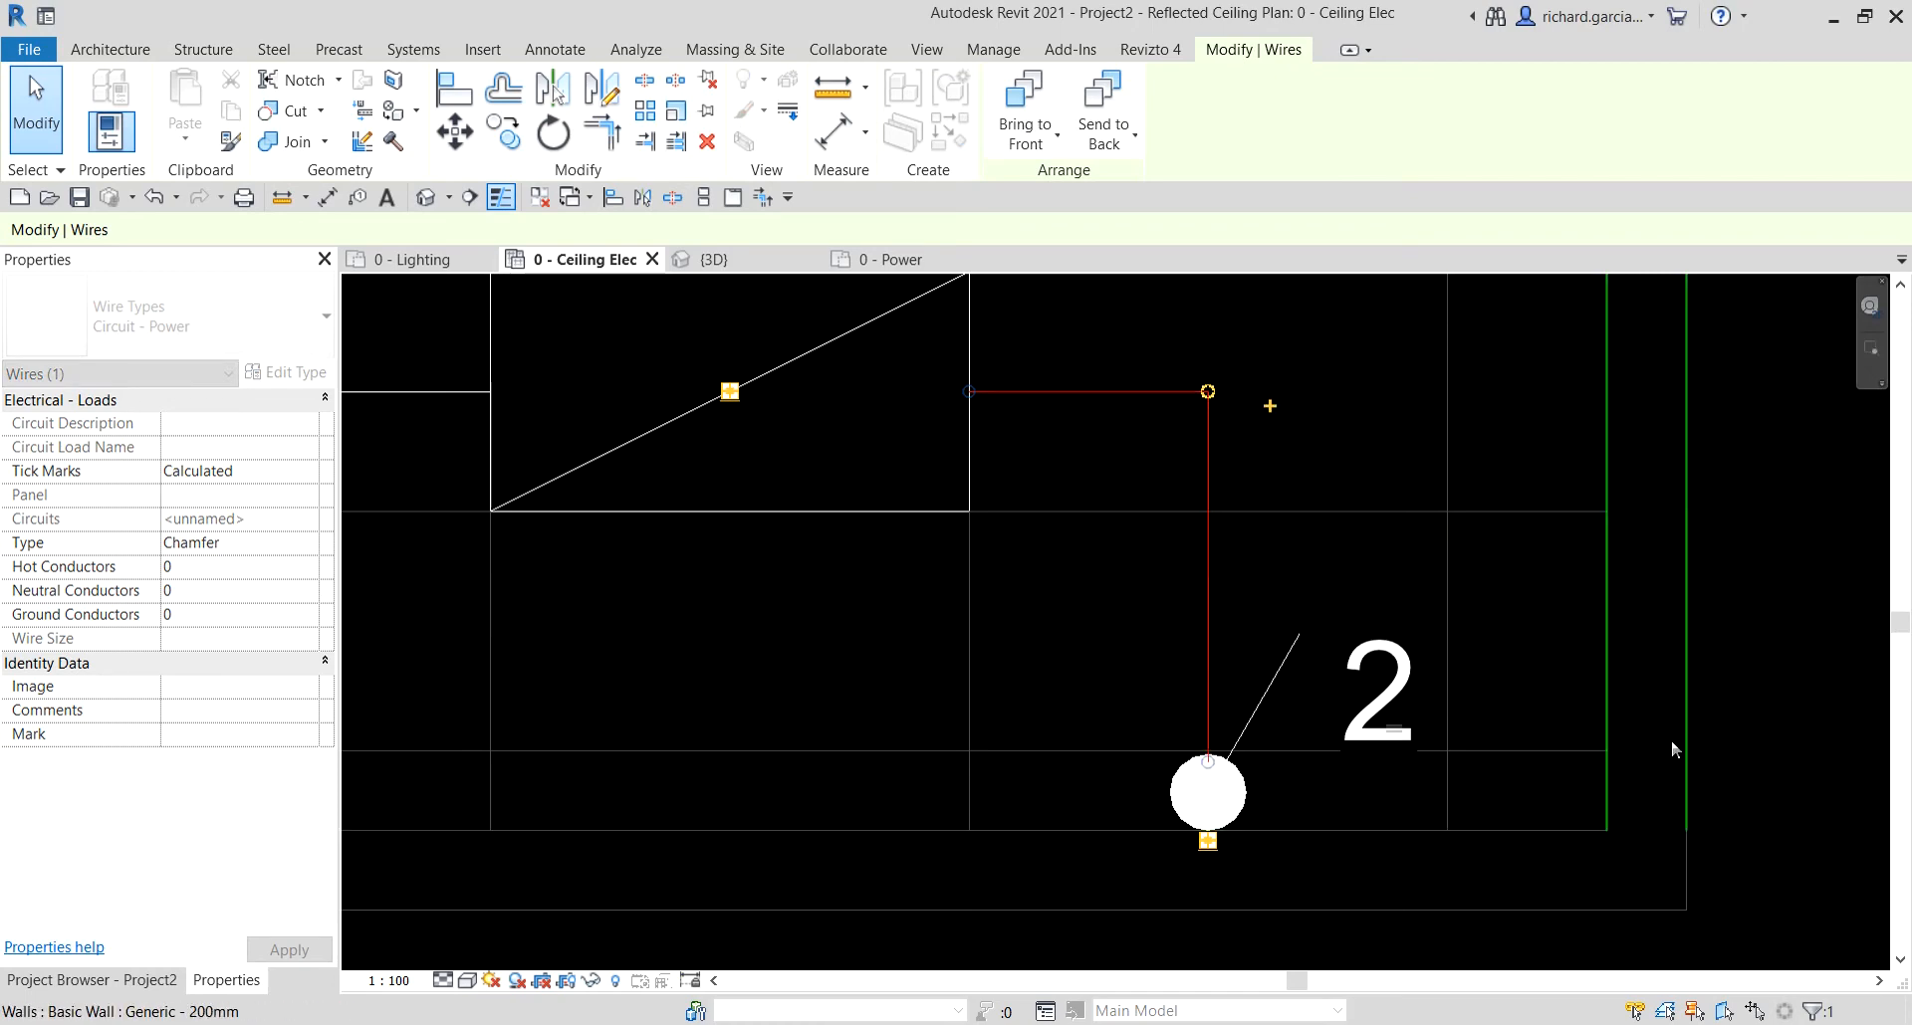
scroll(1555, 500, "down", 5)
key("Escape")
middle_click_drag(1008, 664, 1047, 830)
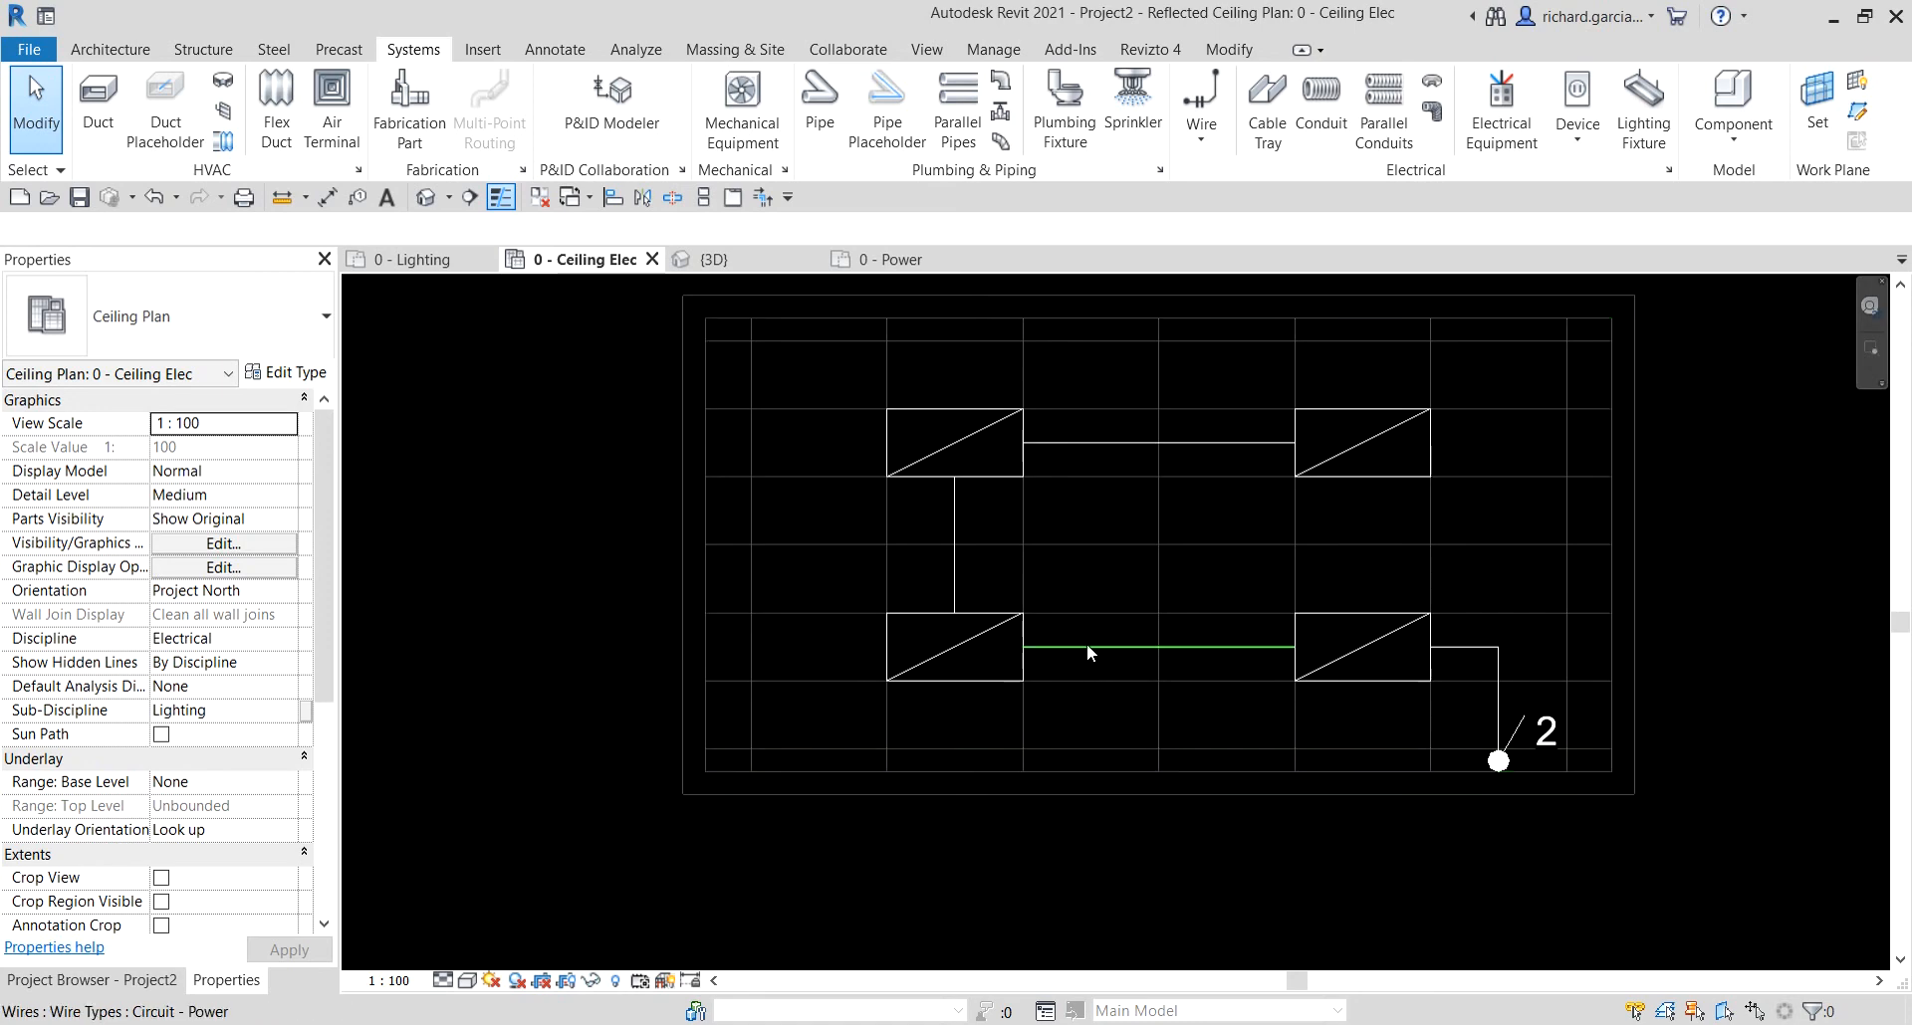
- Check the electrical network connected to the wire between the two lower fixtures, and clear the selection
key("Tab")
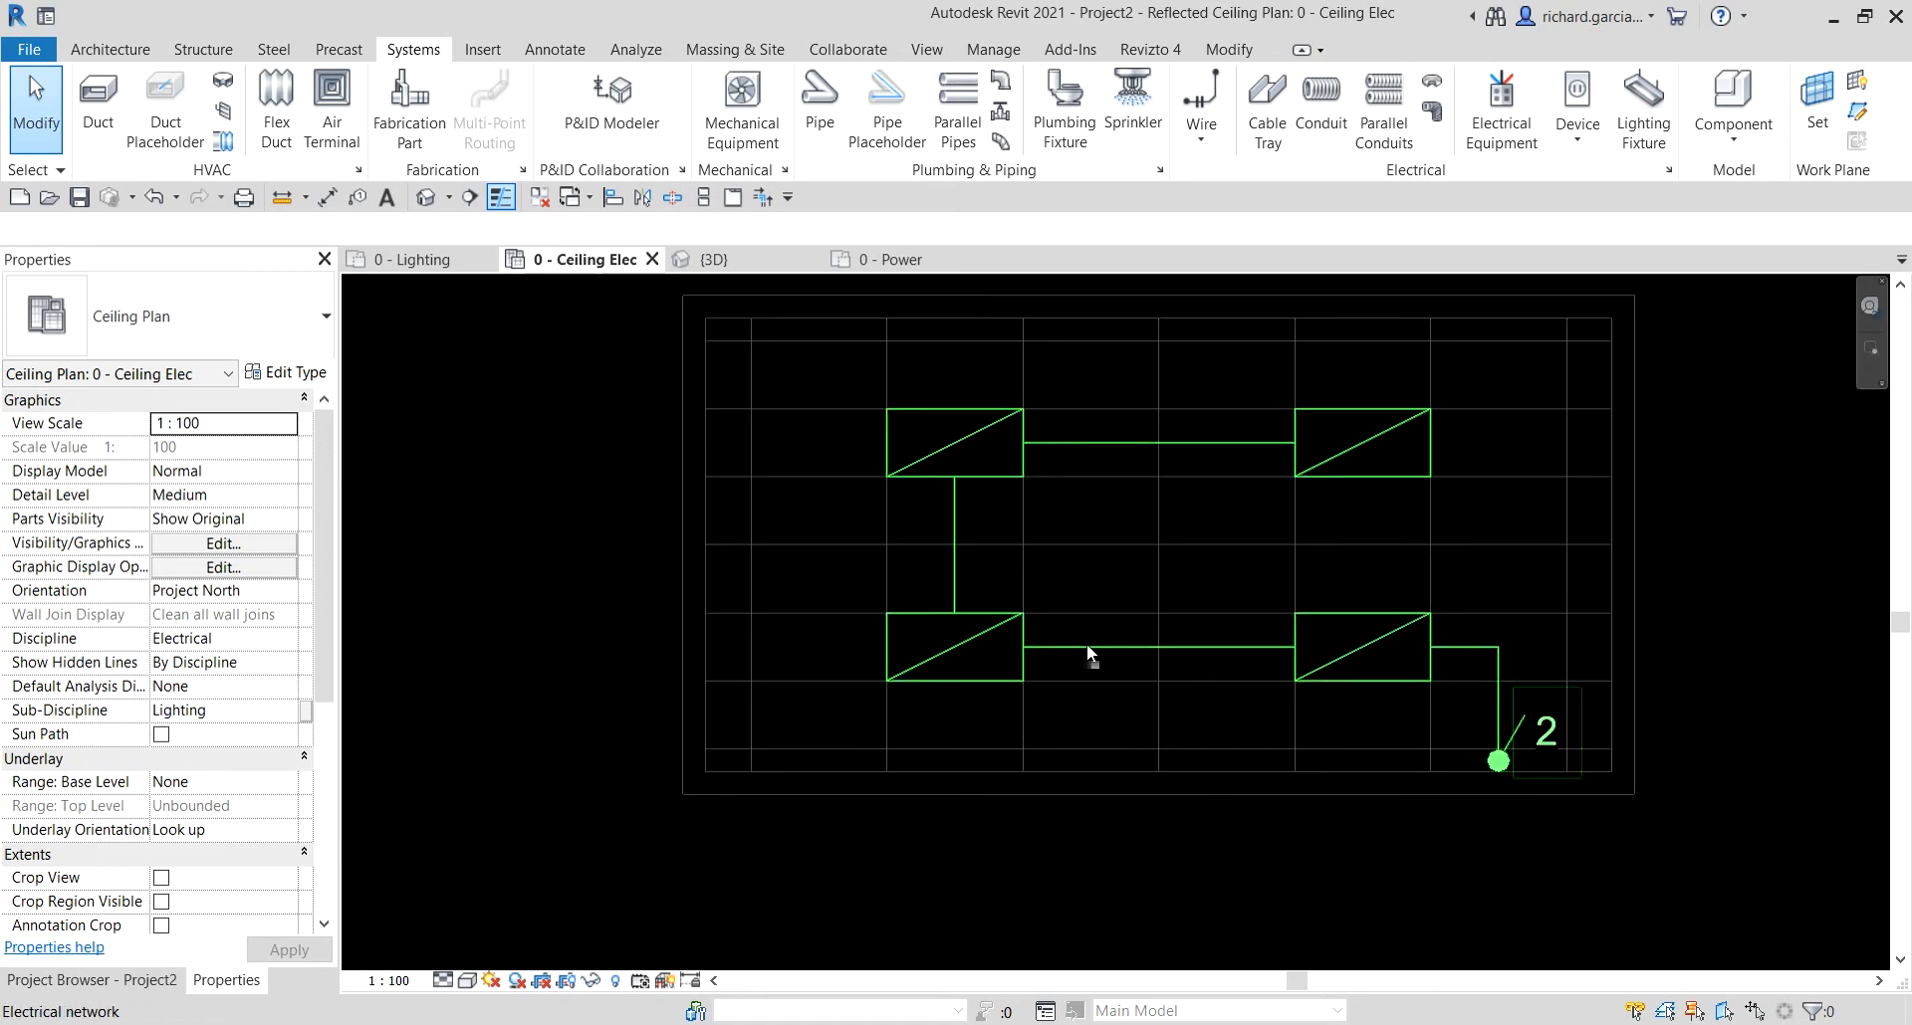
left_click(1086, 643)
left_click(1137, 814)
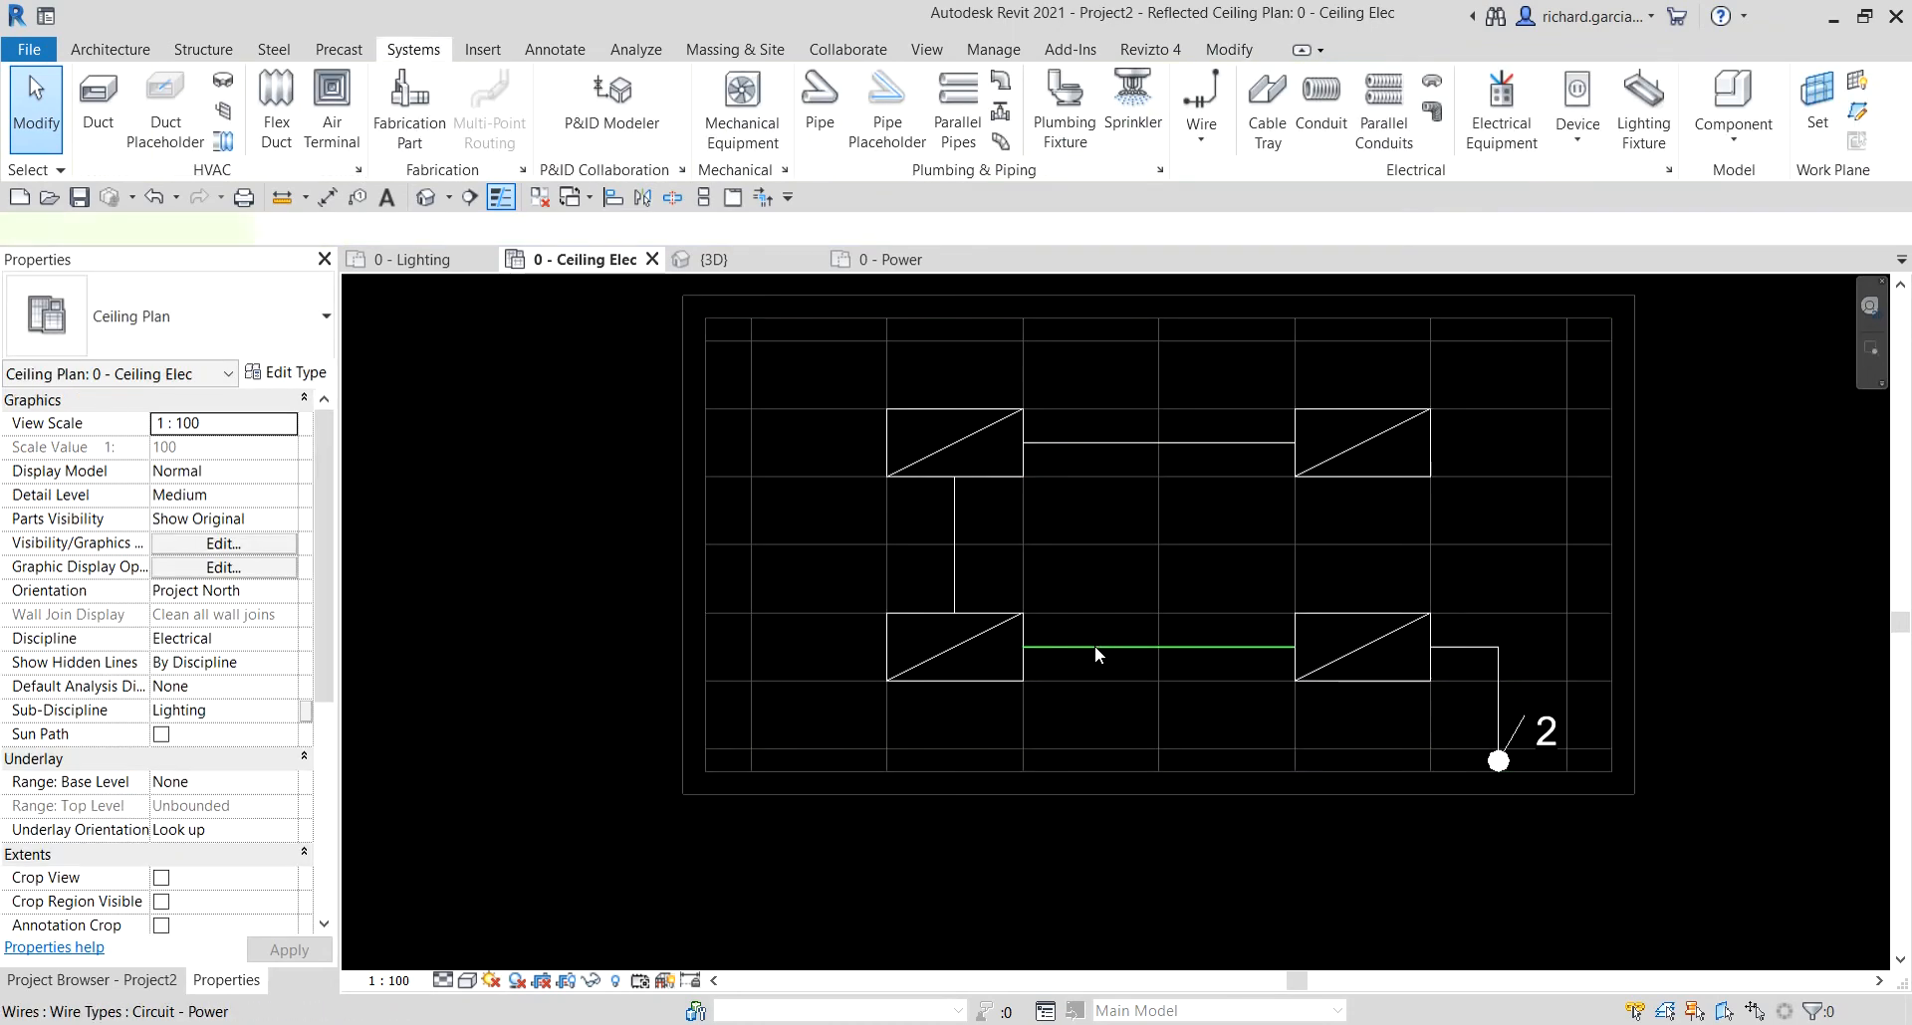
- Change the type of all four wires in the ceiling plan to Circuit - Lighting and clear the selection
left_click(1096, 646)
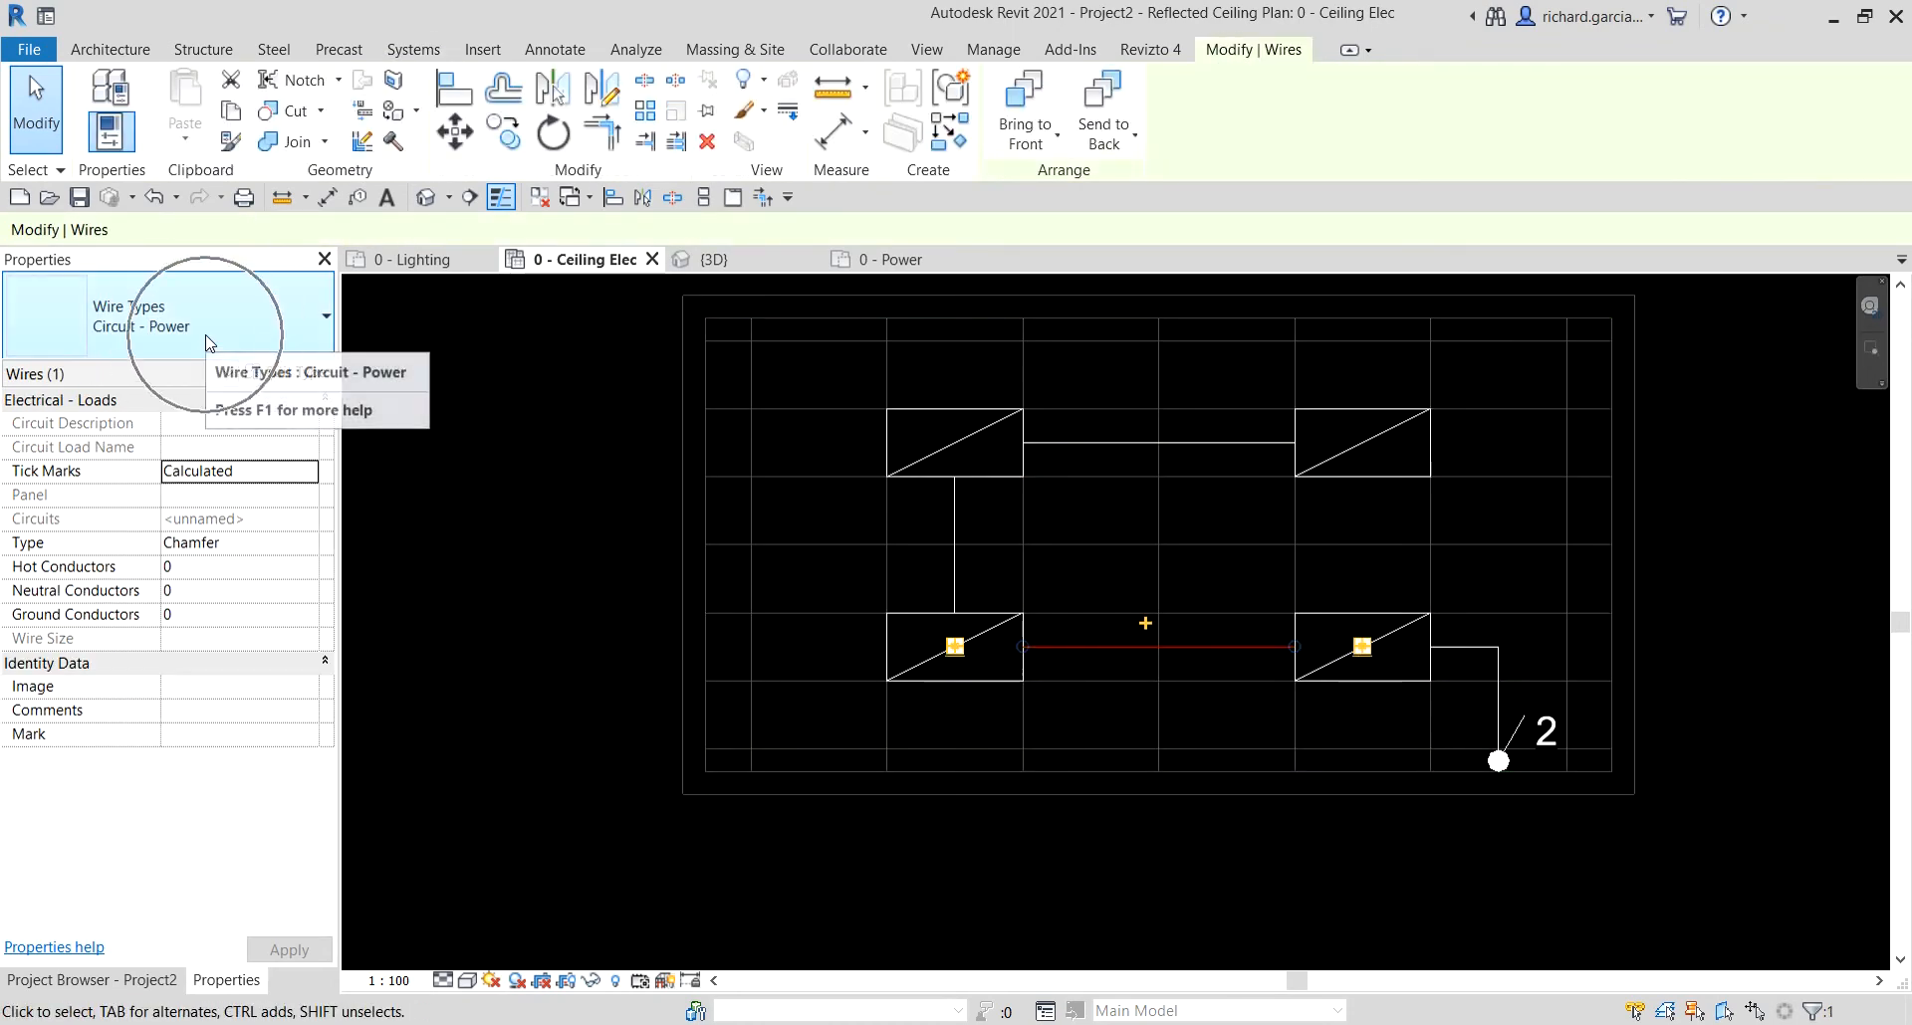
left_click(955, 593, "ctrl")
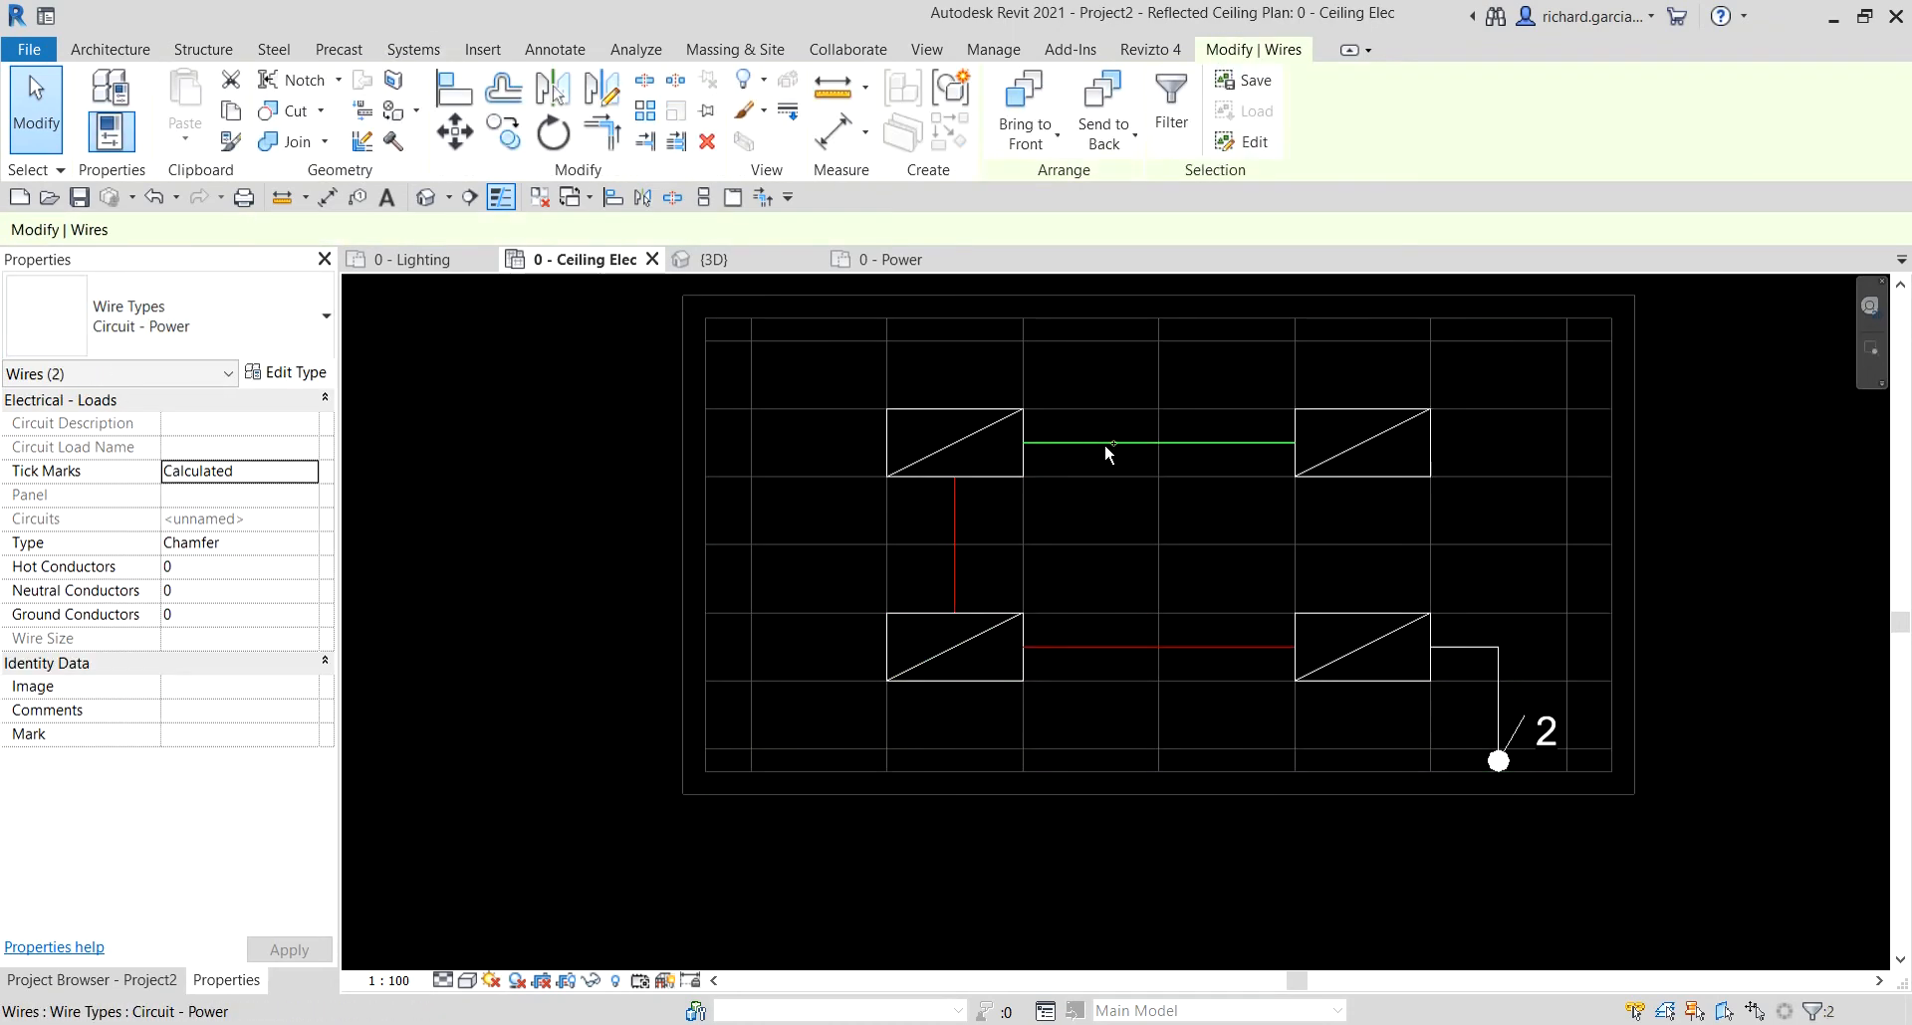
left_click(1103, 445, "ctrl")
left_click(1497, 697, "ctrl")
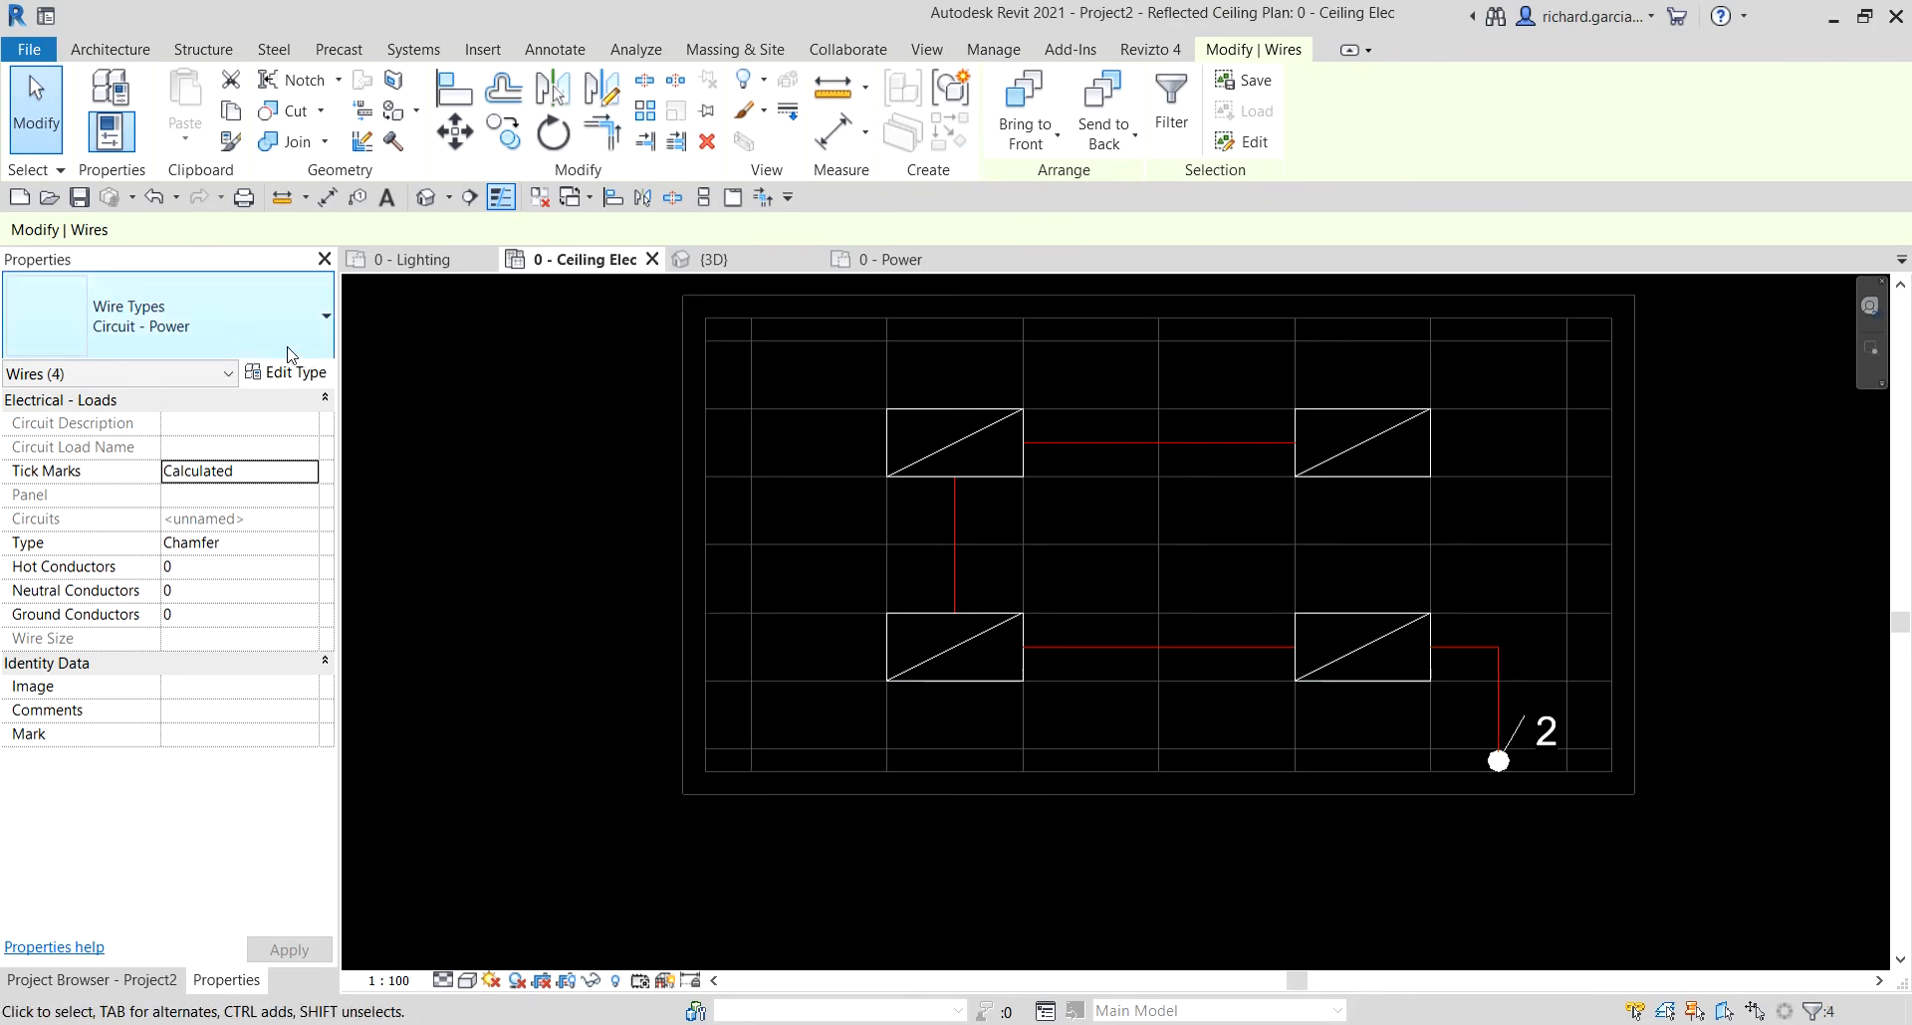
left_click(289, 355)
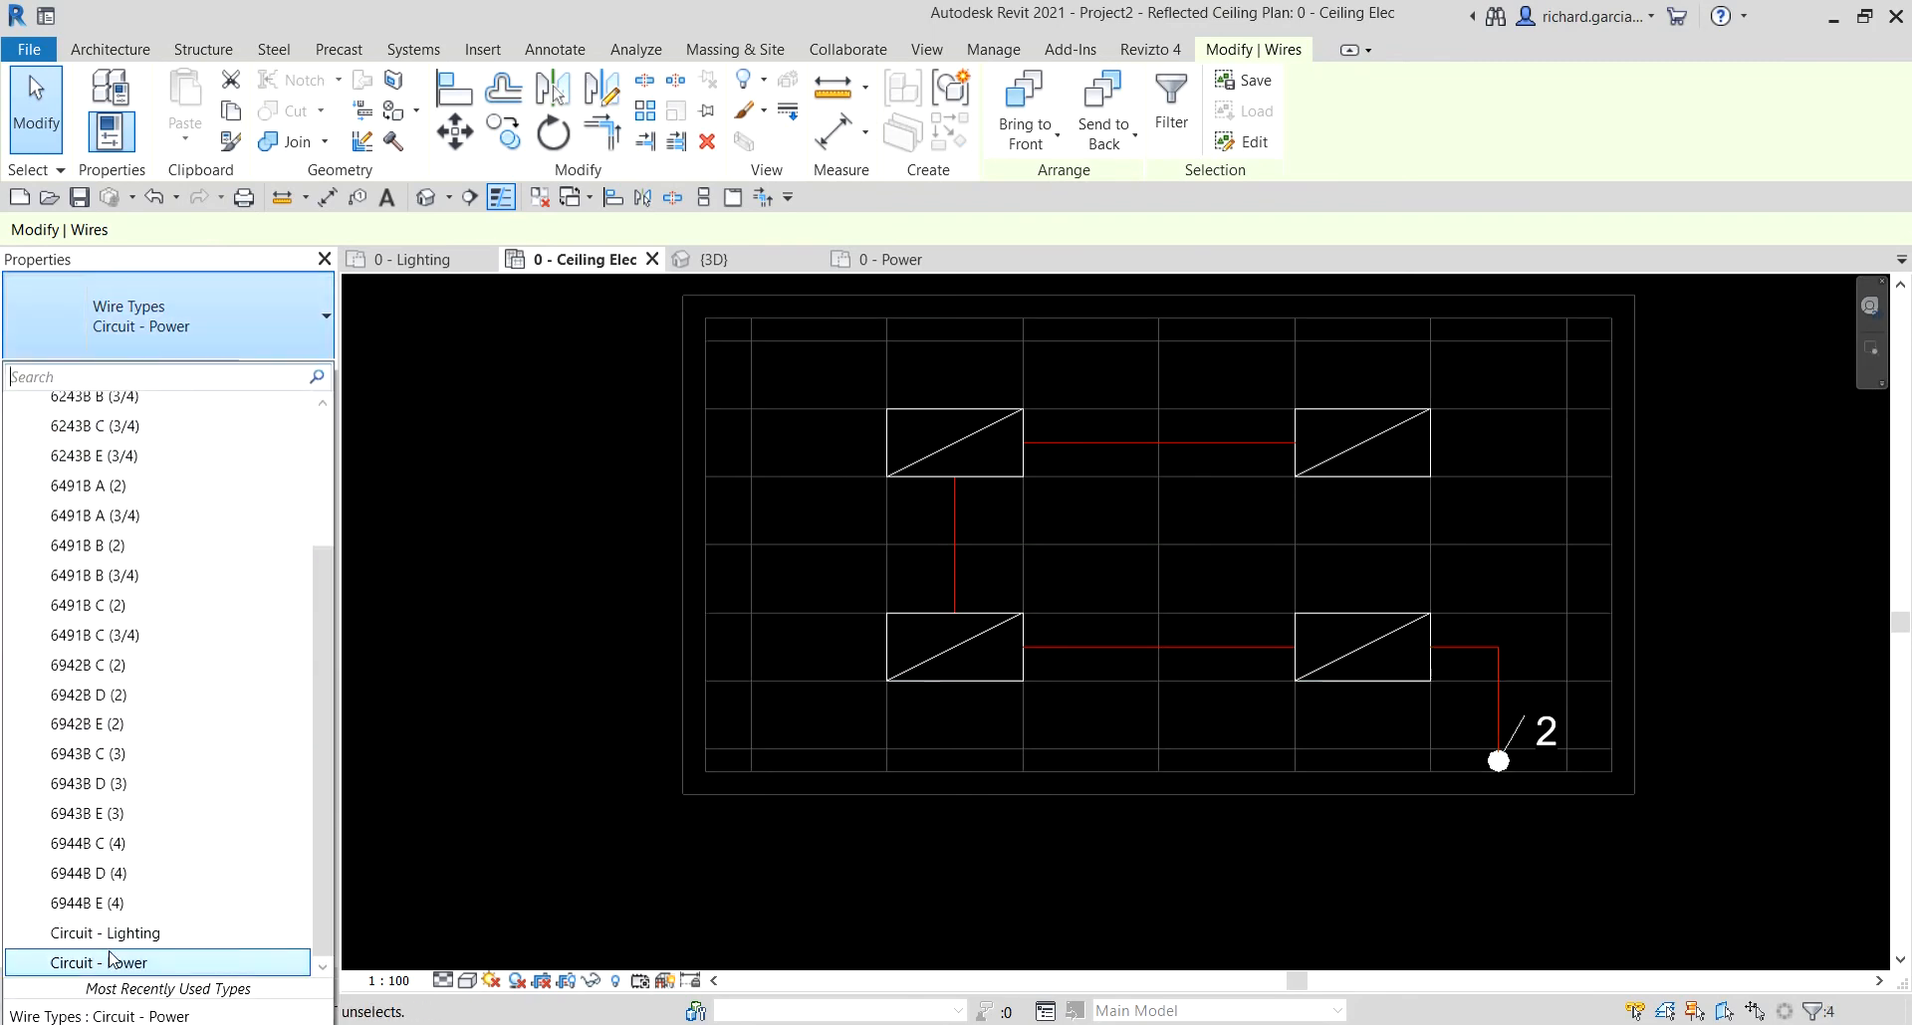
left_click(117, 937)
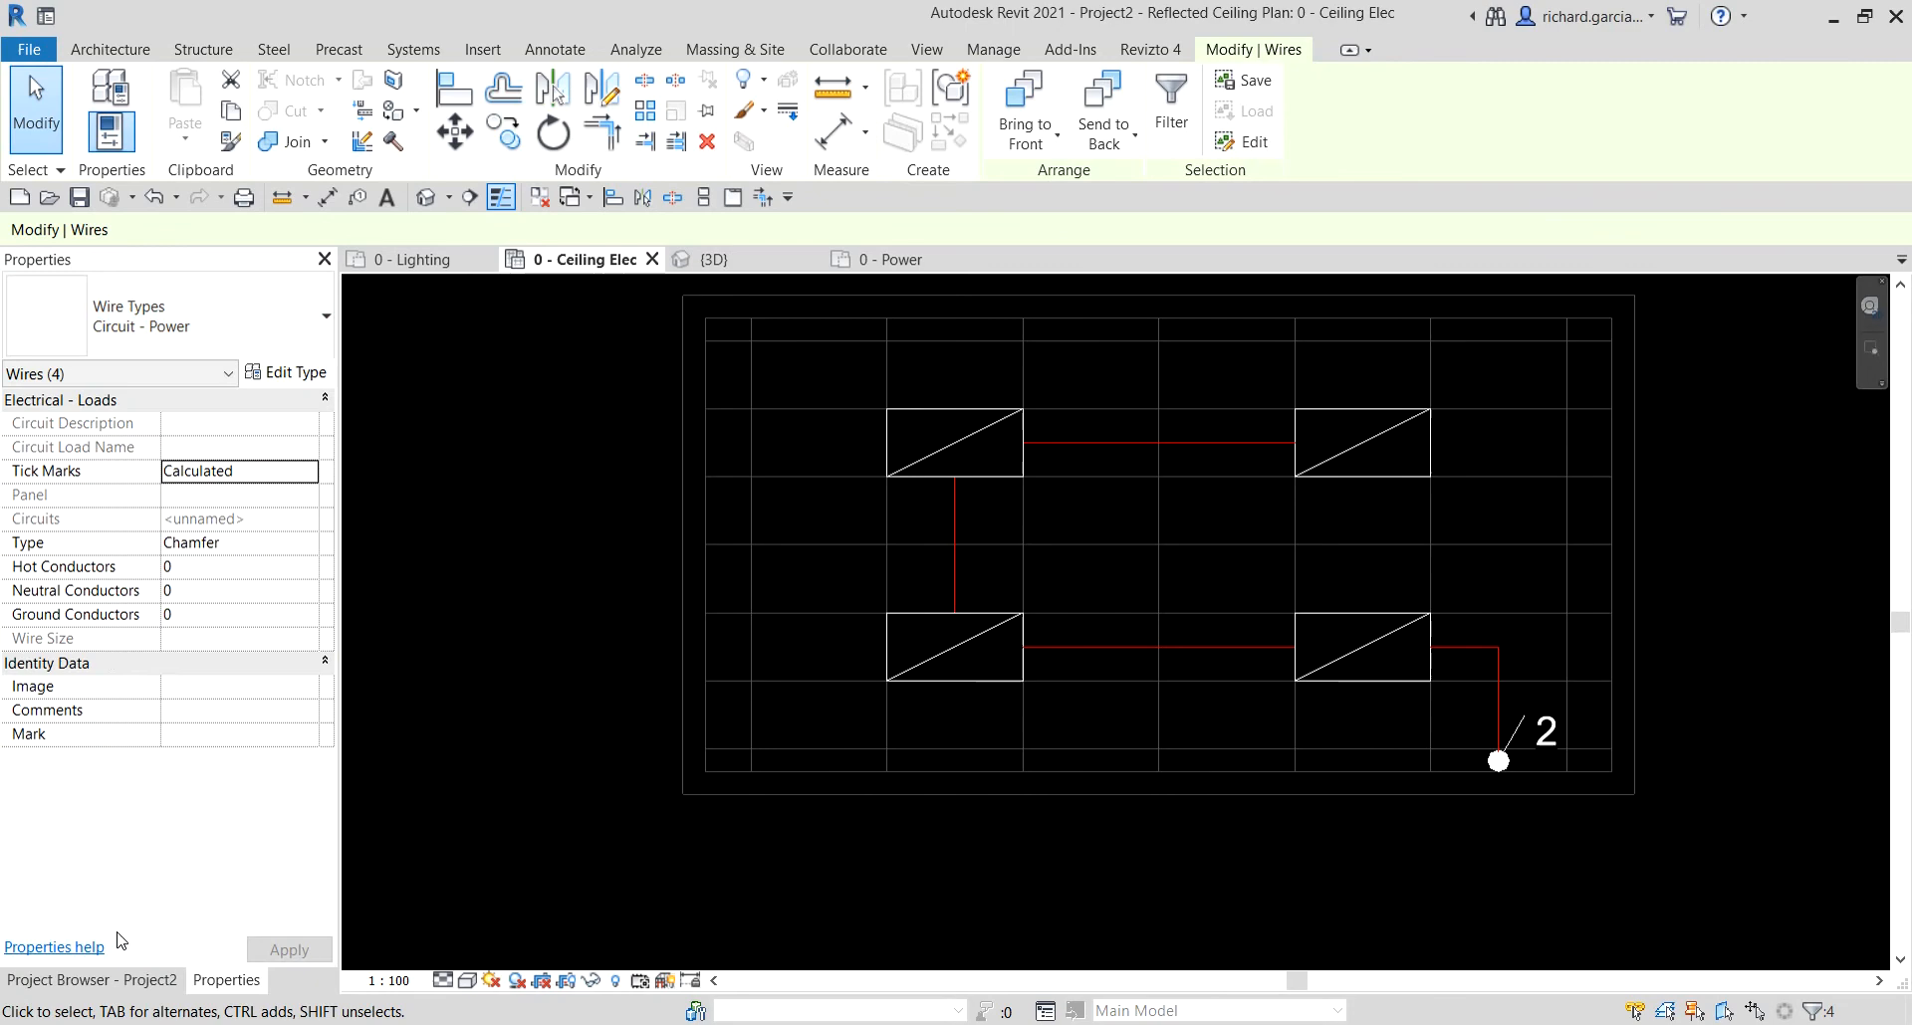
left_click(1209, 538)
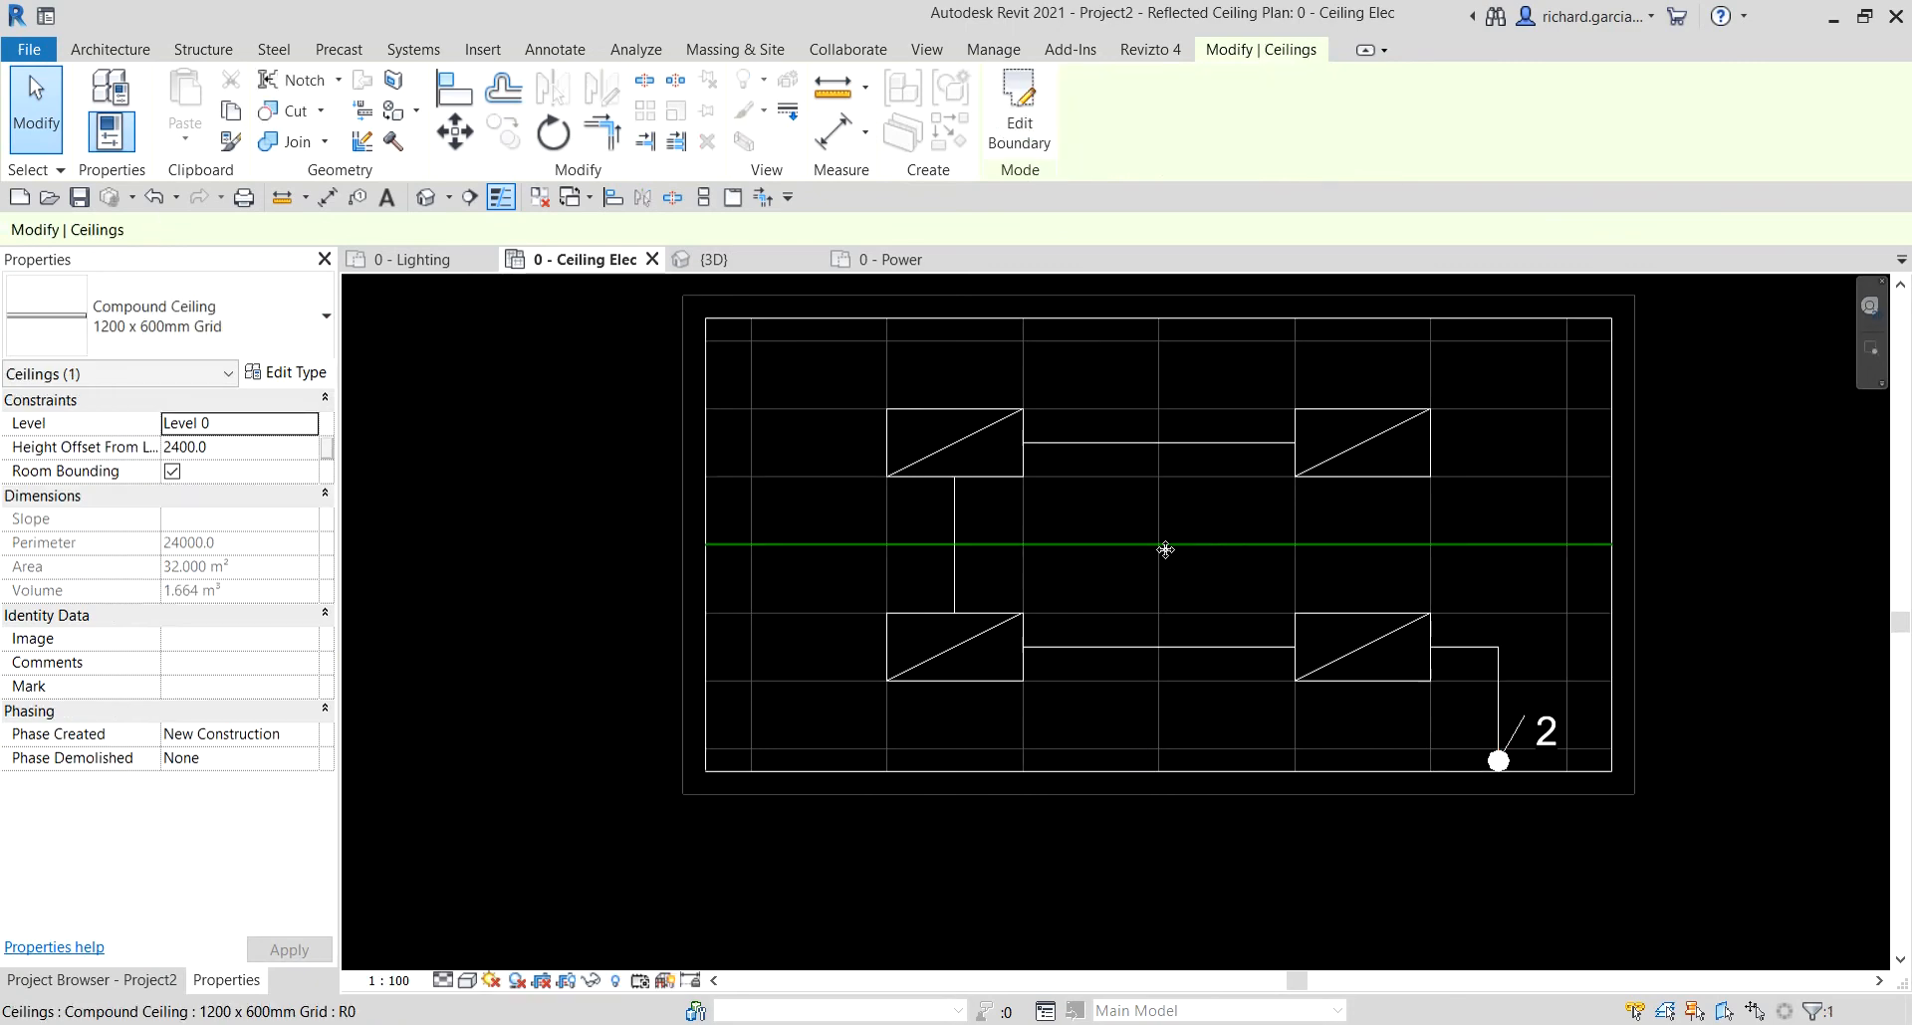
scroll(1165, 550, "down", 3)
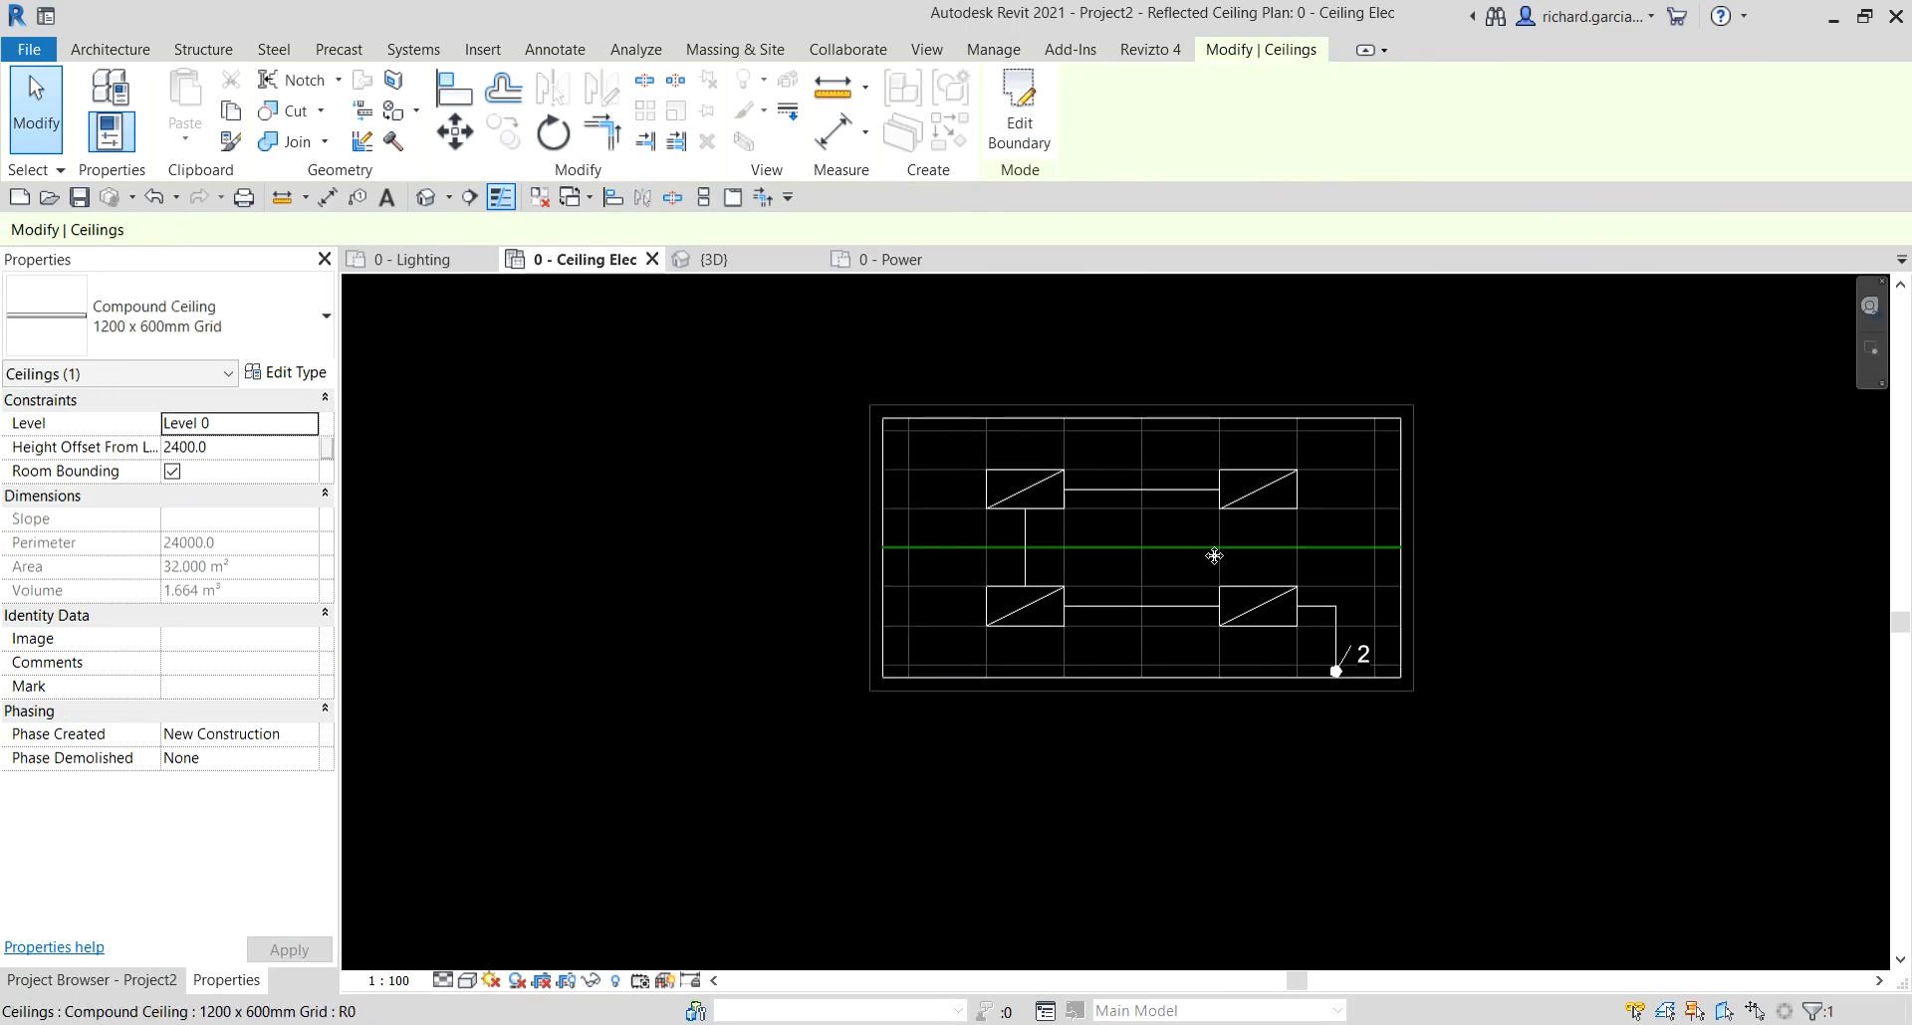
scroll(1214, 556, "up", 2)
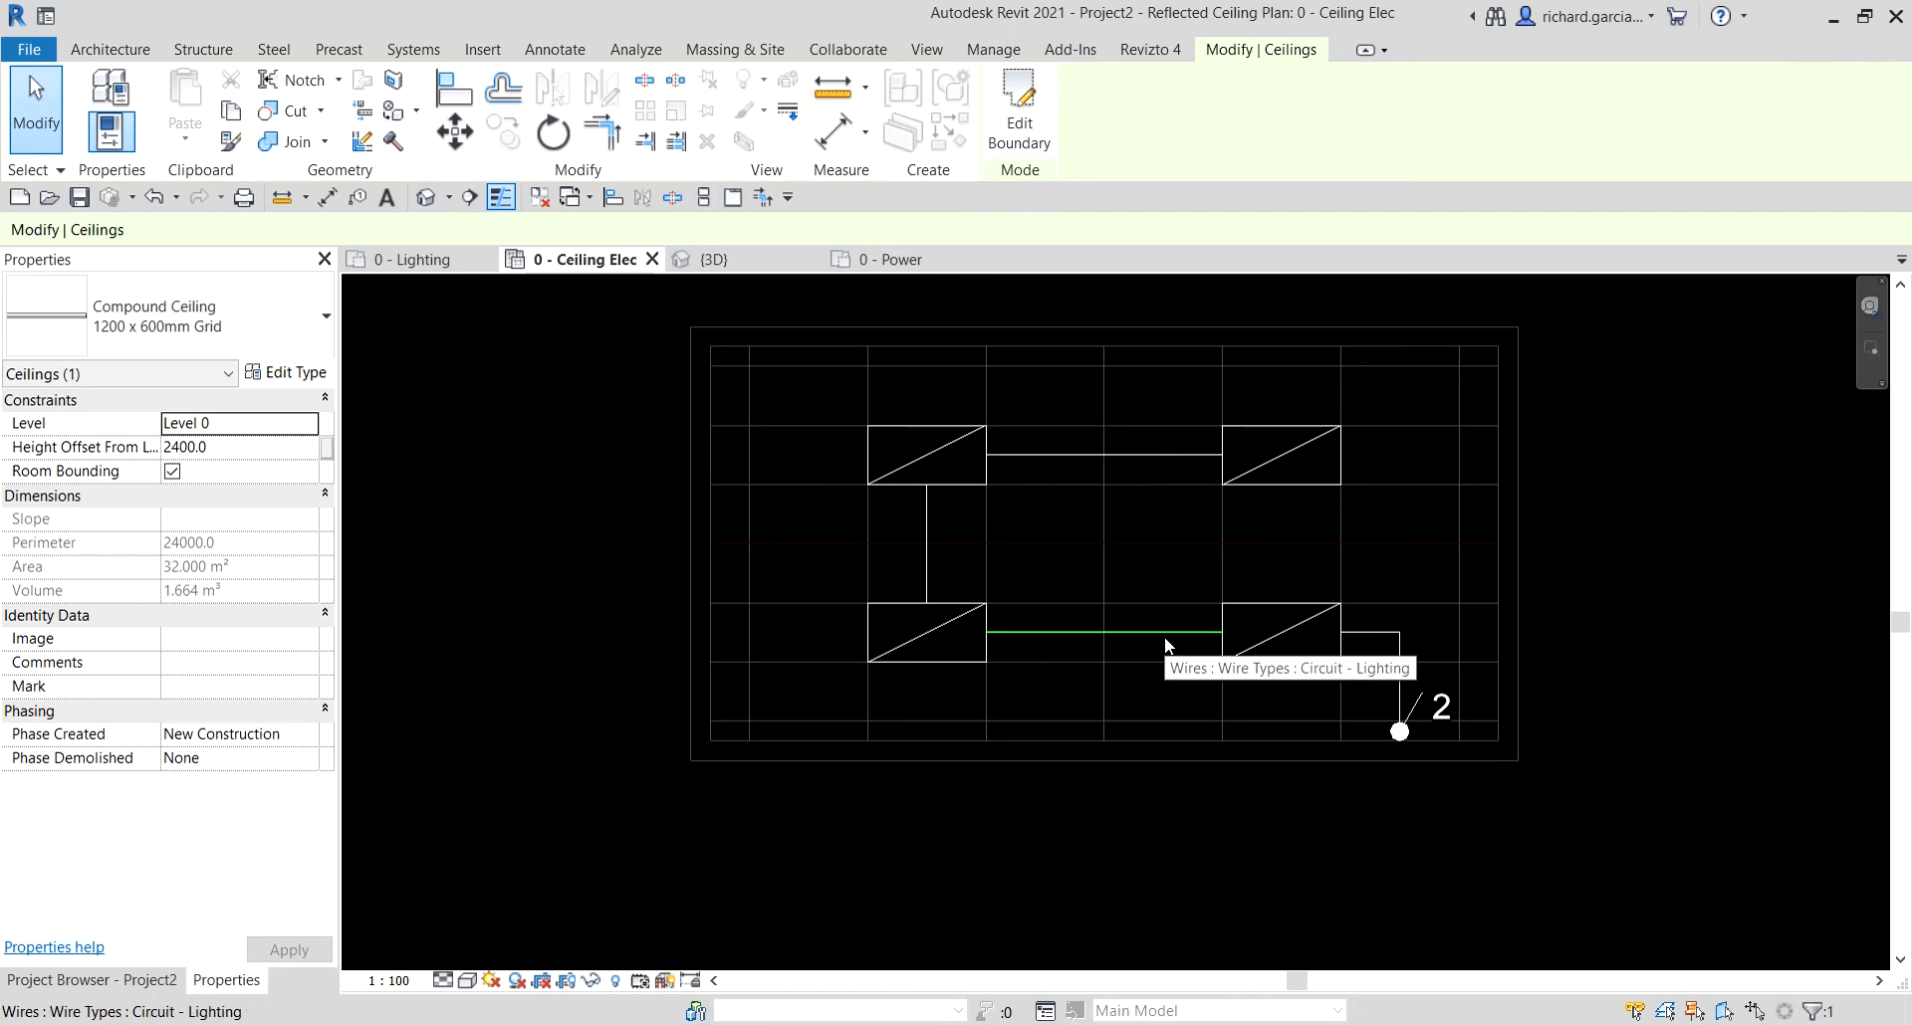
left_click(425, 579)
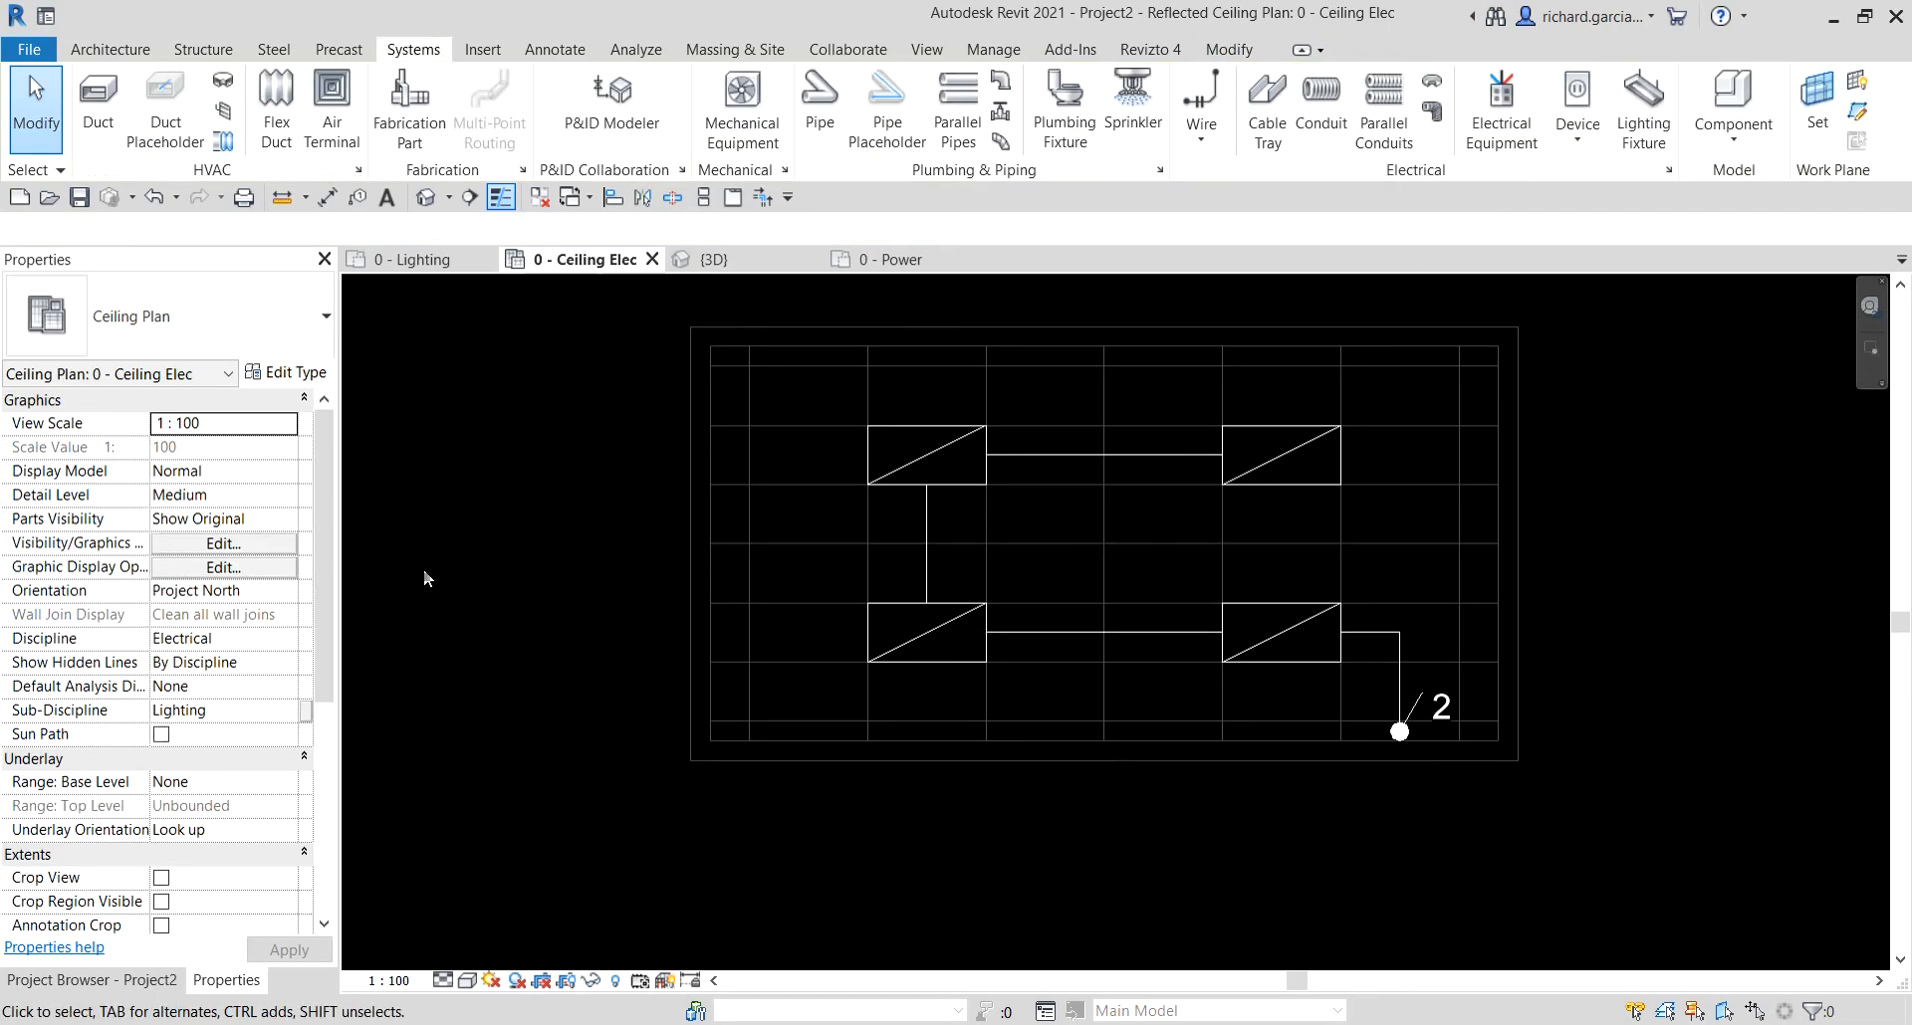
- Add the Circuit - Lighting filter to the visibility and graphics overrides of the ceiling plan
left_click(239, 551)
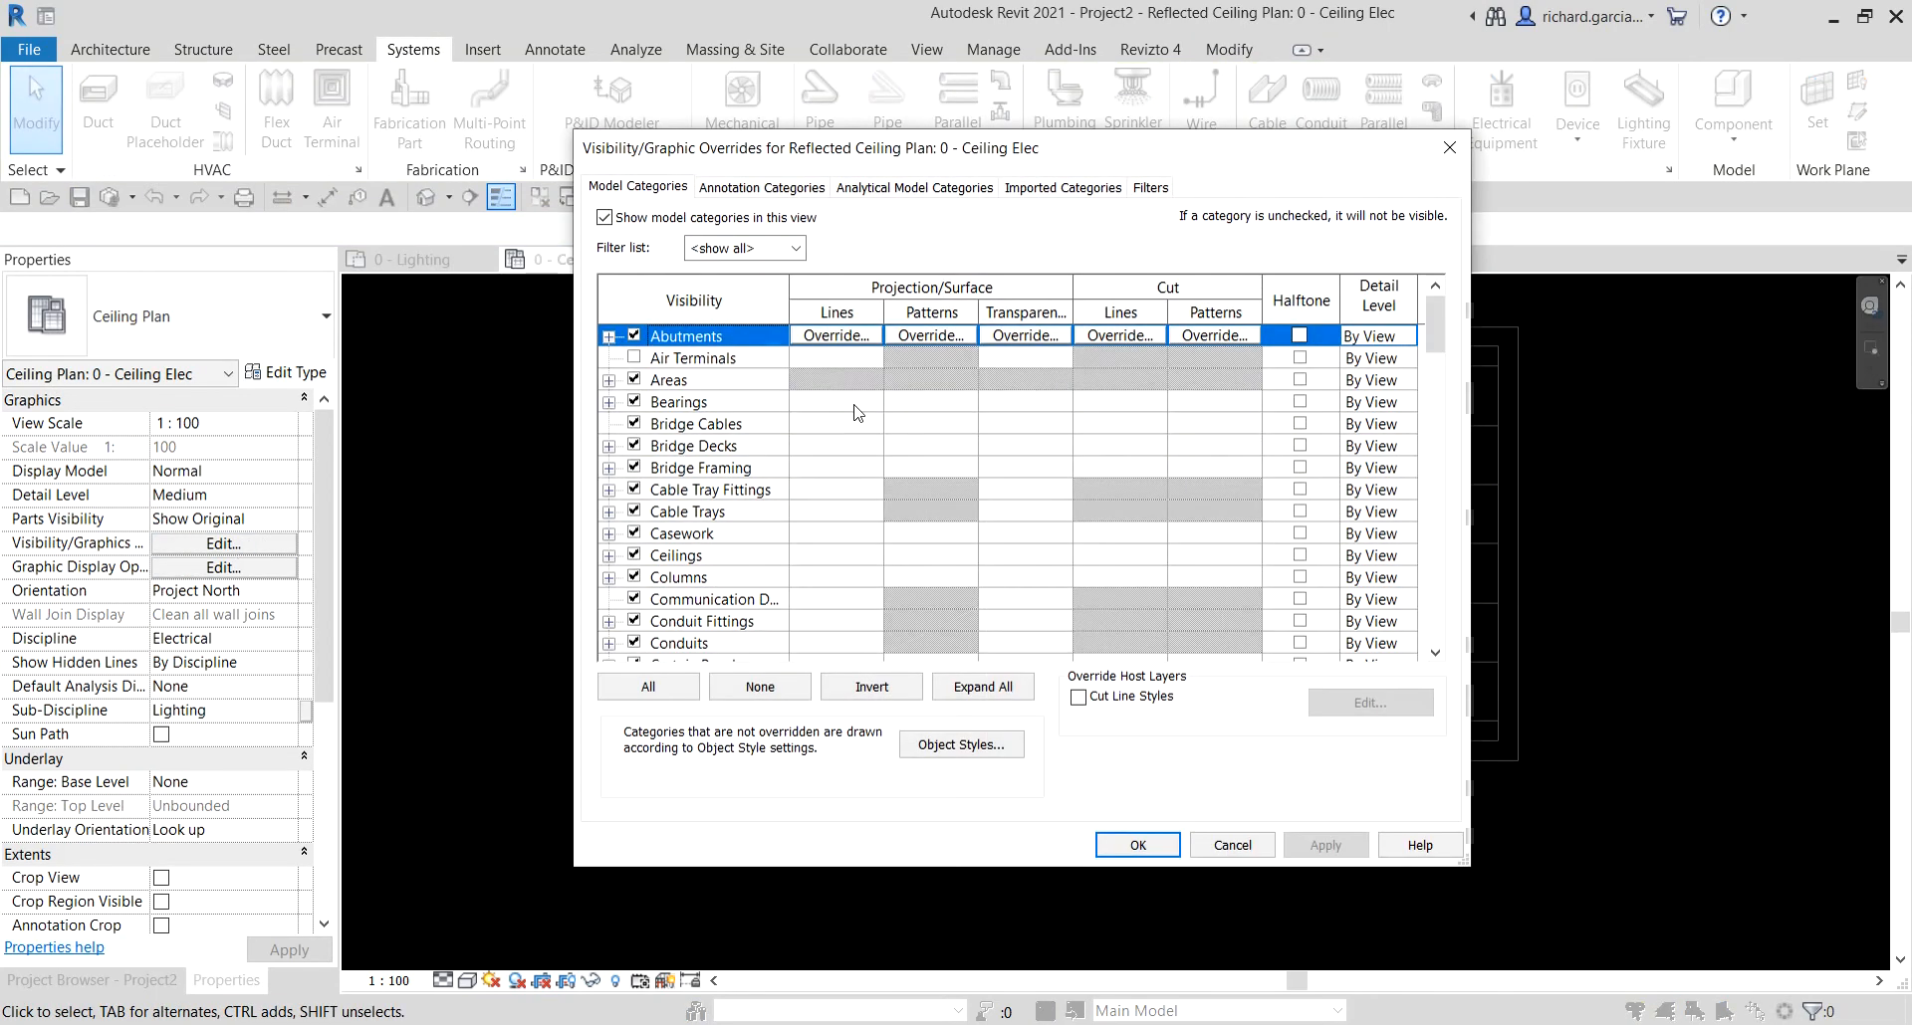
left_click(1150, 189)
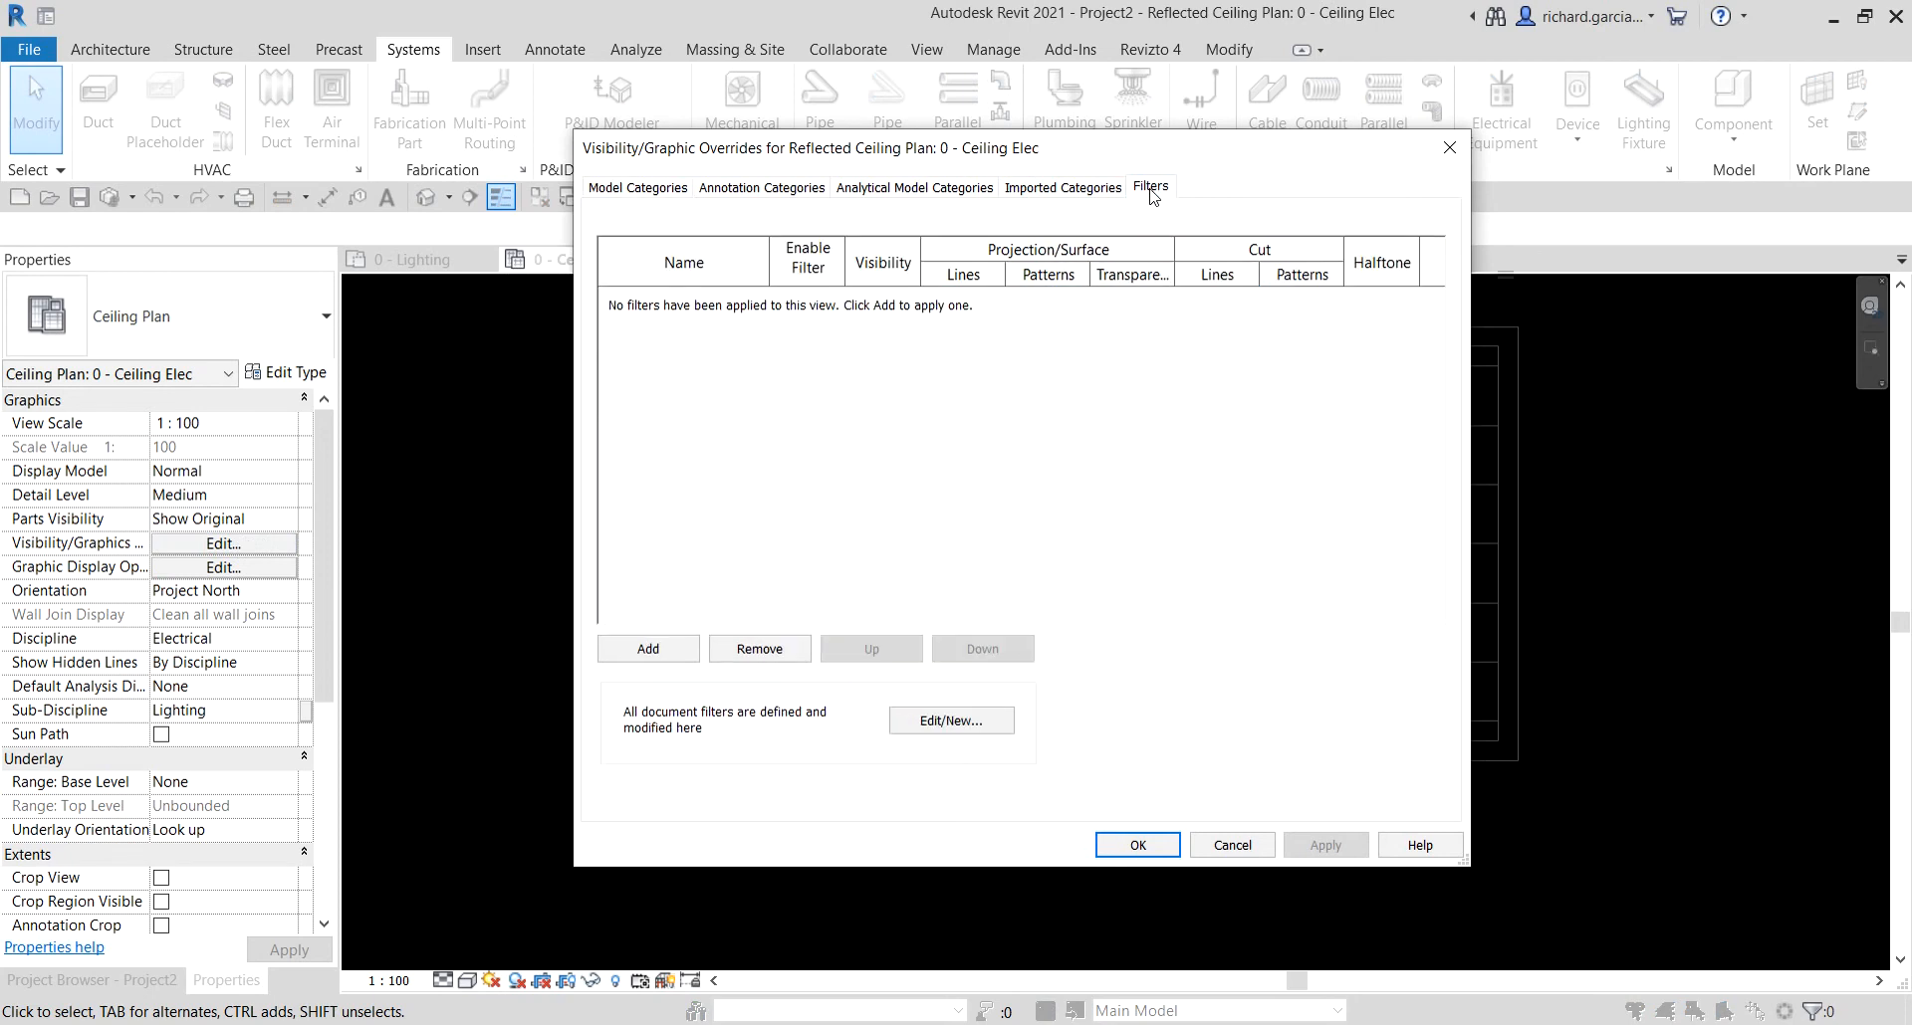
left_click(683, 649)
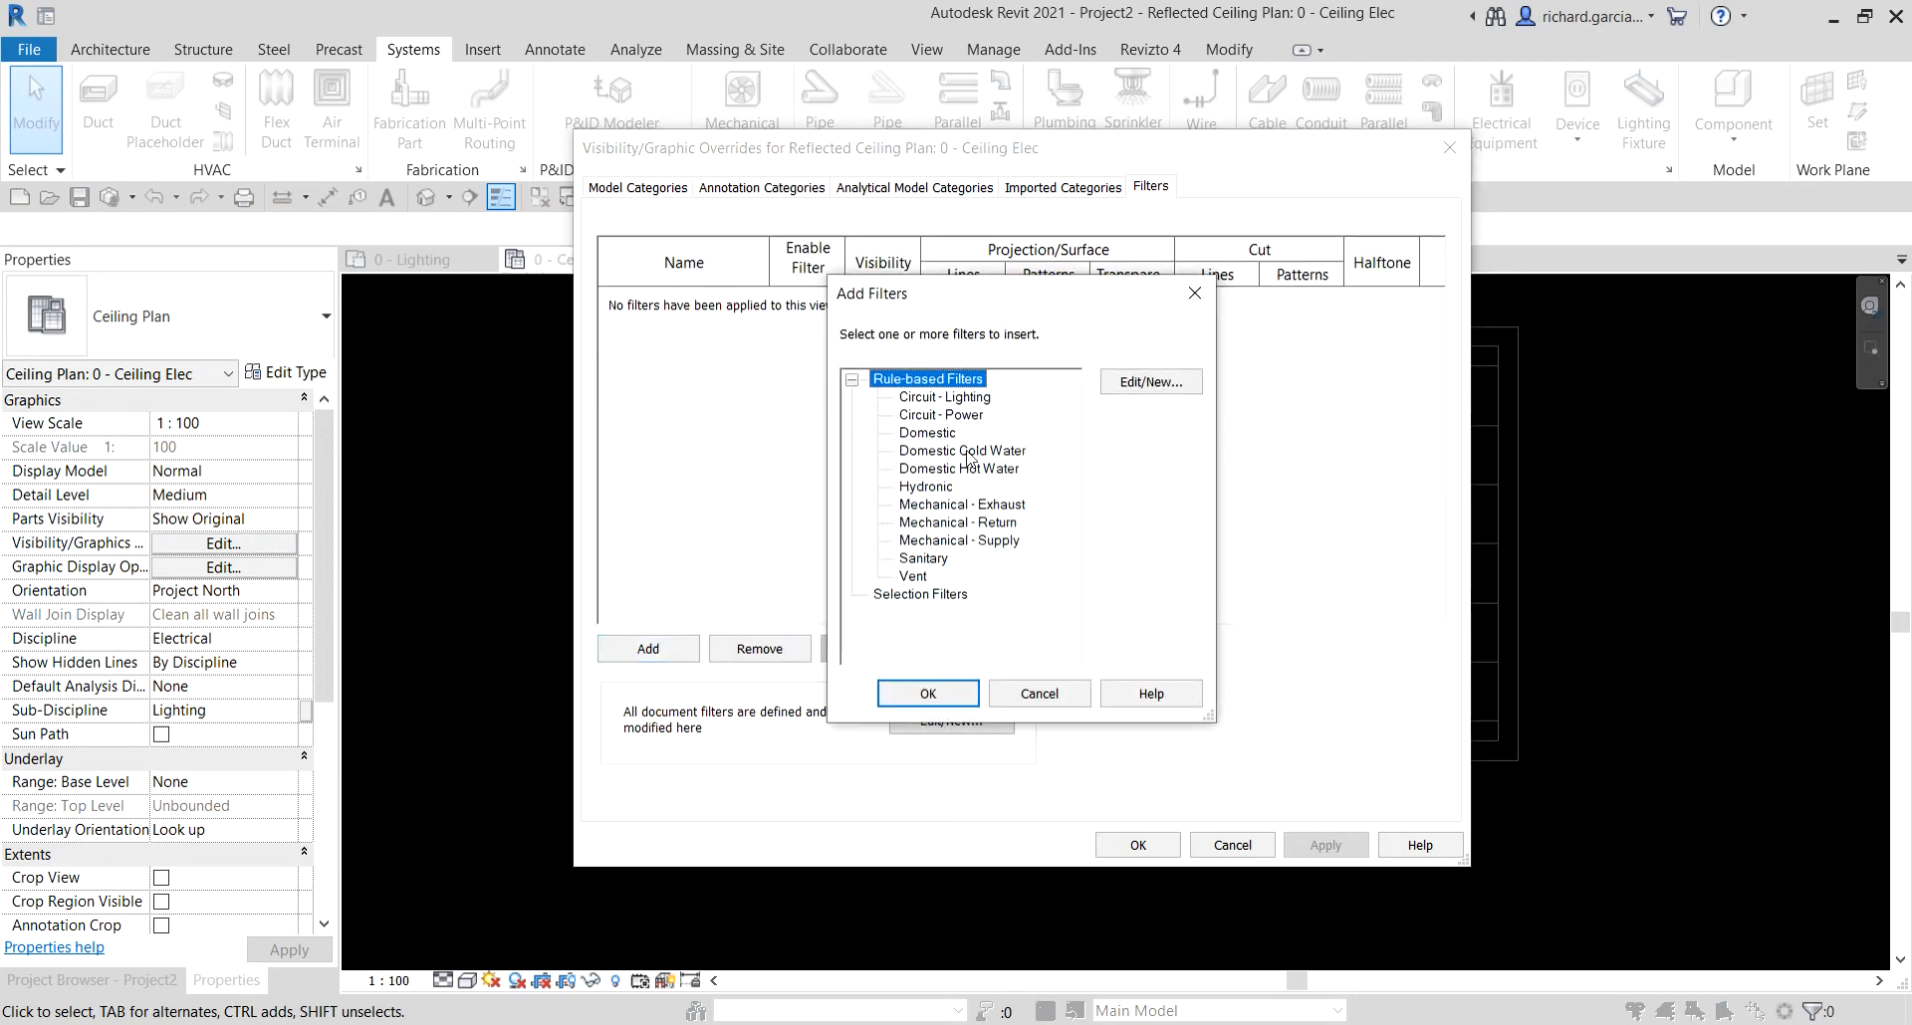
double_click(936, 398)
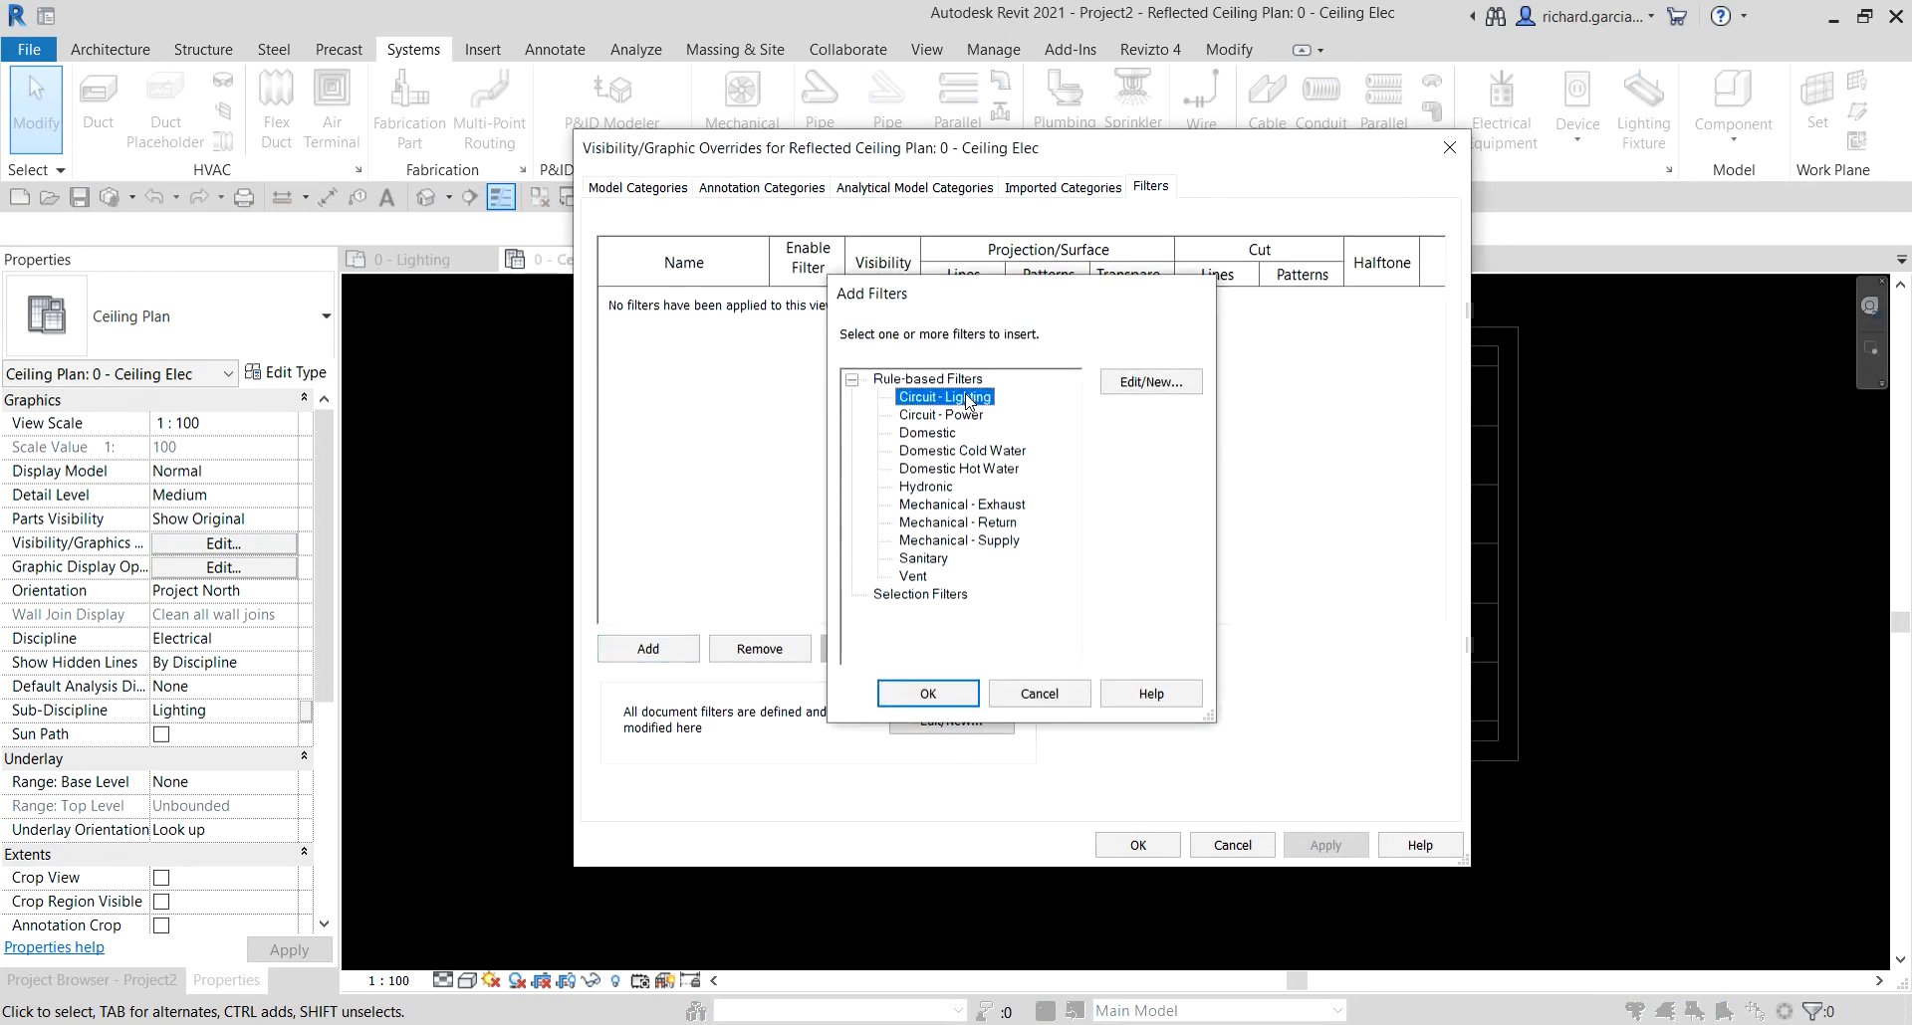
- Override the Circuit - Lighting filter's projection lines with the Dash pattern and light green RGB 087-255-087, and apply the overrides
left_click(981, 302)
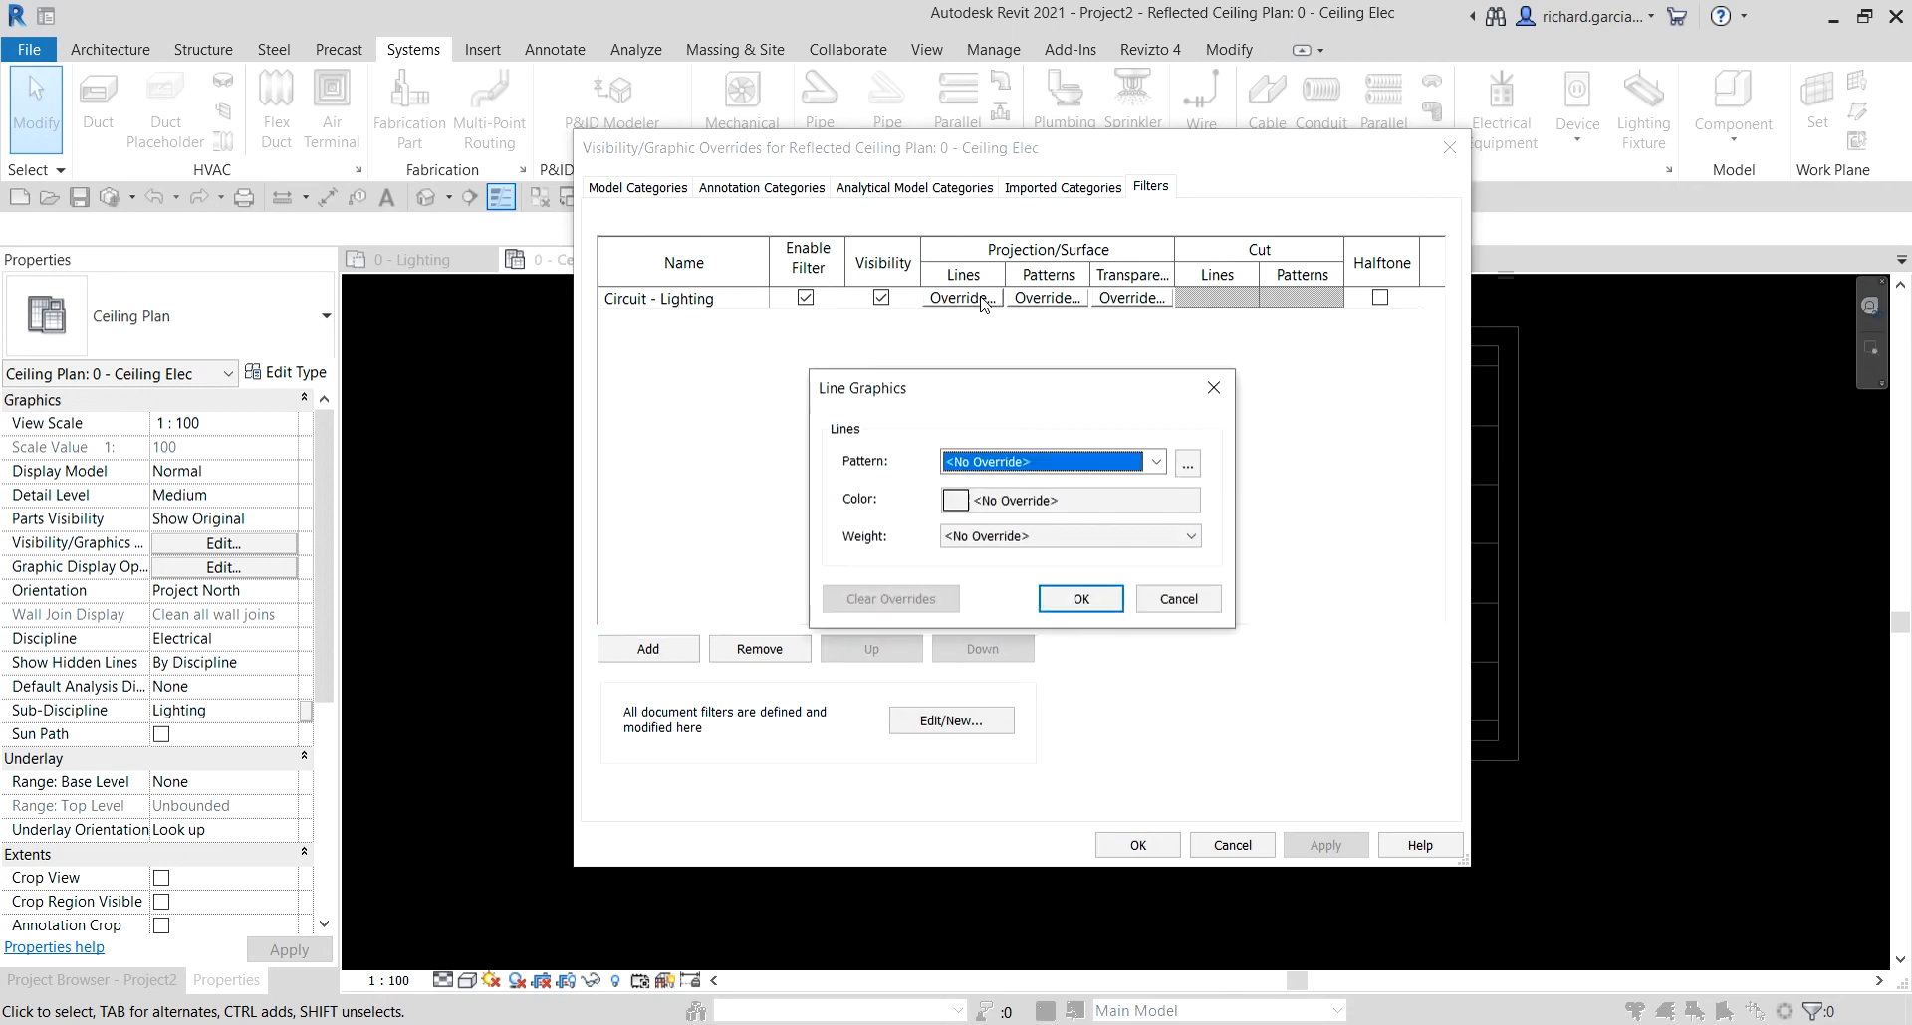
left_click(1007, 466)
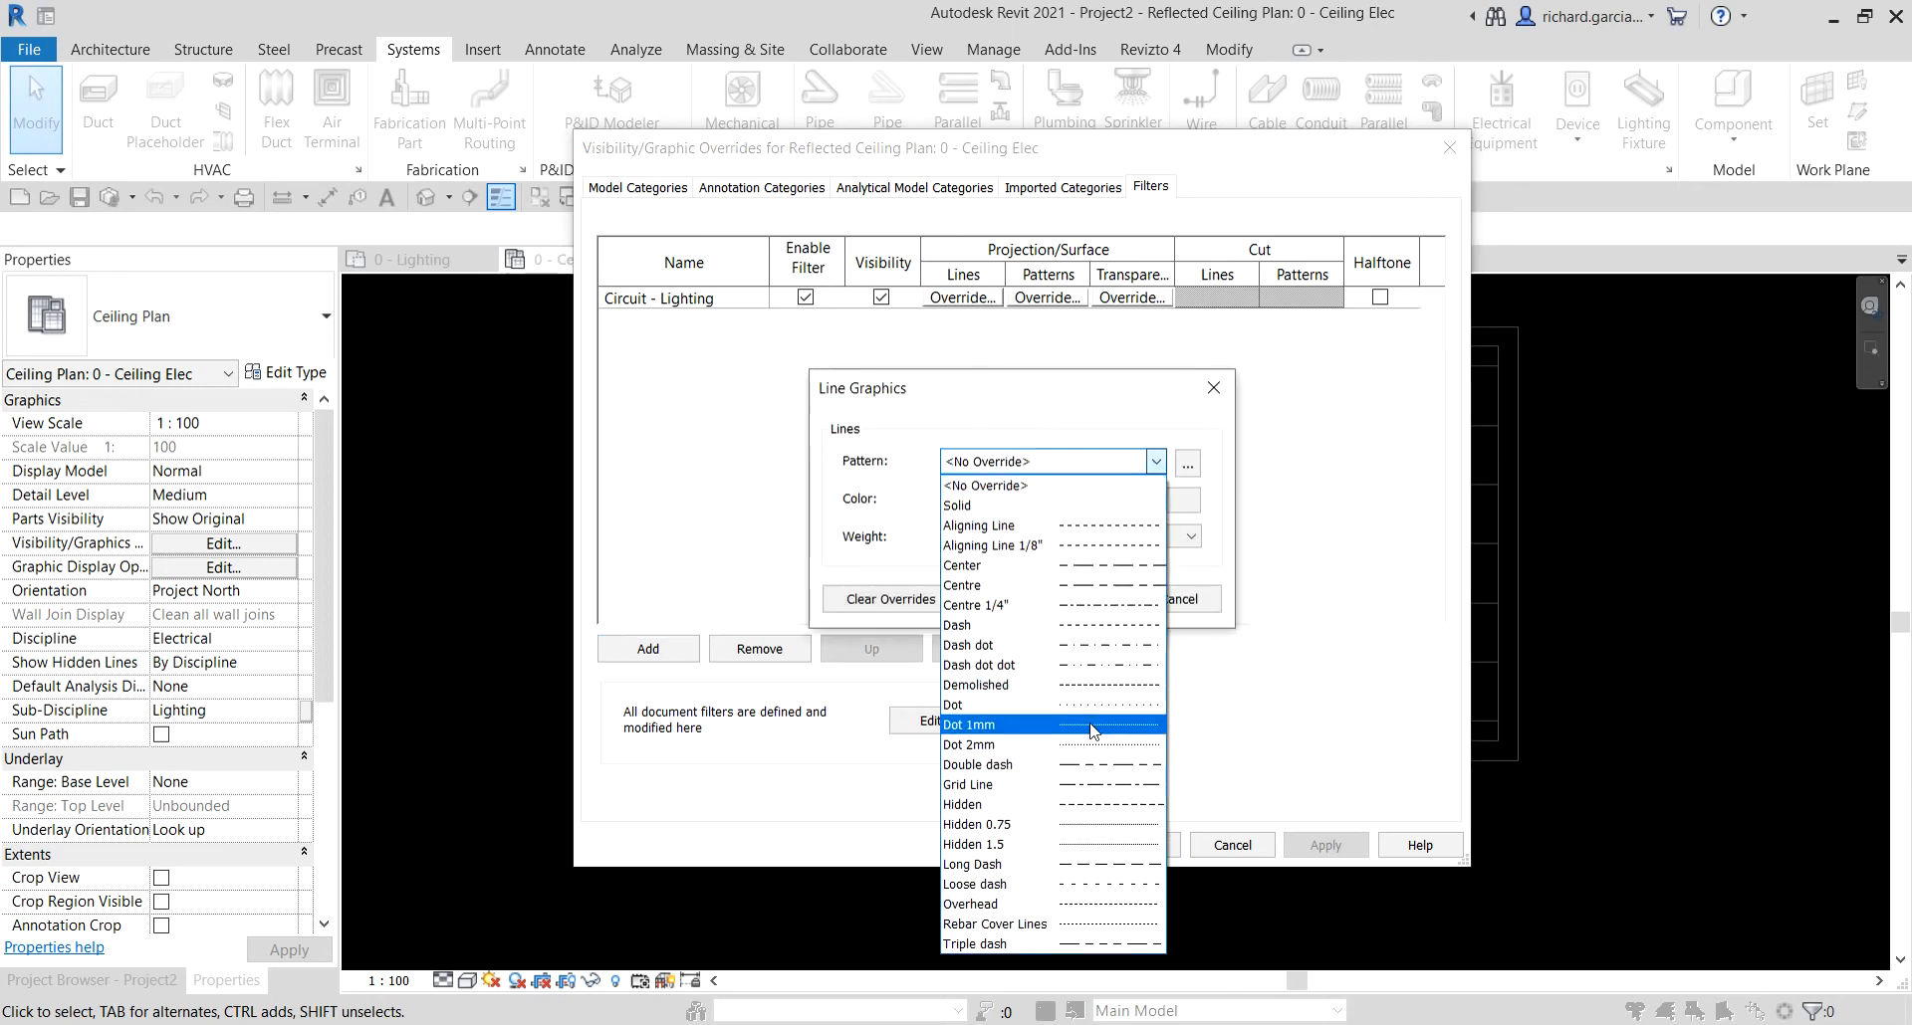
left_click(1099, 625)
left_click(1052, 498)
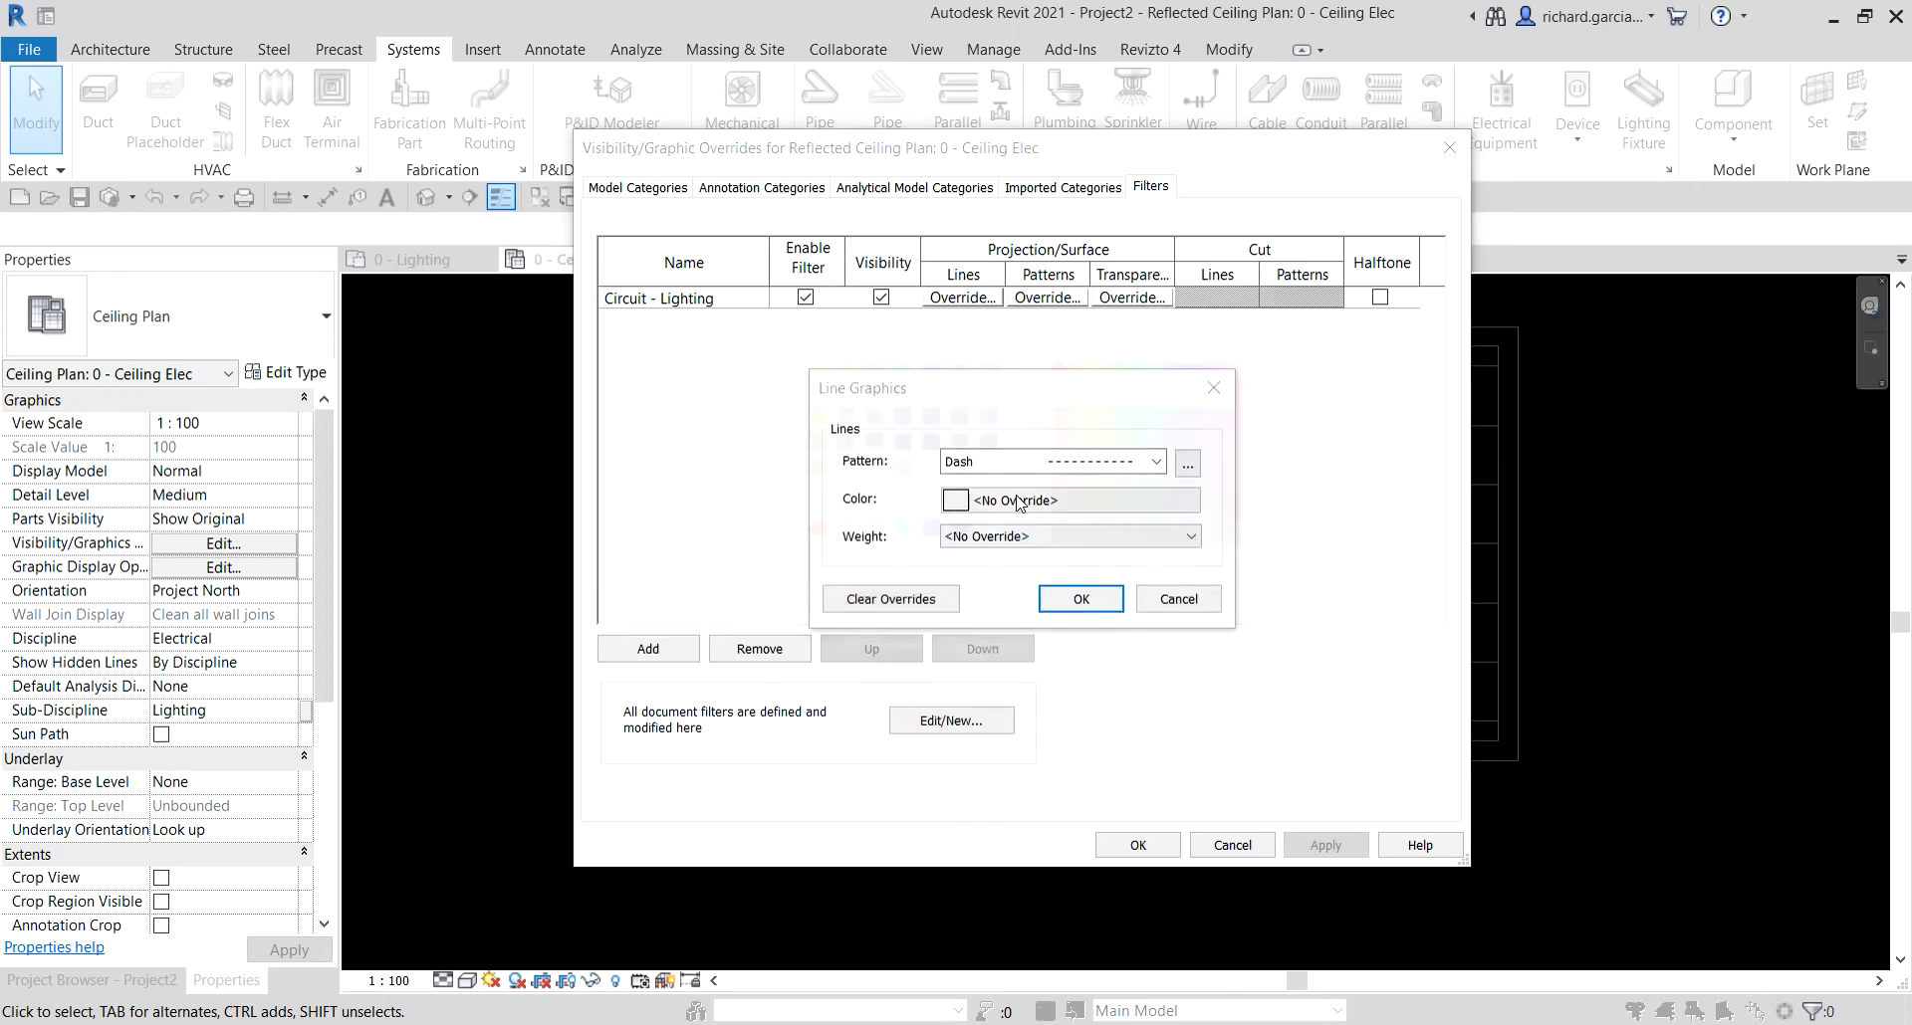
left_click(868, 530)
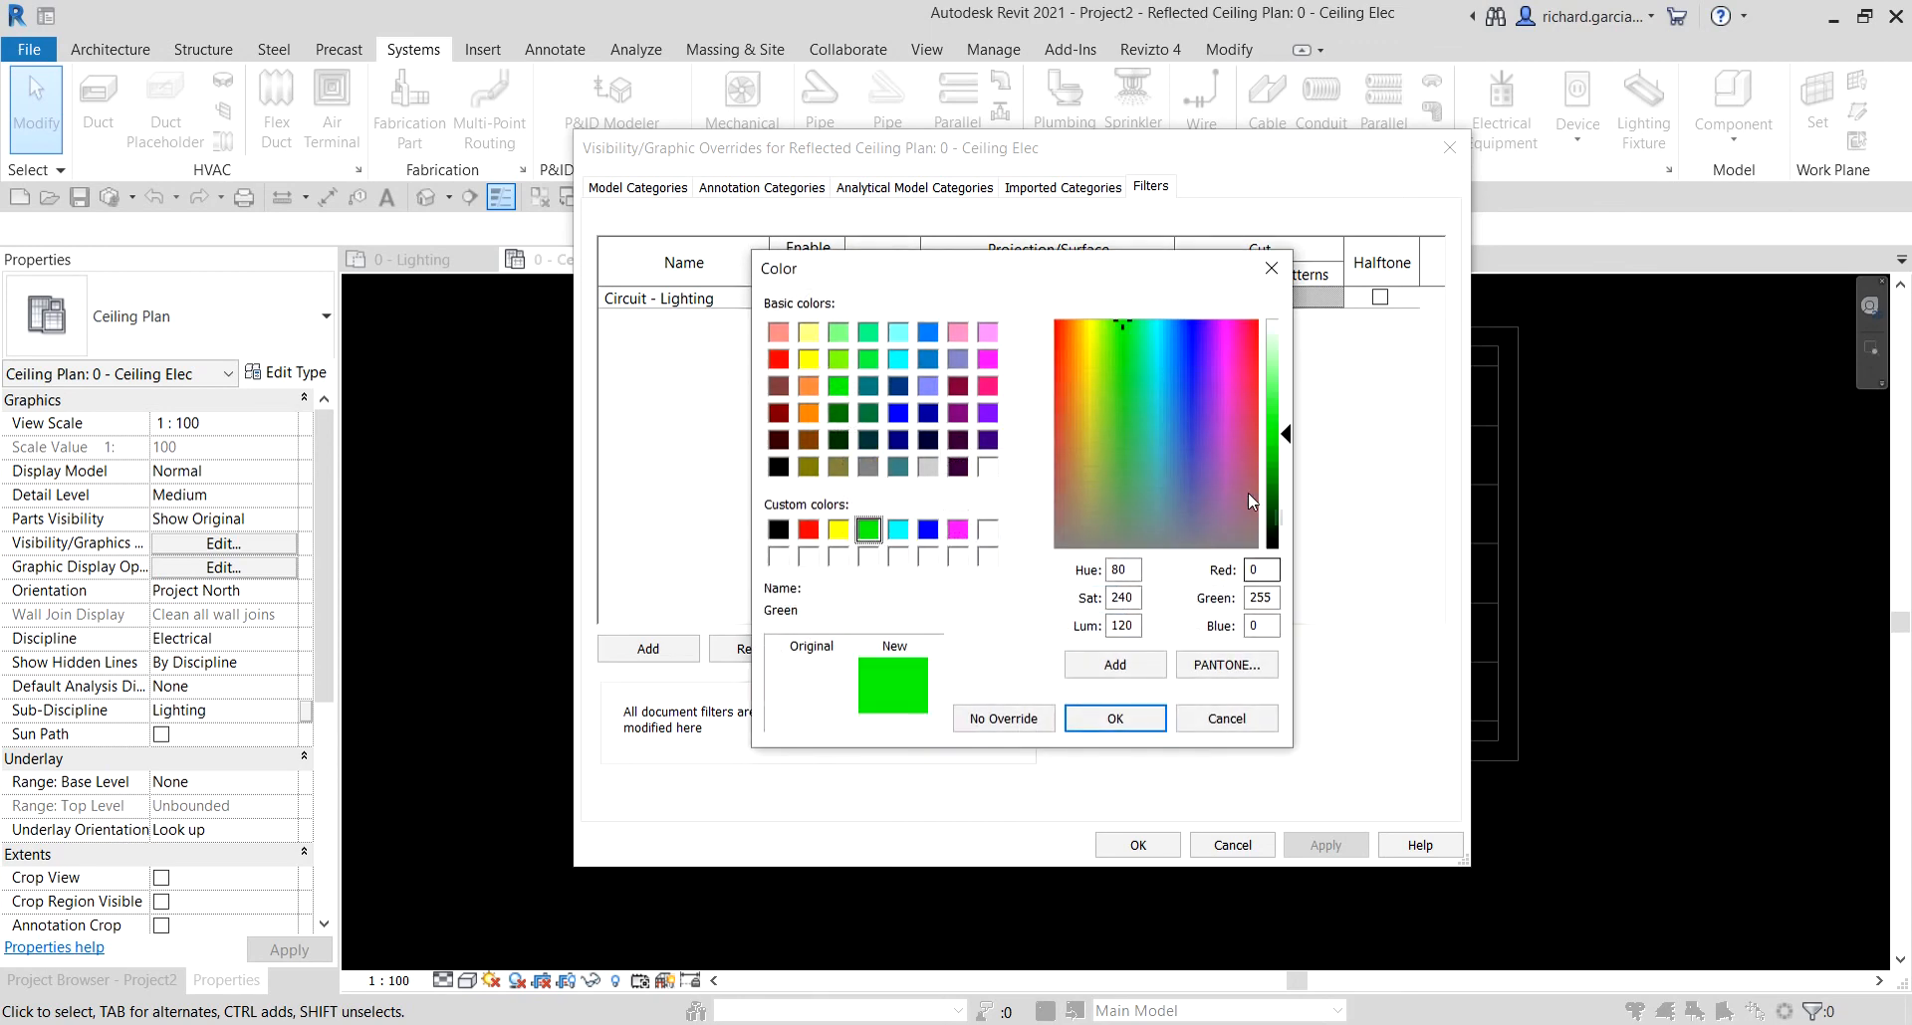
left_click_drag(1290, 440, 1291, 401)
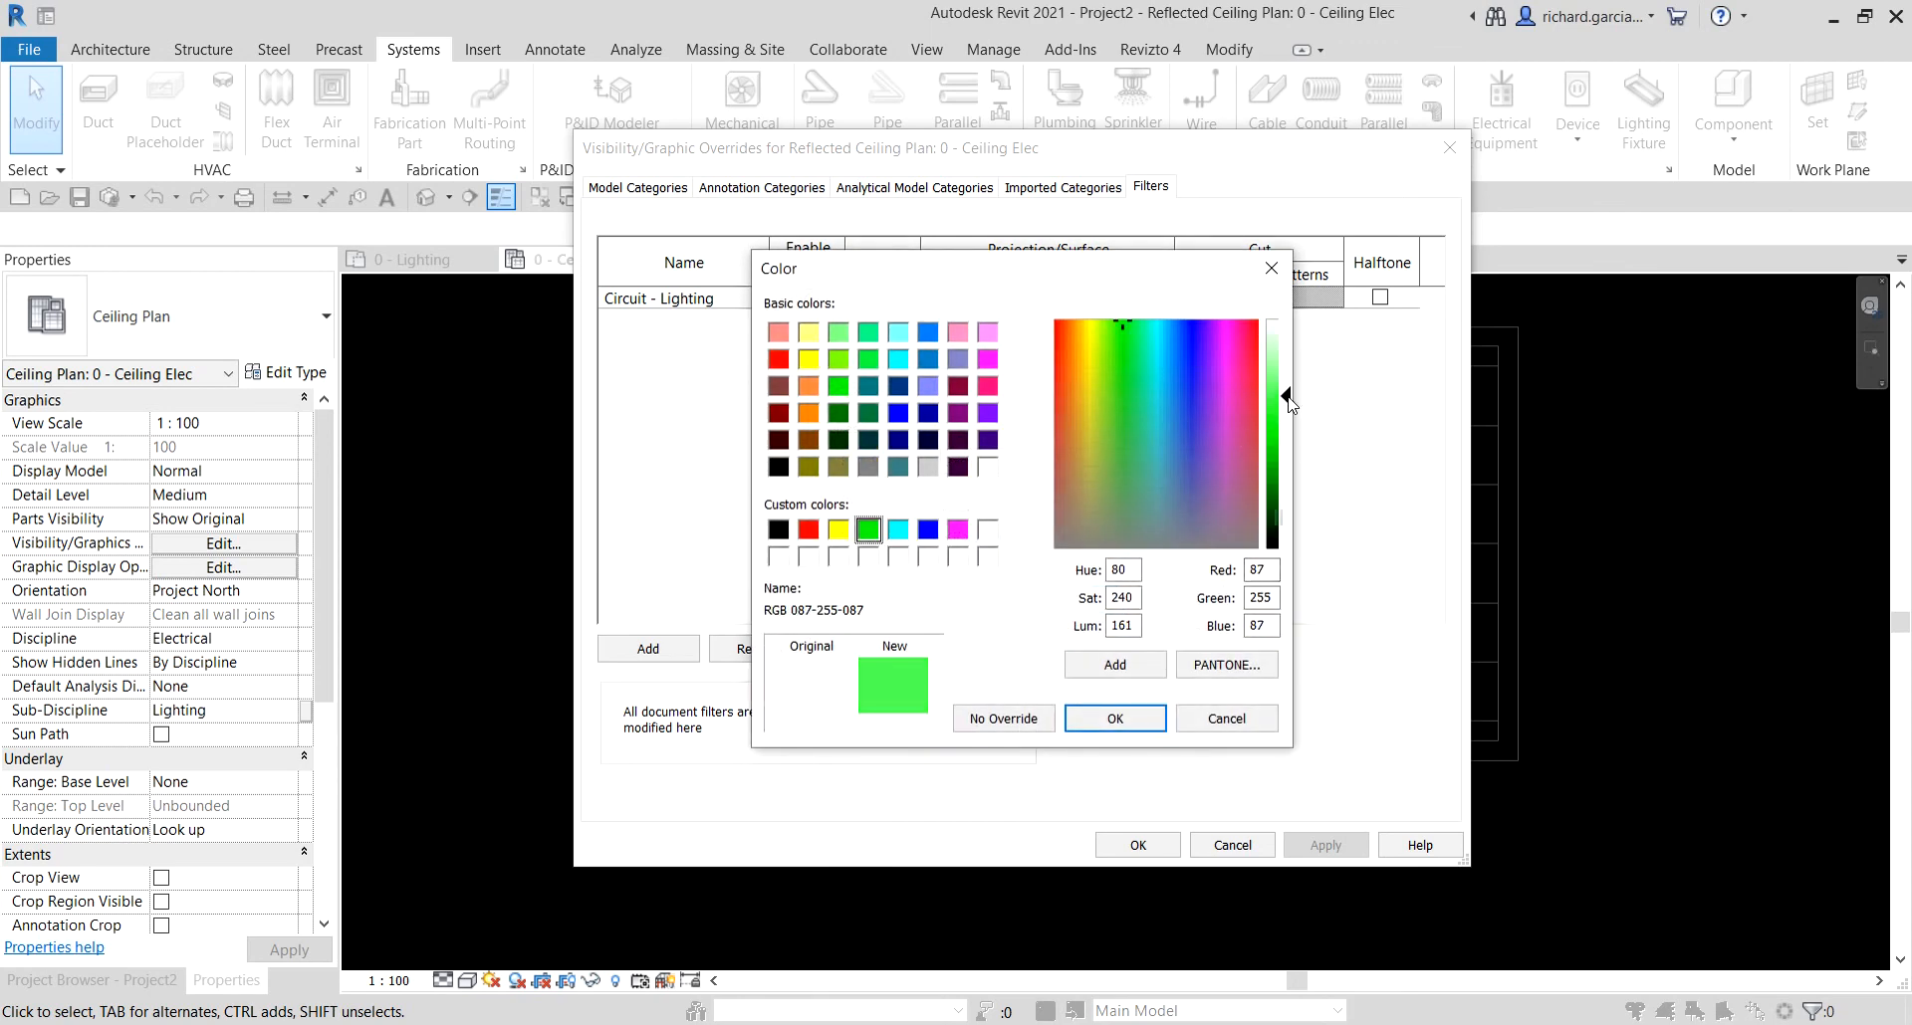
left_click(1115, 718)
left_click(1080, 600)
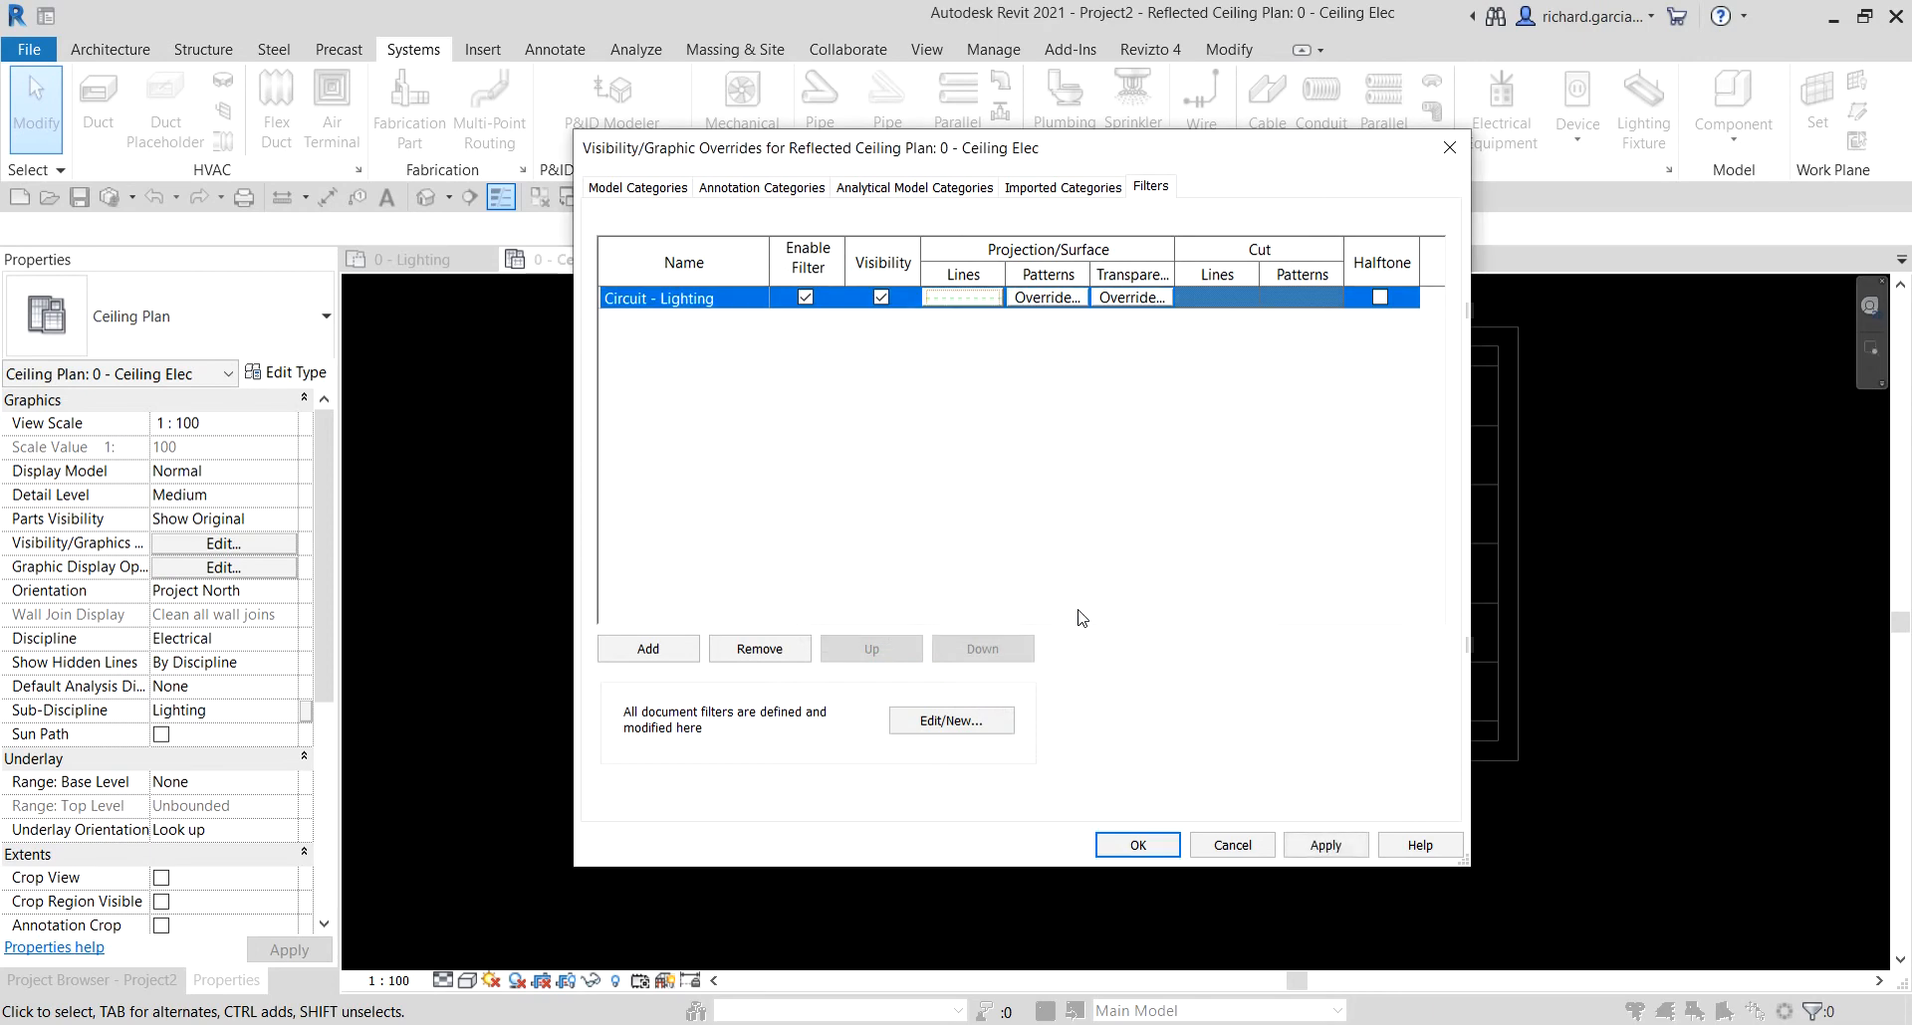
left_click(1138, 845)
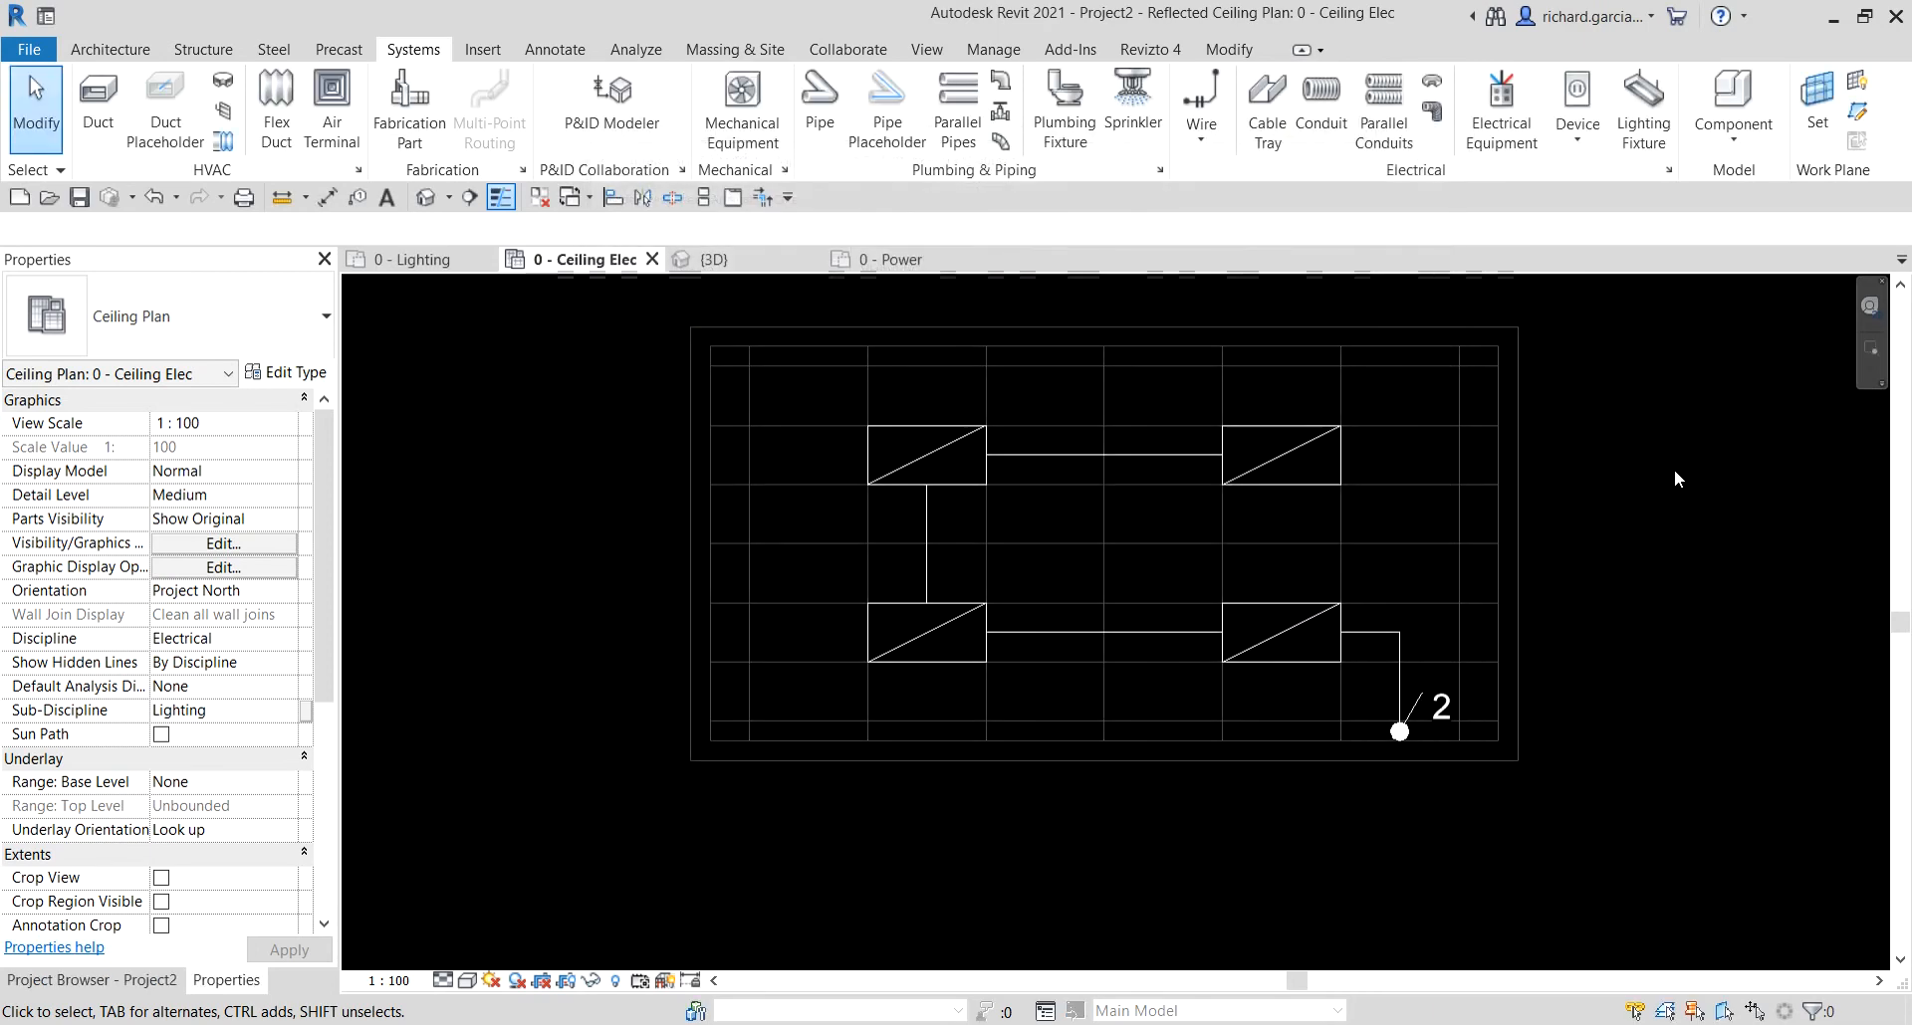
- Check the type of the wire between the two upper fixtures and examine the Circuit - Lighting filter's rule
left_click(1045, 467)
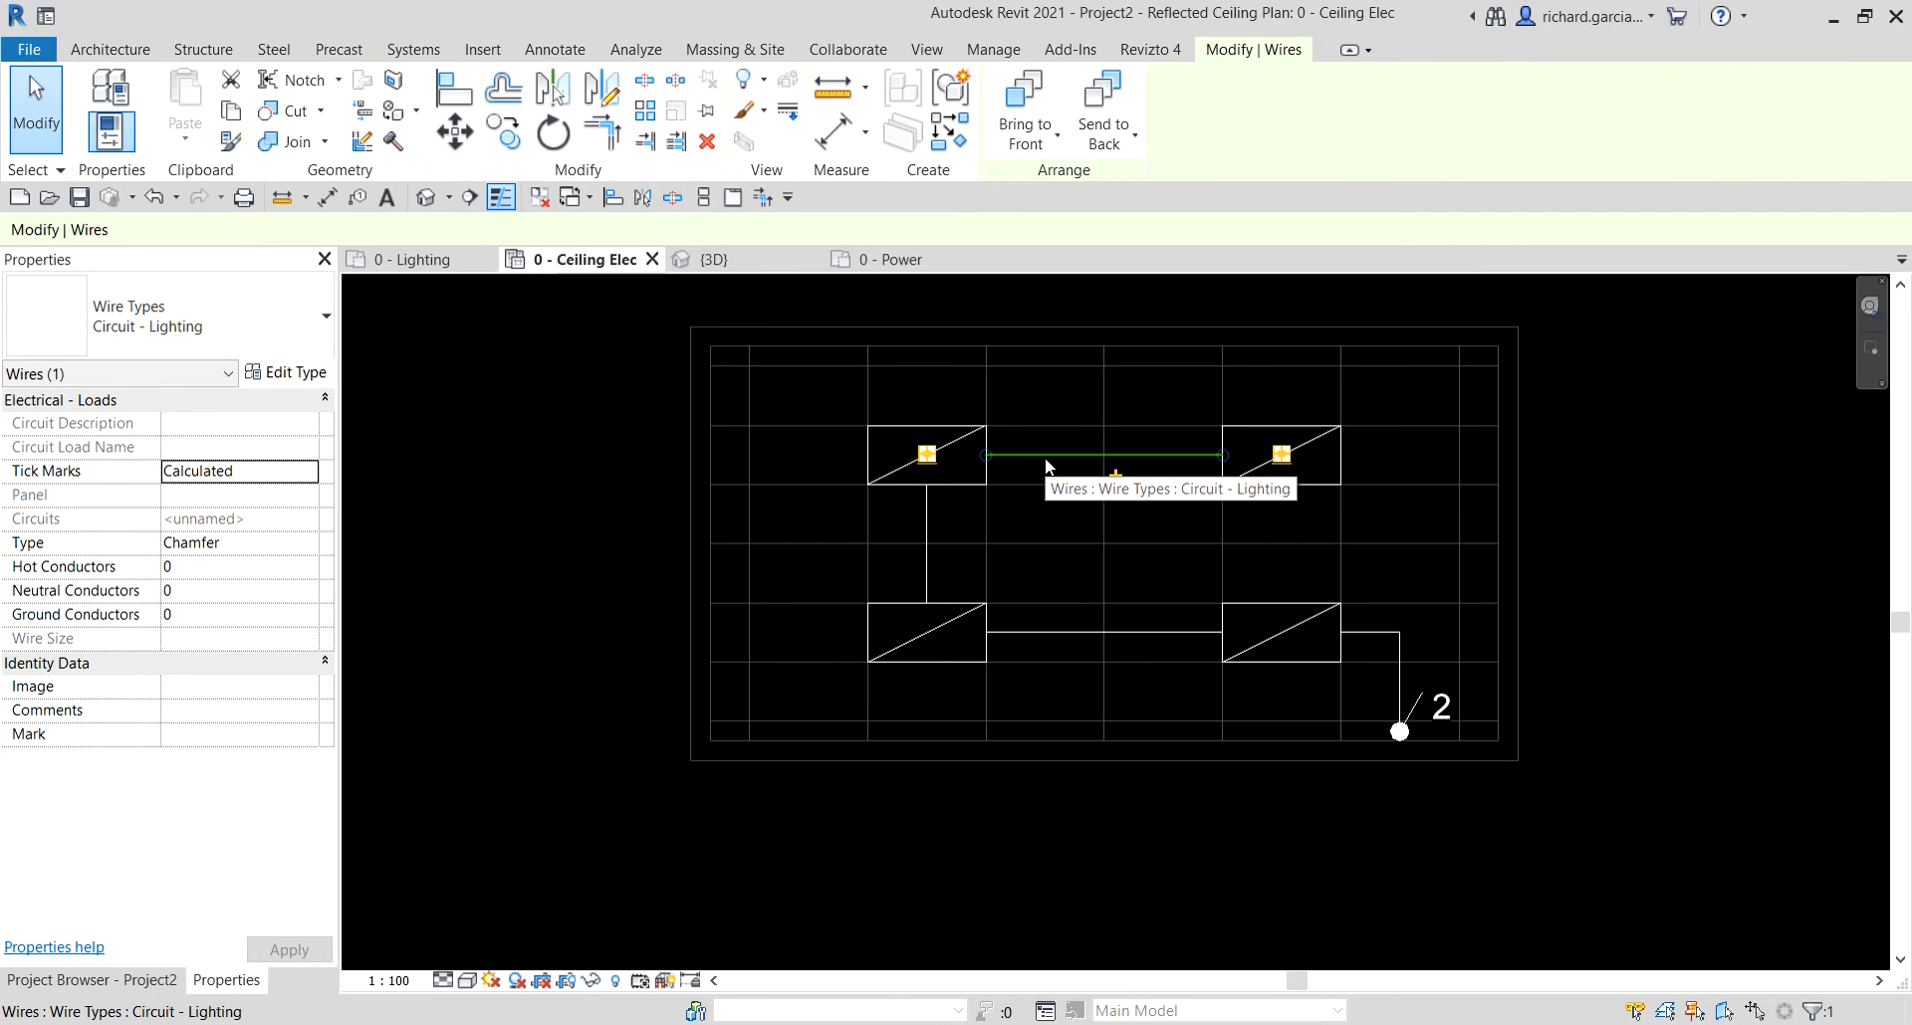
left_click(1127, 854)
key("v")
key("v")
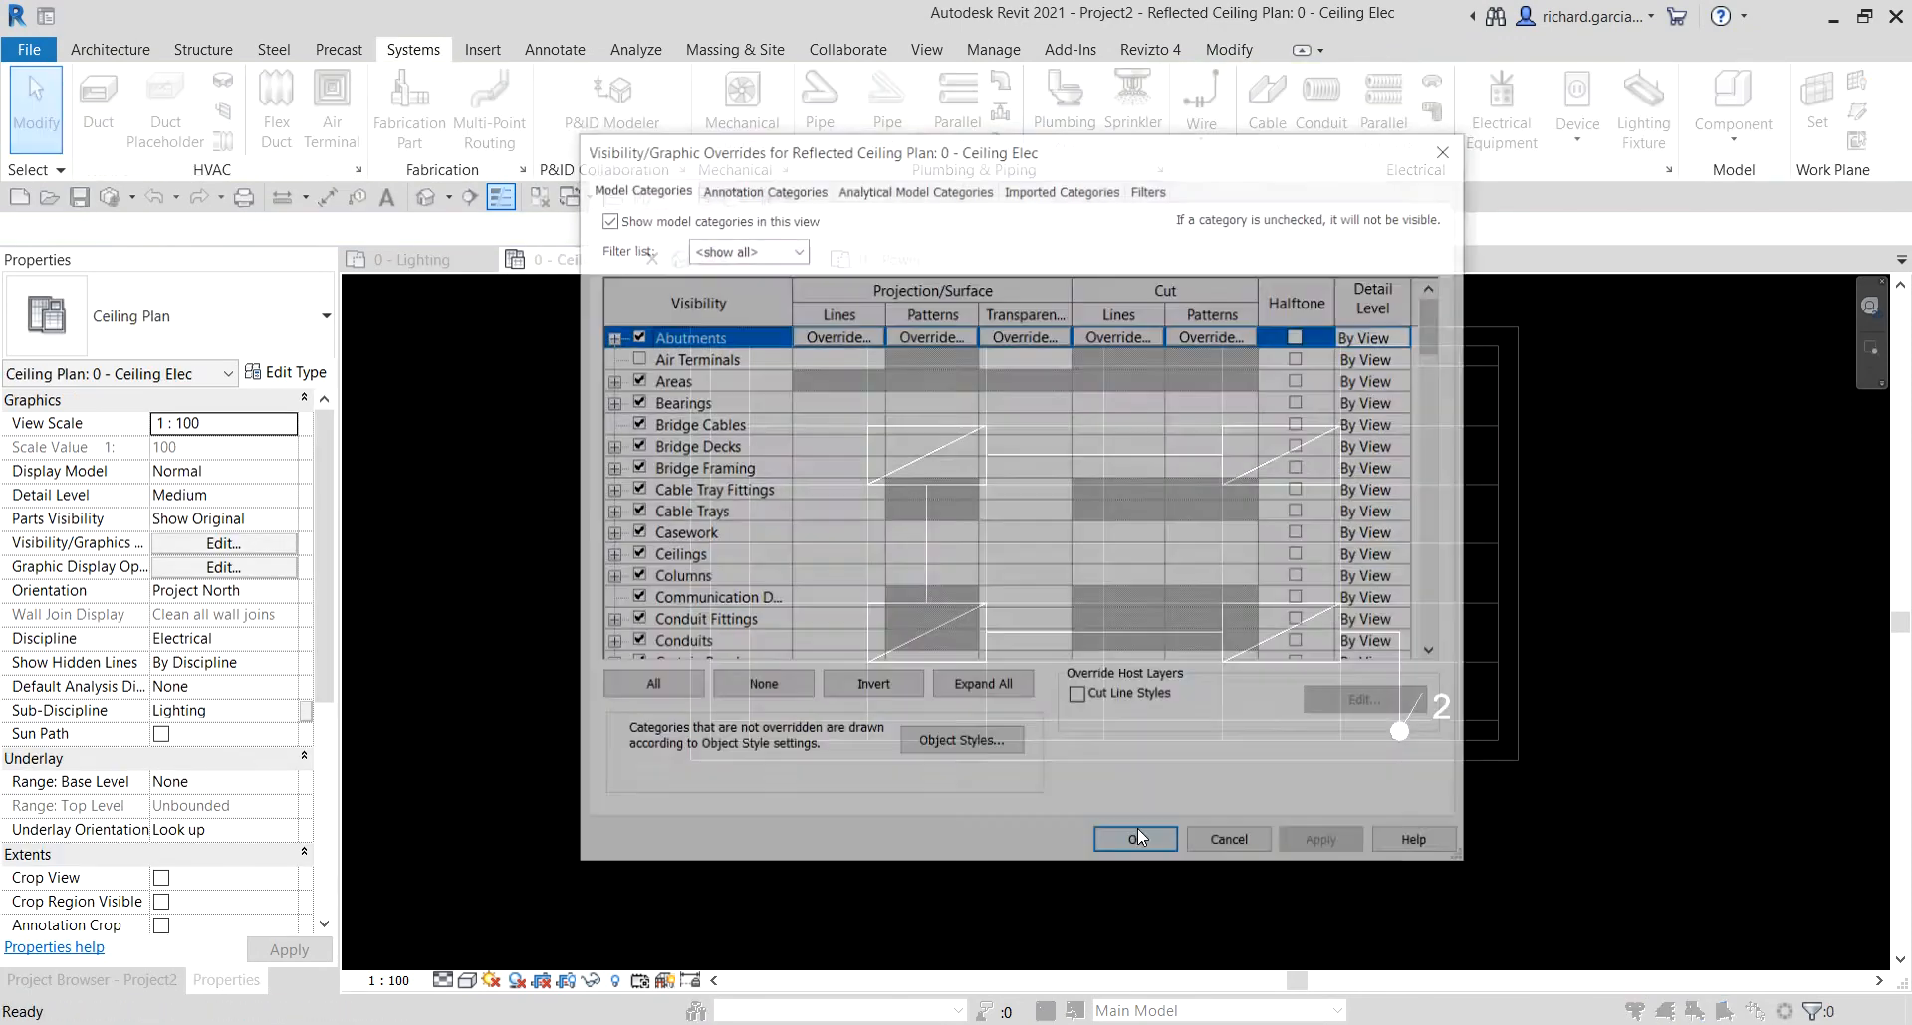
left_click(1147, 190)
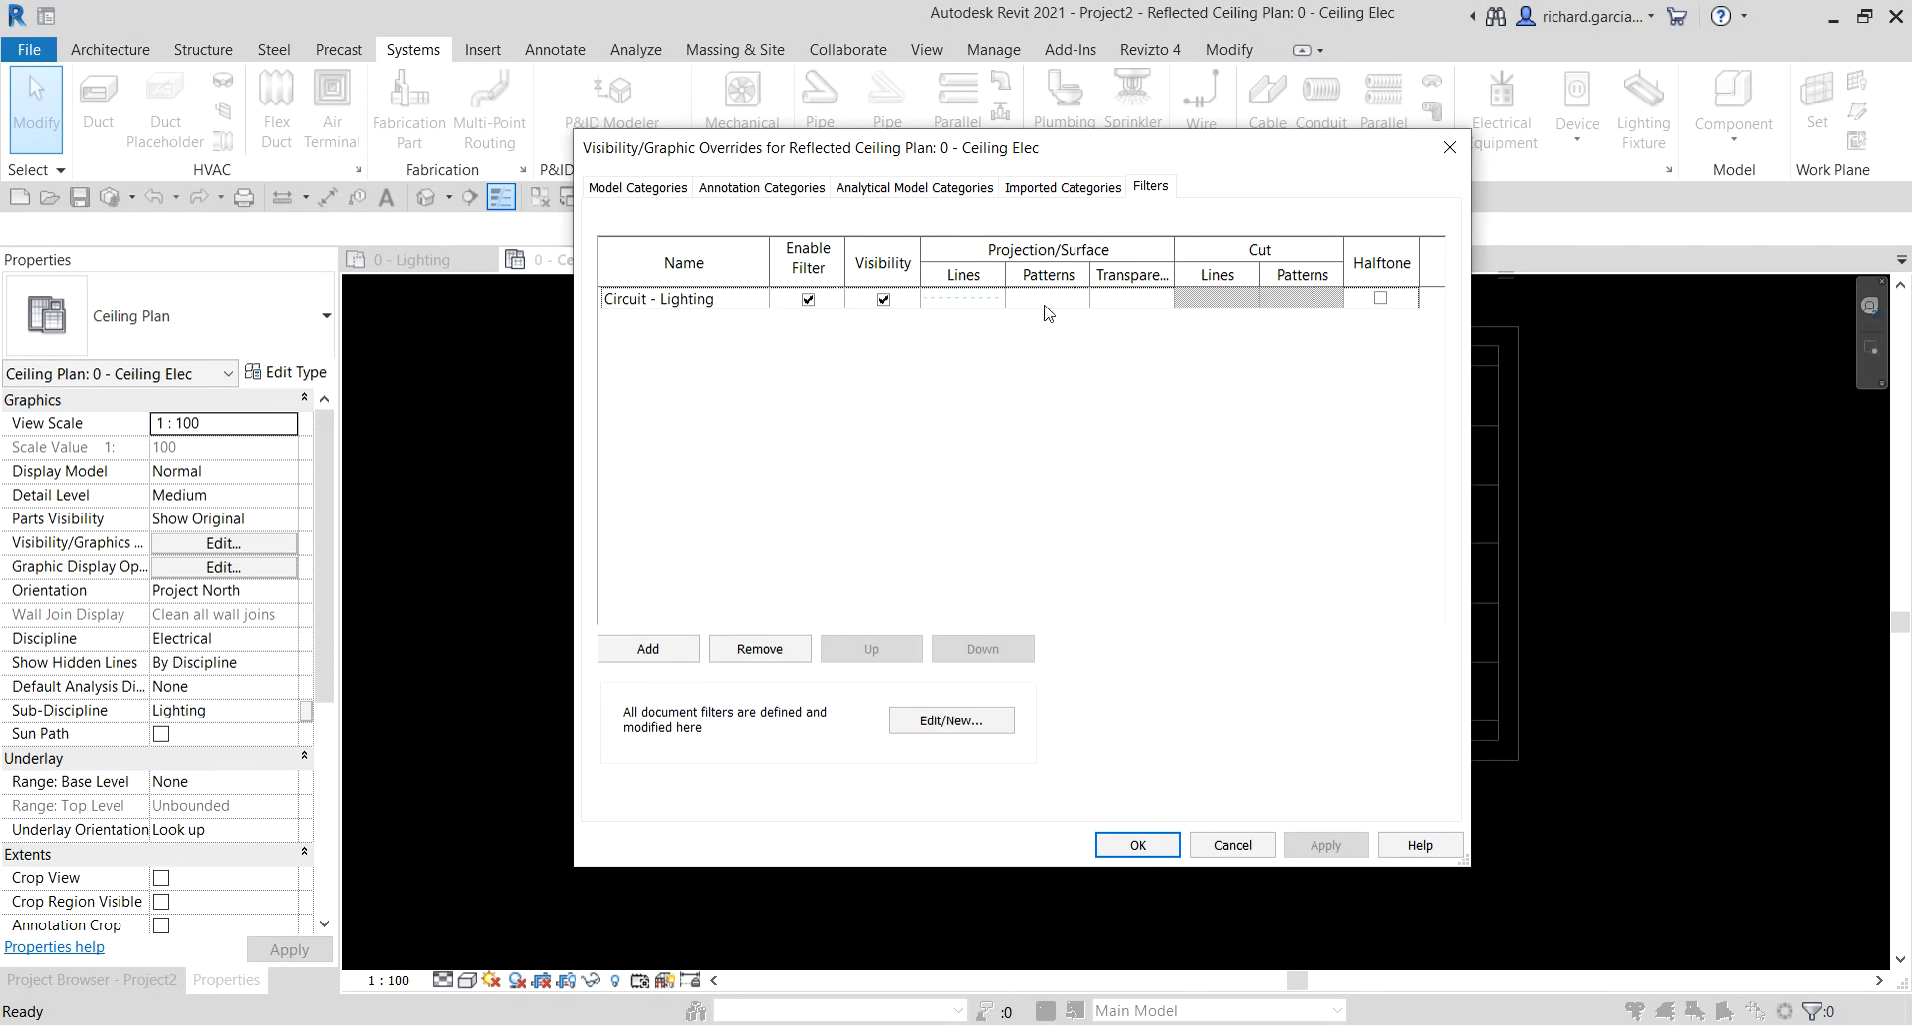
left_click(989, 723)
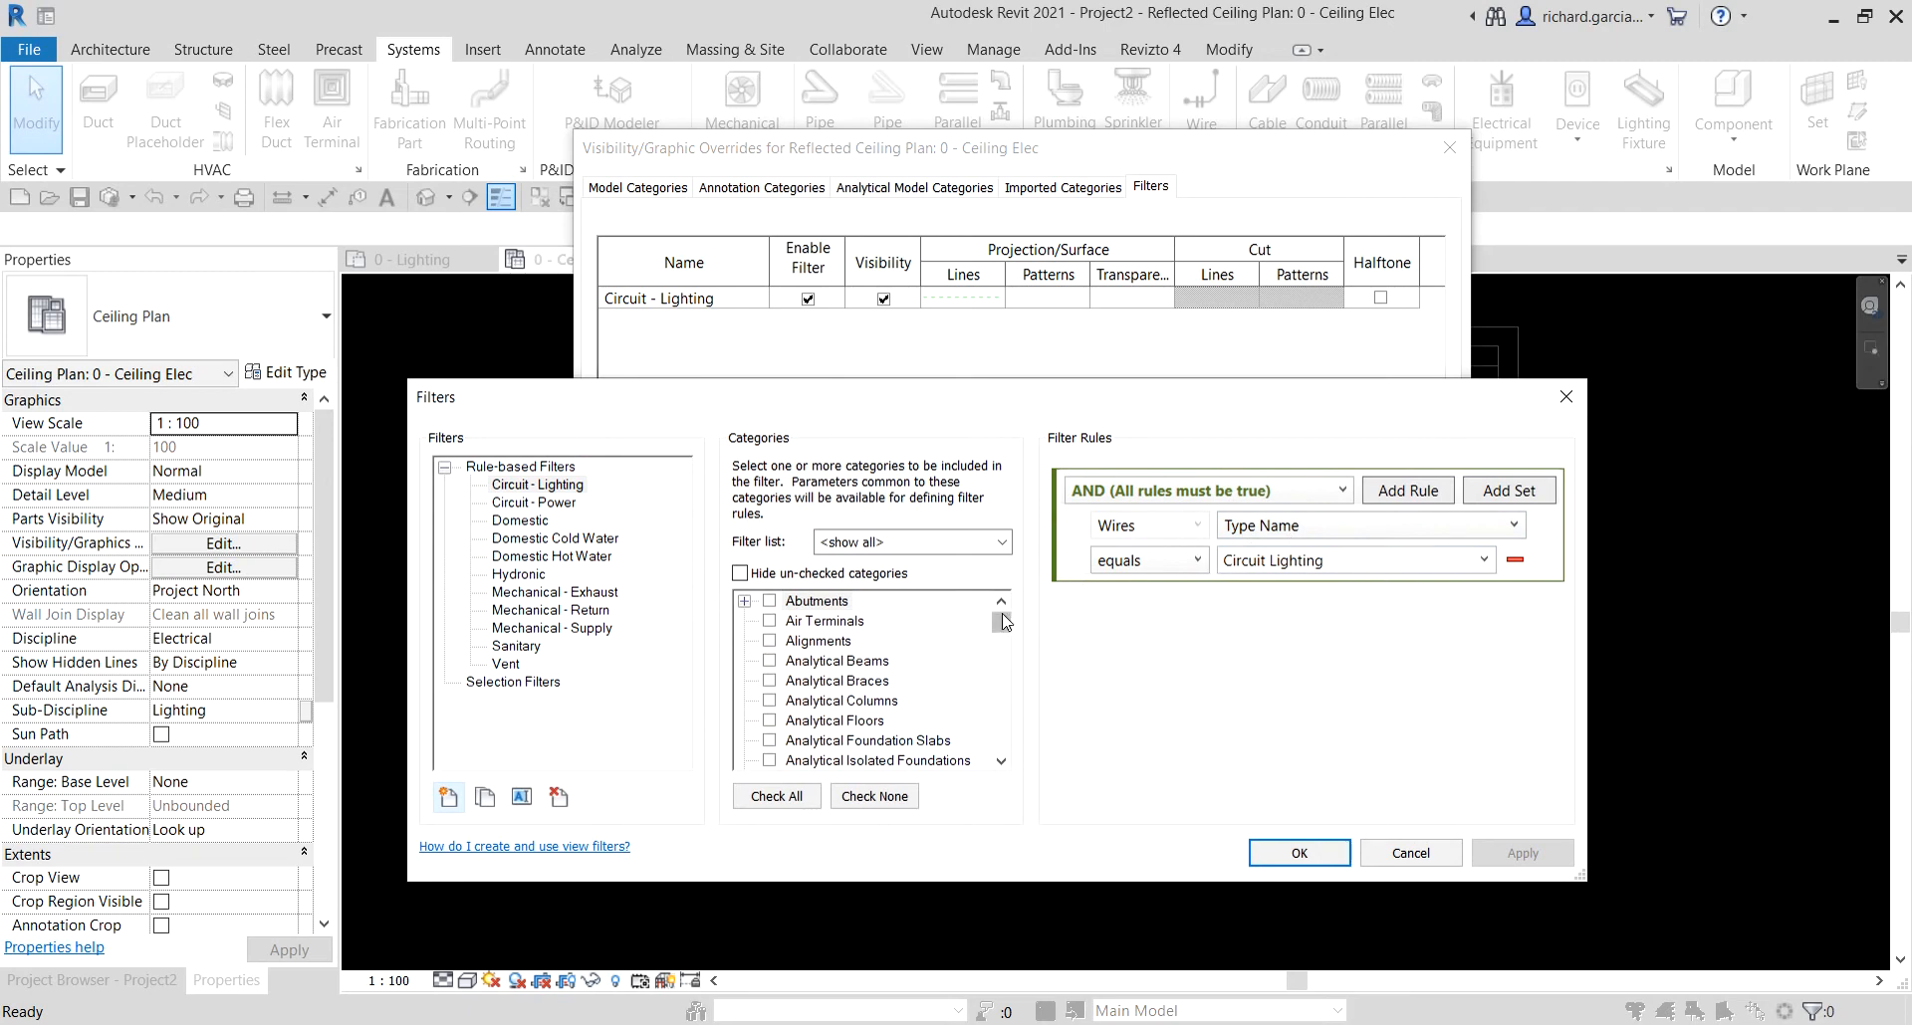
left_click(1410, 853)
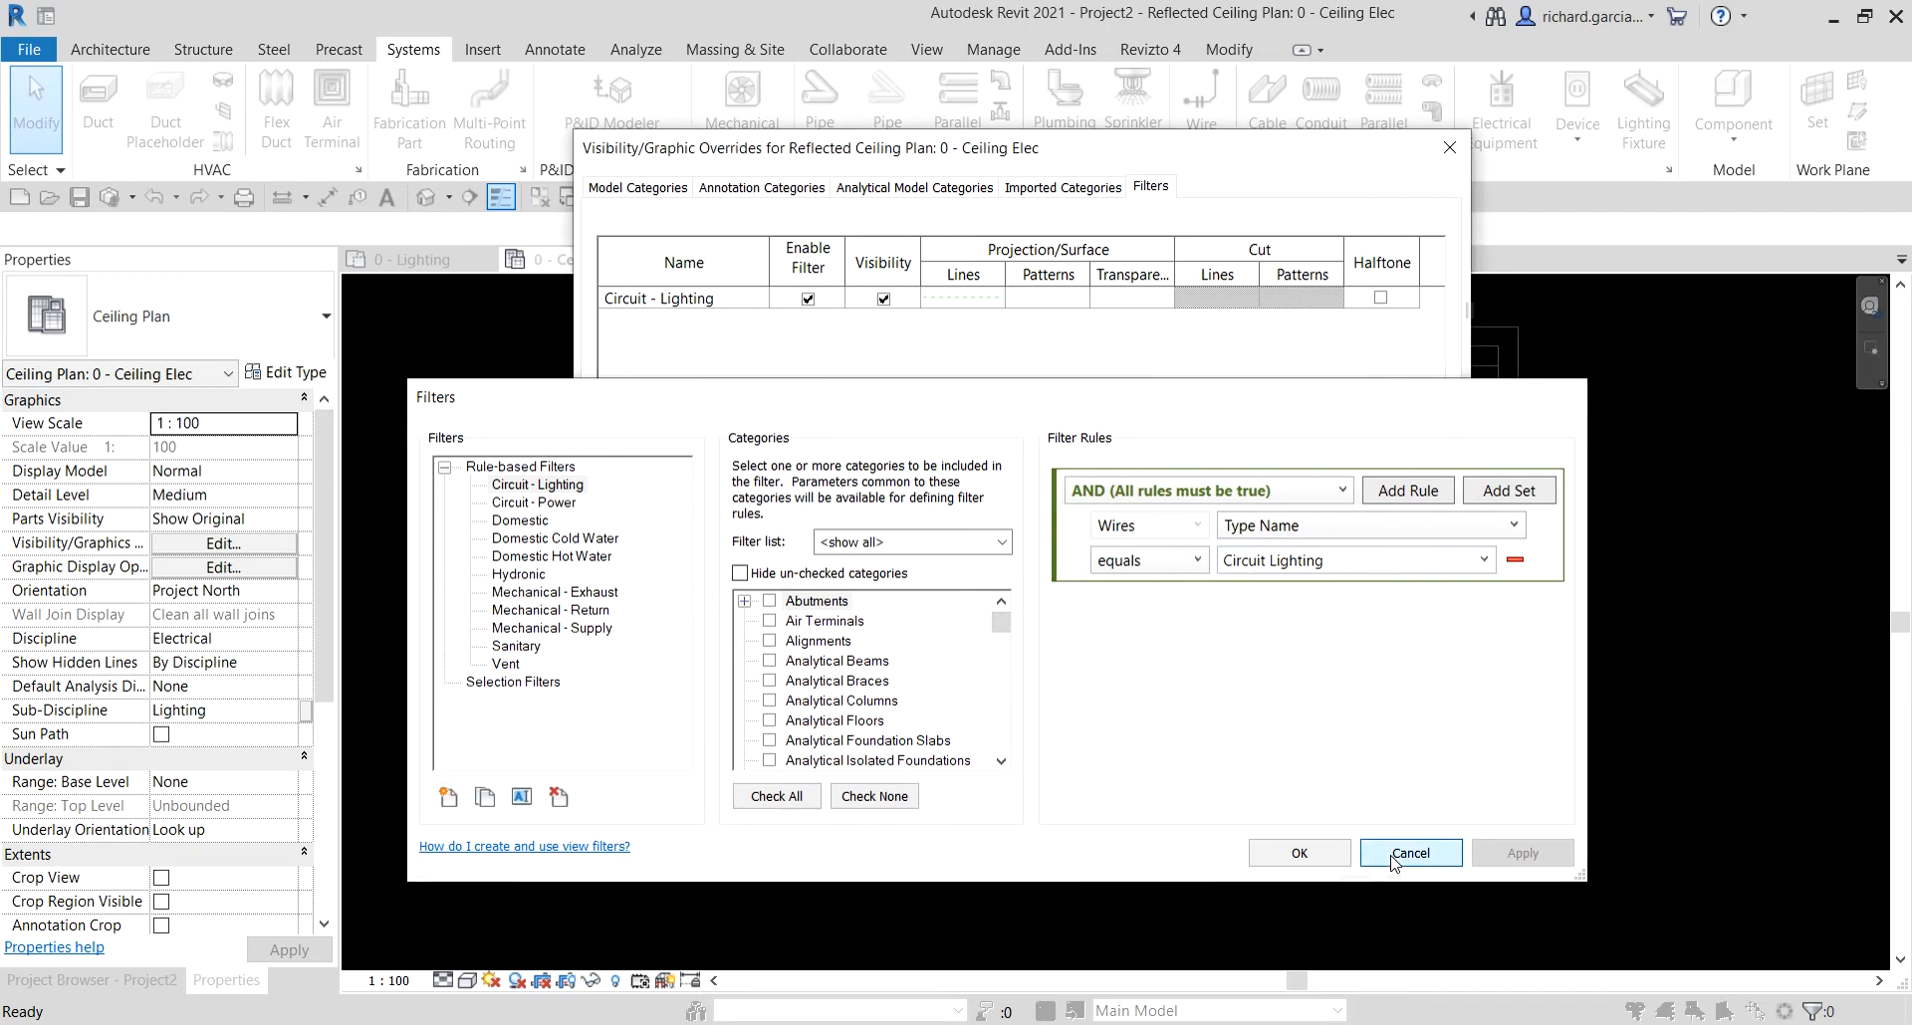
left_click(1145, 853)
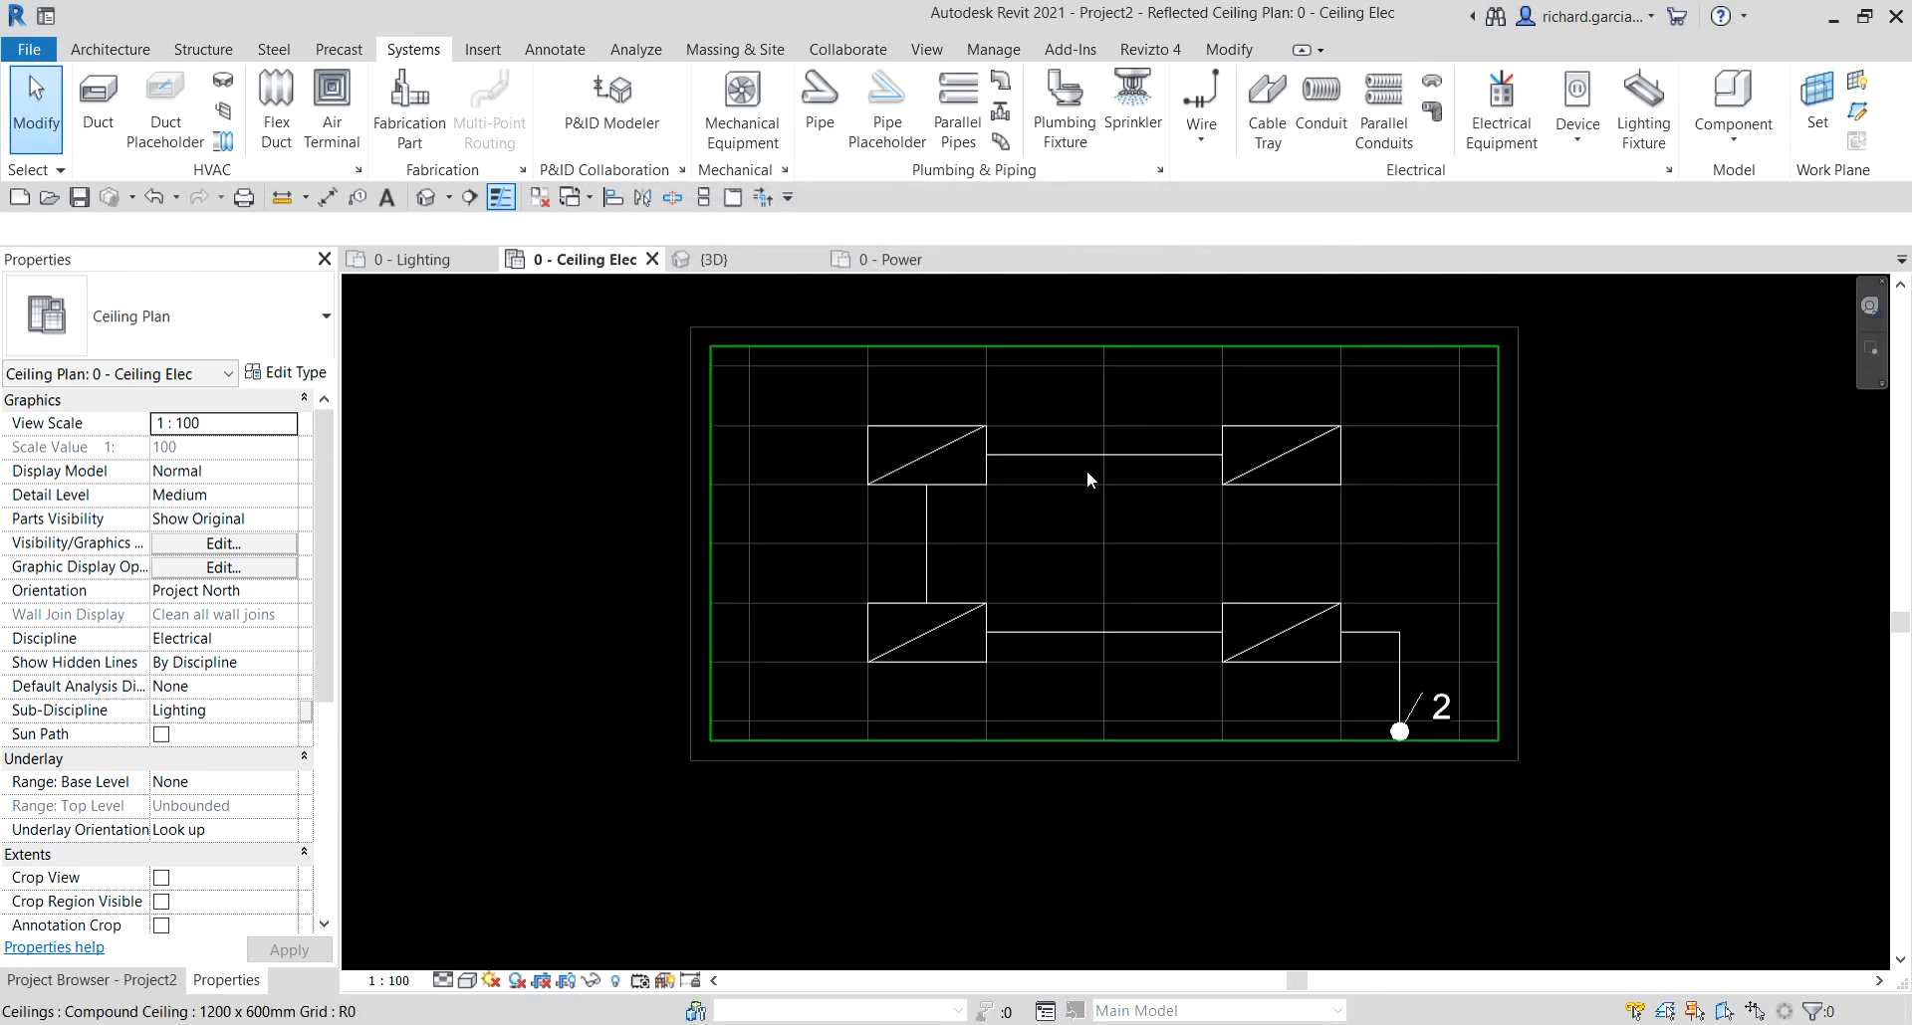
- Compare the upper wire's type with the list of available wire types, and clear the selection
left_click(1055, 455)
left_click(167, 317)
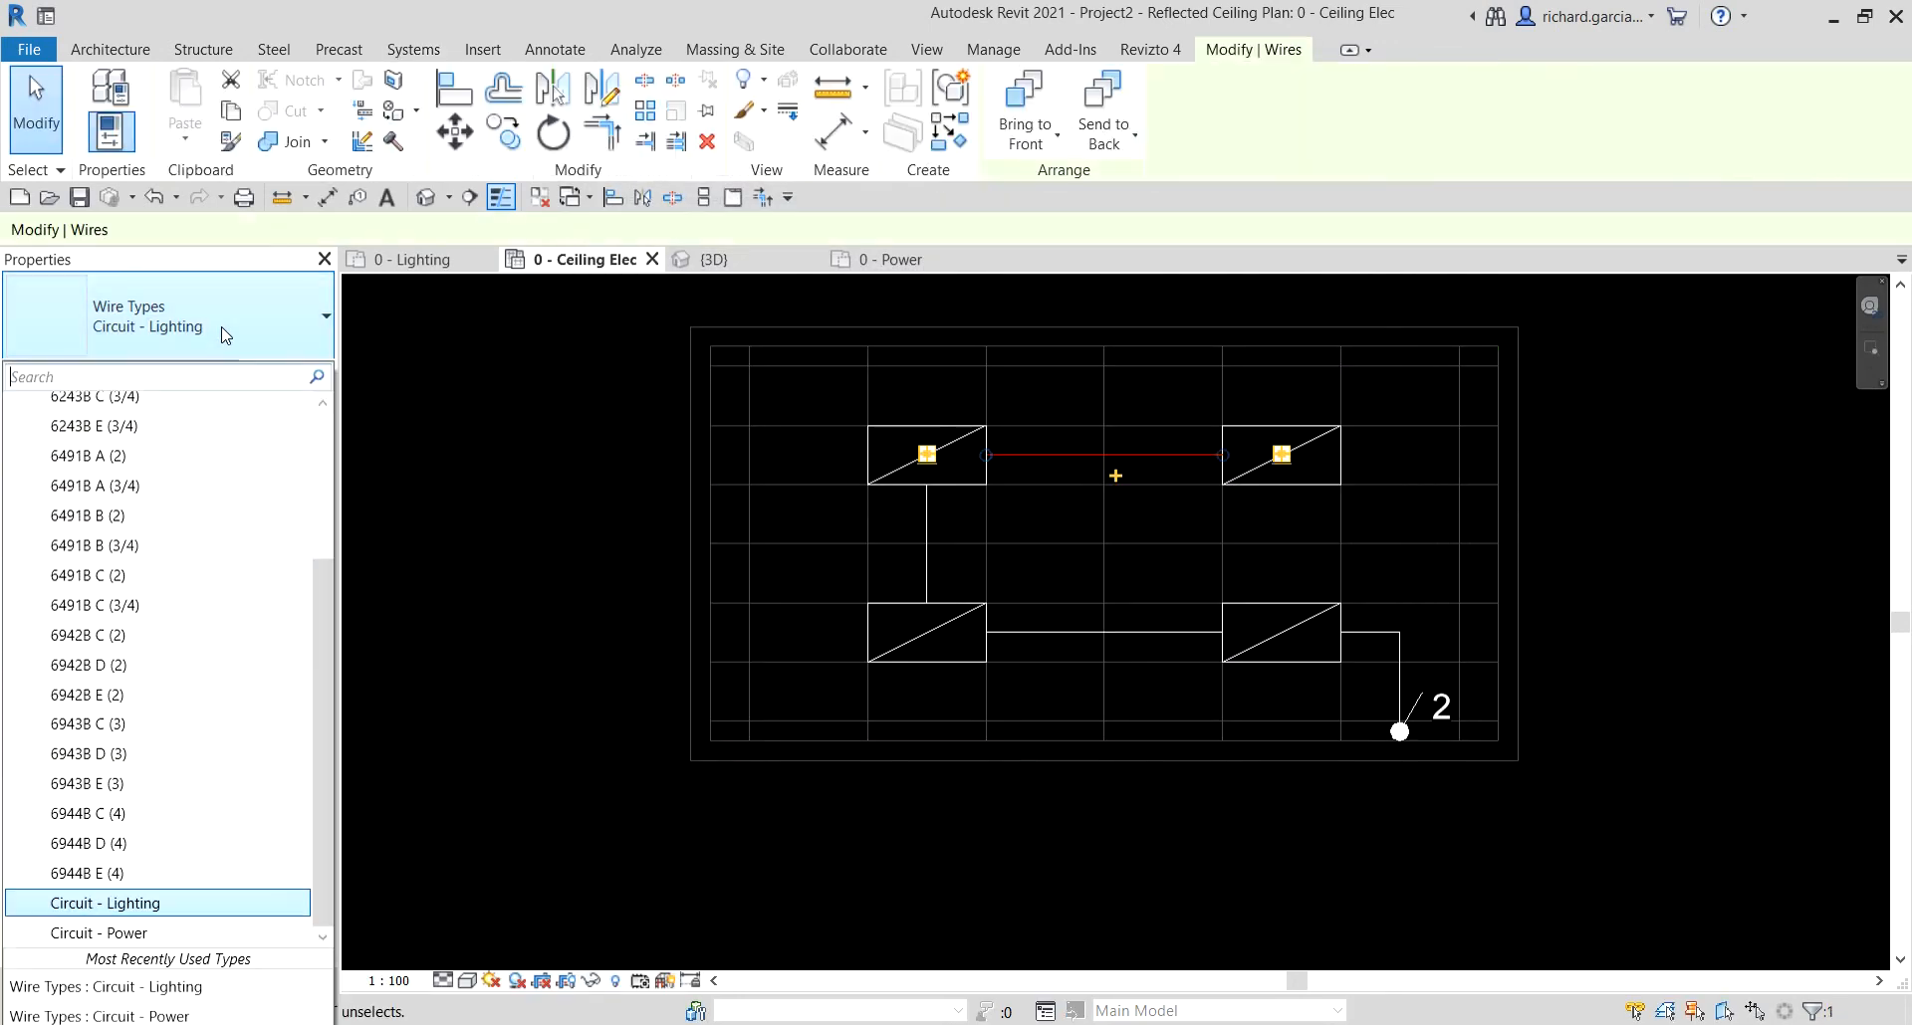
left_click(565, 498)
- Delete the wire between the two upper fixtures and redraw it as a chamfered Circuit - Lighting wire from the right fixture to the left
left_click(1032, 455)
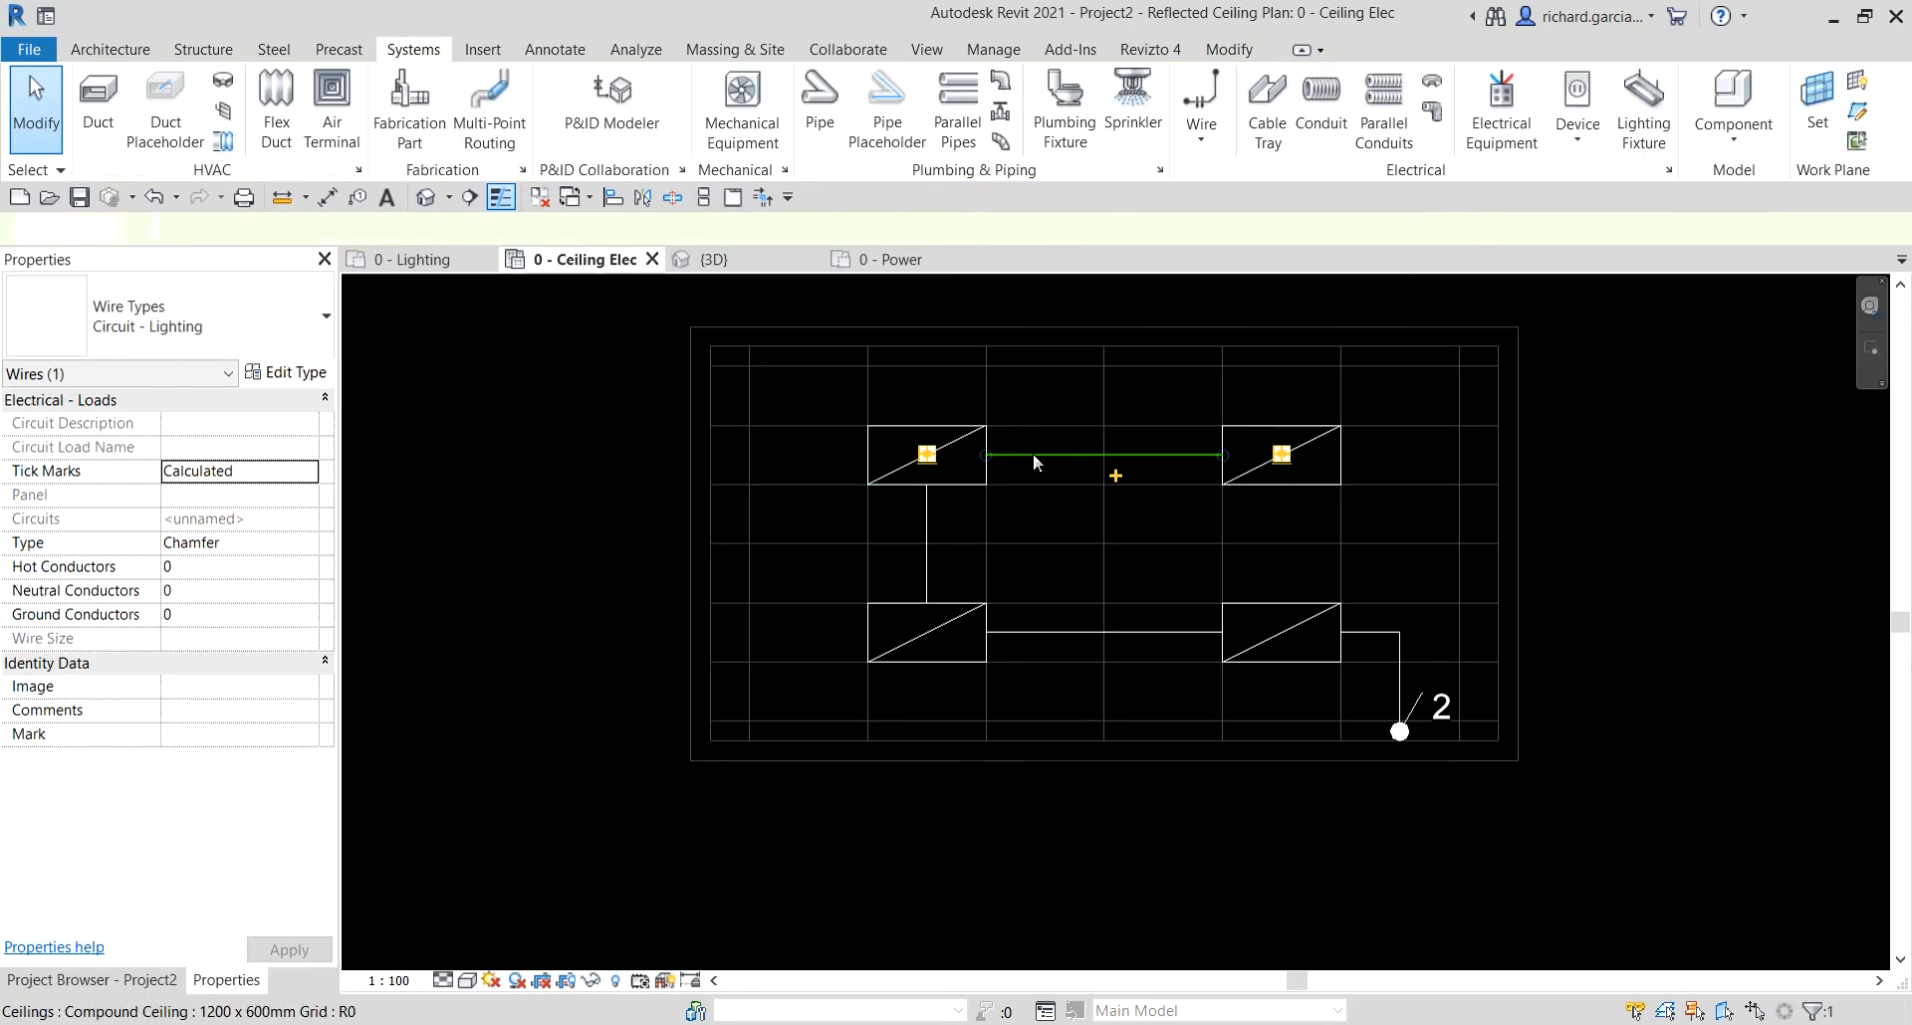
key("Delete")
left_click(1201, 99)
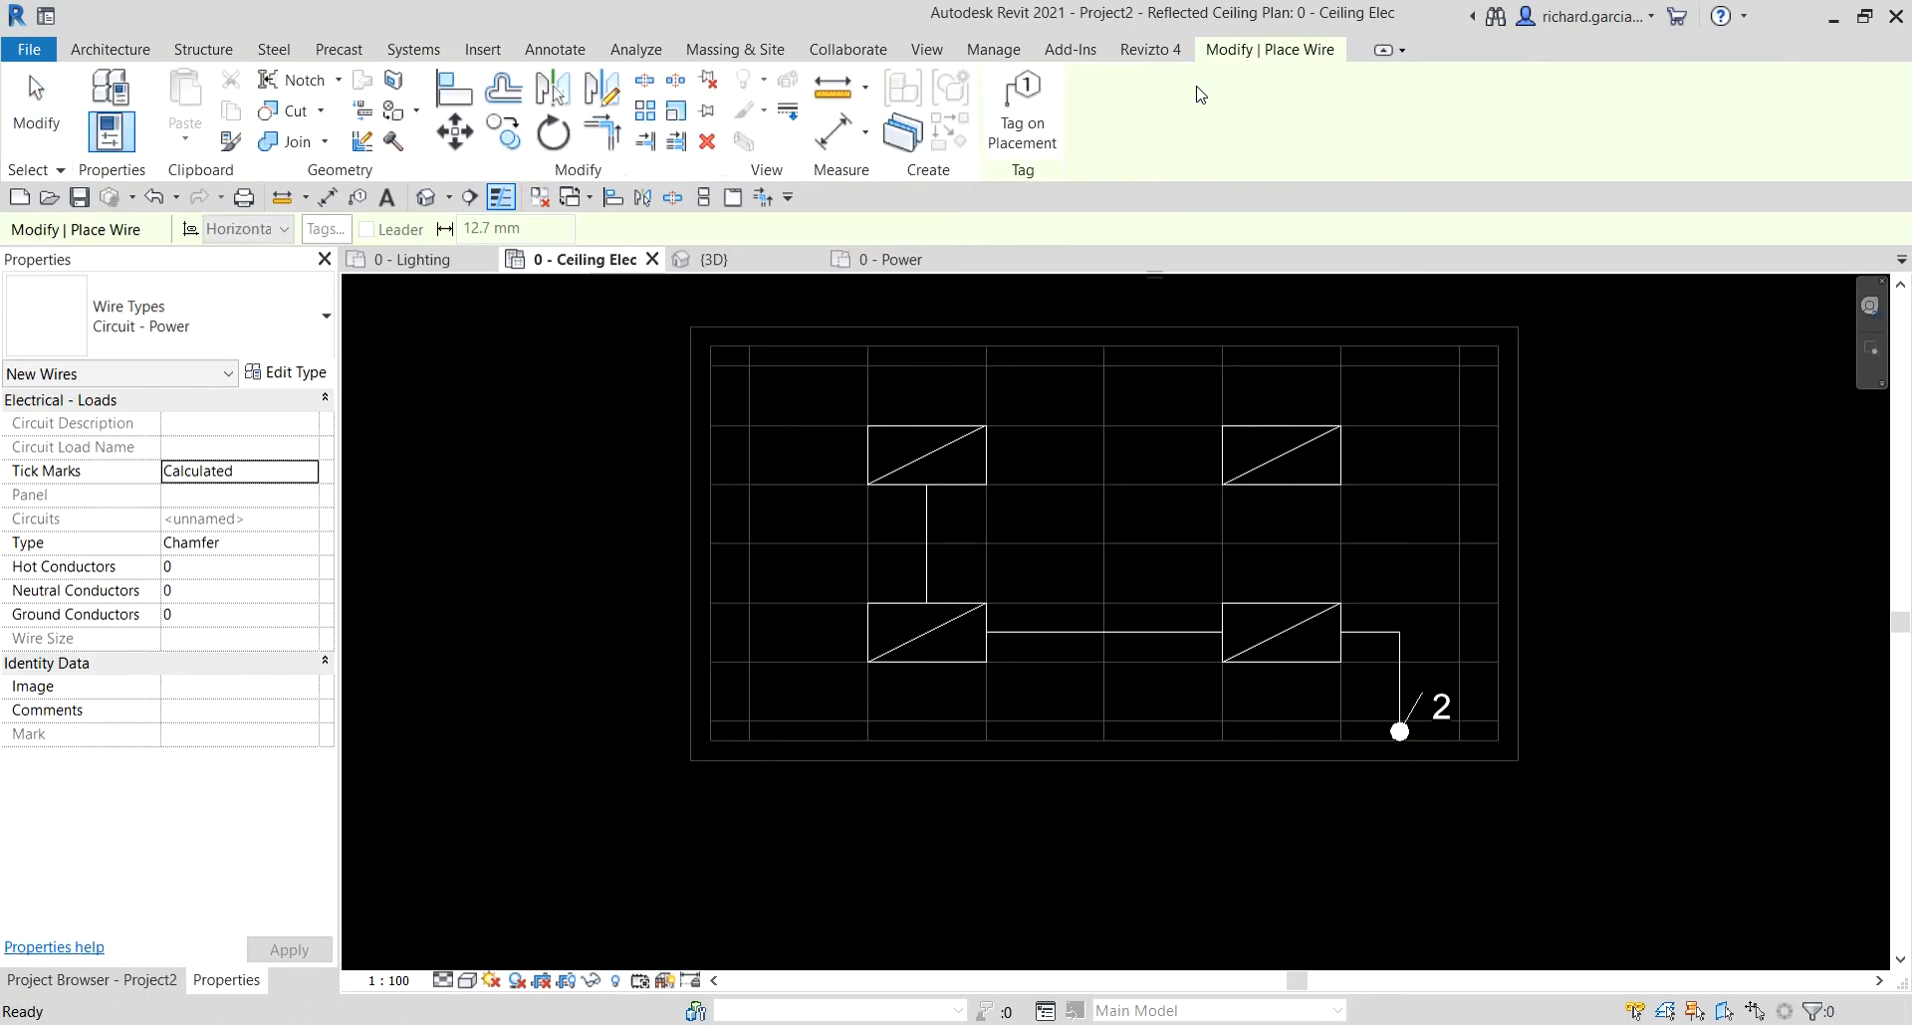
left_click(65, 341)
left_click(149, 908)
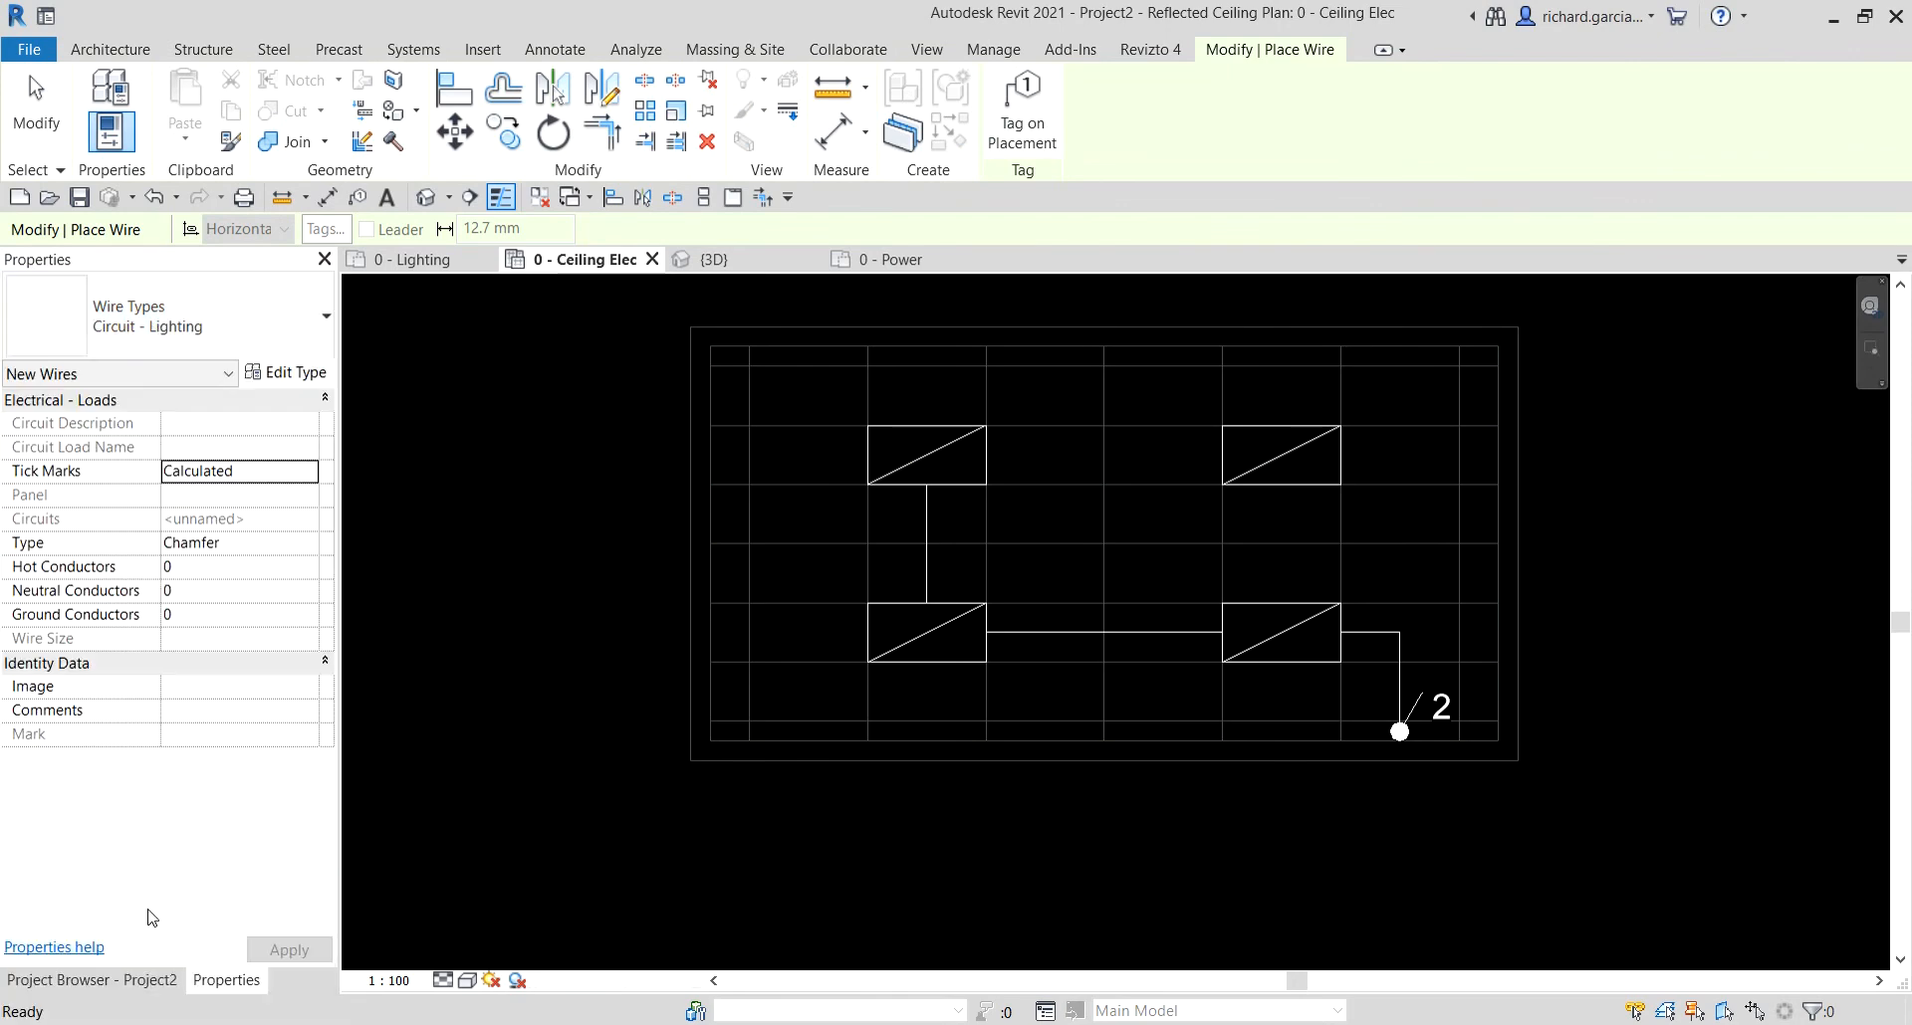
left_click(1281, 453)
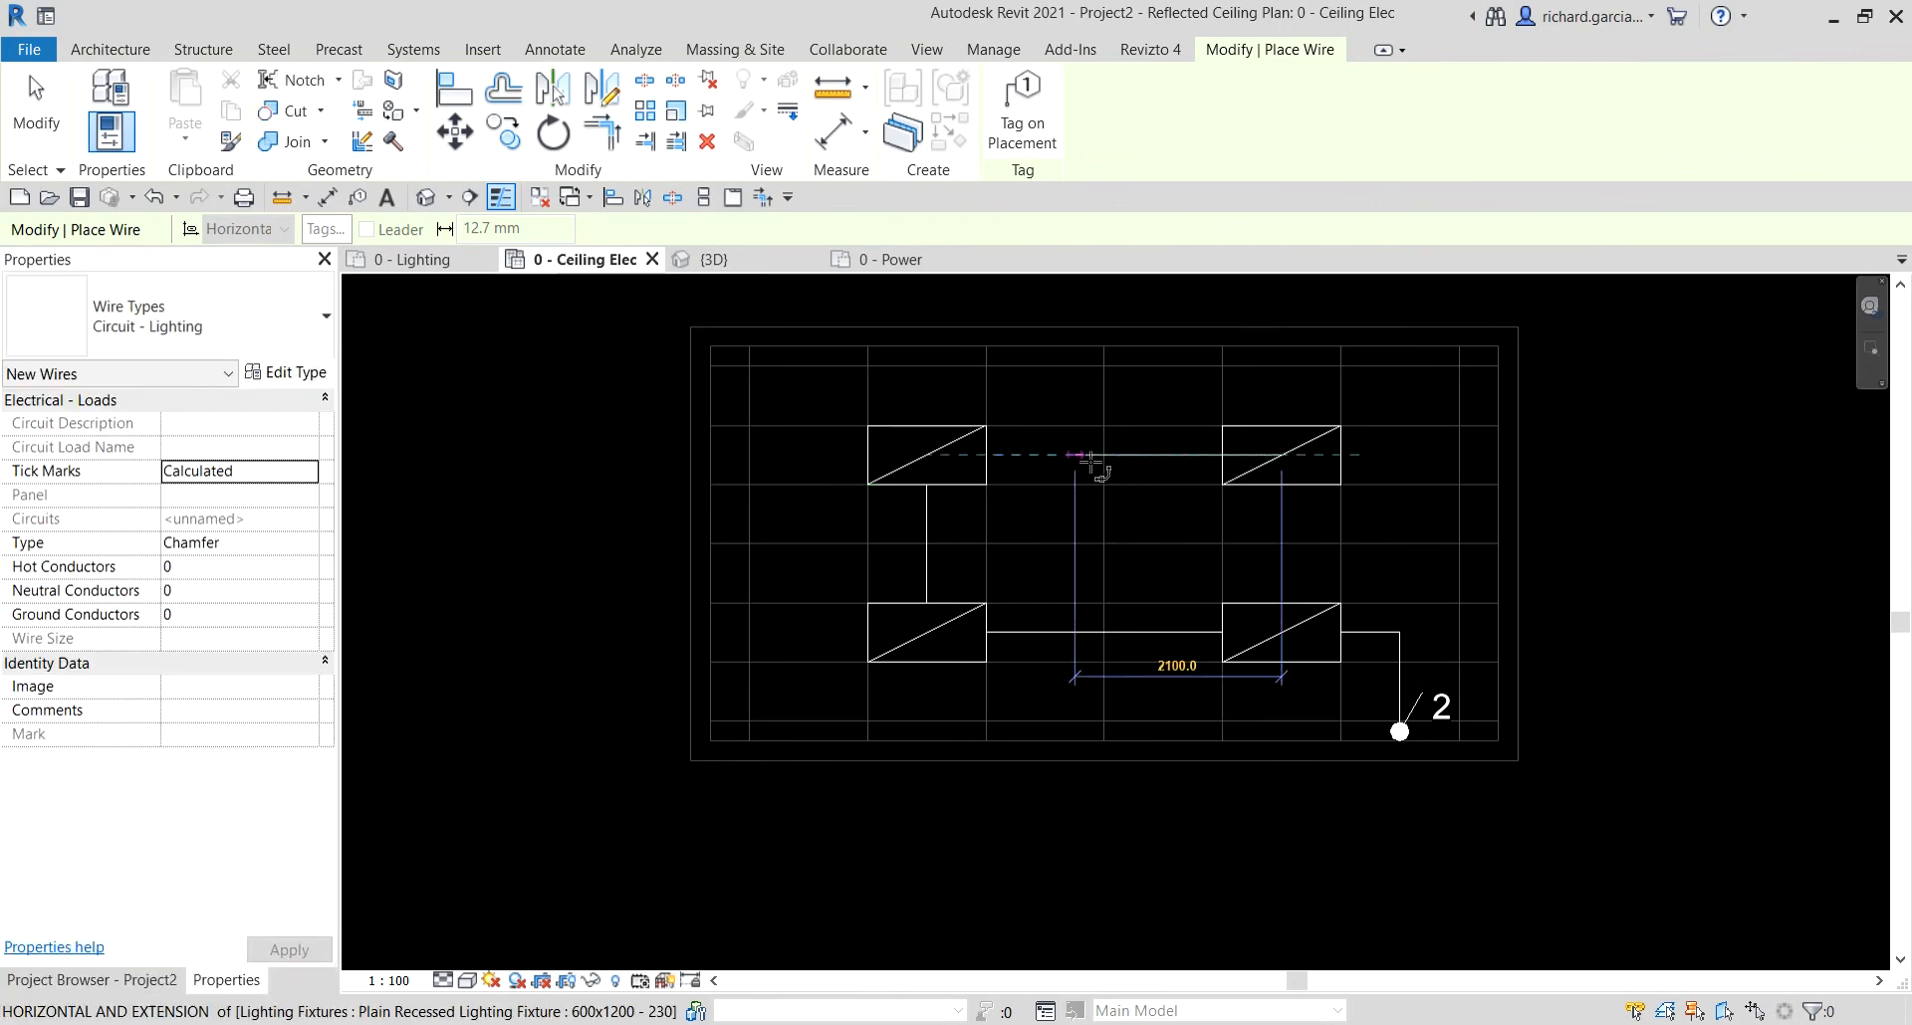
left_click(921, 455)
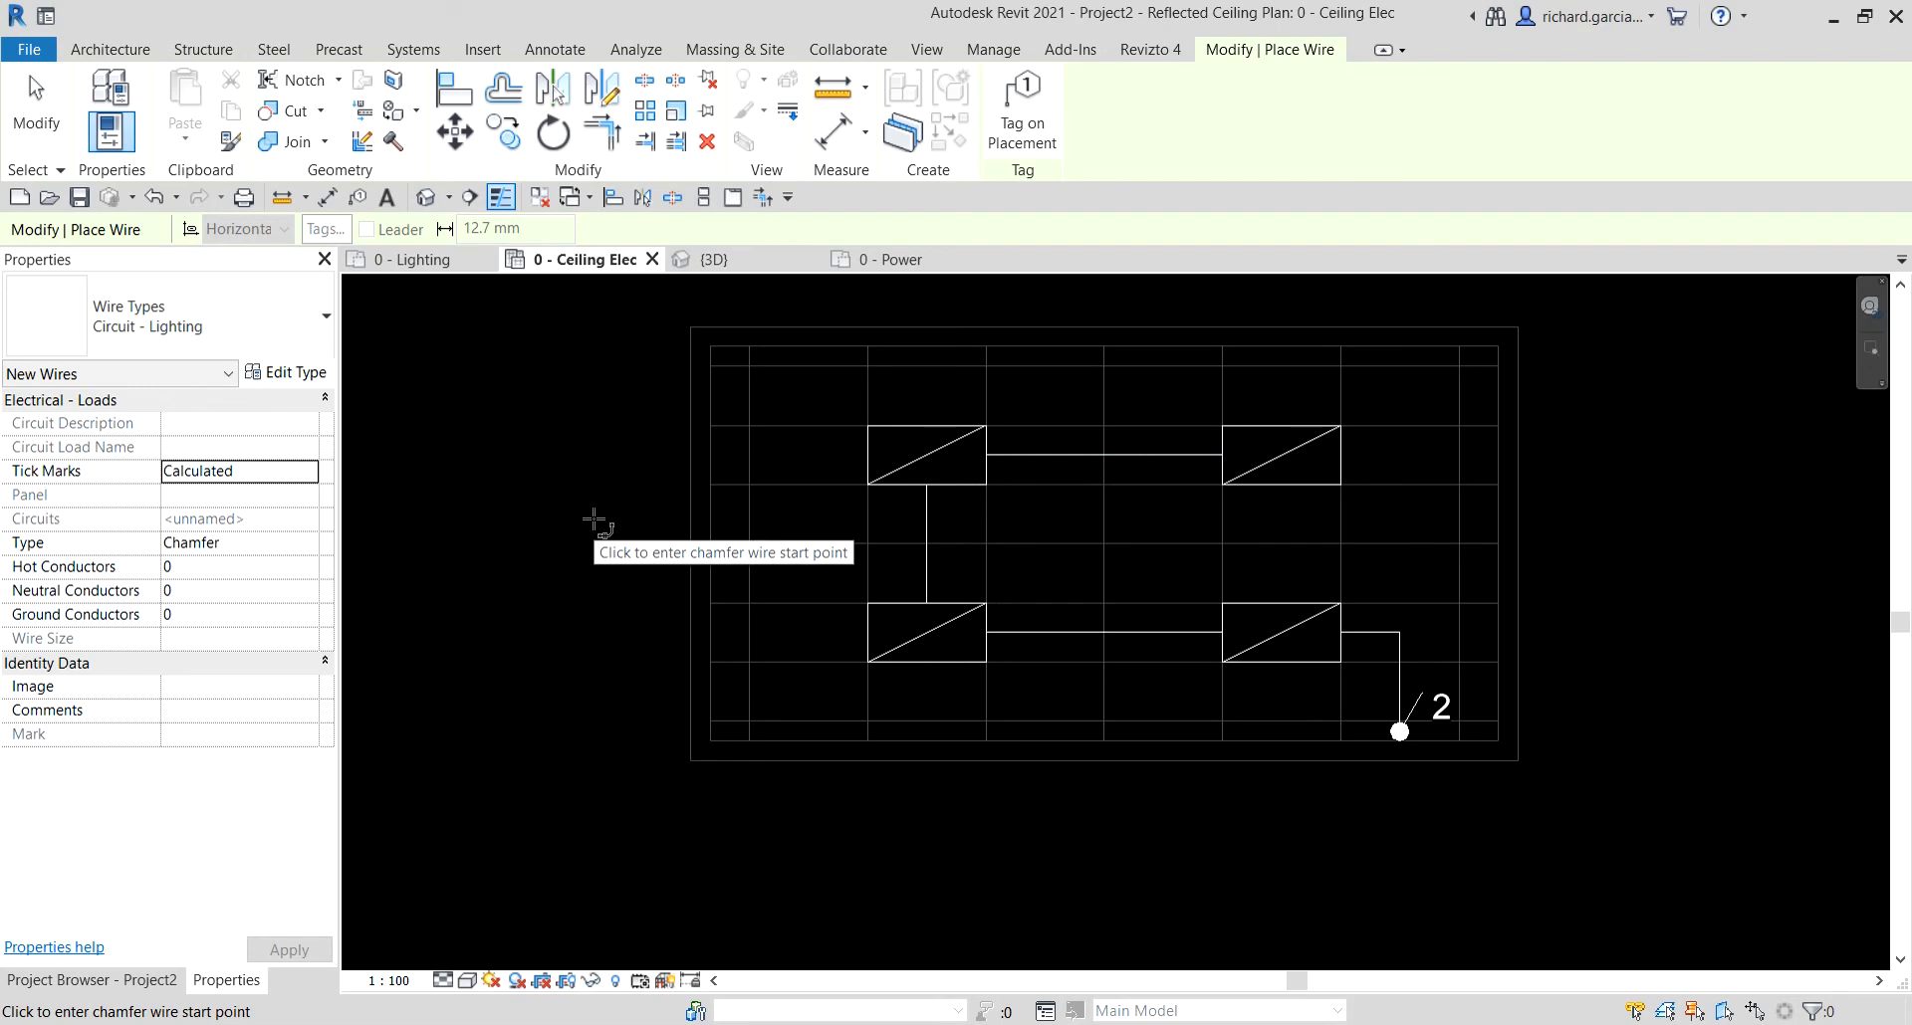
key("Escape")
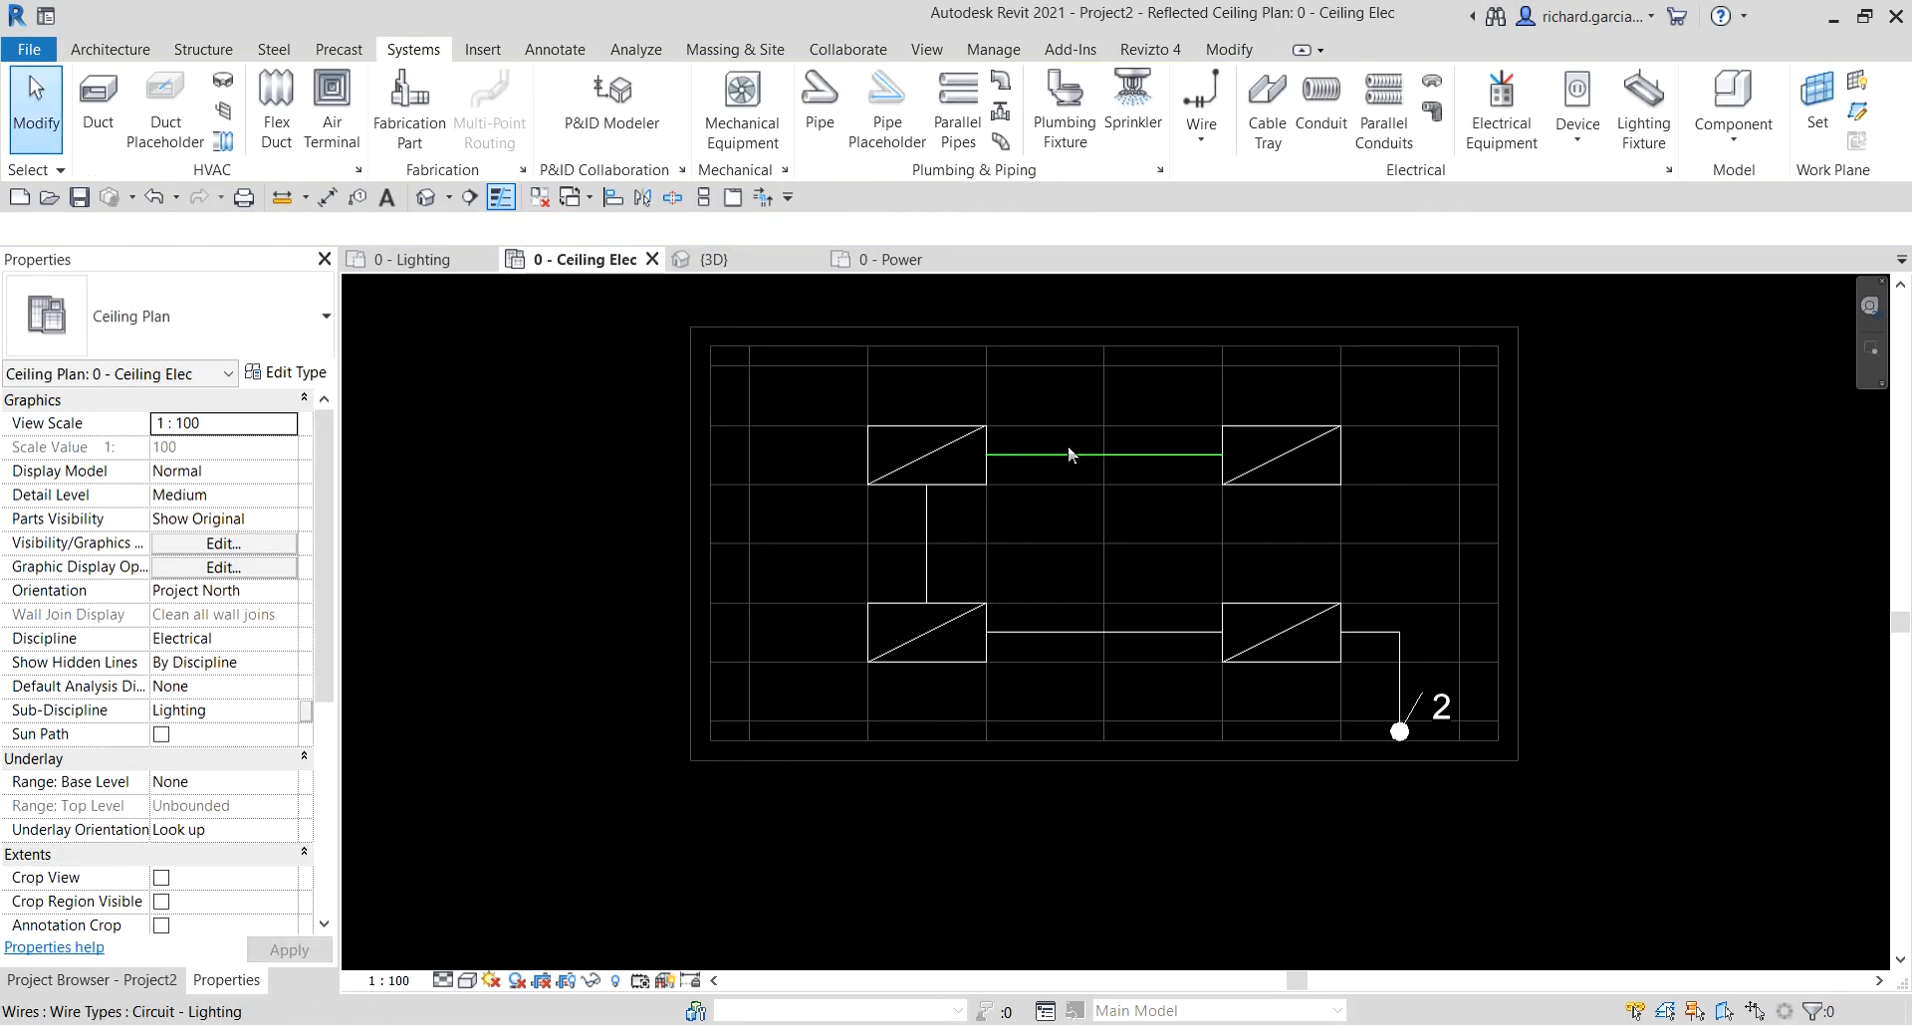
left_click(1047, 457)
key("Escape")
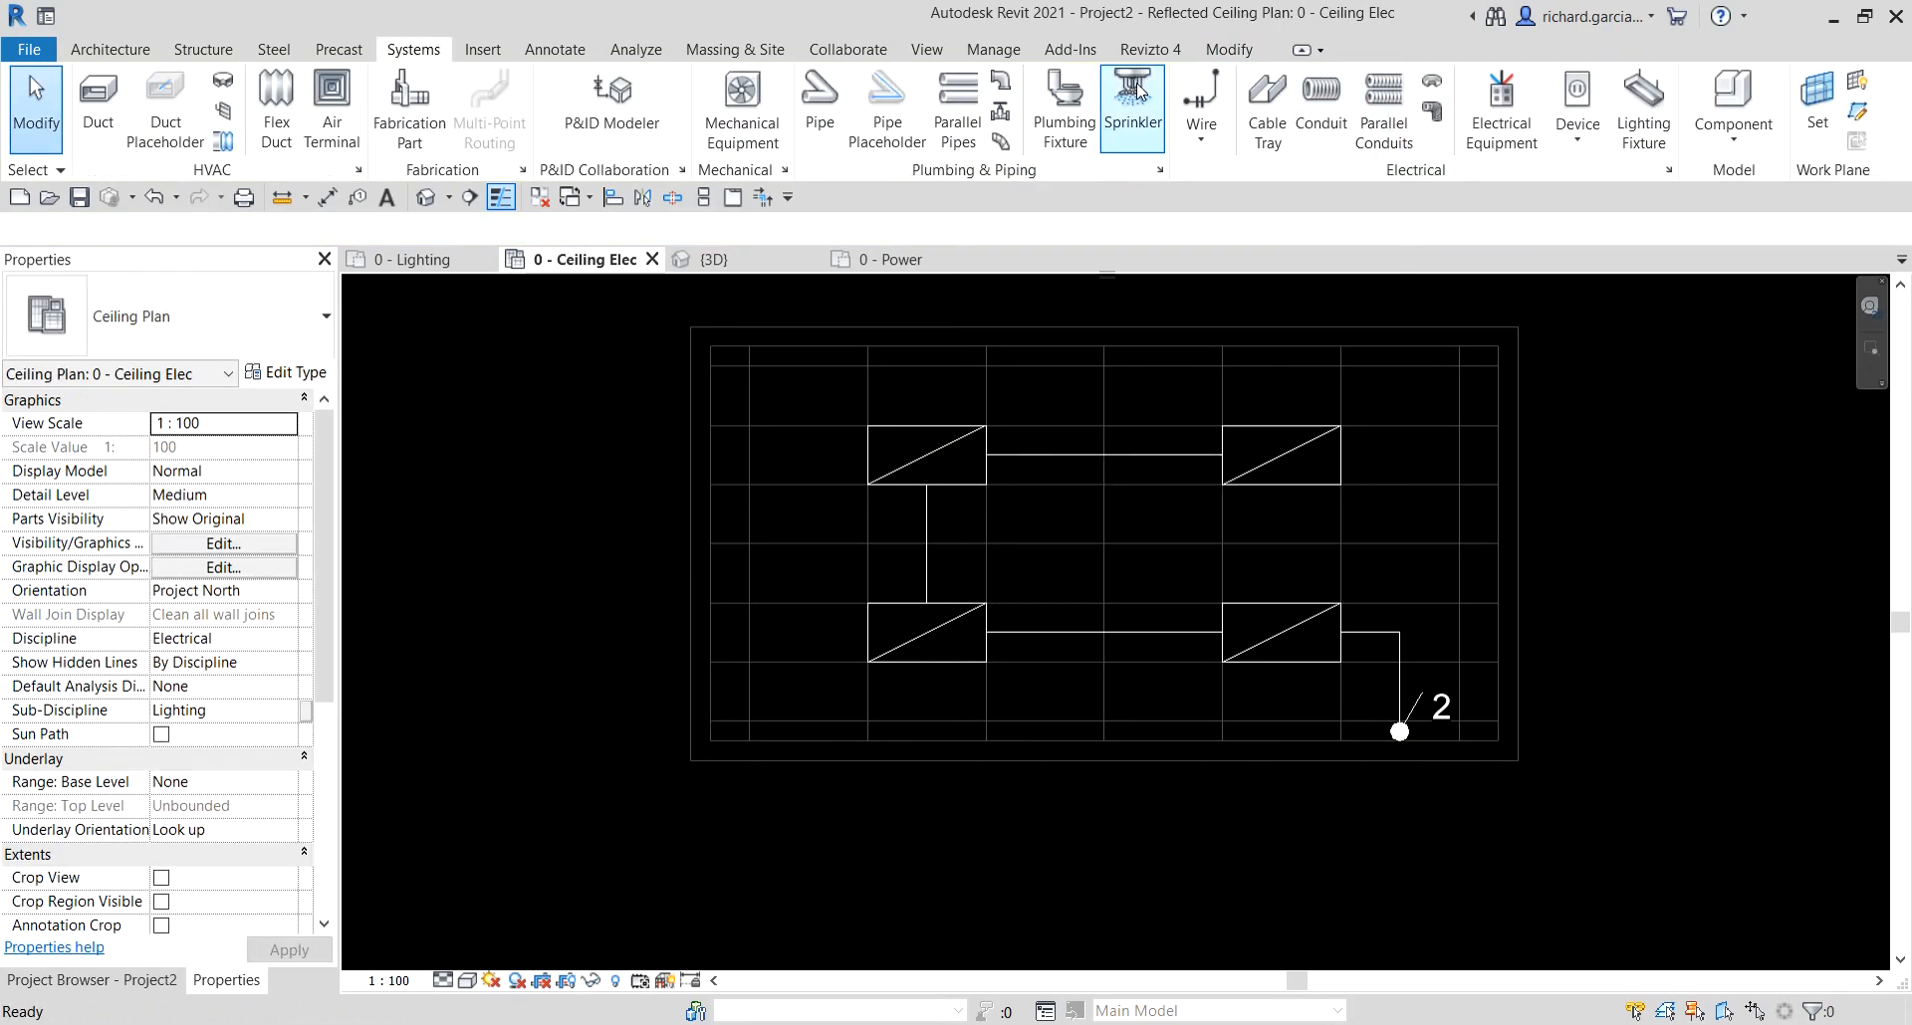
- Draw a free arc wire of type Circuit - Lighting outside the room to its right, check its type, and clear the selection
left_click(1201, 105)
key("Escape")
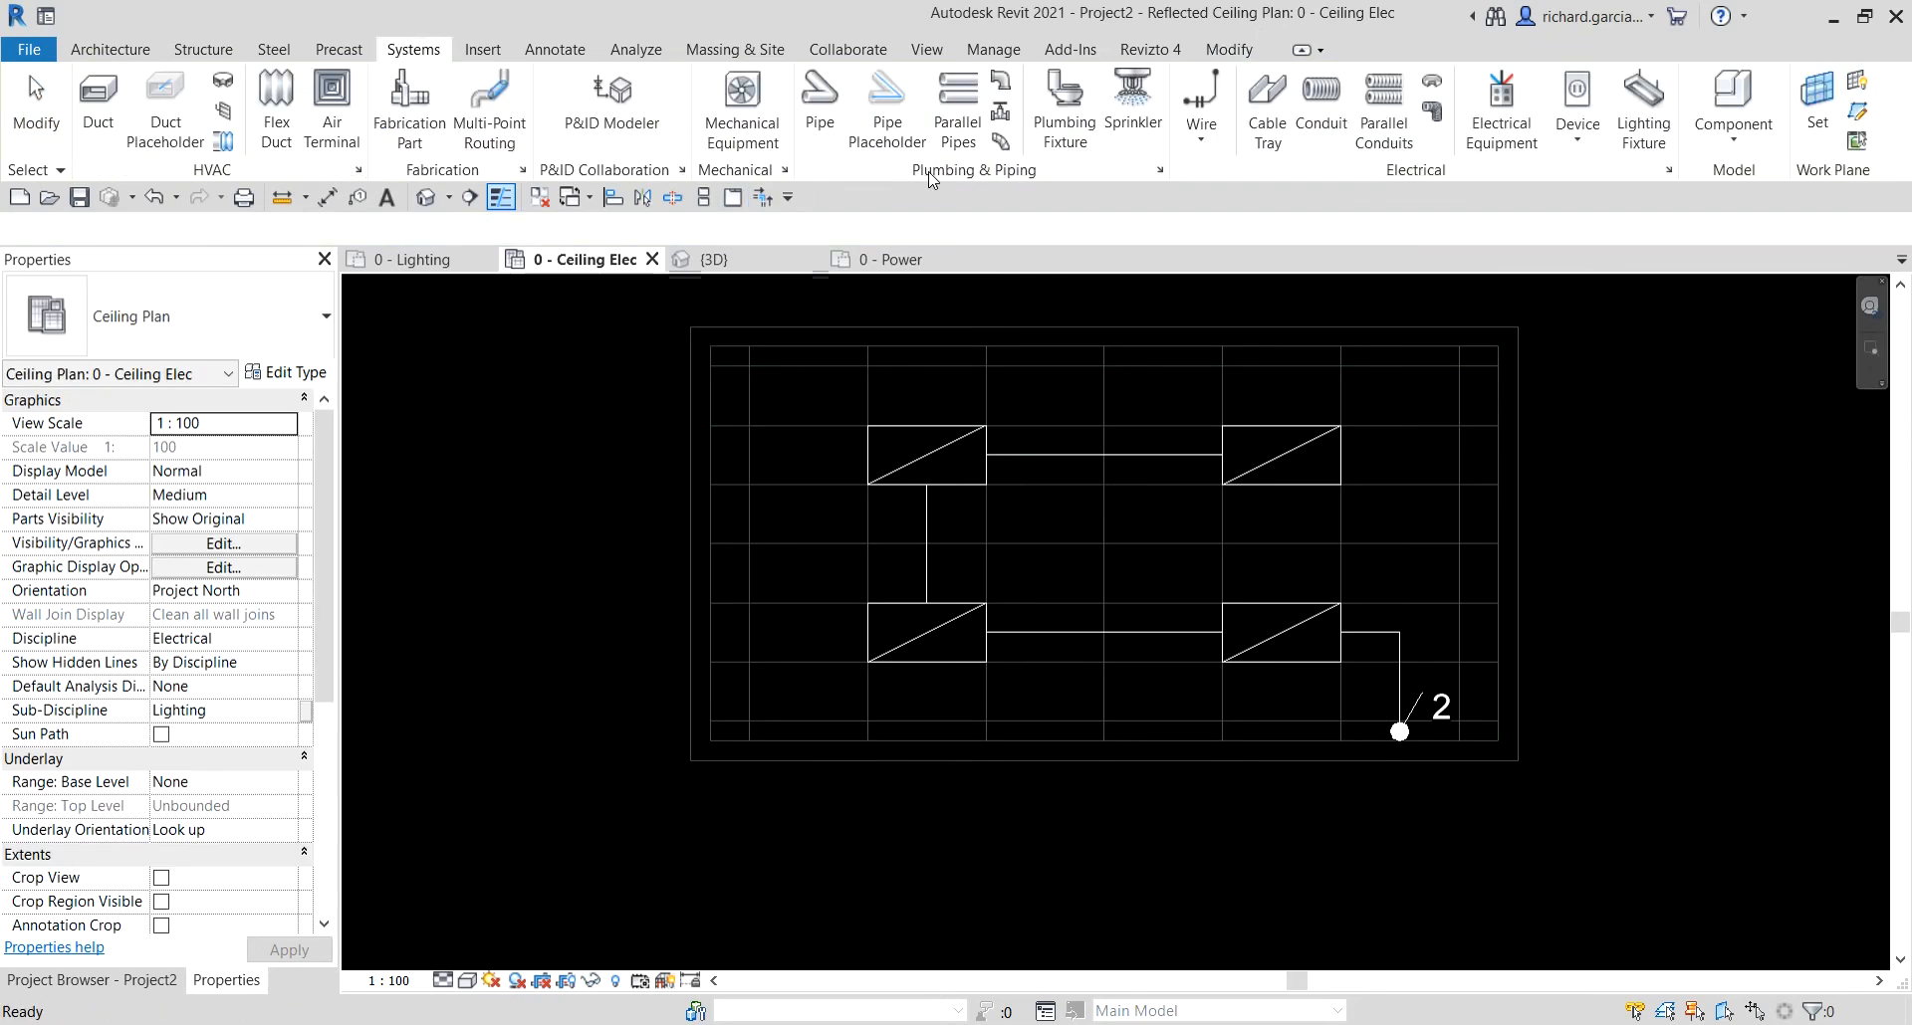
left_click(1199, 144)
left_click(1240, 184)
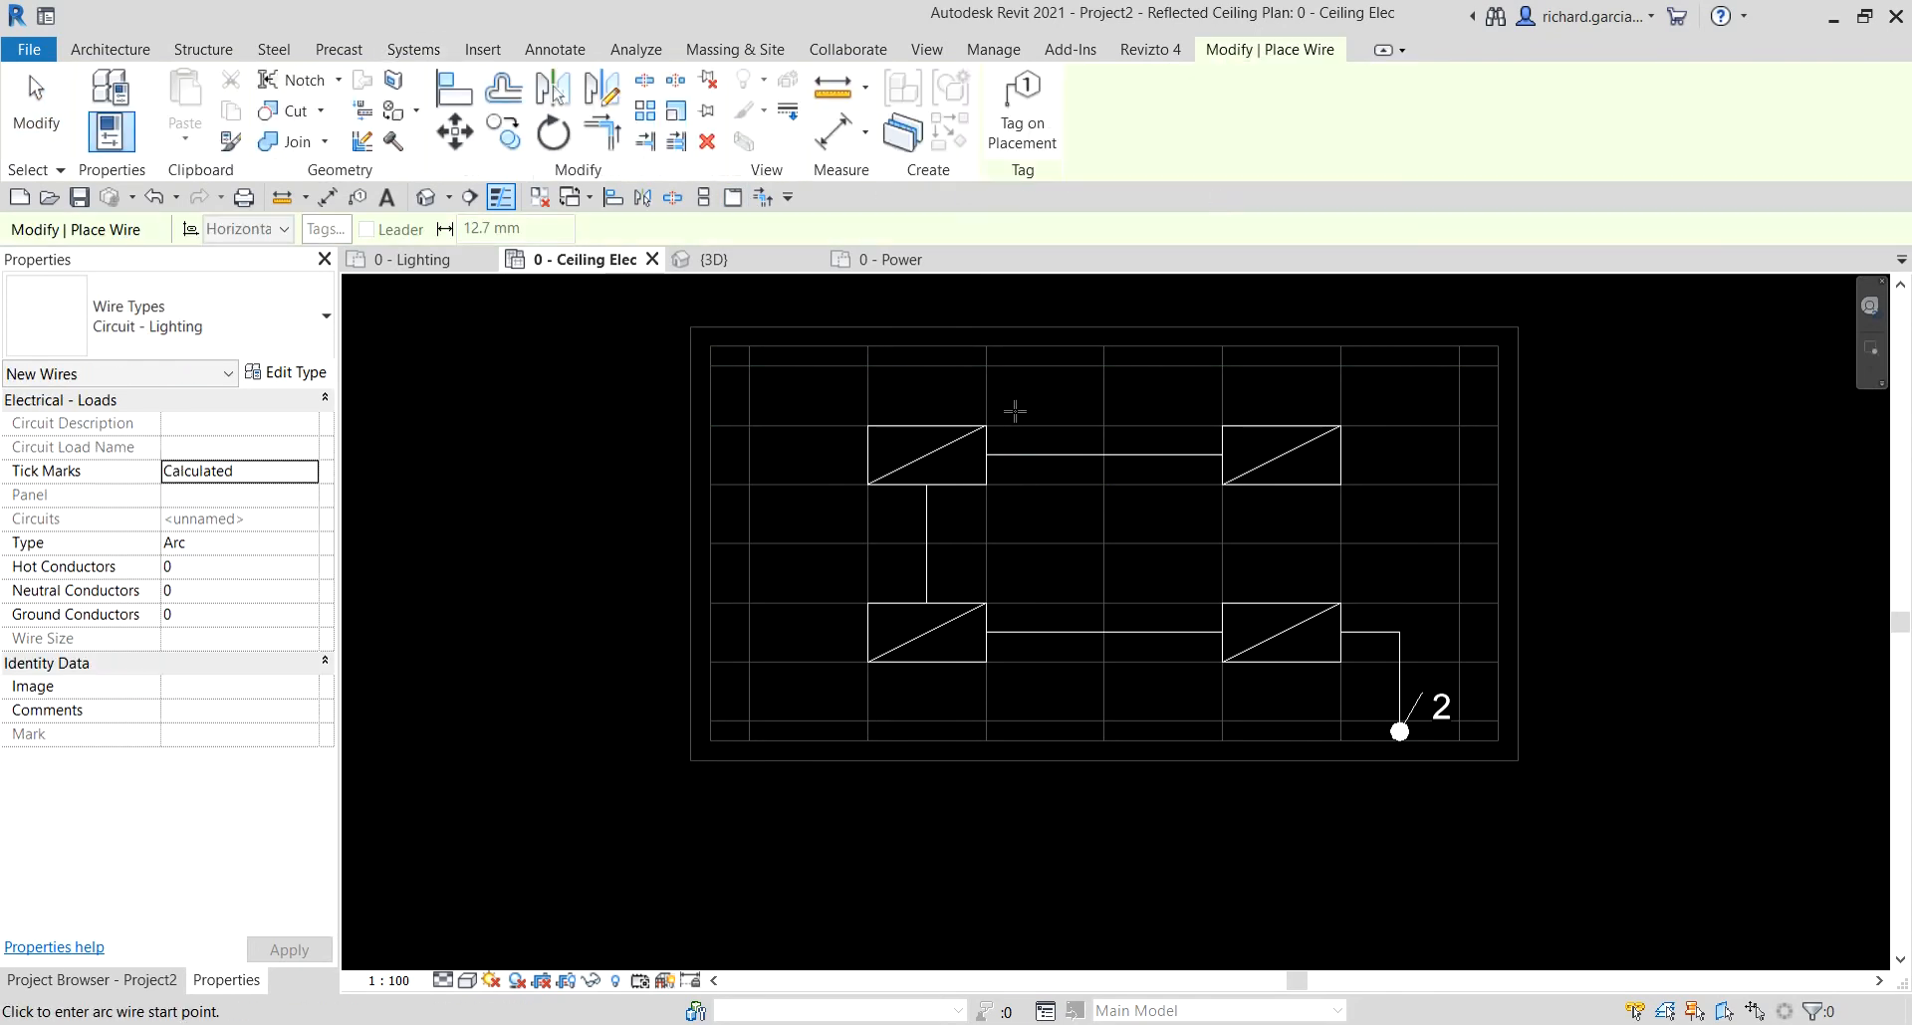
scroll(811, 594, "down", 3)
left_click(998, 535)
left_click(1176, 392)
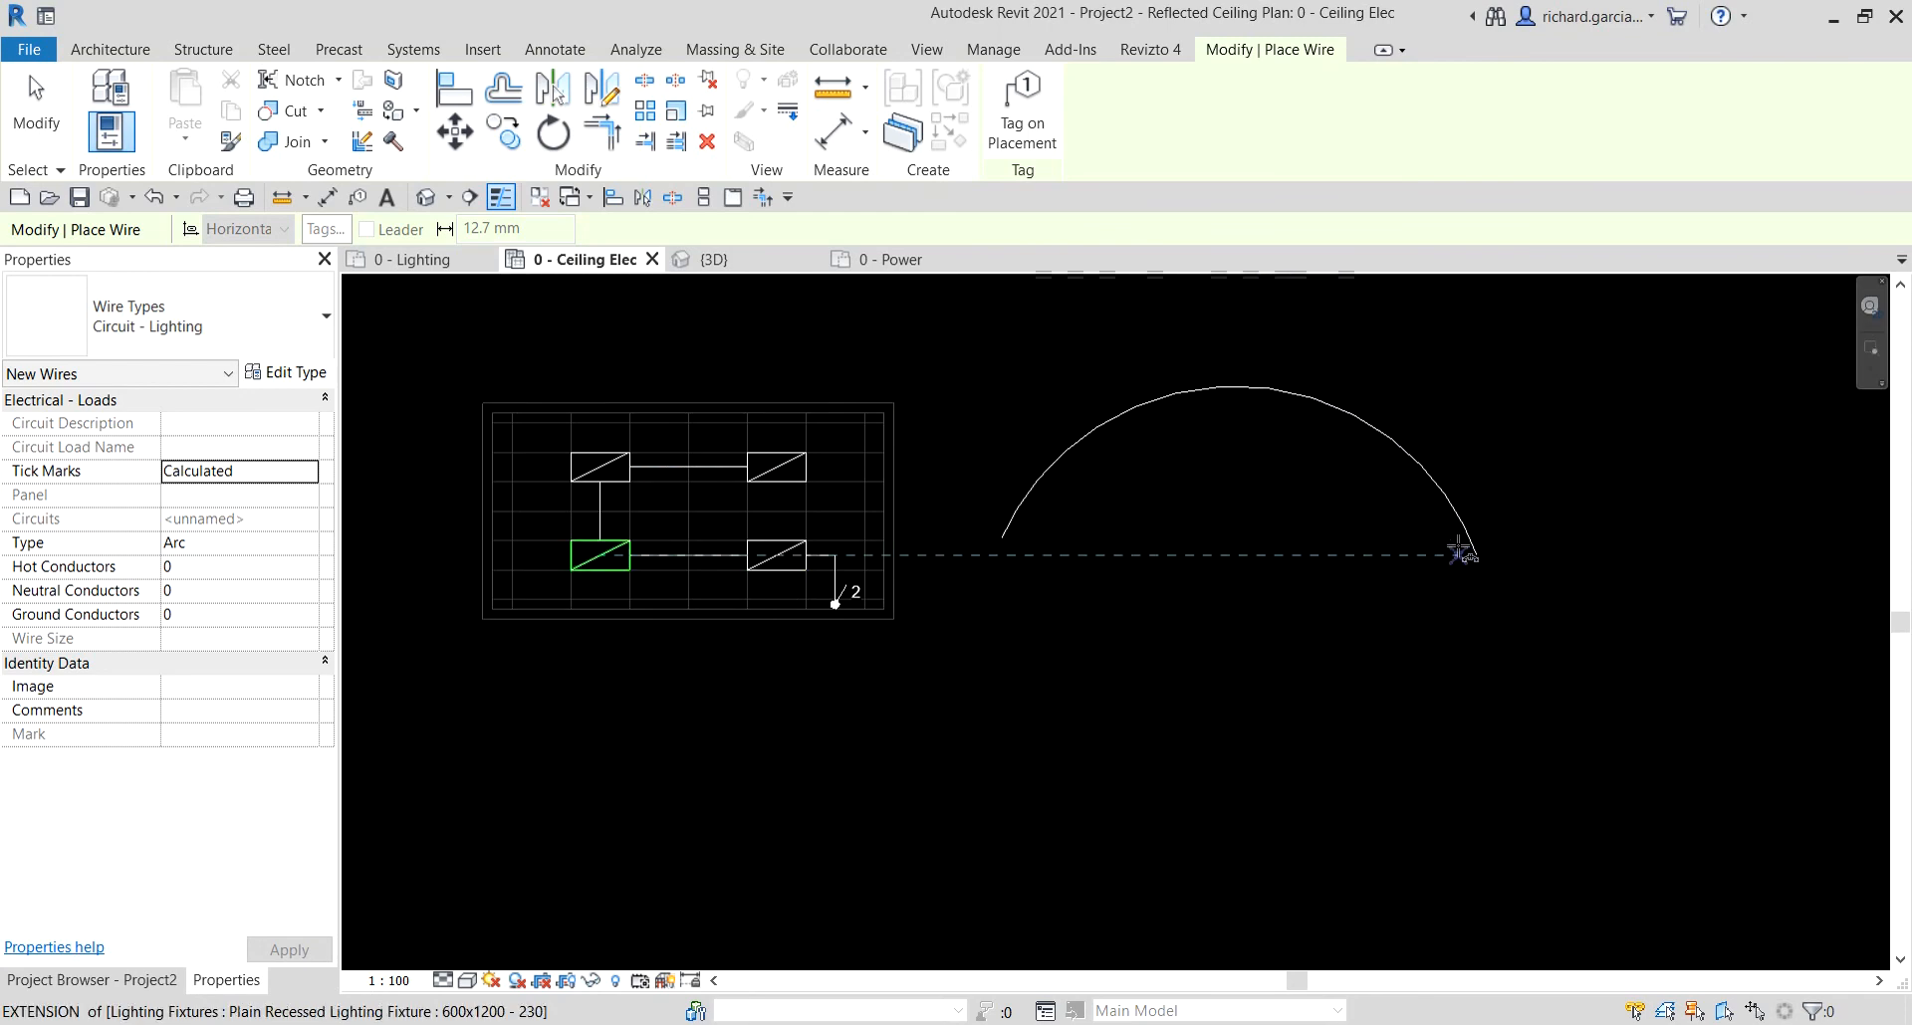
left_click(1476, 555)
key("Escape")
left_click(1167, 391)
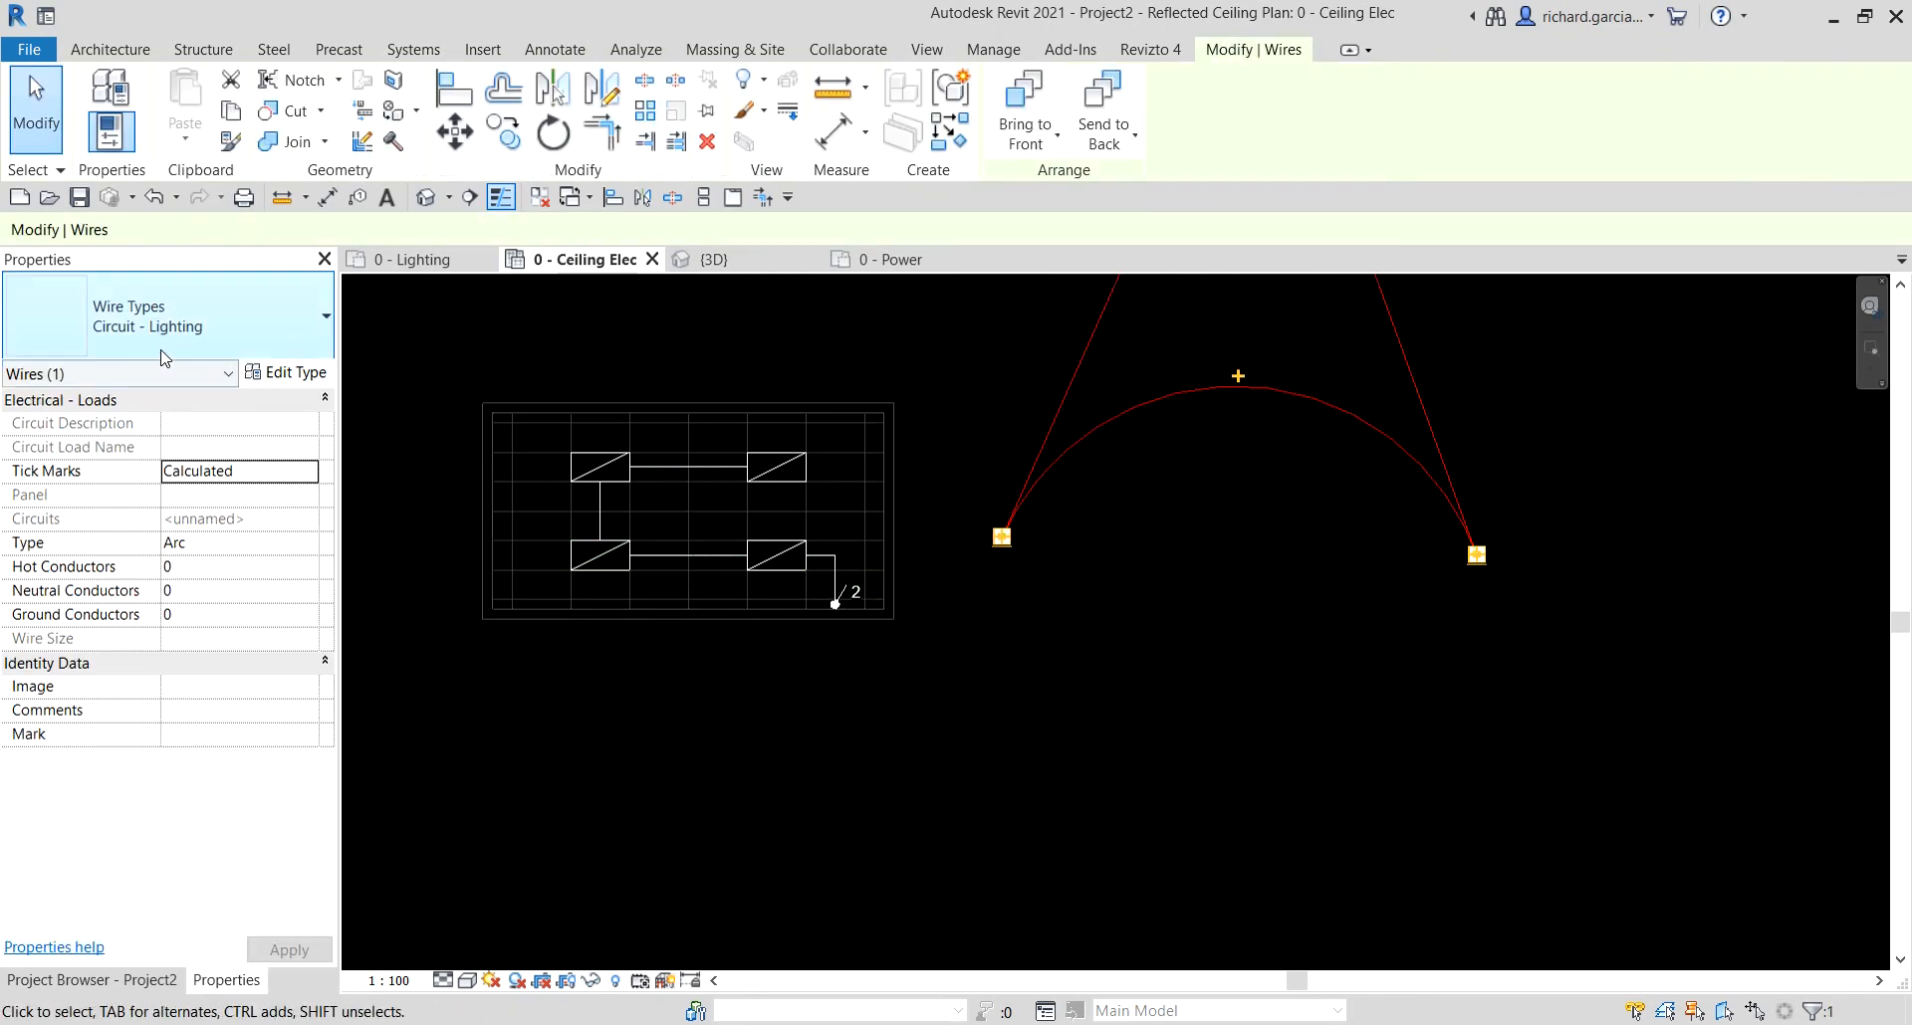
key("Escape")
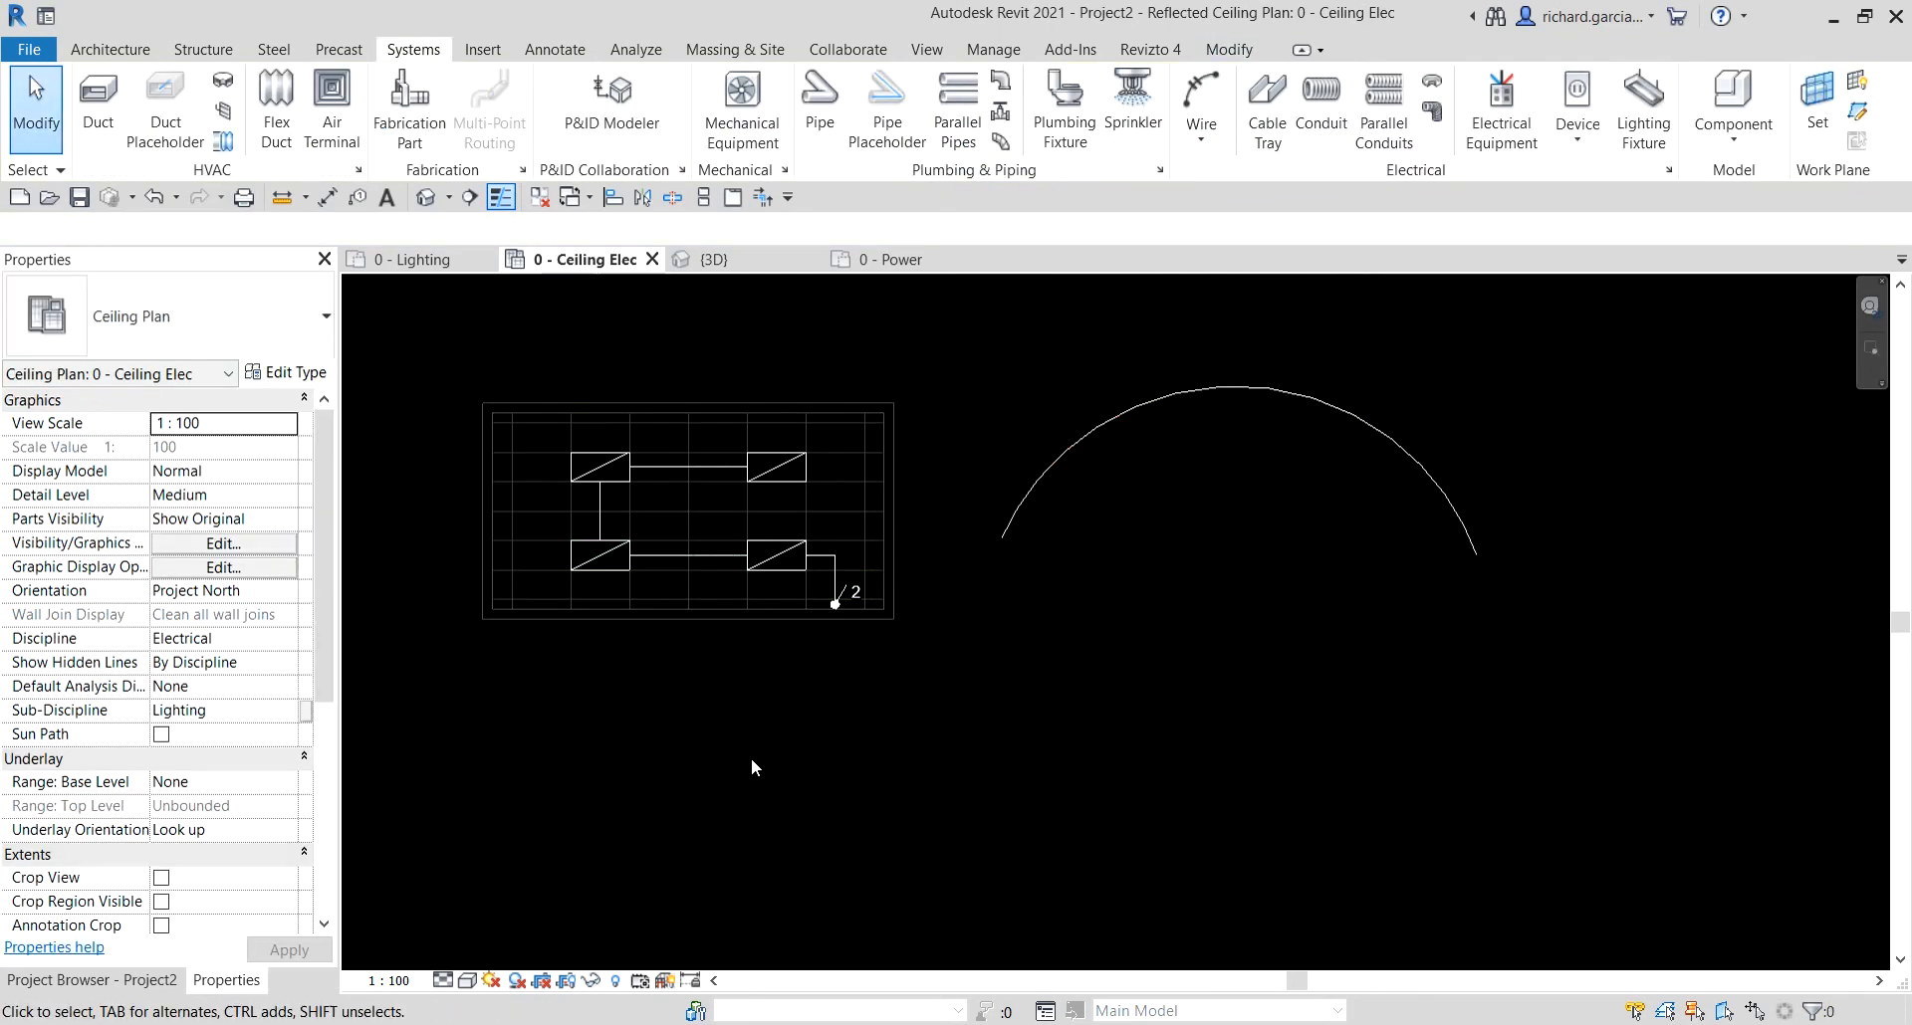
- Examine the Circuit - Lighting filter's checked category and rule parameters in the ceiling plan's visibility overrides, without changing anything
key("v")
key("v")
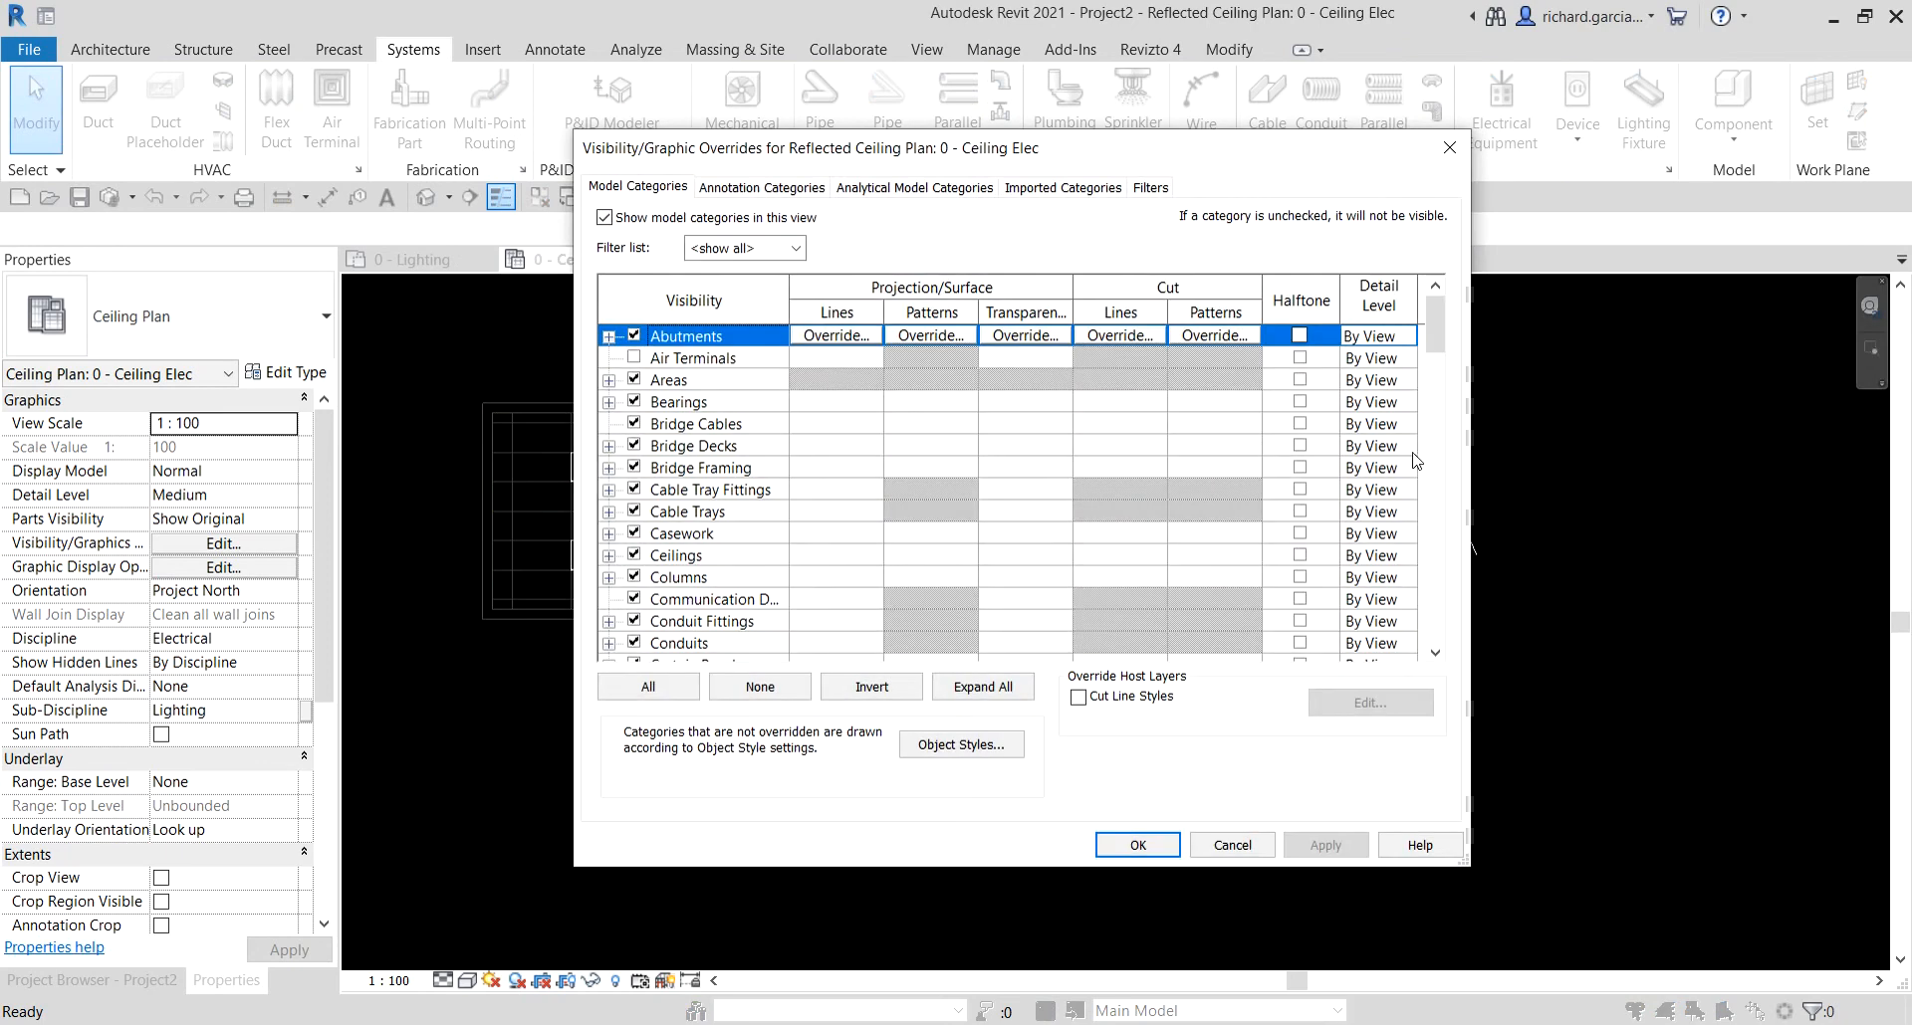
left_click(1152, 188)
left_click(679, 307)
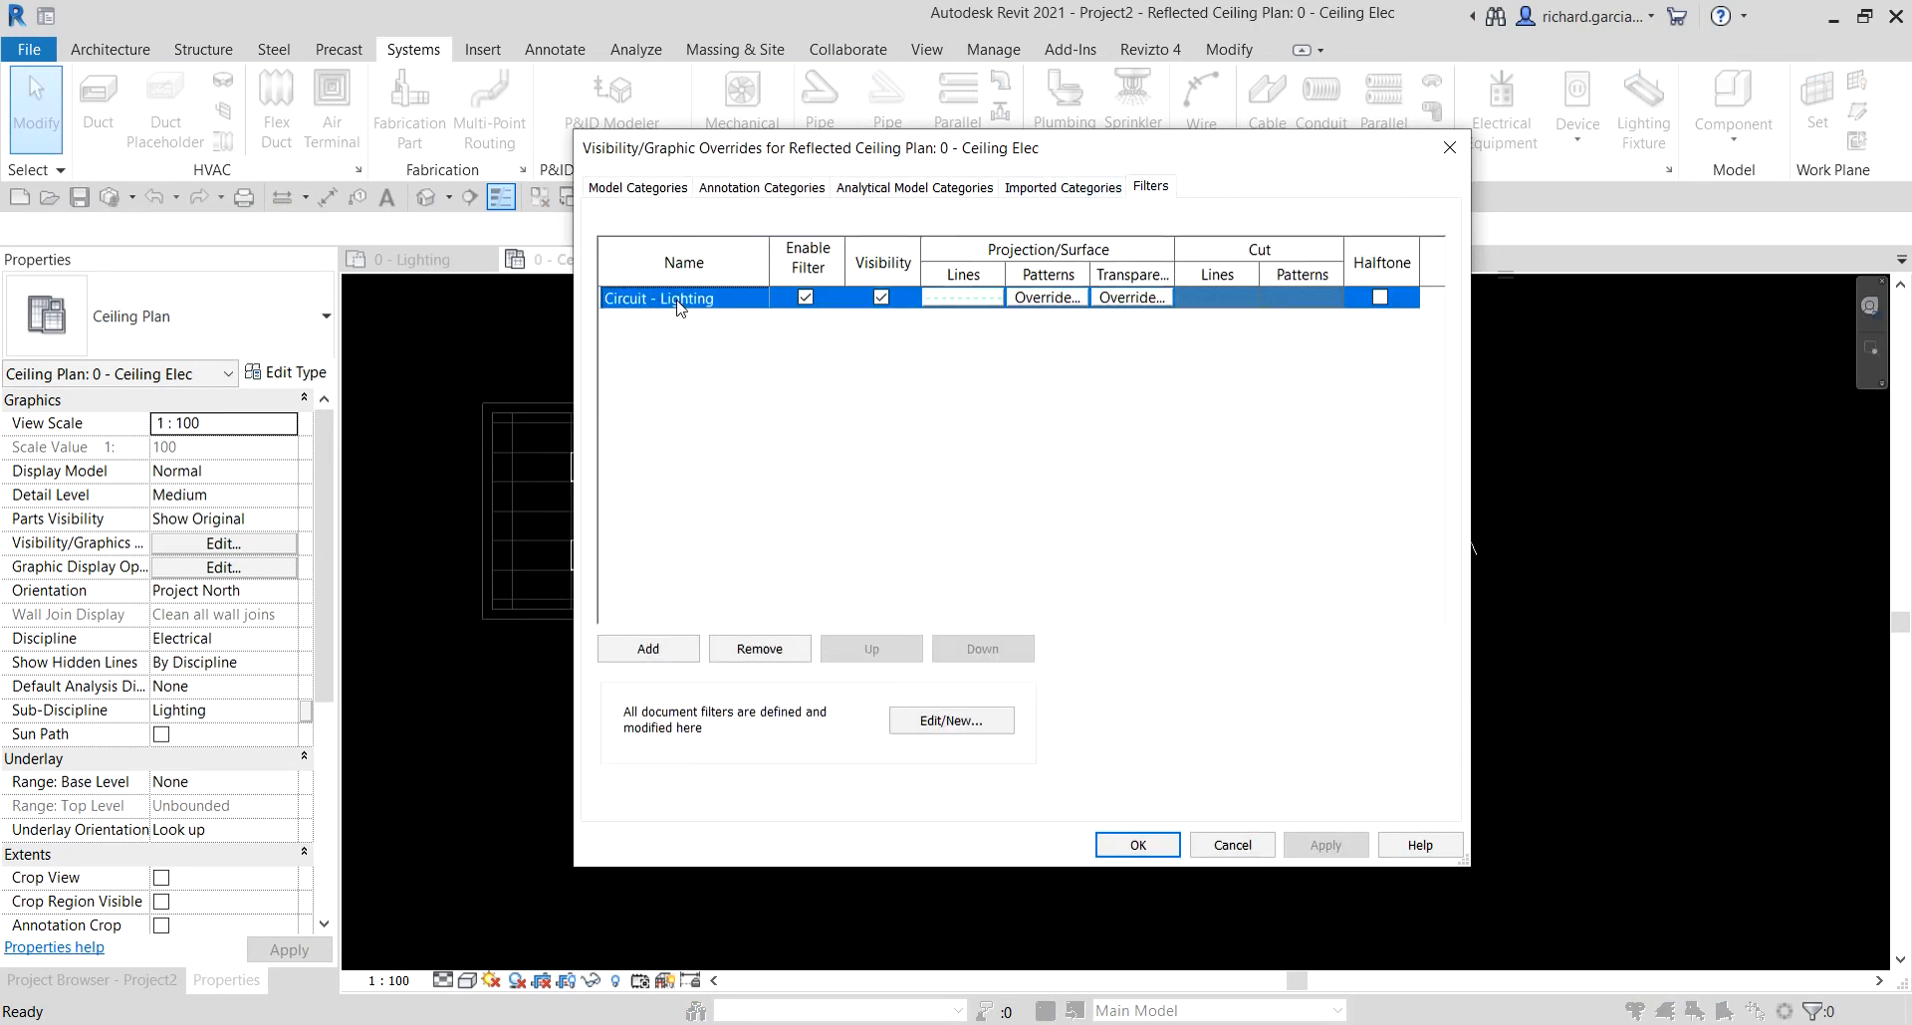
left_click(950, 721)
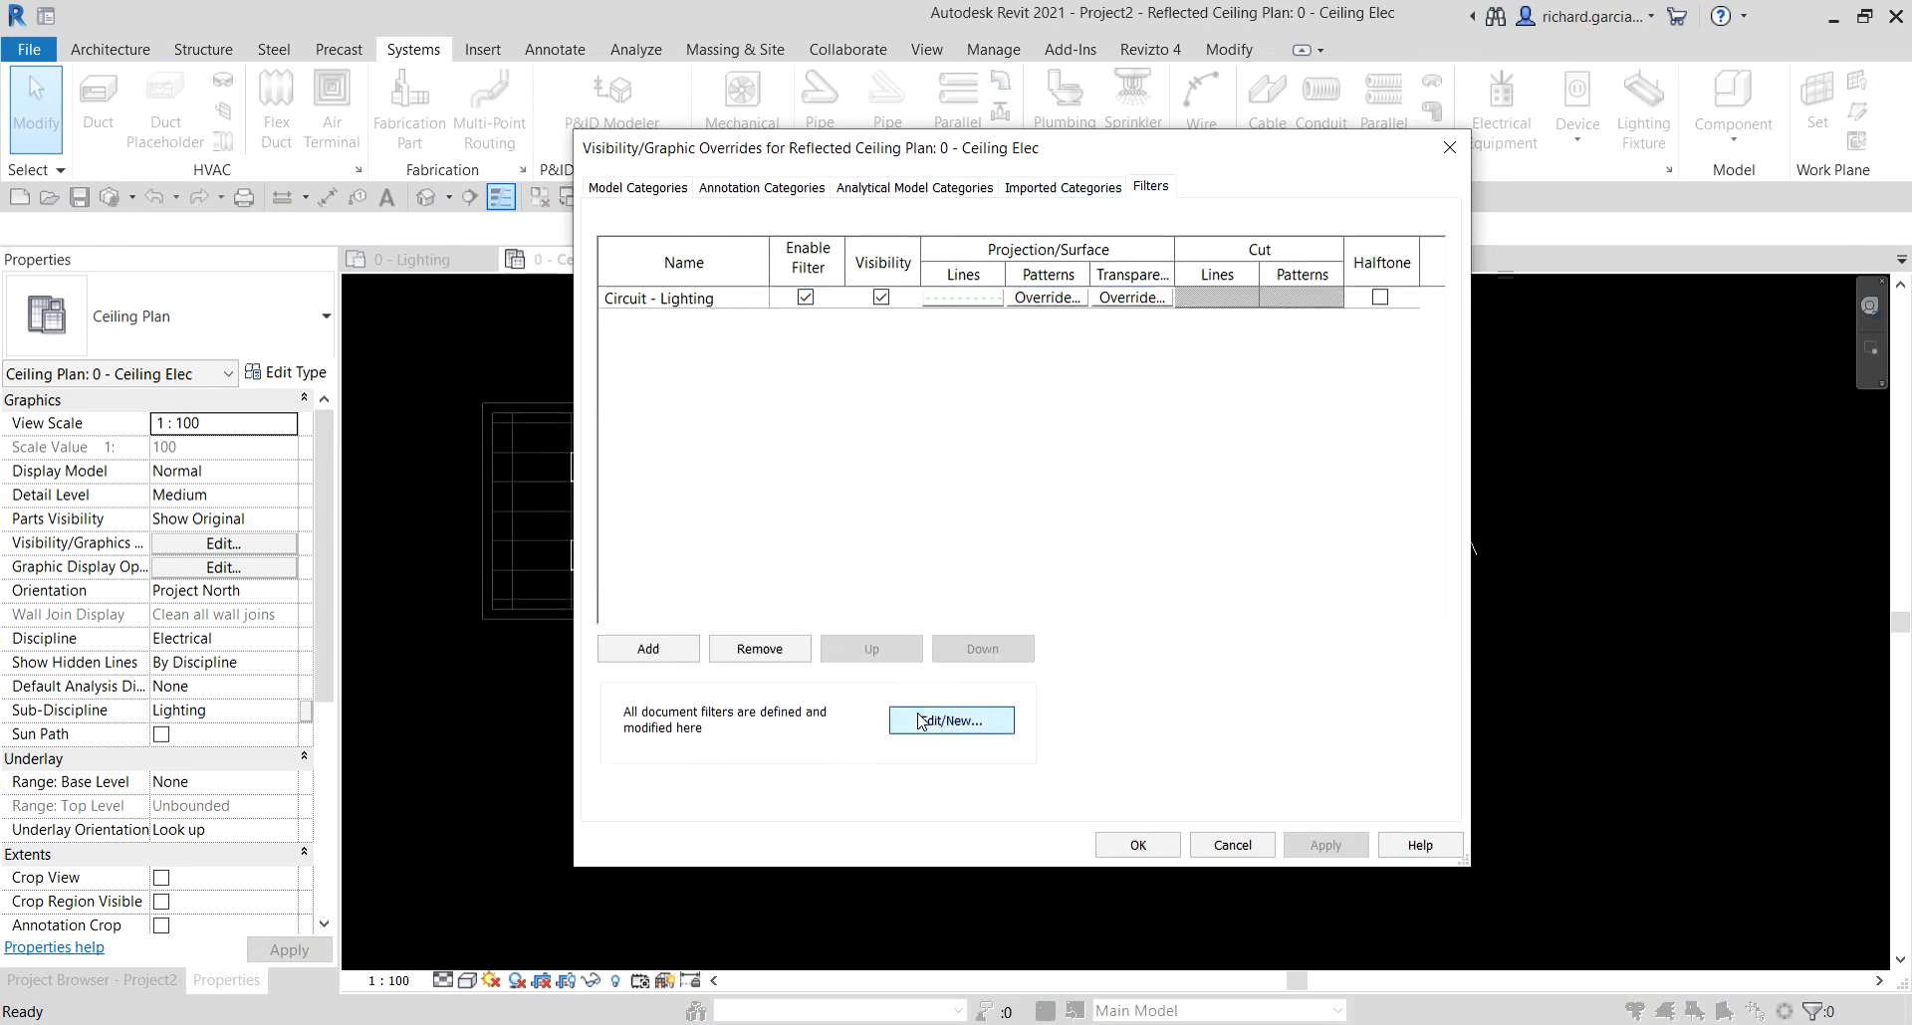
left_click(824, 682)
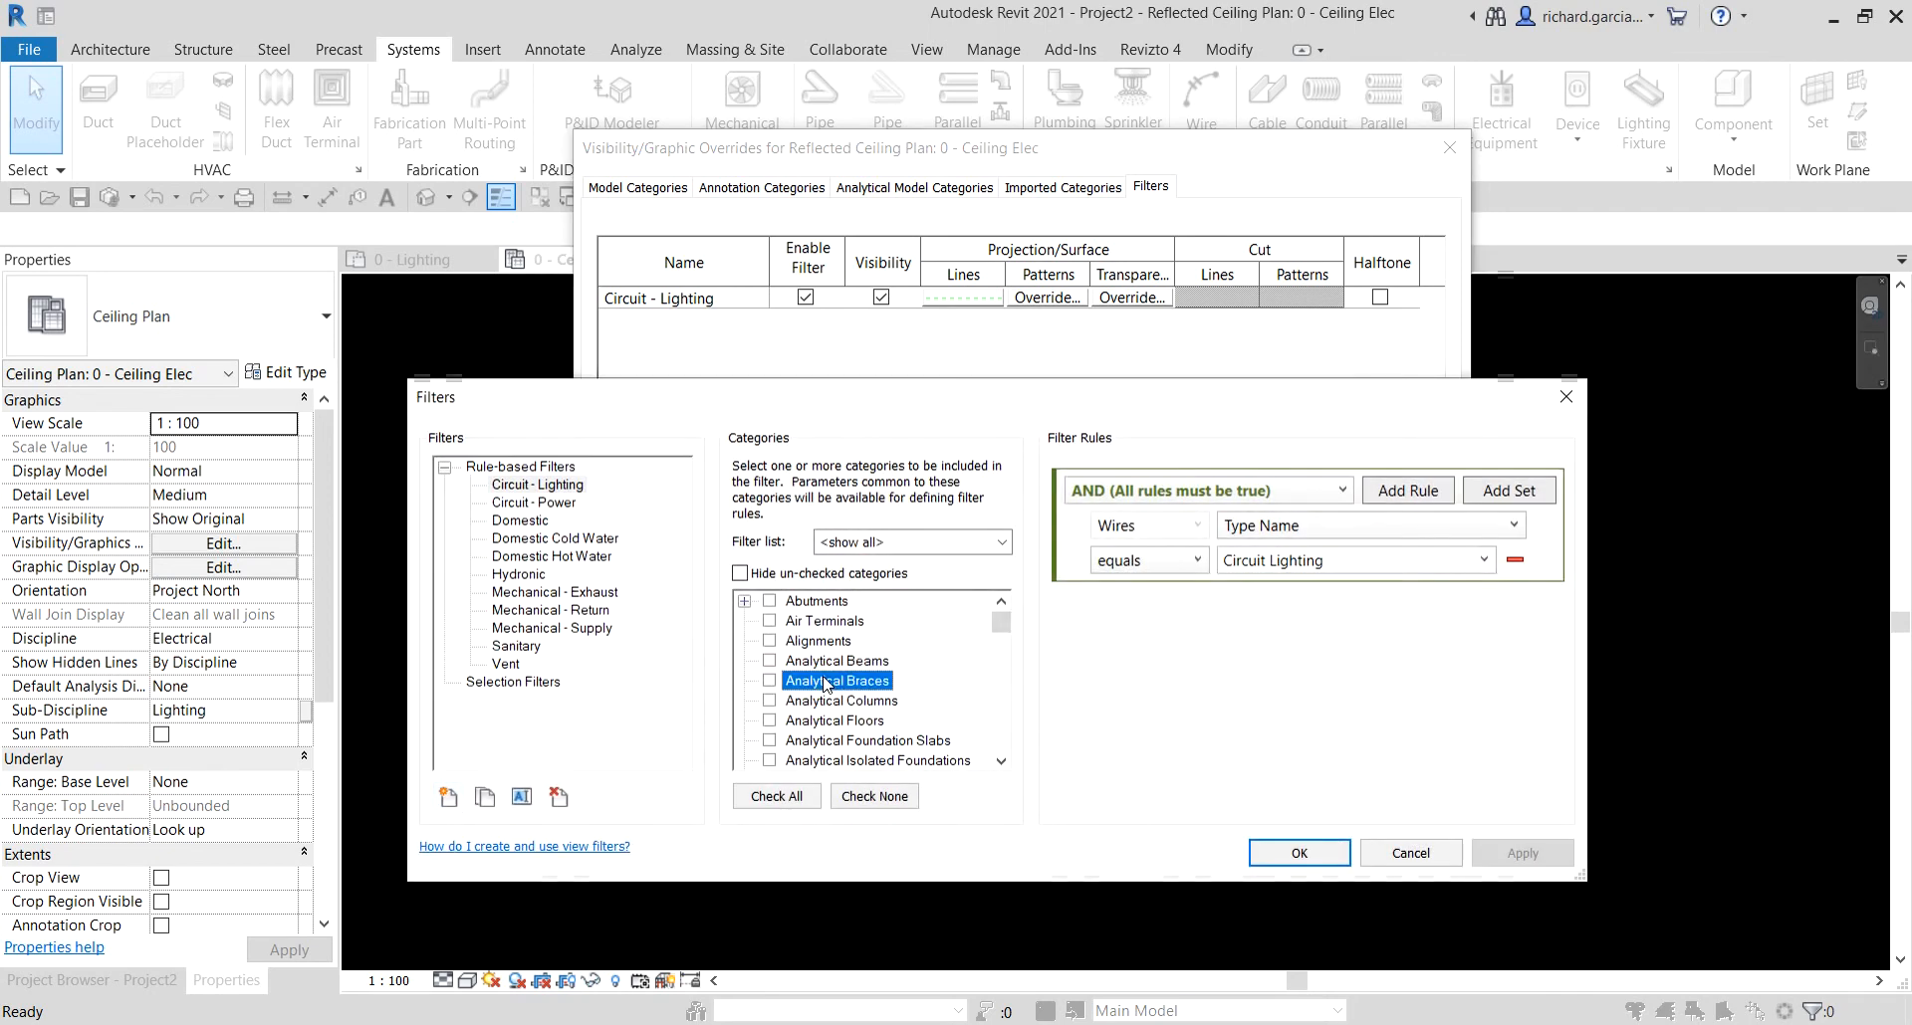
key("w")
scroll(884, 695, "down", 1)
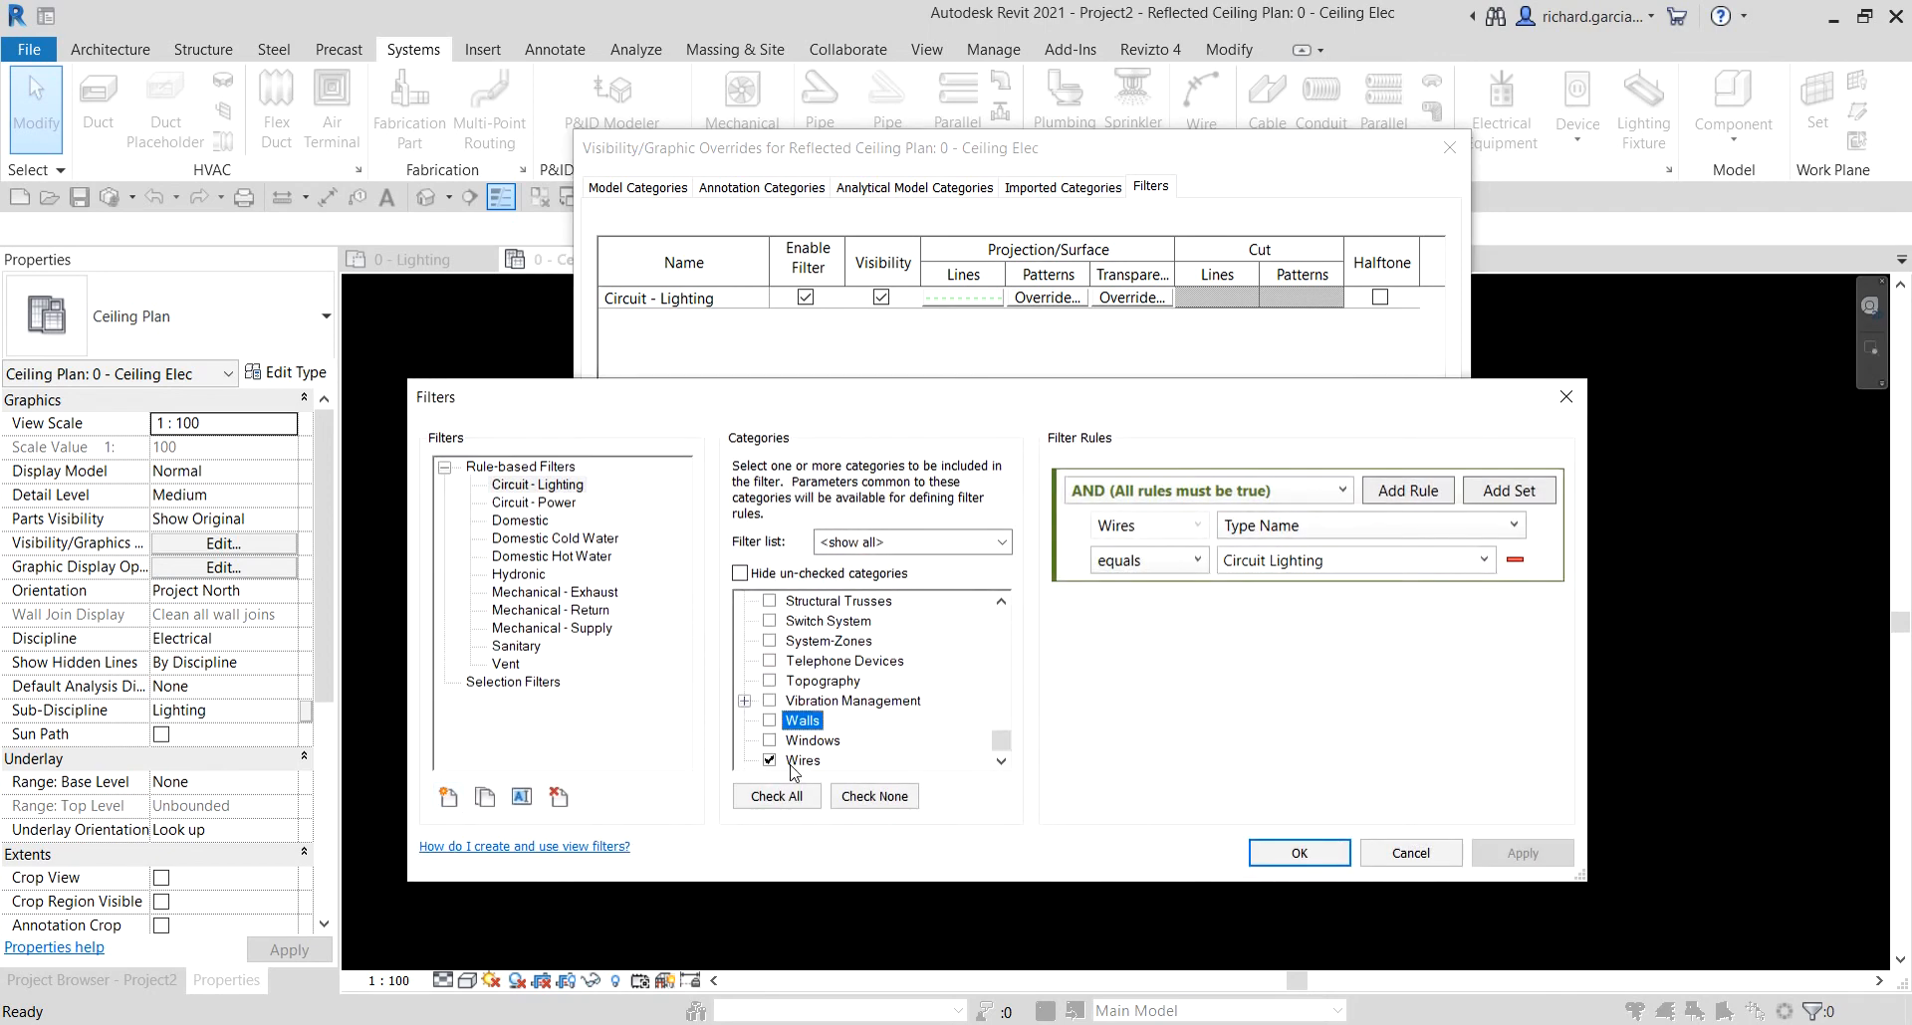
left_click(1284, 541)
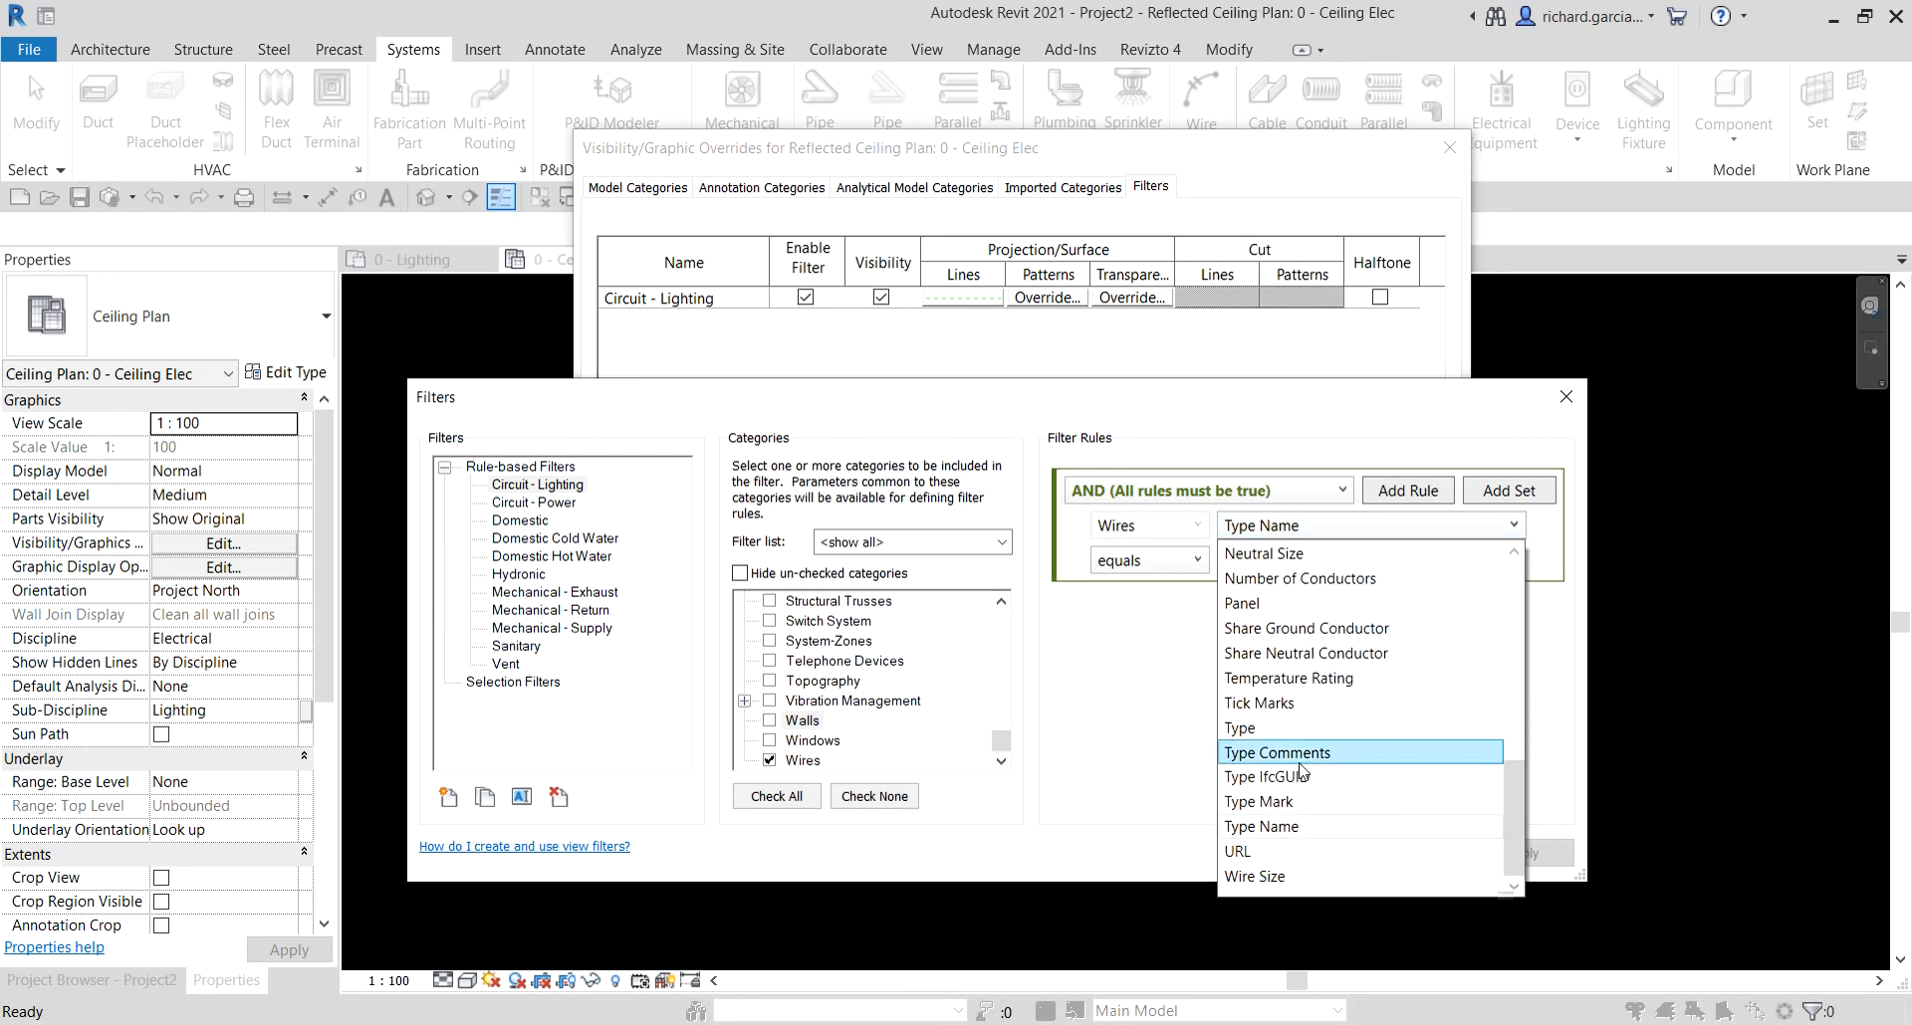
left_click(1131, 658)
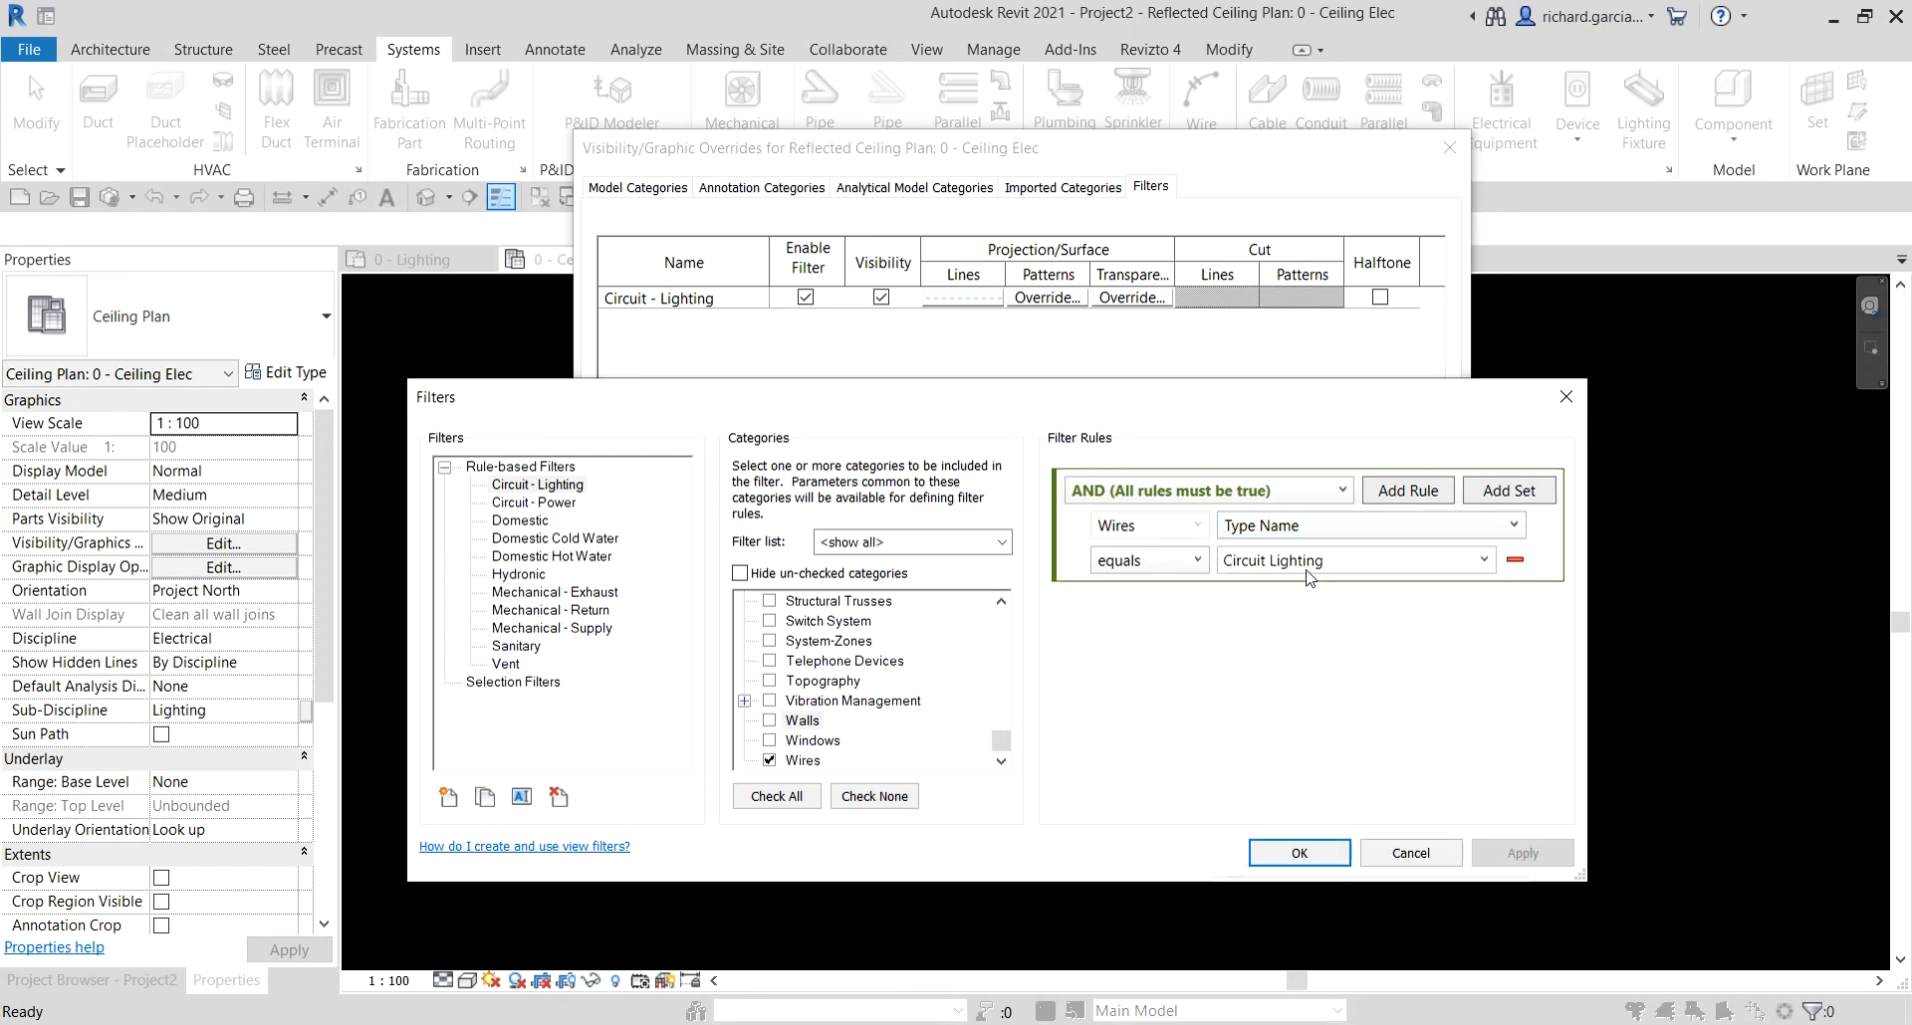
left_click(1424, 852)
left_click(1232, 844)
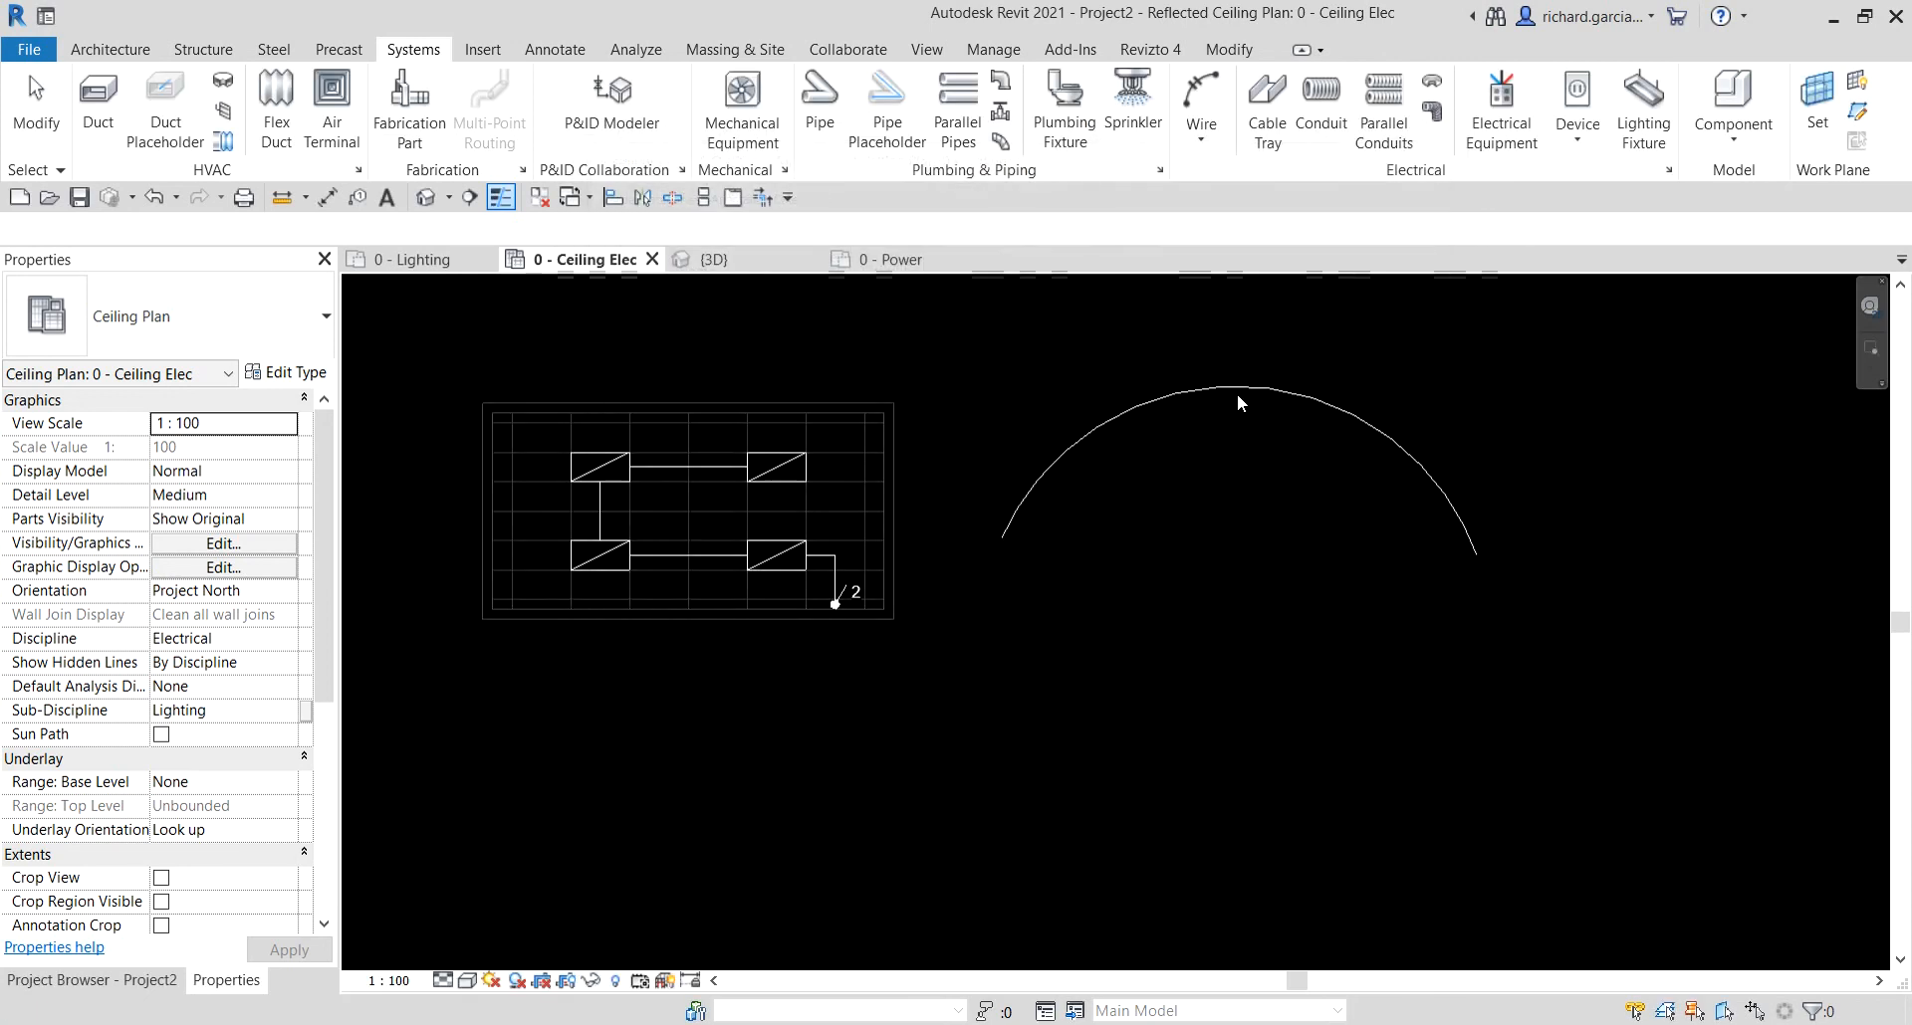
- Select the arc wire outside the room, review the available wire types, and open its type properties
left_click(1237, 387)
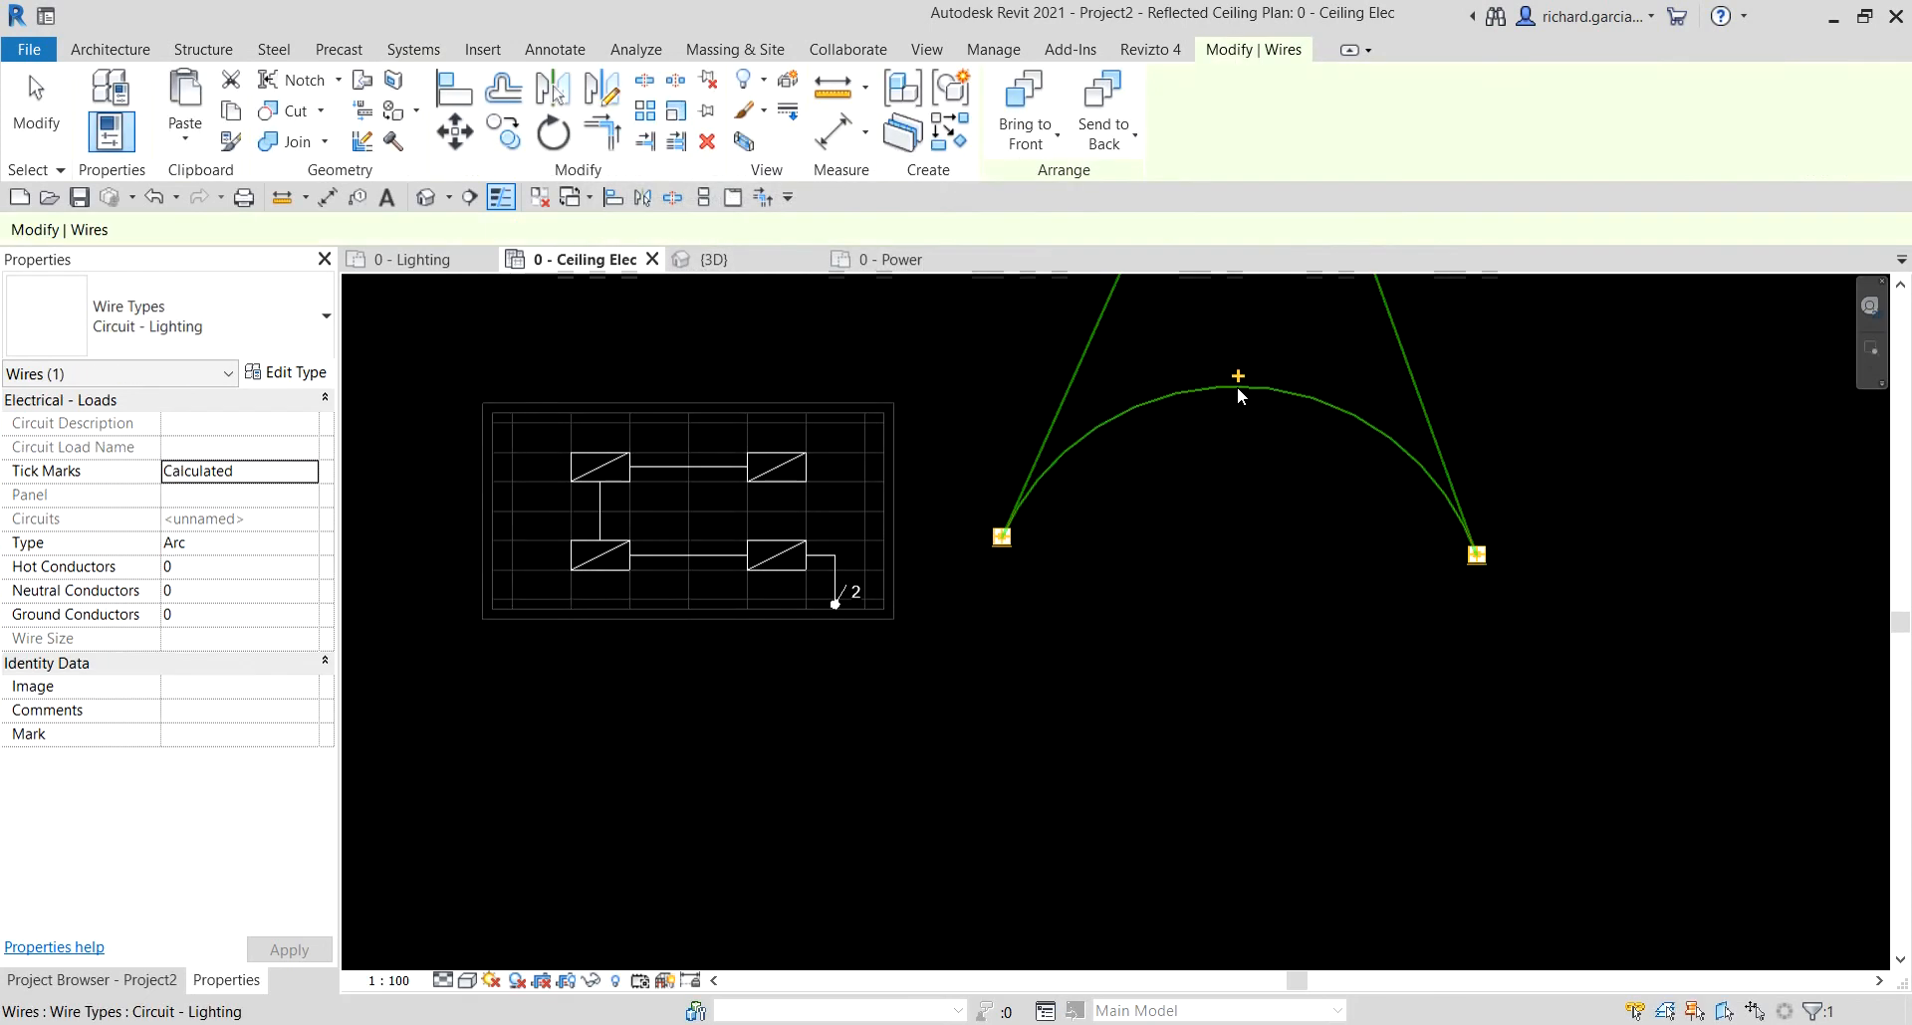
left_click(285, 333)
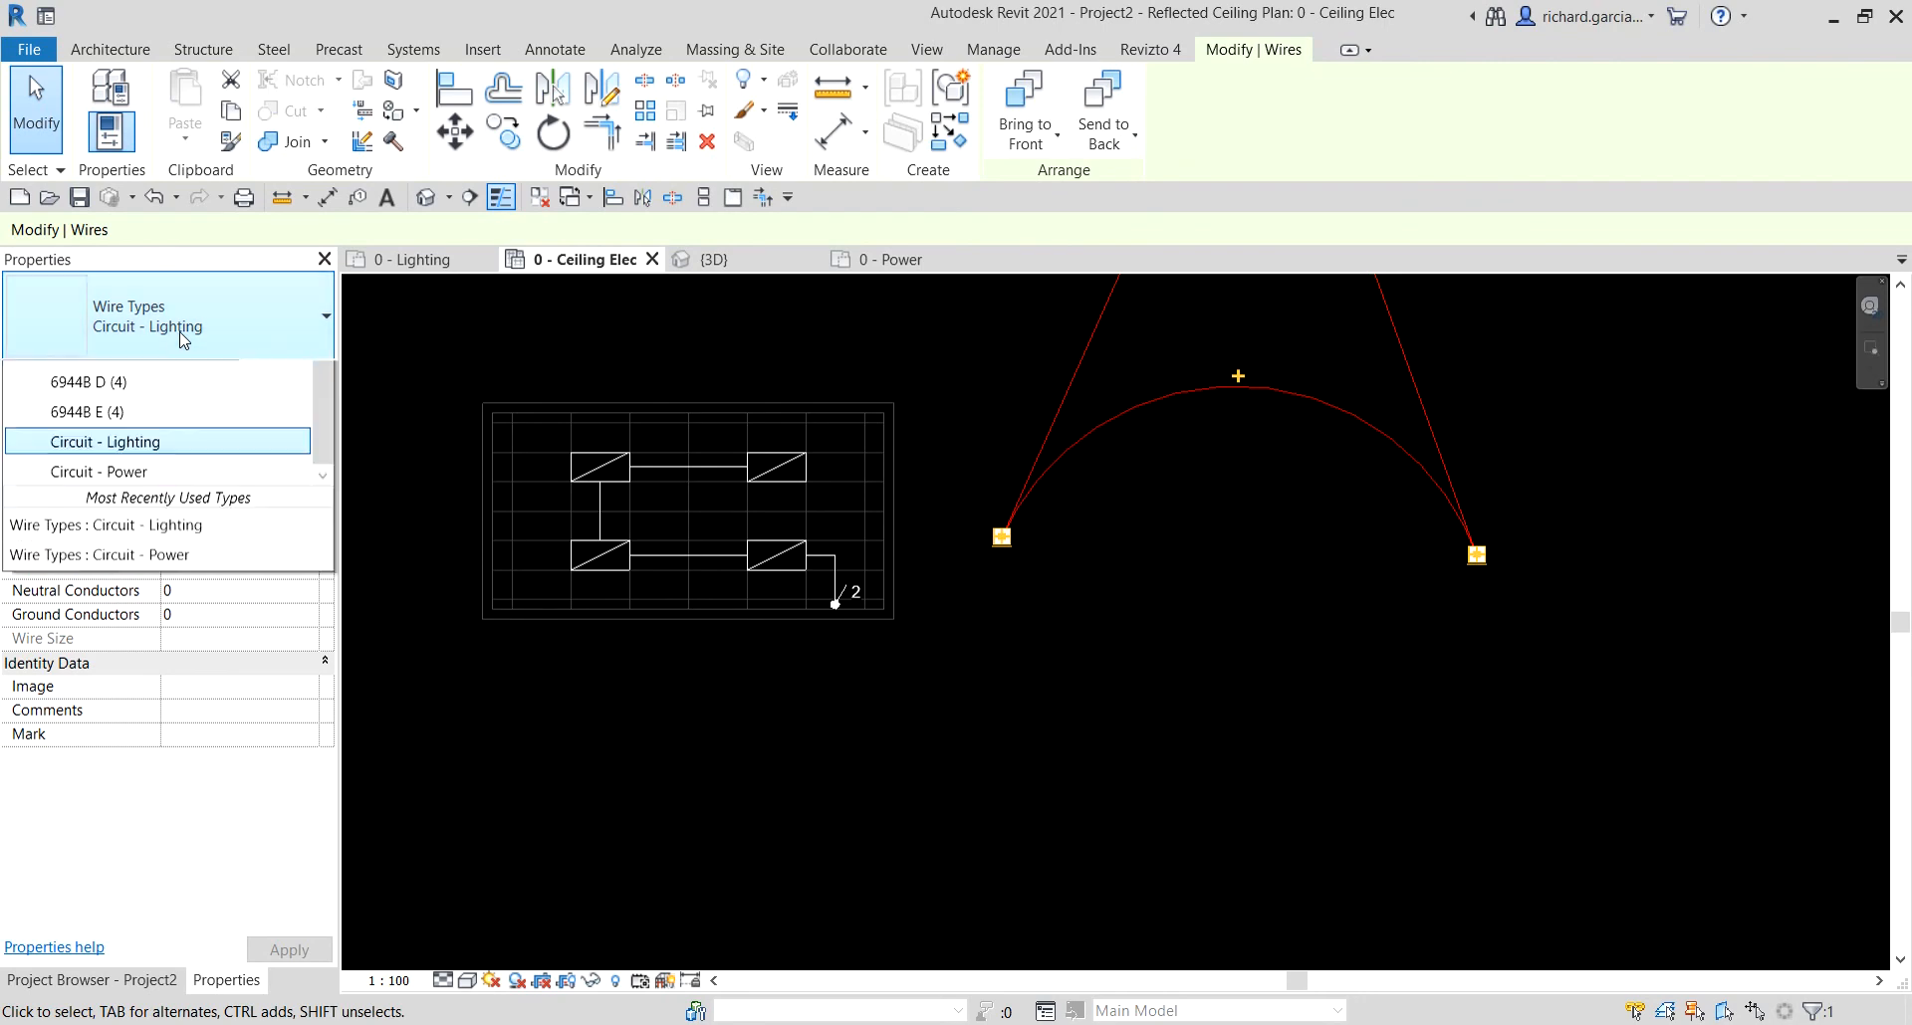
left_click(282, 319)
left_click(284, 373)
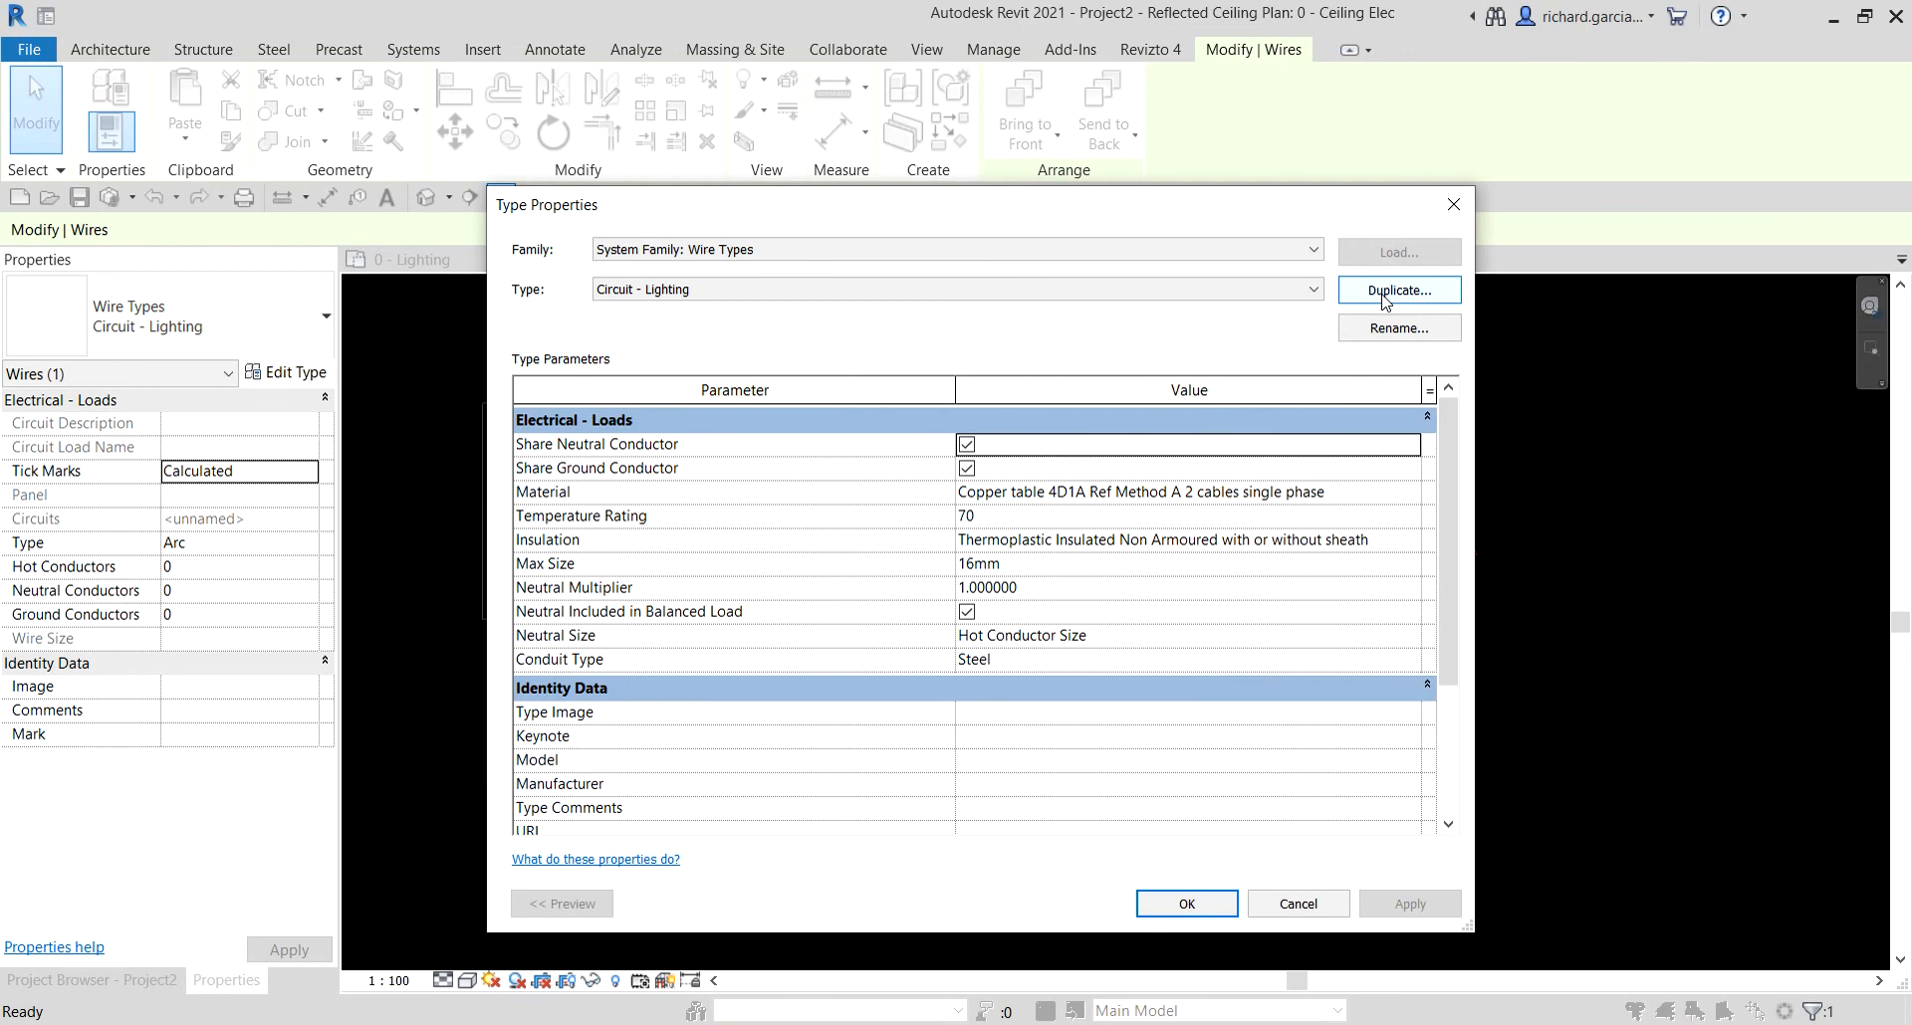
- Copy the exact wire type name Circuit - Lighting, close the type properties without changes, and clear the selection
left_click(1380, 291)
key("ctrl+c")
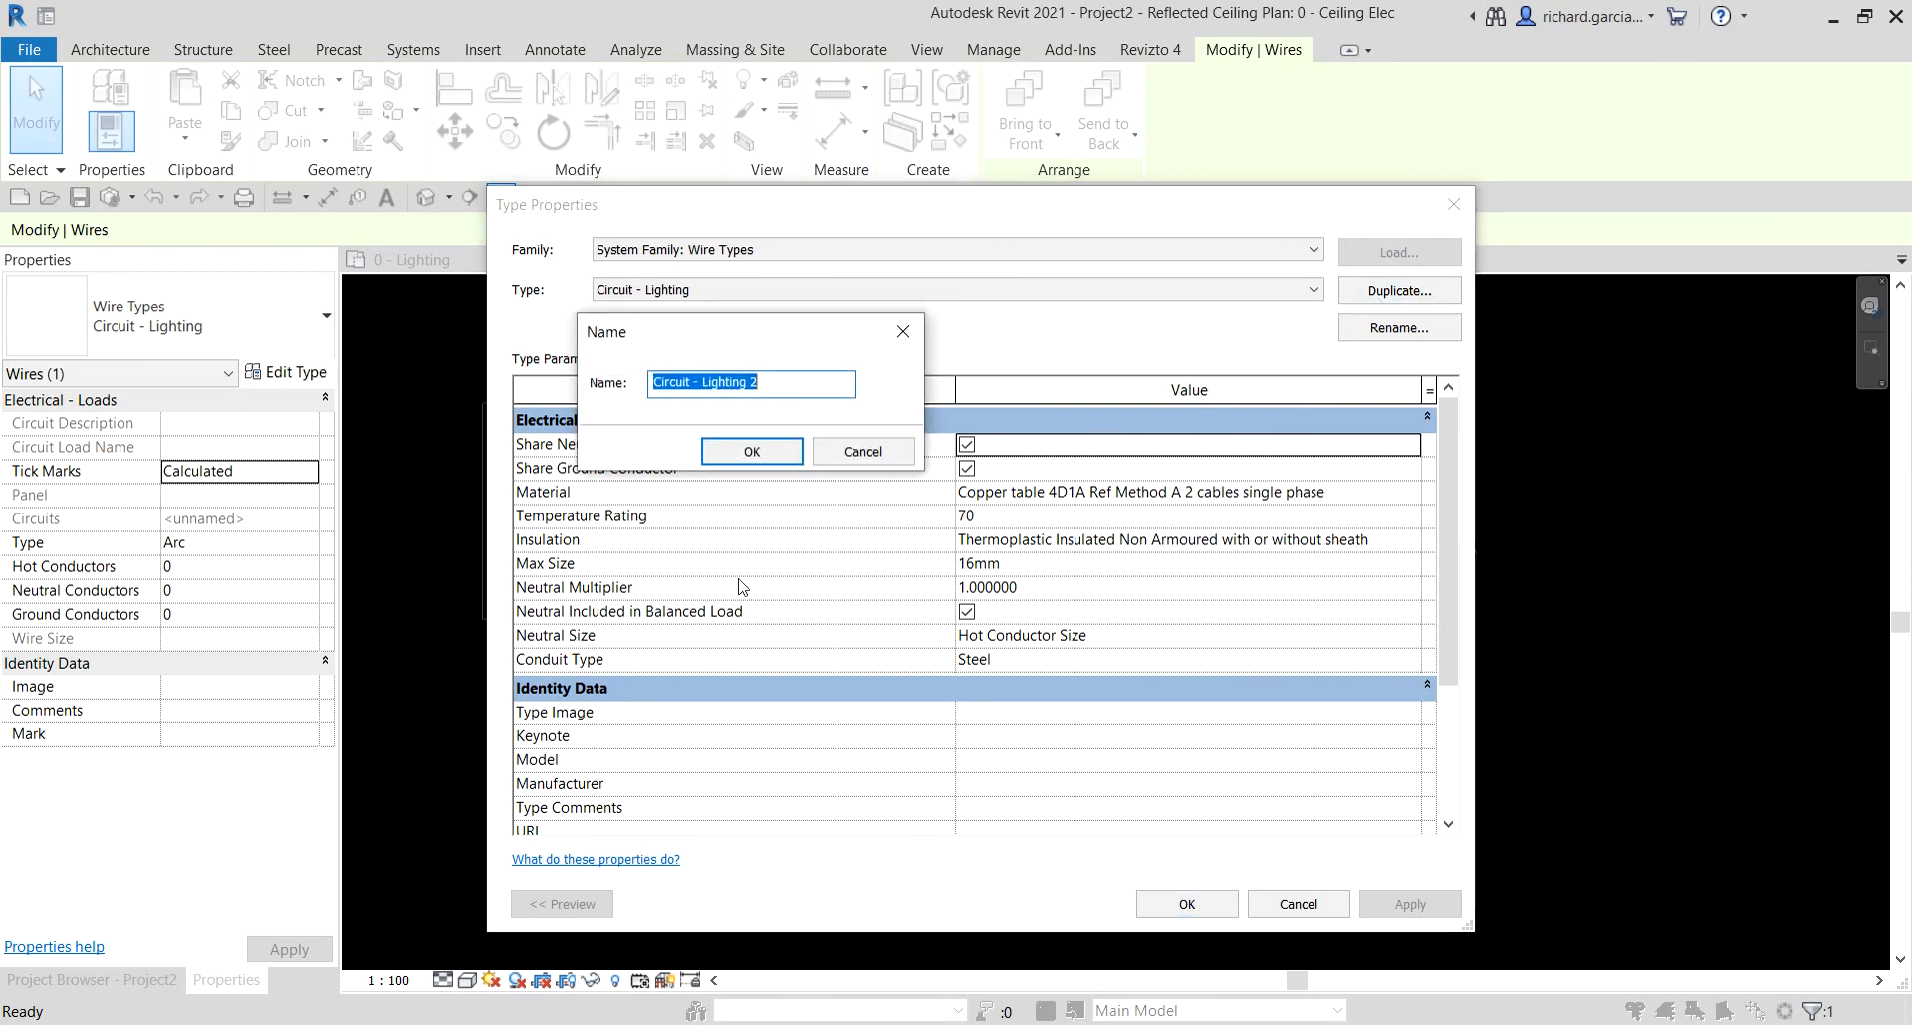
left_click(863, 451)
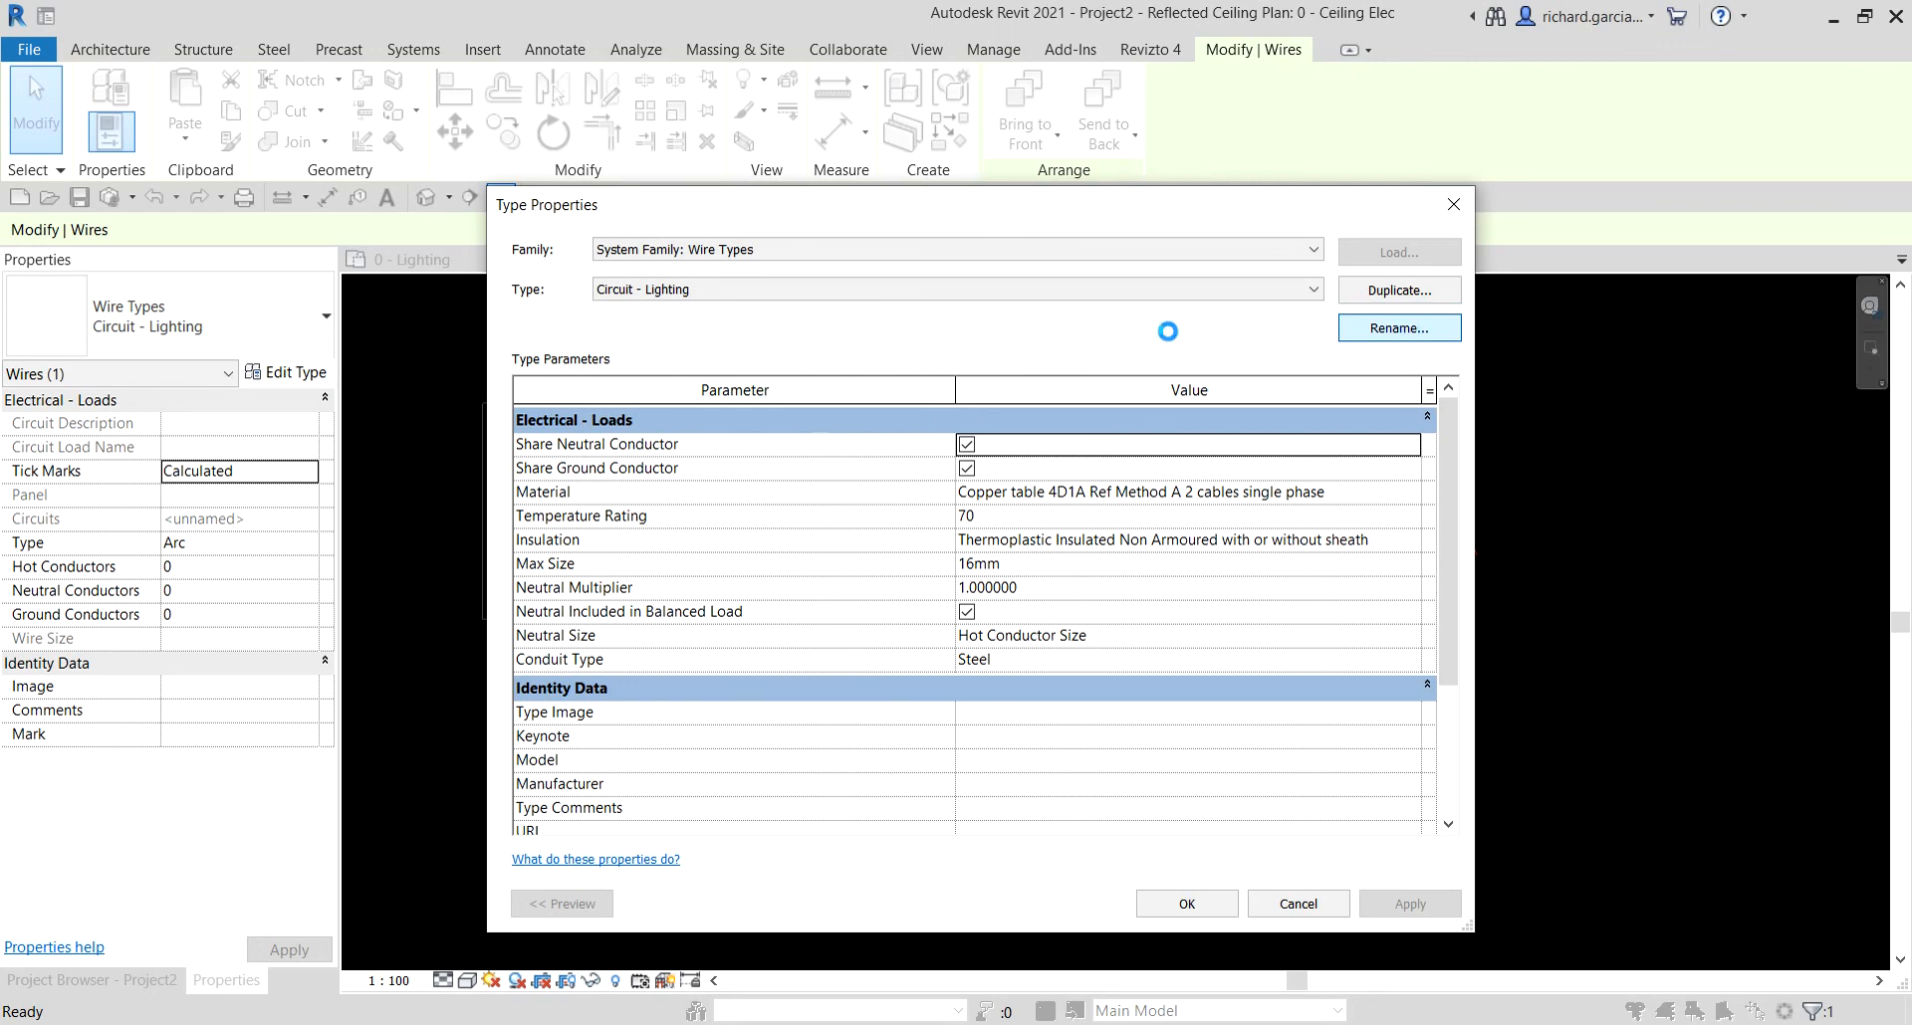
left_click(1051, 575)
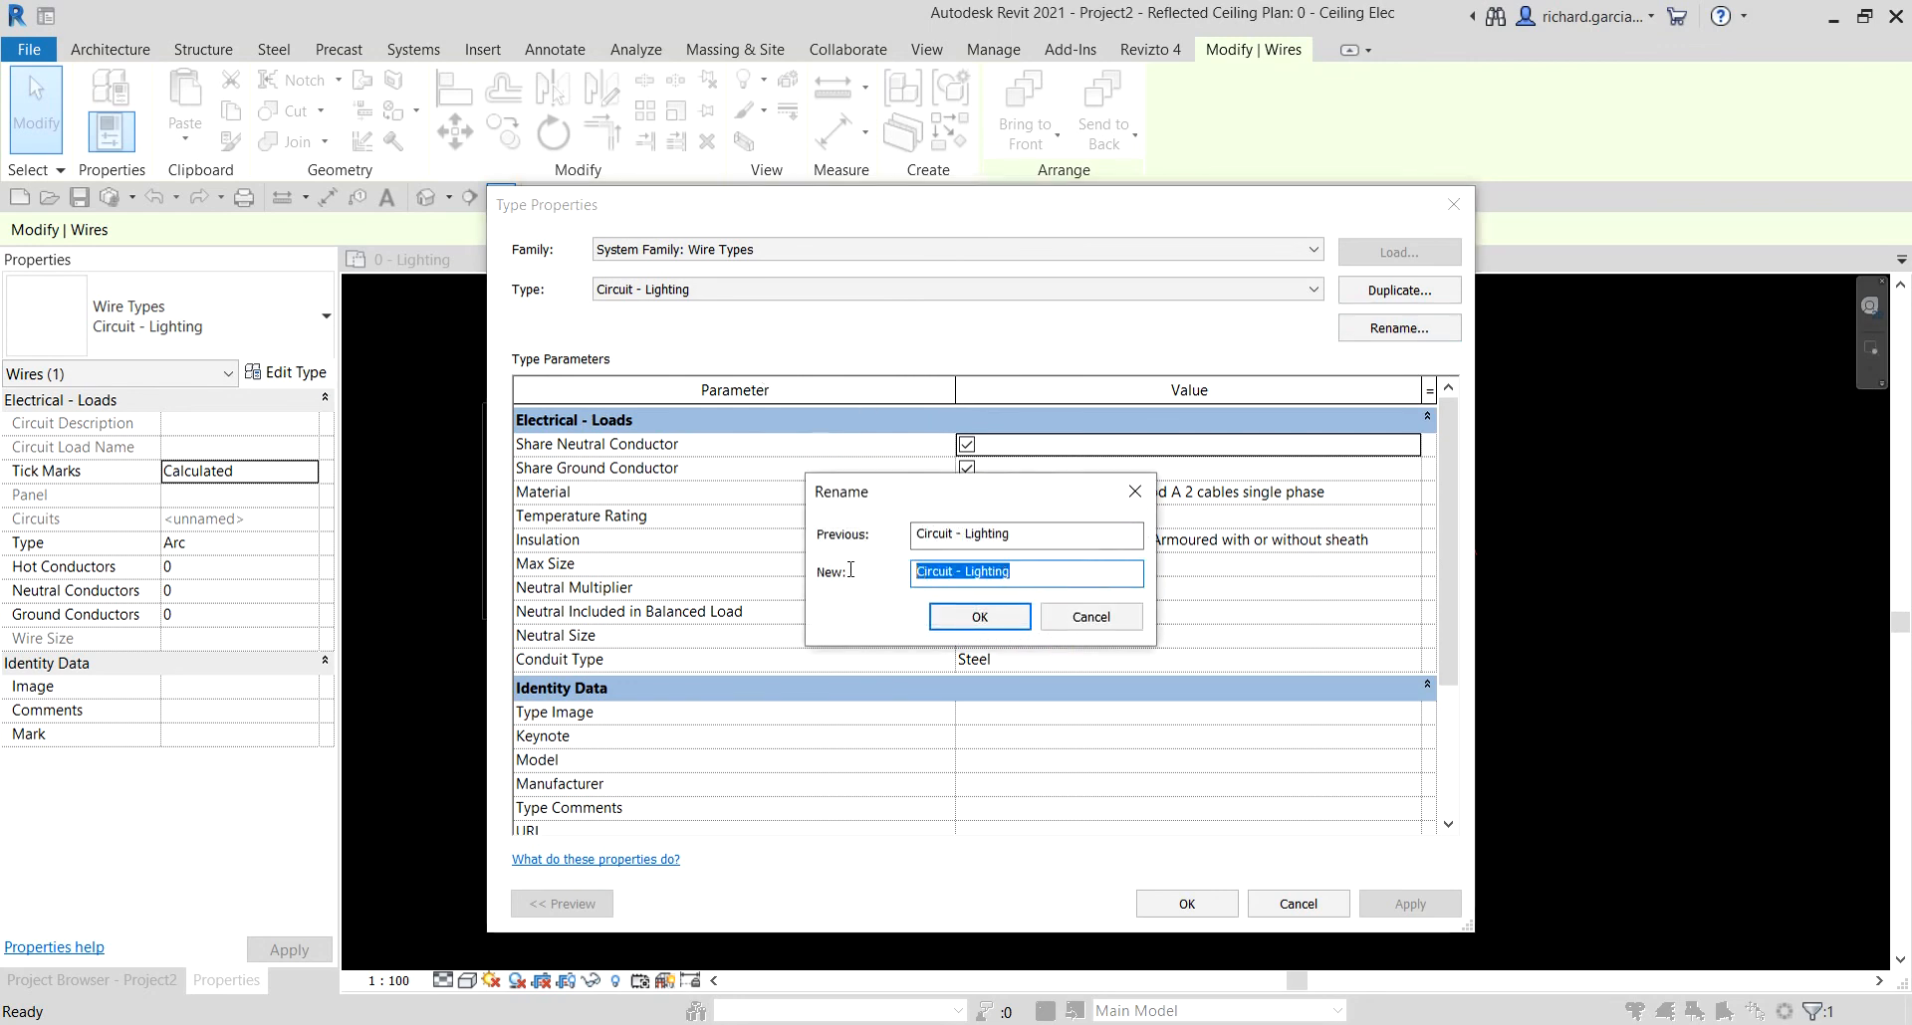
left_click(980, 617)
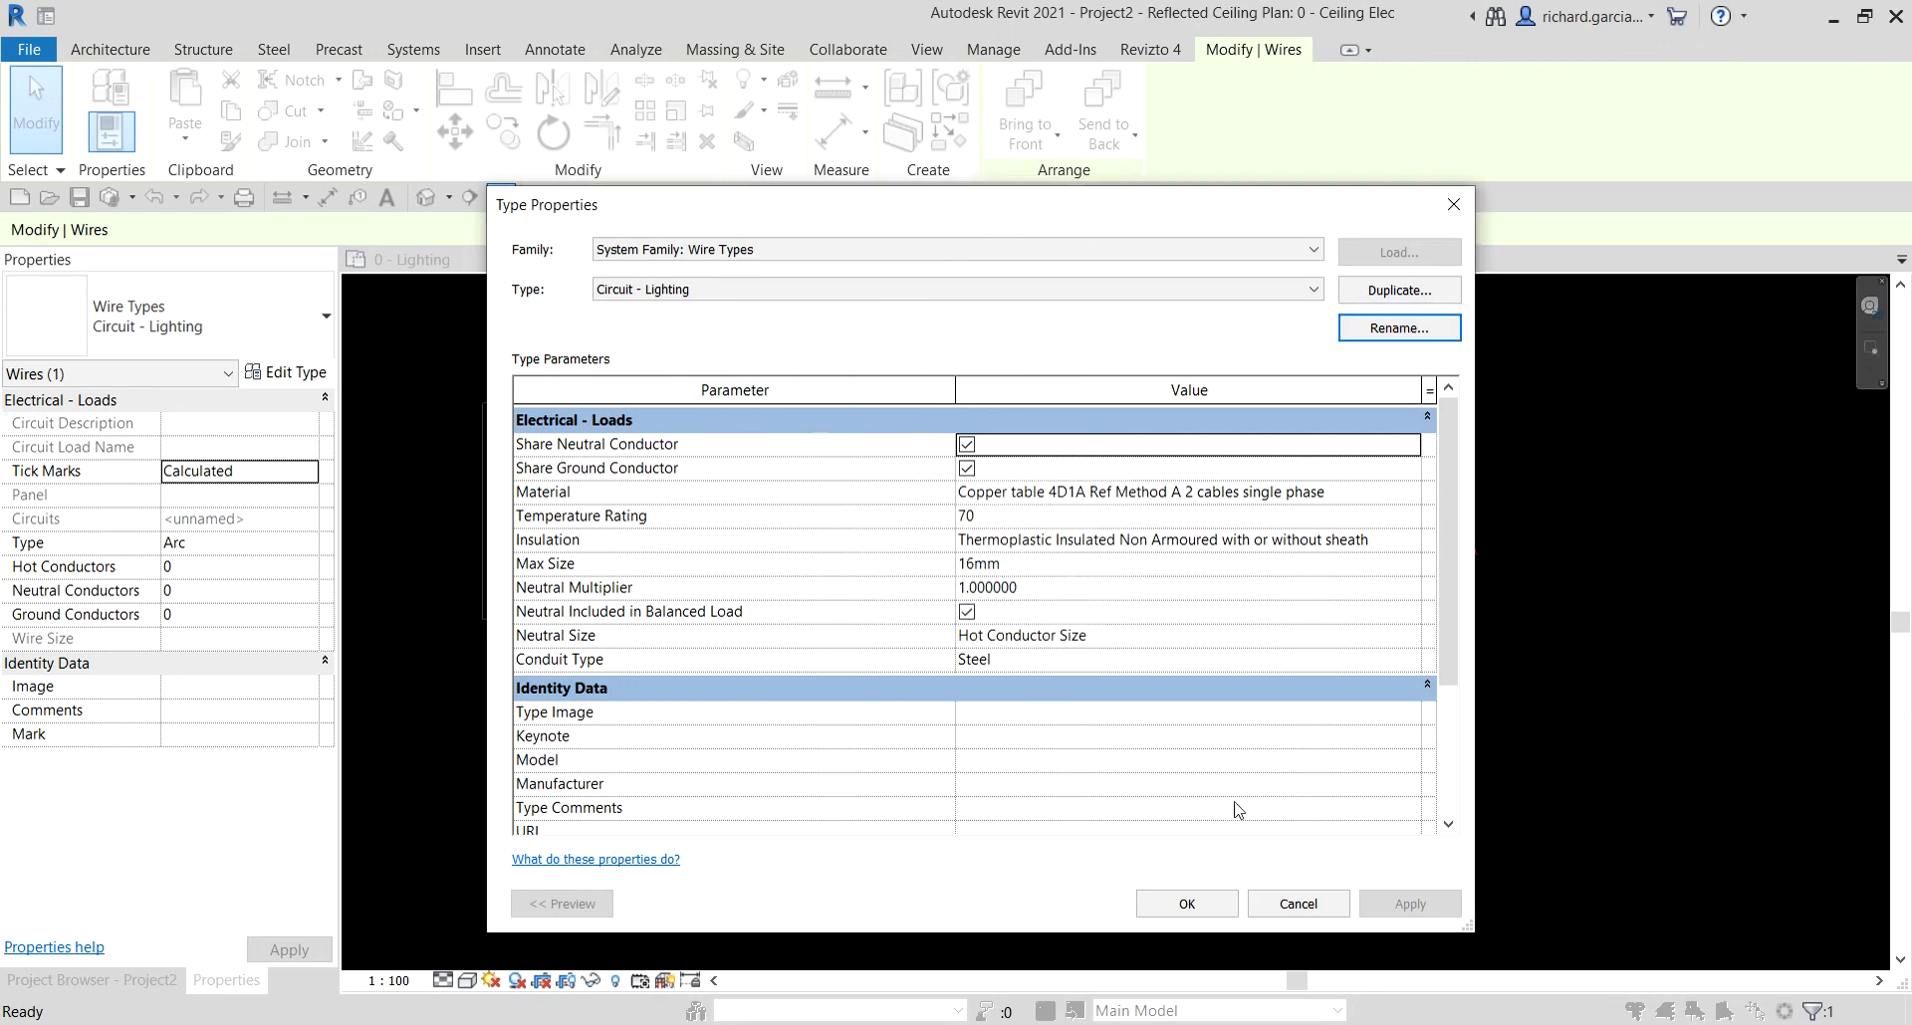
left_click(1298, 904)
left_click(1101, 720)
key("c")
key("o")
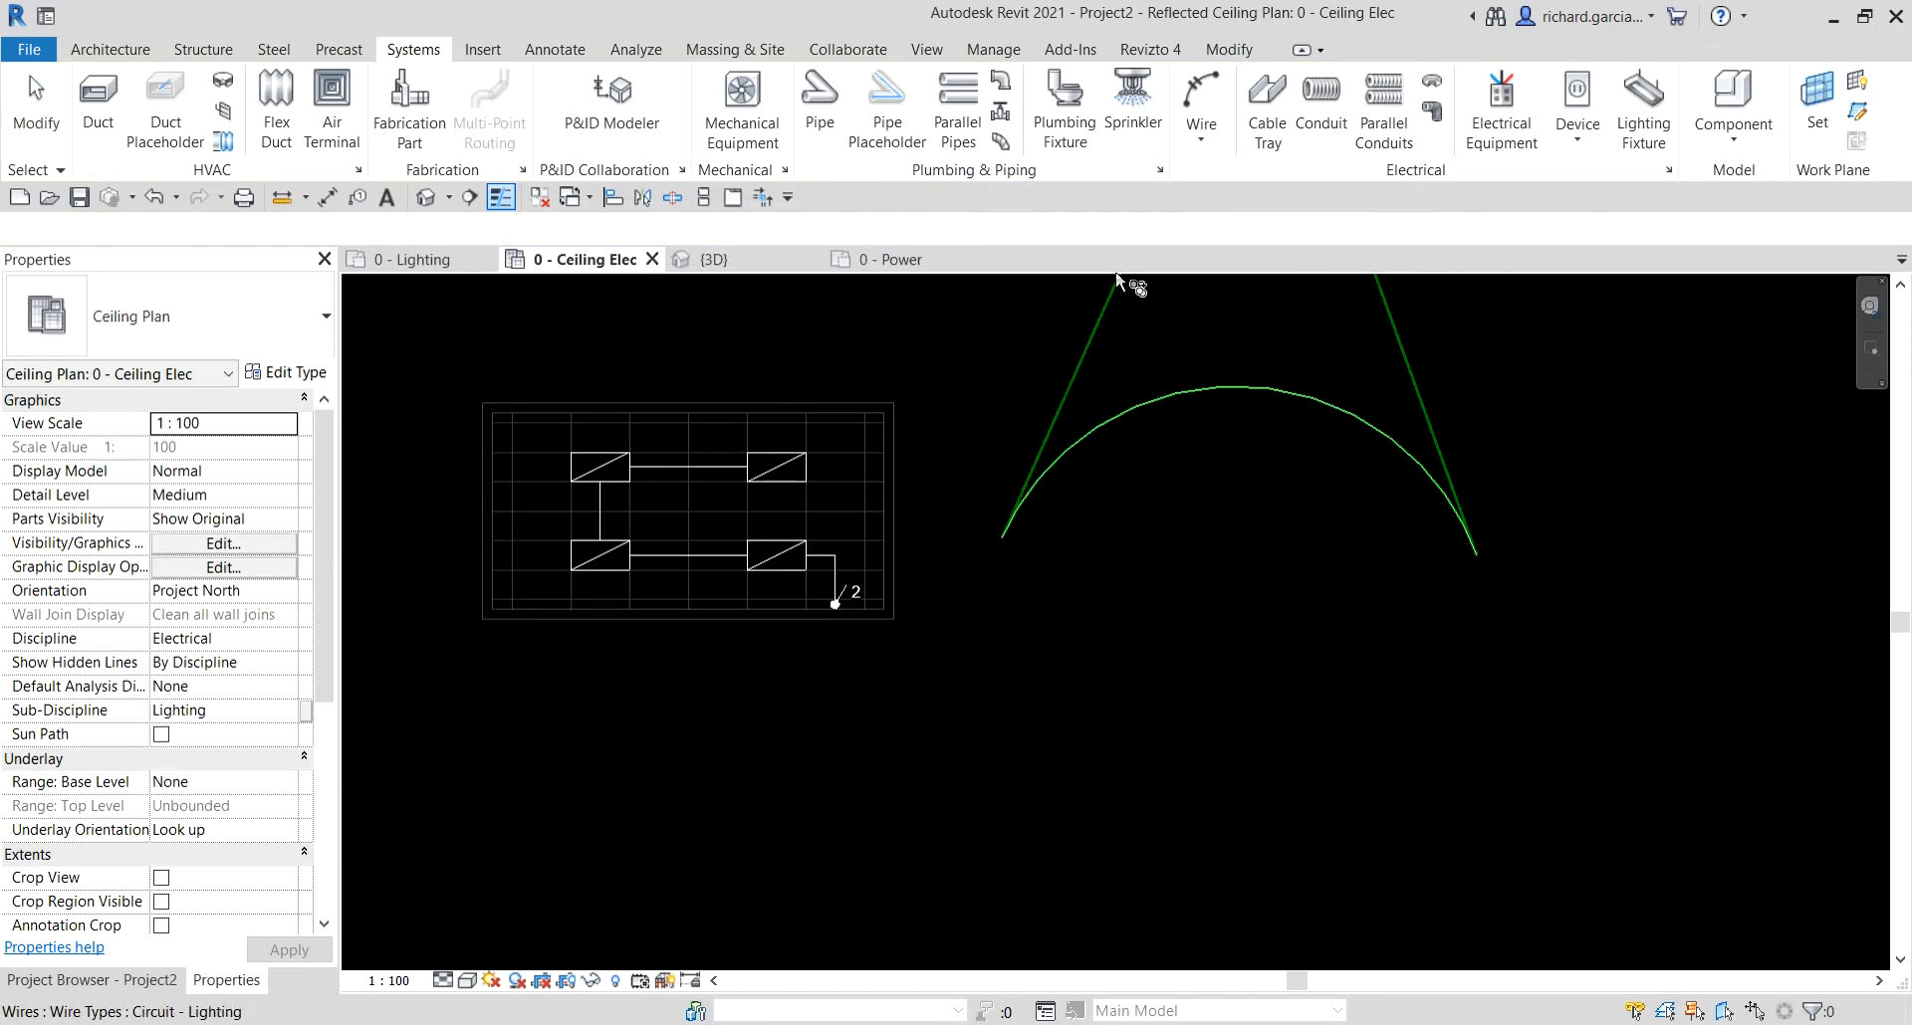
key("Escape")
- Set the Circuit - Lighting filter's rule to Type Name equals "Circuit - Lighting" and apply it to the ceiling plan
key("v")
key("g")
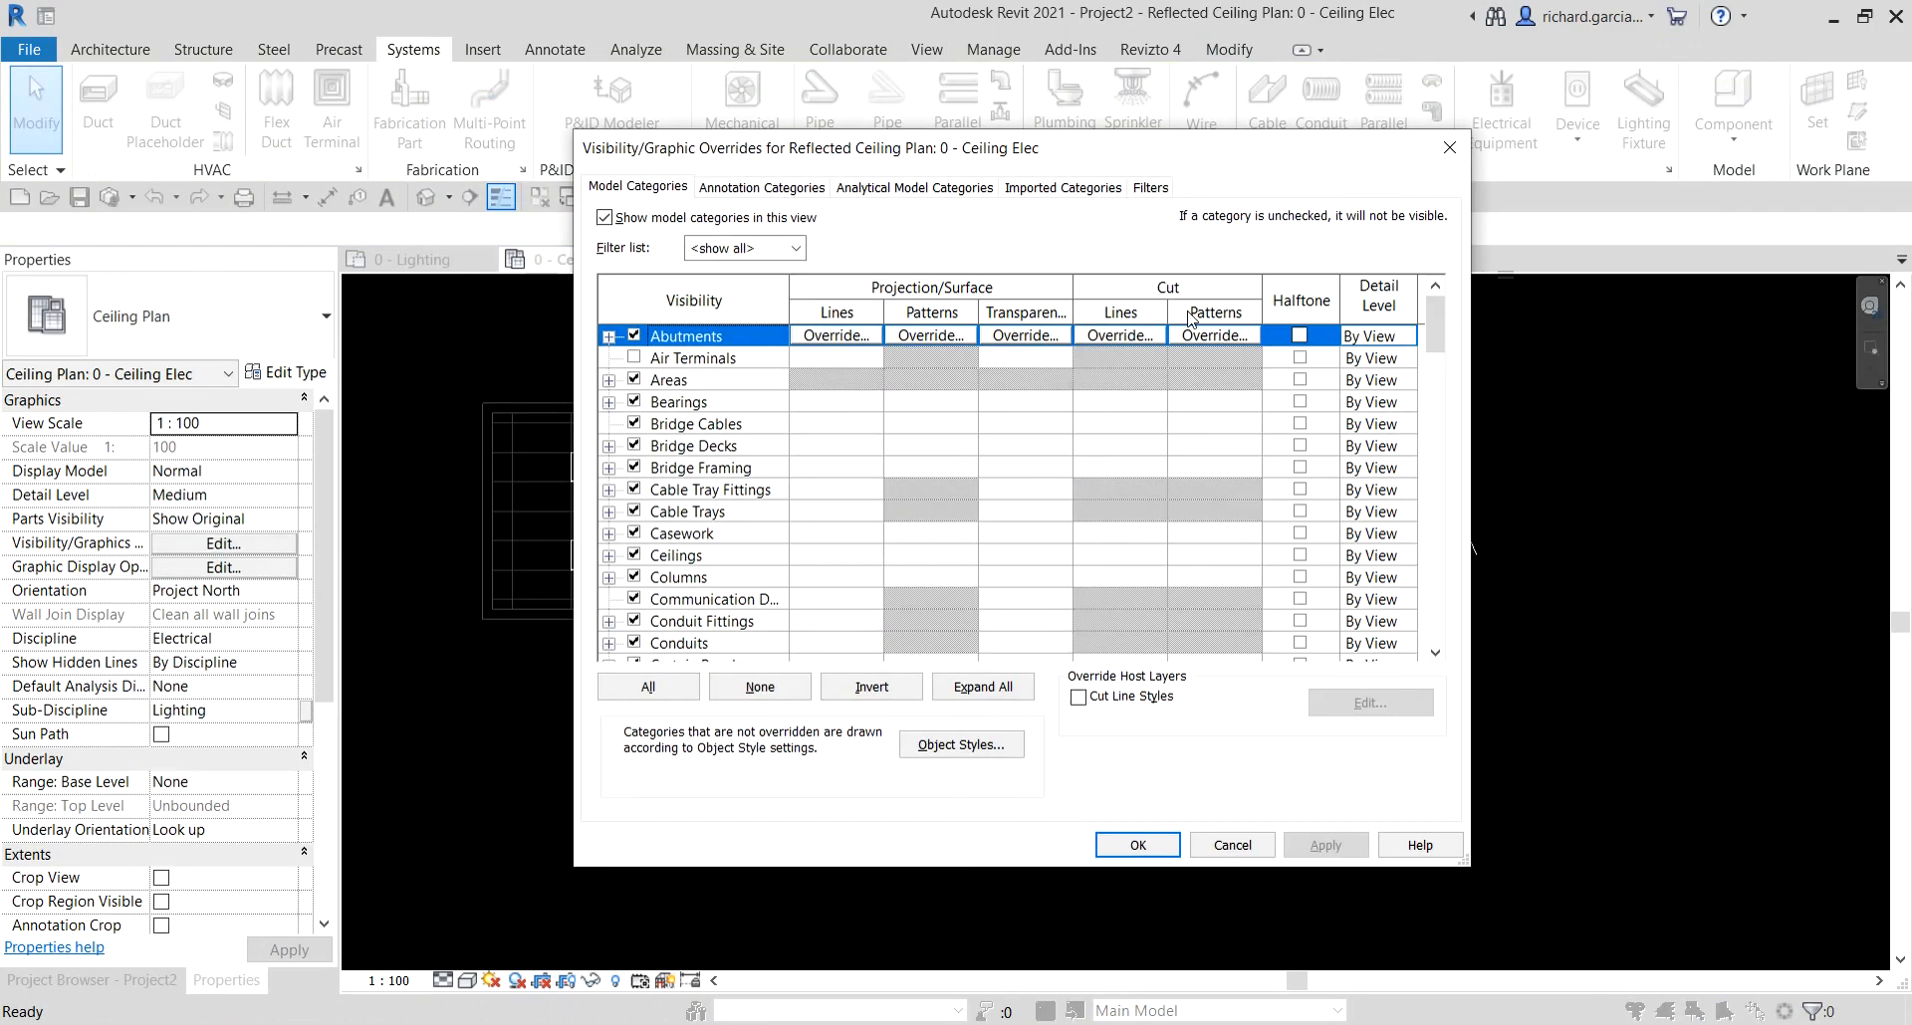
left_click(1151, 188)
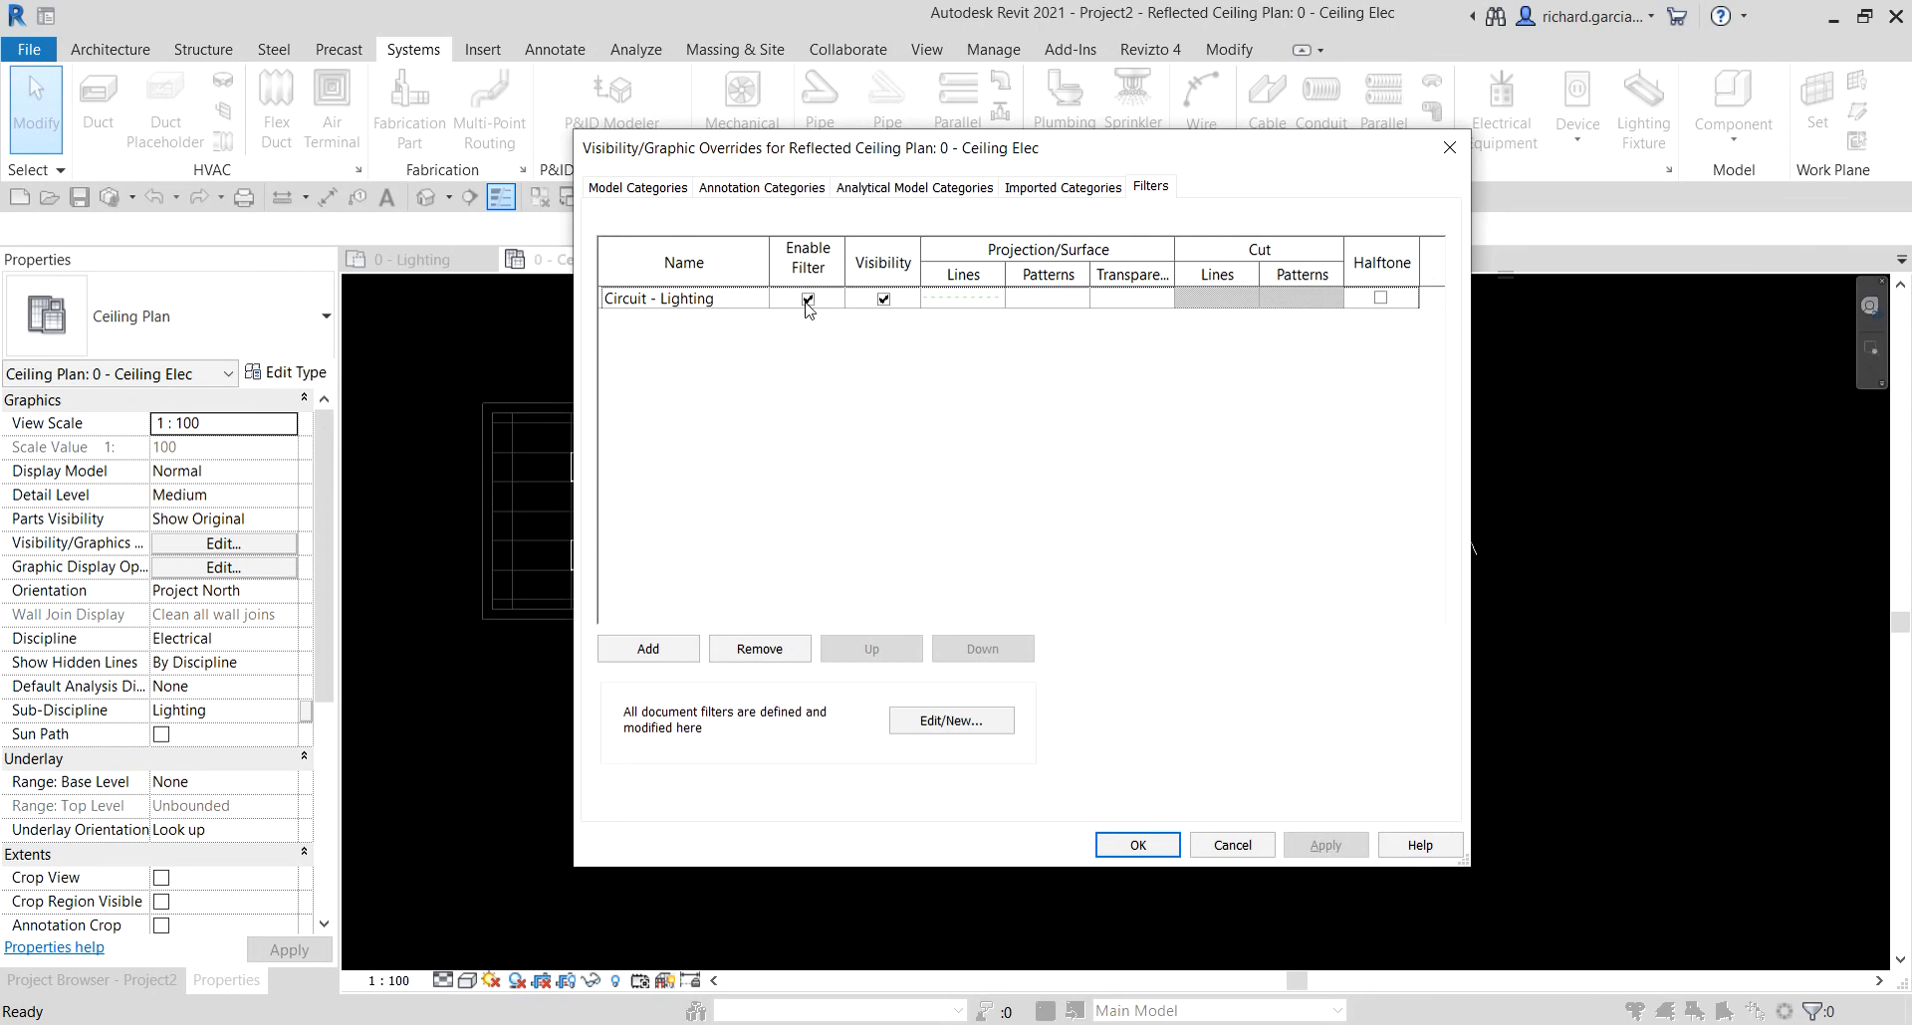
left_click(690, 300)
left_click(952, 722)
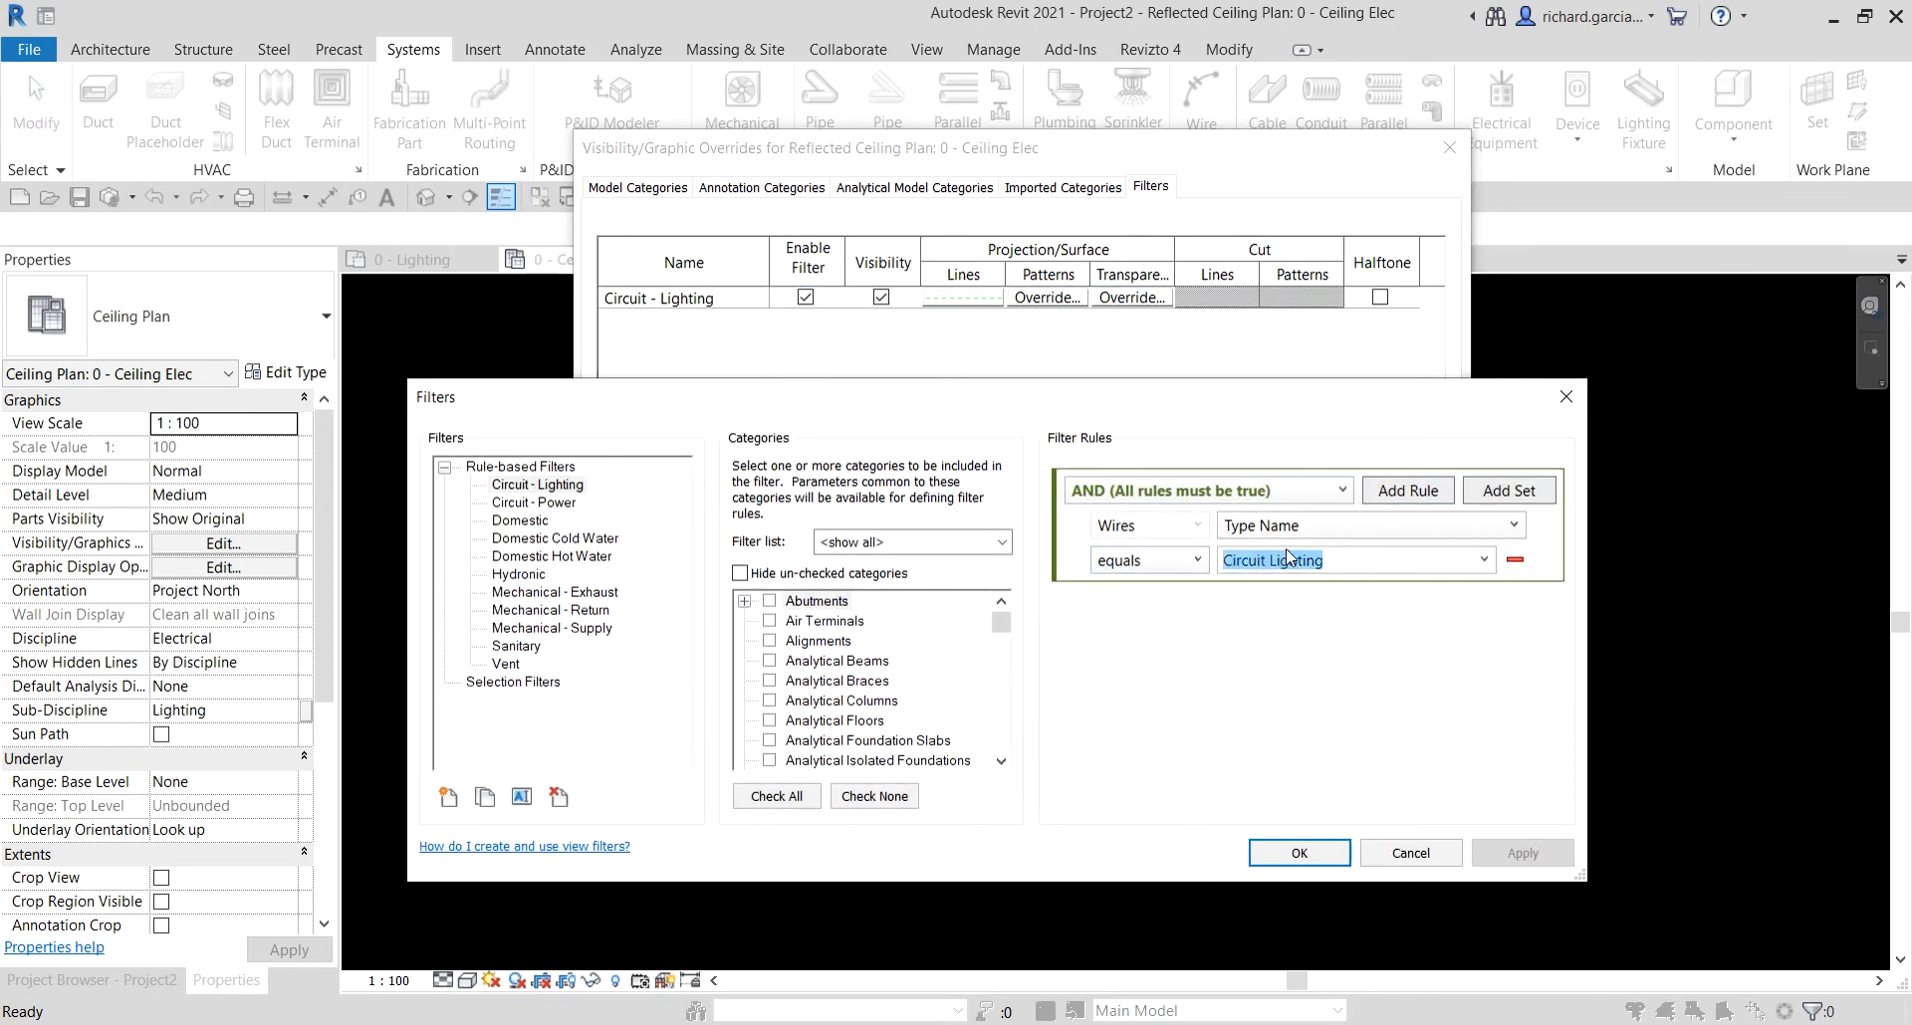
key("ctrl+v")
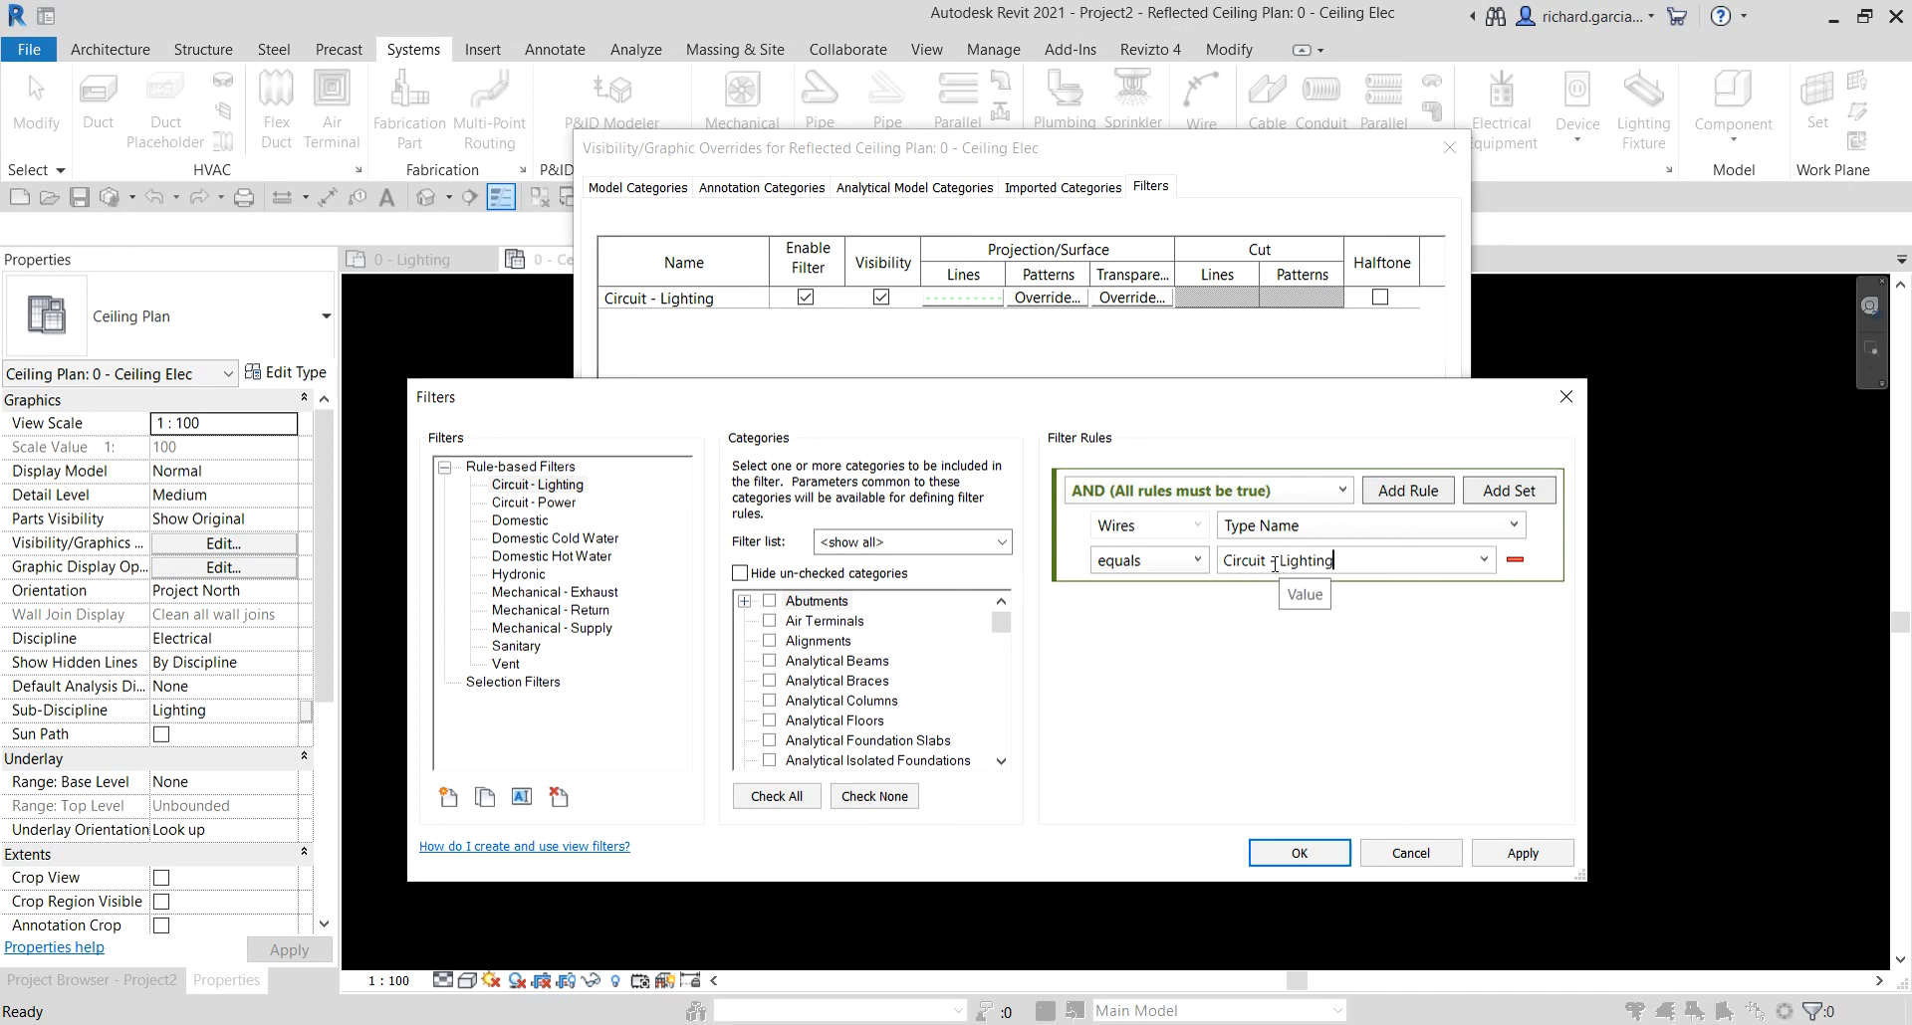
left_click(1299, 854)
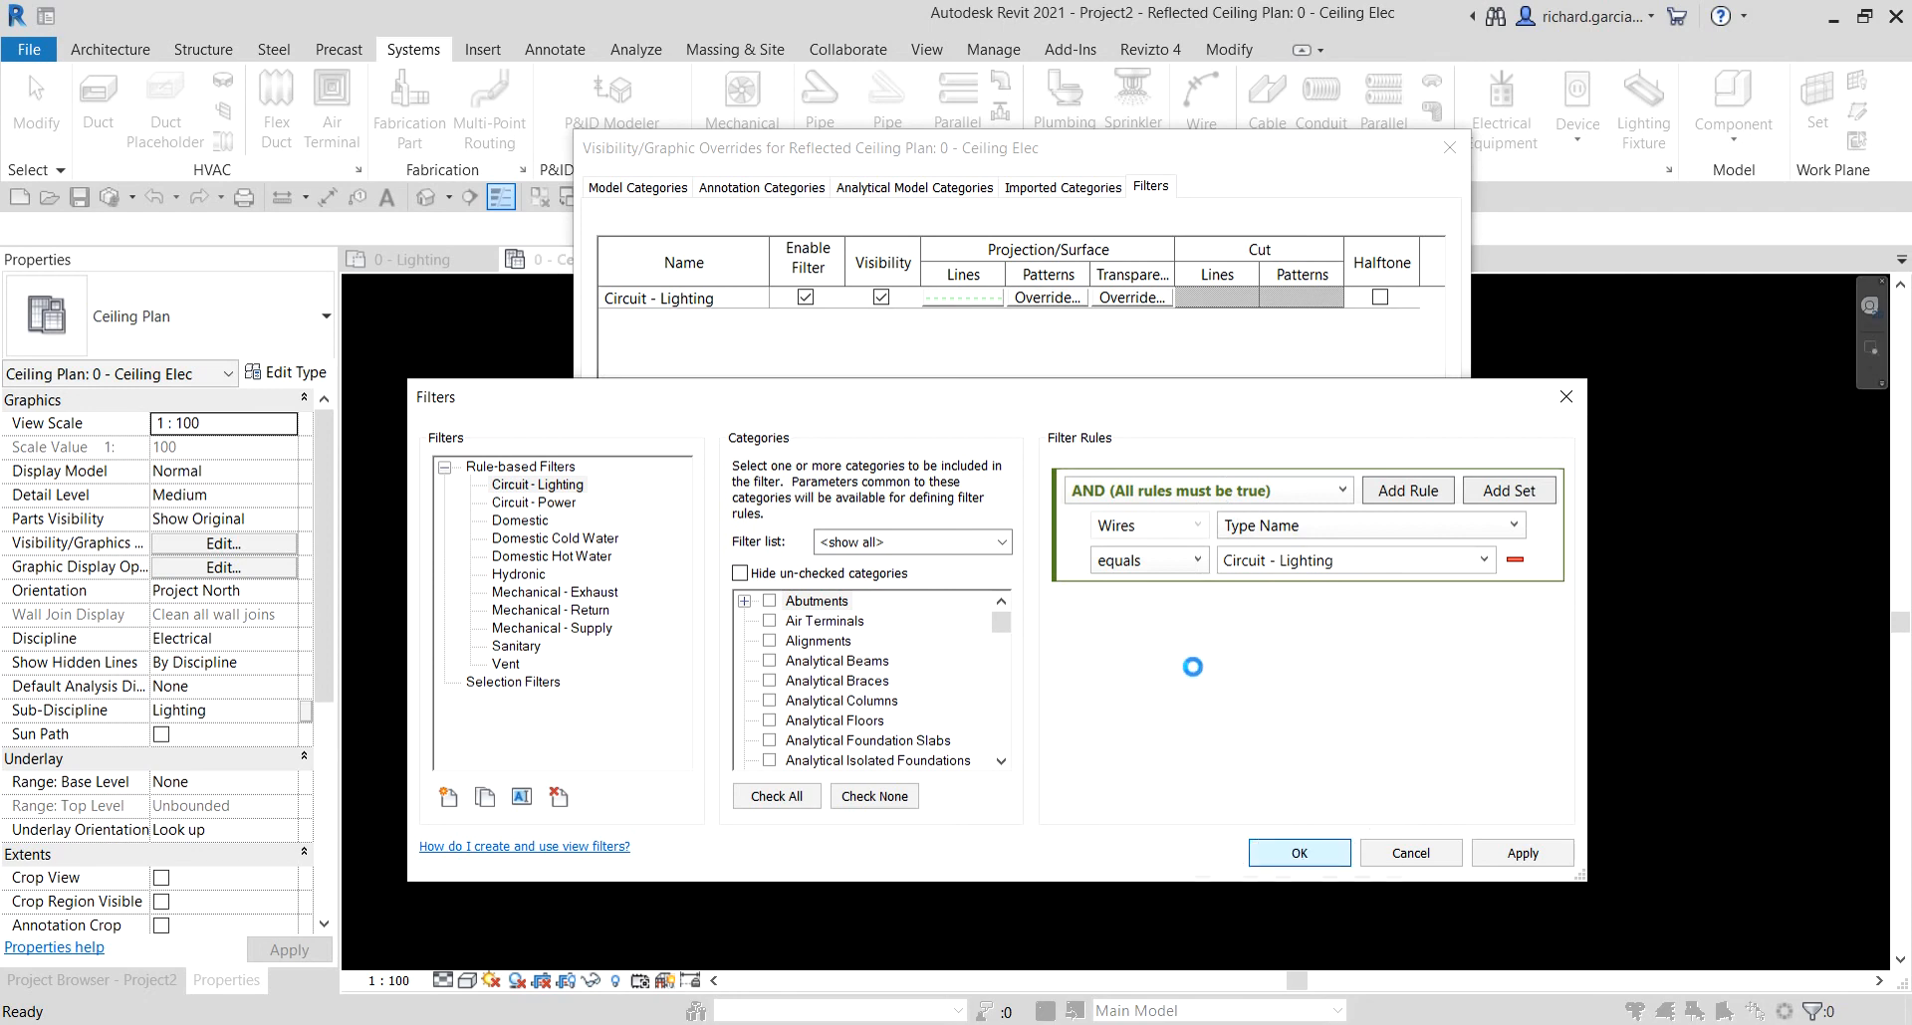
left_click(1141, 851)
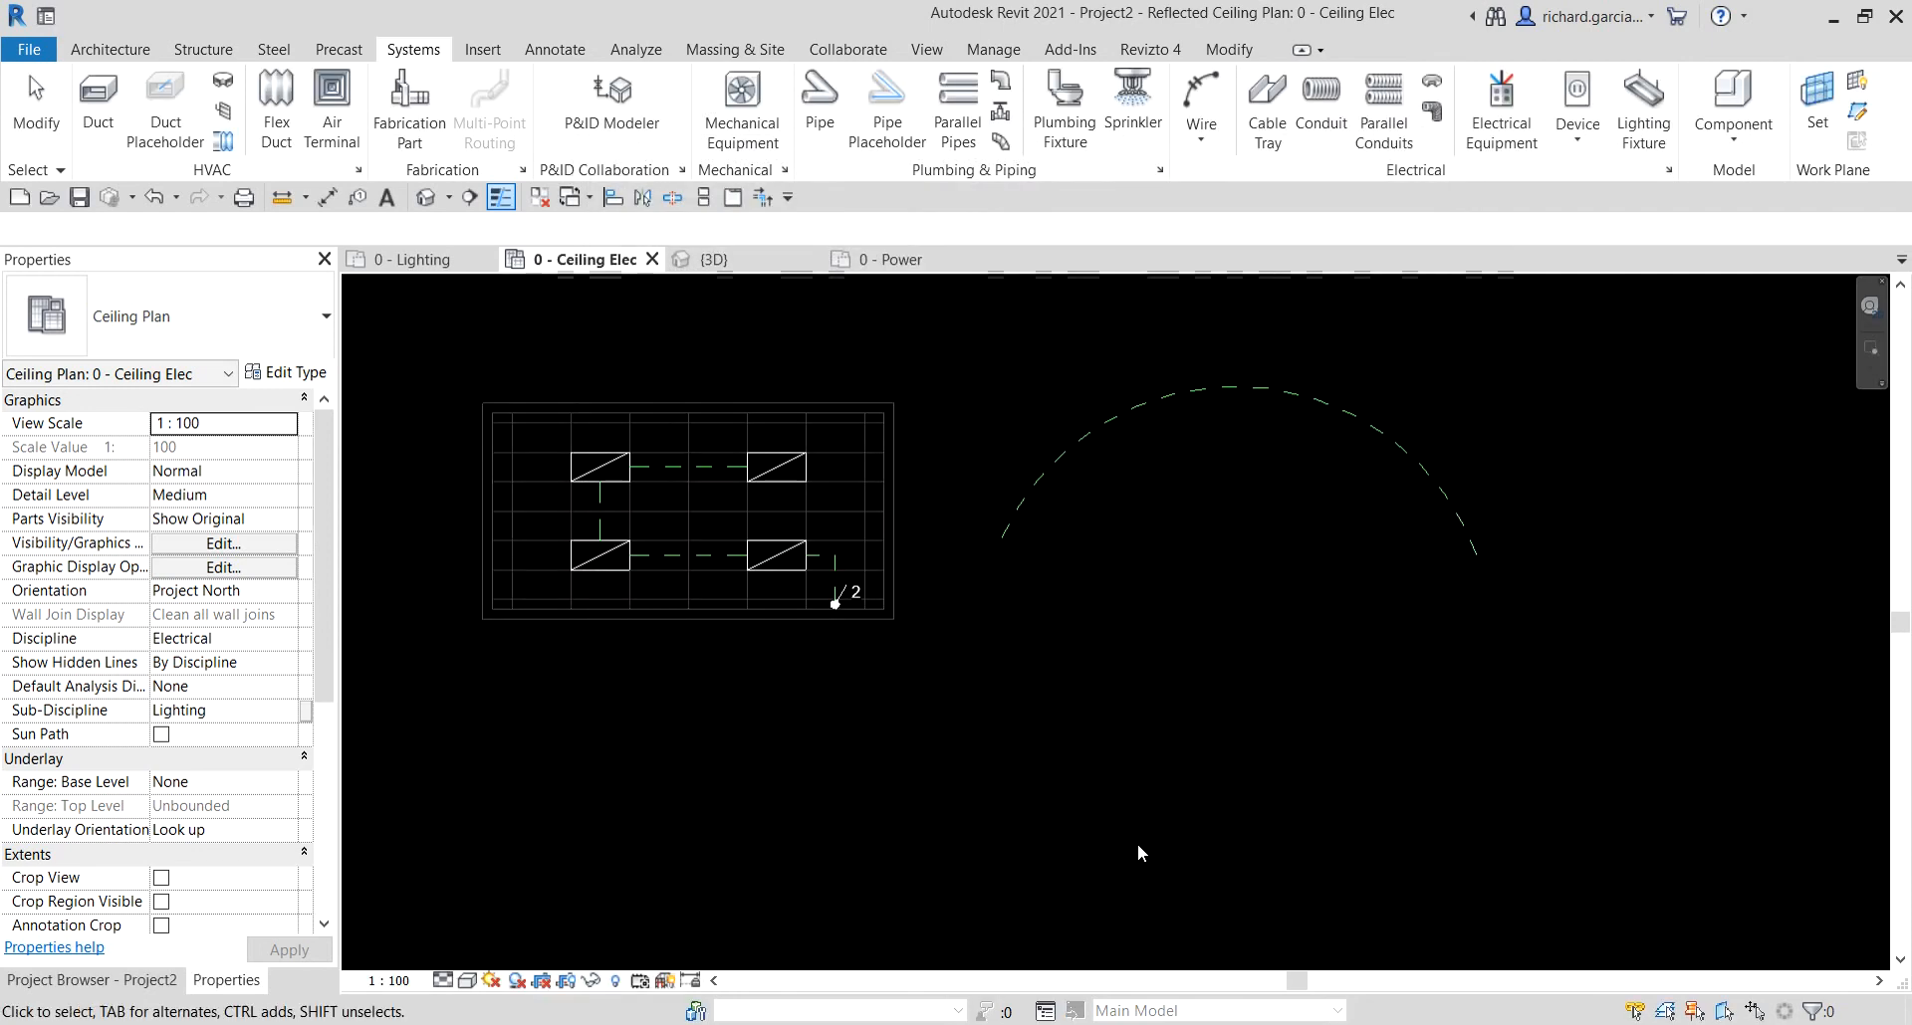
- Delete the free arc wire outside the room
left_click(1173, 398)
key("Delete")
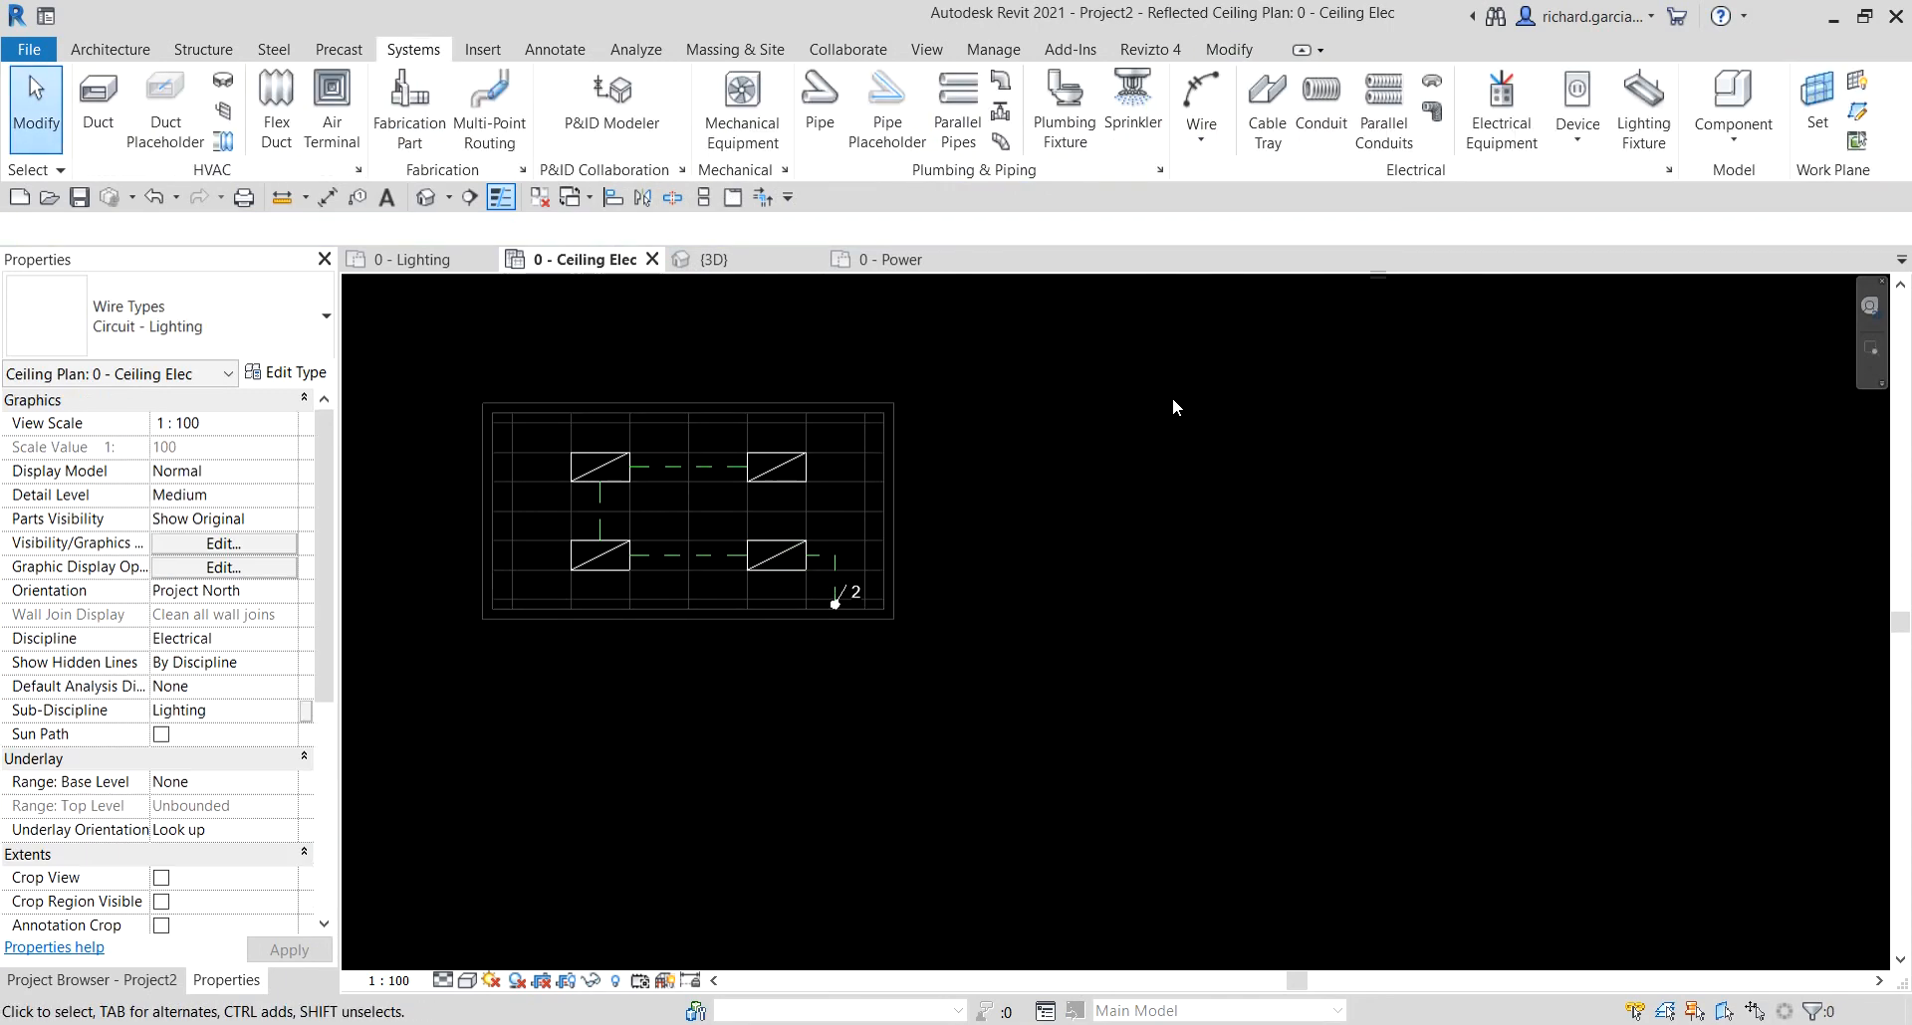
middle_click_drag(949, 727, 1171, 659)
scroll(916, 448, "up", 6)
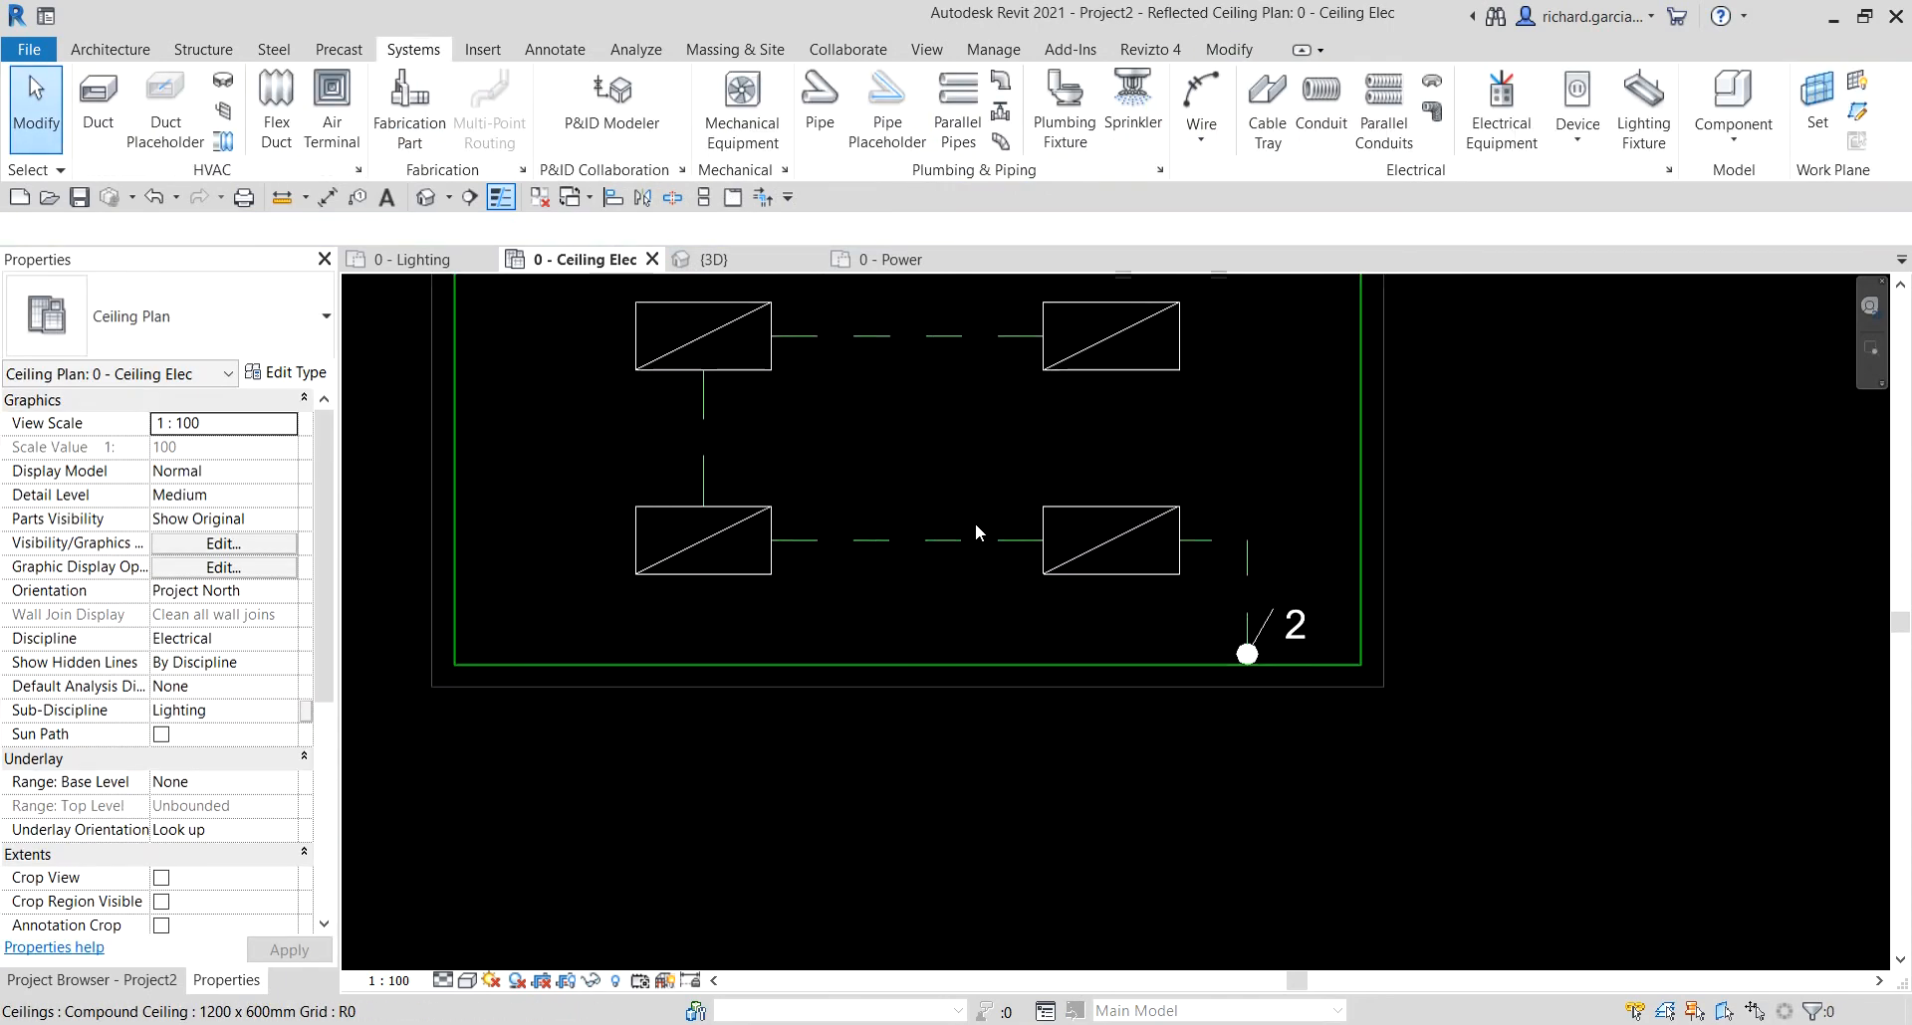
middle_click_drag(976, 523, 983, 714)
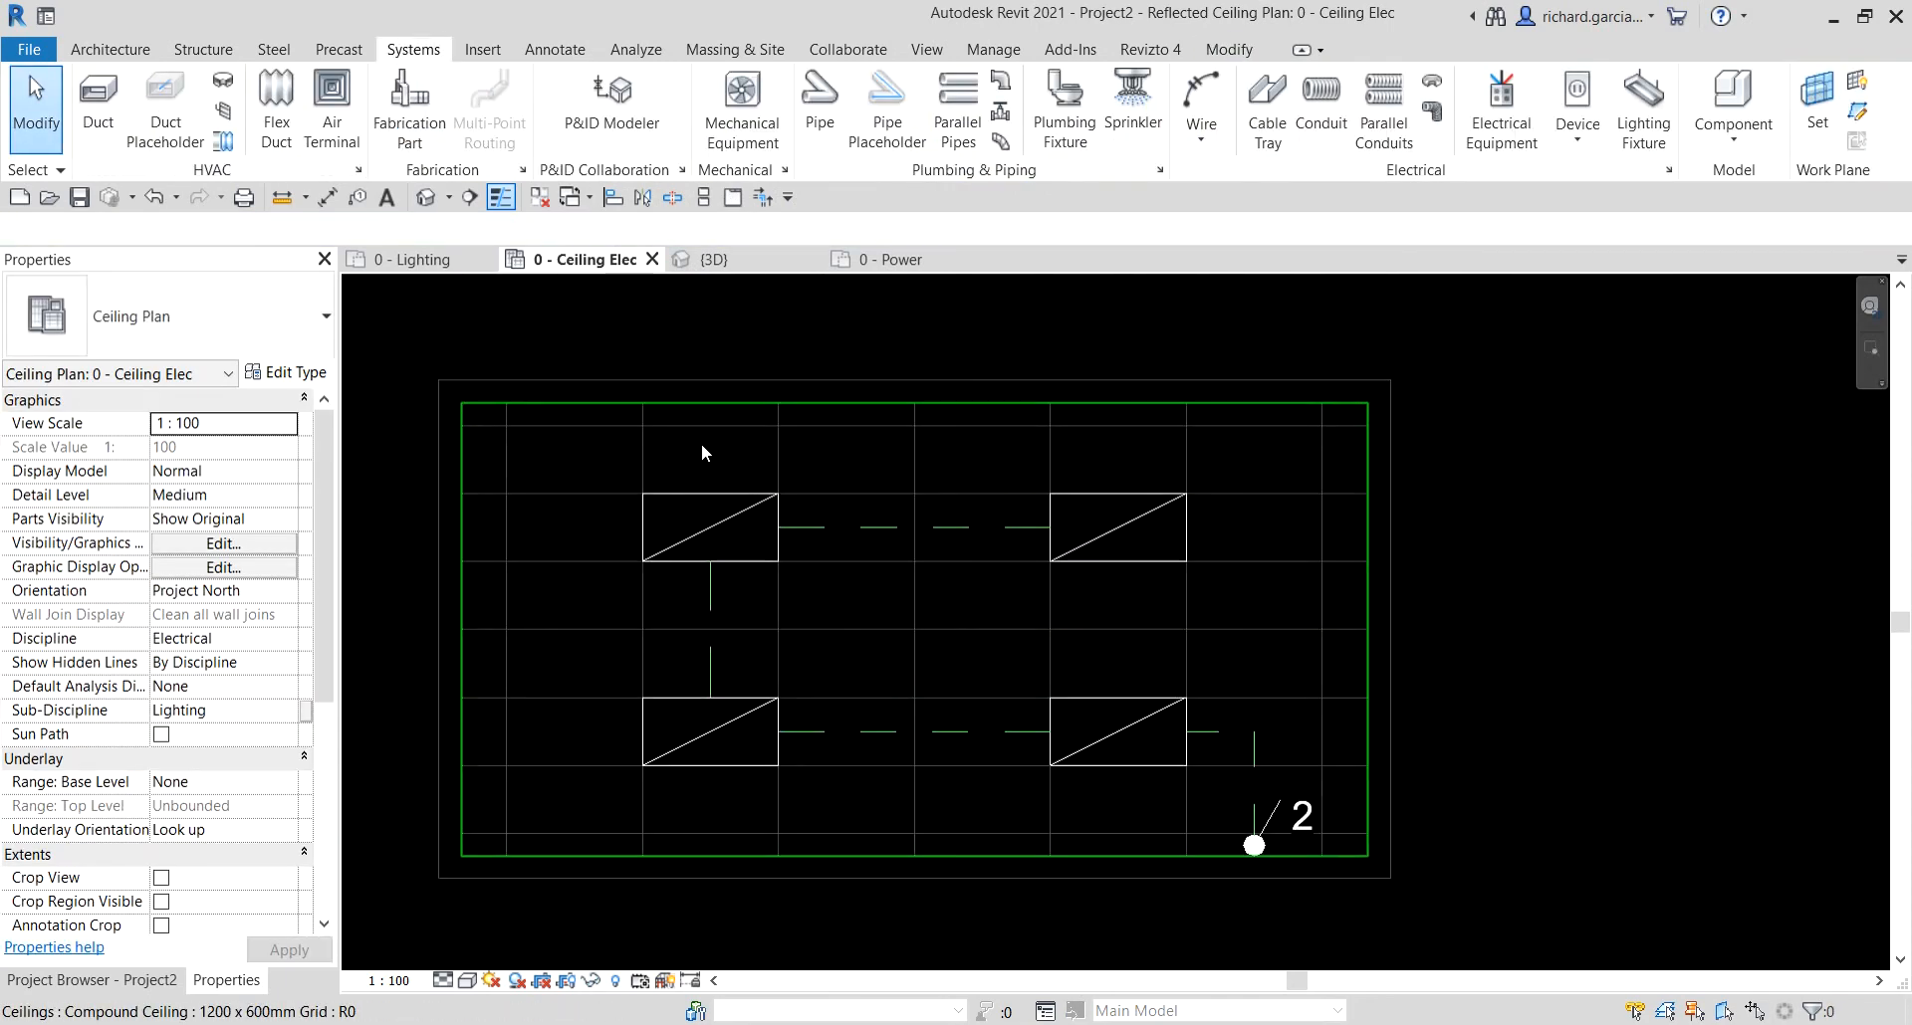
- Close the 3D and 0 - Lighting views and tile the 0 - Ceiling Elec and 0 - Power views side by side
left_click(814, 259)
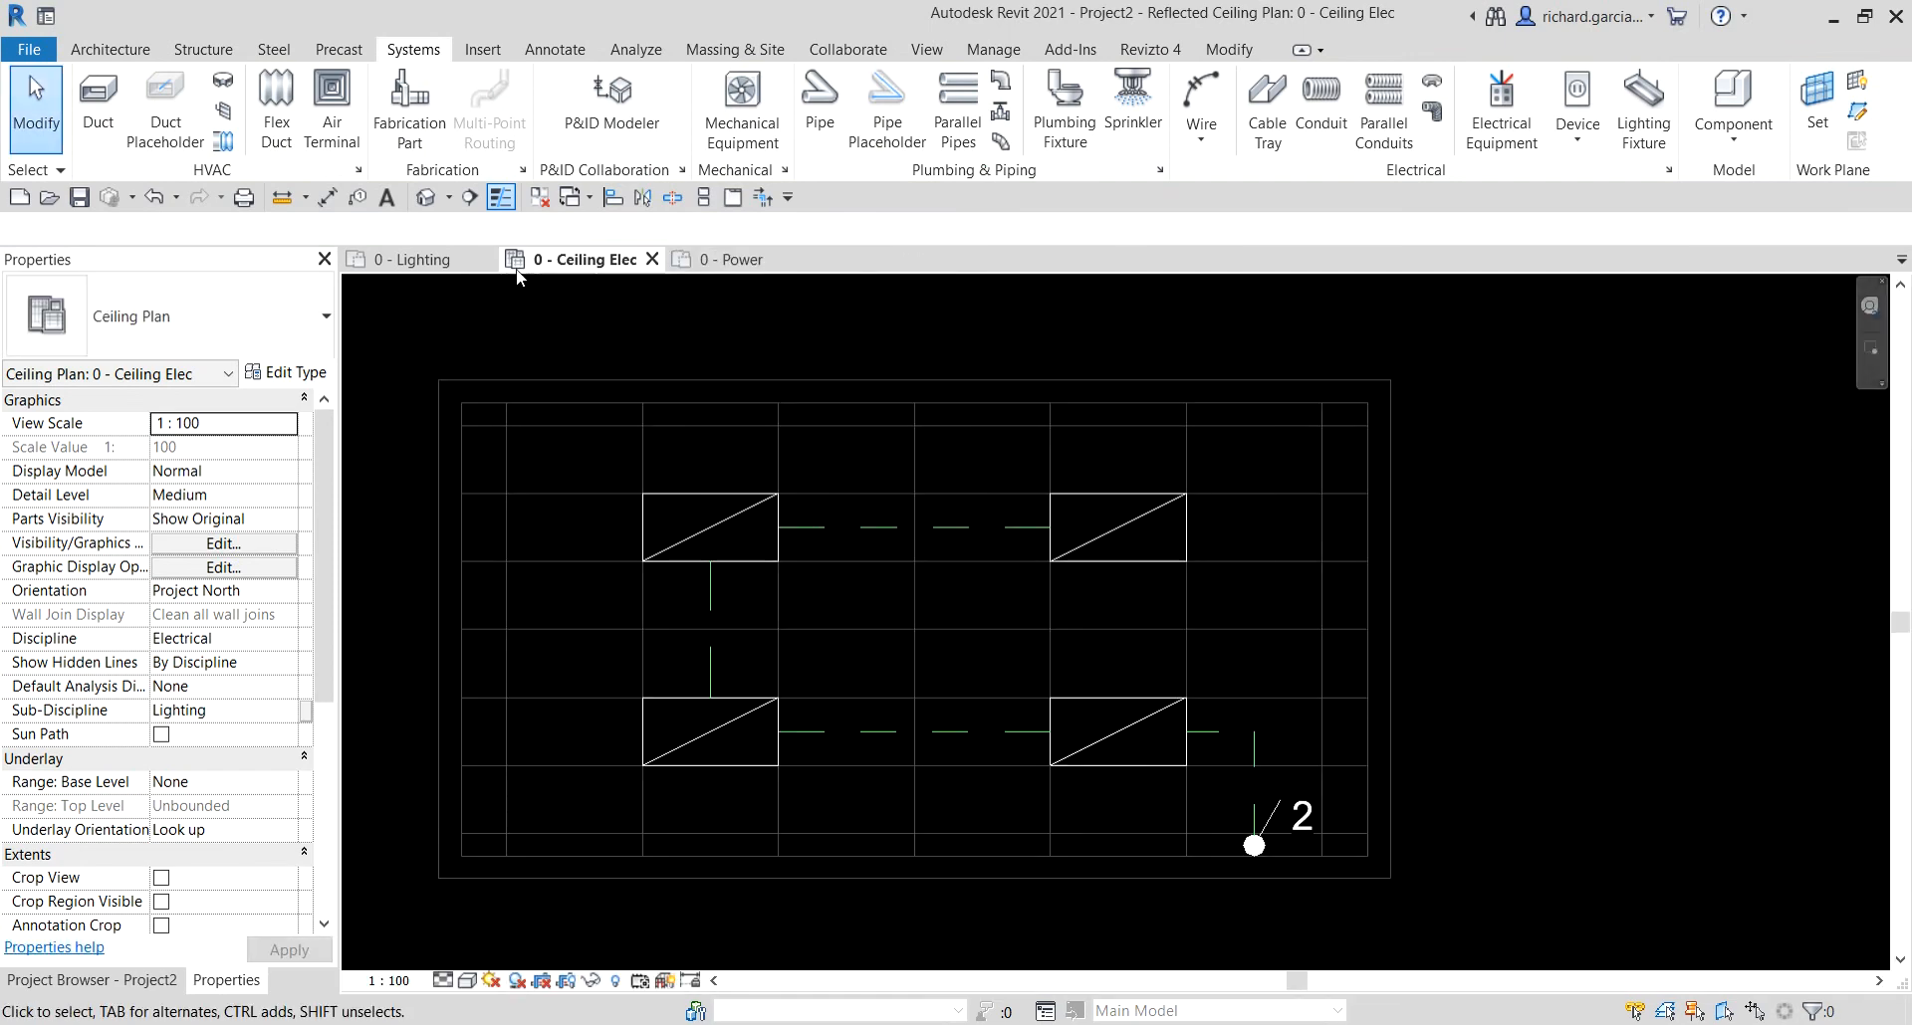
left_click(491, 261)
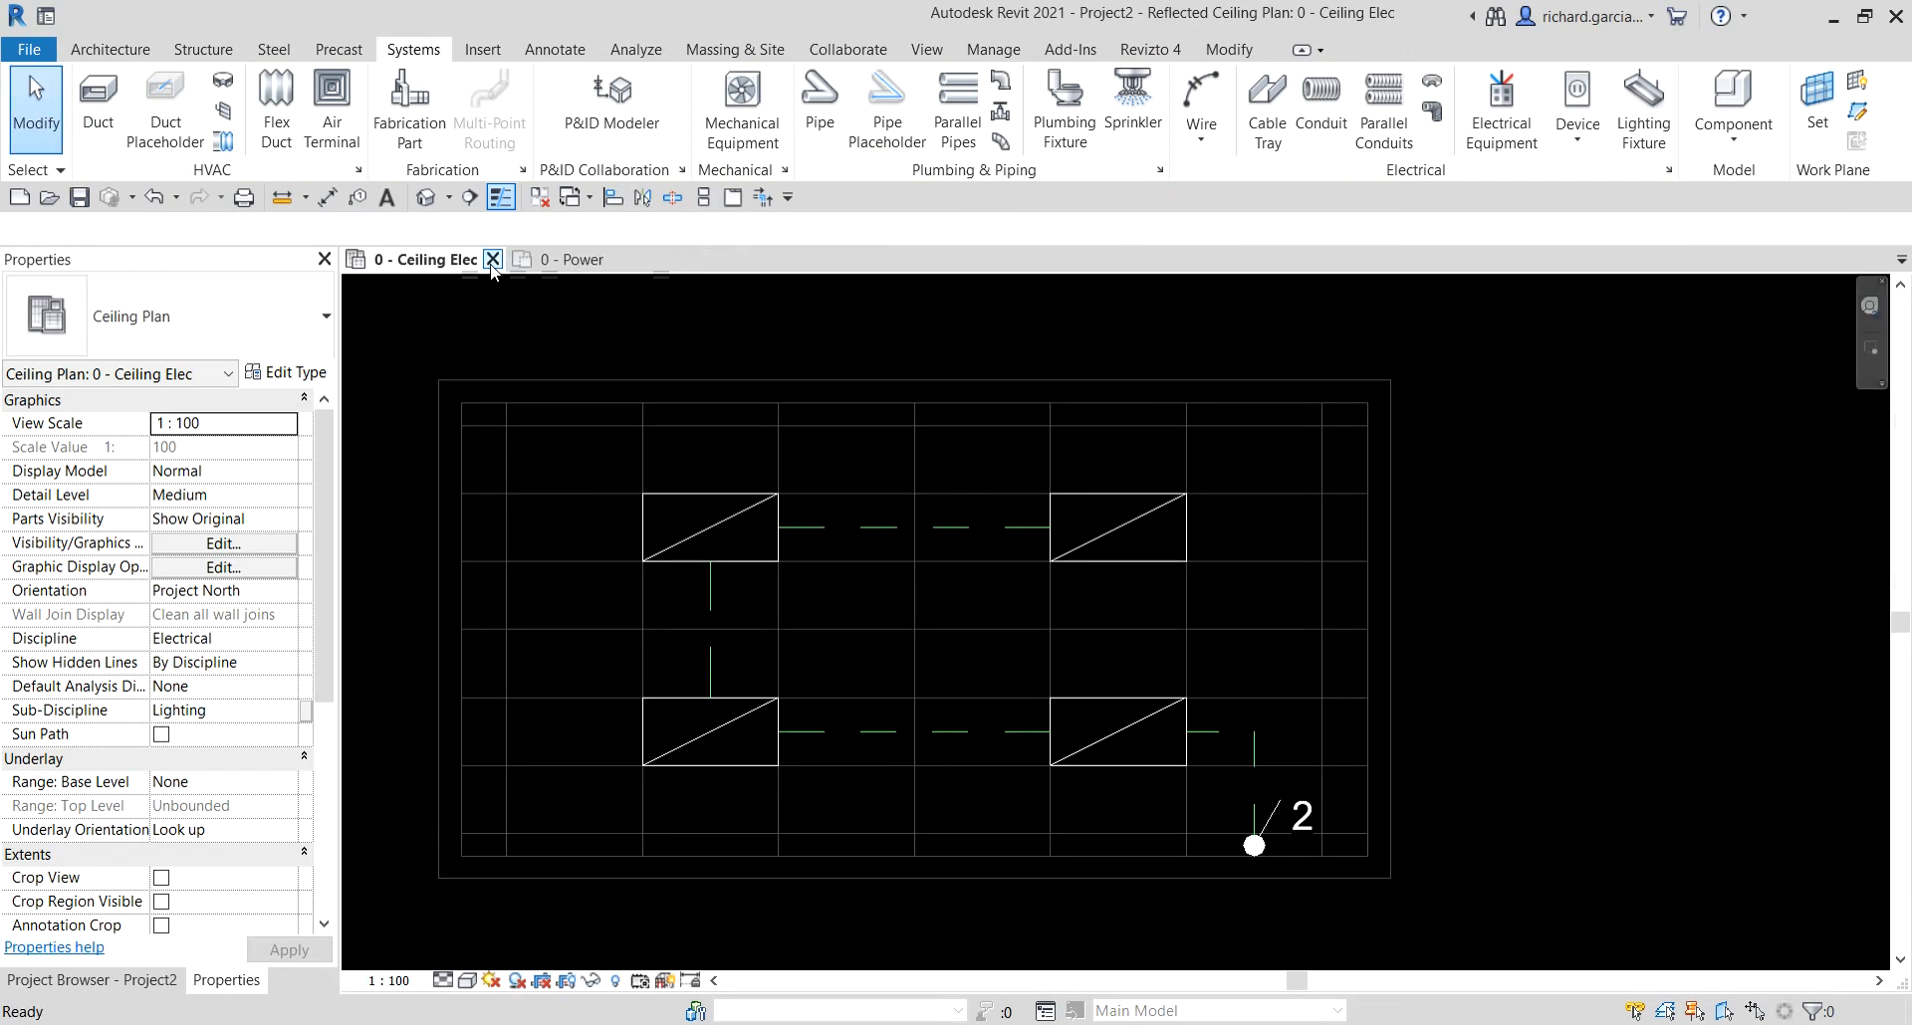
middle_click_drag(1033, 395, 1048, 397)
key("w")
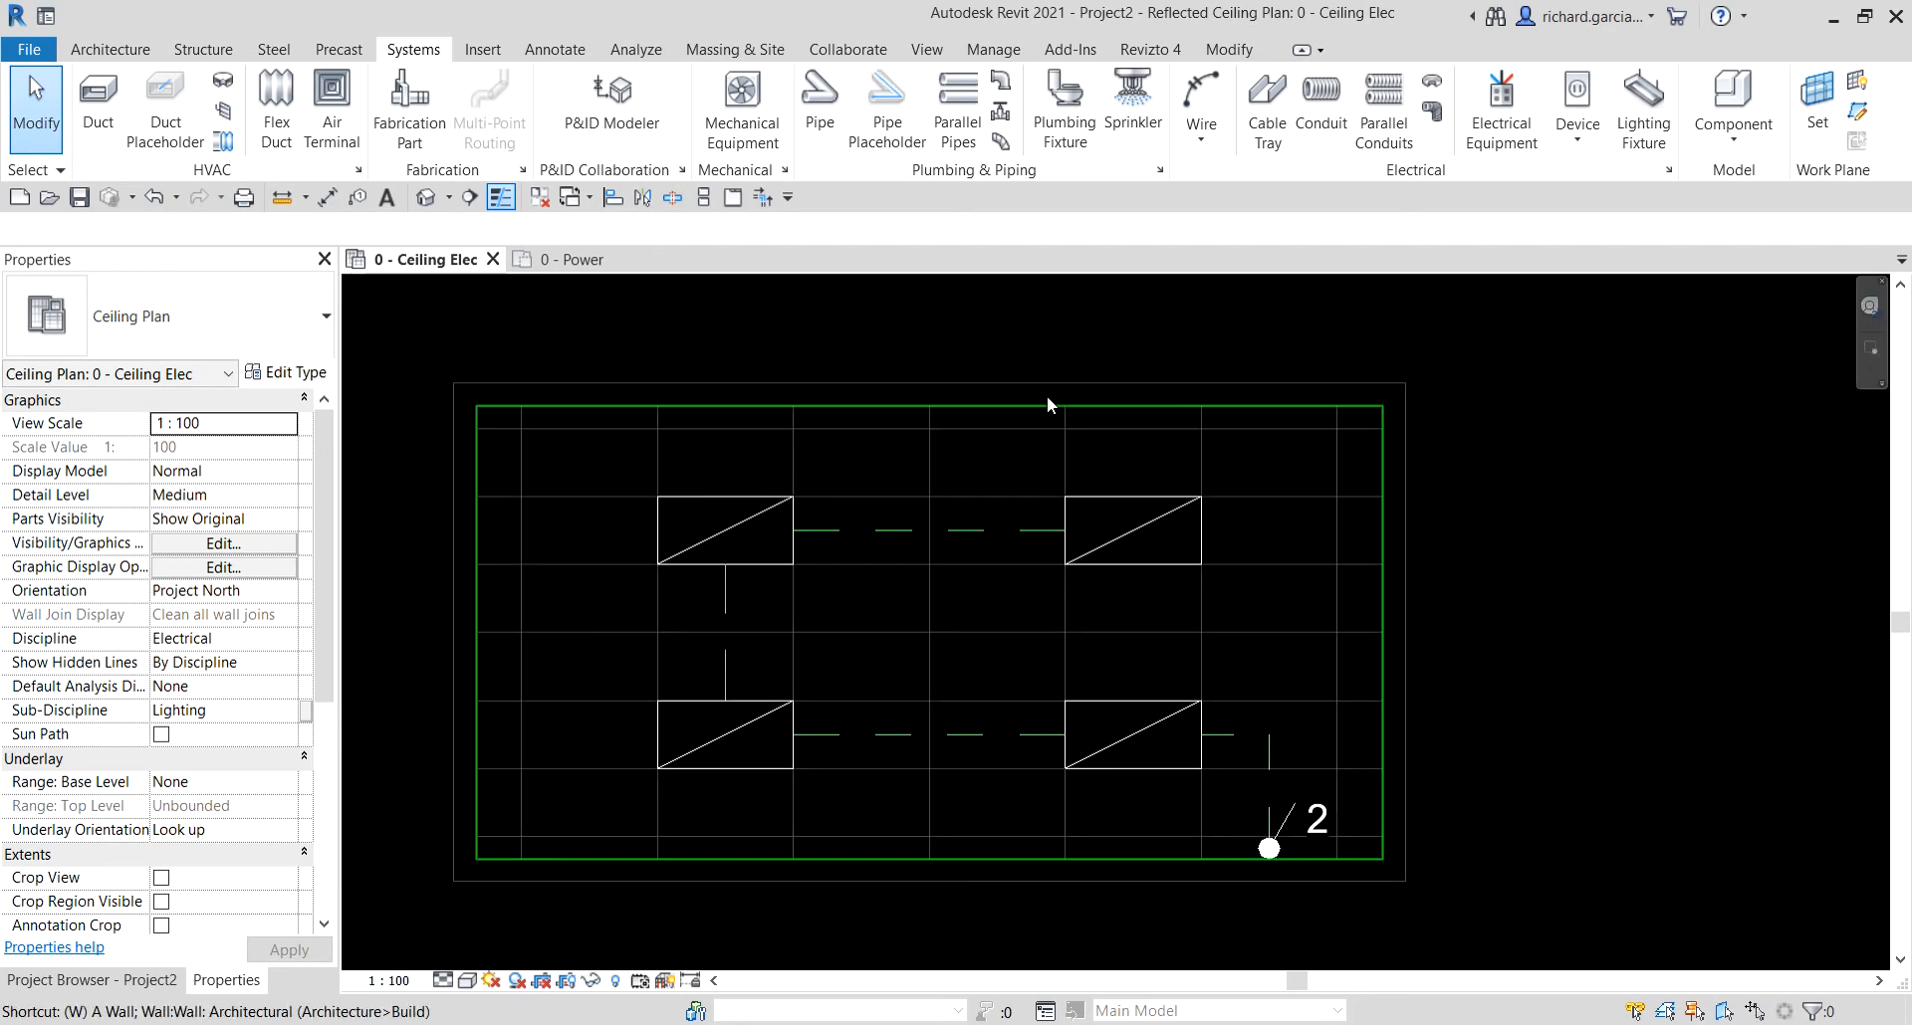
key("t")
scroll(844, 615, "down", 1)
middle_click_drag(846, 617, 652, 621)
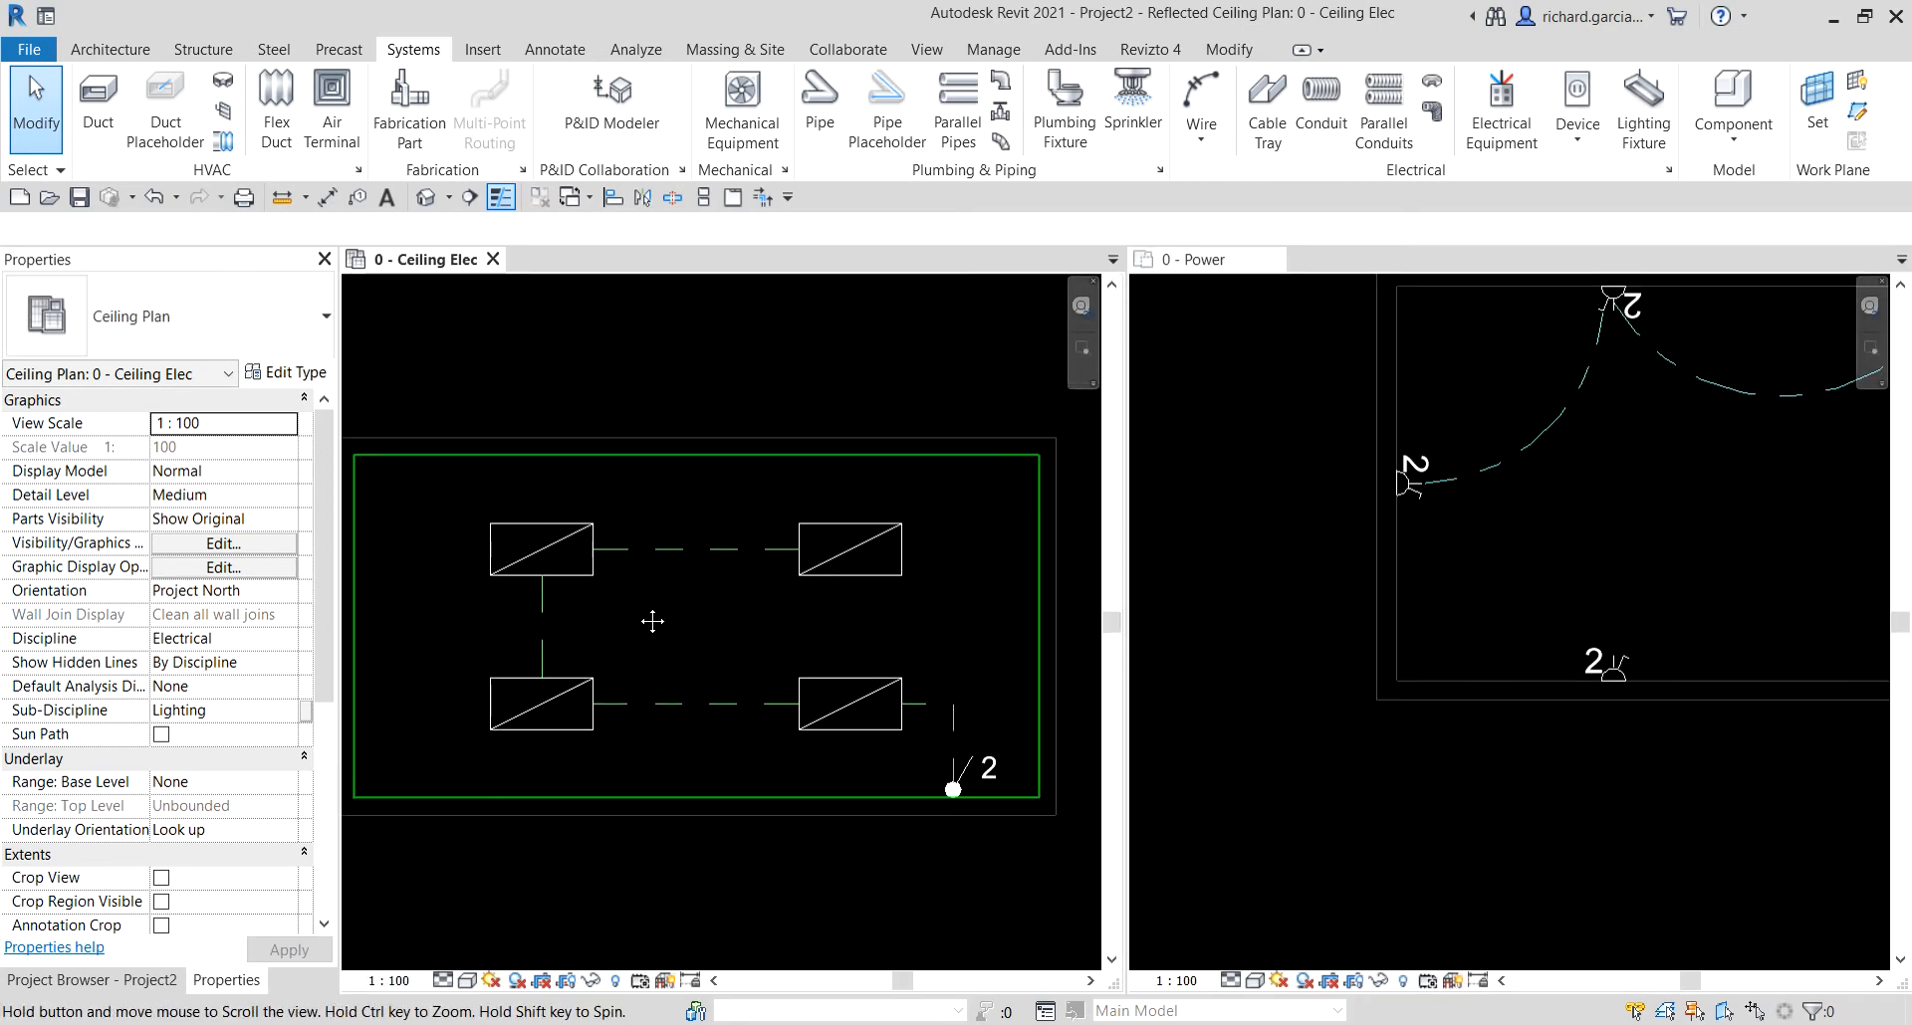
scroll(1455, 627, "down", 2)
left_click(1633, 687)
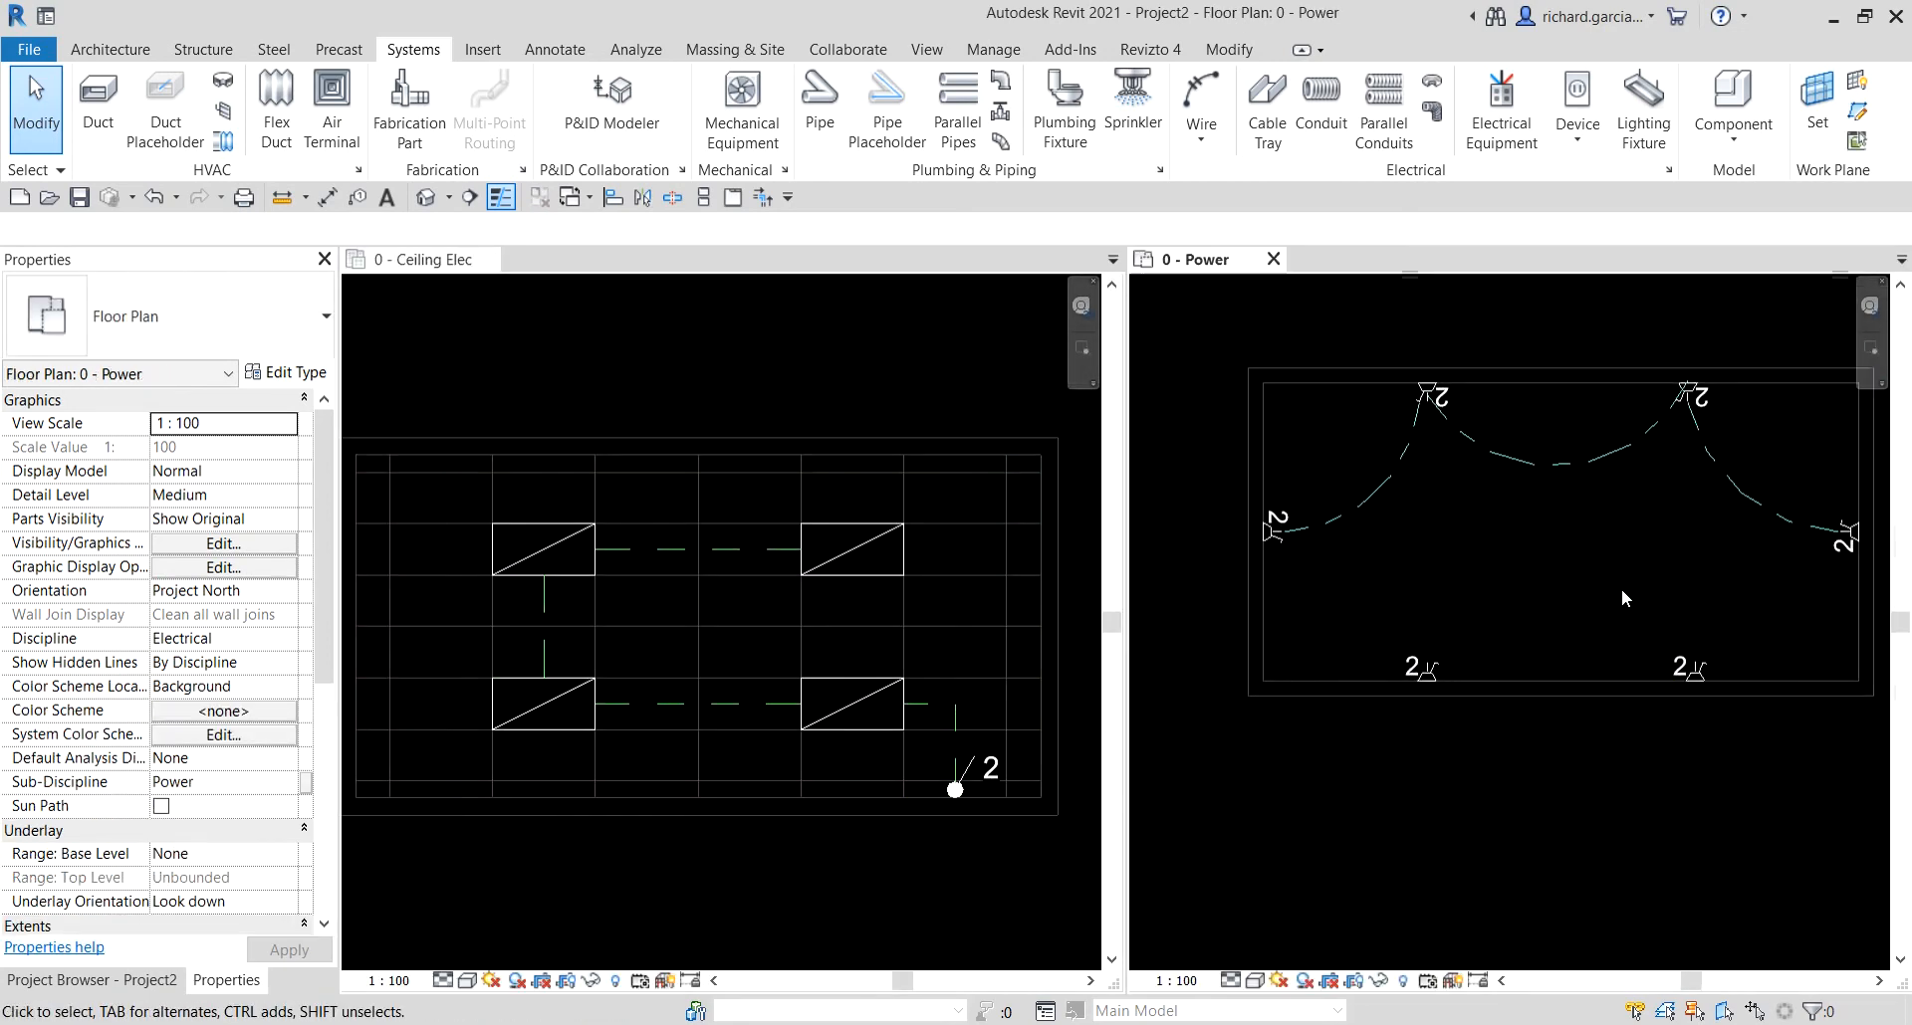
middle_click_drag(1638, 584, 1625, 683)
scroll(1560, 671, "up", 1)
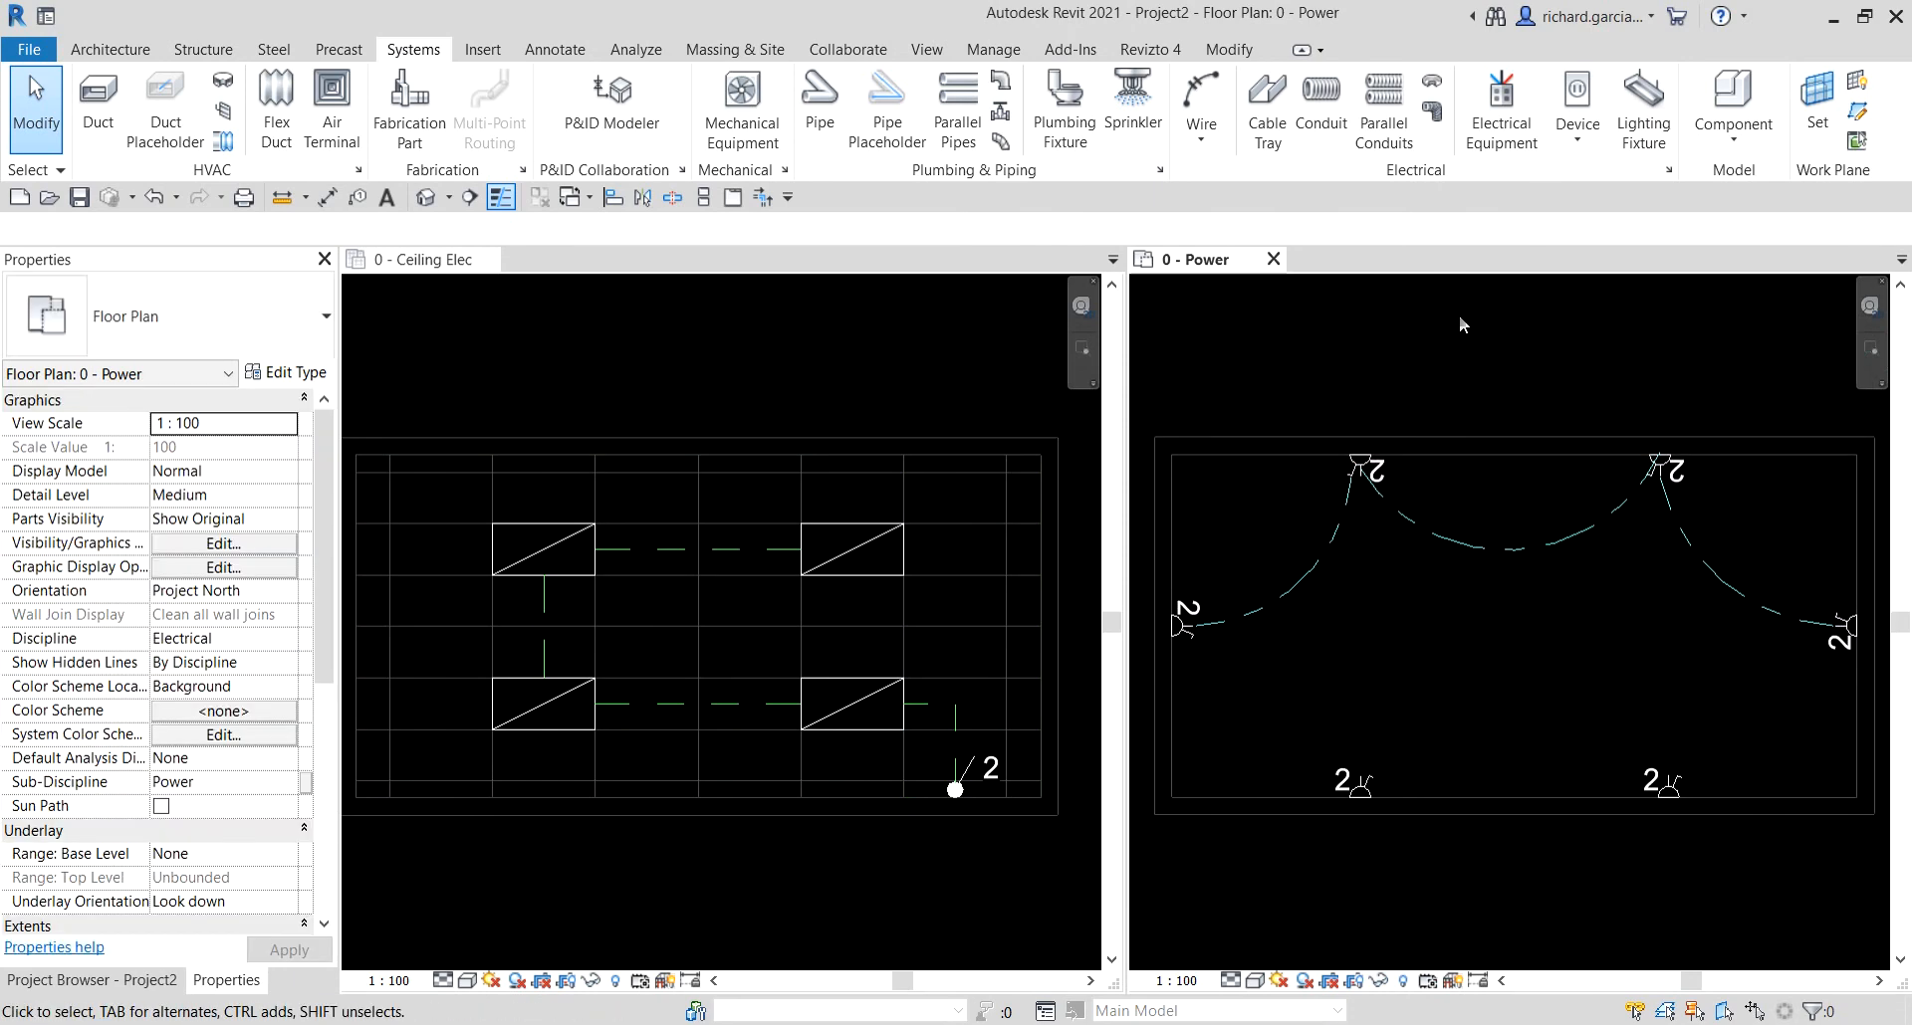